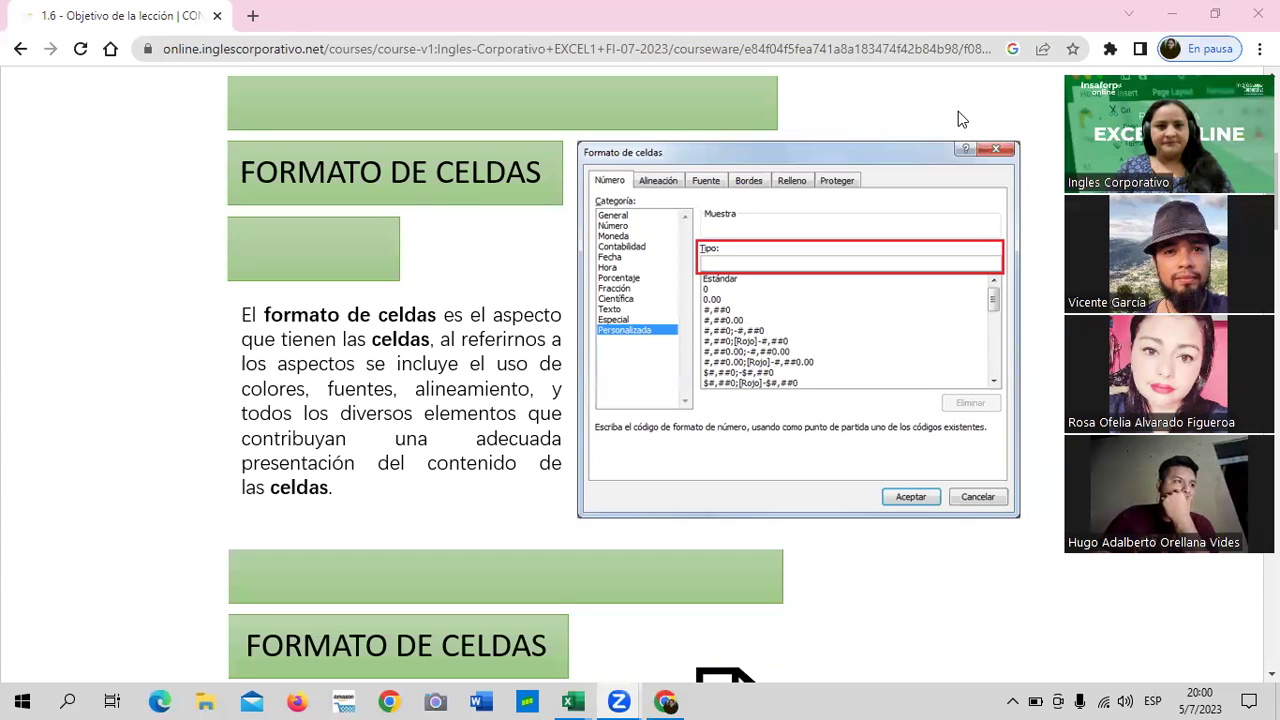
Scroll through lesson 1.6's cell-format categories, then switch to the '1.3 Formatos propios' workbook.
scroll(697, 276, up, 3)
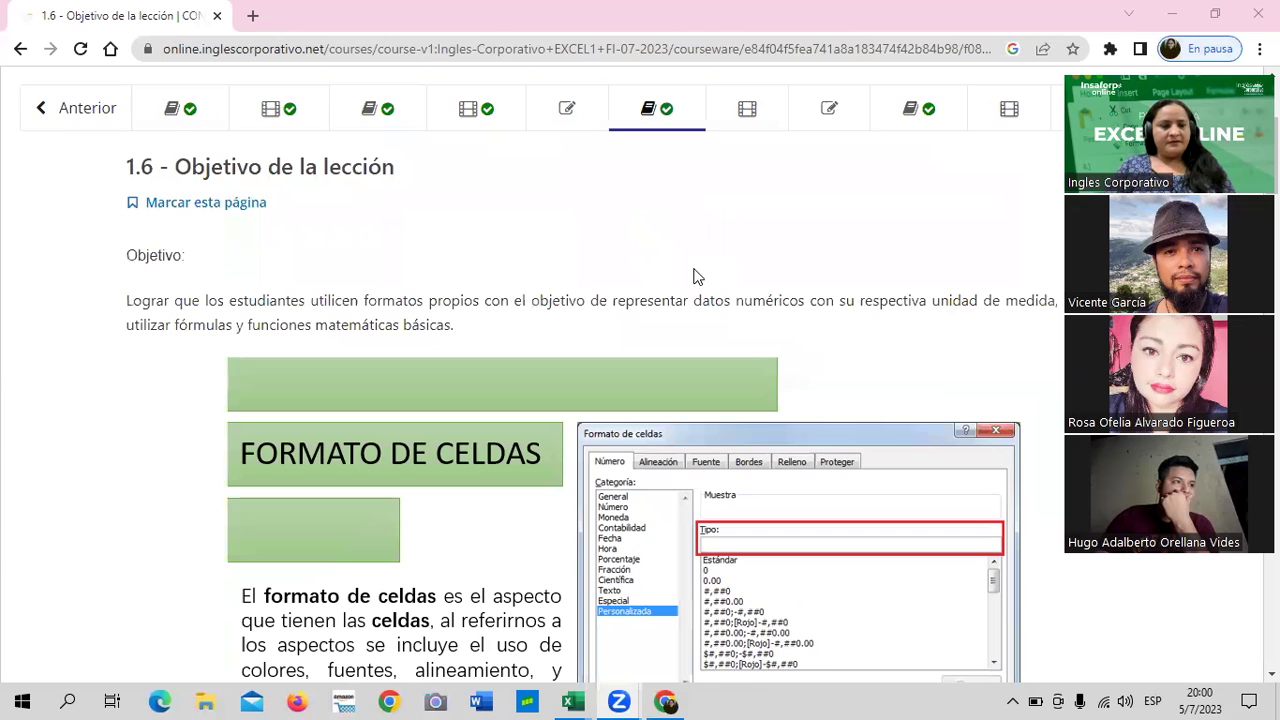
scroll(697, 276, up, 3)
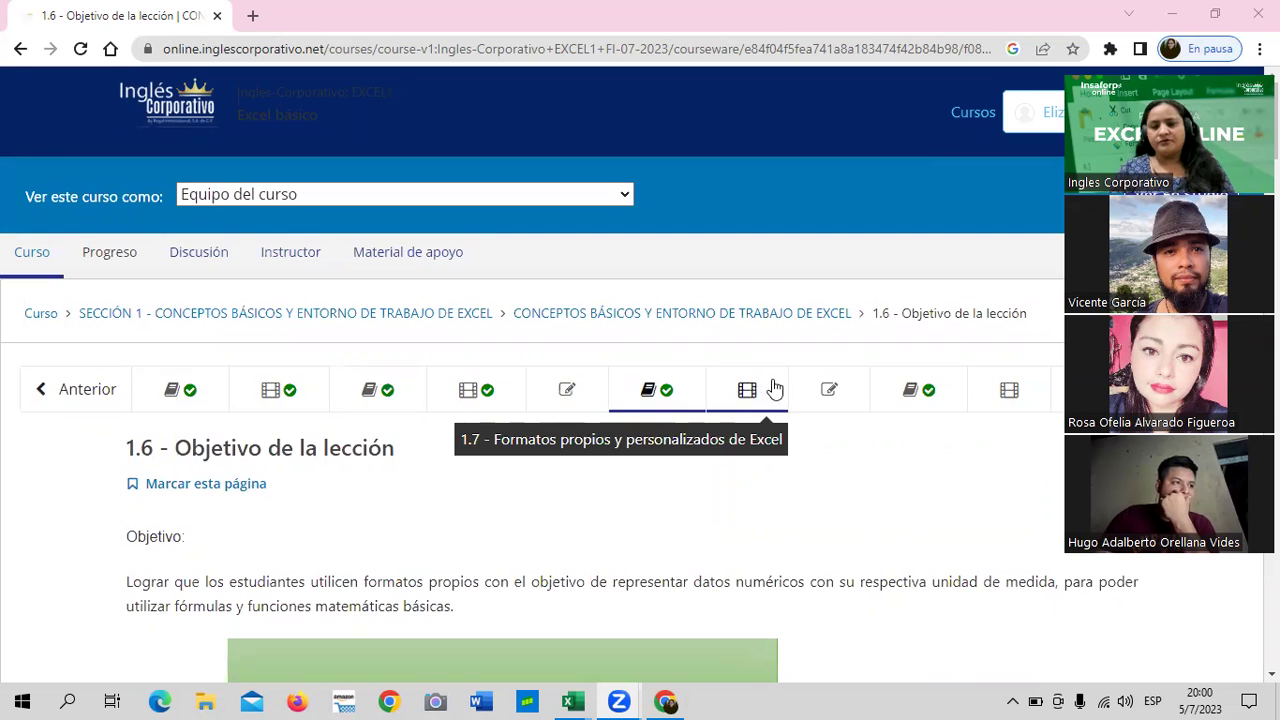
scroll(733, 405, down, 2)
scroll(733, 405, down, 1)
scroll(733, 405, down, 3)
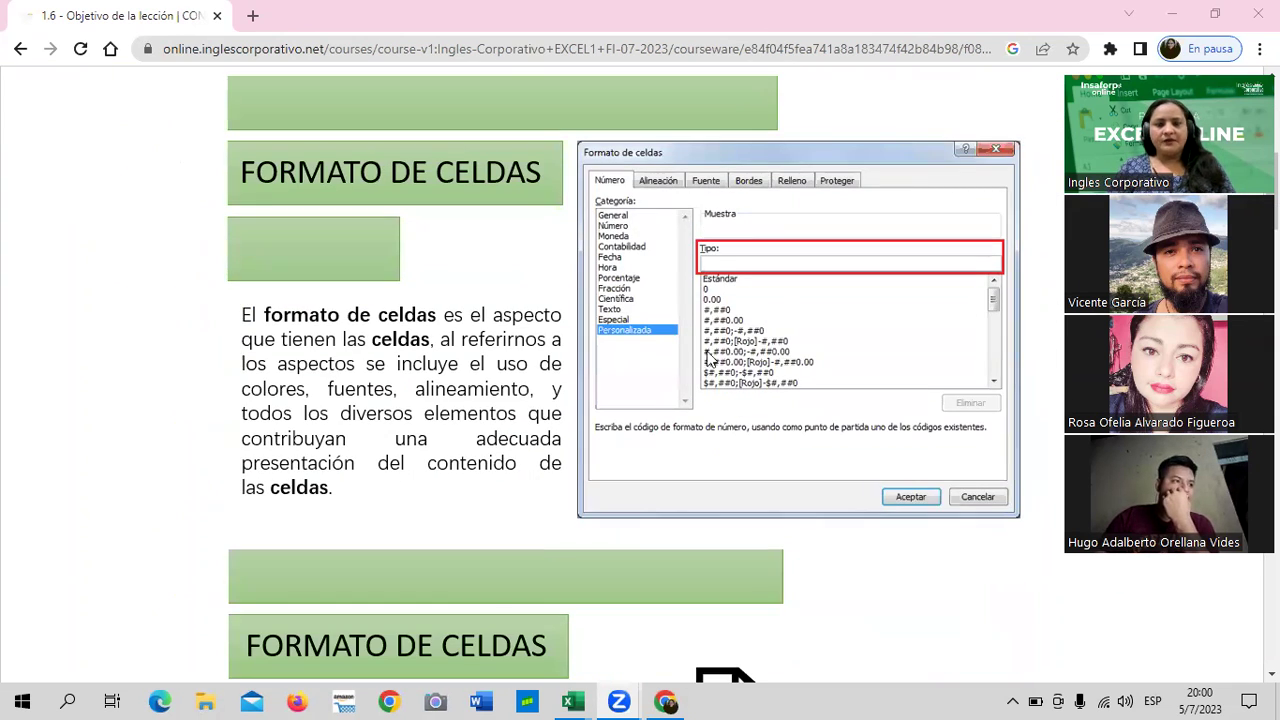
scroll(656, 343, down, 3)
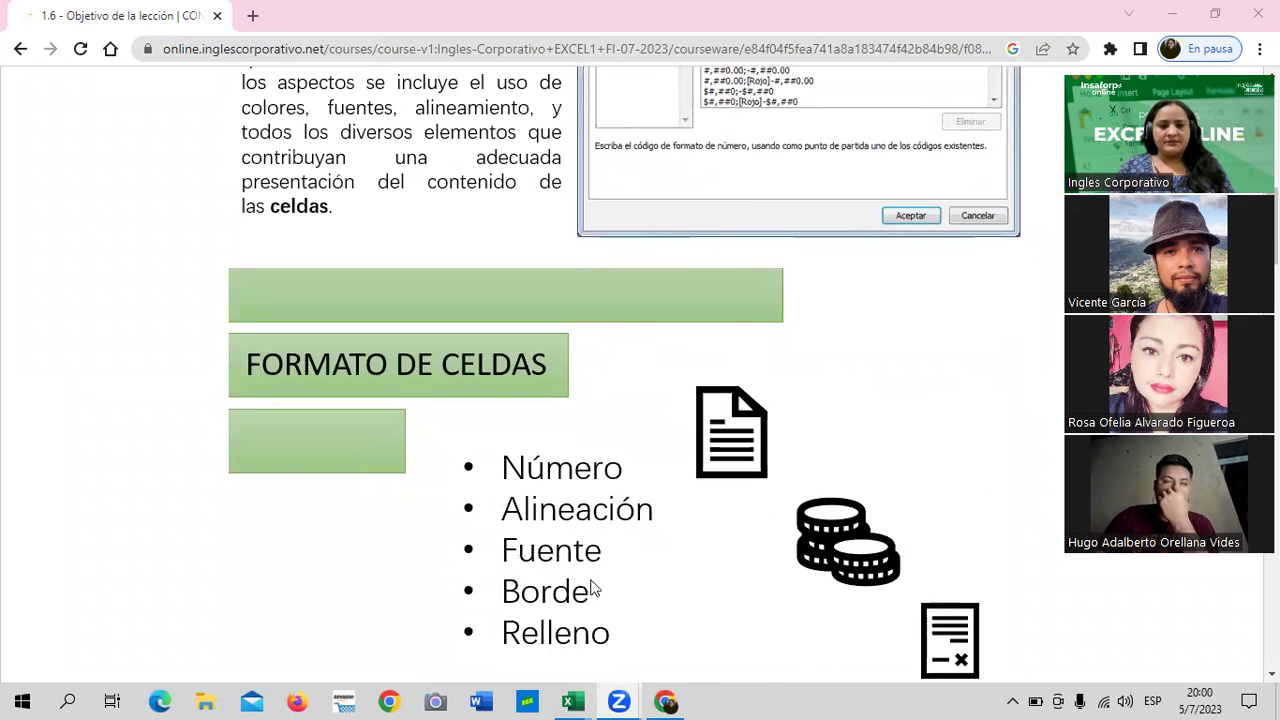
mouse_move(570, 697)
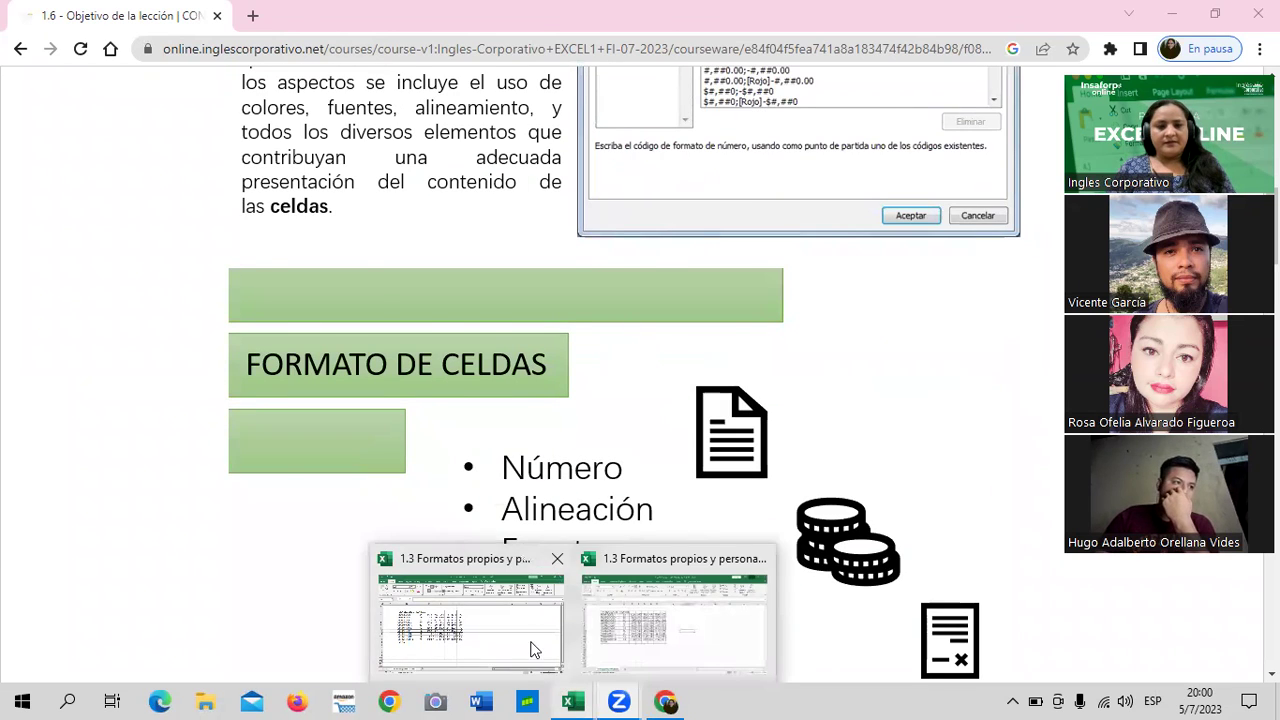
click(534, 646)
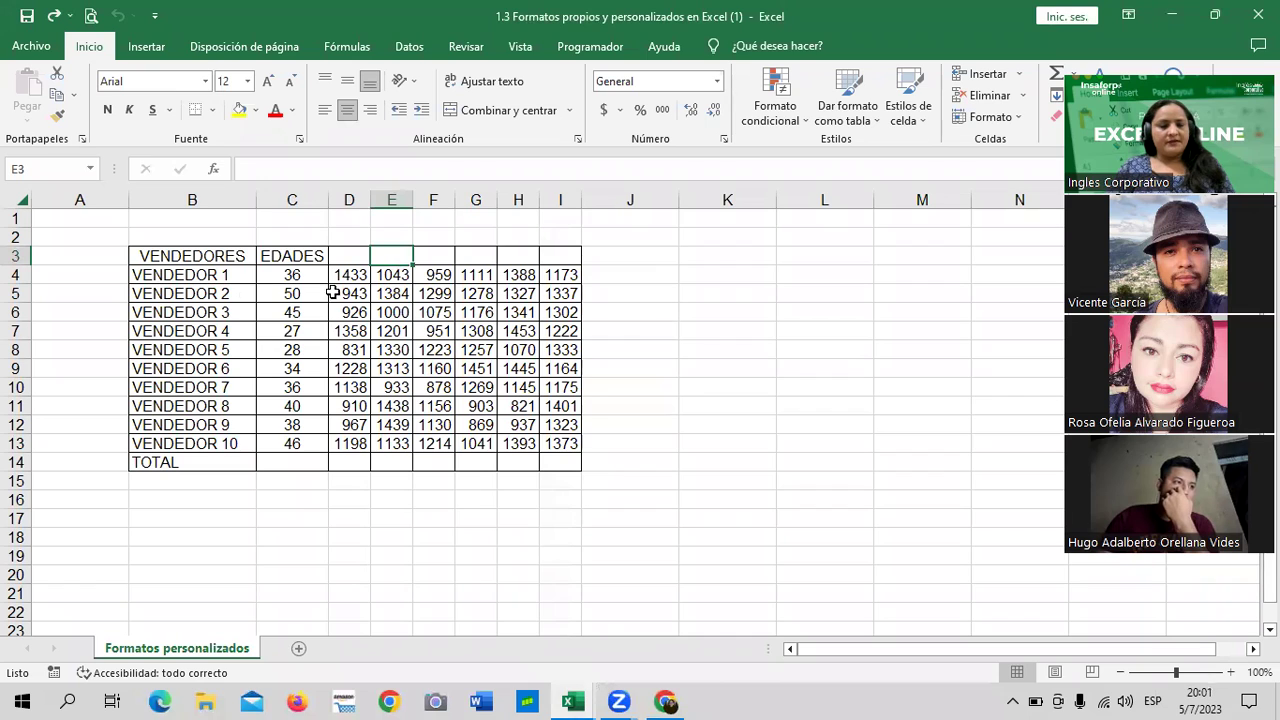
Inspect the VENDEDORES table, selecting the EDADES header and the salesperson names in B3:B13.
click(682, 331)
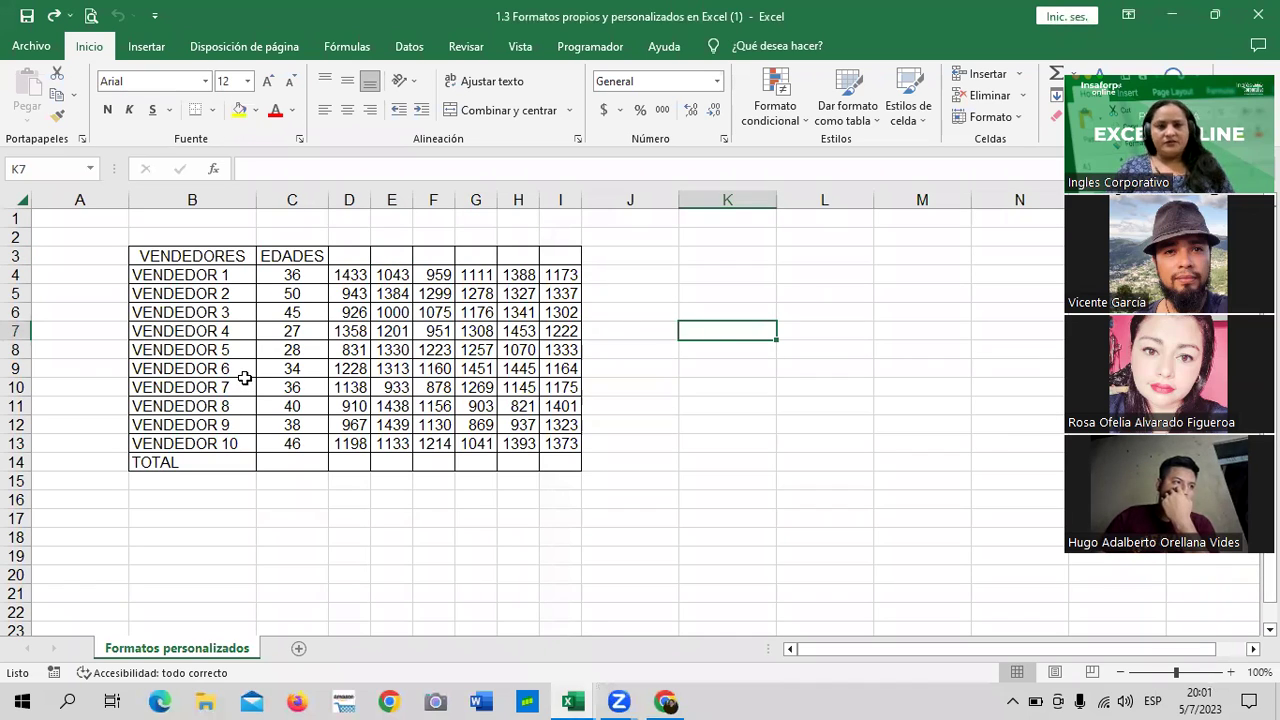
click(305, 262)
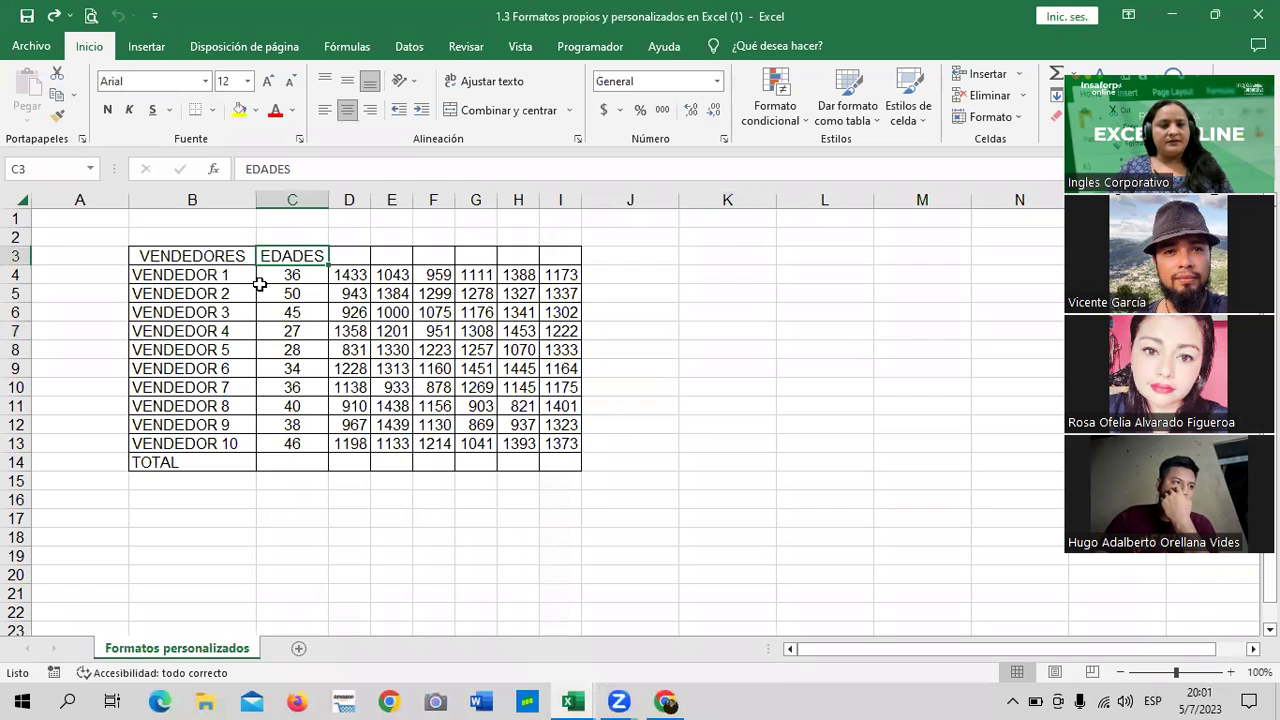
drag(198, 258, 228, 443)
click(225, 437)
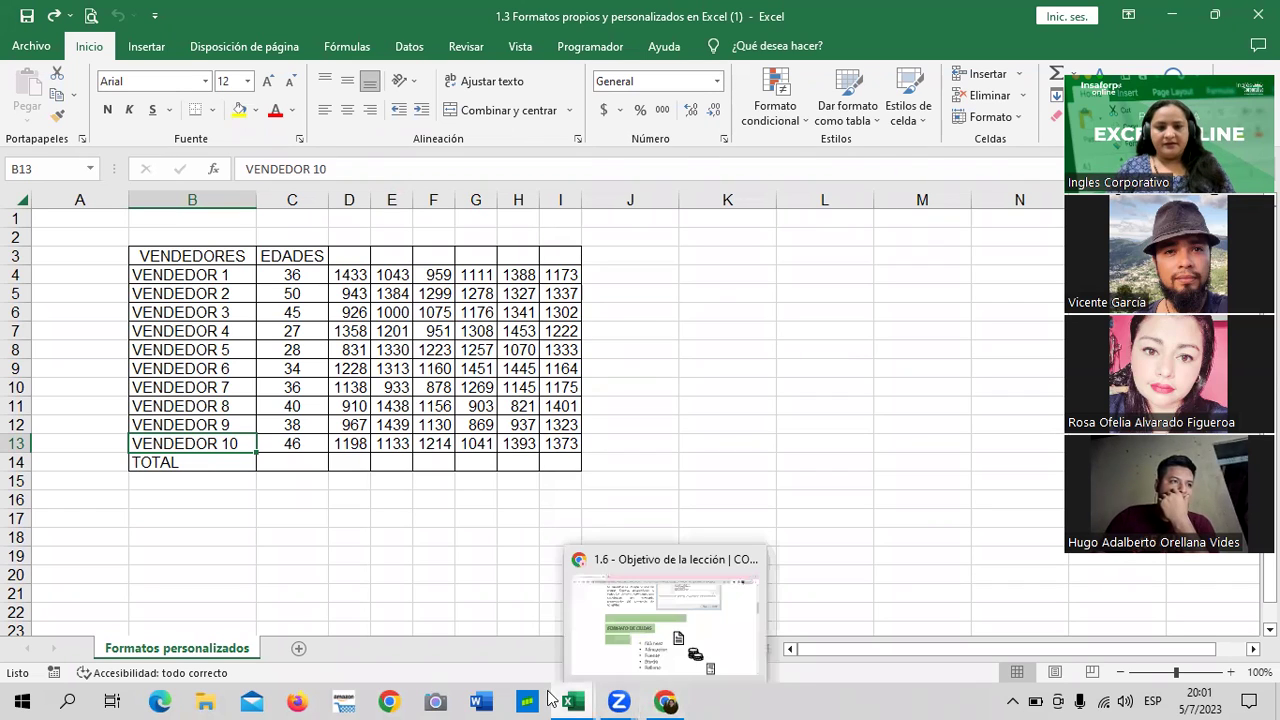
Switch back to the course lesson in Chrome.
mouse_move(572, 702)
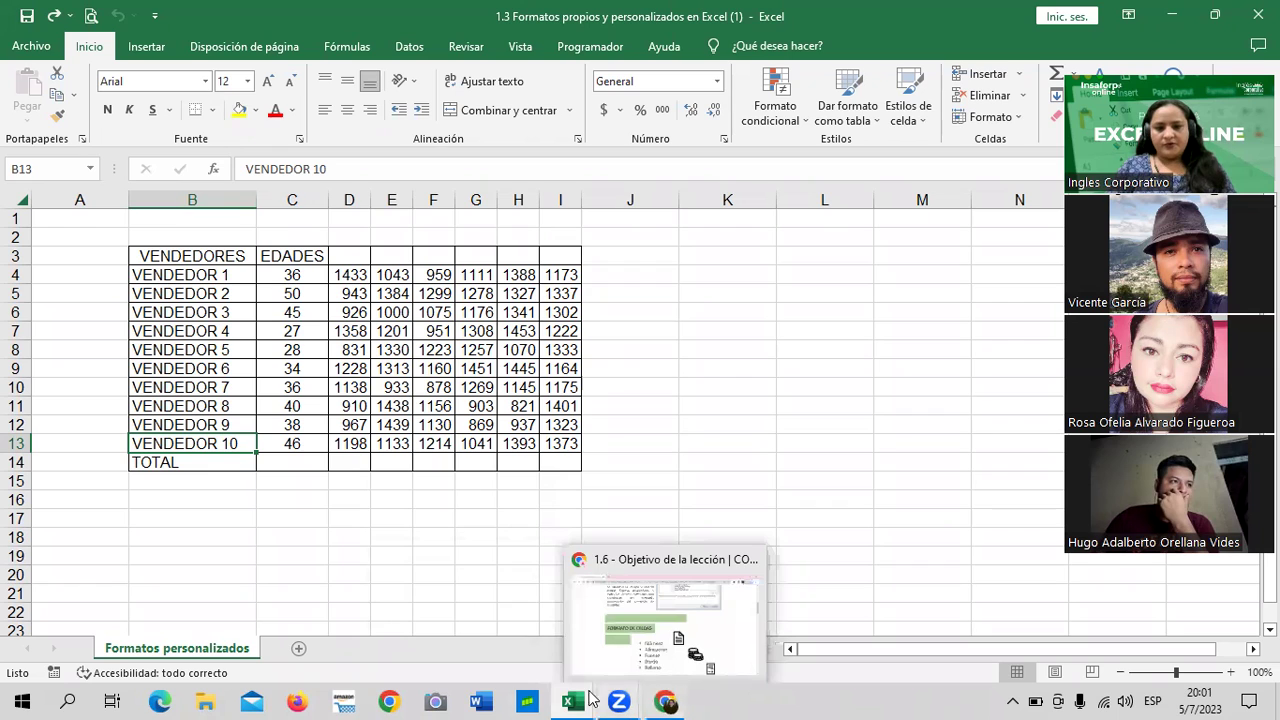
mouse_move(666, 700)
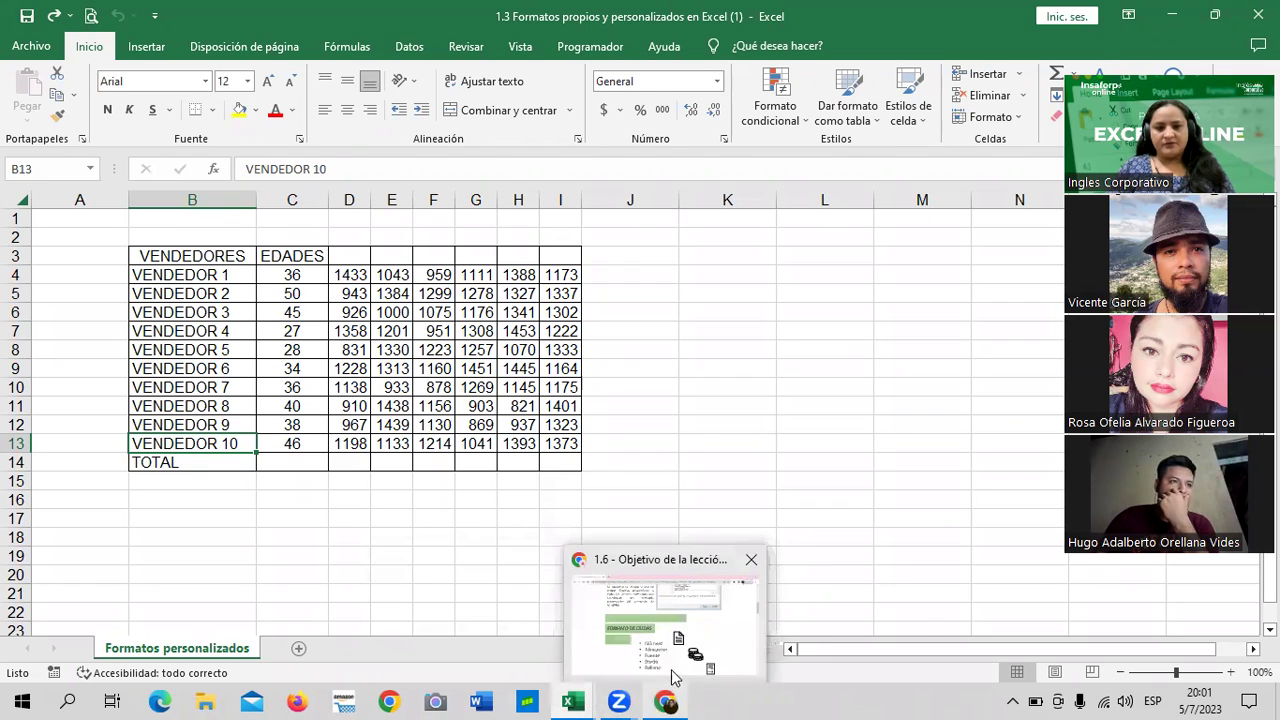
click(673, 652)
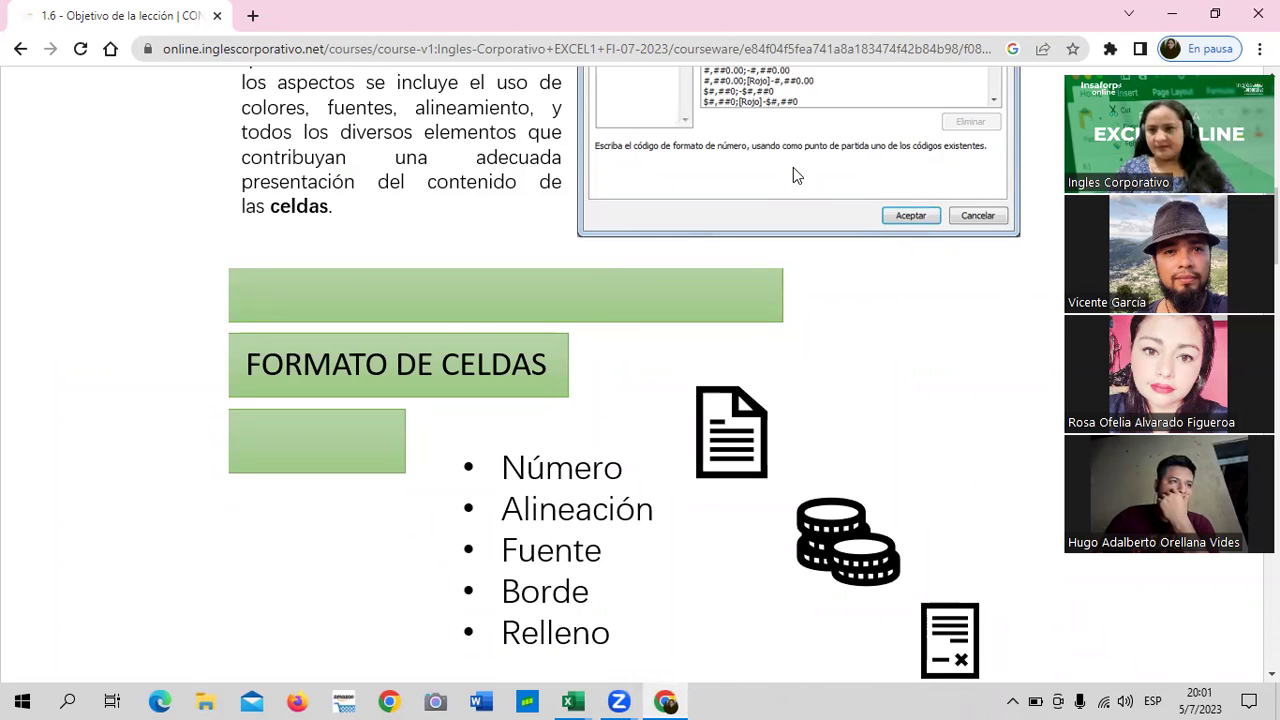
scroll(760, 330, up, 1)
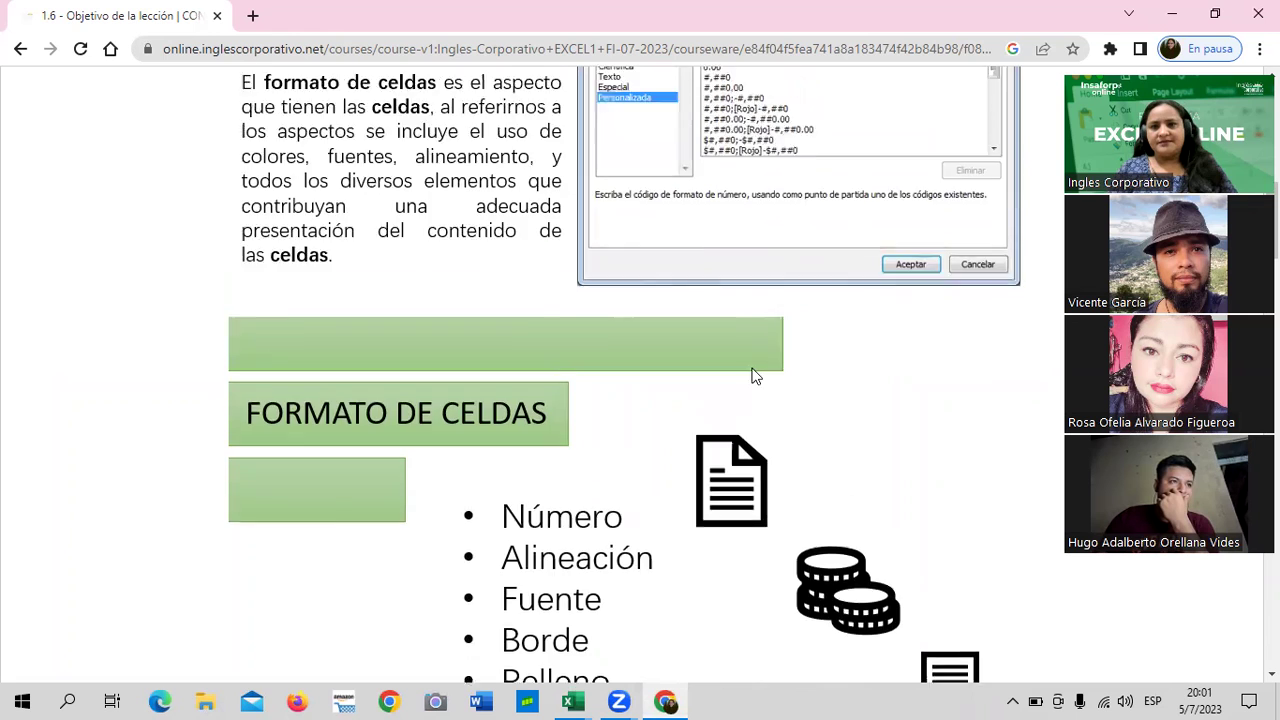
scroll(755, 376, up, 3)
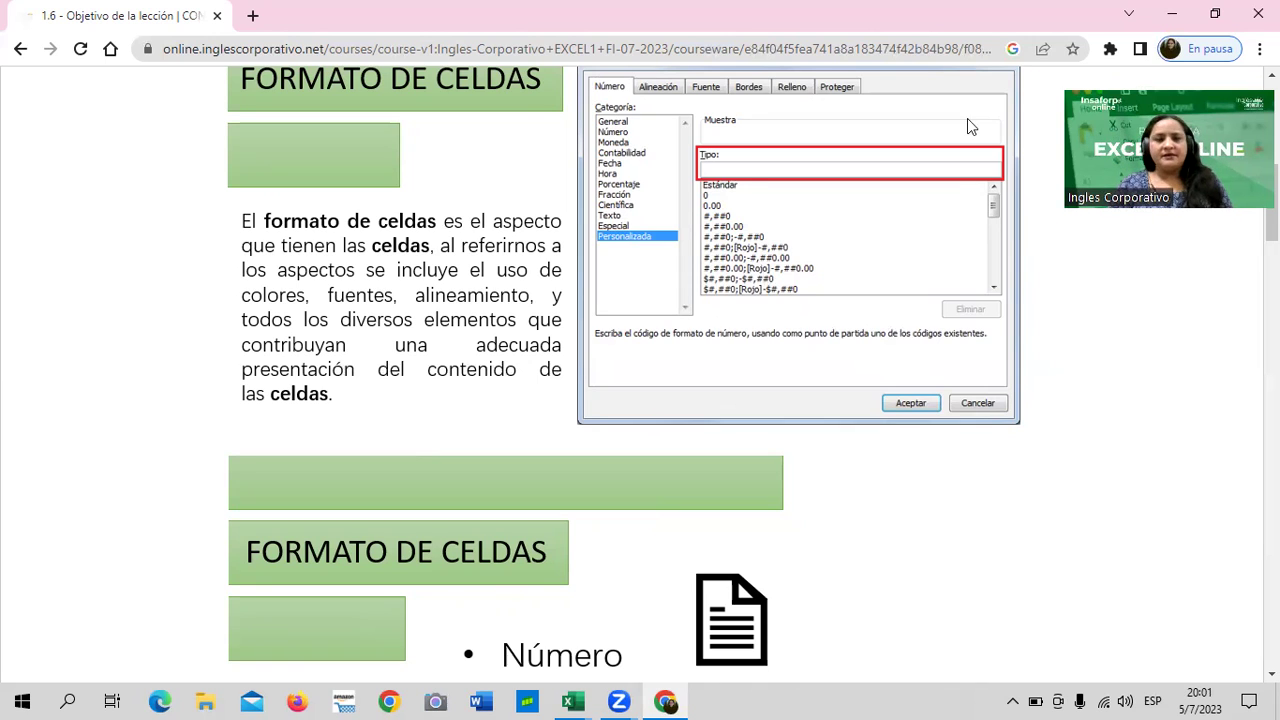
scroll(697, 388, up, 10)
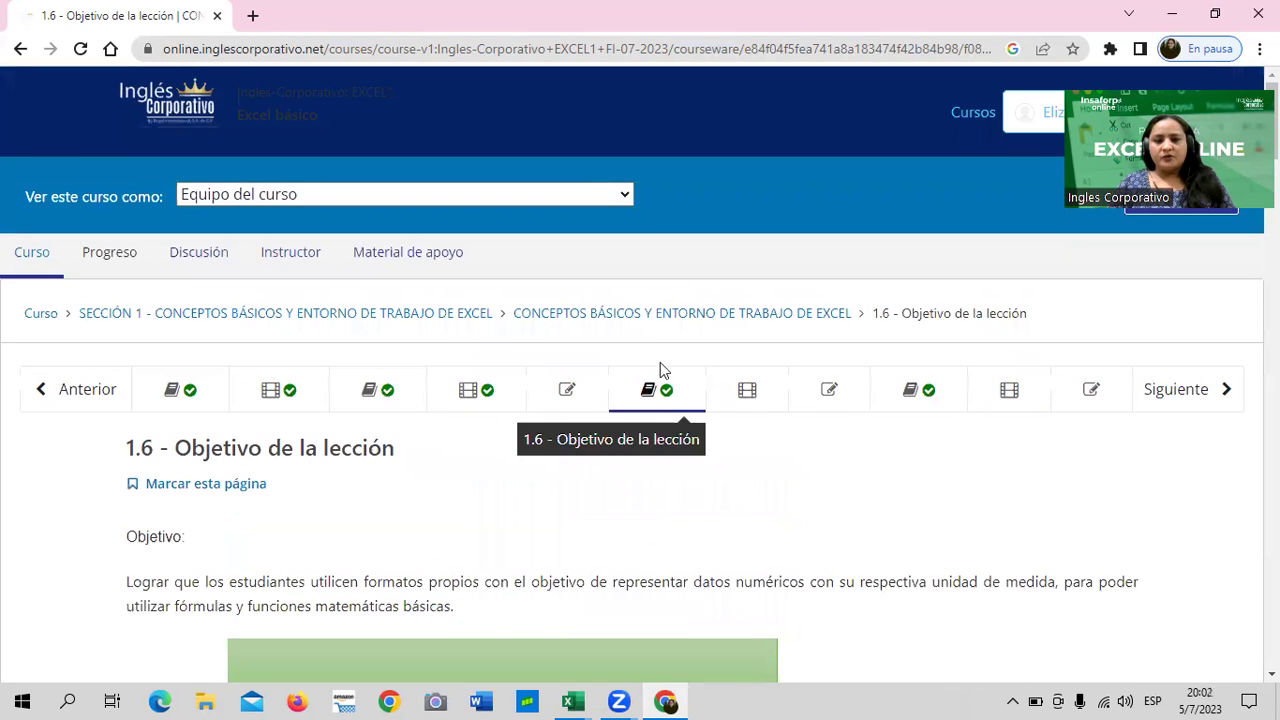
click(588, 388)
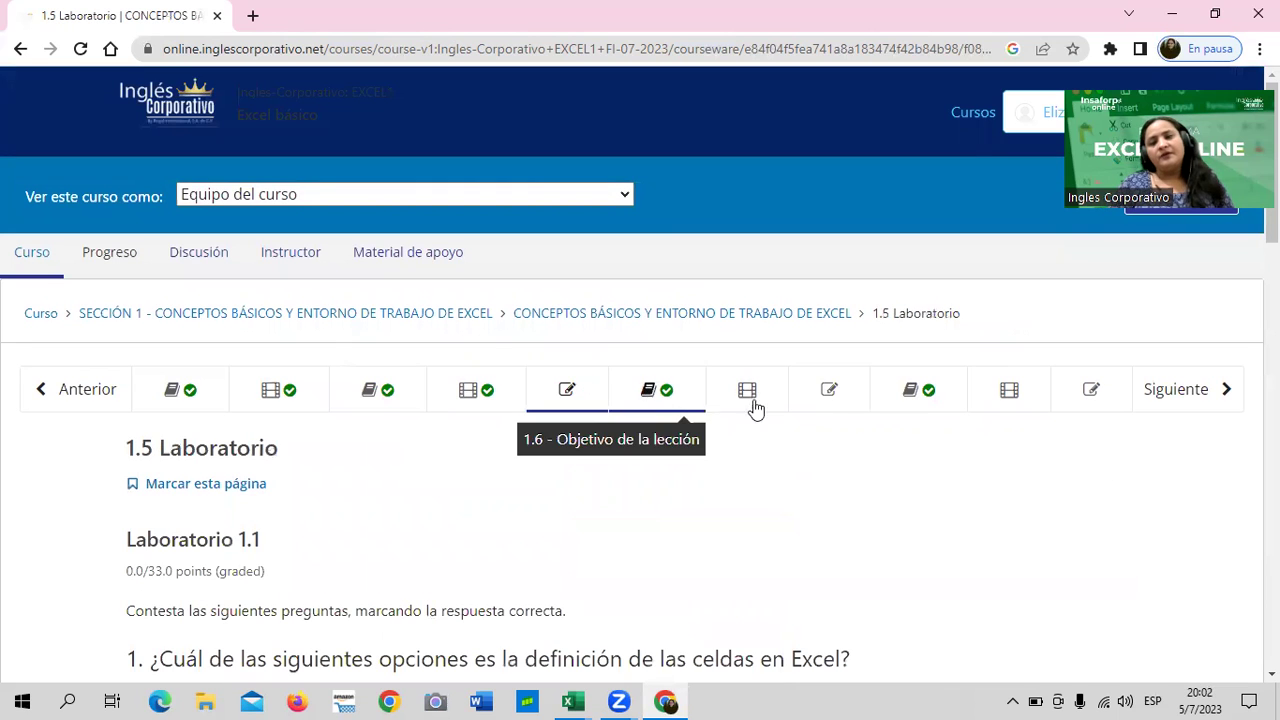
click(855, 398)
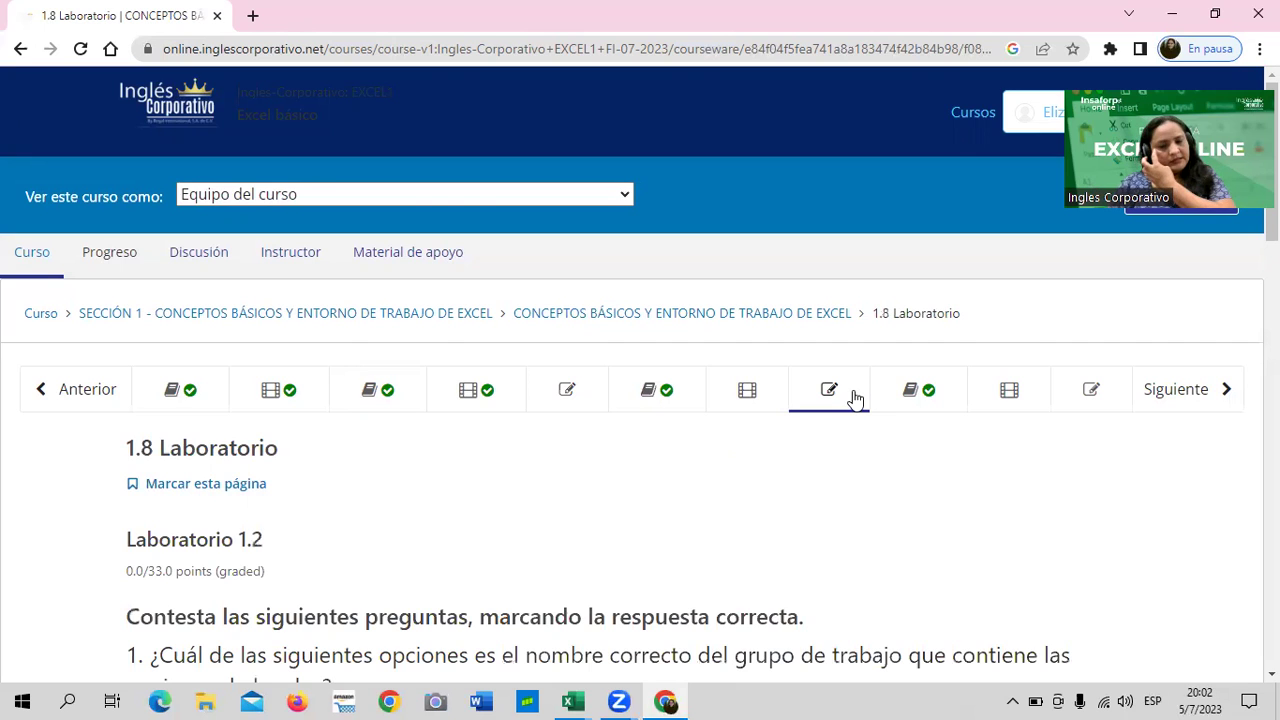
scroll(856, 396, down, 3)
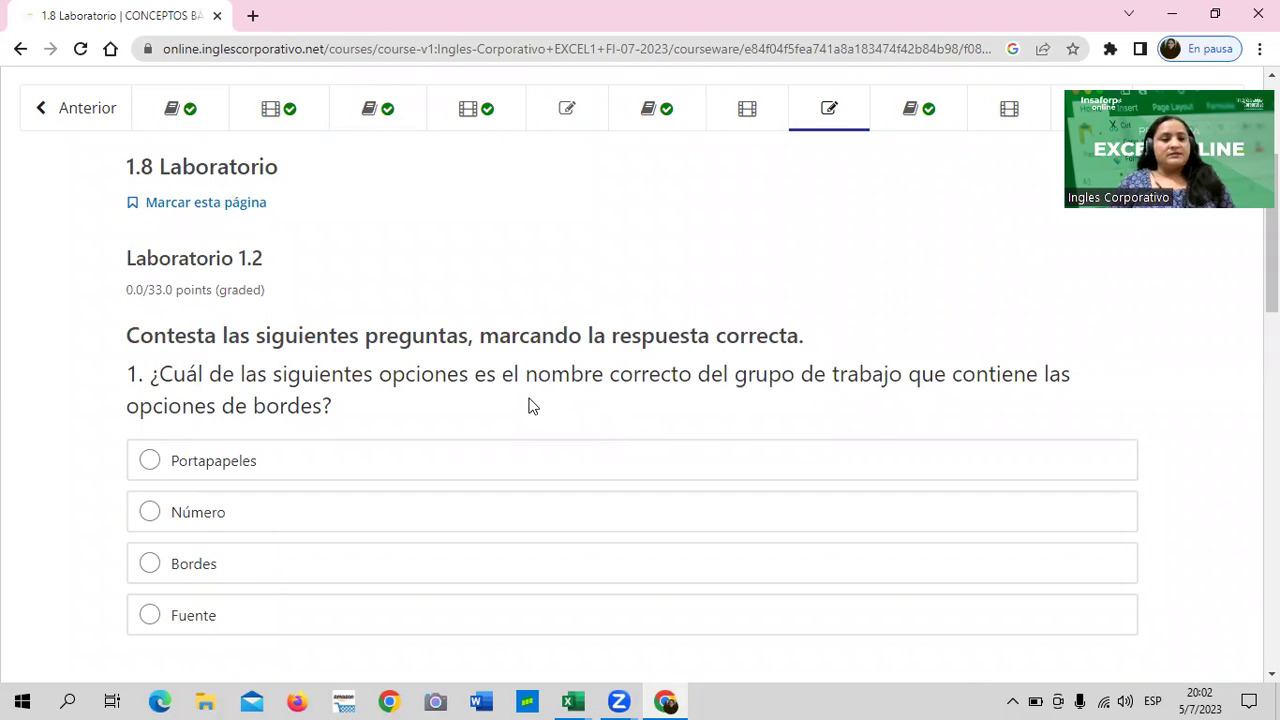
scroll(530, 404, down, 3)
scroll(532, 404, down, 3)
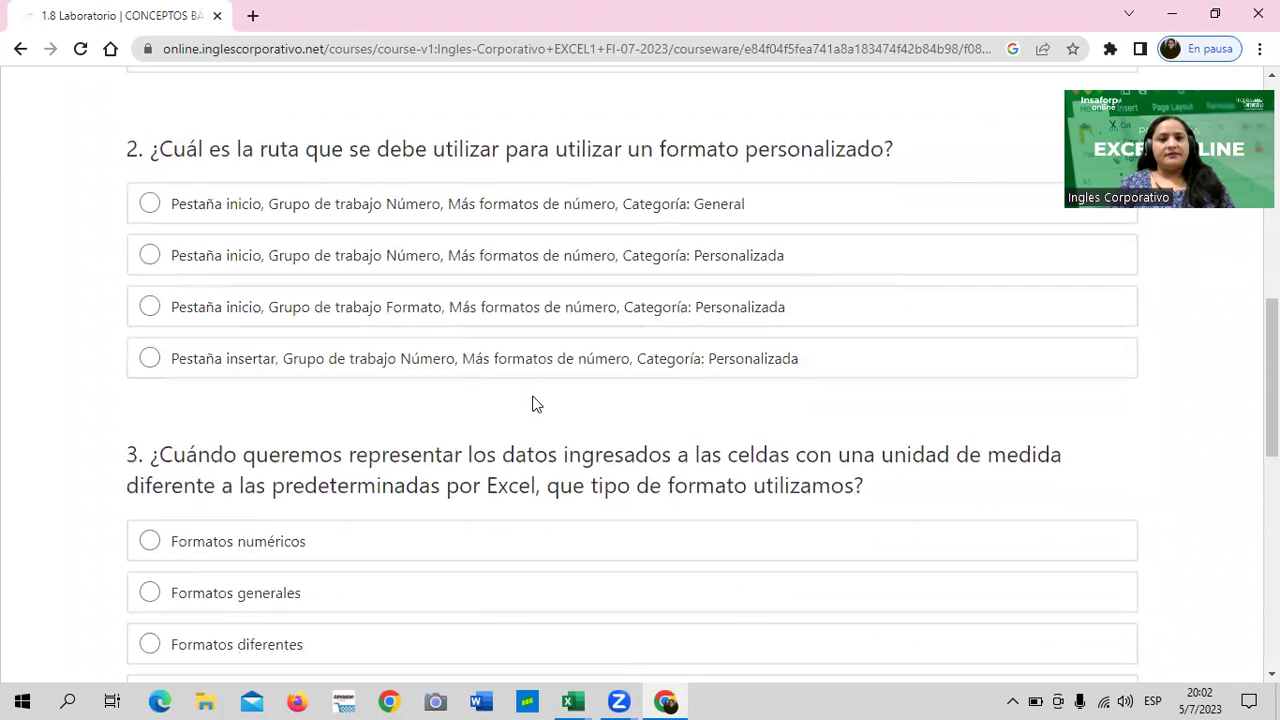
scroll(532, 404, down, 3)
scroll(532, 404, down, 3)
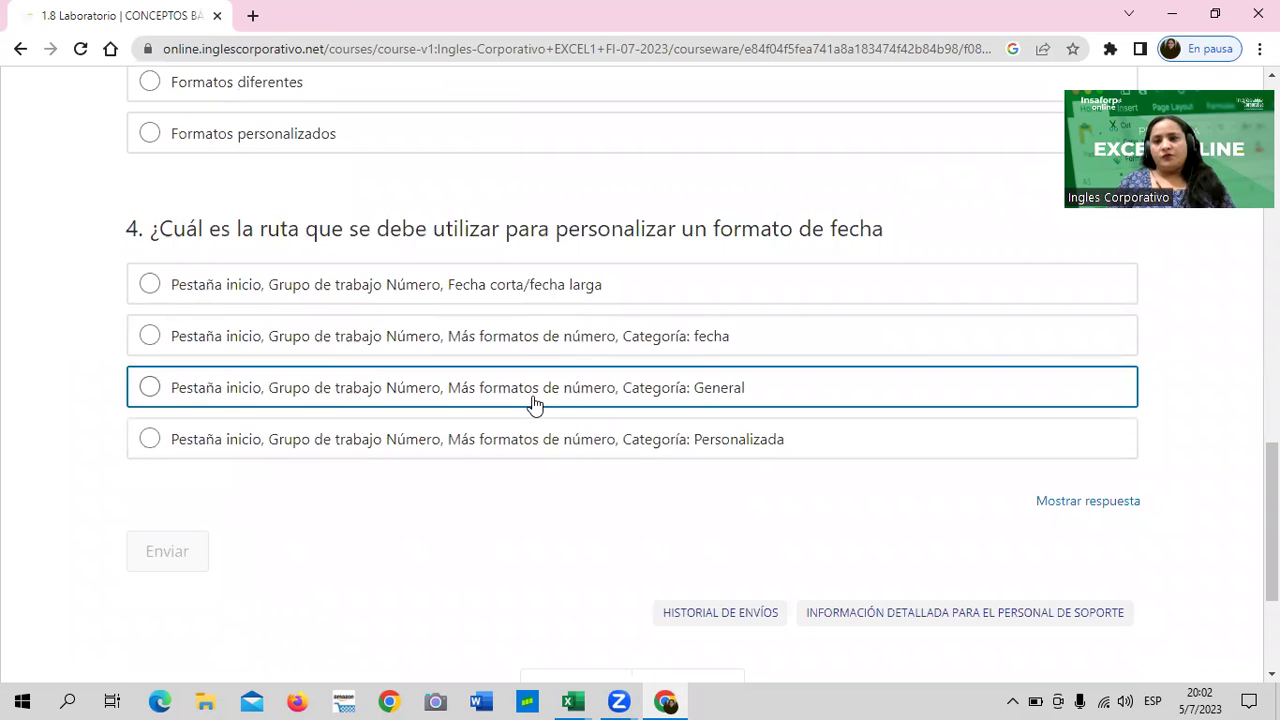
scroll(532, 404, up, 3)
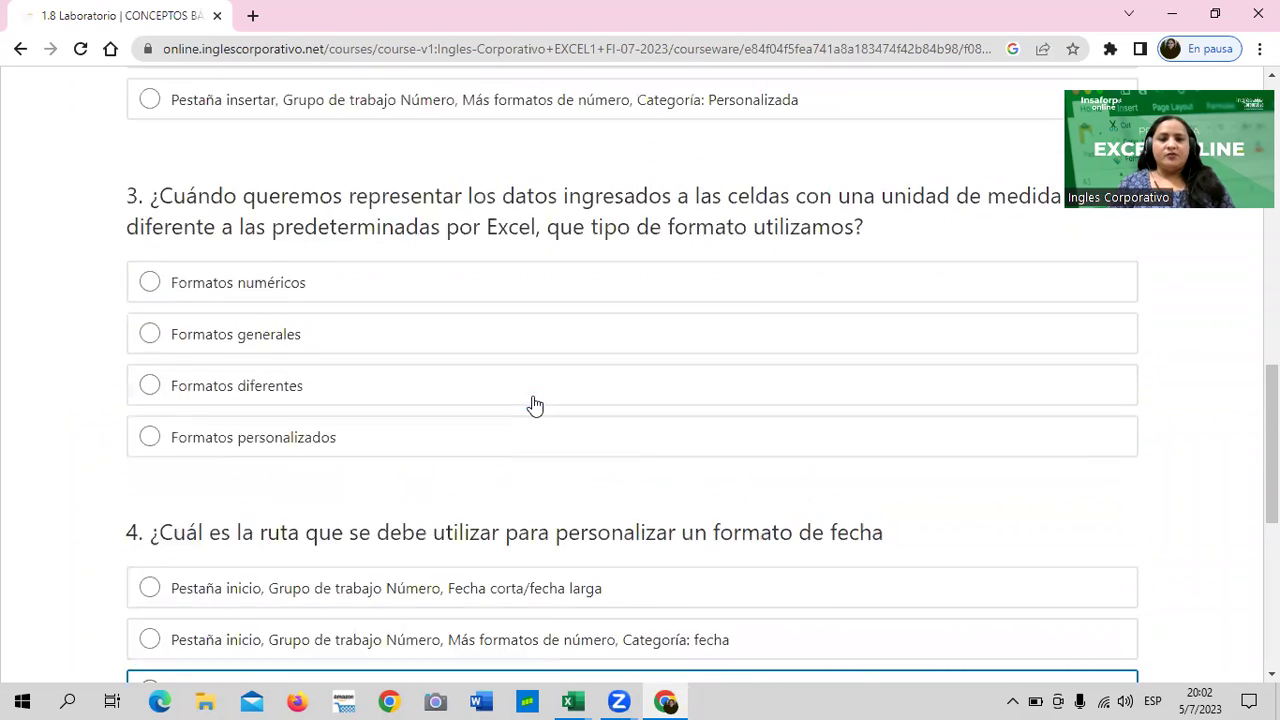
scroll(532, 404, up, 3)
scroll(532, 404, up, 3)
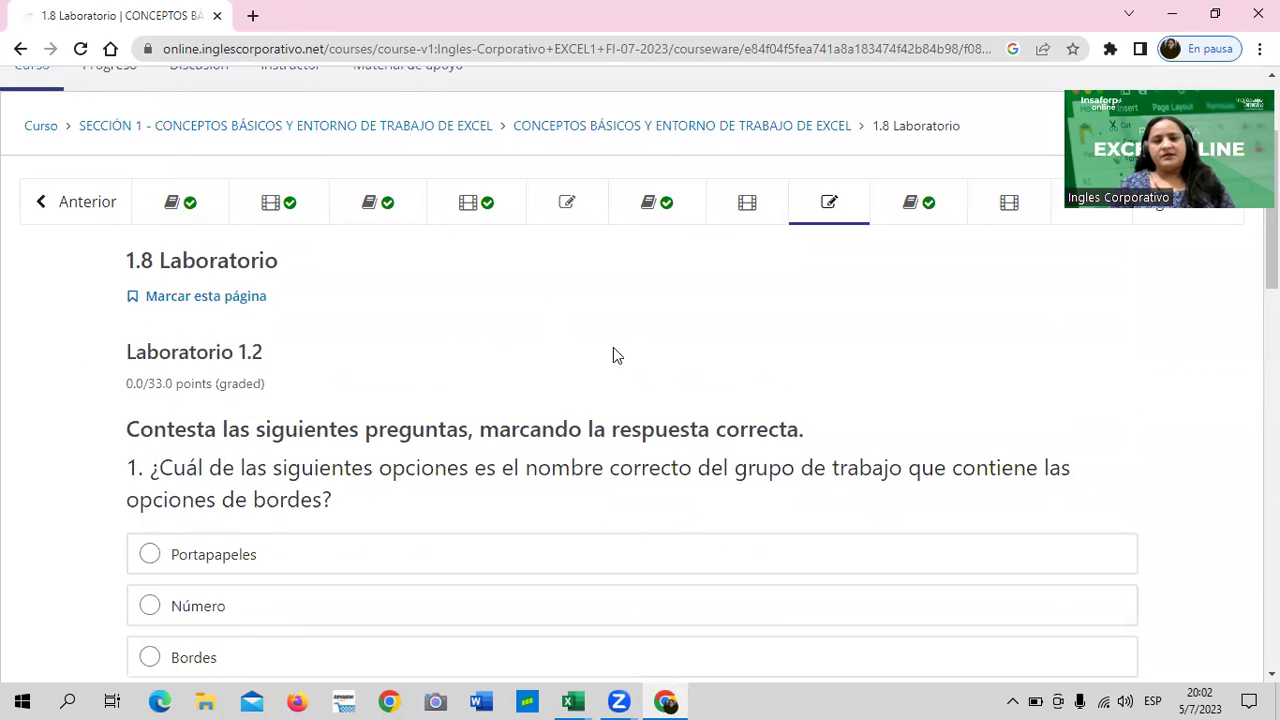
click(675, 207)
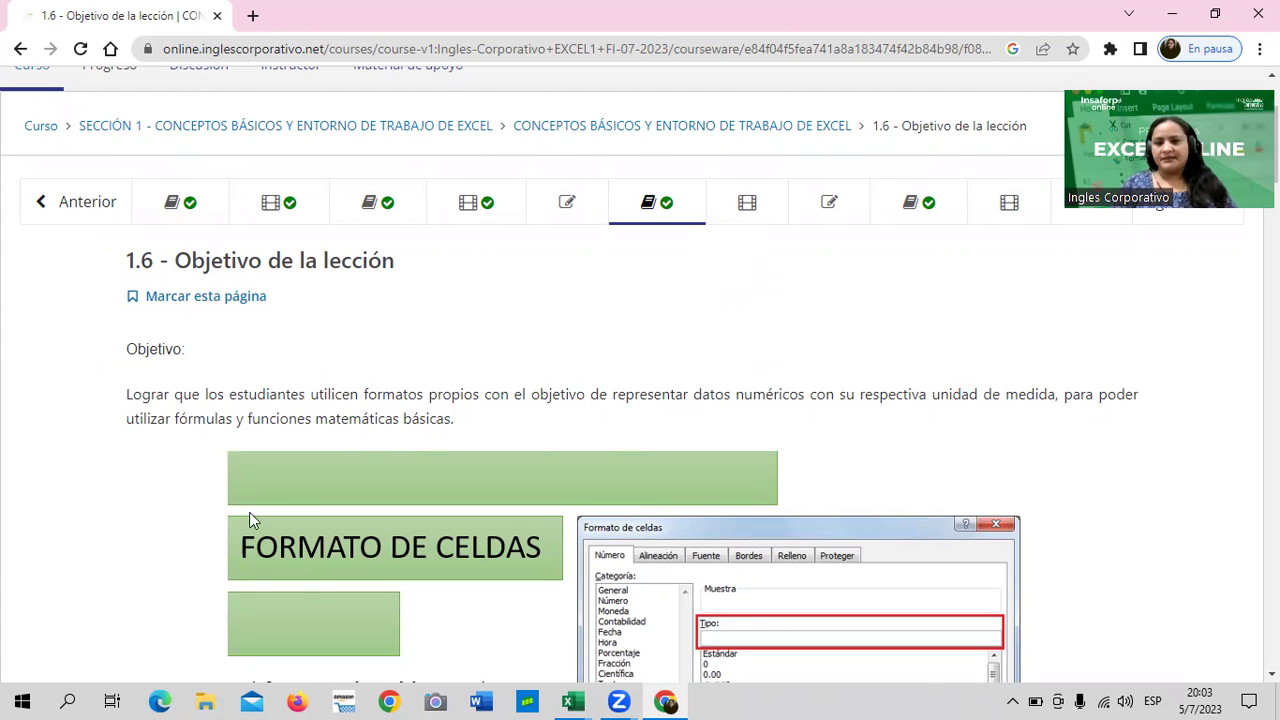
Scroll the lesson to the Formato de celdas dialog image, then head back to the Excel workbook.
scroll(603, 473, down, 1)
scroll(605, 447, down, 1)
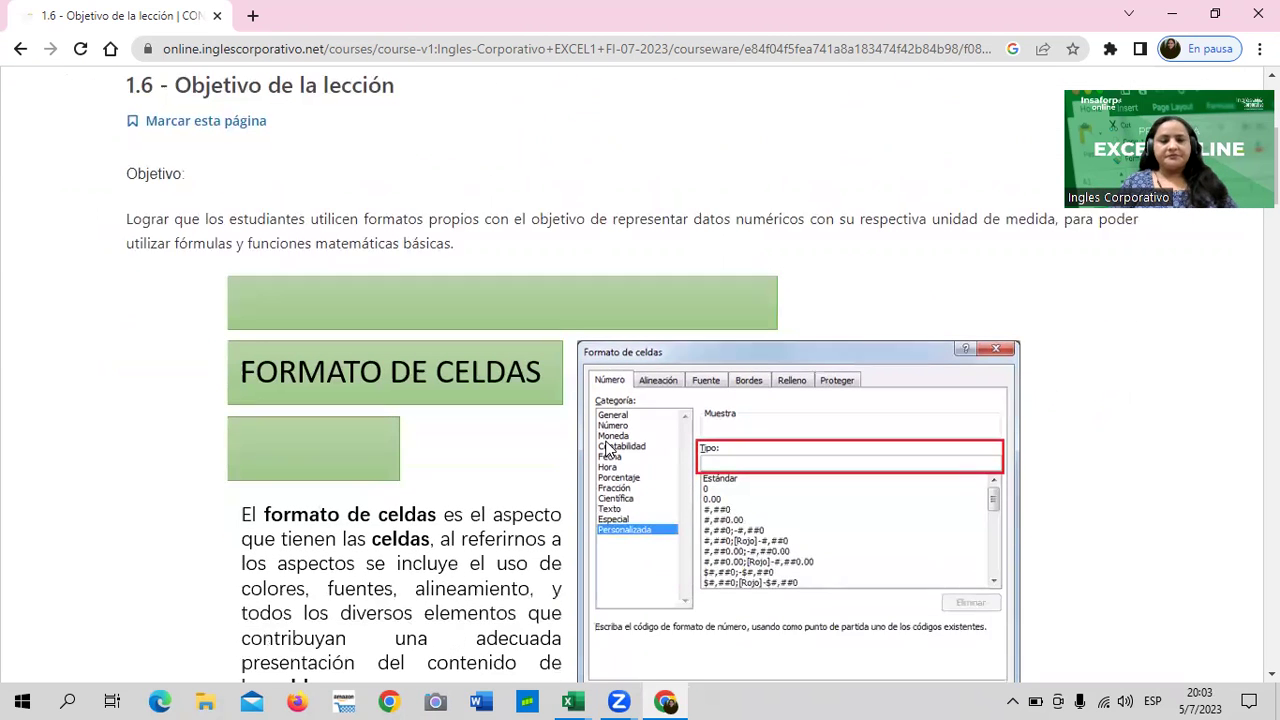
scroll(605, 447, down, 2)
scroll(722, 423, up, 1)
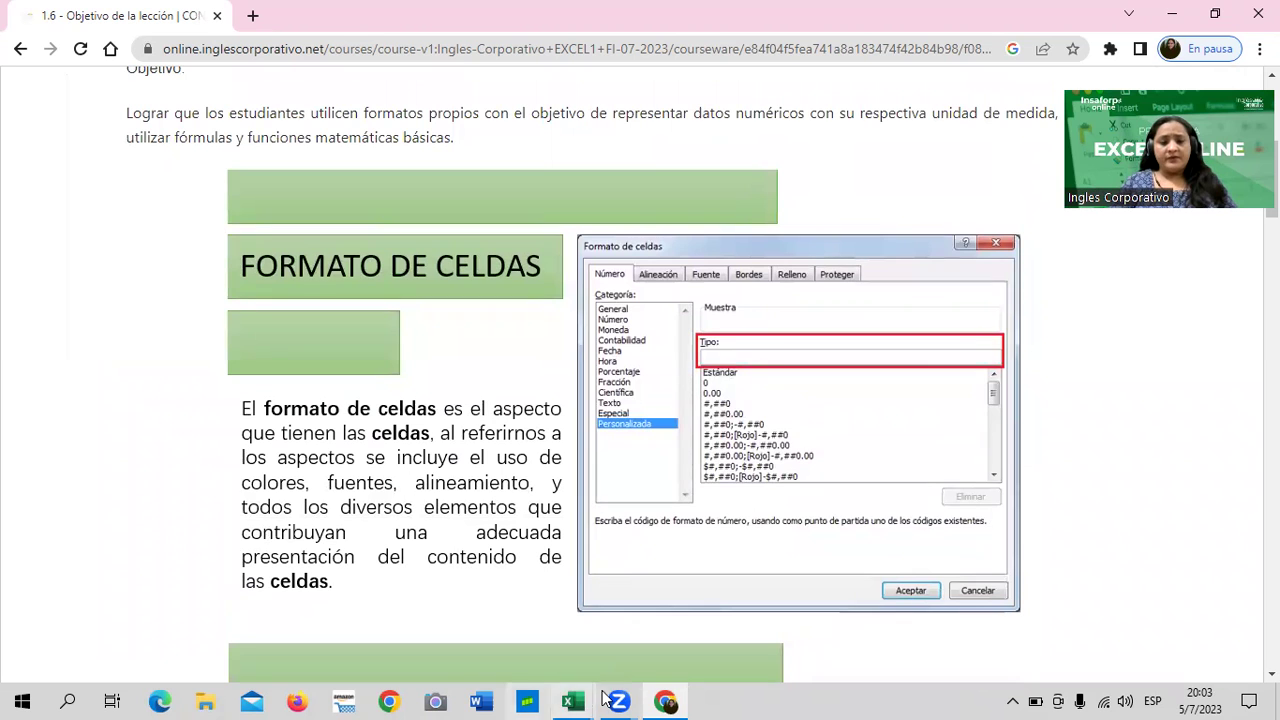
mouse_move(580, 700)
click(509, 614)
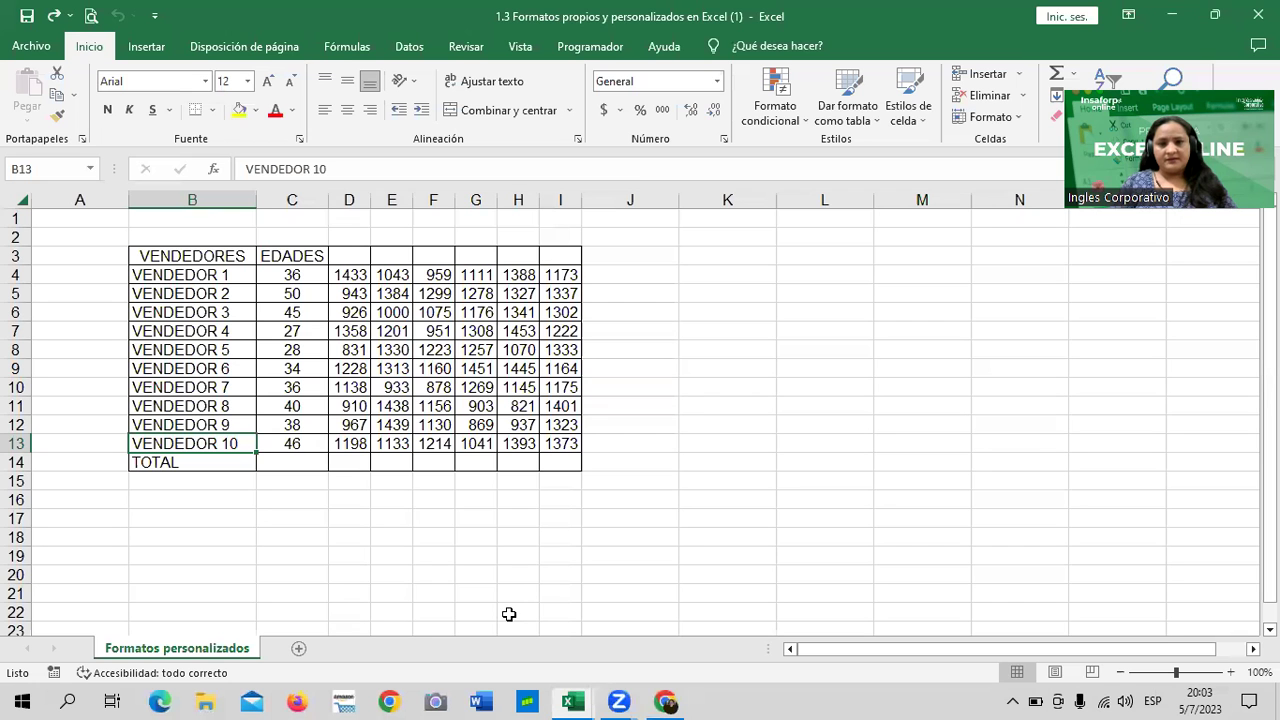
click(730, 365)
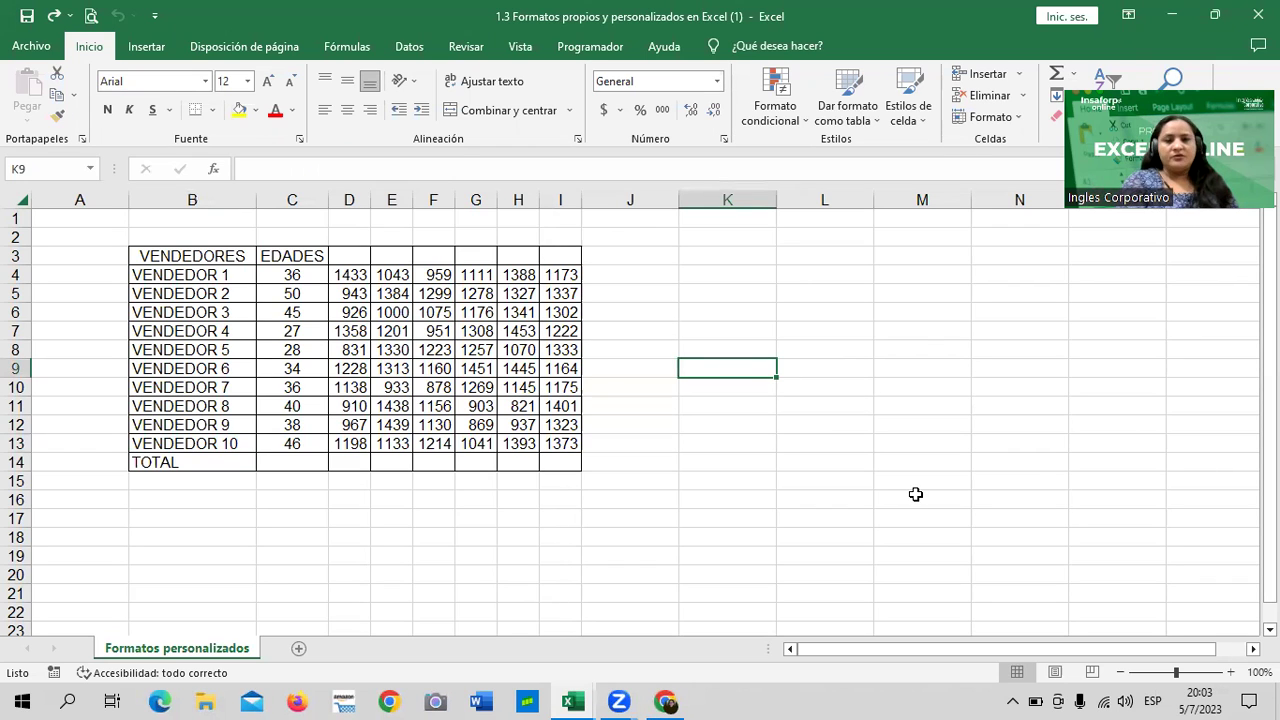
key(ctrl+1)
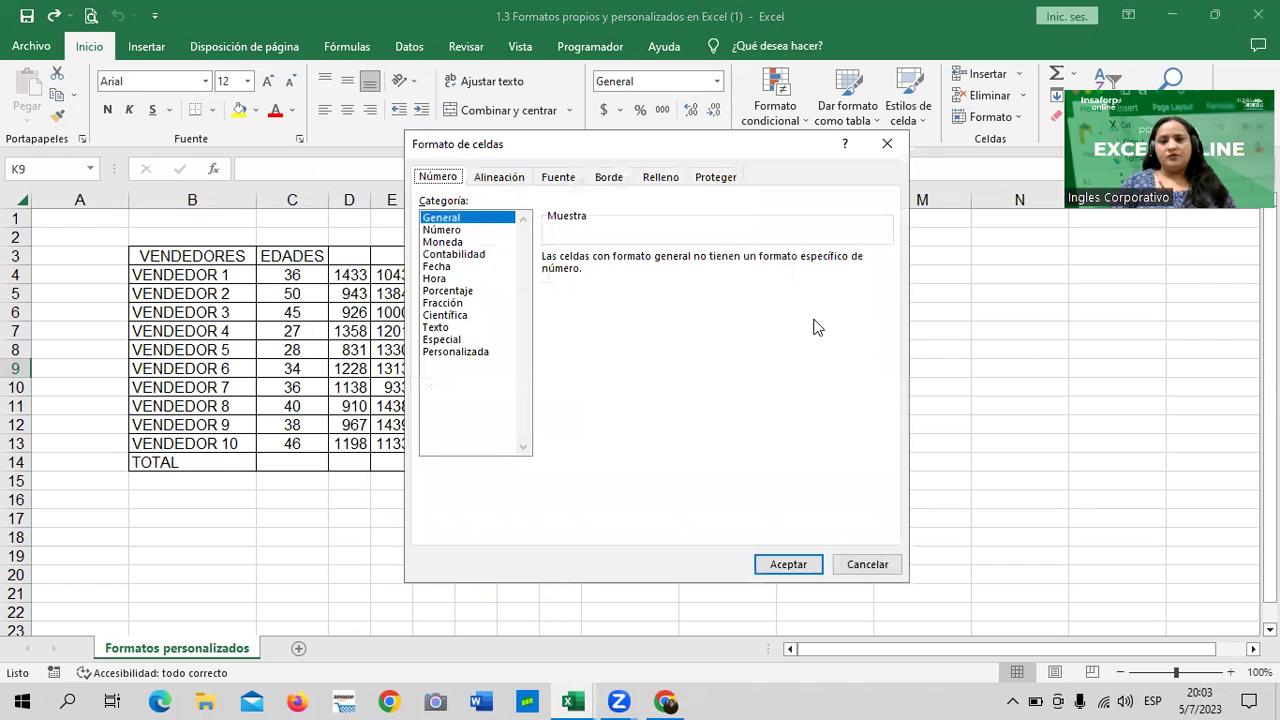
click(886, 148)
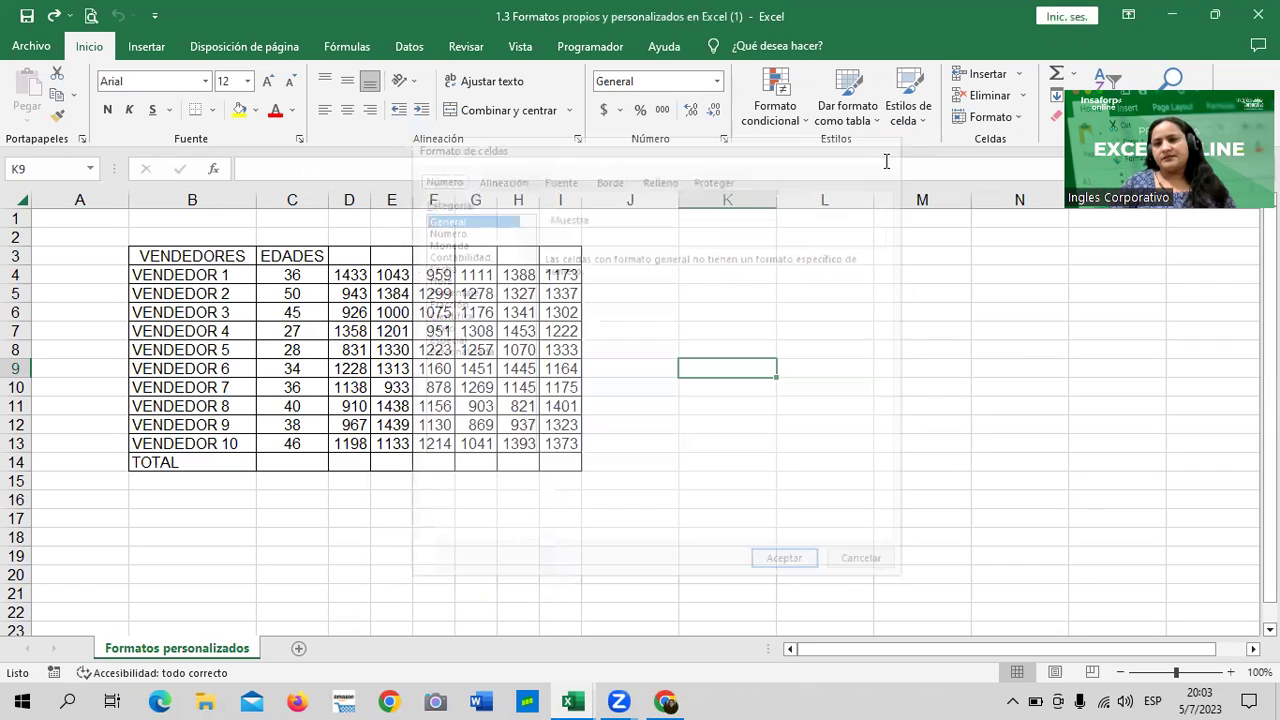
click(898, 420)
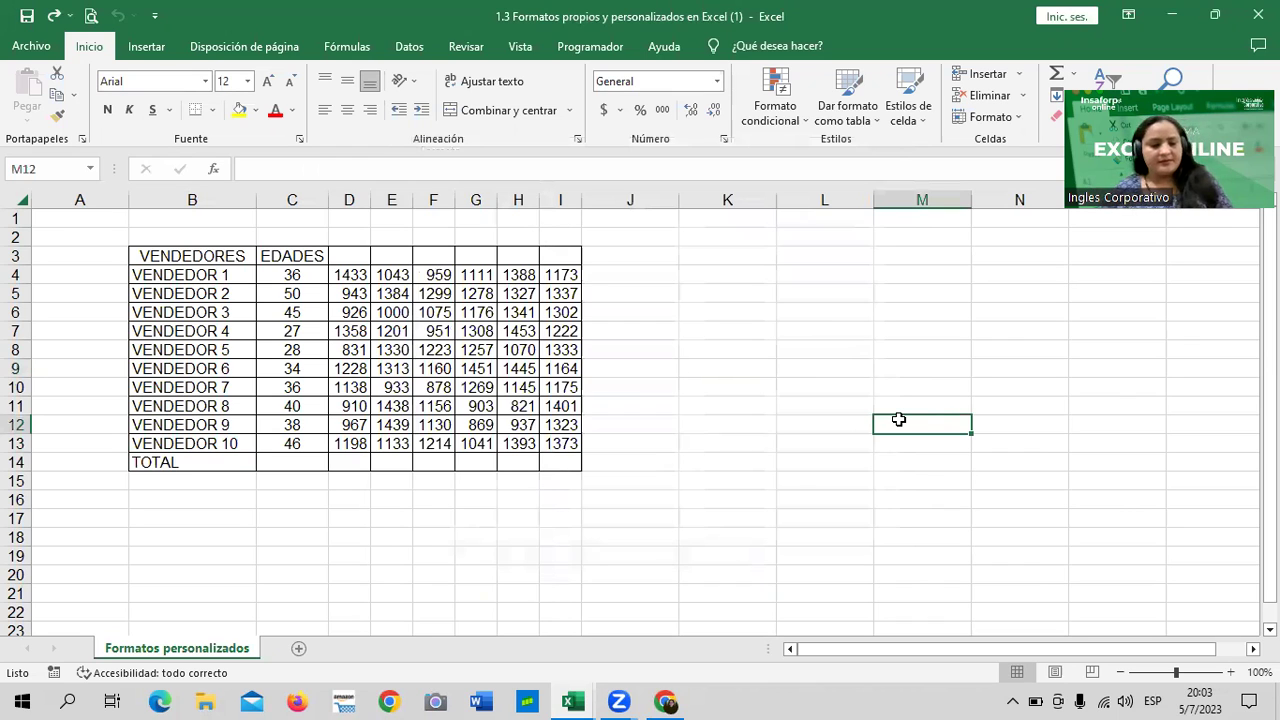
key(ctrl+1)
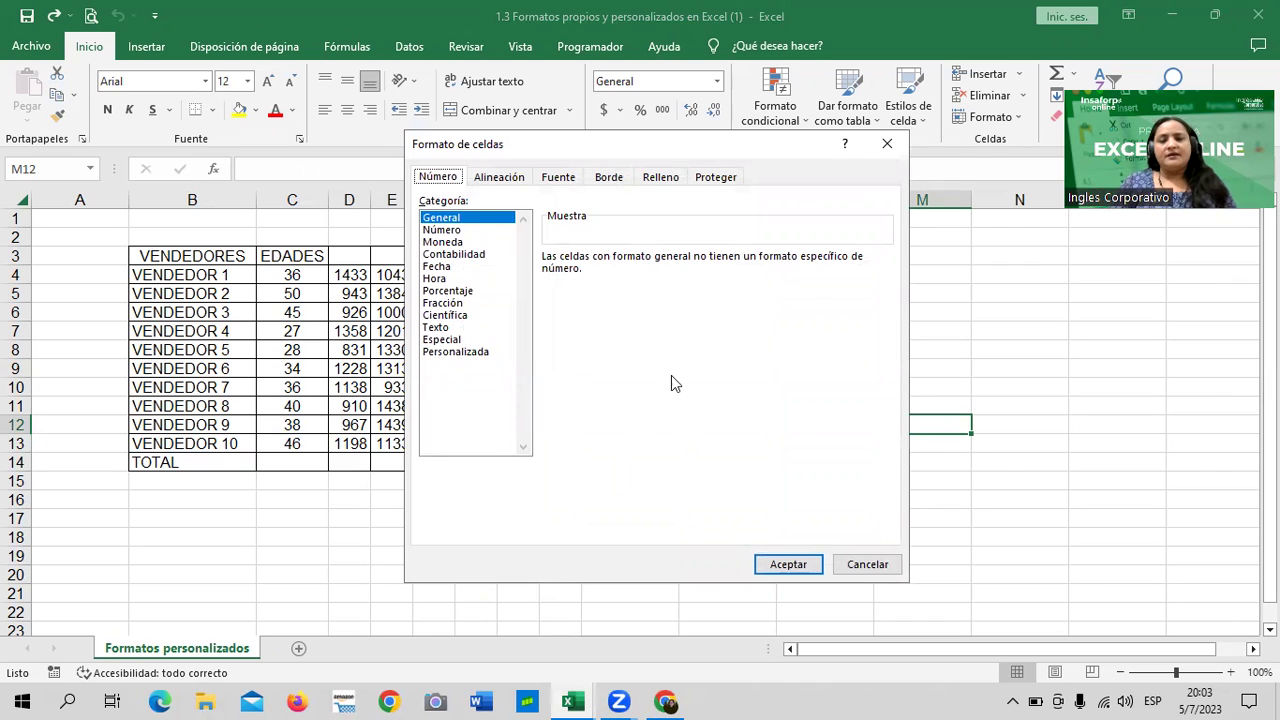
click(887, 143)
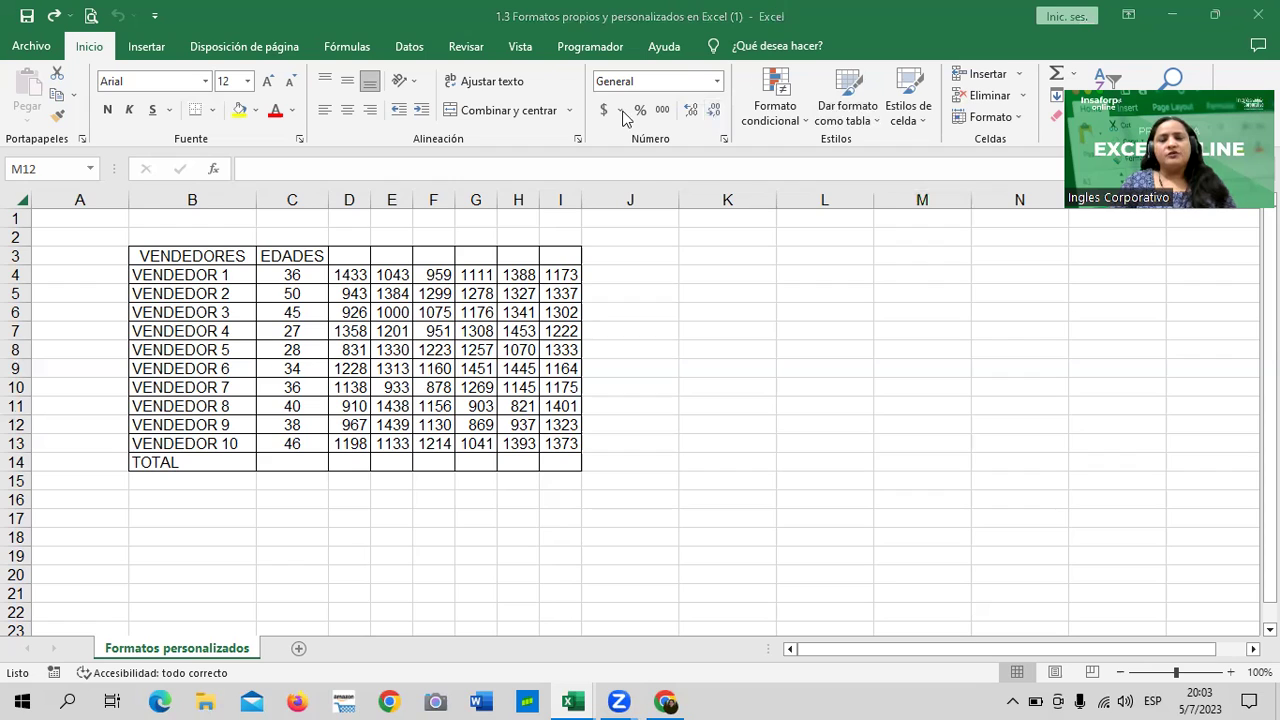
click(717, 84)
drag(788, 240, 794, 366)
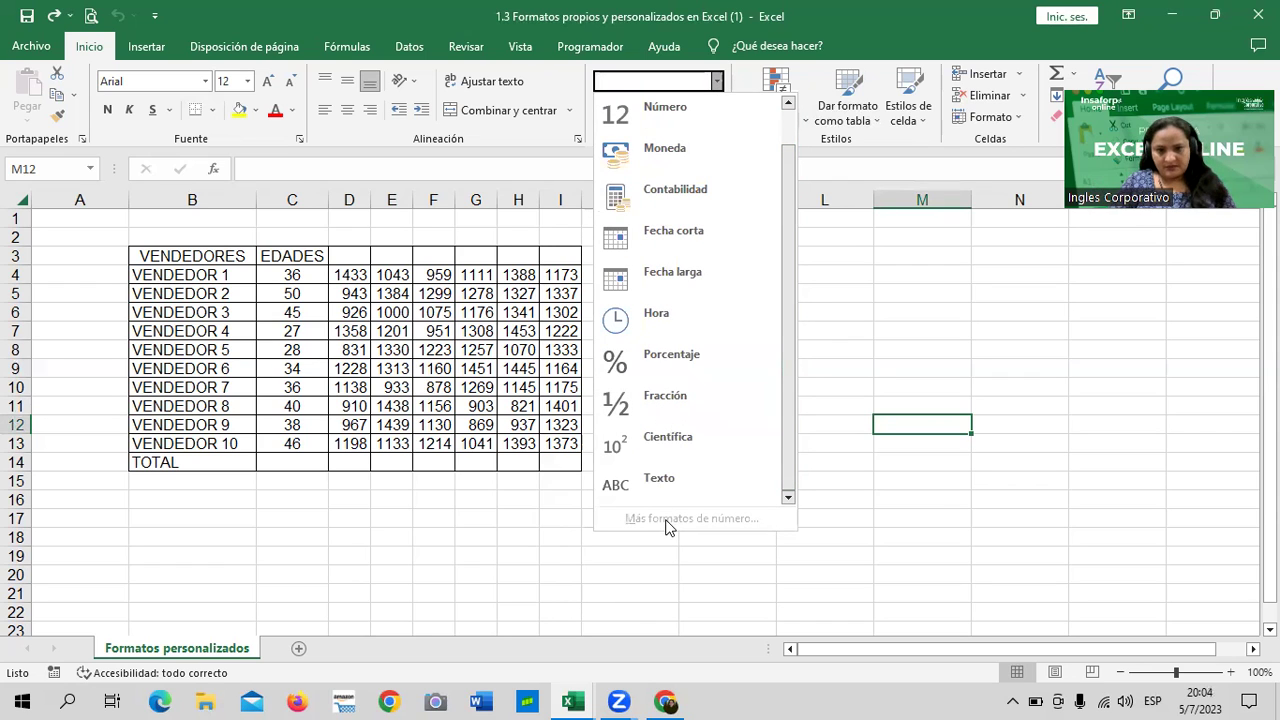
click(855, 539)
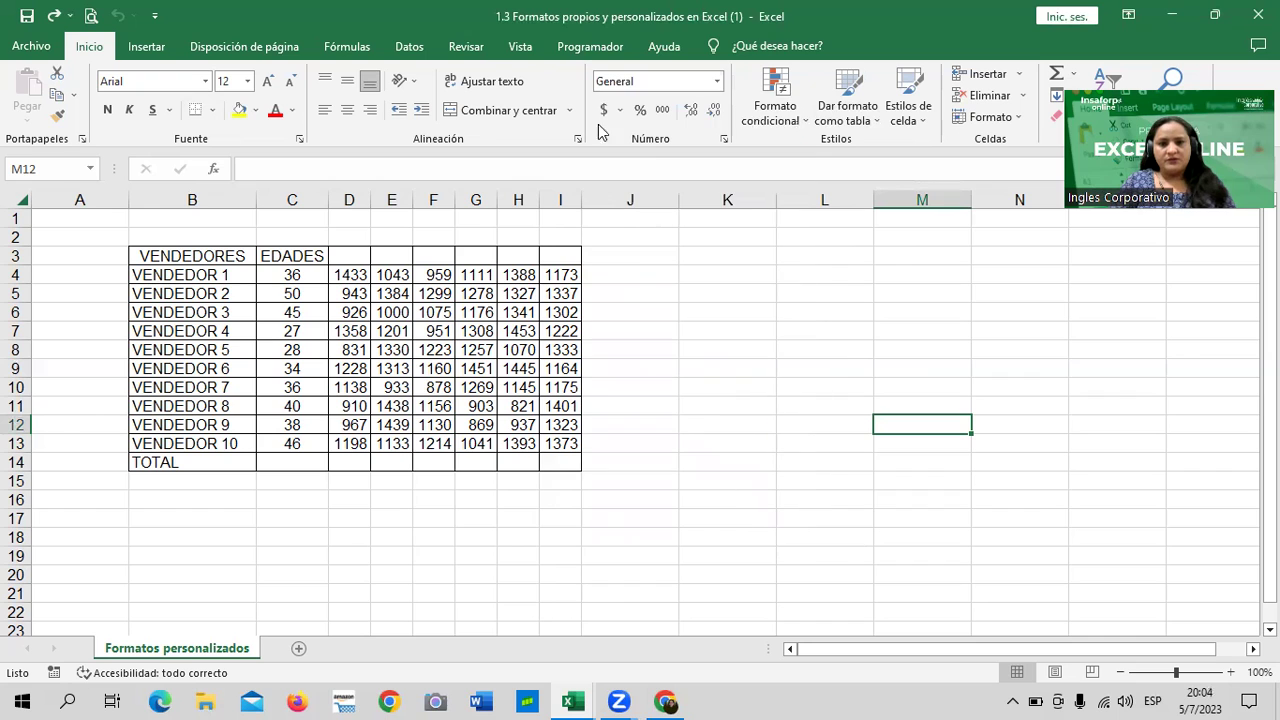
click(717, 84)
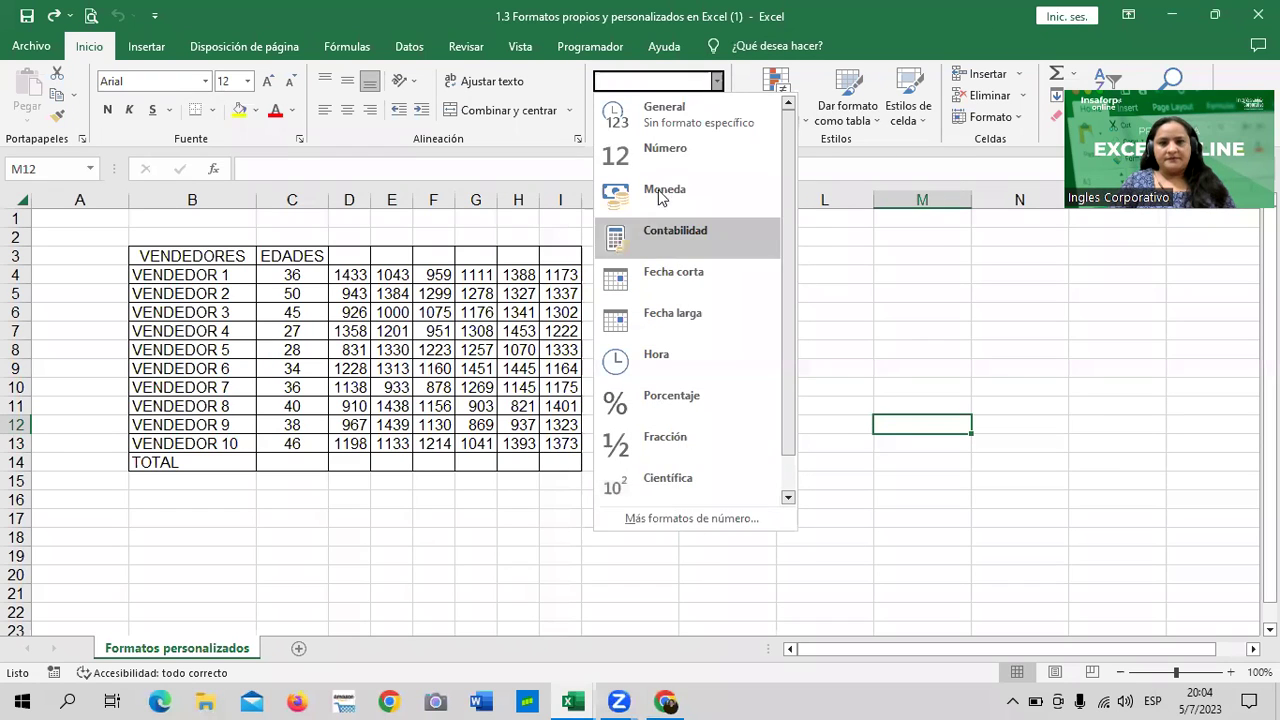
click(658, 519)
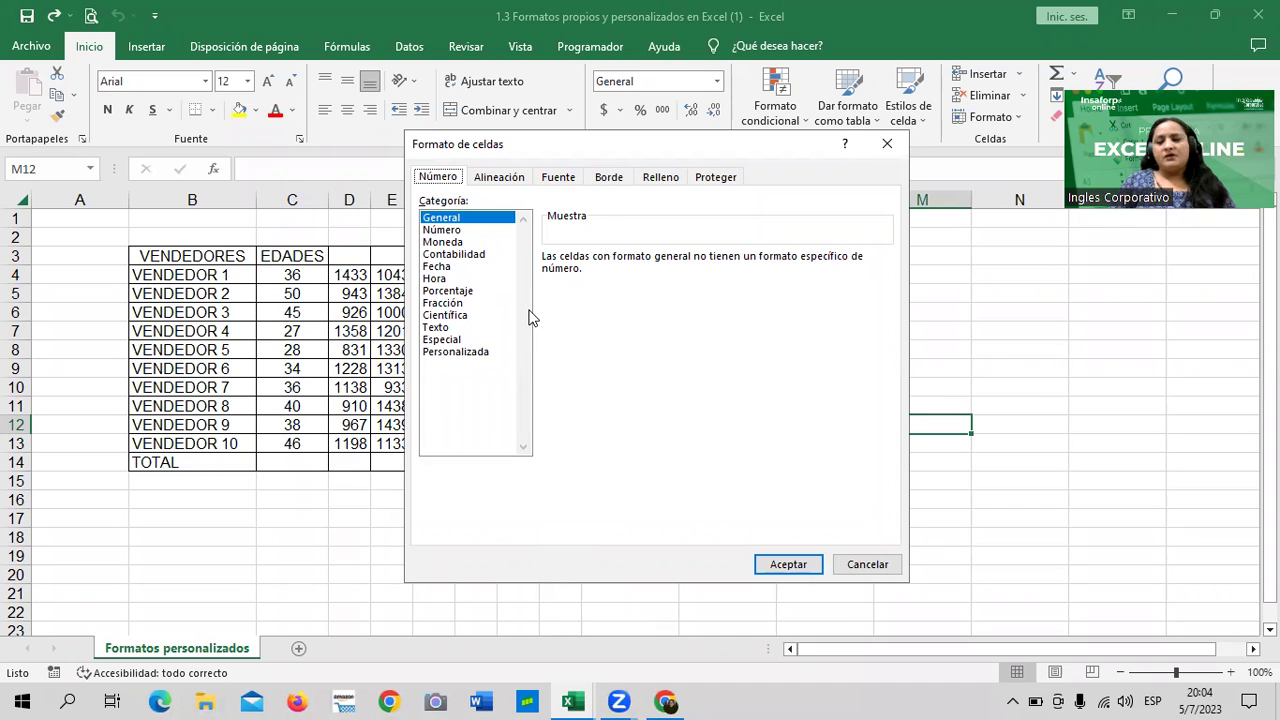
click(887, 145)
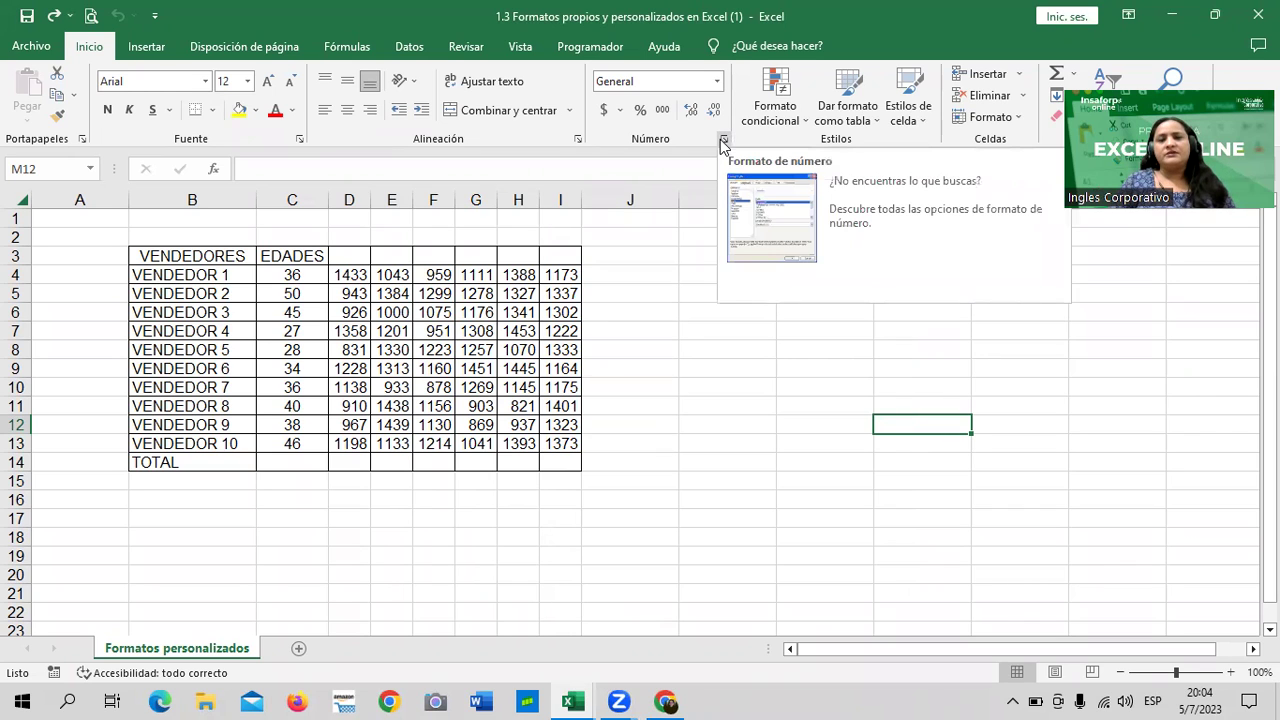
click(724, 145)
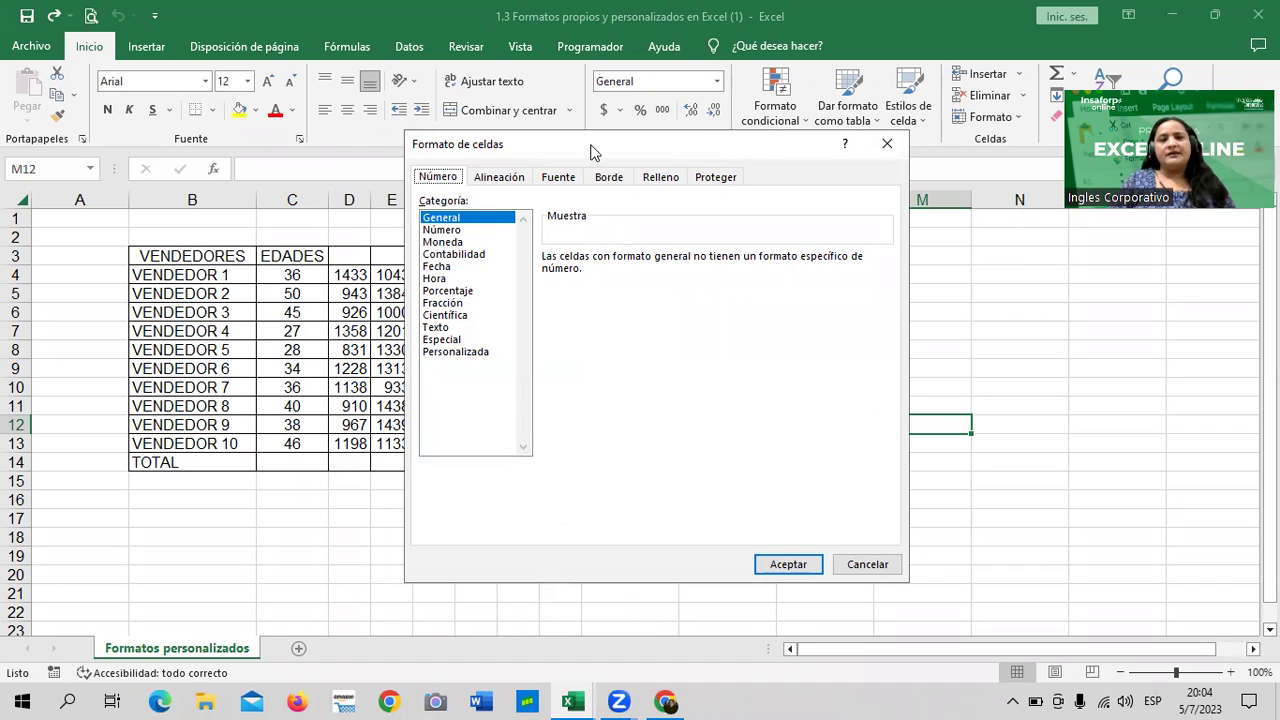
drag(610, 150, 646, 135)
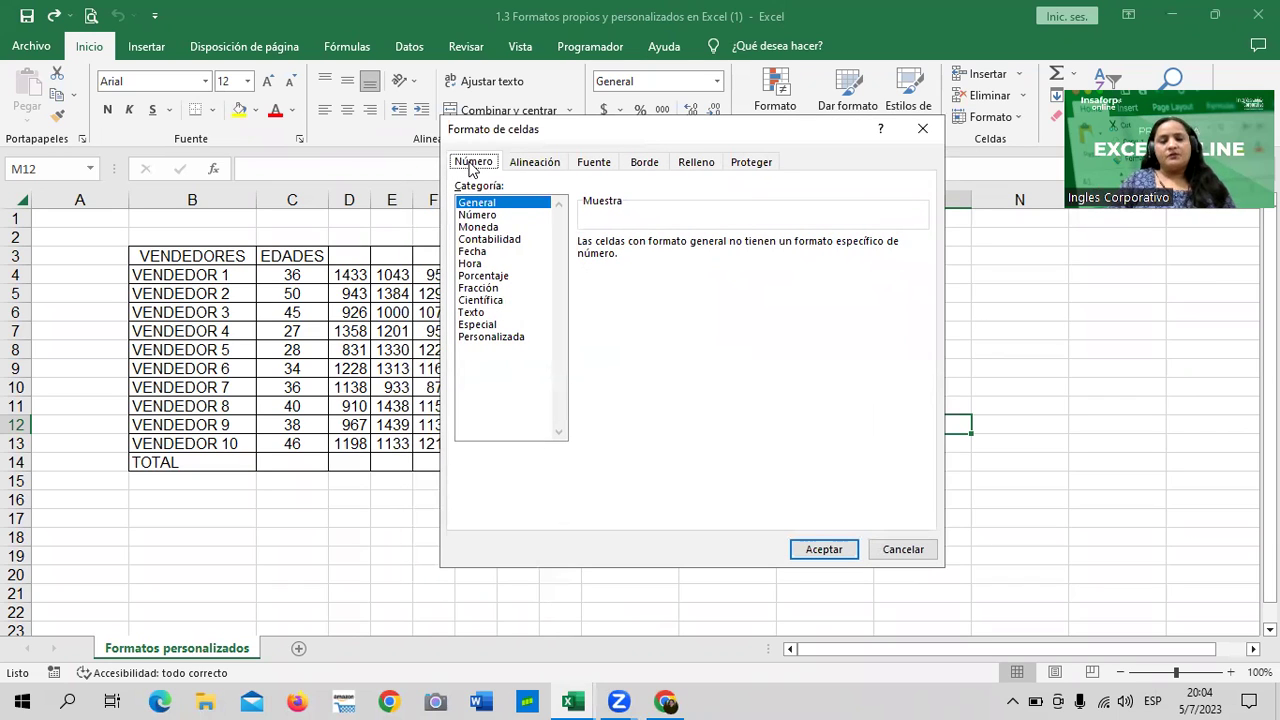
click(548, 166)
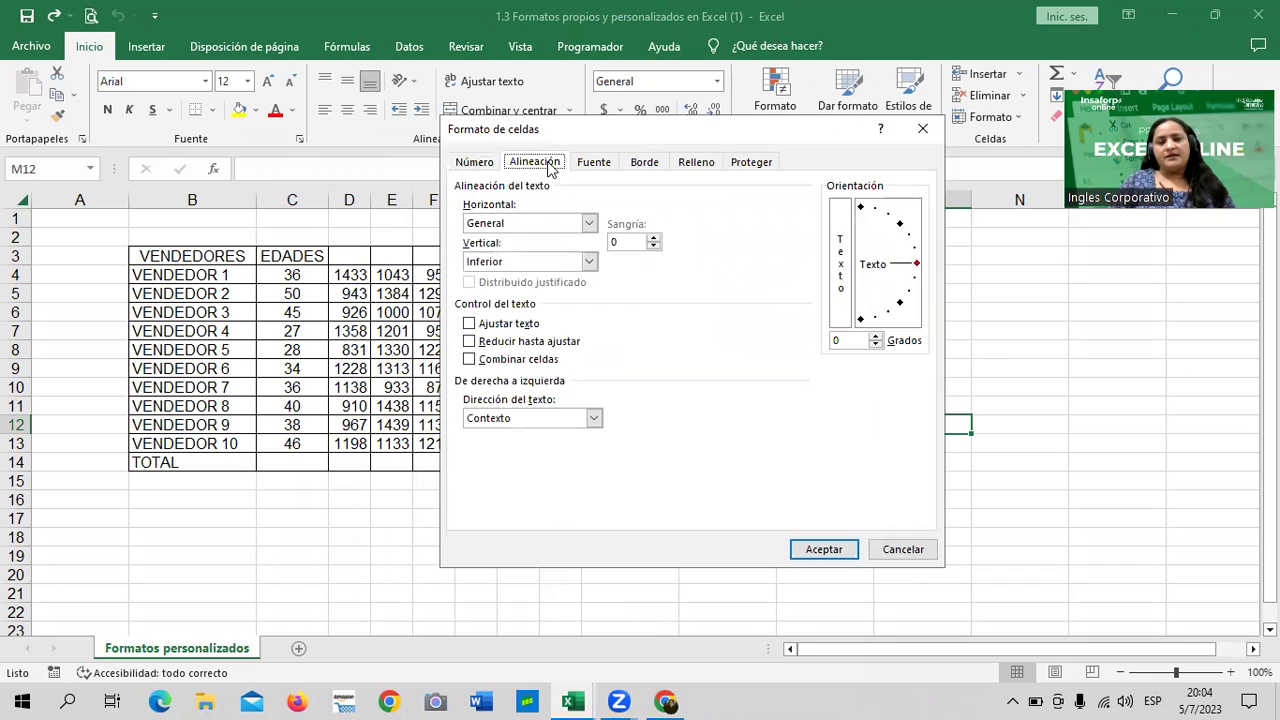
click(597, 165)
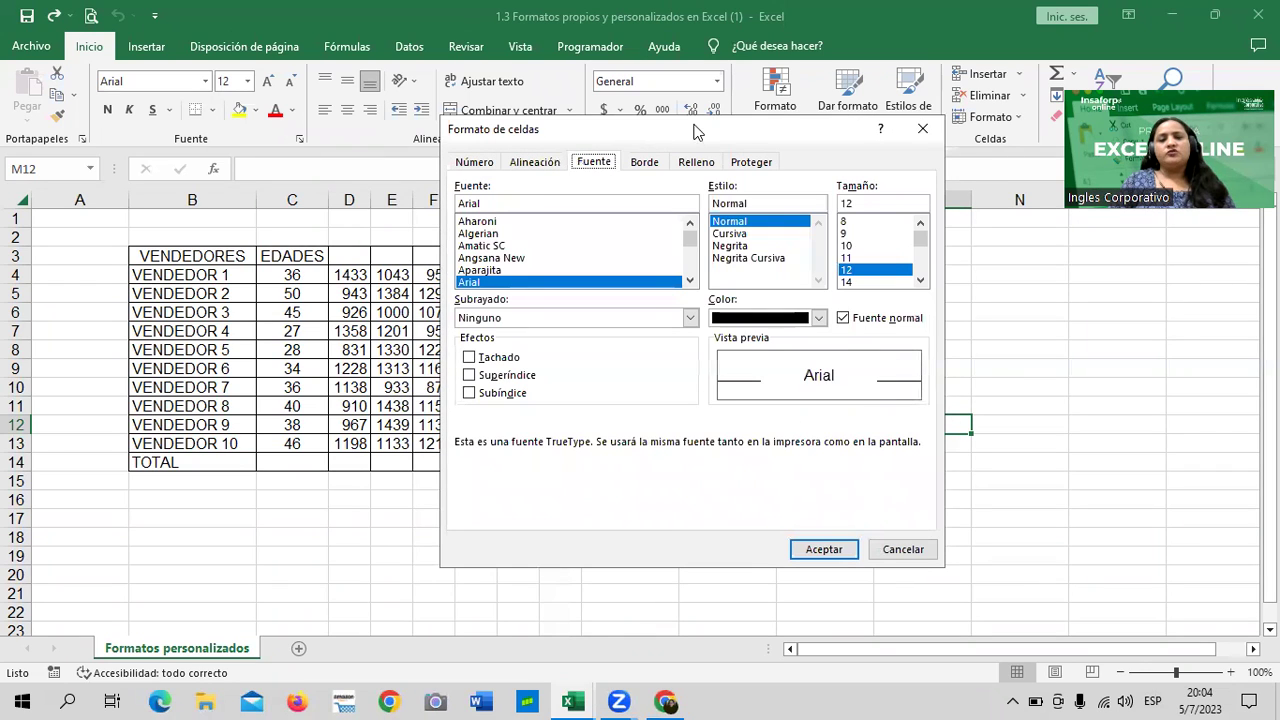
drag(579, 137, 632, 170)
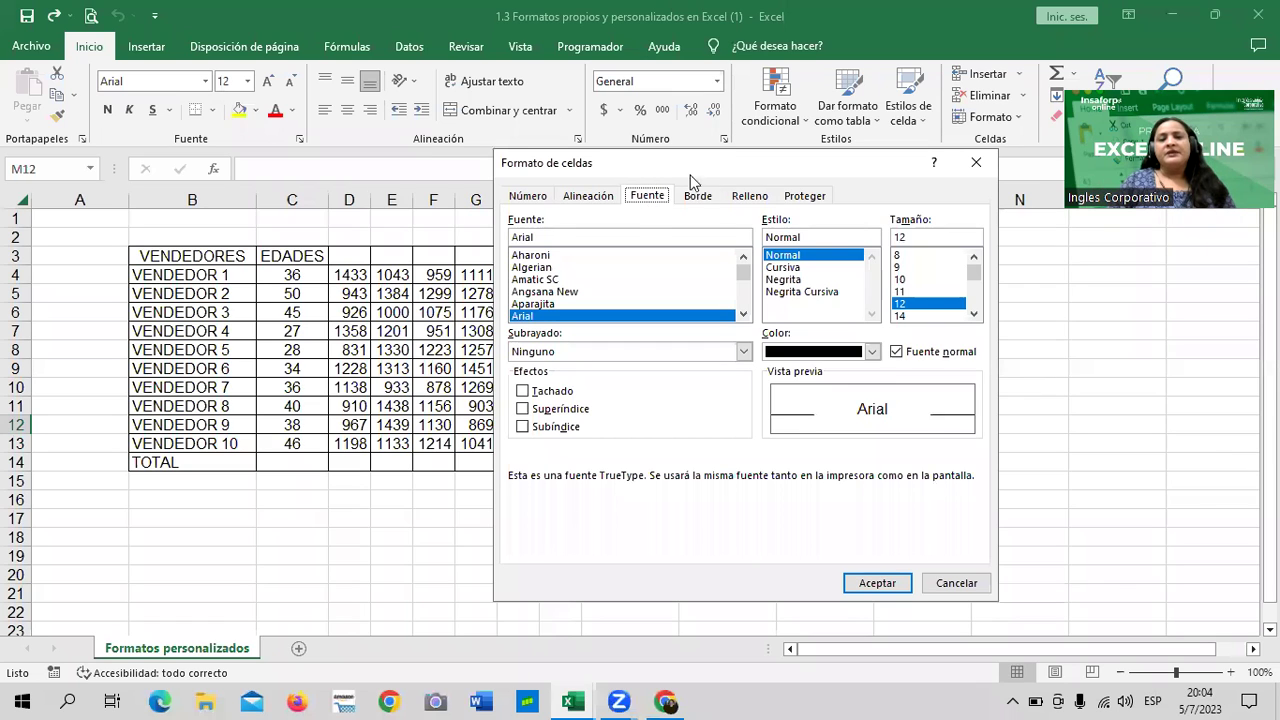
click(707, 197)
click(749, 197)
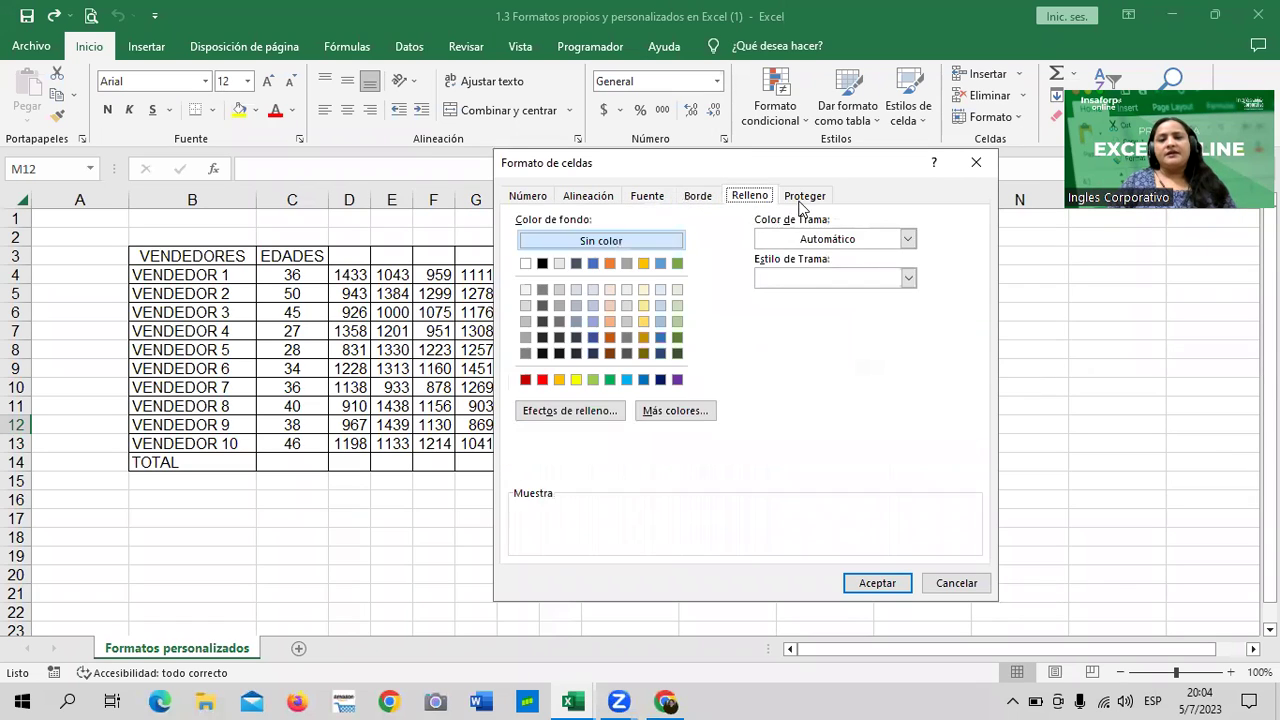
click(812, 197)
click(976, 163)
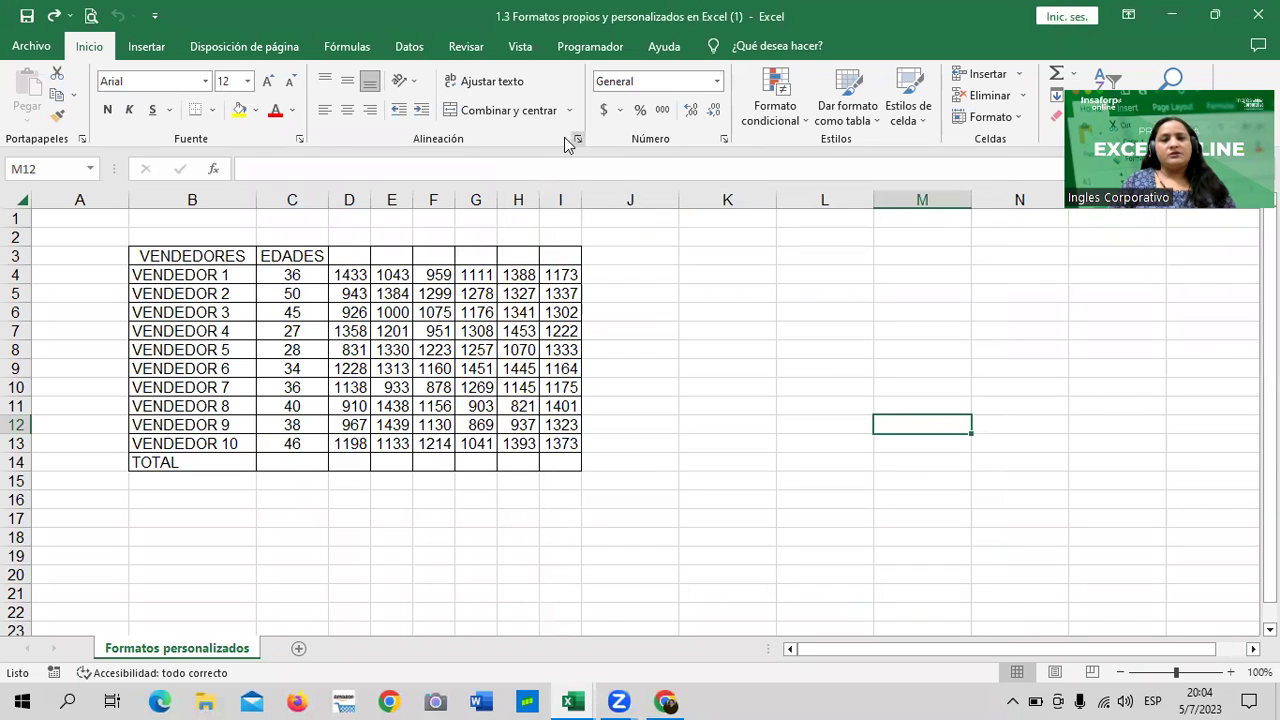
click(300, 139)
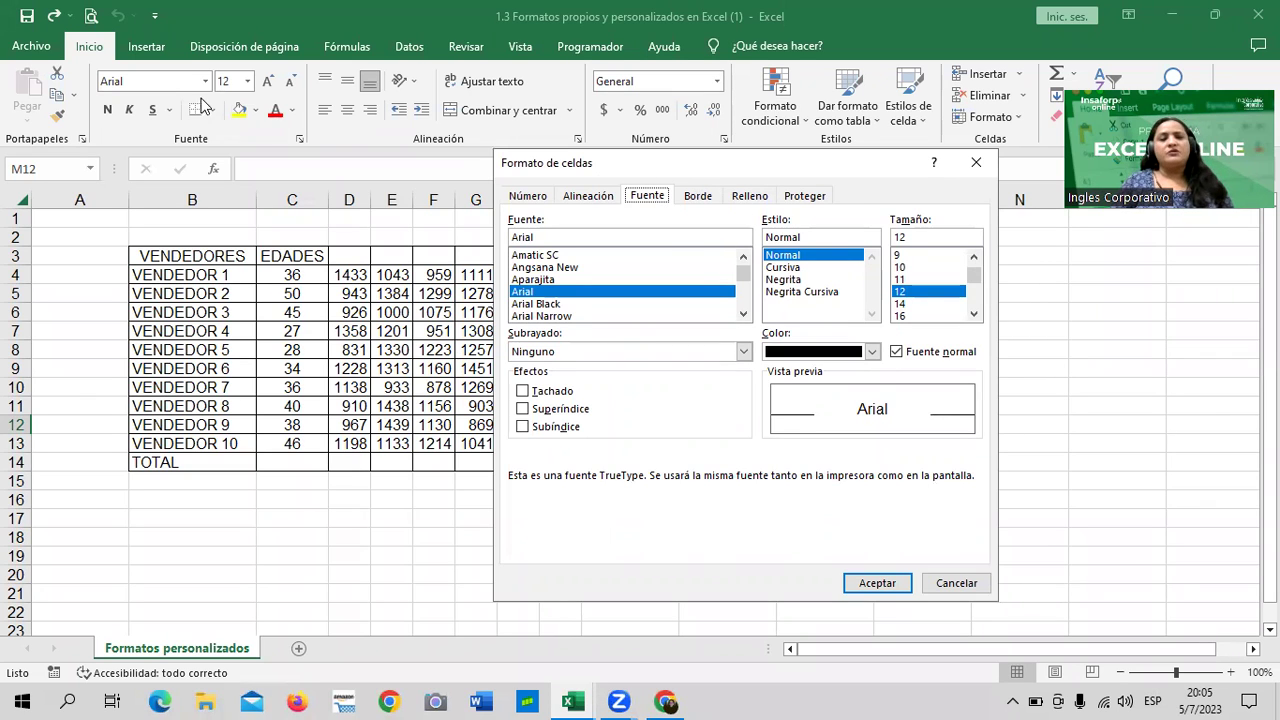
click(510, 198)
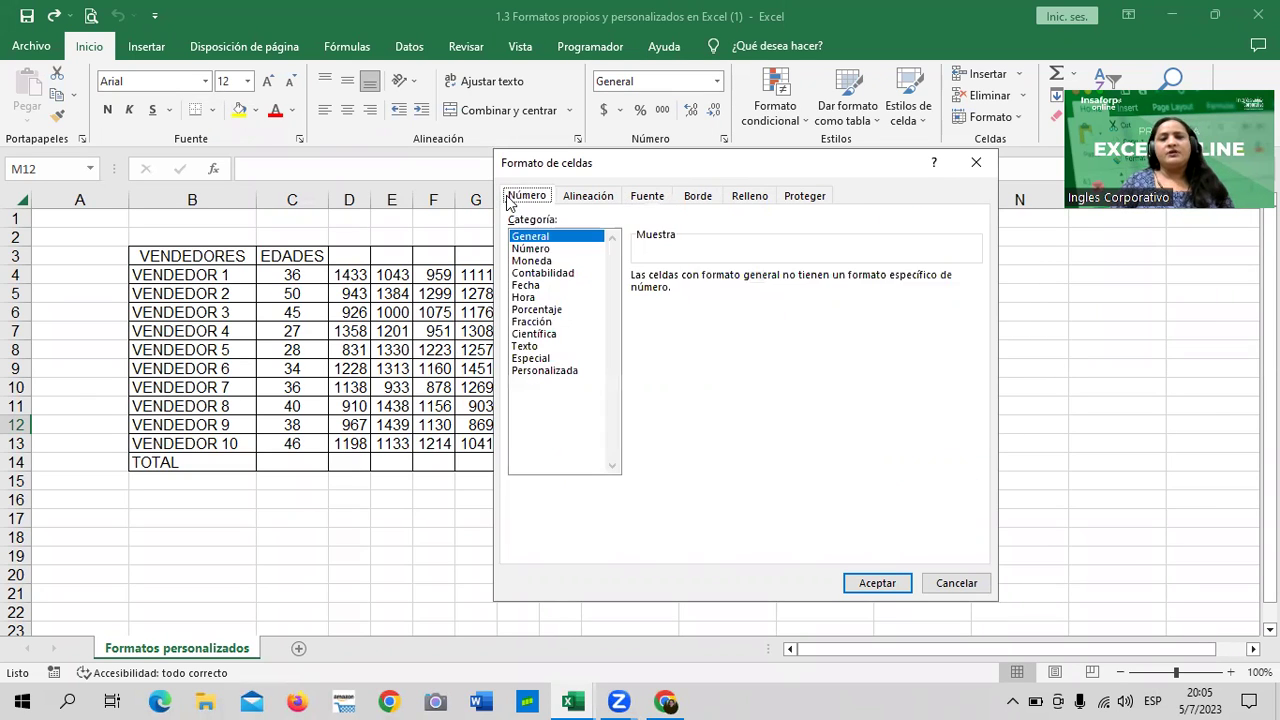
click(588, 196)
click(647, 196)
click(698, 196)
click(750, 196)
click(805, 196)
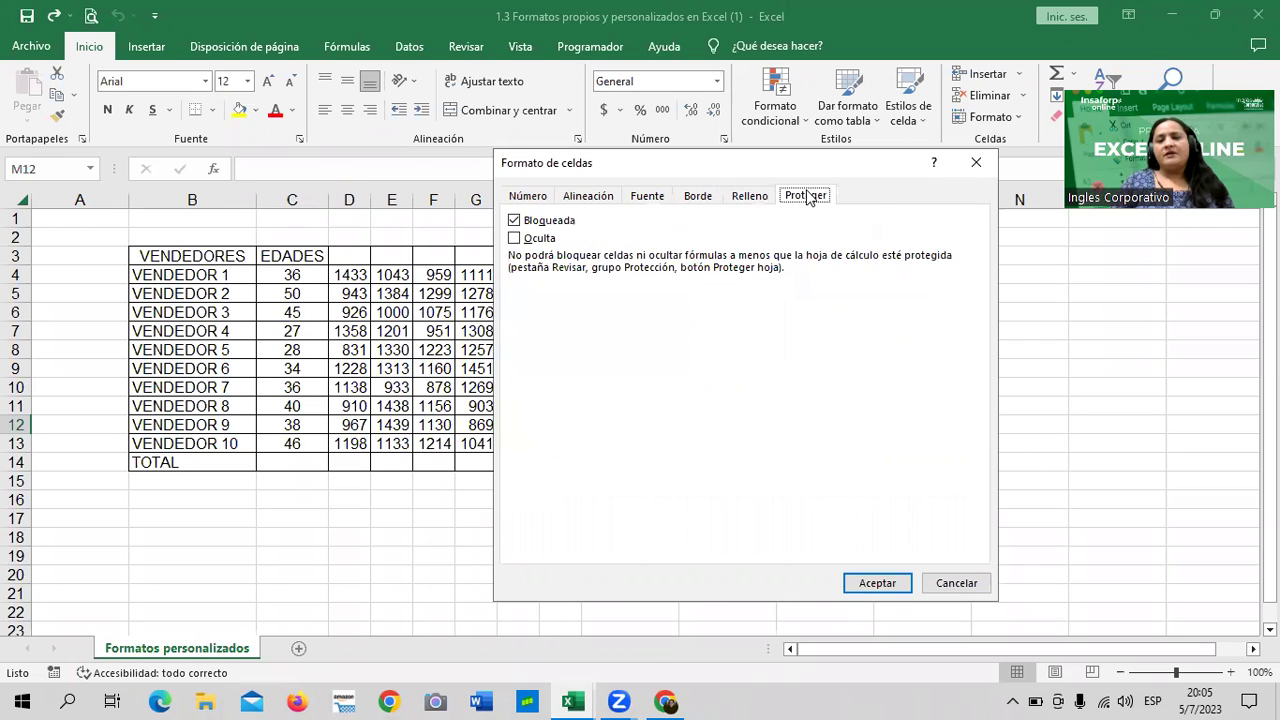
click(967, 162)
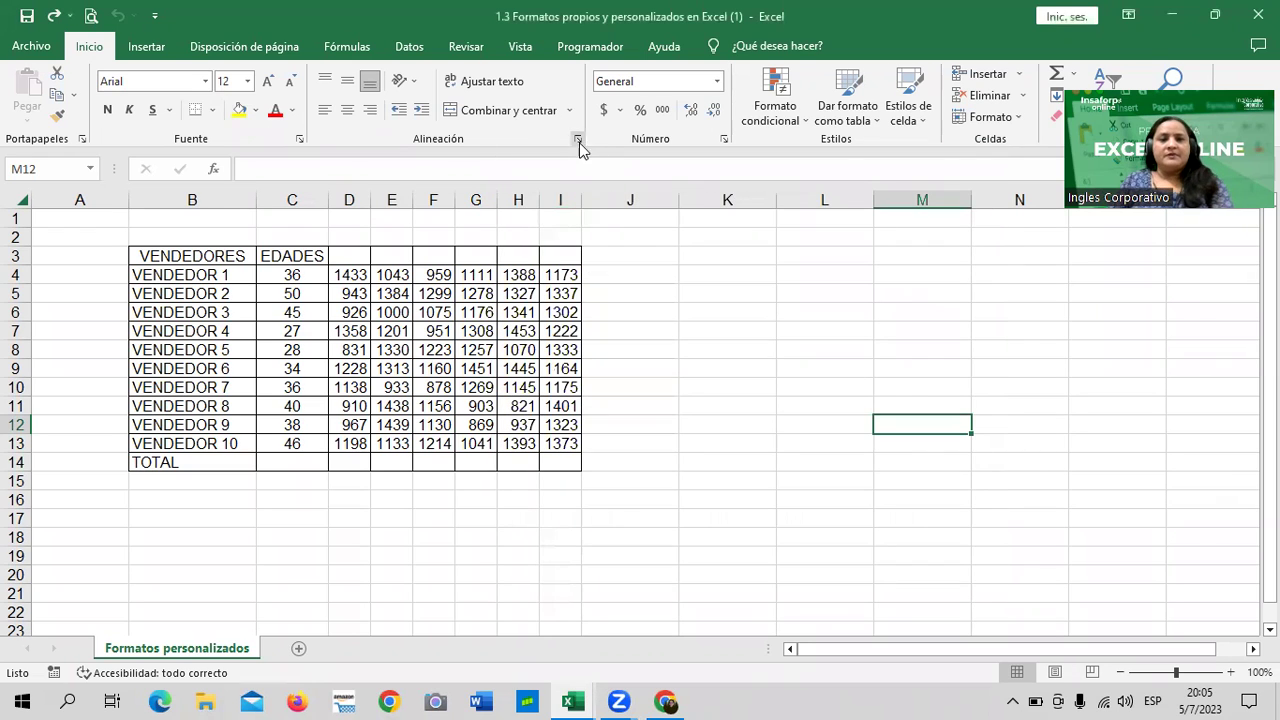
click(578, 142)
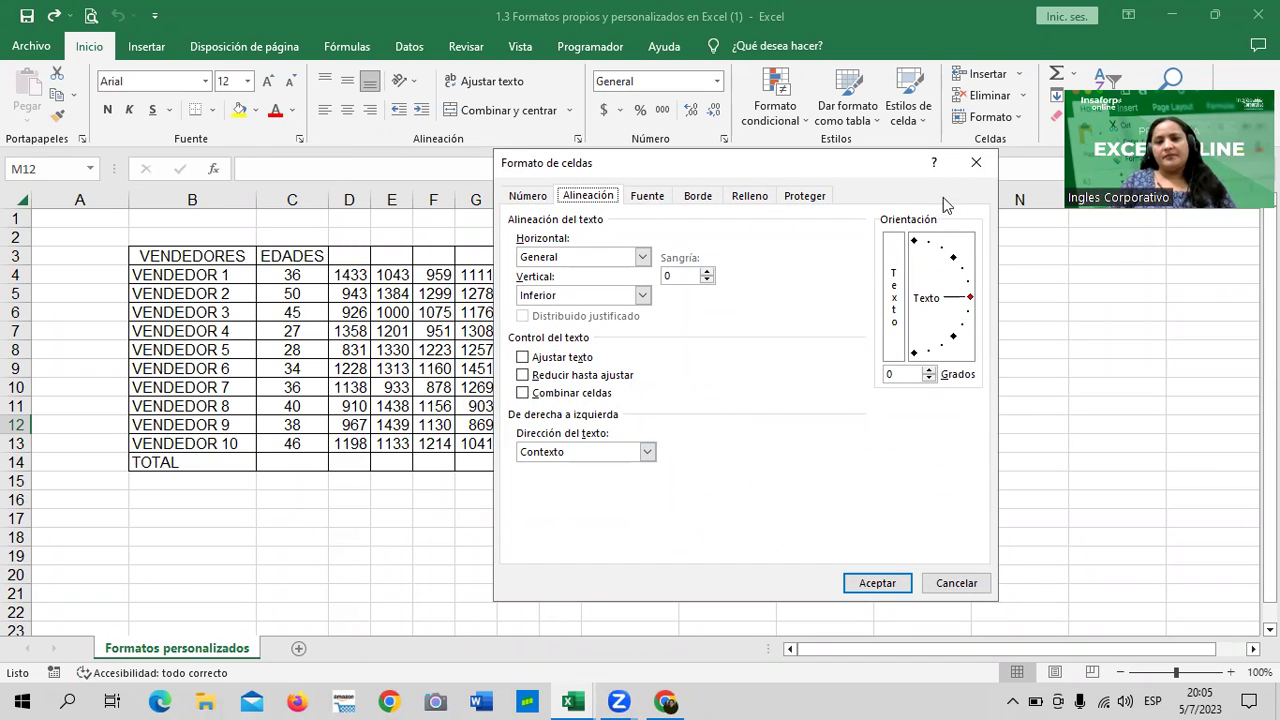
click(545, 198)
click(614, 196)
click(646, 196)
click(738, 200)
click(812, 200)
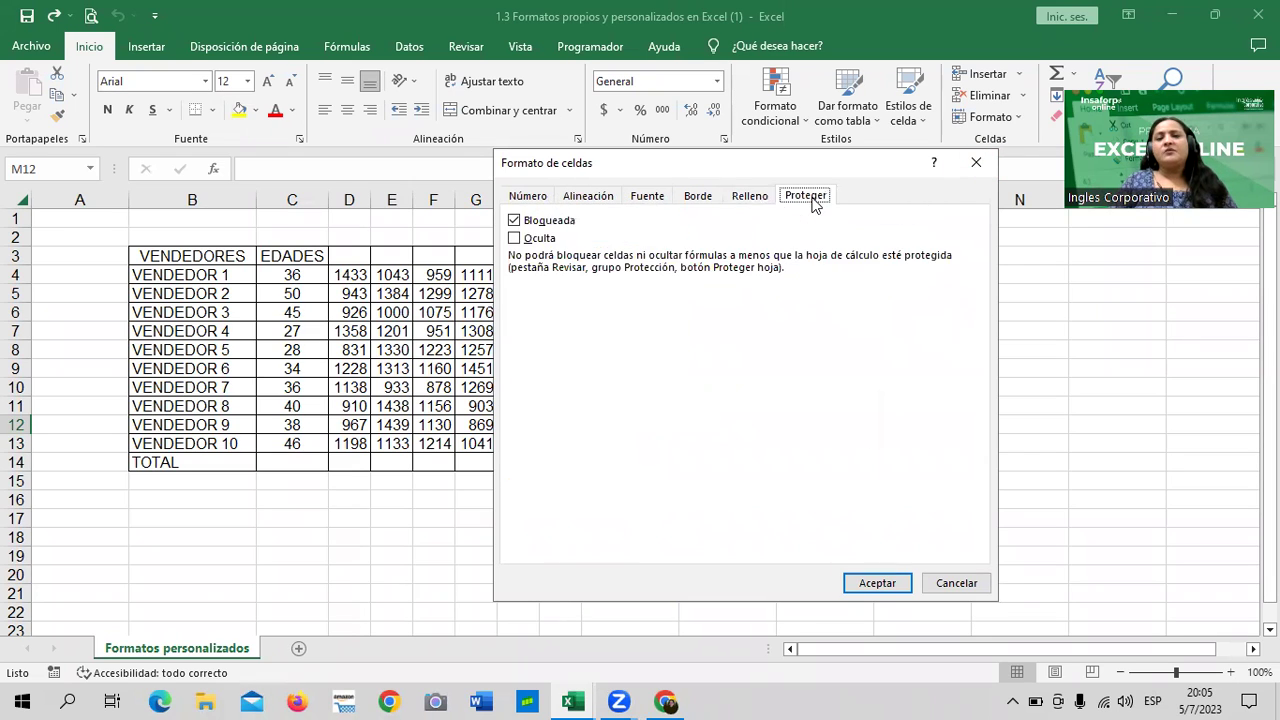
click(543, 200)
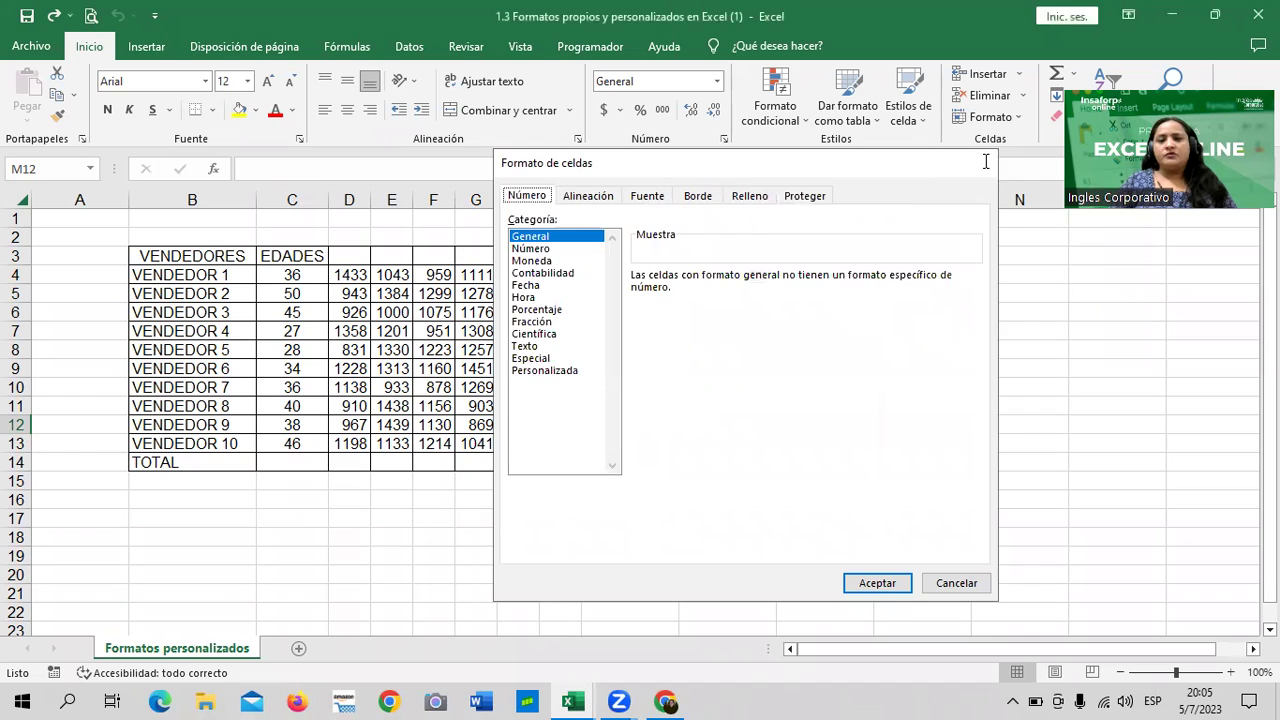
click(976, 162)
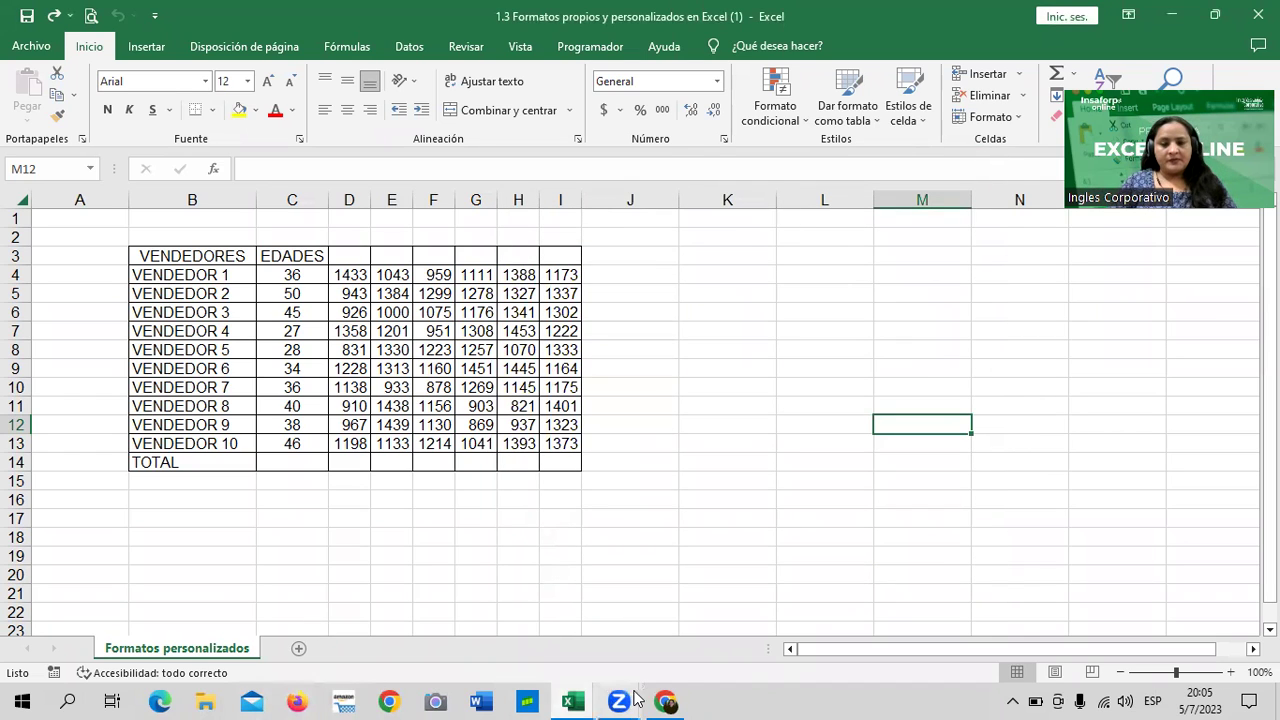
Return to the course lesson and scroll past the bullet list to the FORMATO DE NÚMERO heading.
click(665, 700)
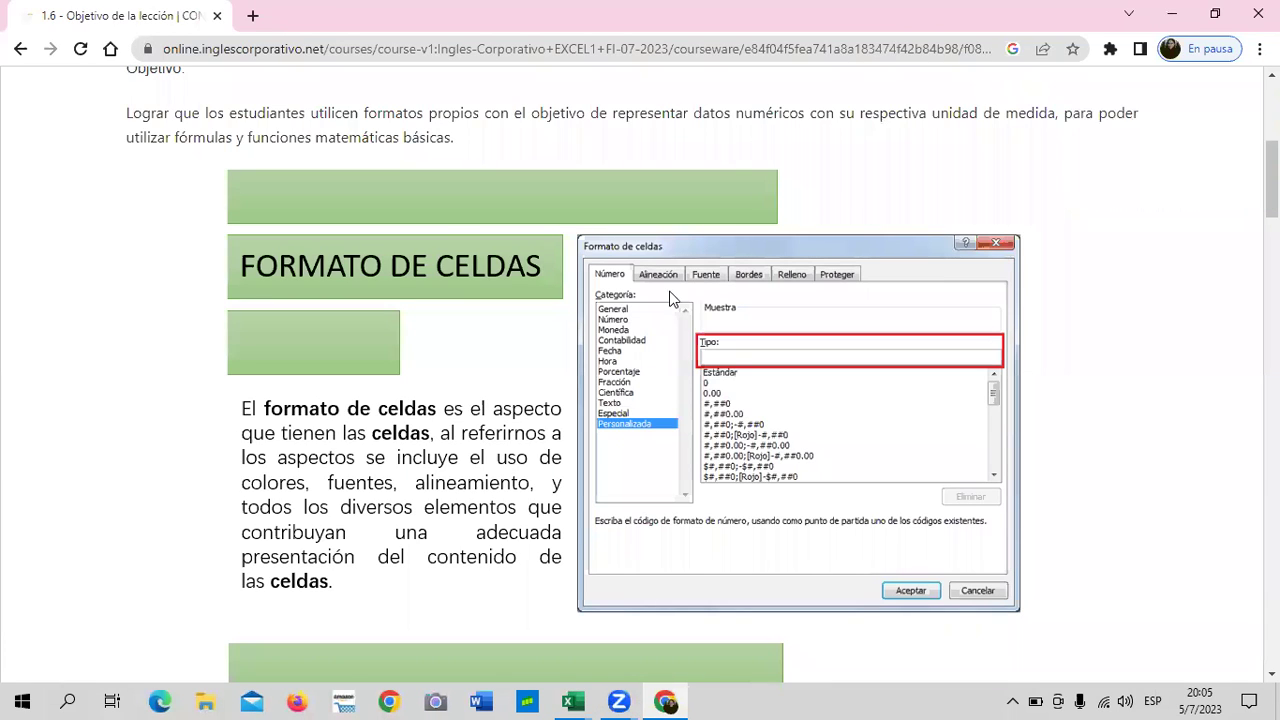
scroll(1046, 174, up, 3)
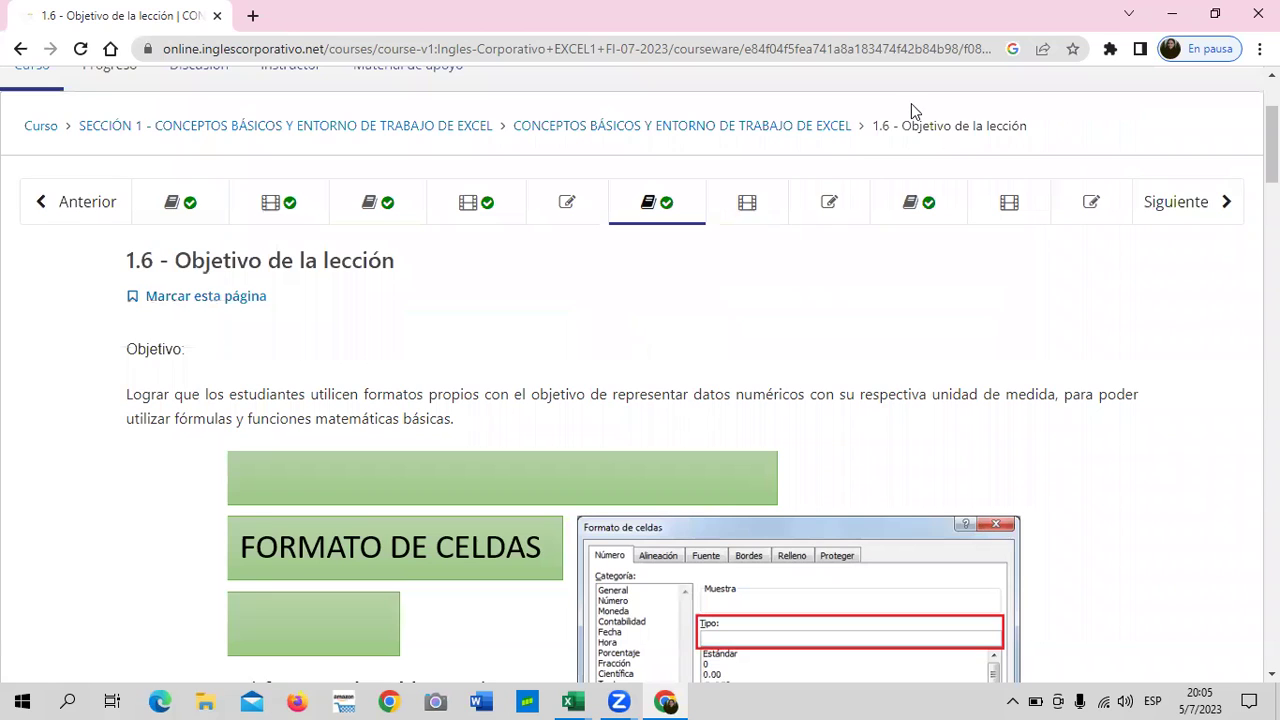
scroll(607, 452, down, 3)
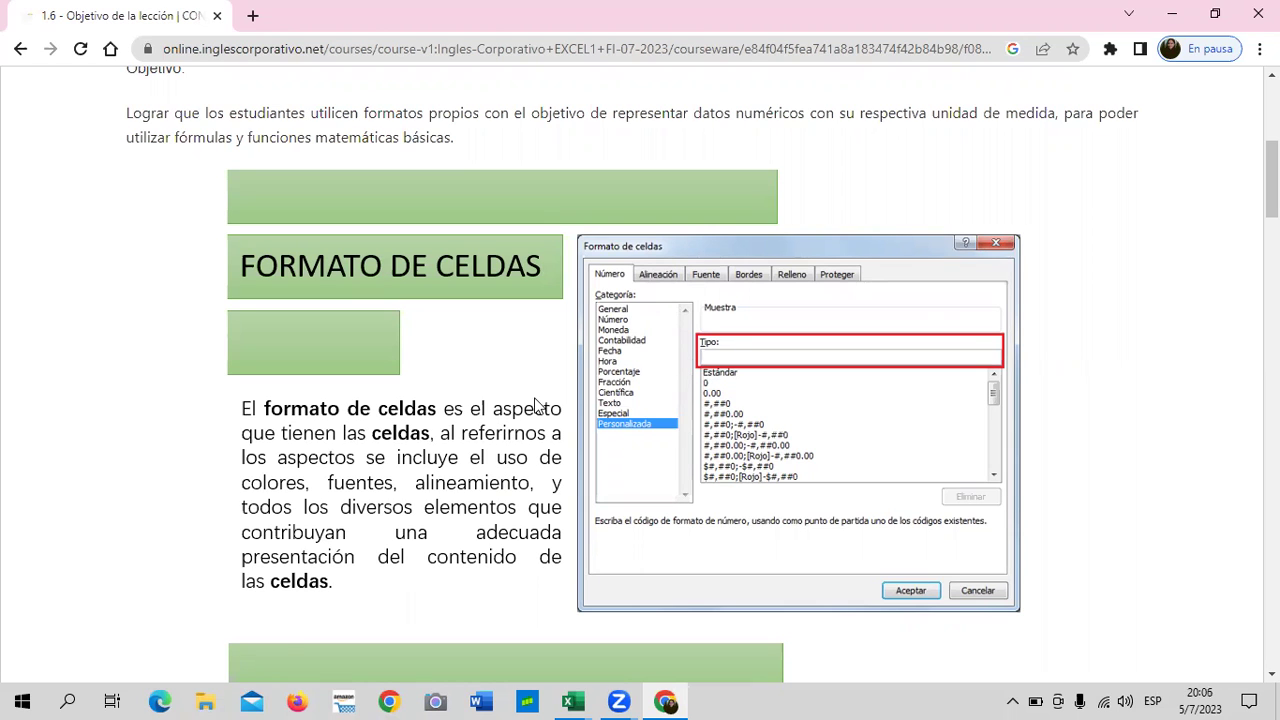
scroll(538, 412, down, 3)
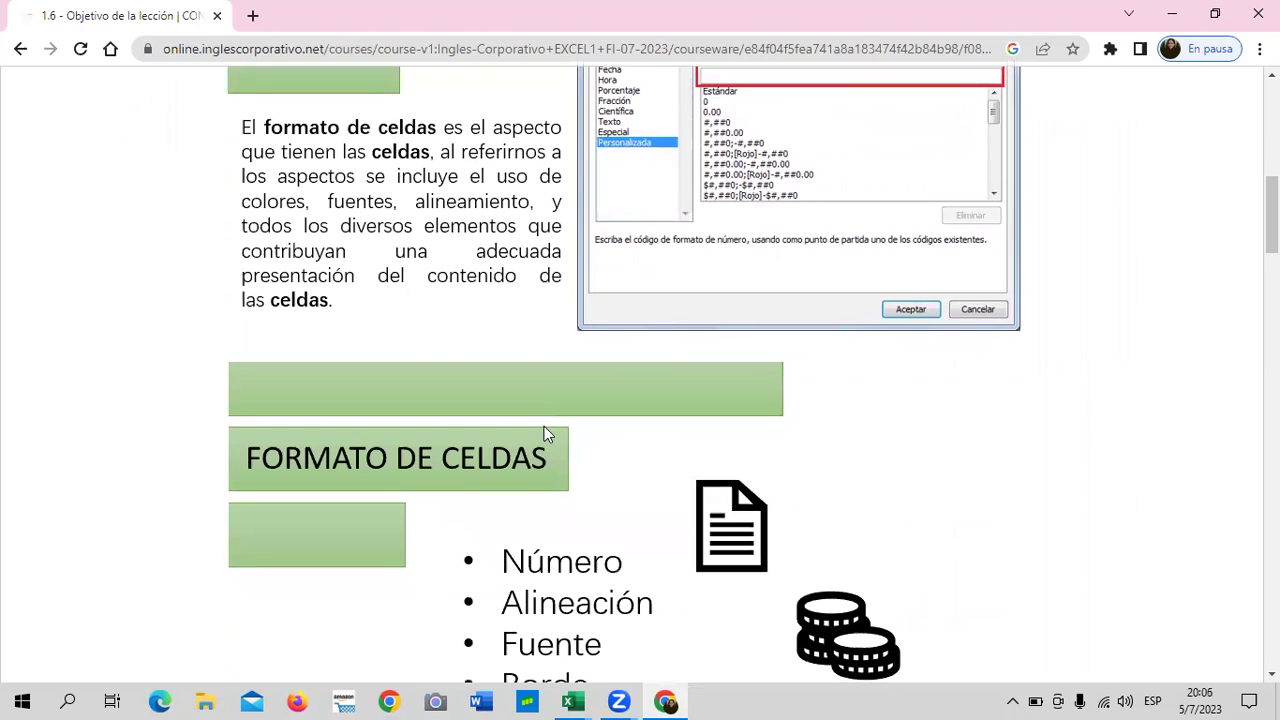
scroll(544, 426, up, 3)
scroll(549, 432, down, 3)
scroll(549, 430, down, 2)
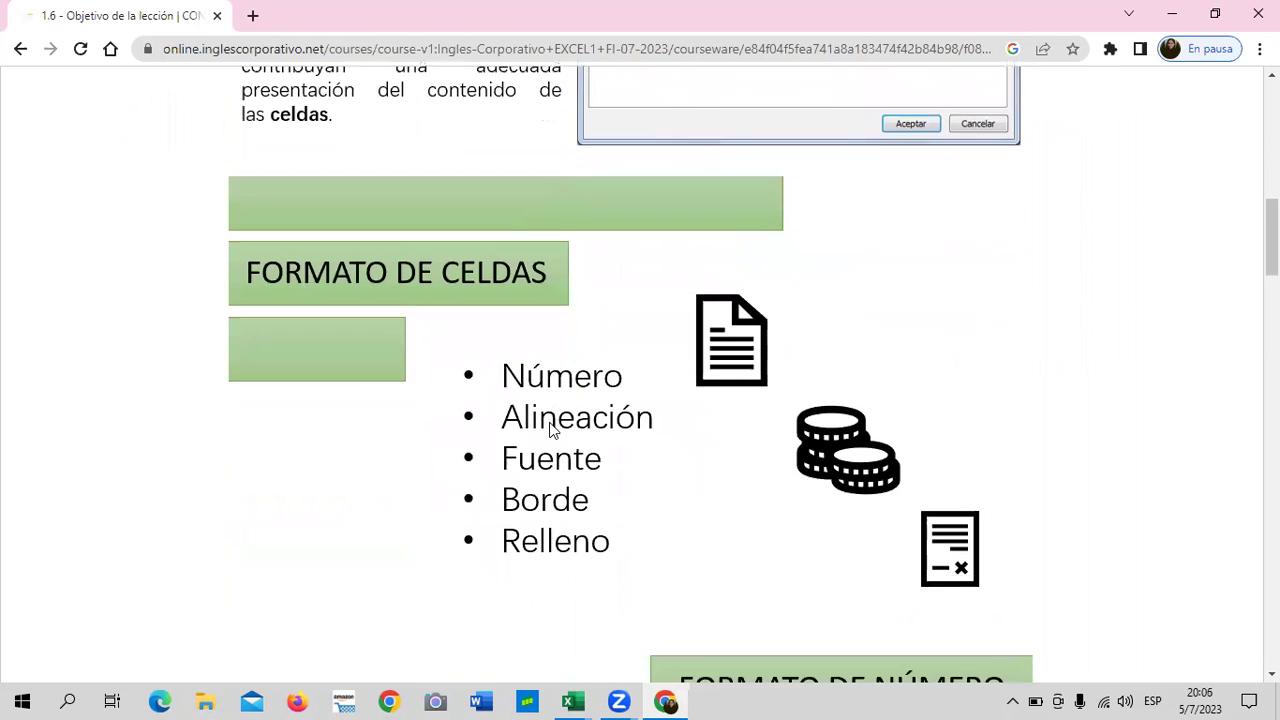
scroll(549, 428, up, 2)
scroll(640, 234, up, 2)
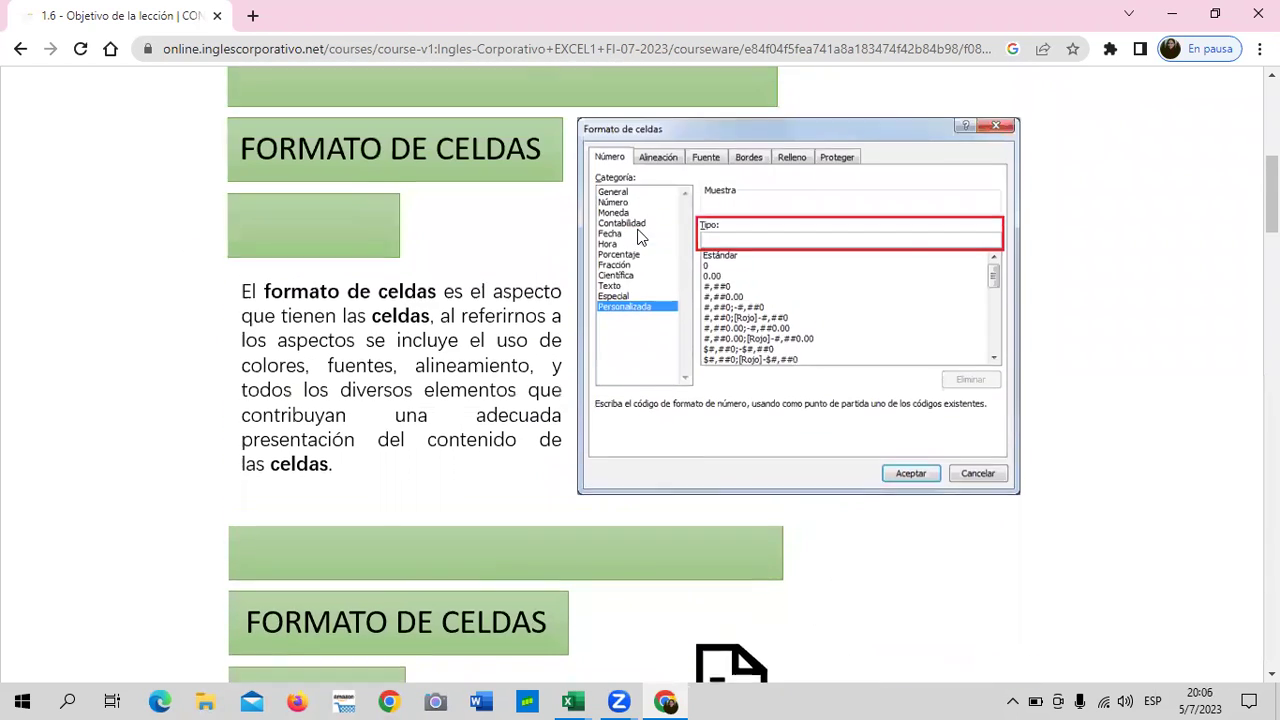
scroll(611, 386, down, 3)
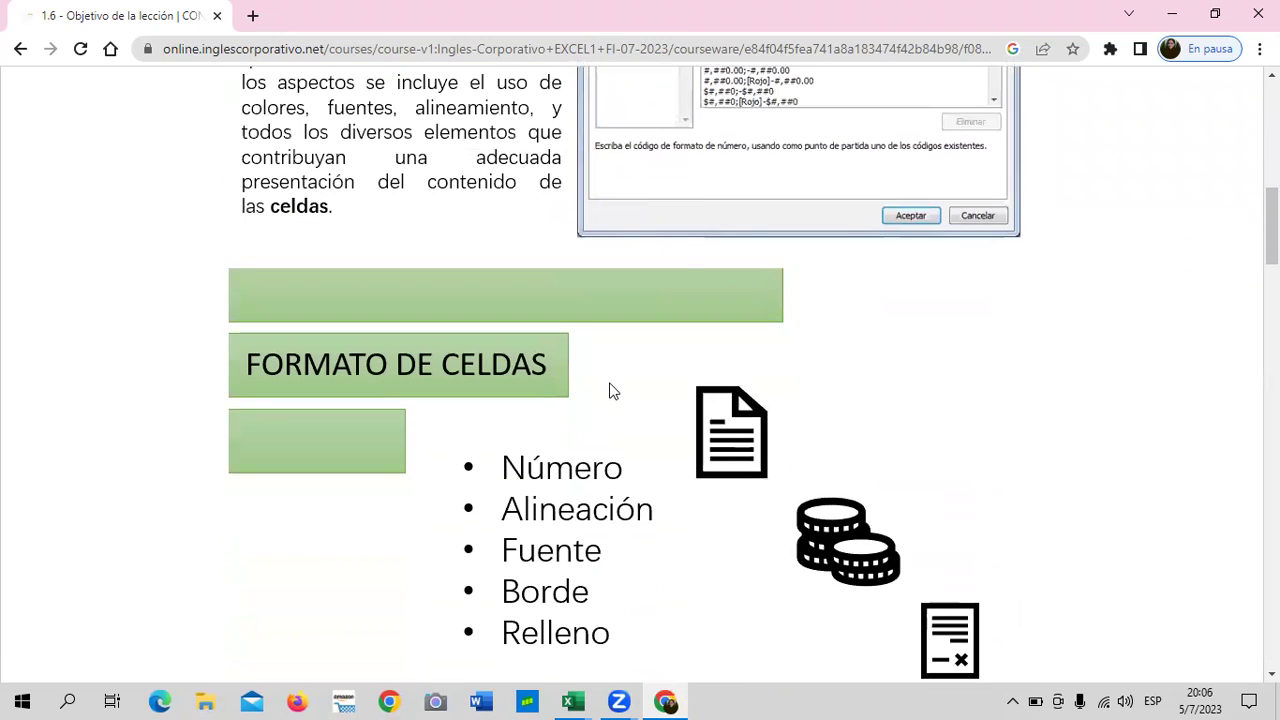
scroll(686, 491, down, 2)
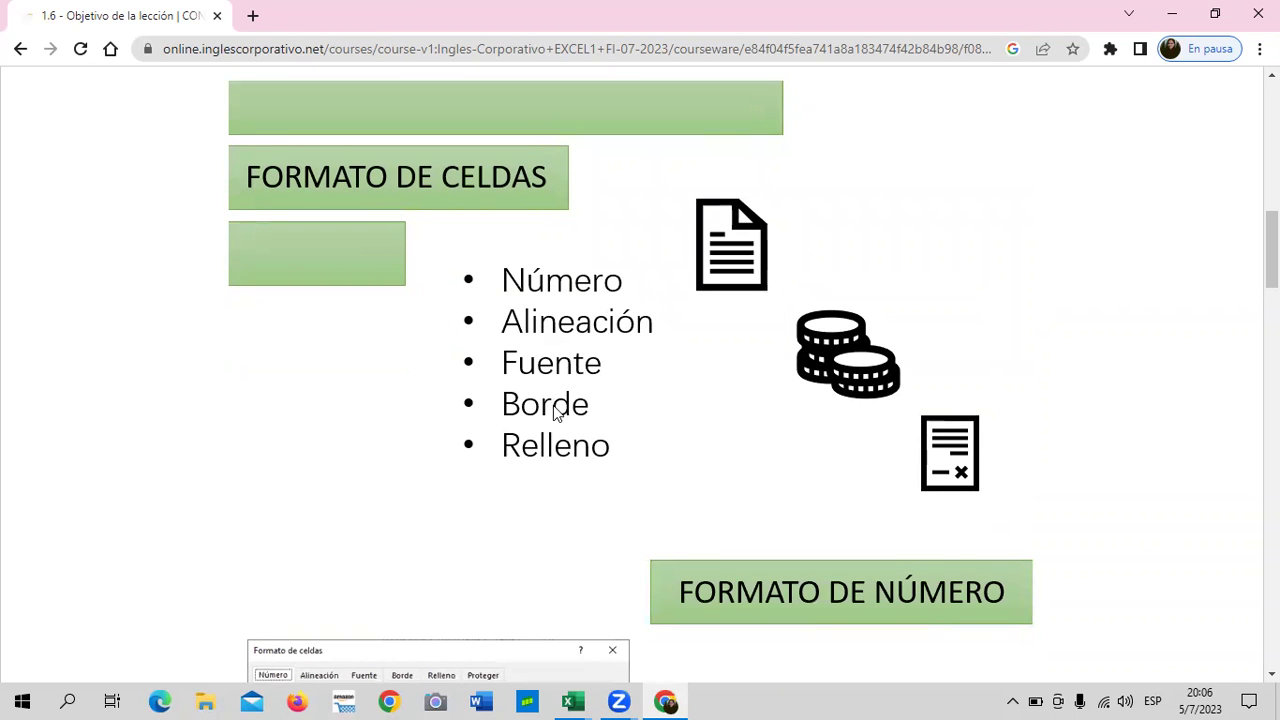
scroll(545, 460, up, 3)
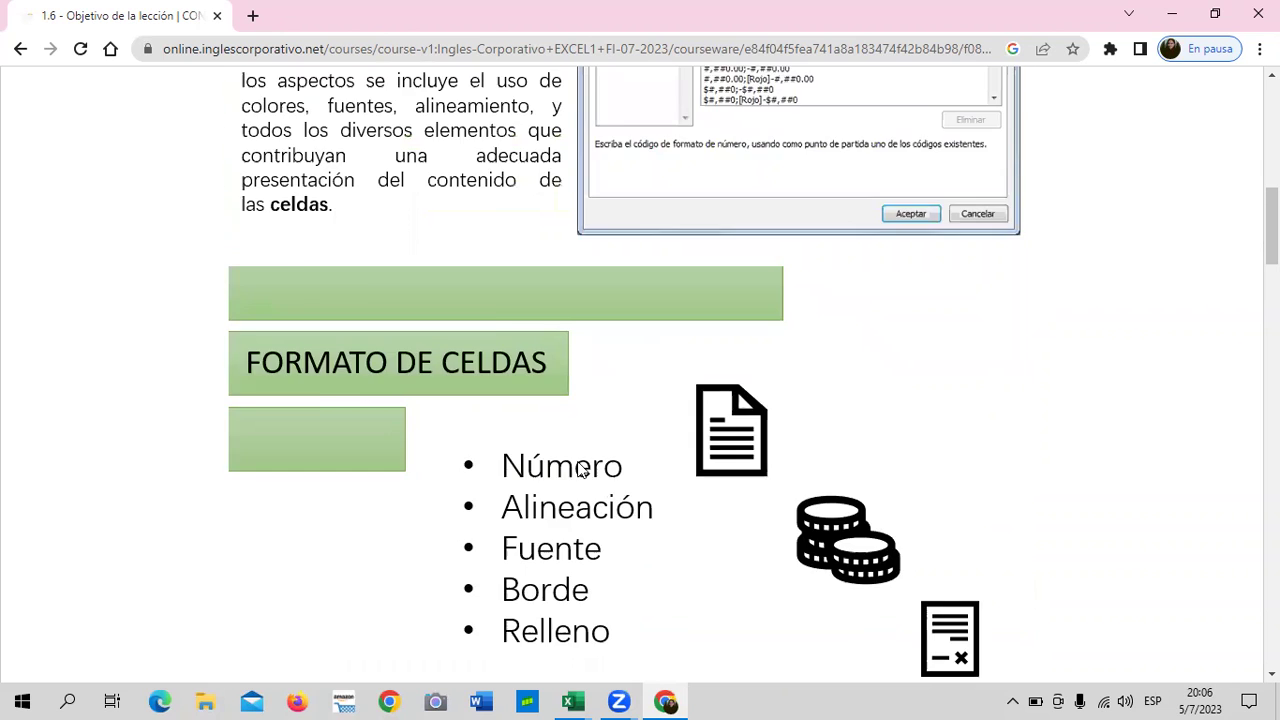
scroll(771, 437, down, 3)
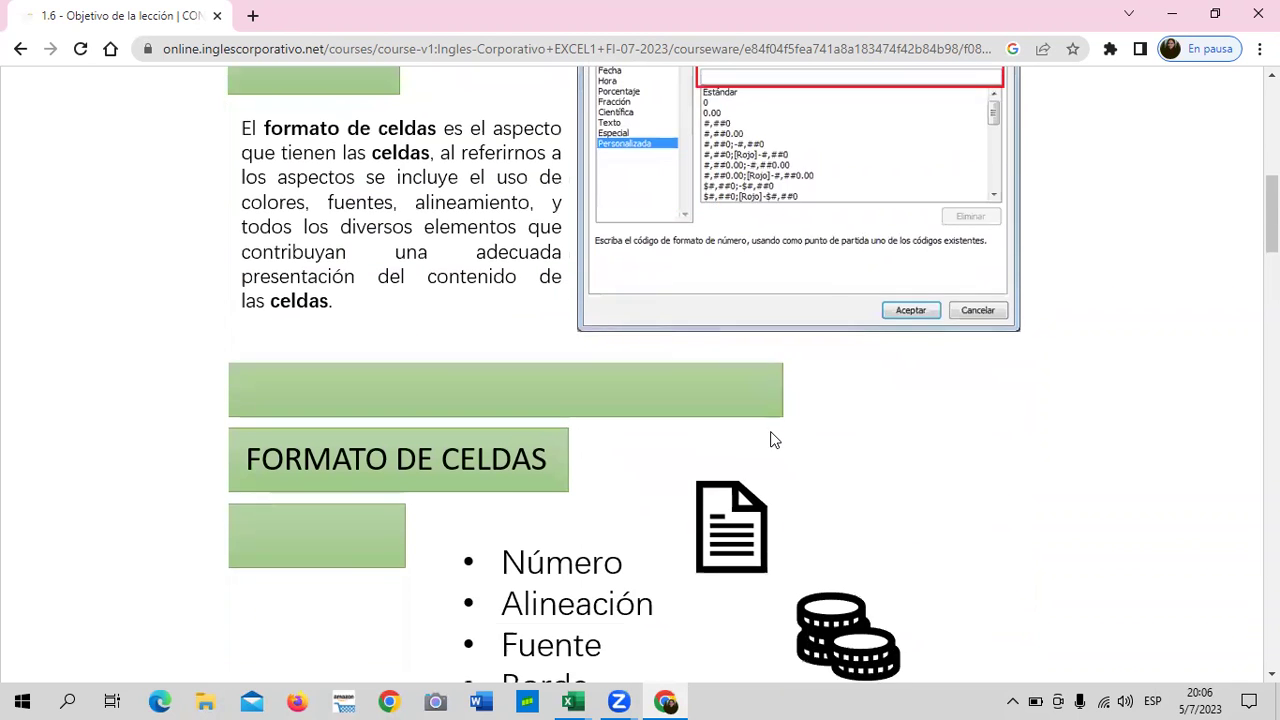
scroll(787, 456, down, 2)
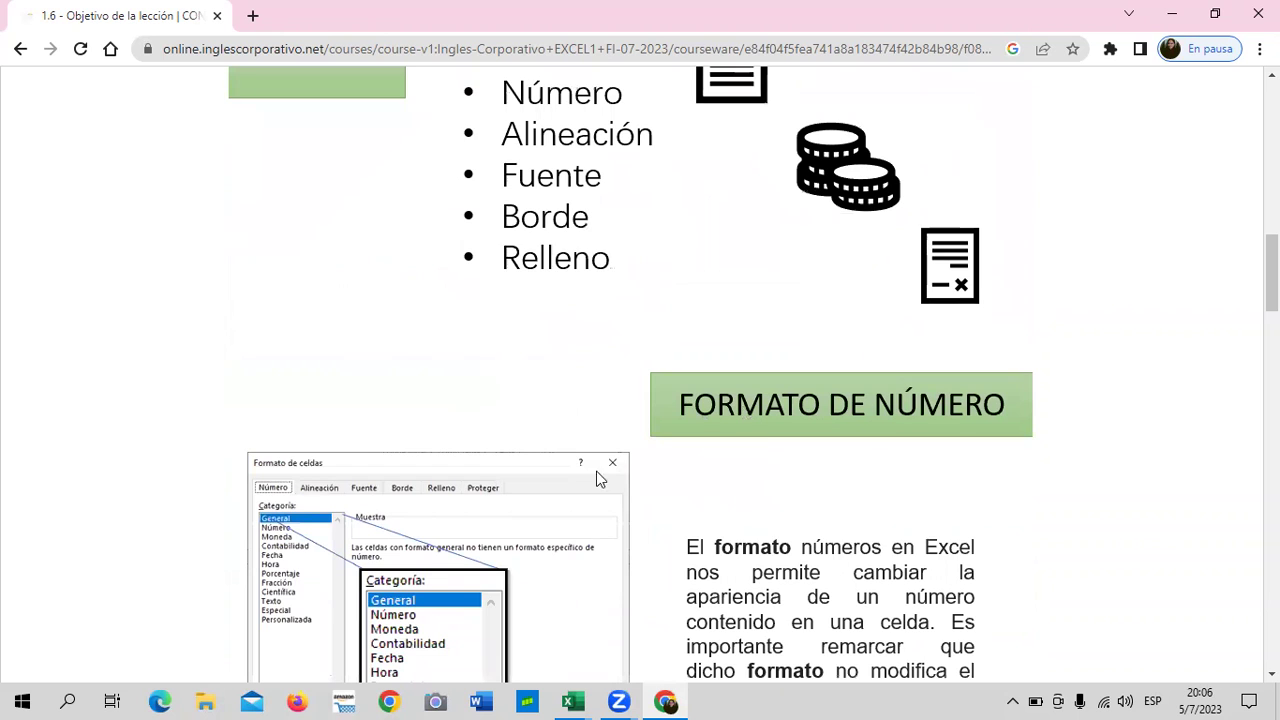
Scroll from Formato de número down to the FORMATO DE ALINEACIÓN section and its settings image.
scroll(378, 500, down, 1)
scroll(376, 496, down, 3)
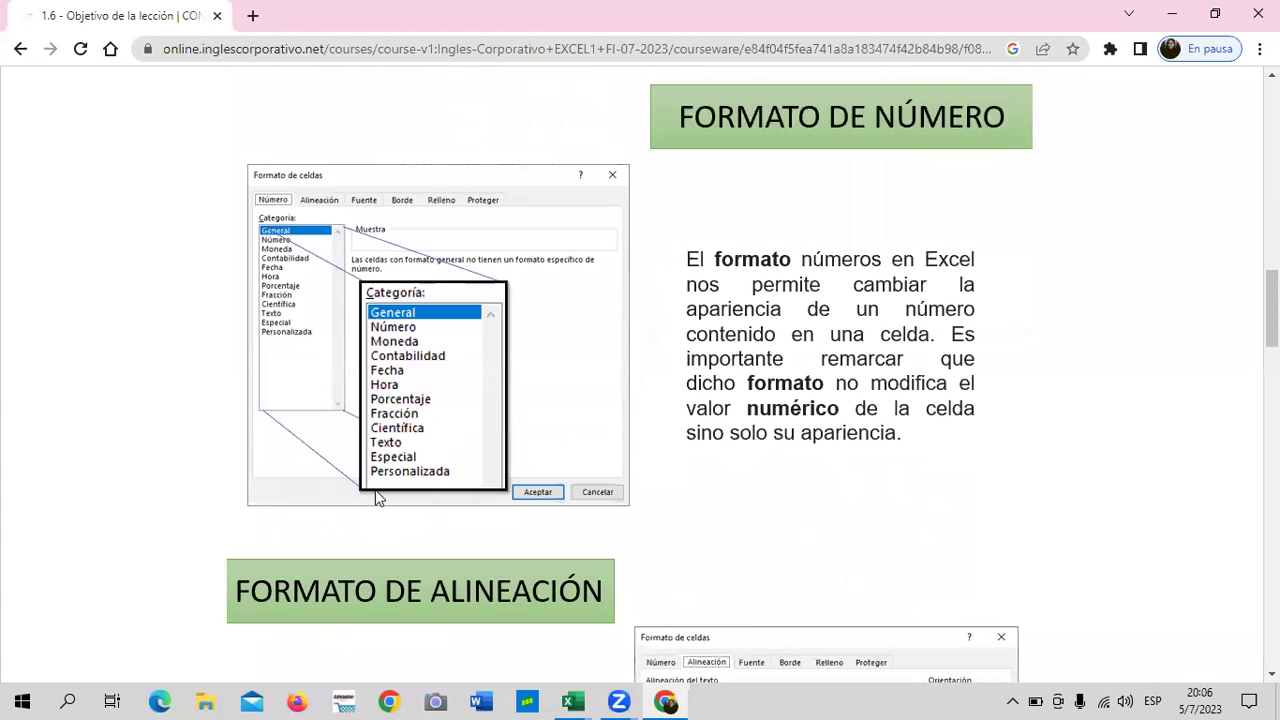
scroll(642, 430, up, 1)
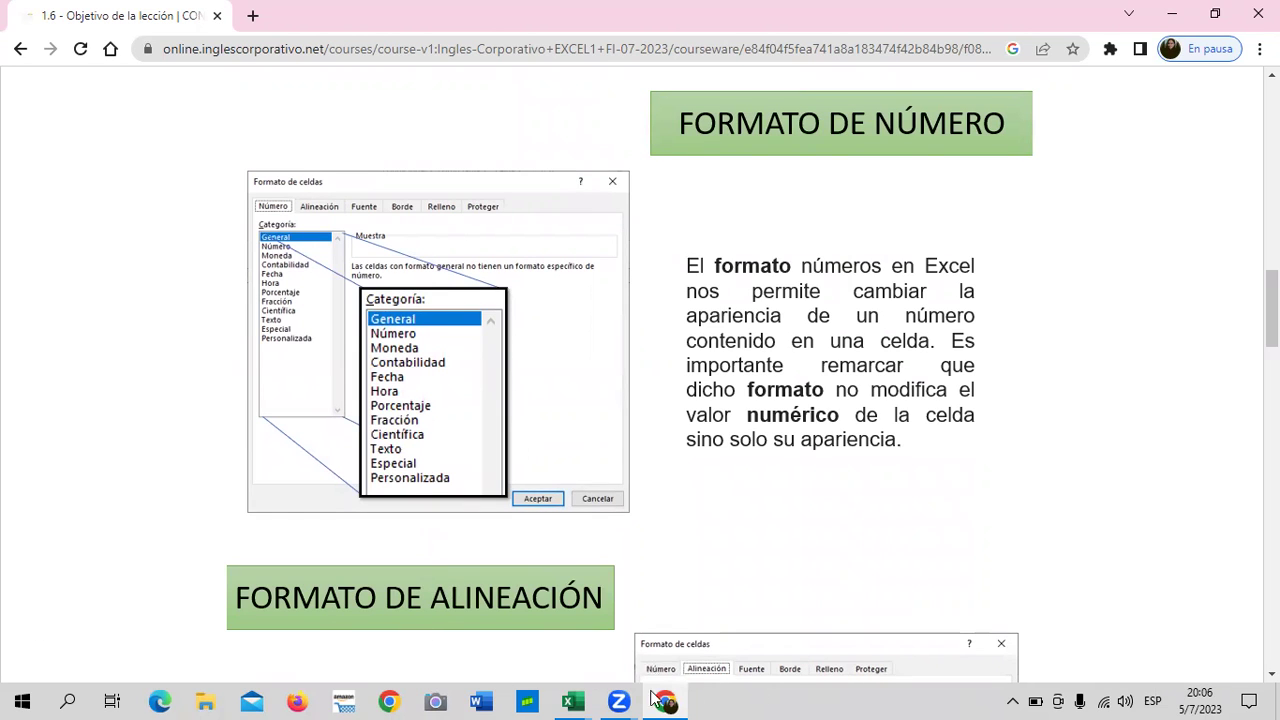
scroll(432, 461, down, 3)
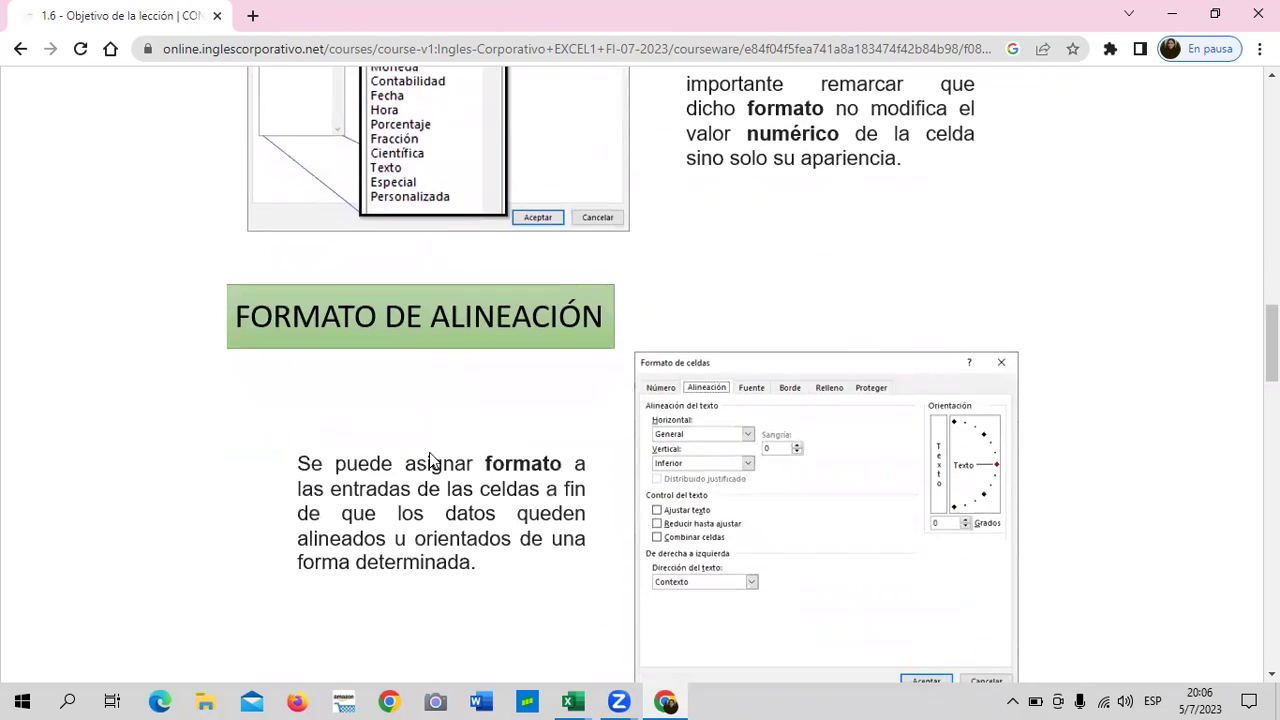
scroll(550, 414, down, 1)
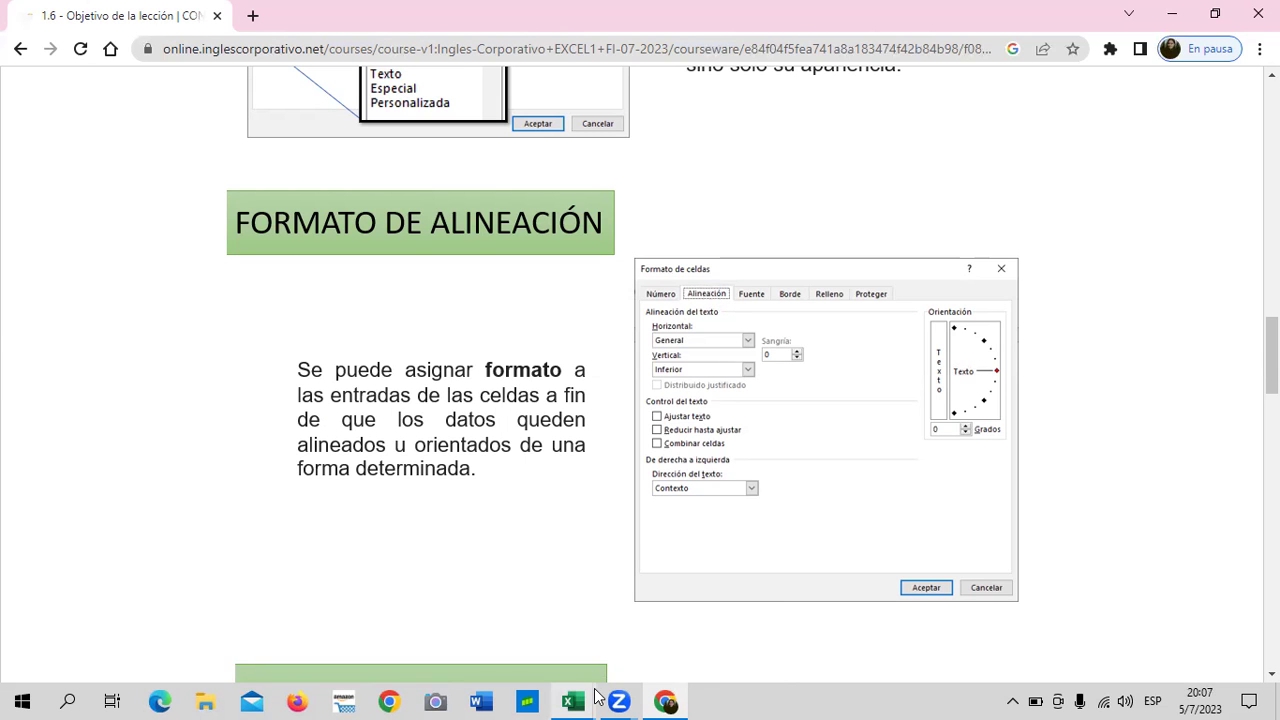
mouse_move(592, 700)
click(508, 636)
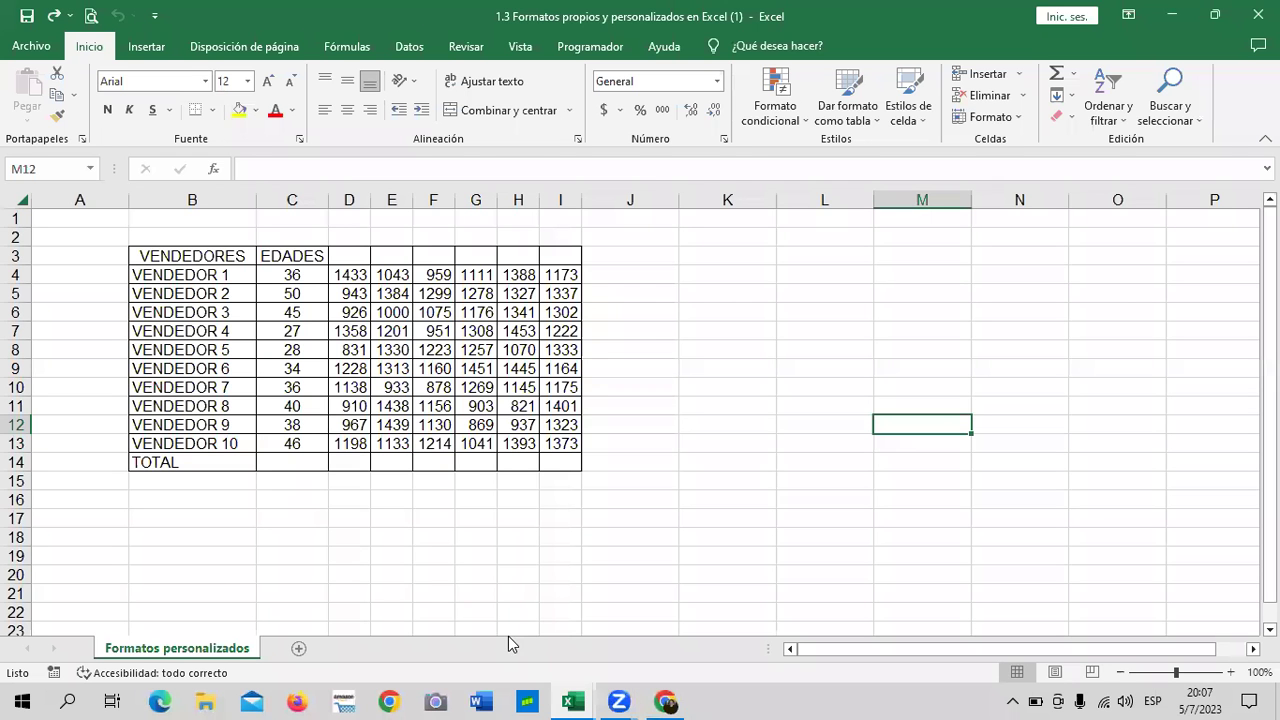
click(414, 83)
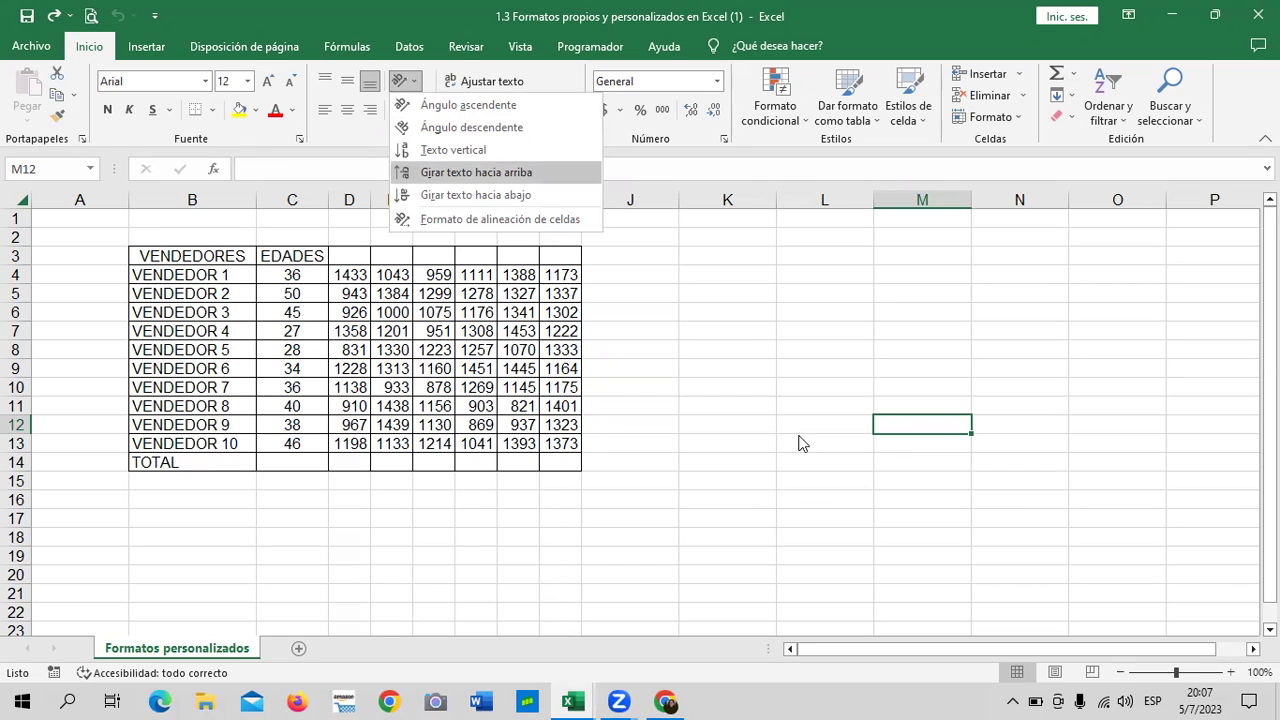
key(Escape)
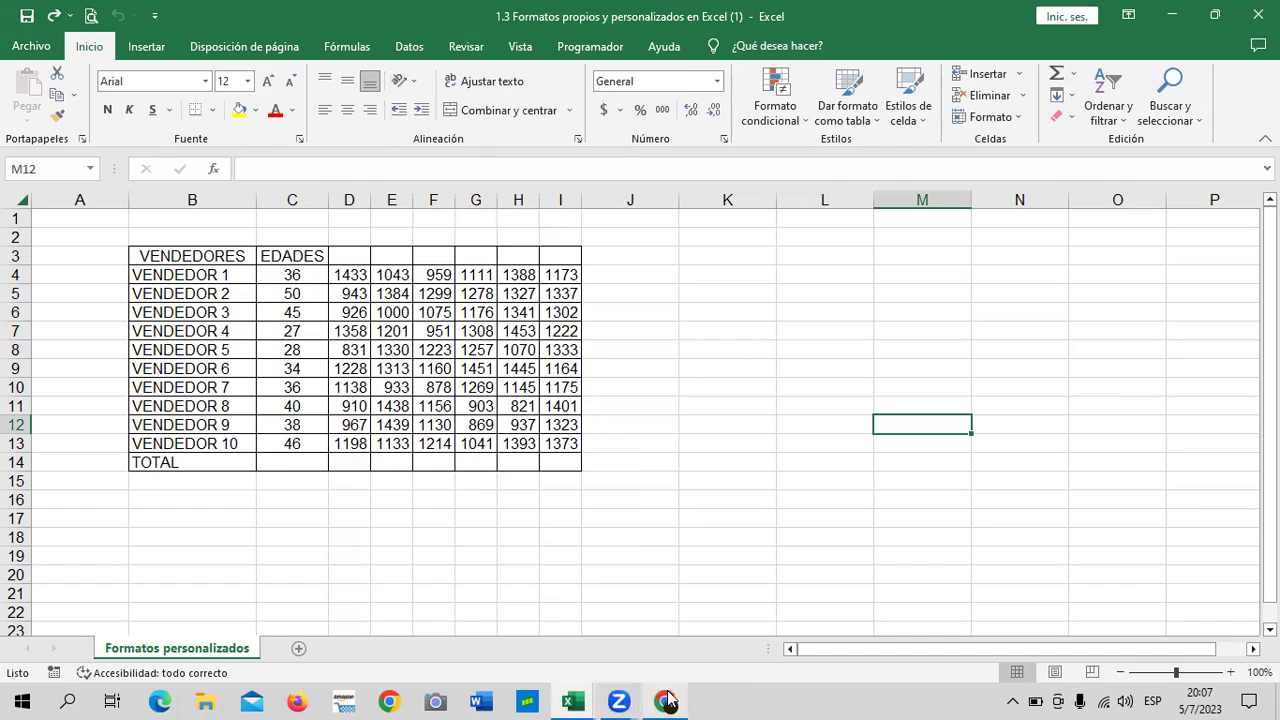
click(667, 700)
At FORMATO DE BORDE, check Excel's Bordes dropdown without applying borders, then return to the lesson.
scroll(648, 459, down, 5)
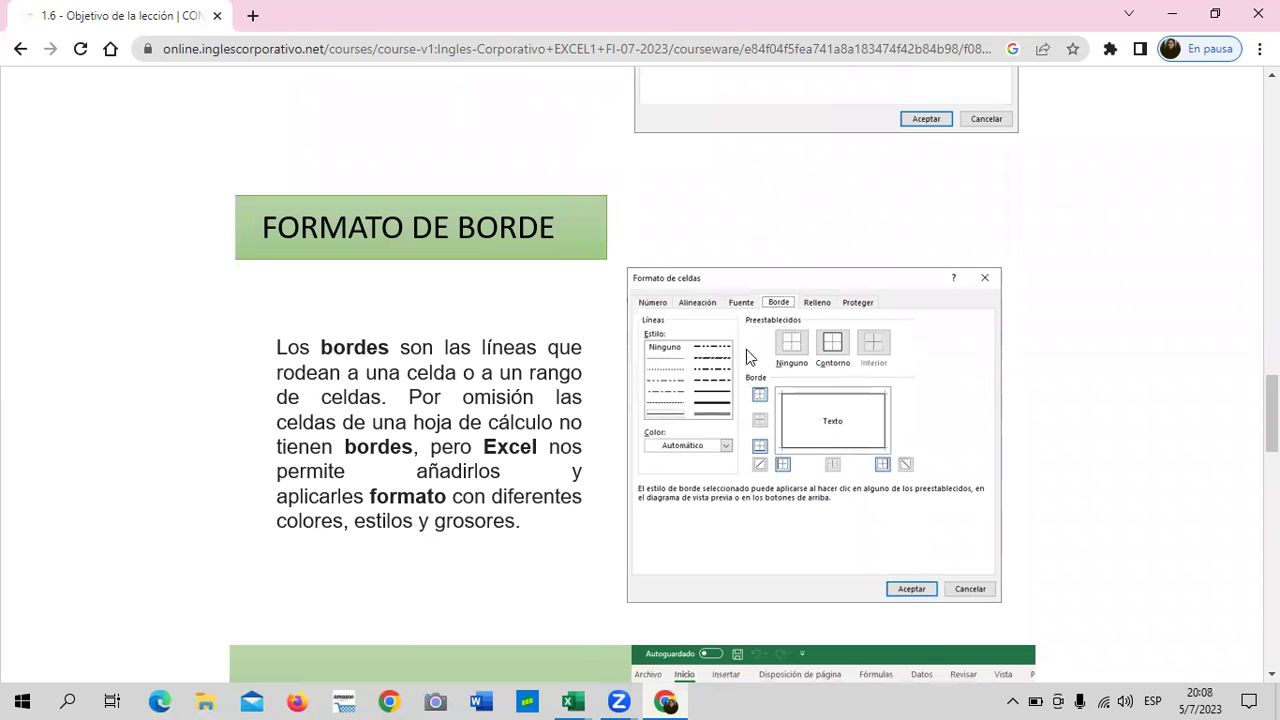
mouse_move(573, 702)
click(508, 611)
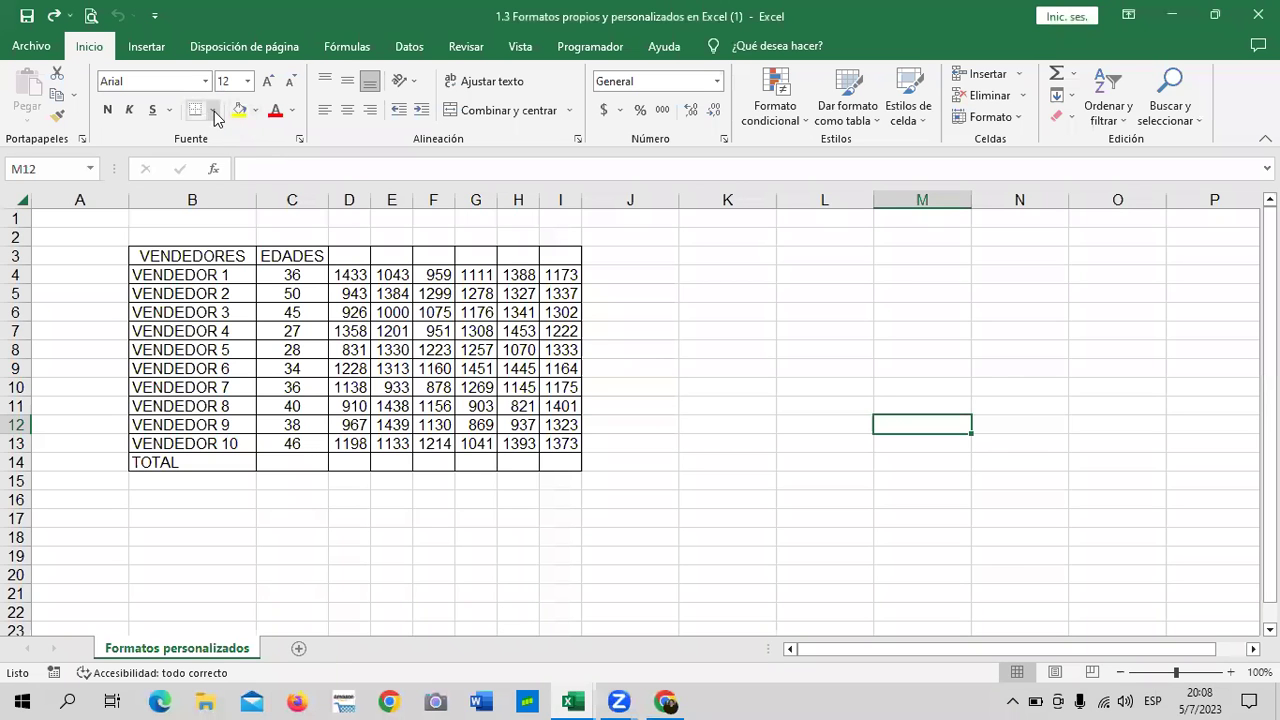
click(213, 111)
click(698, 401)
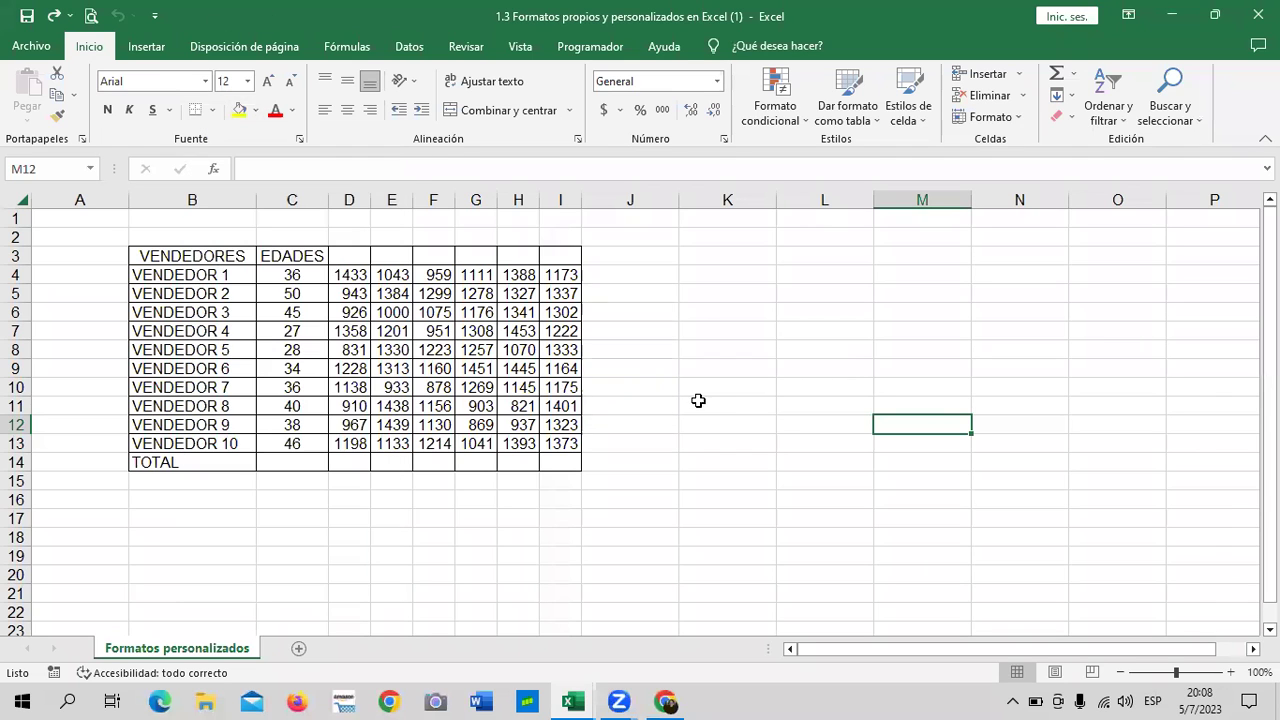
click(665, 702)
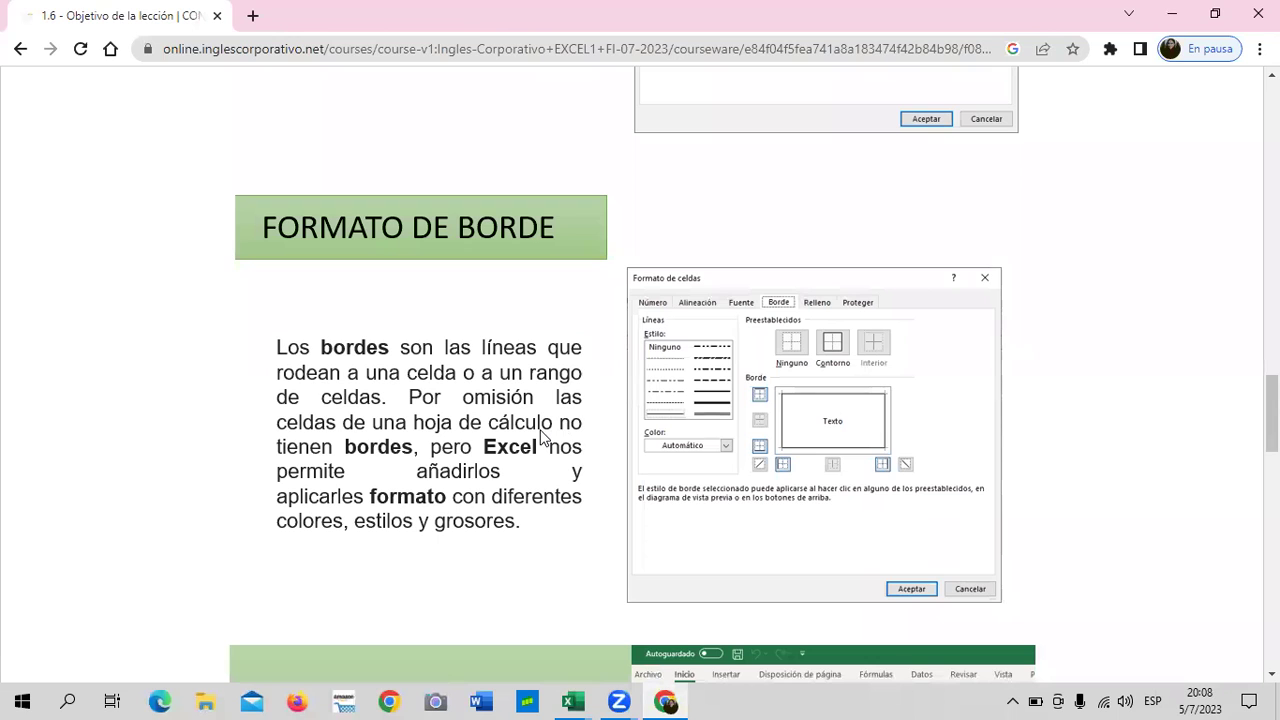
Scroll the lesson down to the FORMATO DE RELLENO section on fill colour.
scroll(708, 355, down, 1)
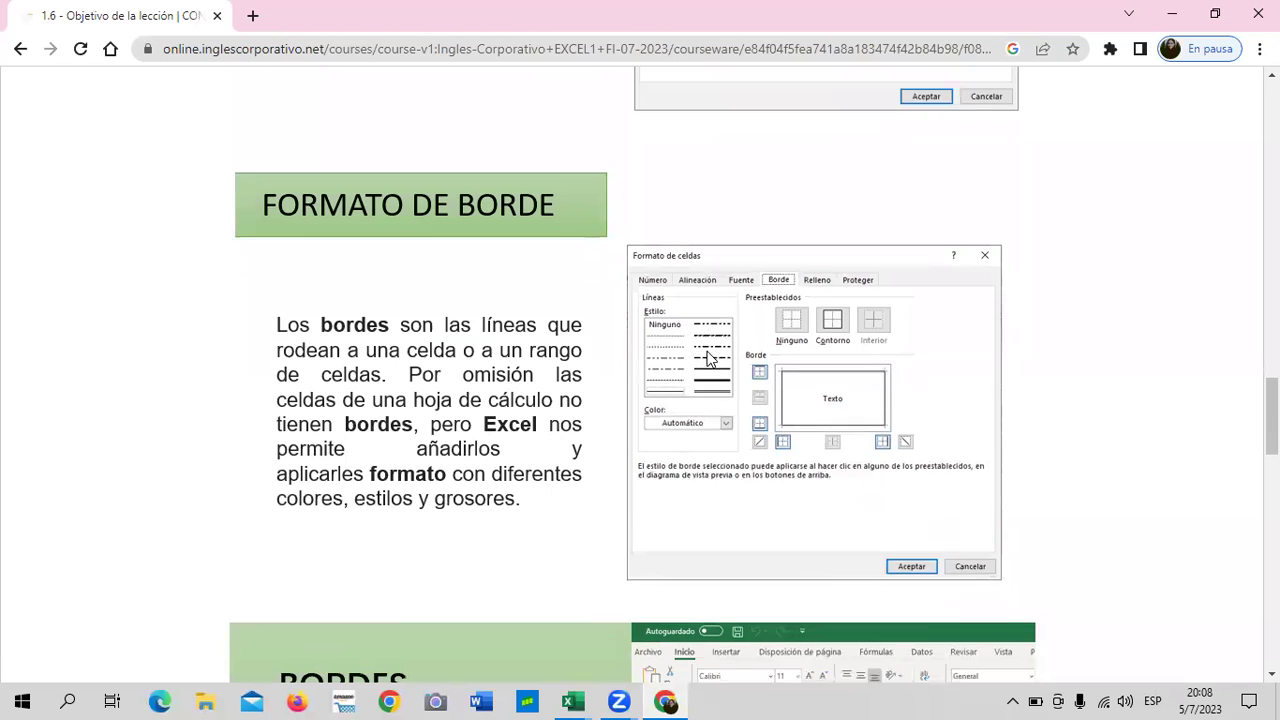
scroll(708, 357, down, 3)
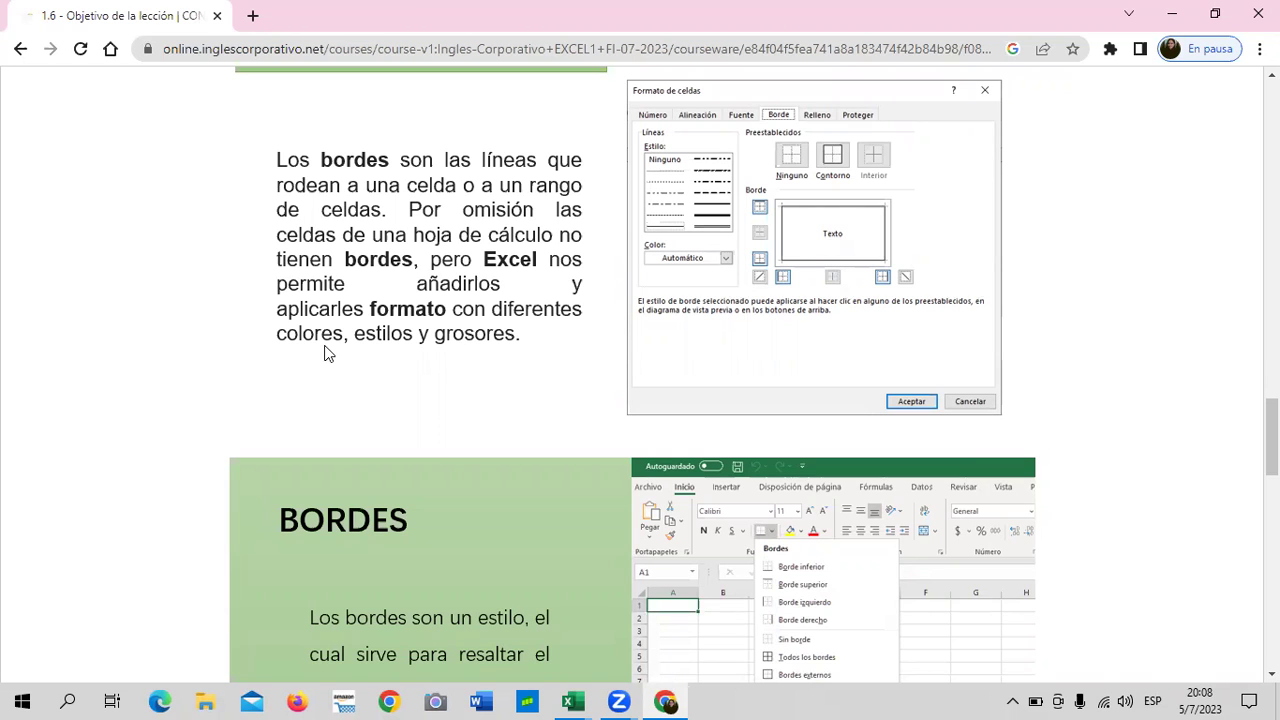
scroll(380, 363, down, 2)
scroll(380, 363, down, 3)
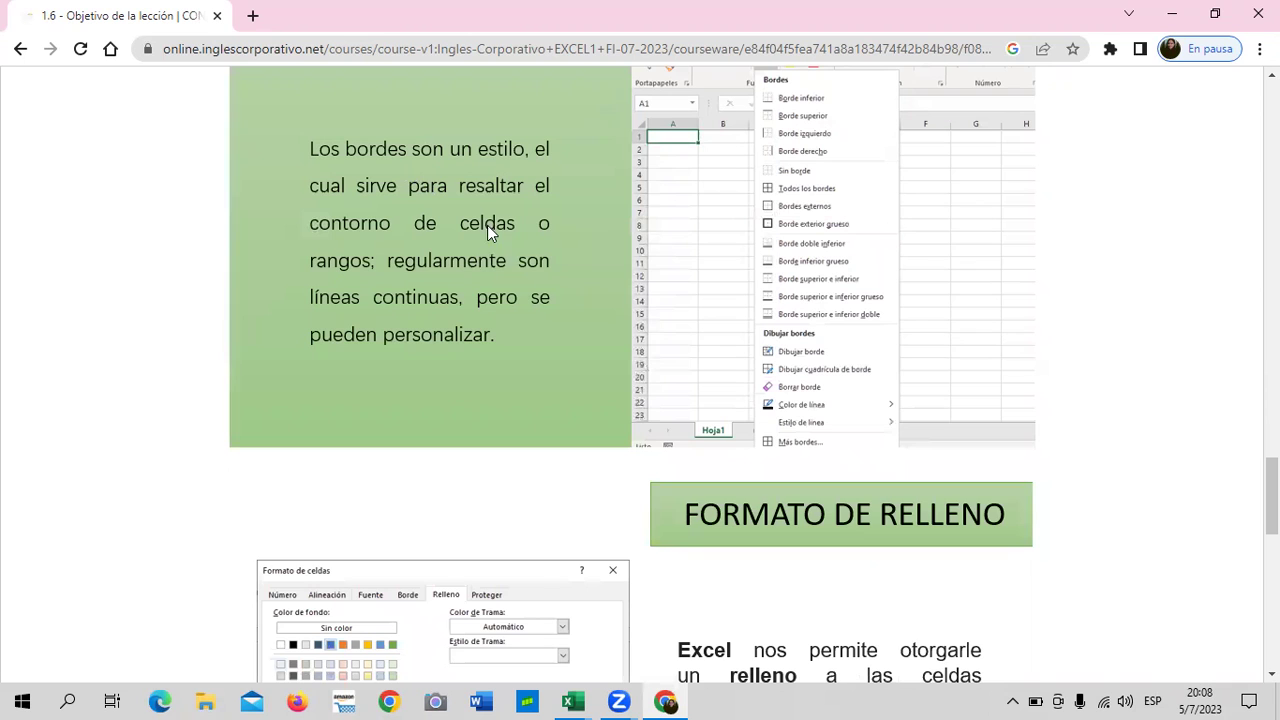
scroll(545, 285, up, 2)
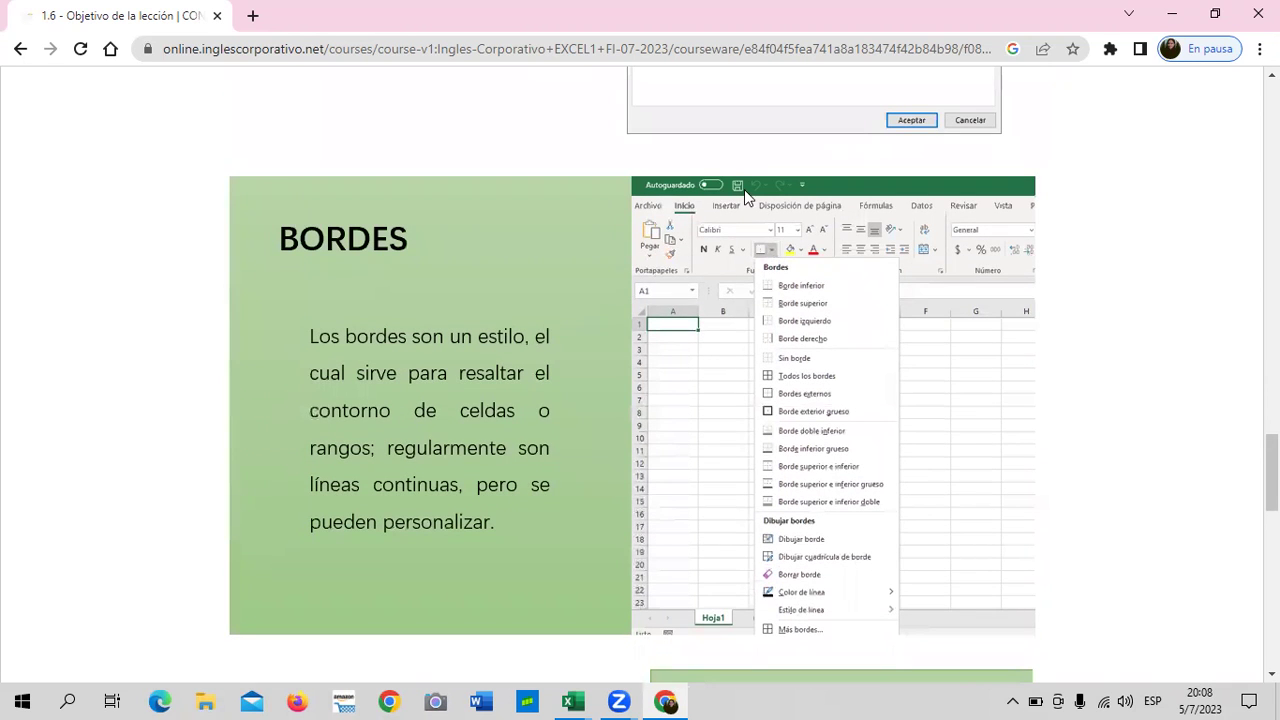
scroll(716, 268, down, 1)
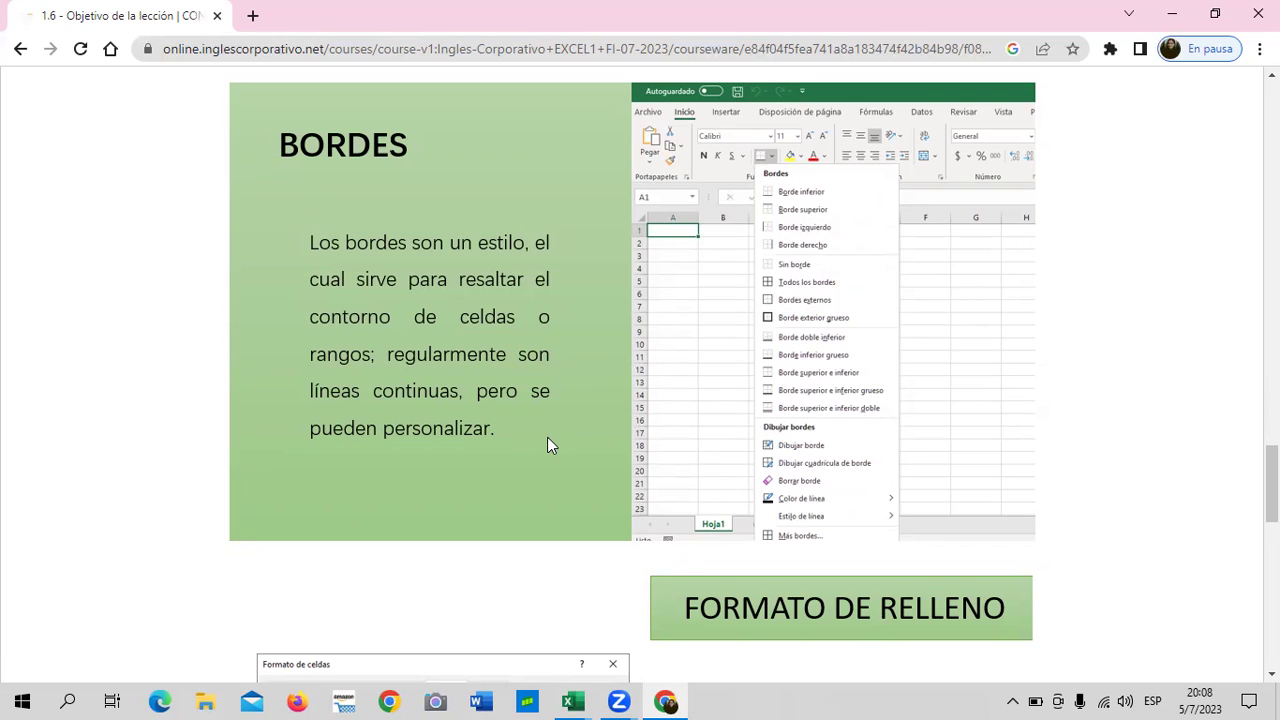
scroll(547, 445, down, 2)
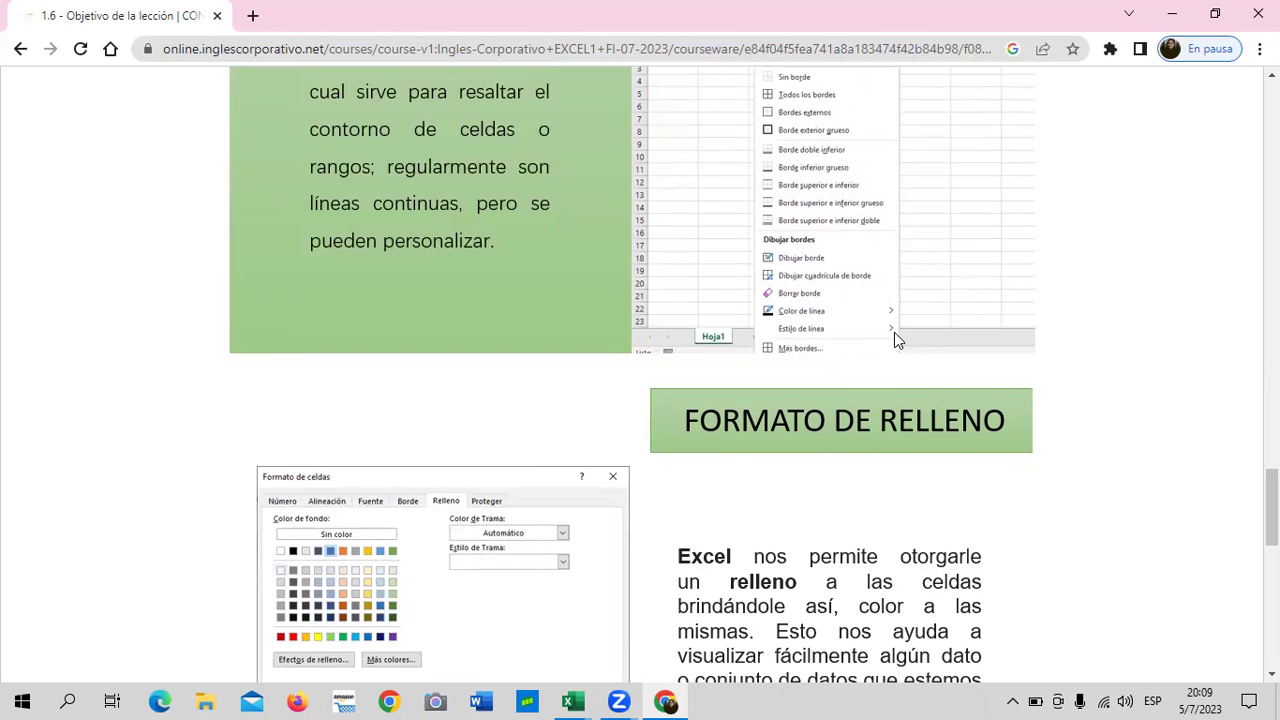
scroll(880, 335, down, 2)
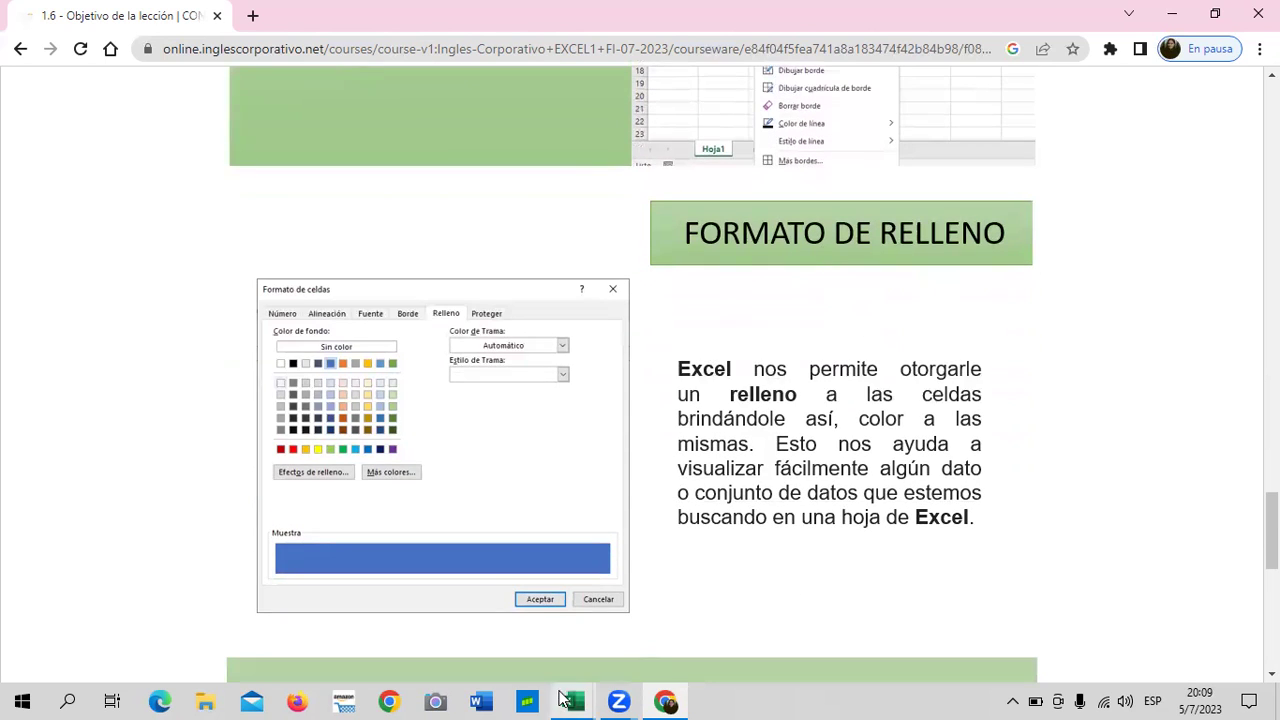
Select cell L4 and choose Más colores from the Color de relleno dropdown.
mouse_move(565, 700)
click(495, 620)
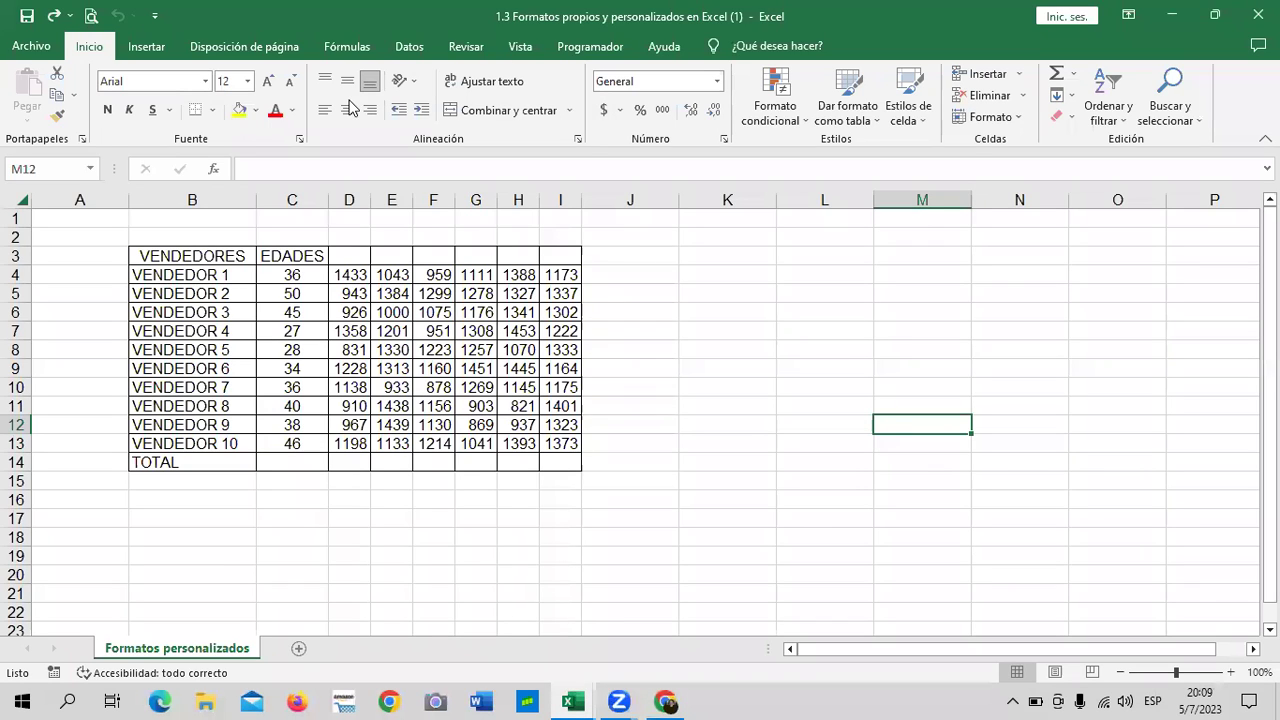
click(256, 110)
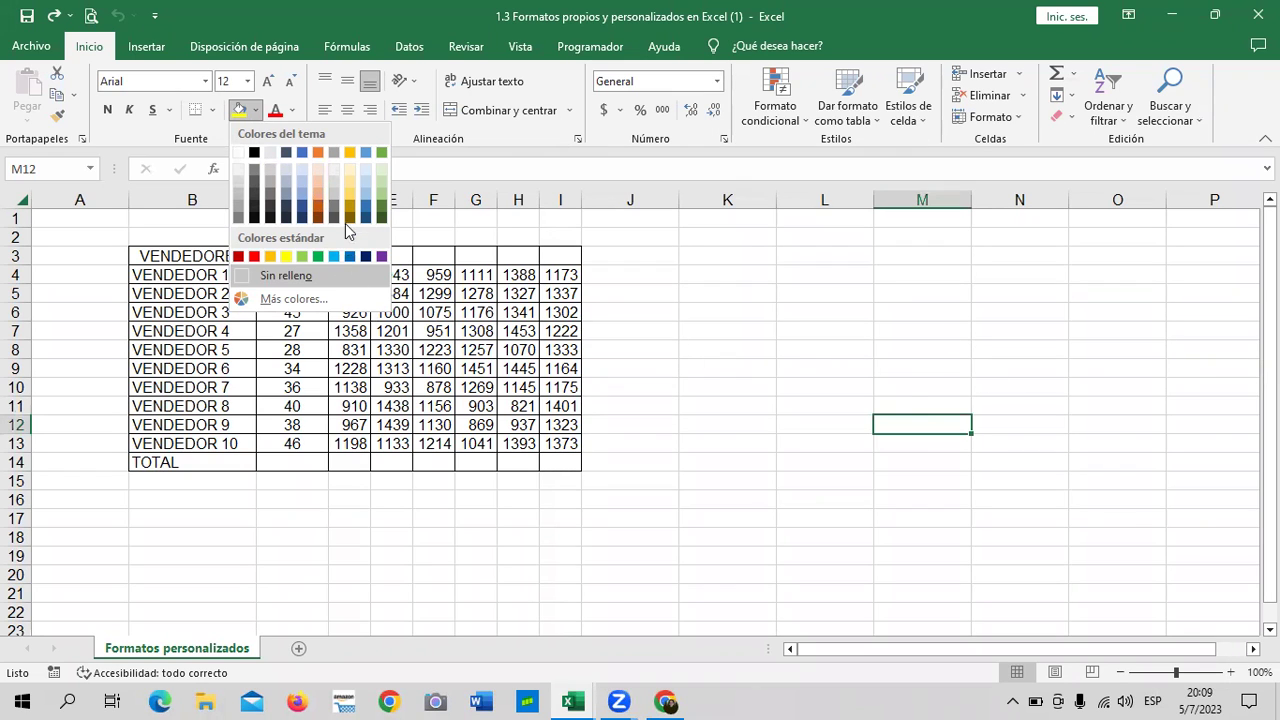
click(806, 285)
click(806, 277)
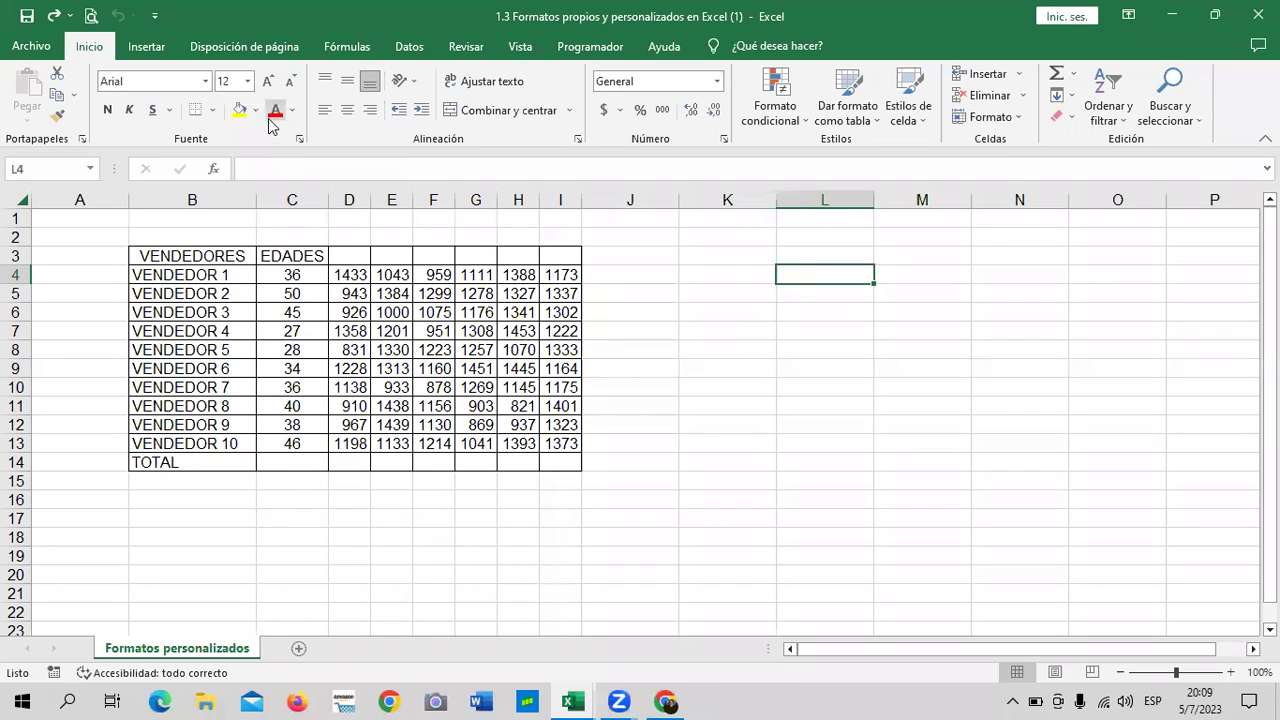
click(256, 111)
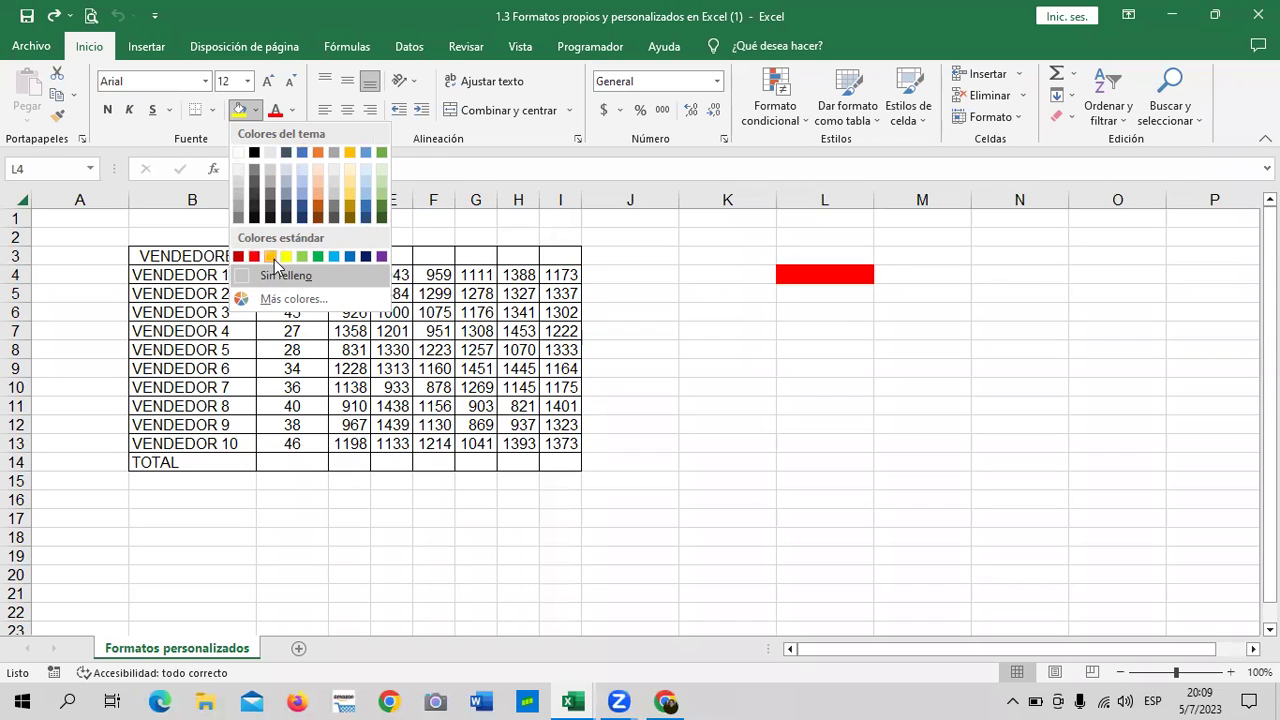
click(294, 303)
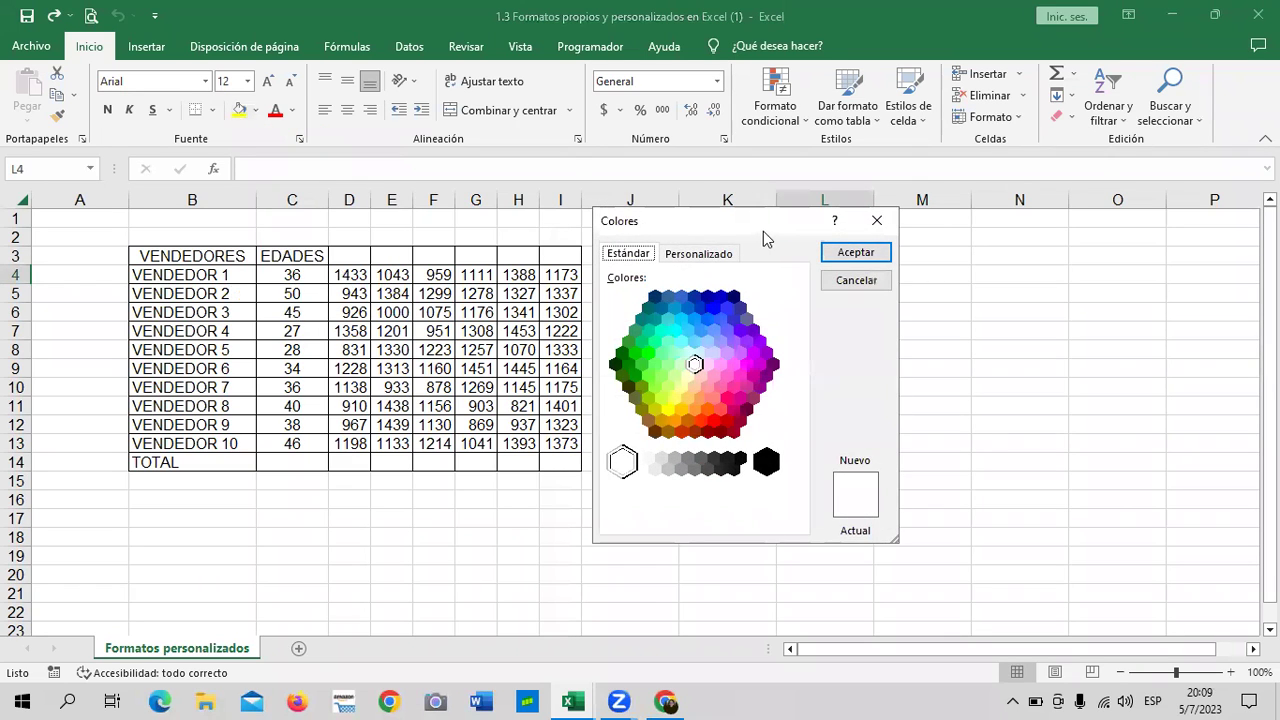
View the Personalizado colour tab, close Colores without applying a fill, and select K2:N8.
drag(744, 221, 699, 137)
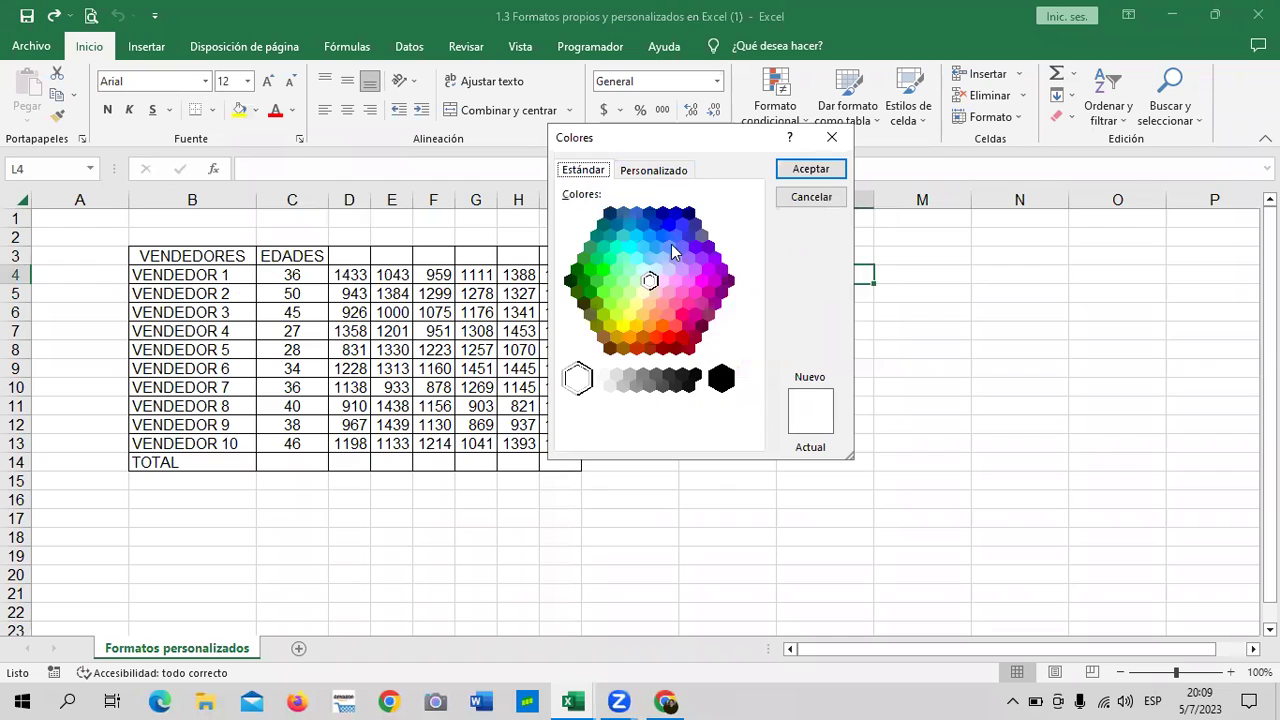
click(674, 168)
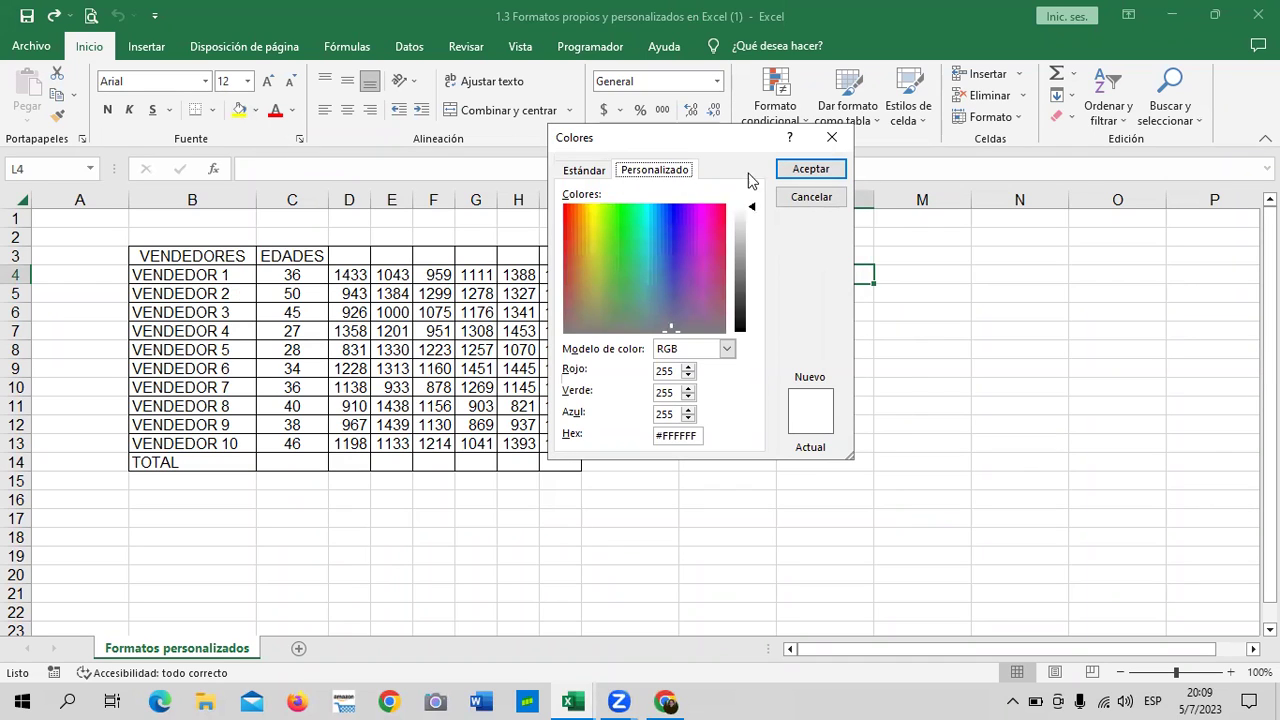
click(830, 140)
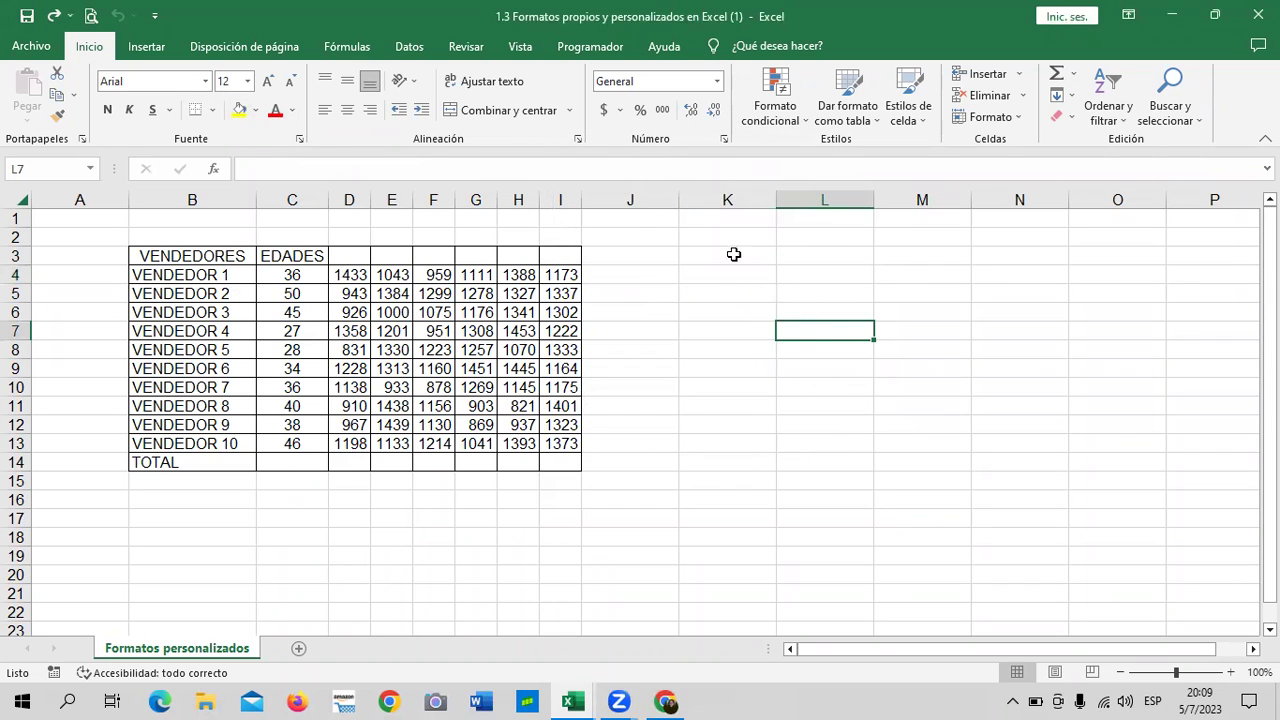
drag(727, 240, 988, 335)
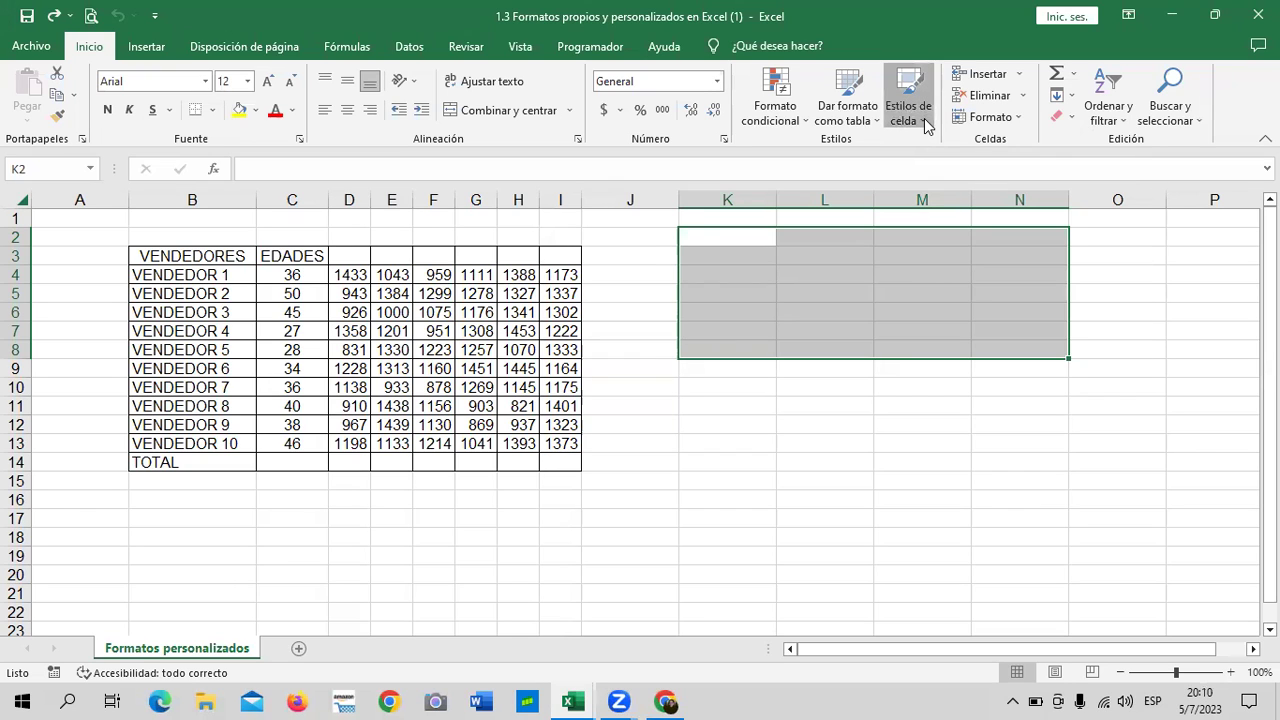
Apply the green Bueno cell style to K2:N8 and enter 'hfeafclahfñañl' in L5.
click(922, 116)
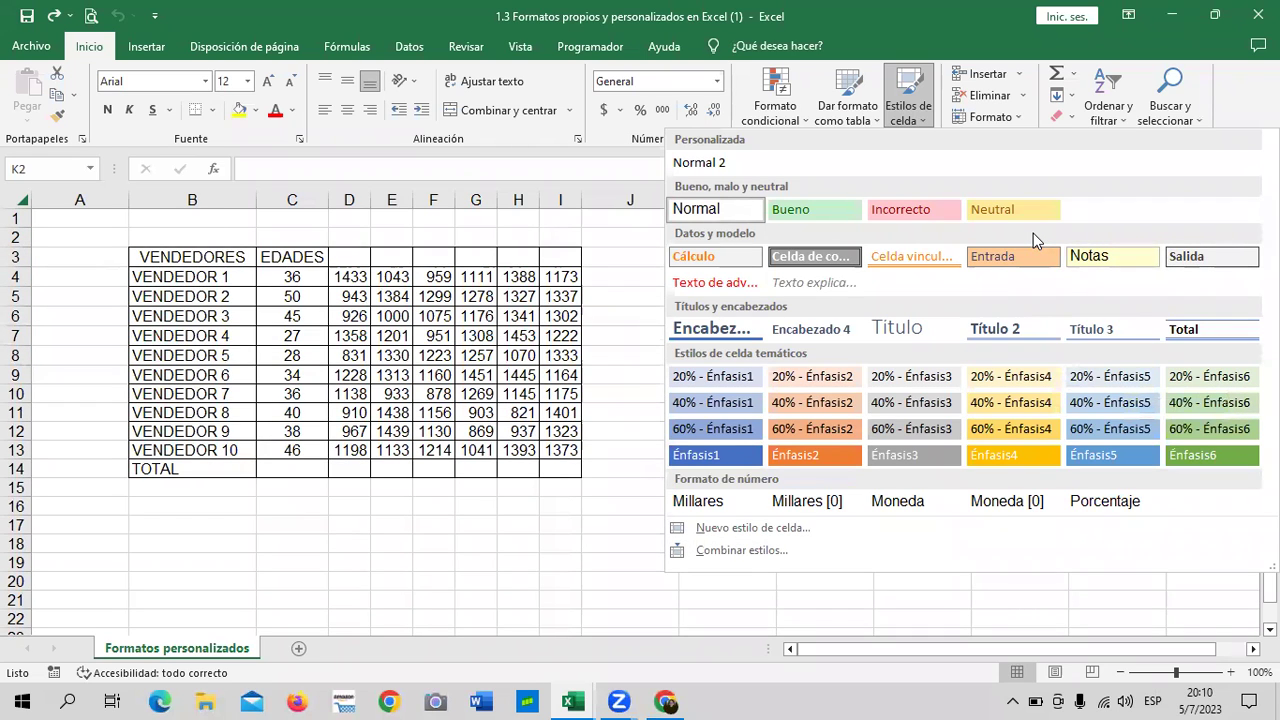
click(840, 210)
click(905, 520)
click(830, 292)
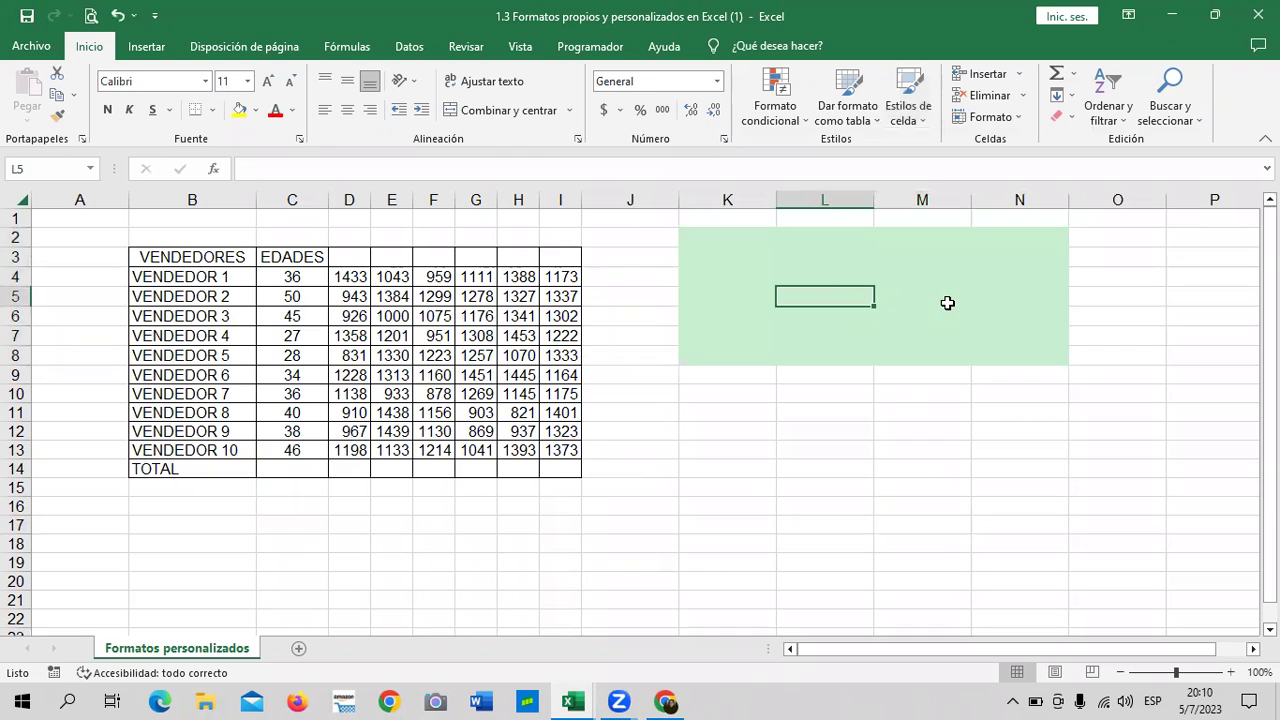
text(hfeafclahfñañl)
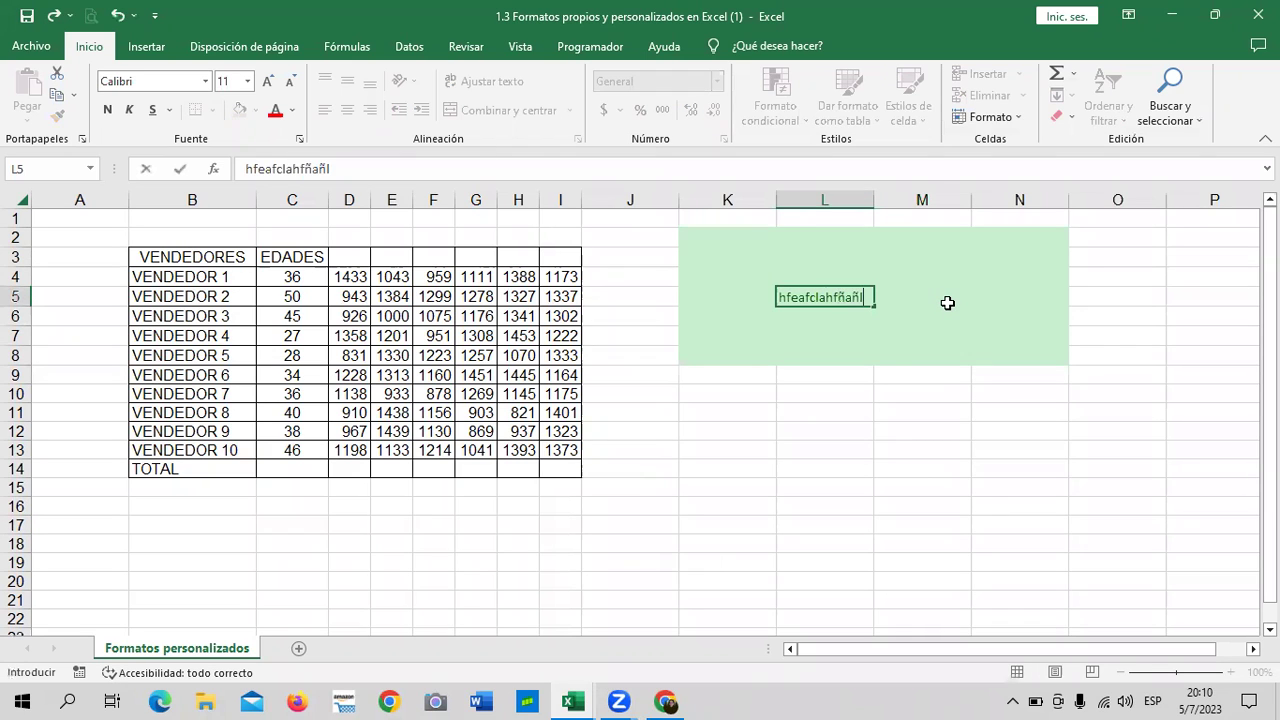
key(Return)
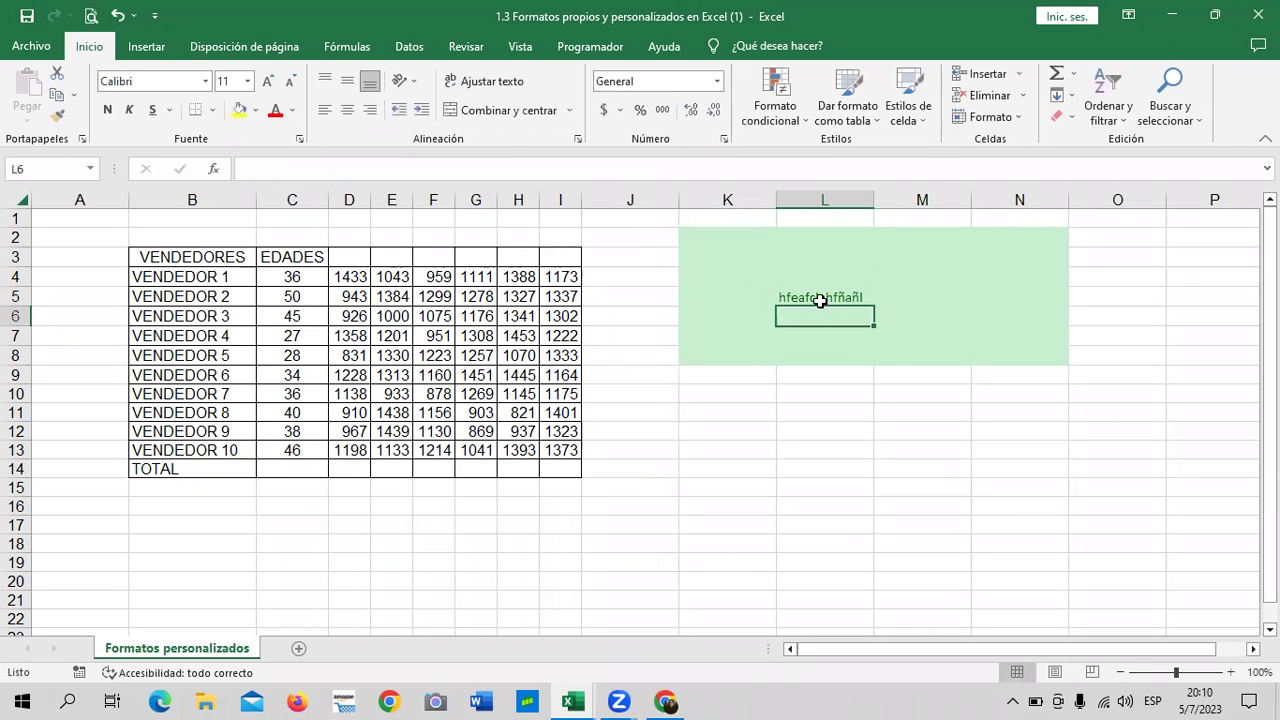
Reselect L5 and K3, opening and closing the cell styles gallery without changes.
click(820, 300)
click(882, 320)
click(823, 298)
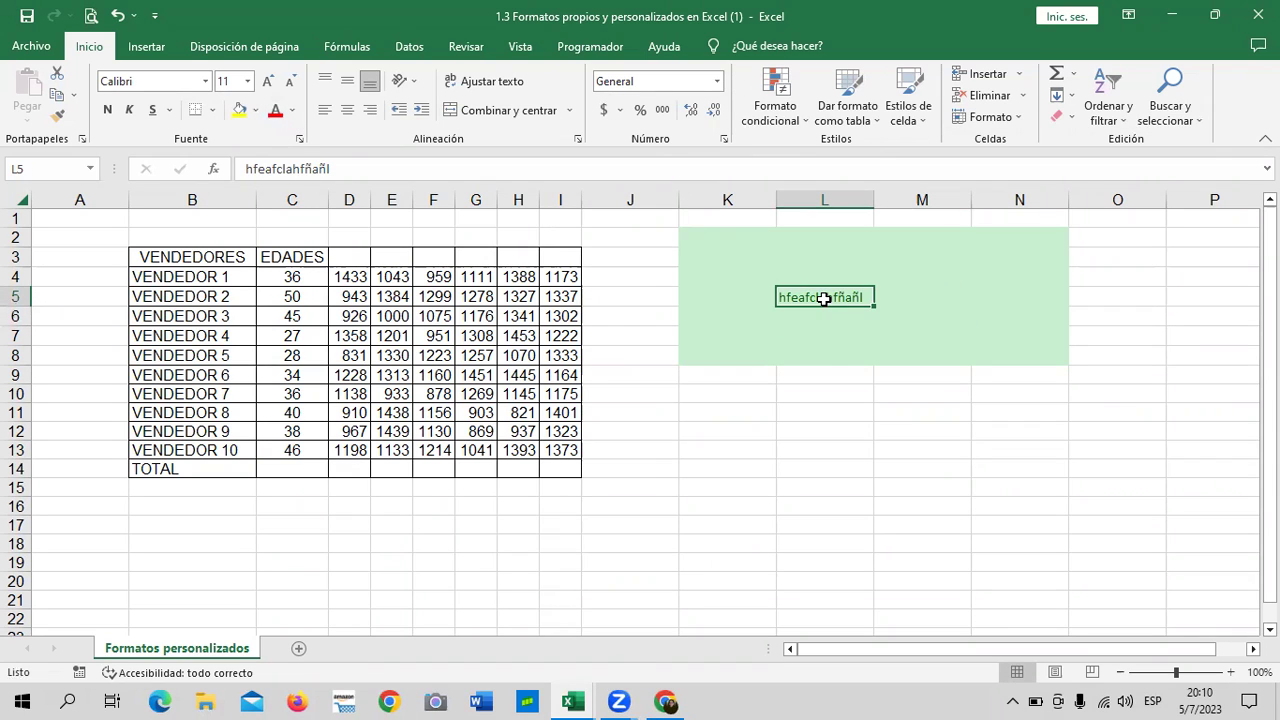
click(962, 428)
click(775, 254)
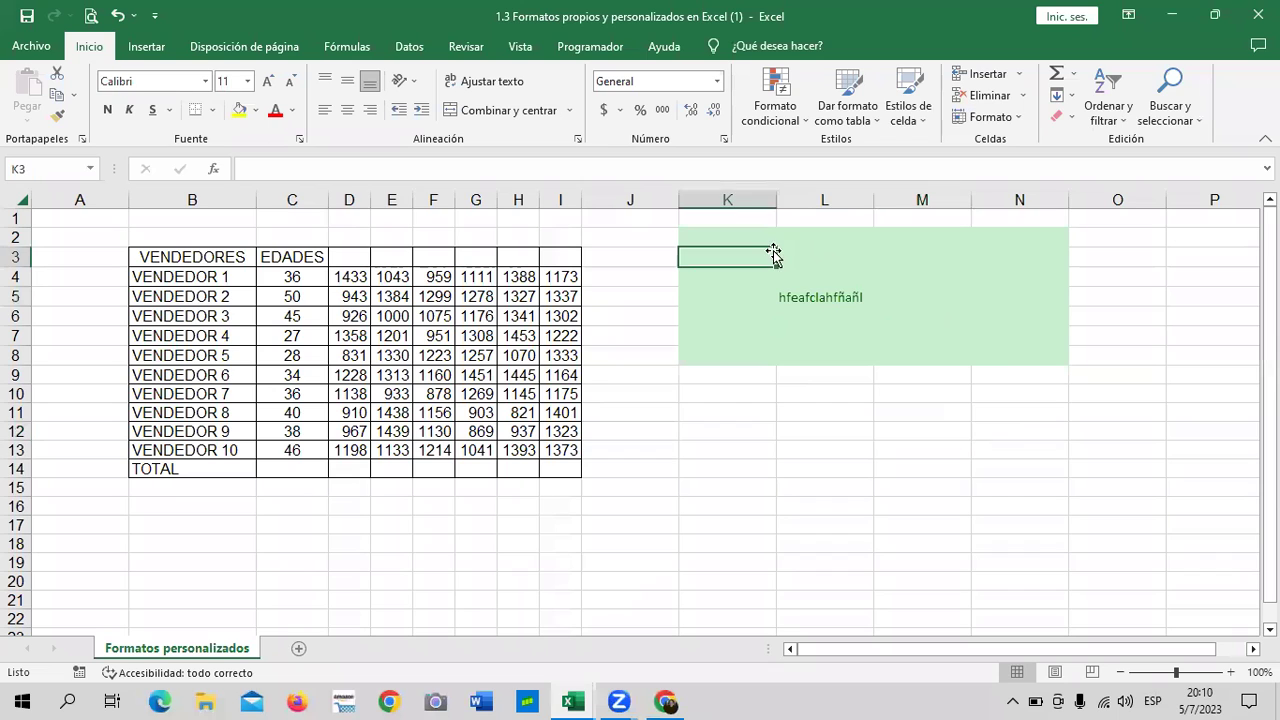
click(906, 116)
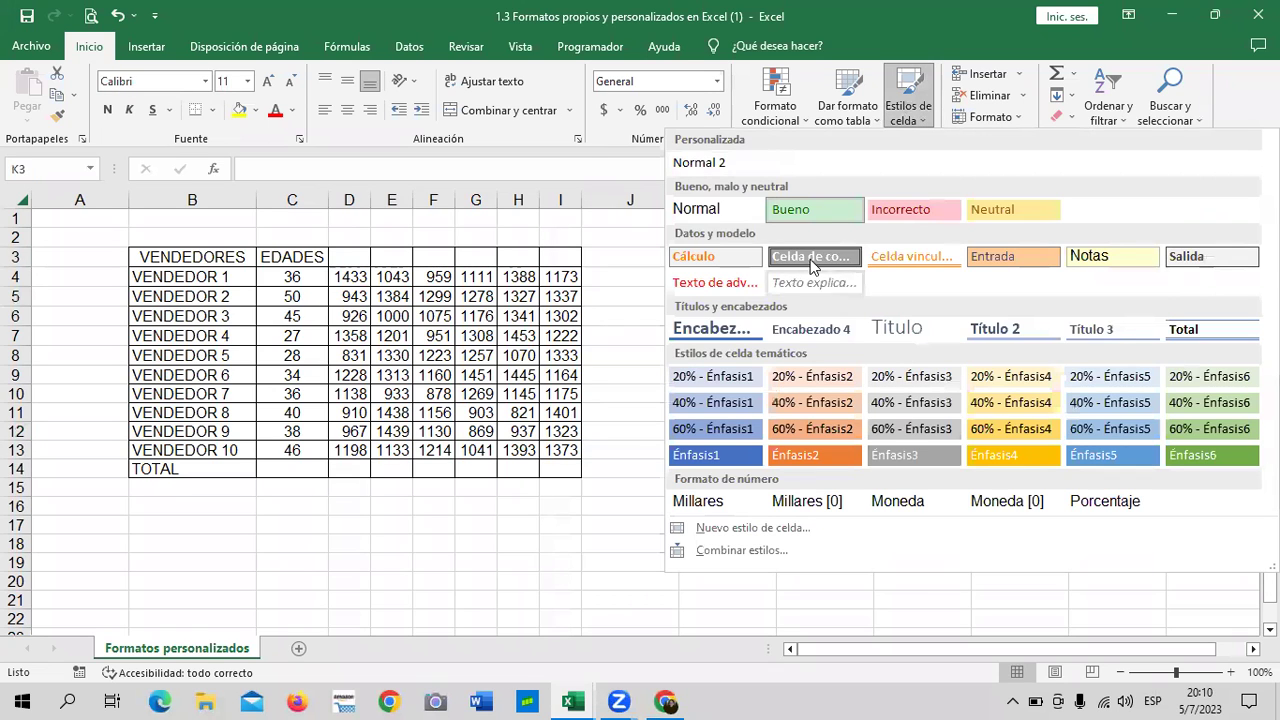
click(594, 583)
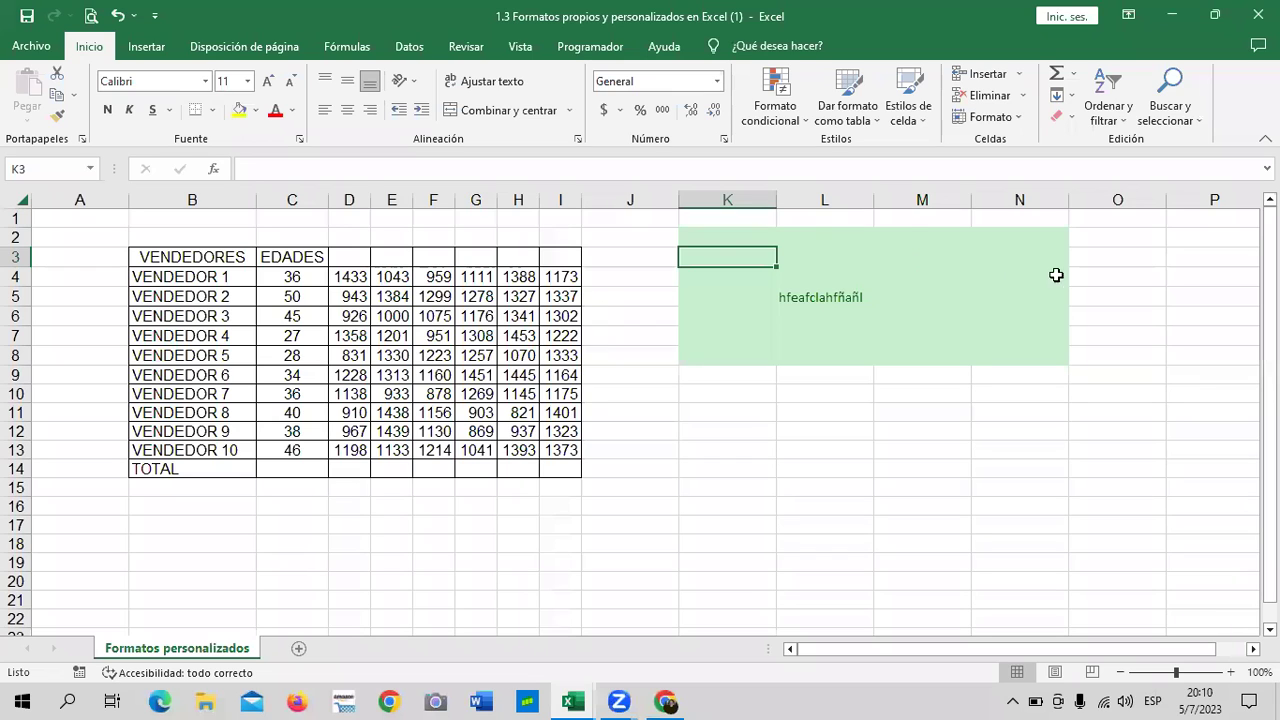
Click through the styled block's cells N2, M2, L2, K2, K3, K5, K8 and L8.
click(1036, 240)
click(888, 242)
click(818, 246)
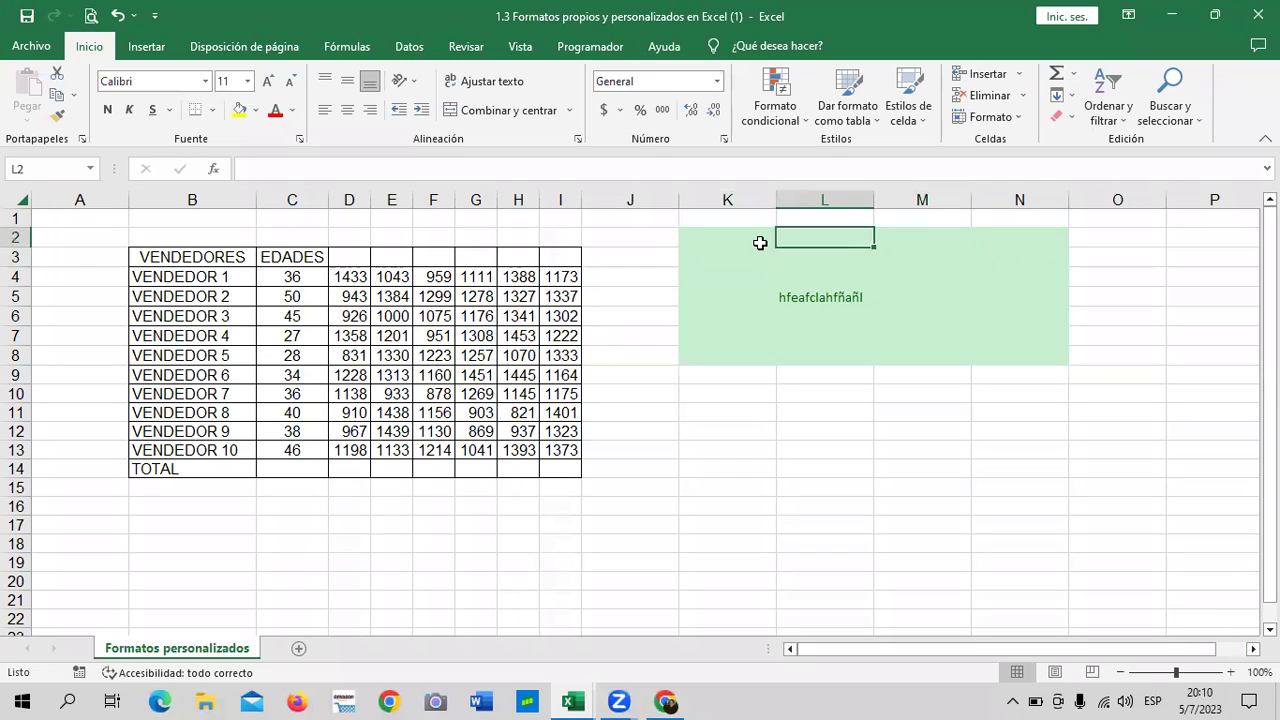
click(757, 245)
click(722, 256)
click(720, 300)
click(710, 350)
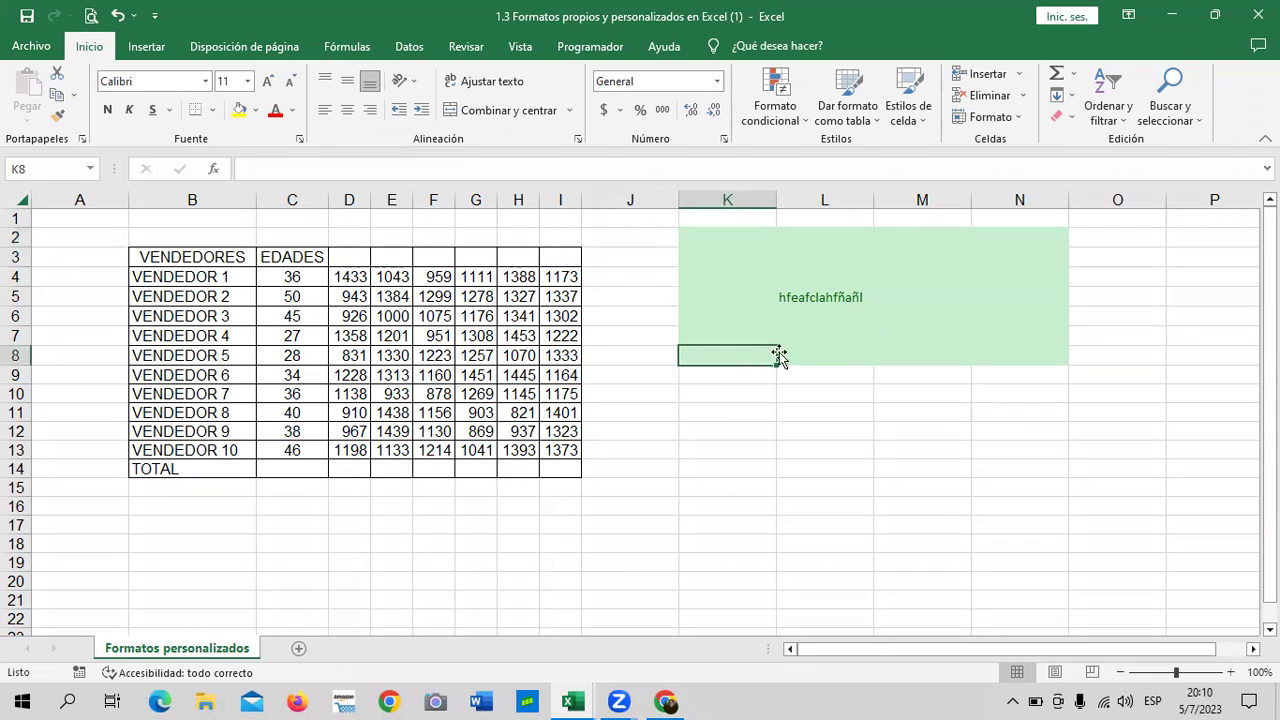
click(800, 354)
Reset the block K2:N8 to the Normal cell style.
drag(709, 237, 1037, 363)
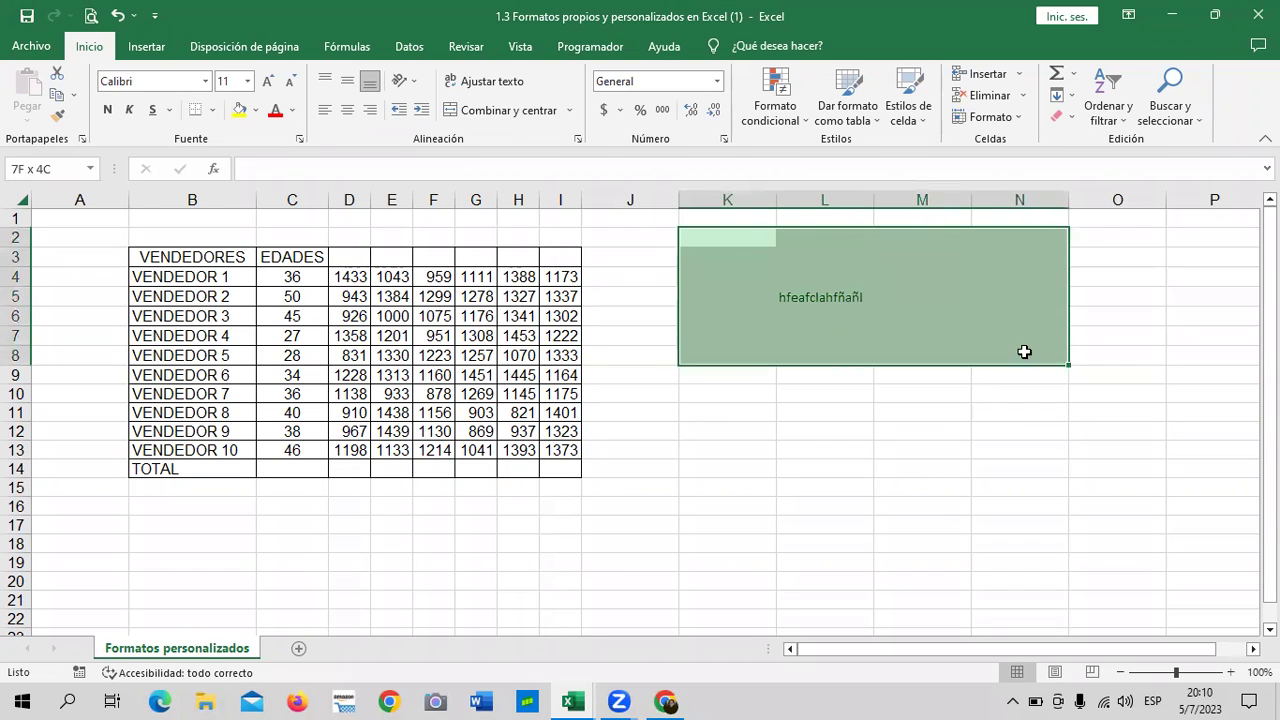
drag(703, 236, 1009, 353)
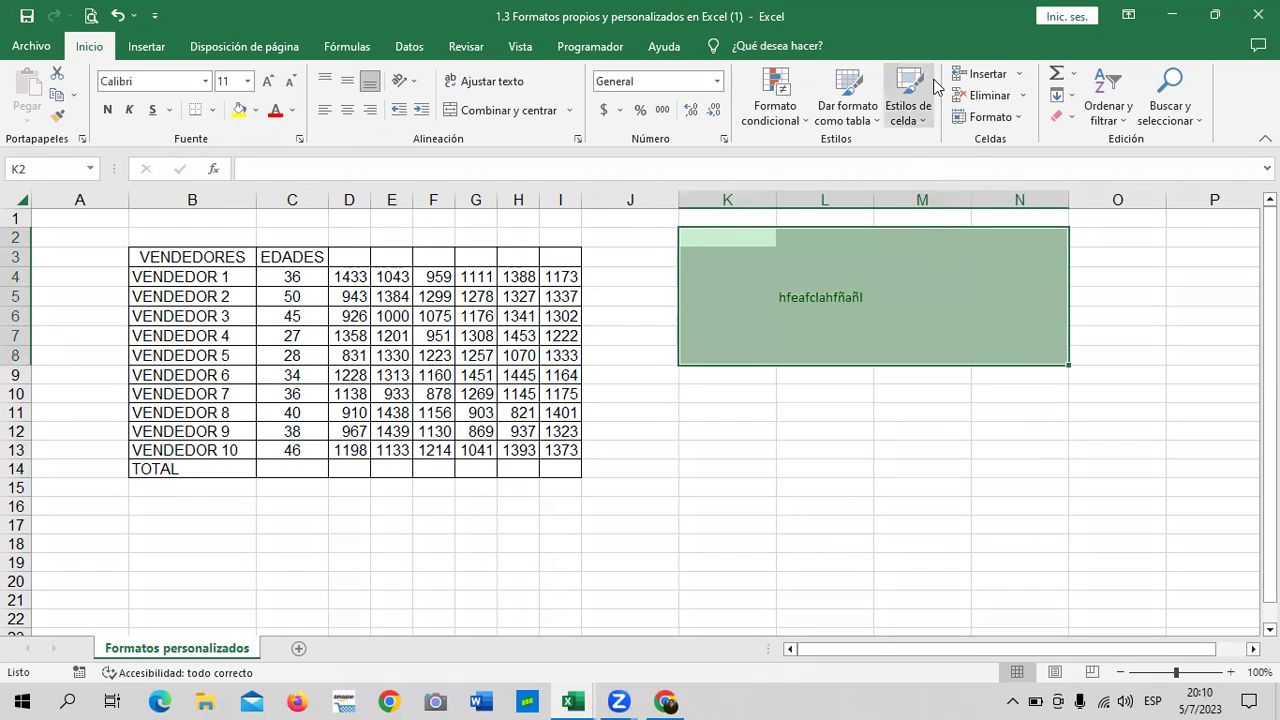
click(925, 115)
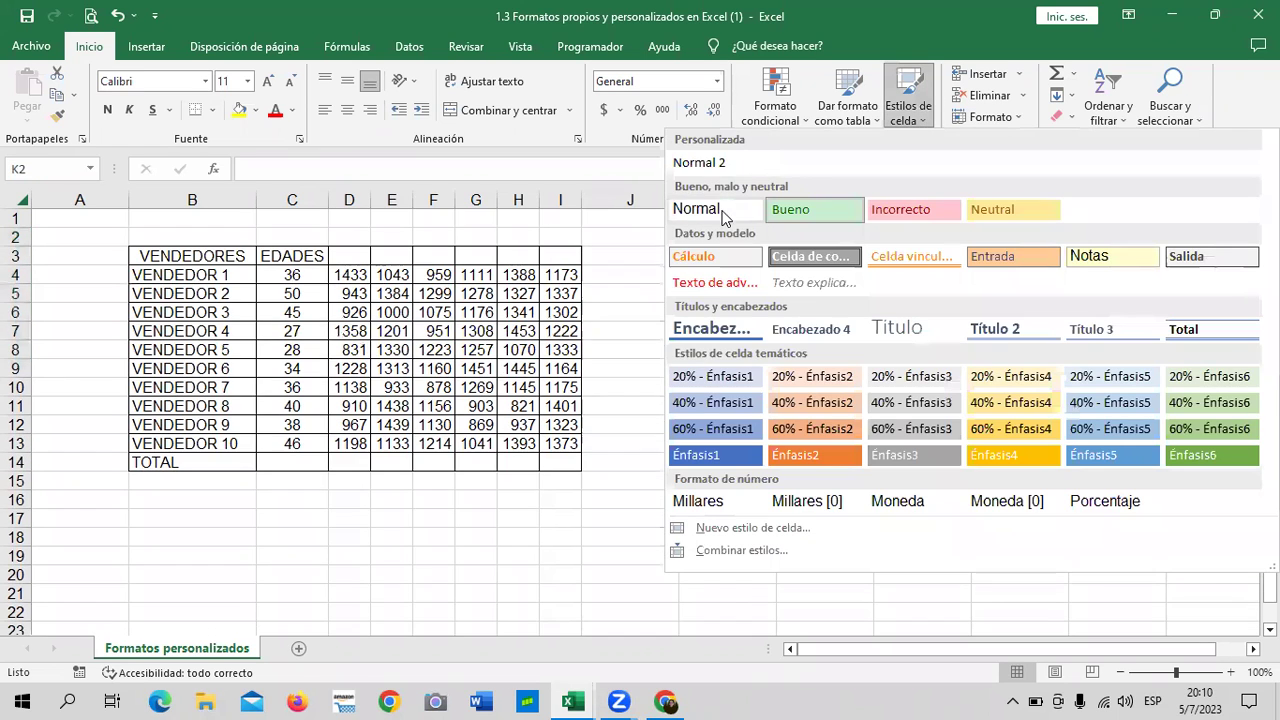
click(733, 212)
Delete the test text from L5 and give L5 the yellow Neutral style.
click(941, 508)
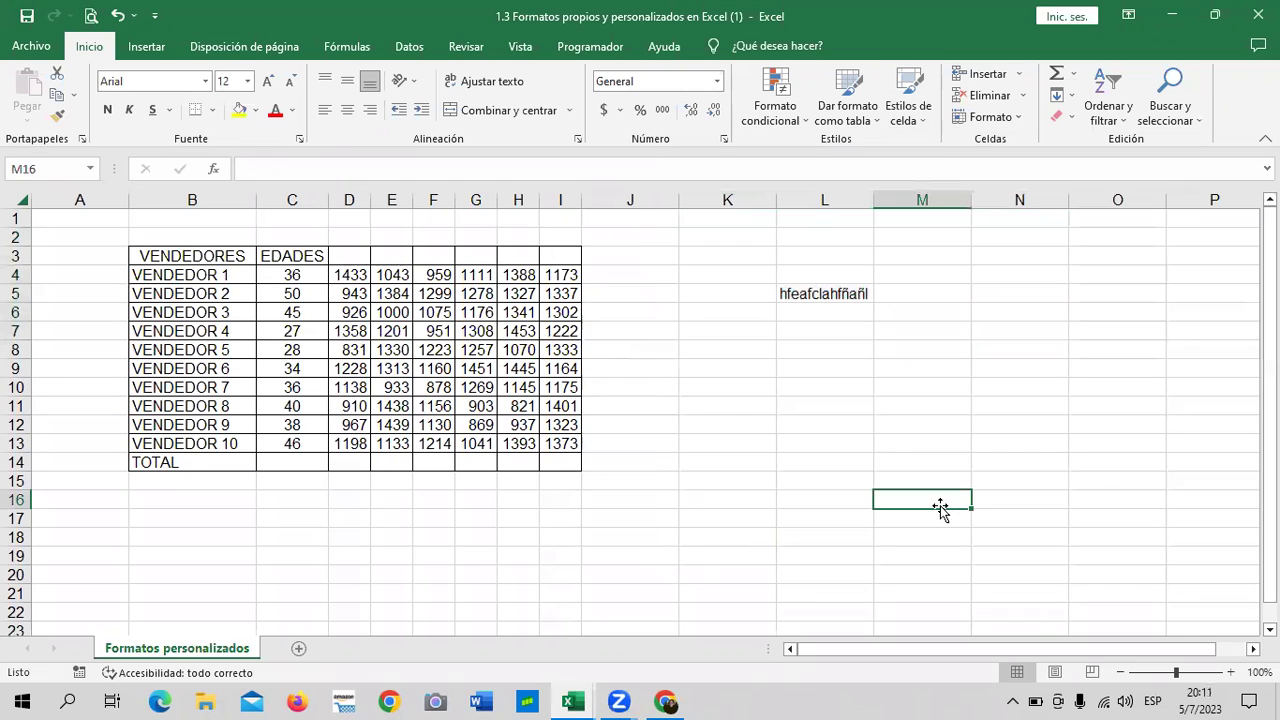
click(928, 332)
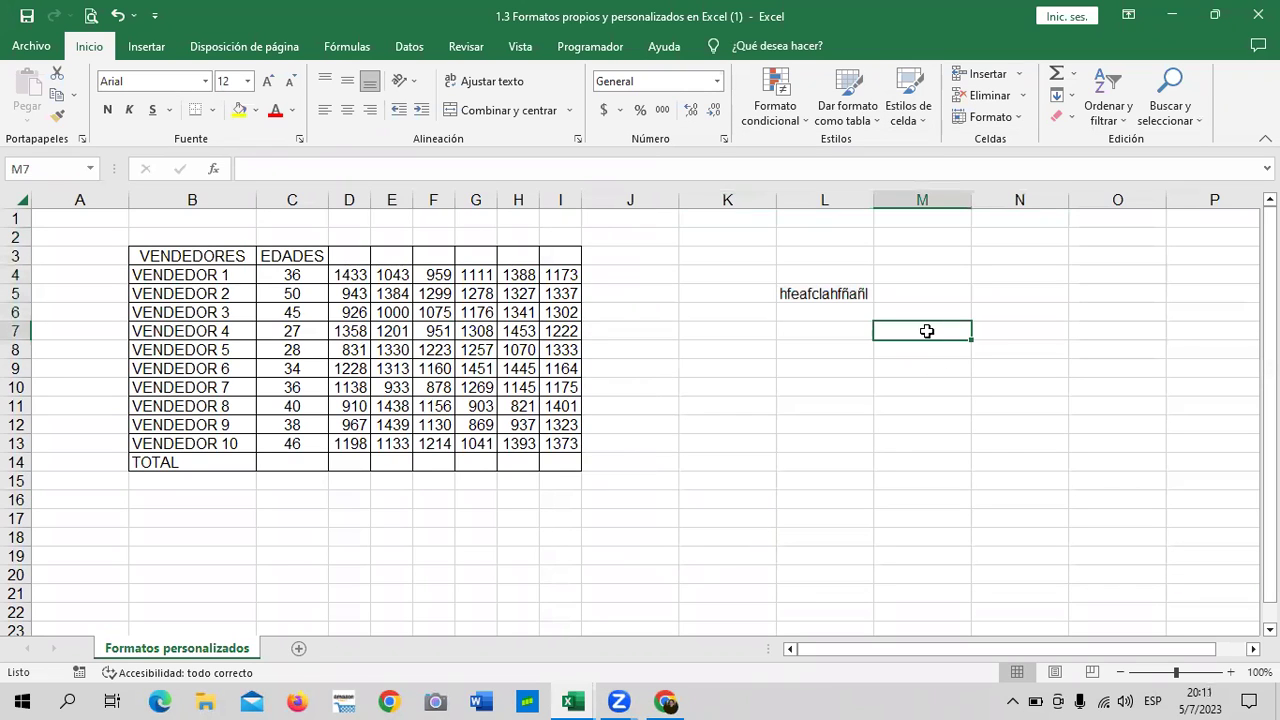
click(833, 295)
key(Delete)
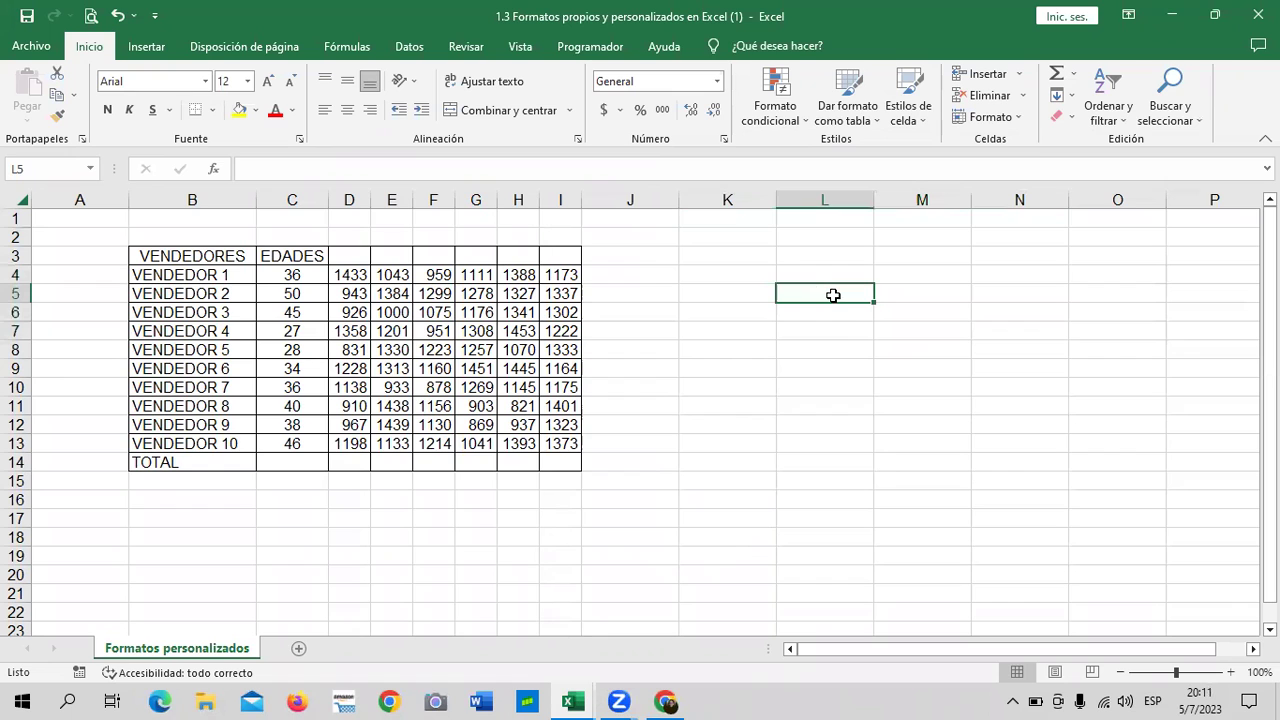
click(905, 110)
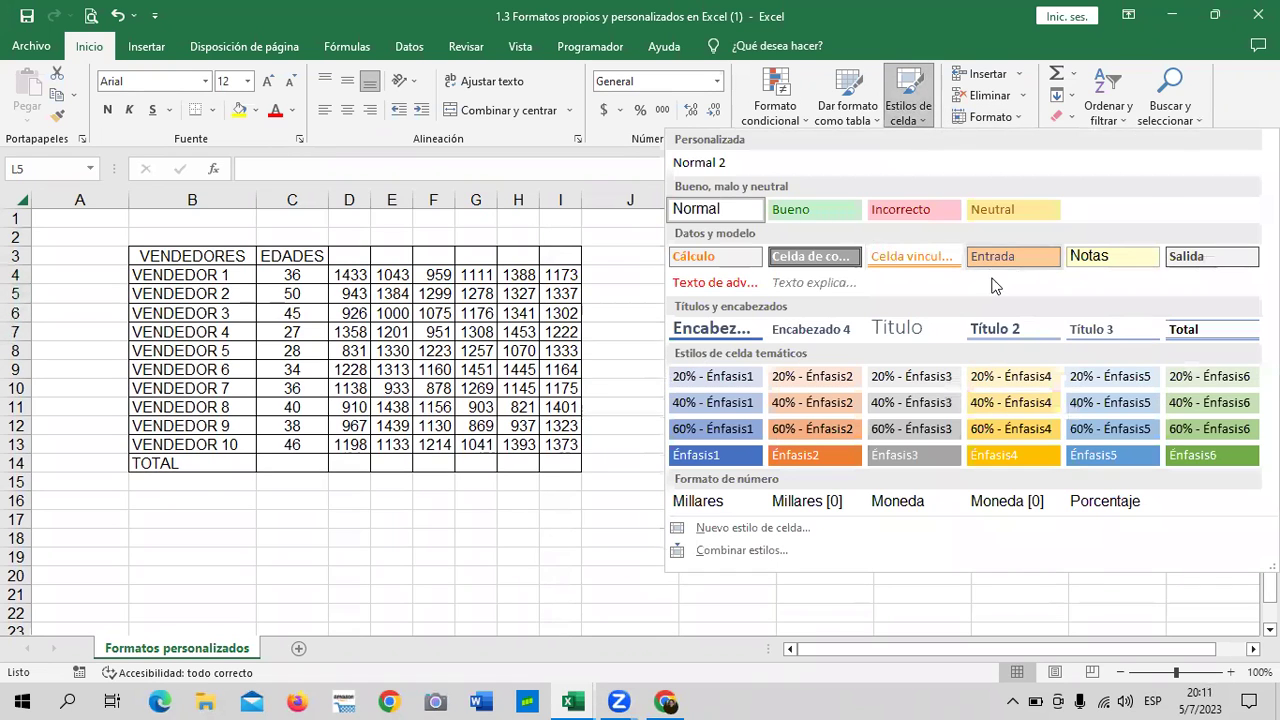
click(1012, 209)
click(947, 421)
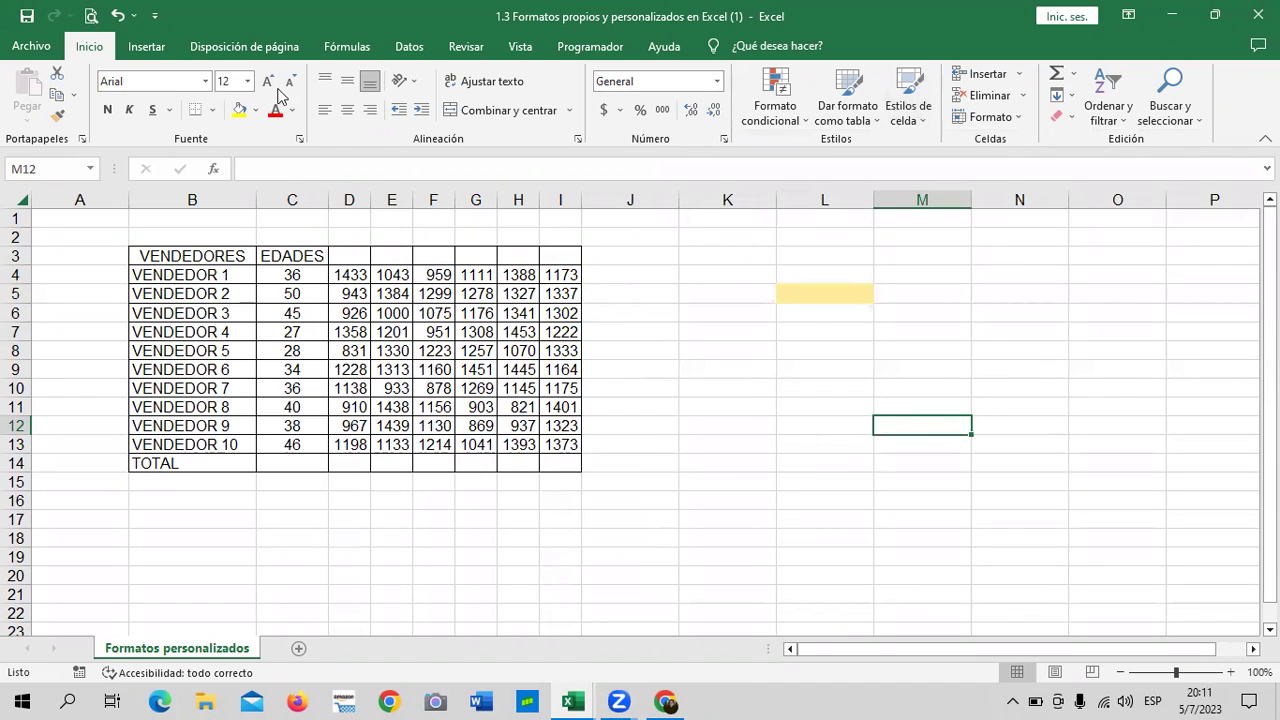
Reset L5 to Normal to remove the yellow fill, then return to the course lesson.
click(256, 112)
click(964, 322)
click(831, 290)
click(811, 422)
click(814, 292)
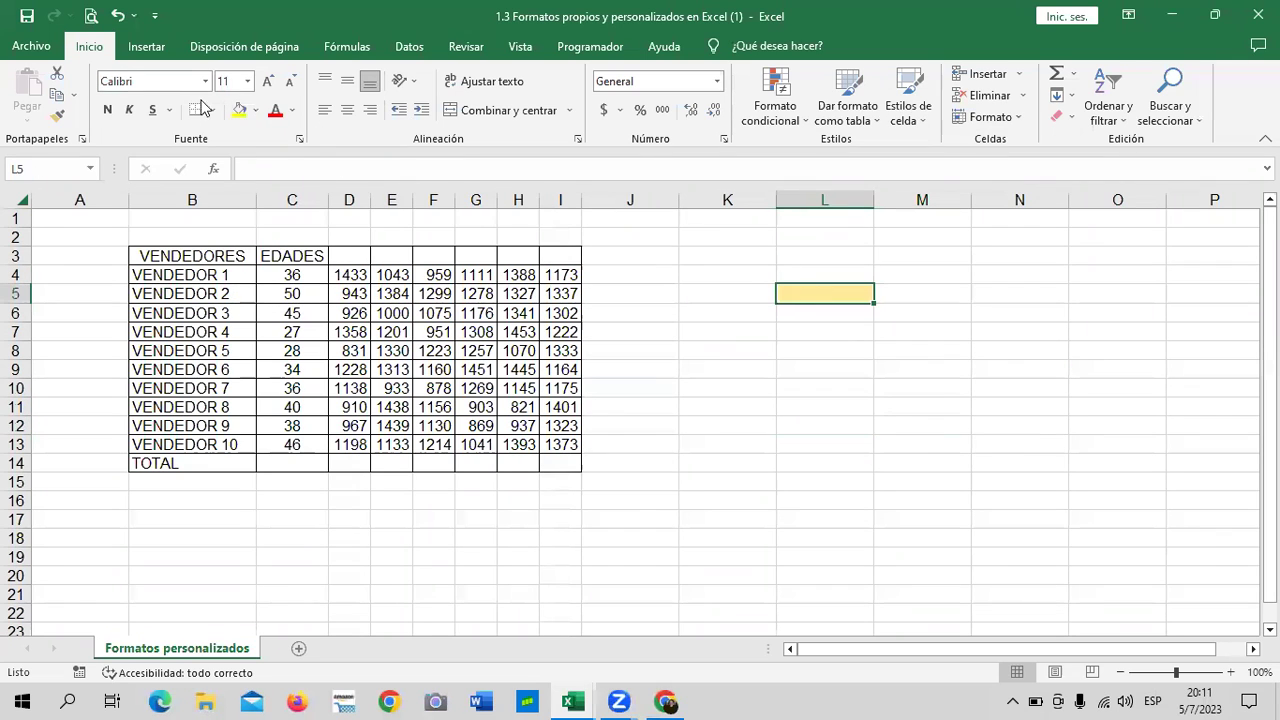
click(926, 125)
click(694, 208)
drag(850, 443, 862, 409)
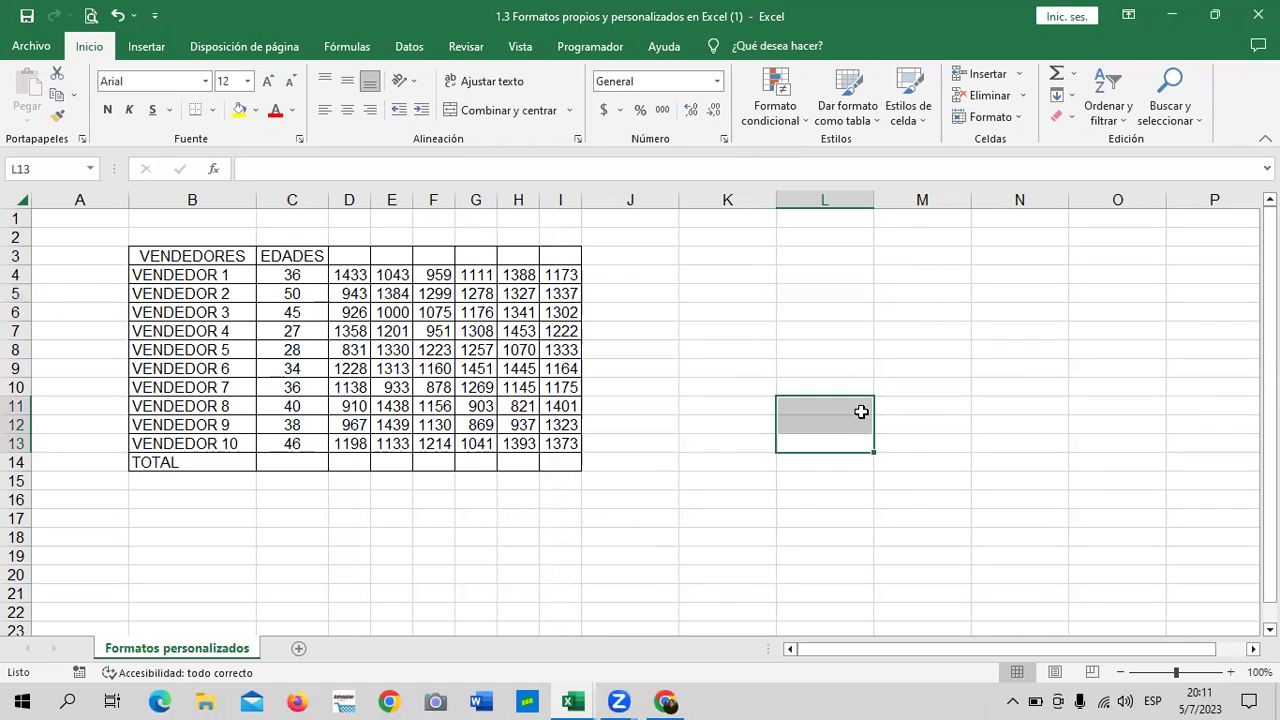
click(665, 701)
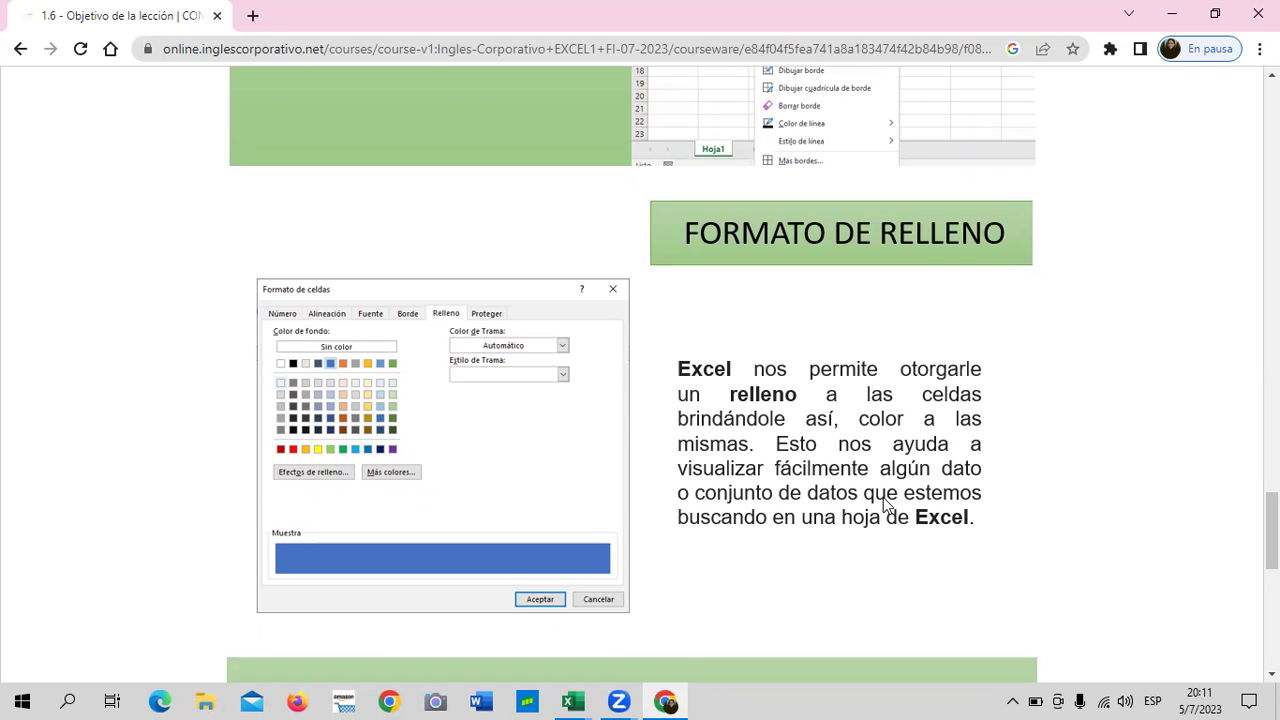
Scroll lesson 1.6 down to Formato personalizado and advance to lesson 1.7.
scroll(836, 516, down, 4)
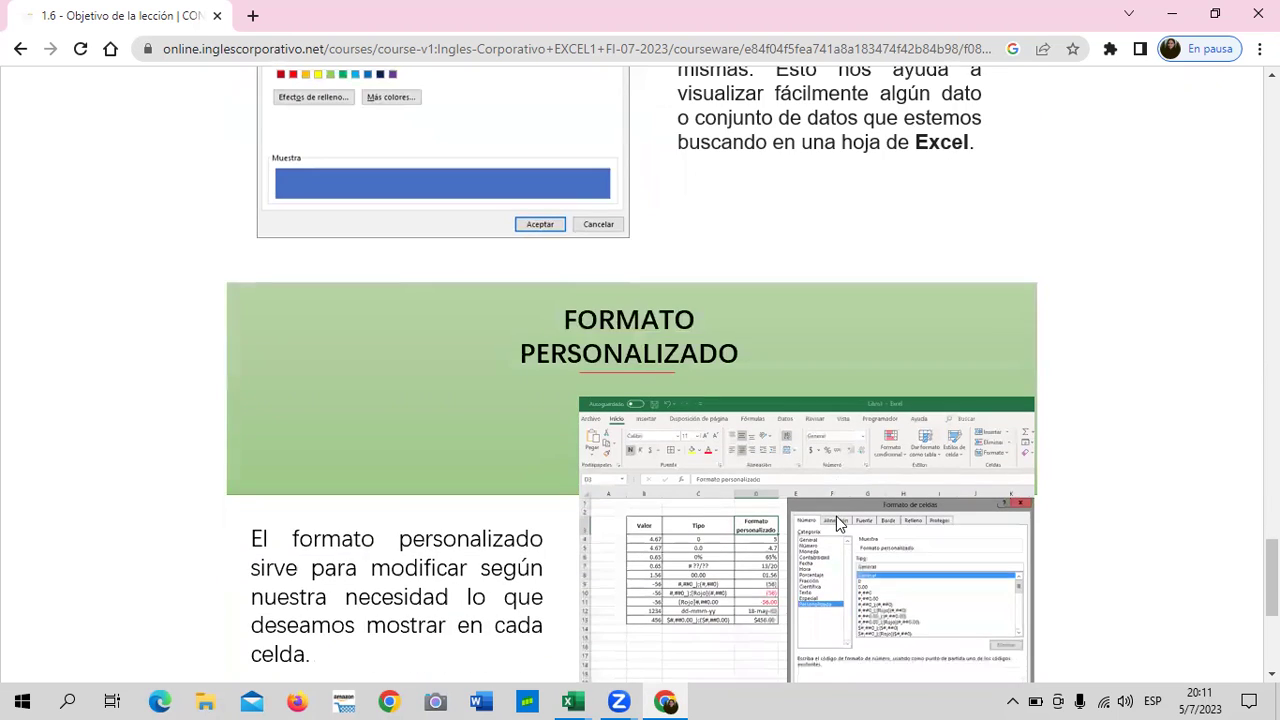
scroll(836, 516, up, 3)
scroll(835, 520, down, 3)
scroll(836, 516, down, 2)
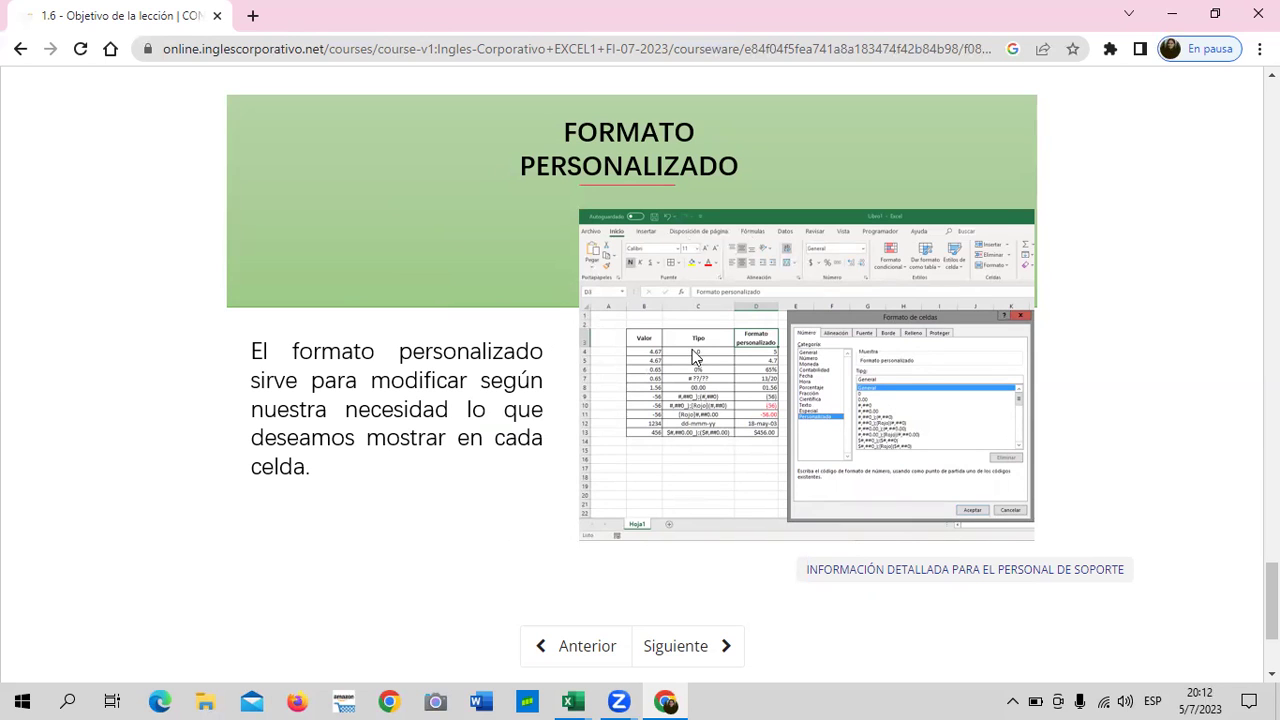
click(675, 647)
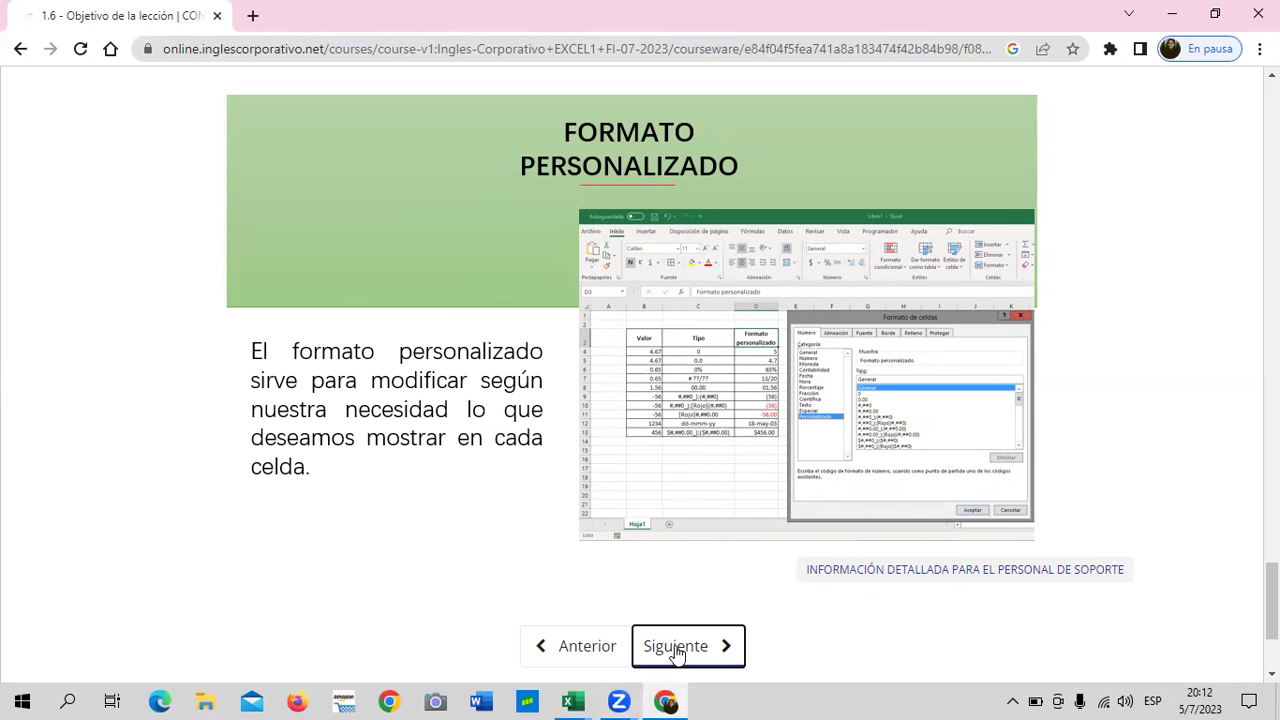
Skim lesson 1.7 Formatos propios y personalizados de Excel, then bring the Excel workbook back.
scroll(494, 528, down, 5)
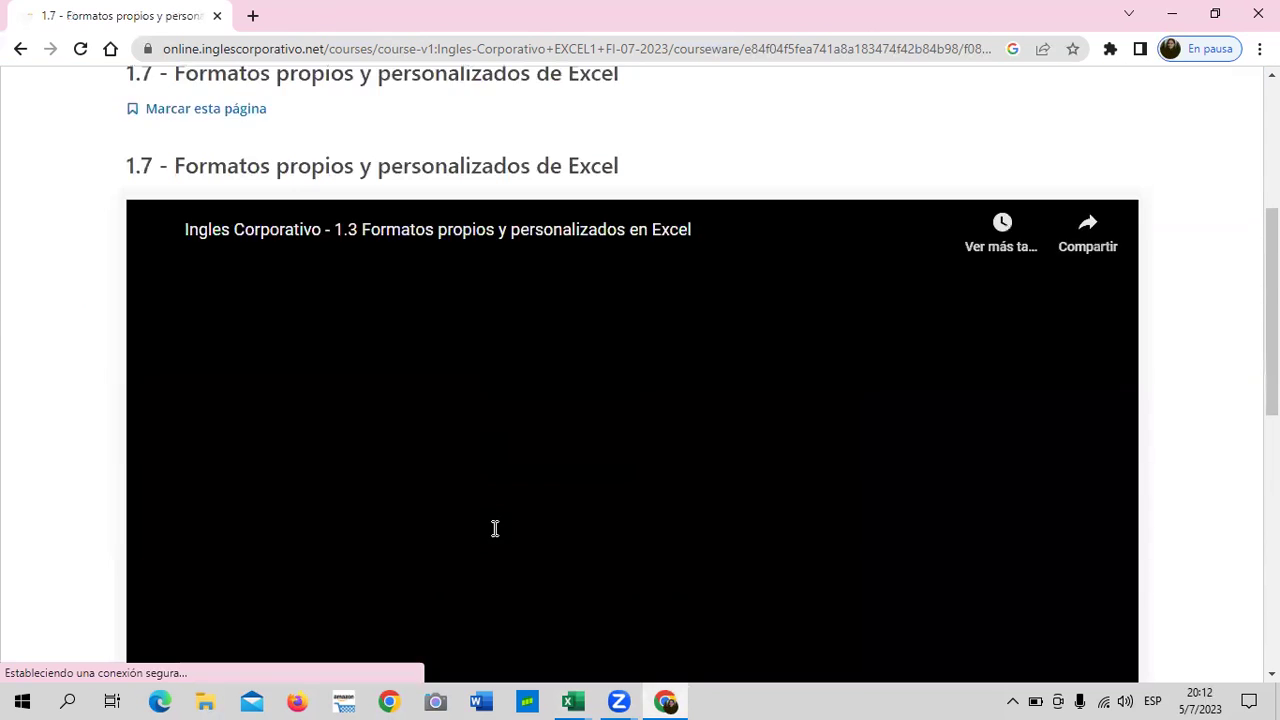
scroll(491, 534, down, 5)
scroll(491, 534, down, 3)
scroll(645, 591, up, 3)
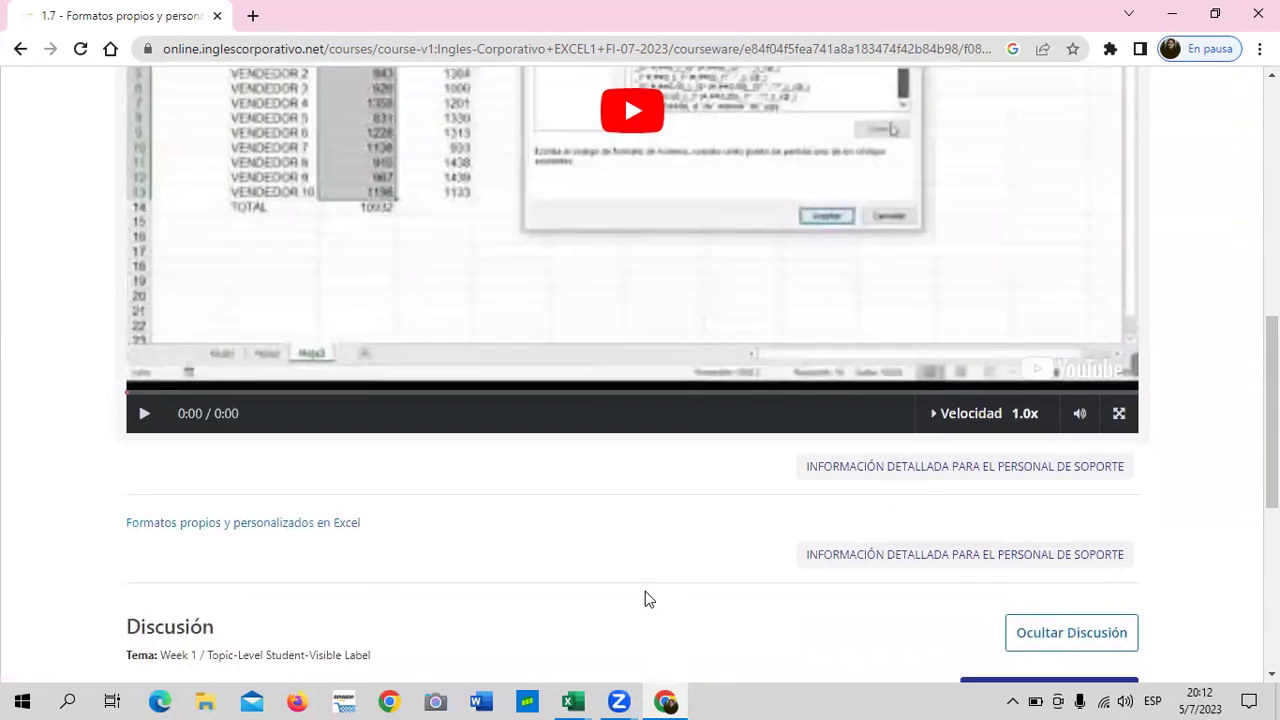
scroll(645, 591, up, 3)
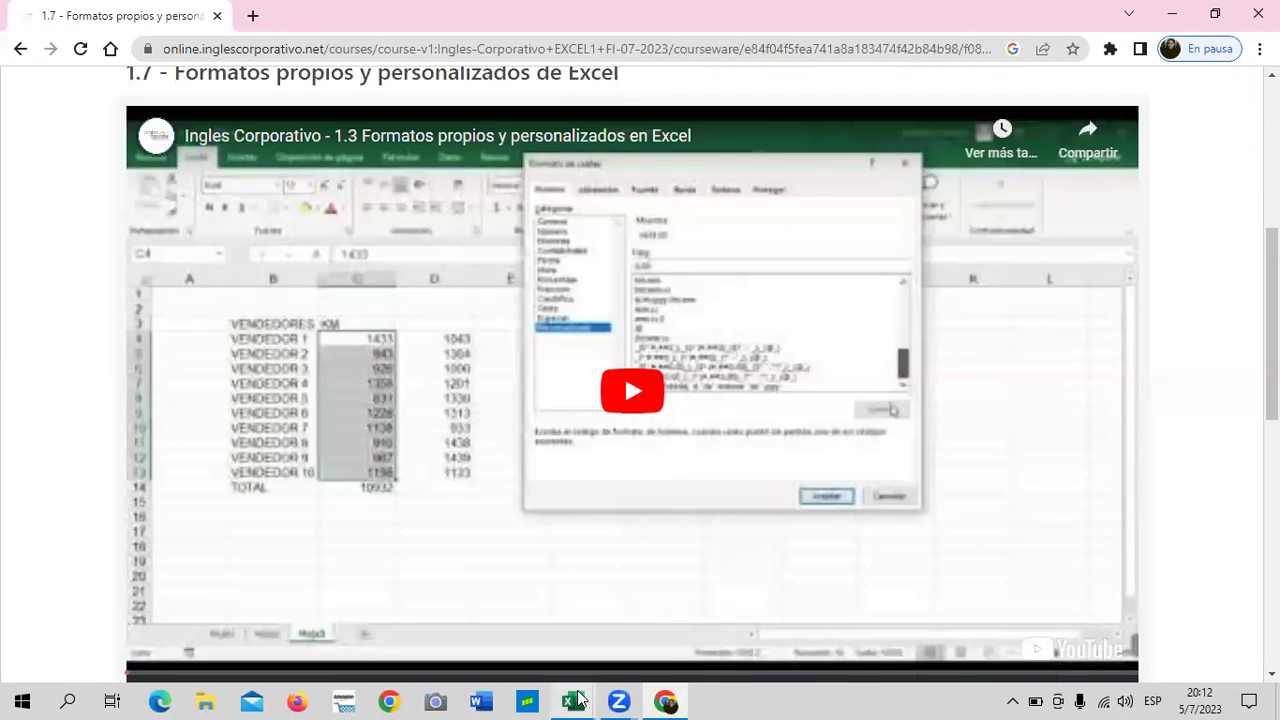
mouse_move(575, 698)
click(470, 600)
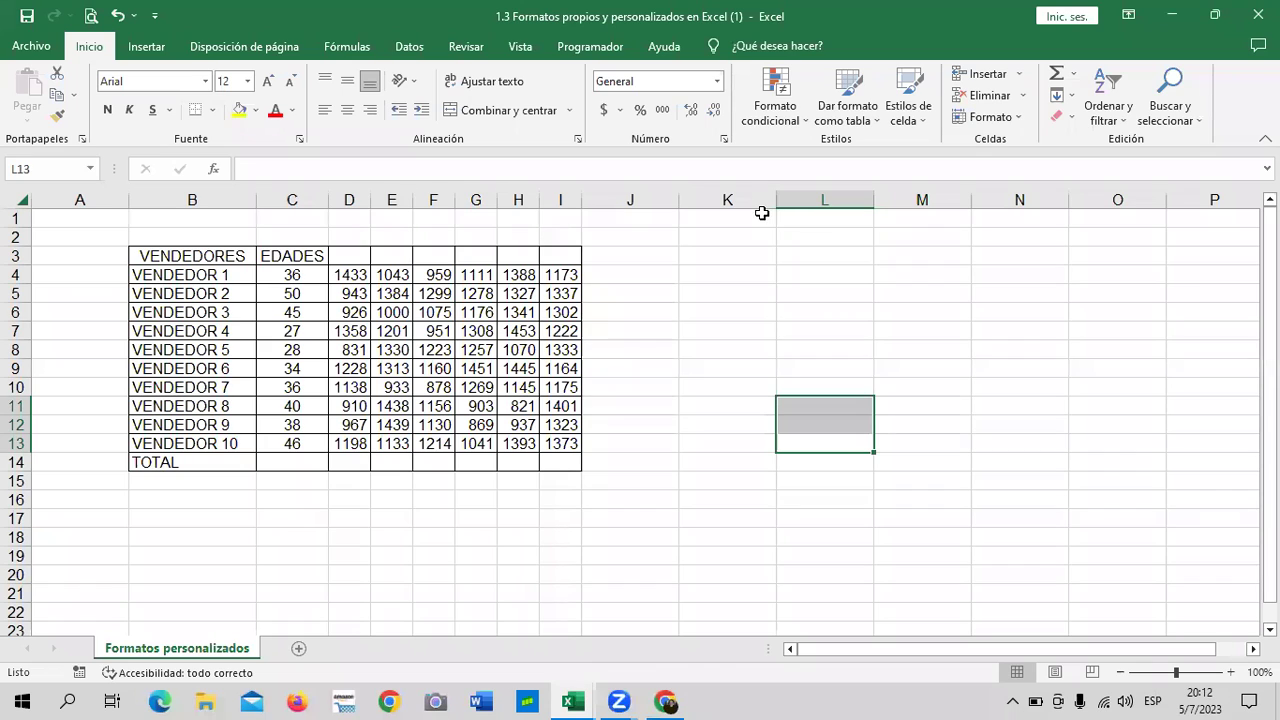
click(751, 346)
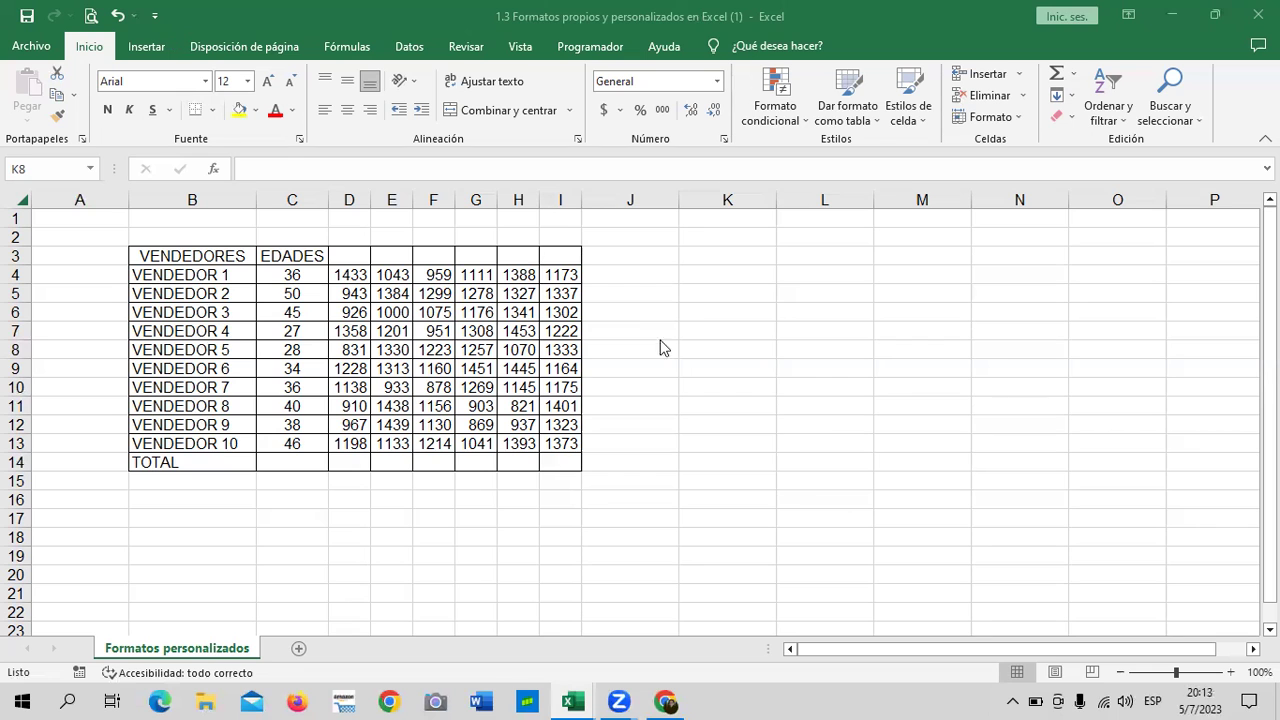
Open lesson 1.6 Objetivo de la lección to its Formato de celdas illustration, then return to Excel.
click(665, 701)
scroll(640, 450, up, 4)
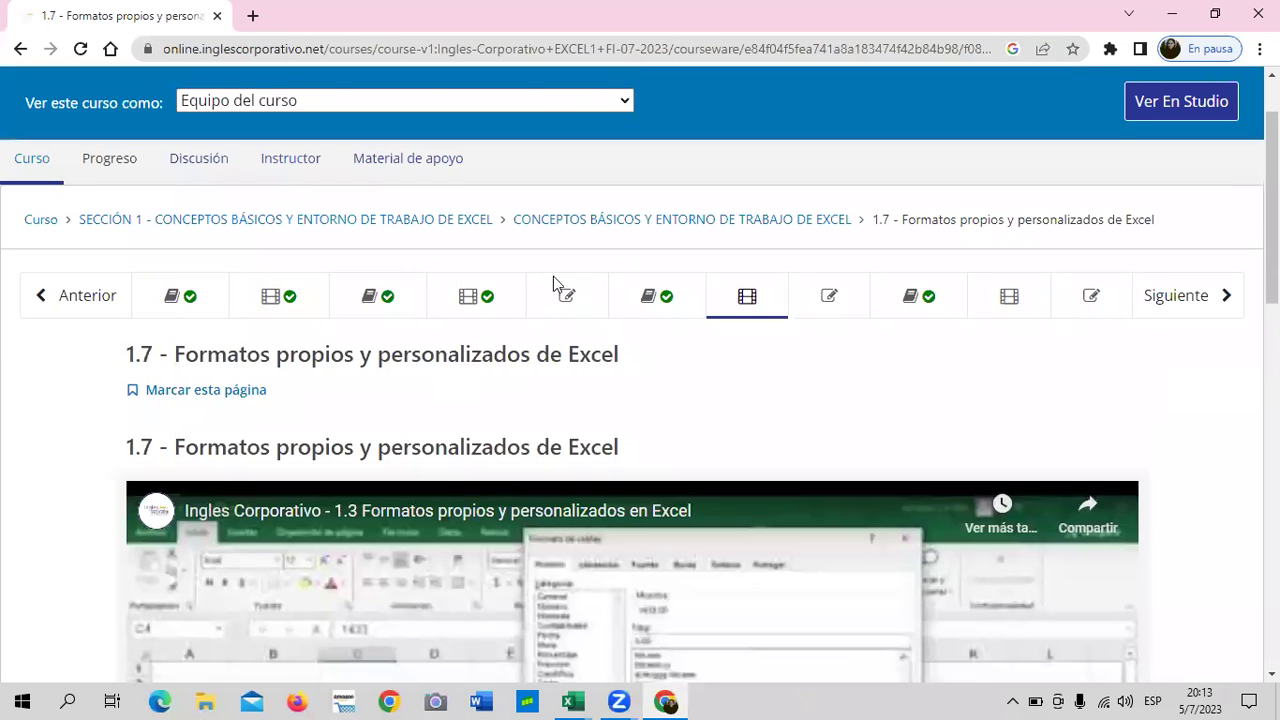
click(689, 305)
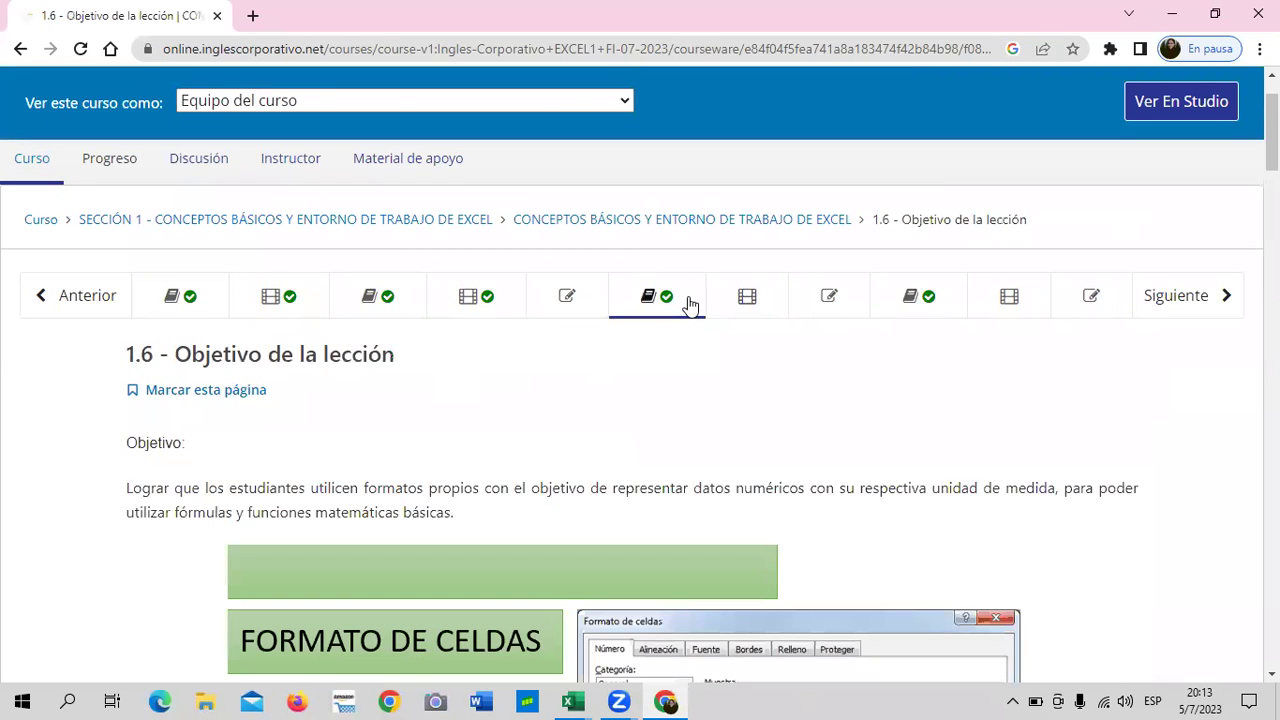
scroll(688, 303, down, 5)
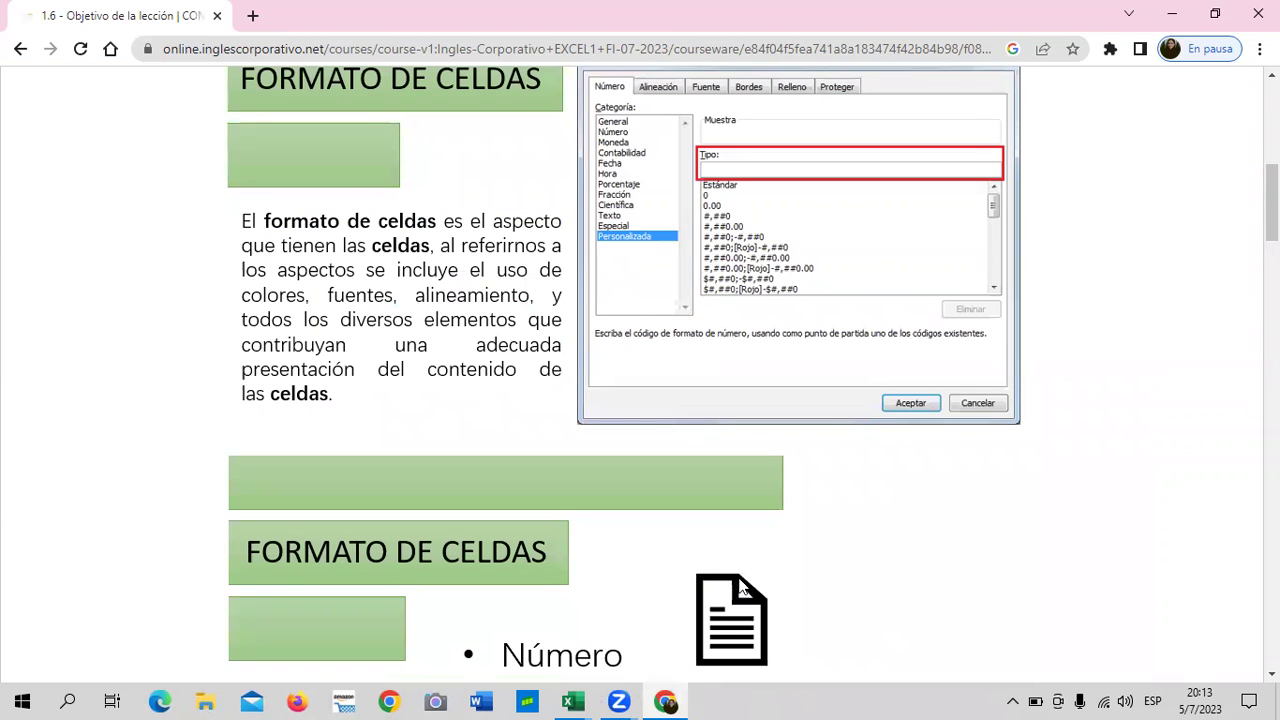
mouse_move(573, 701)
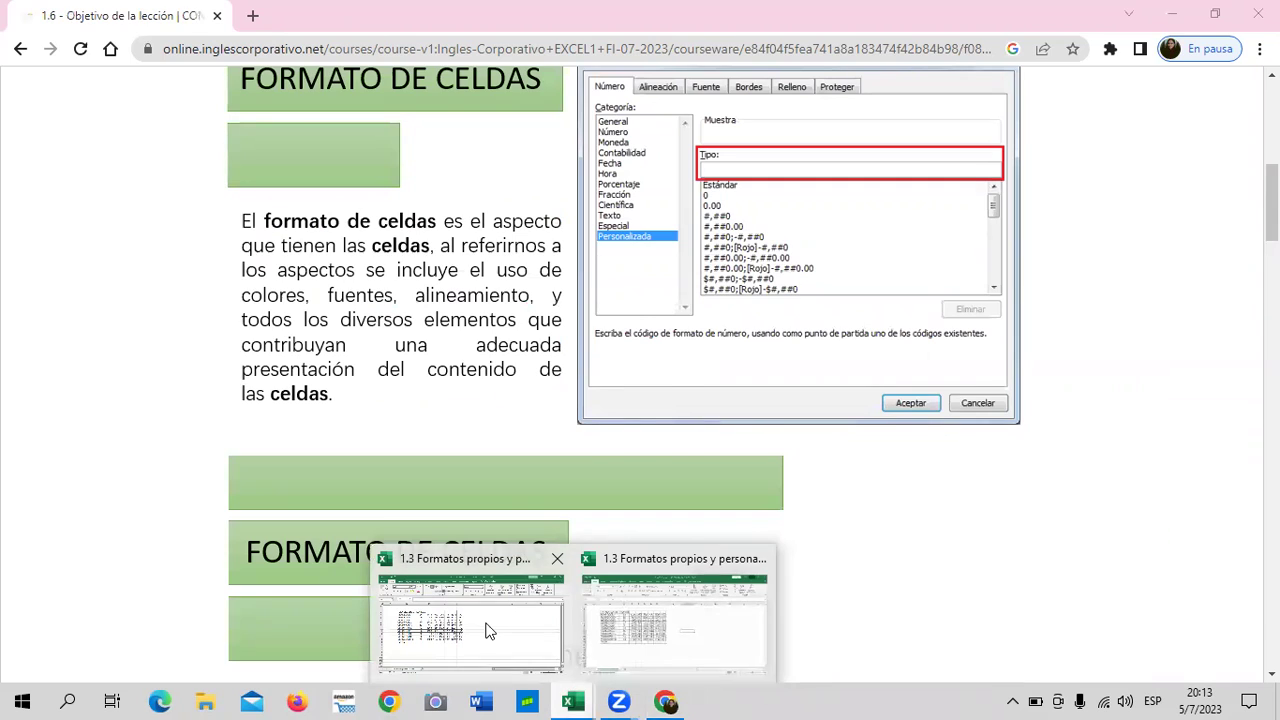
click(486, 629)
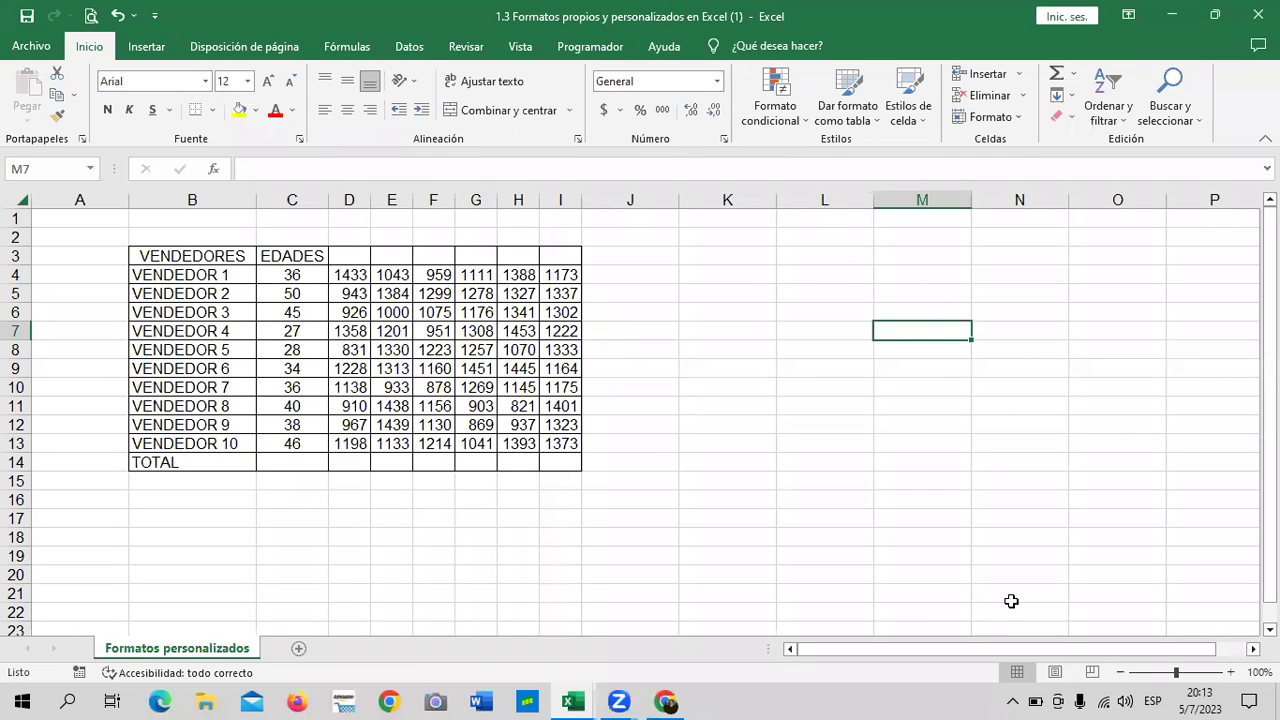
Open Formato de celdas with Ctrl+1, move it aside, and view the Número category.
key(ctrl+1)
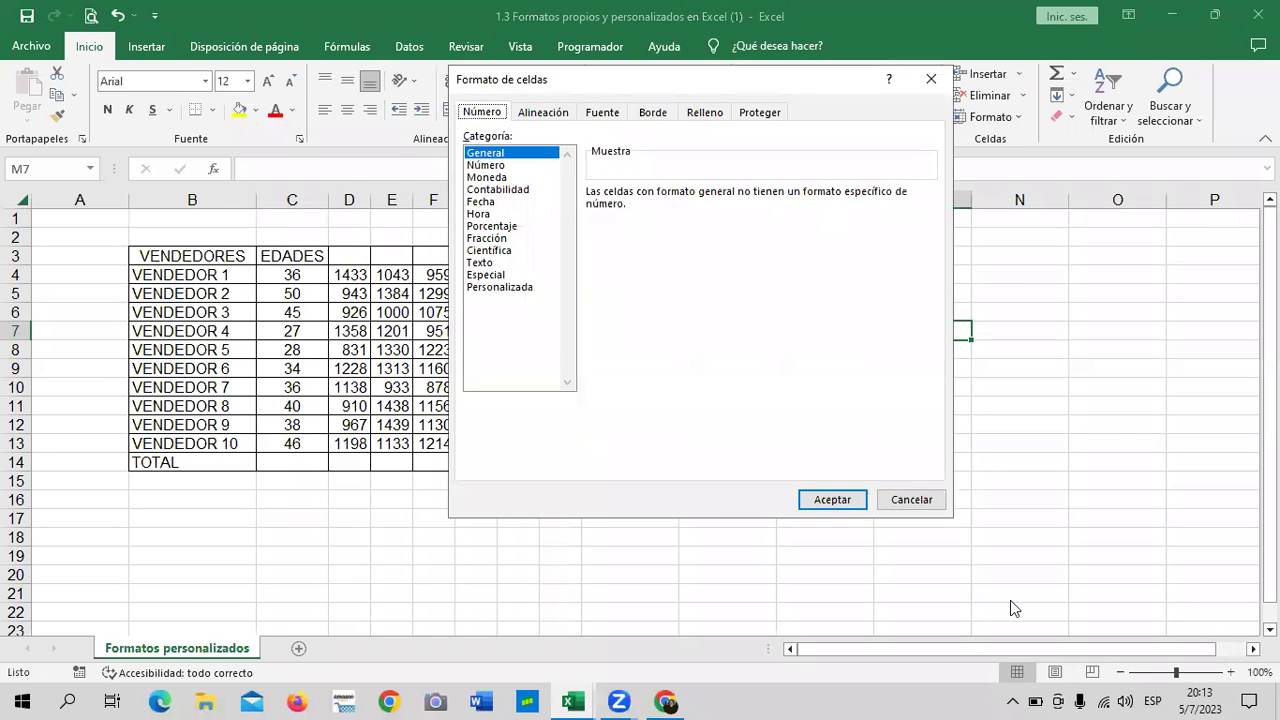
drag(832, 84, 879, 131)
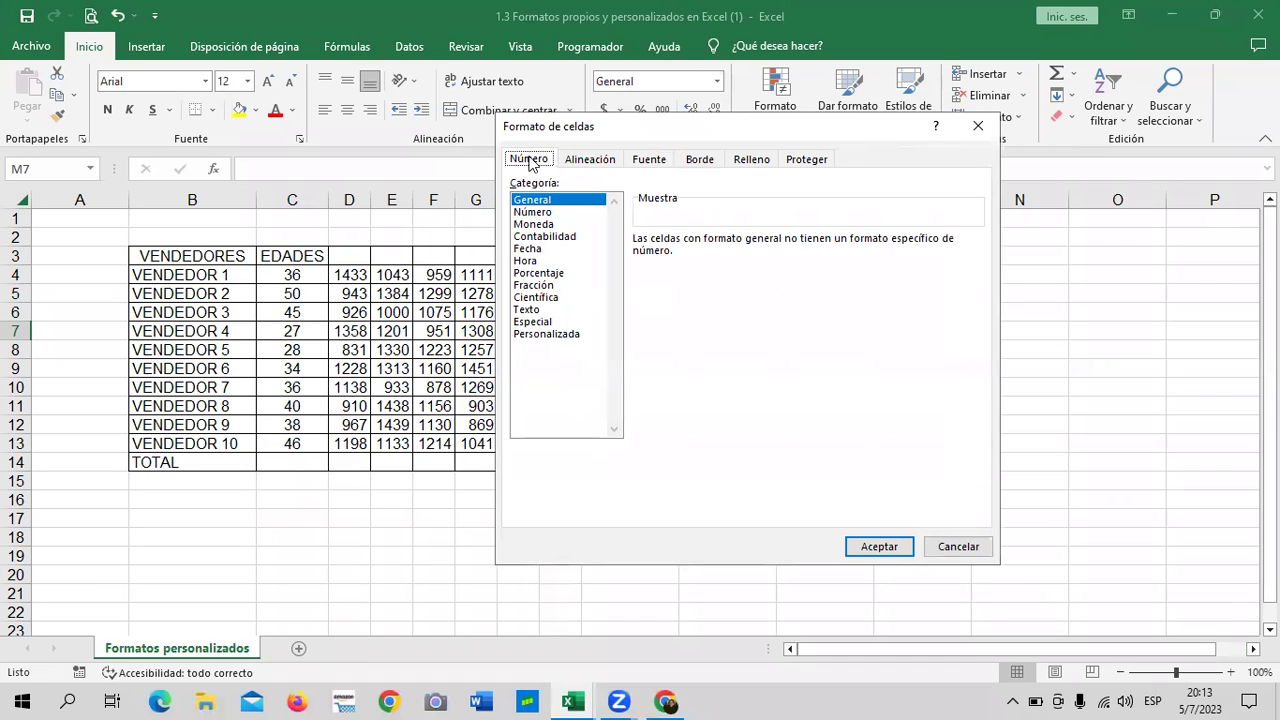
click(575, 204)
drag(777, 133, 843, 139)
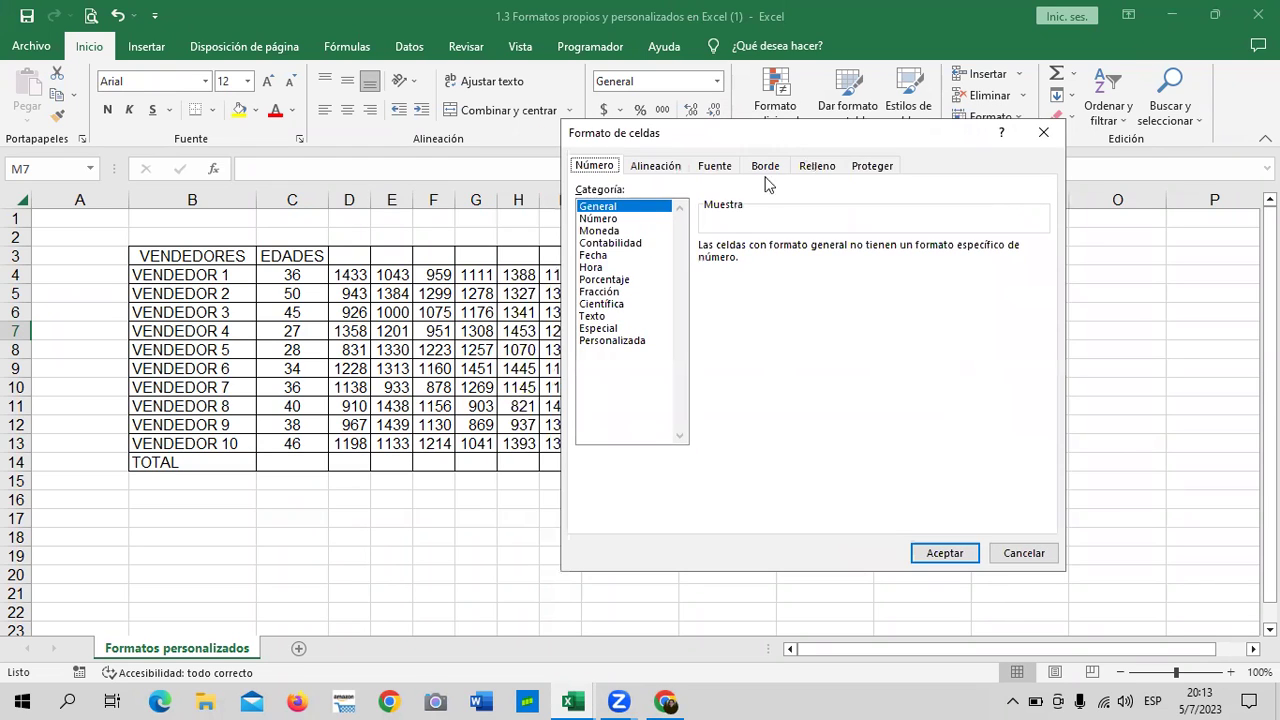
click(603, 220)
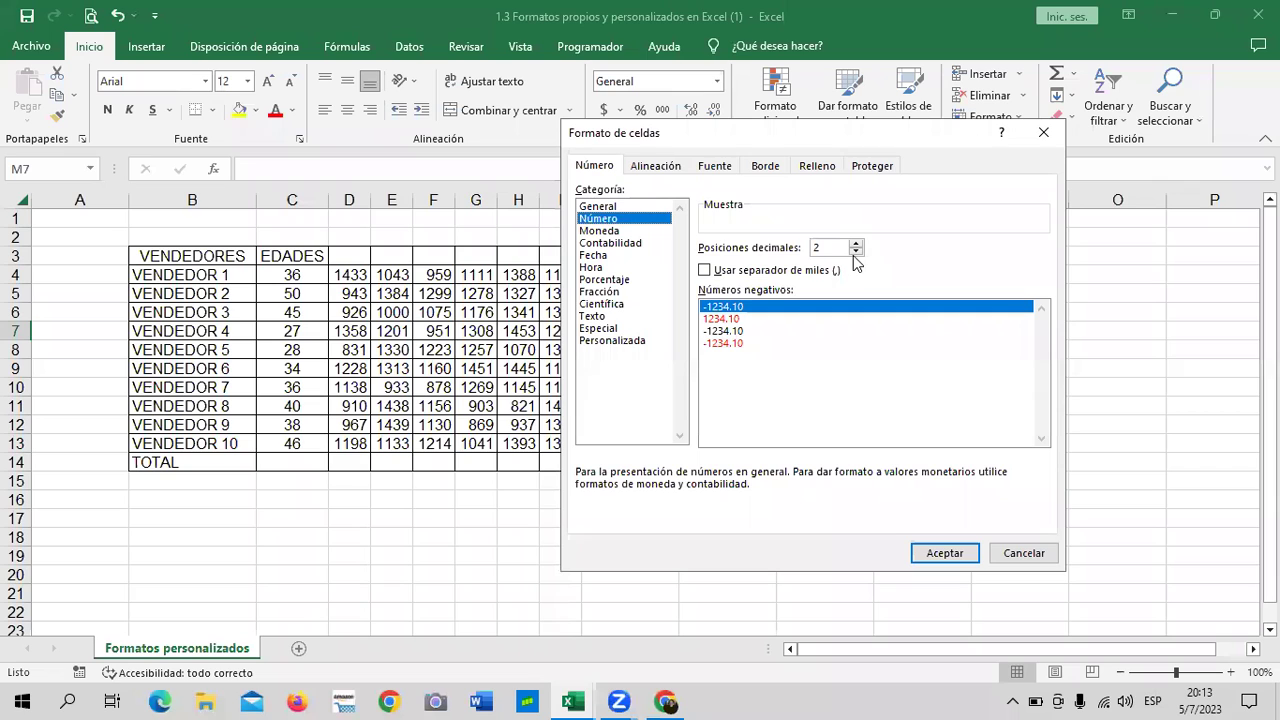
View the Moneda category and browse its currency symbol list, keeping $.
click(607, 233)
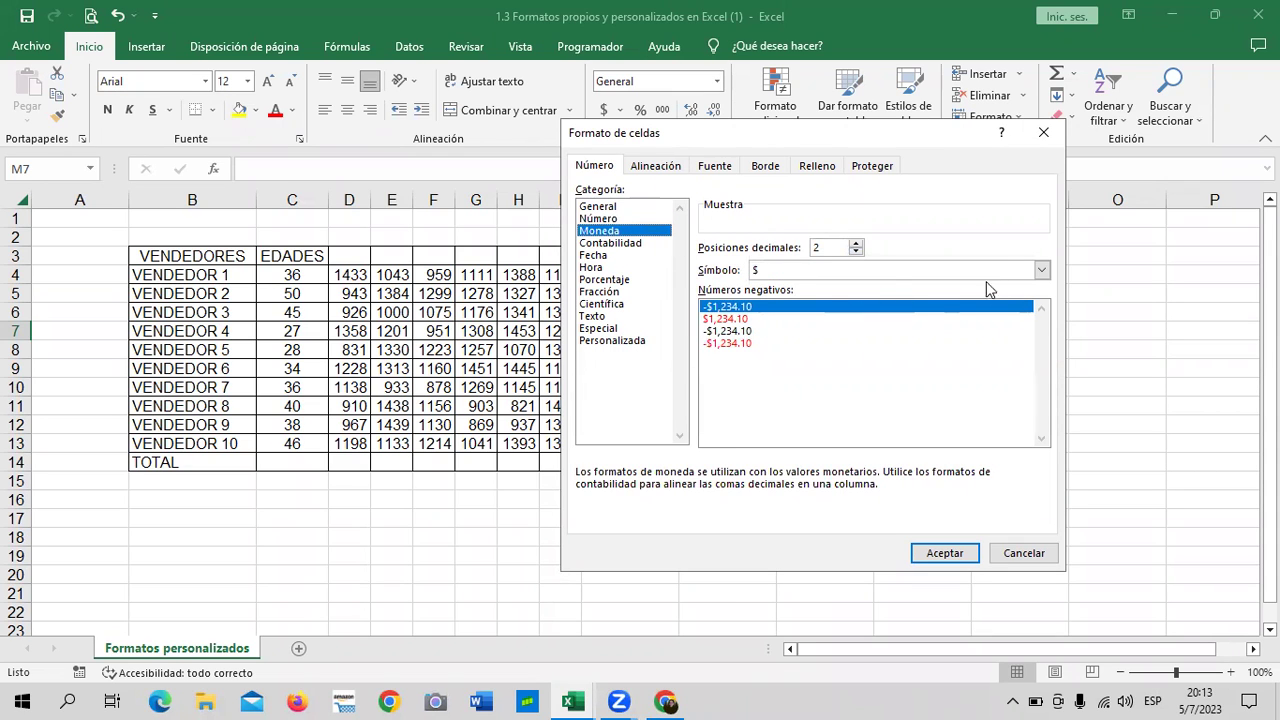
click(1041, 270)
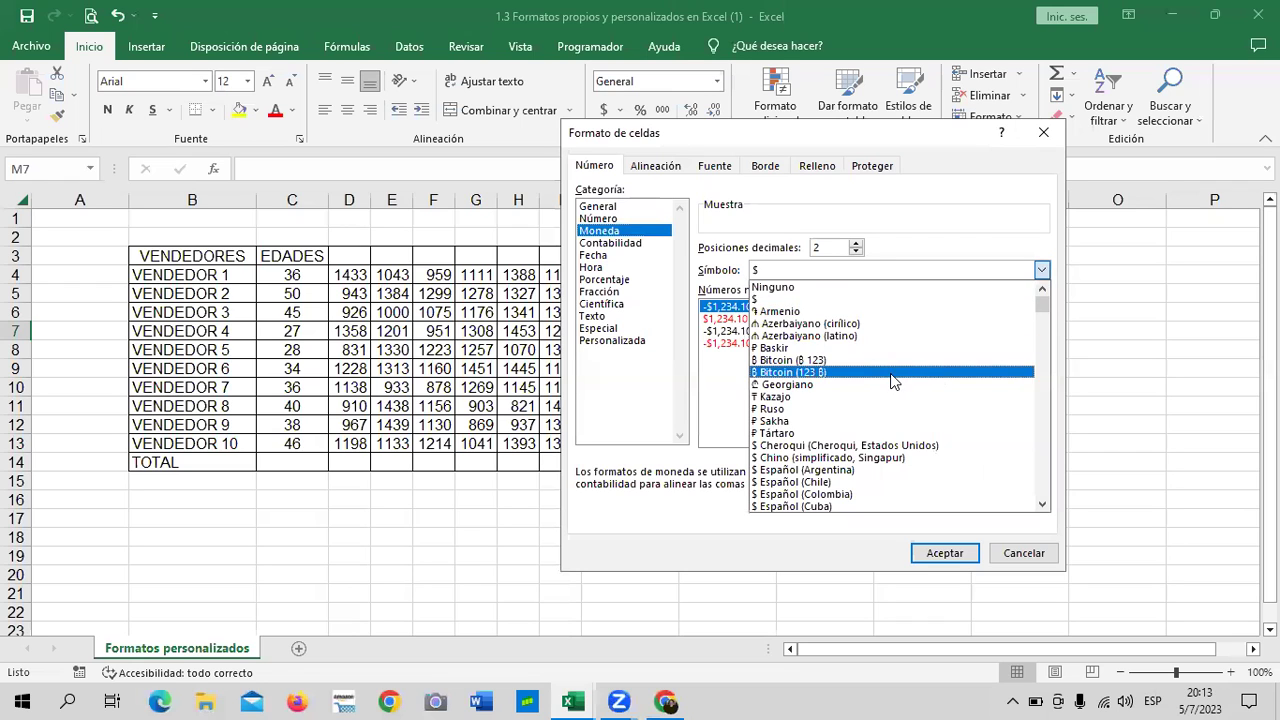
scroll(893, 380, down, 2)
scroll(893, 380, down, 5)
scroll(893, 380, down, 5)
scroll(893, 380, down, 4)
scroll(893, 378, down, 3)
scroll(893, 378, down, 2)
scroll(893, 378, down, 4)
scroll(893, 378, down, 2)
scroll(893, 378, down, 2)
scroll(893, 378, down, 2)
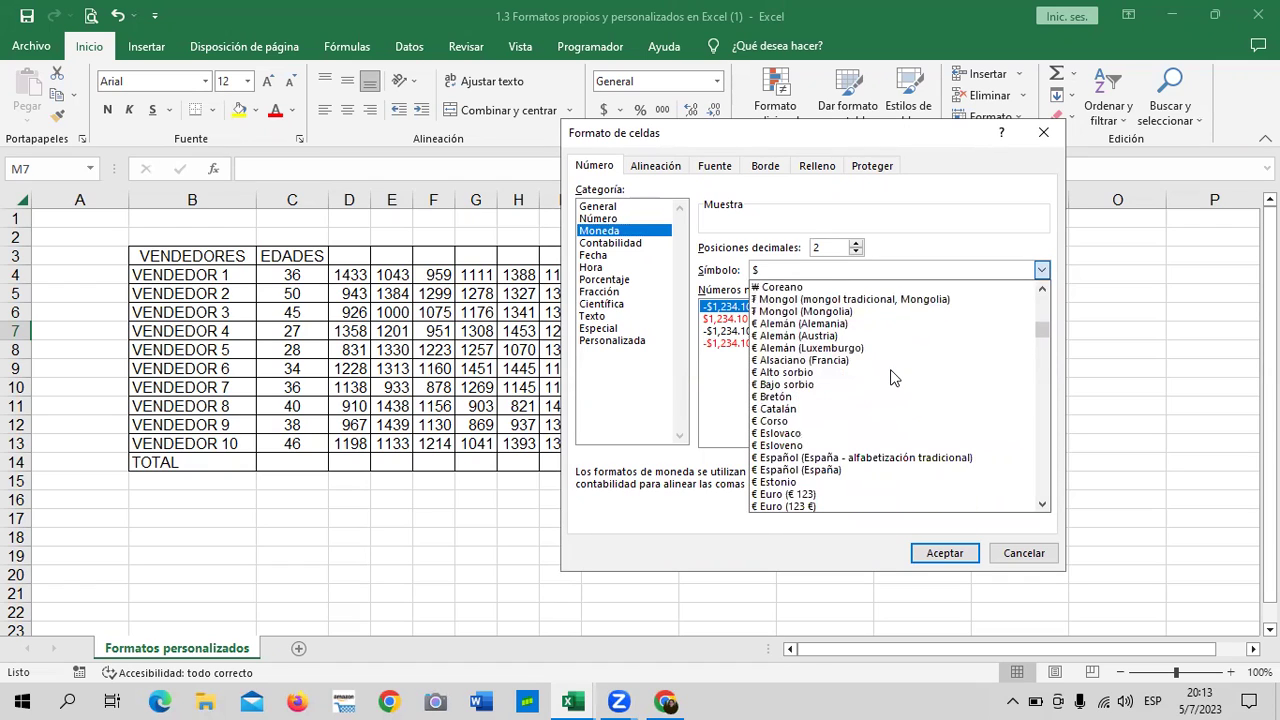
click(952, 240)
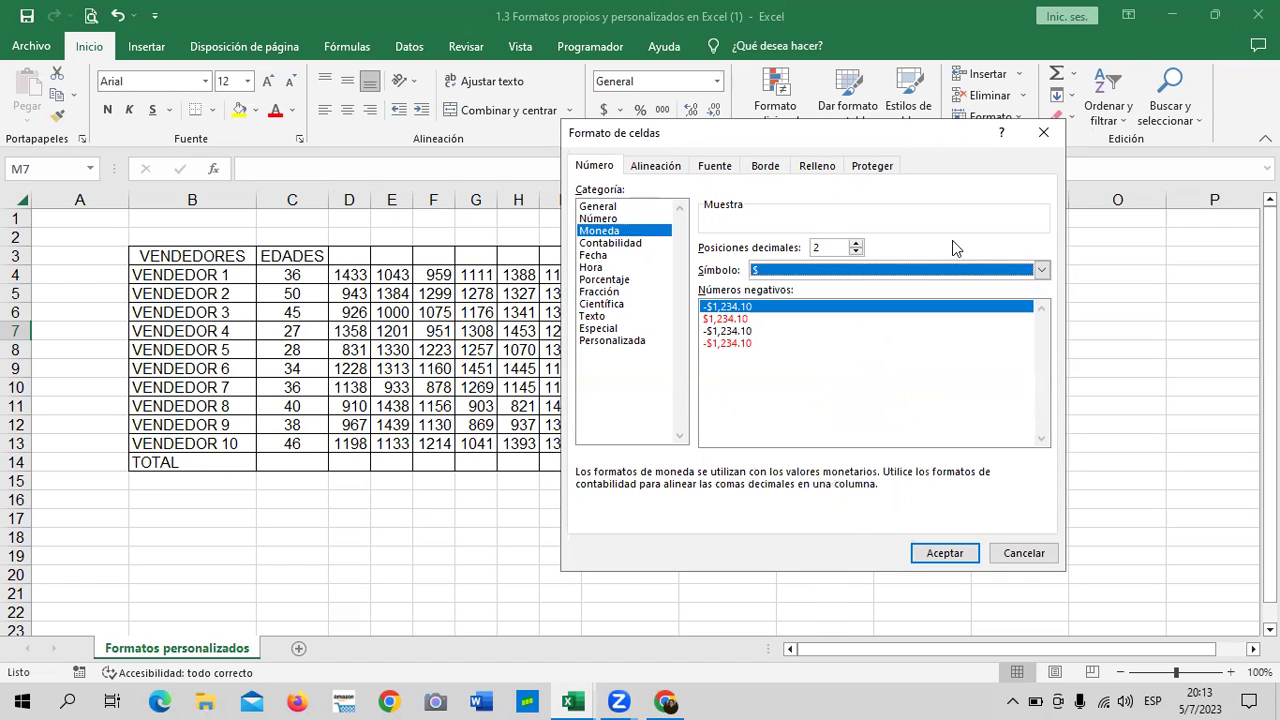
Check the Contabilidad category's symbol list, keeping $, then show the Fecha date types.
click(618, 243)
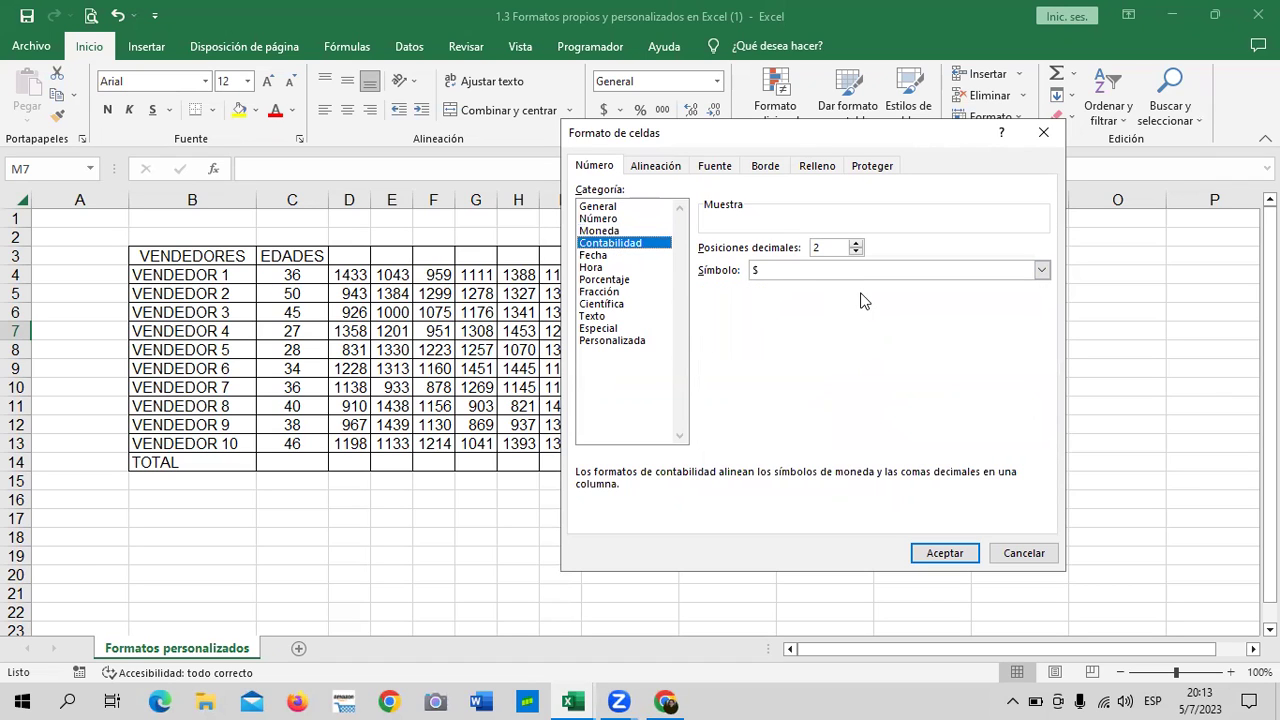
click(1027, 272)
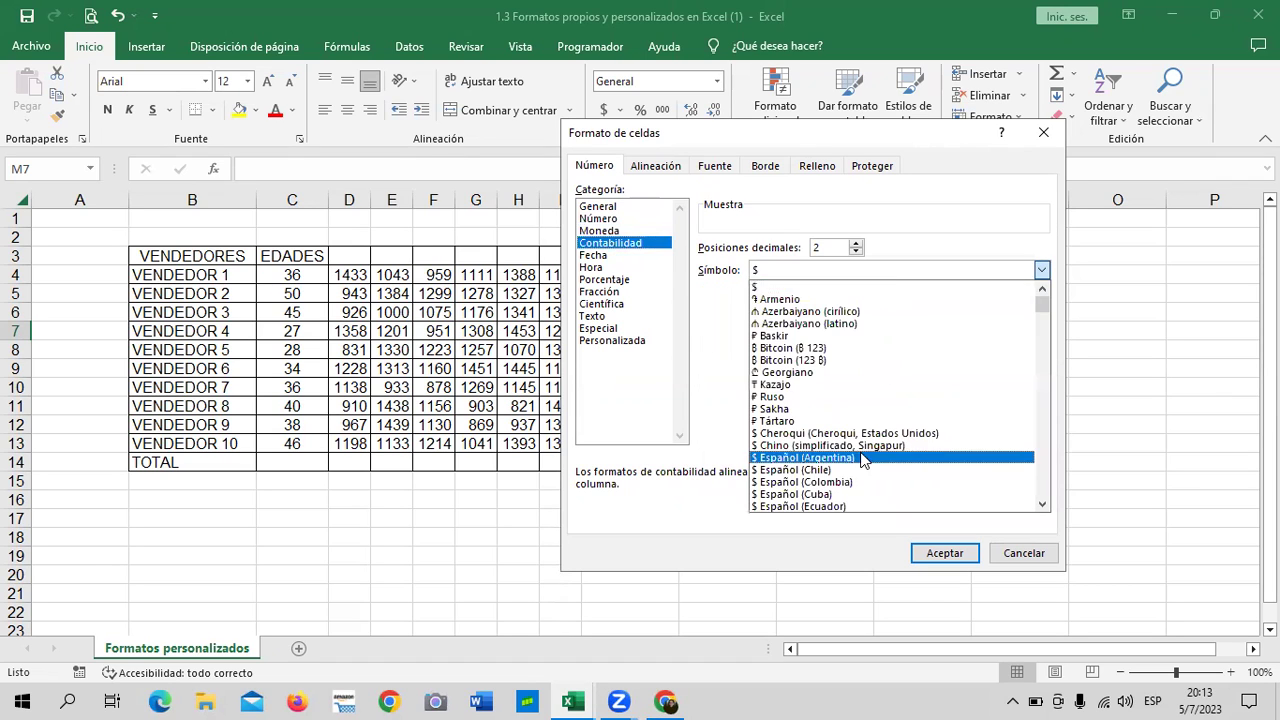
click(966, 249)
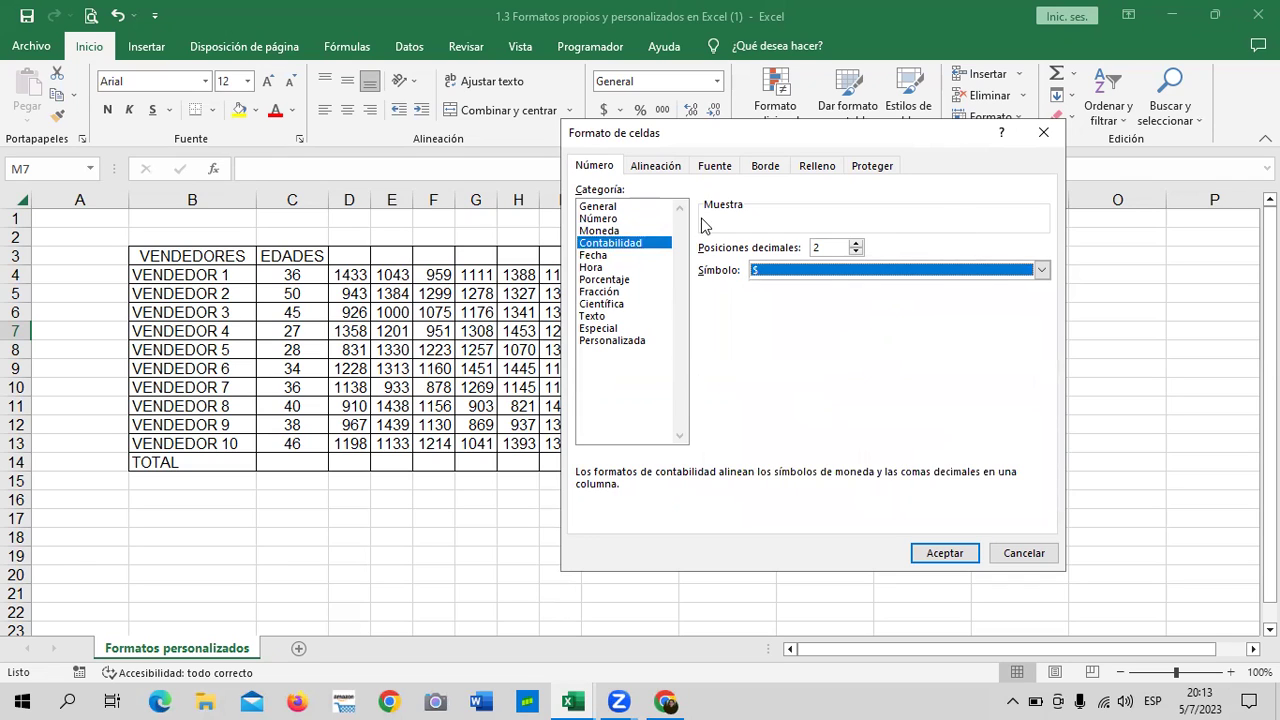
click(596, 257)
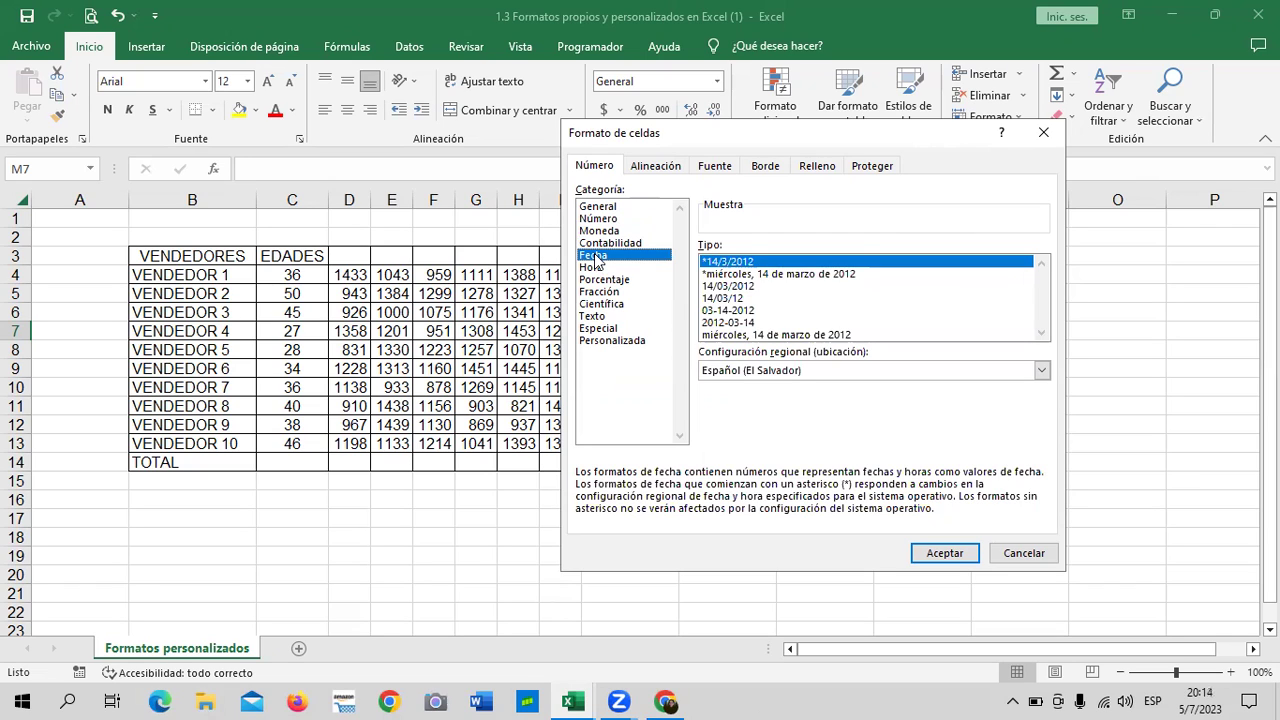
Sample Fecha types (14/03/2012, 03-14-2012, 2012-03-14, long date) and Hora types 01:30:55 p. m., 13:30:55.
click(752, 276)
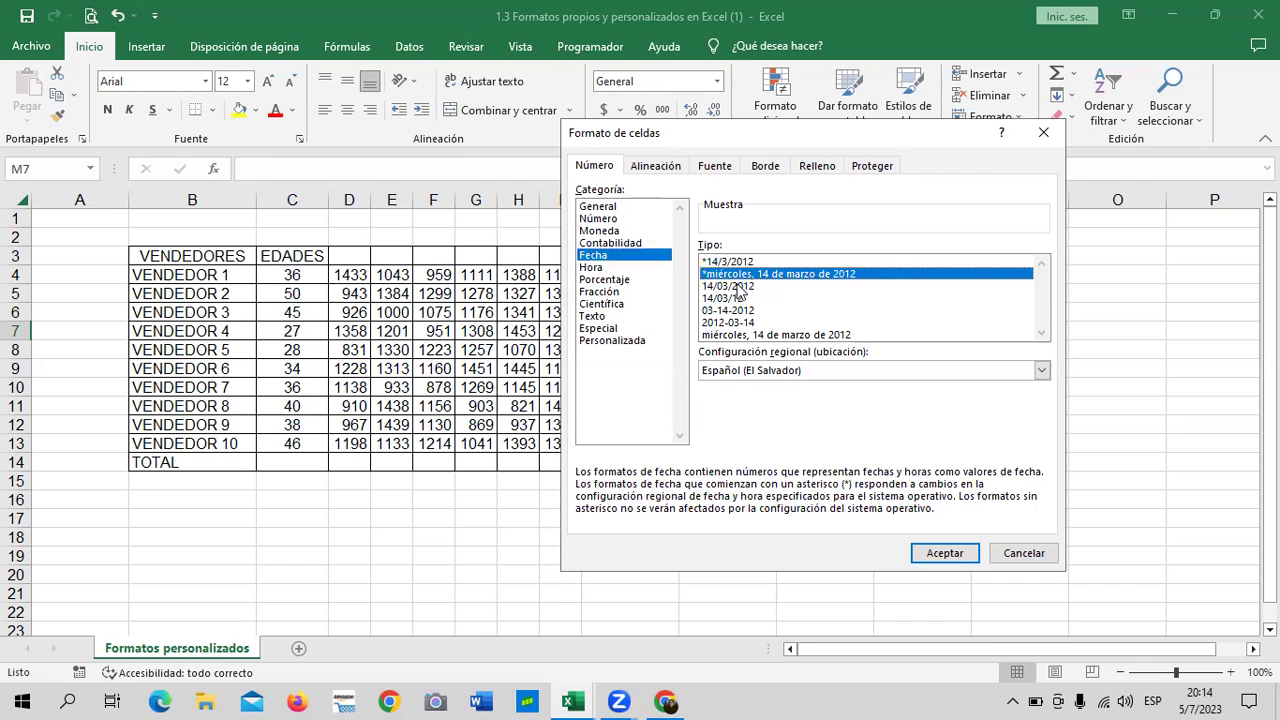
click(742, 287)
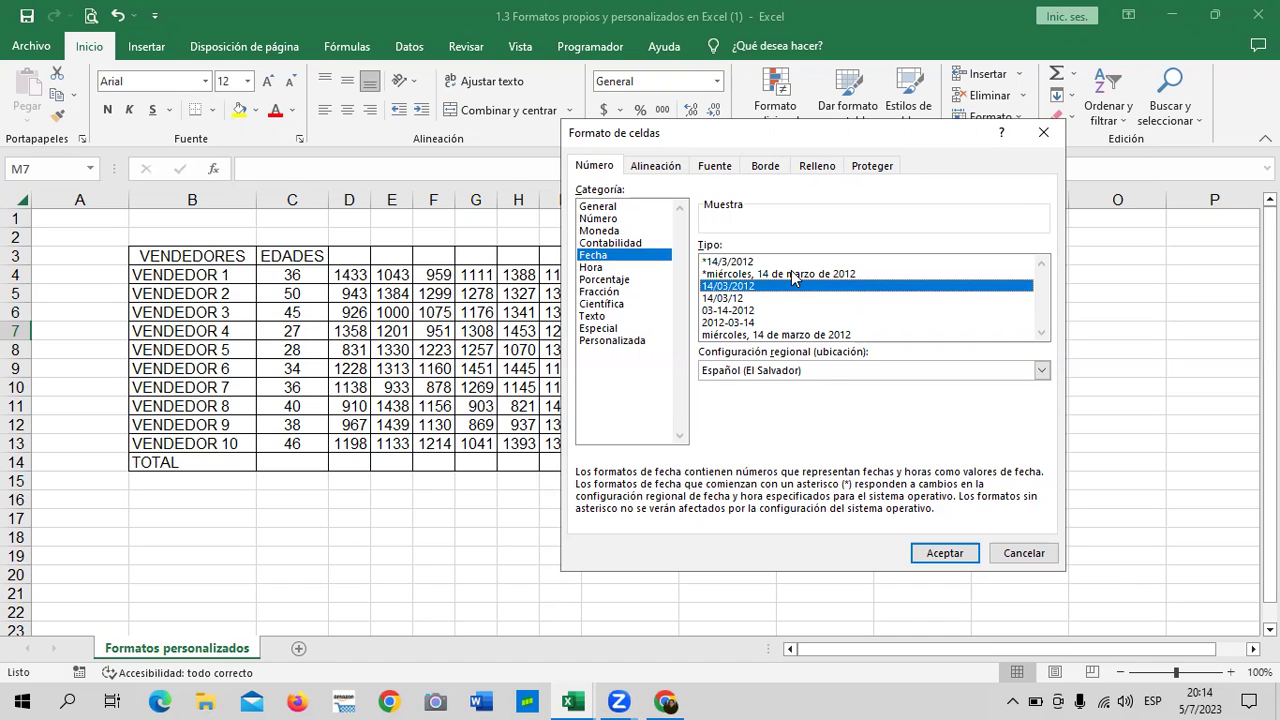
click(736, 311)
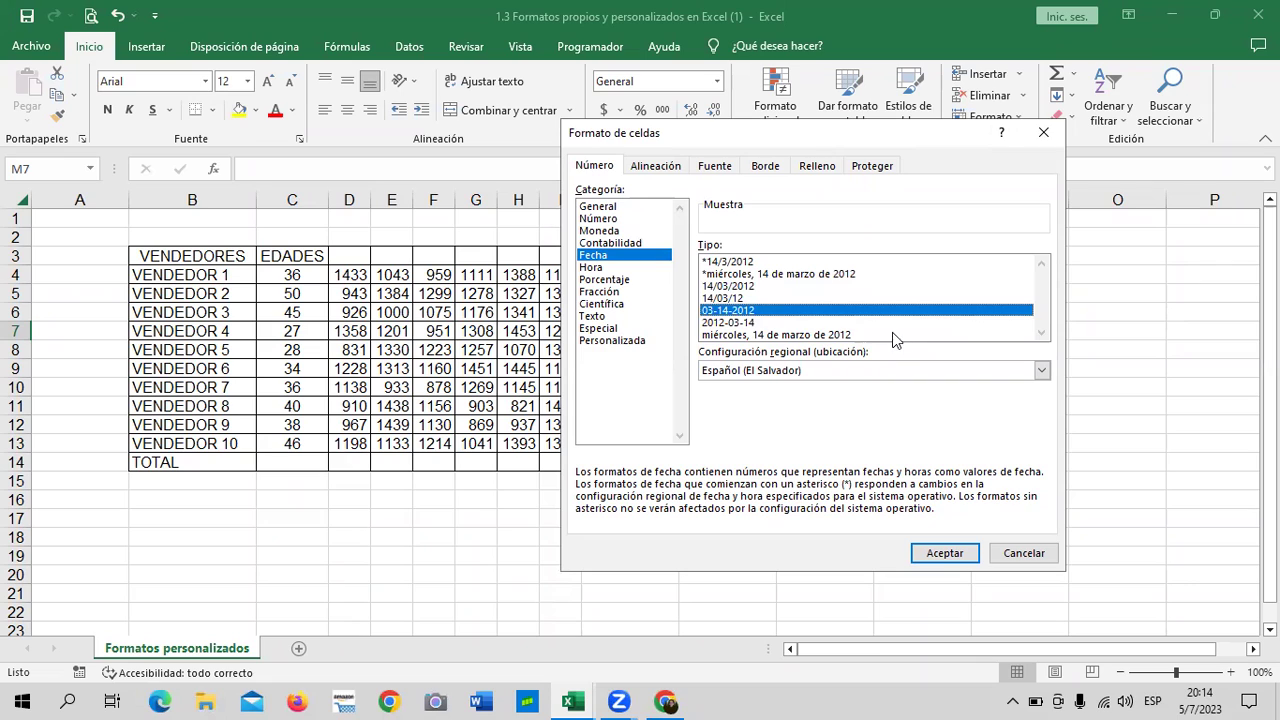
click(734, 322)
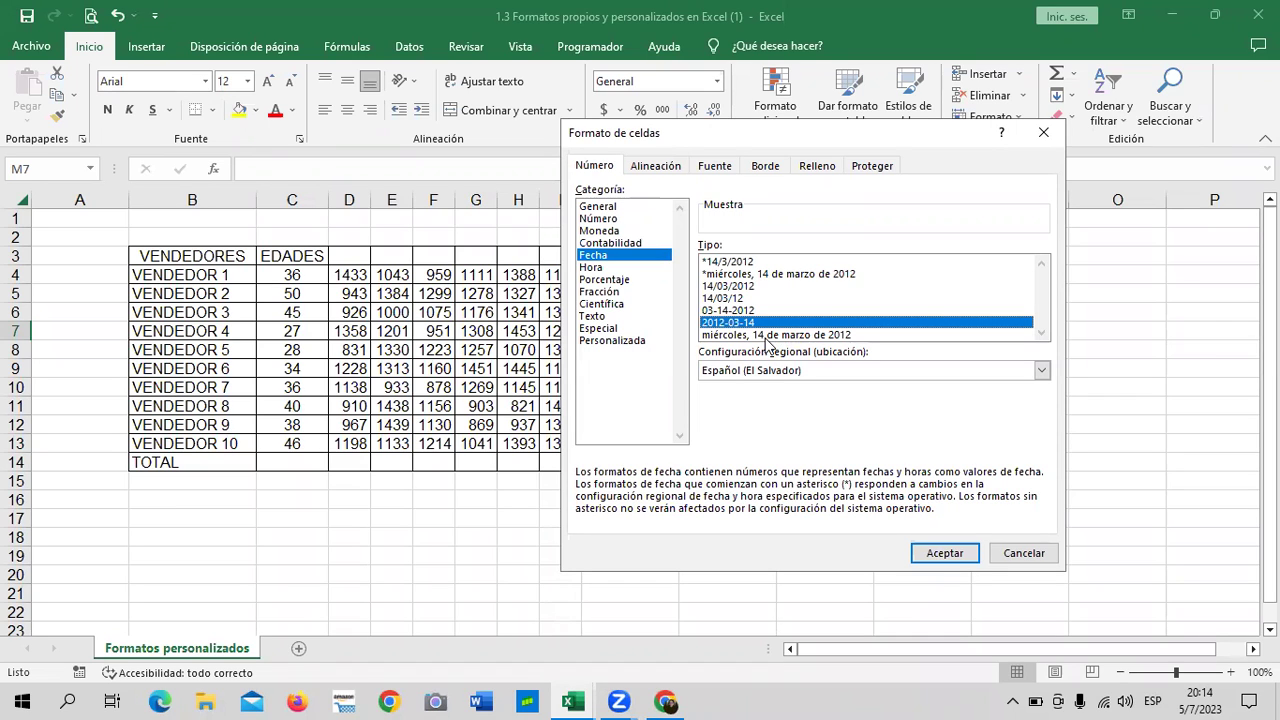
click(766, 336)
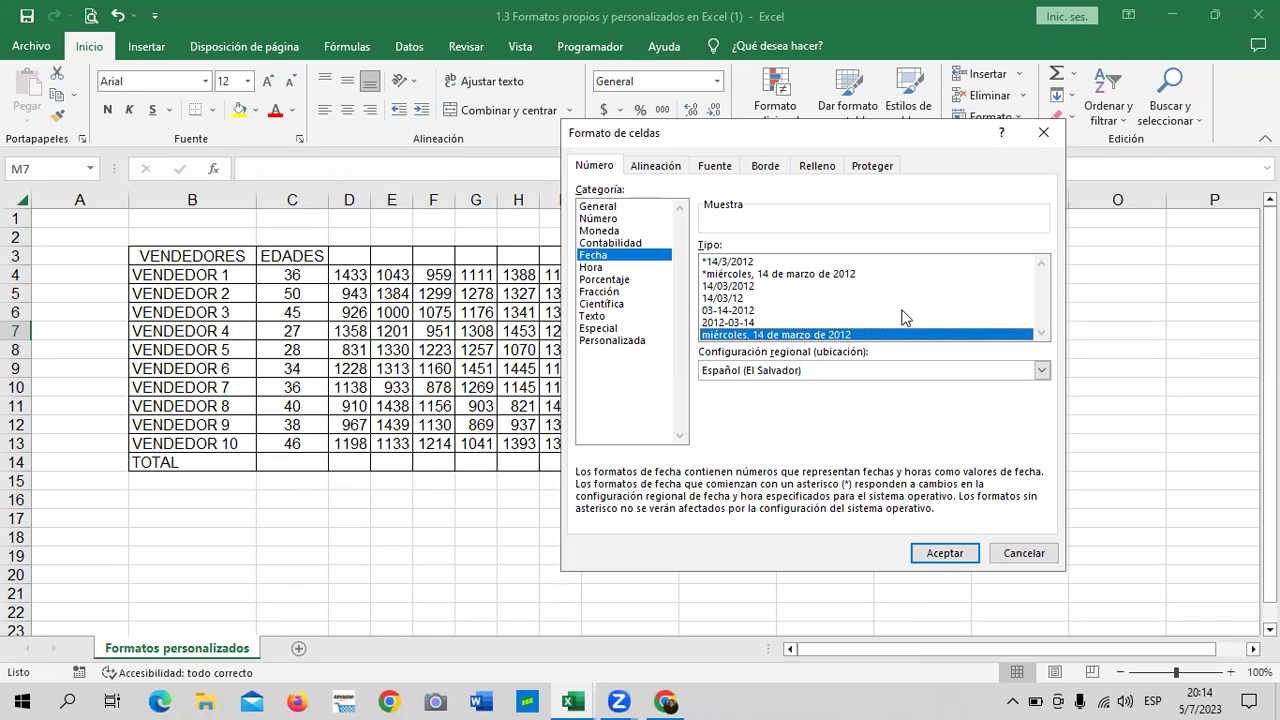
click(591, 269)
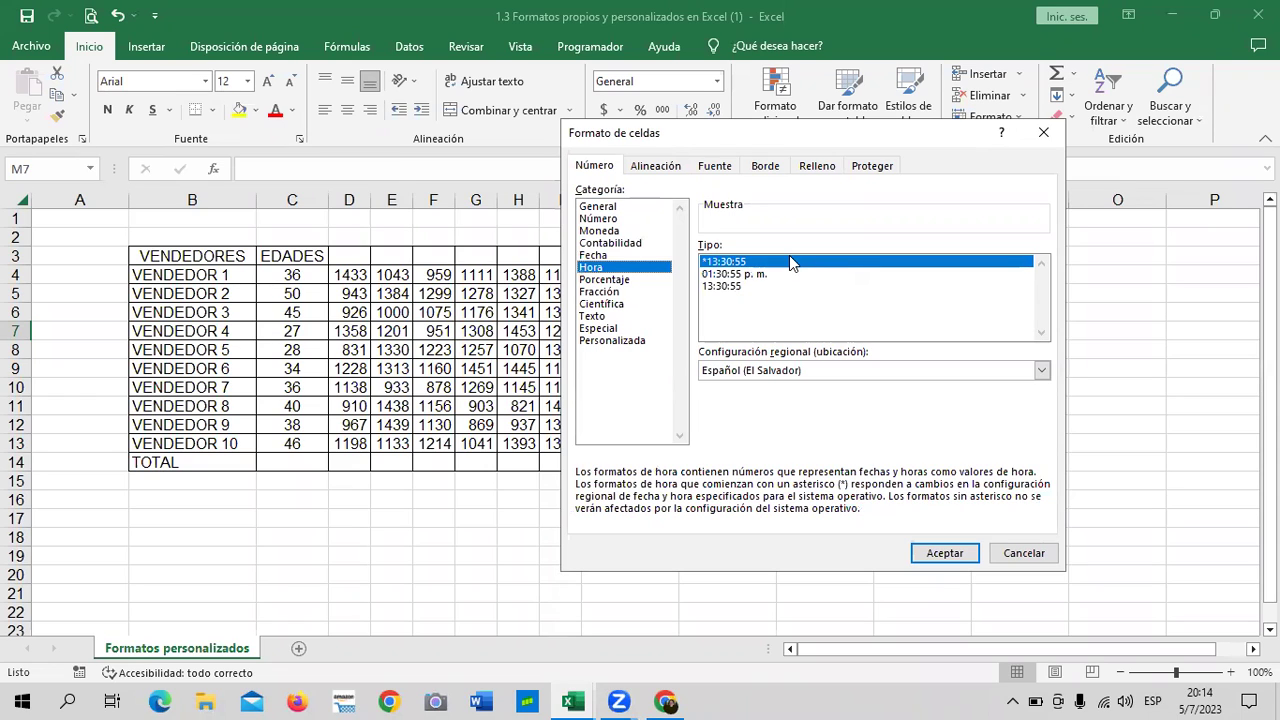
click(752, 274)
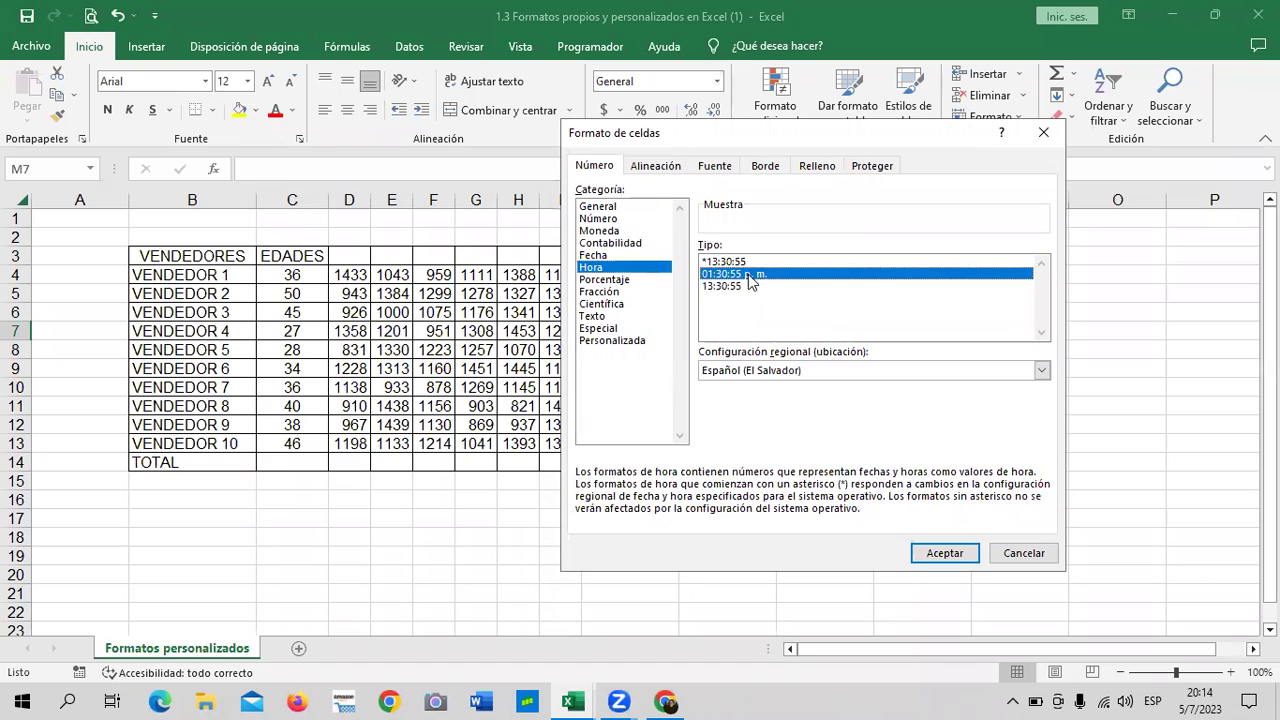
click(727, 288)
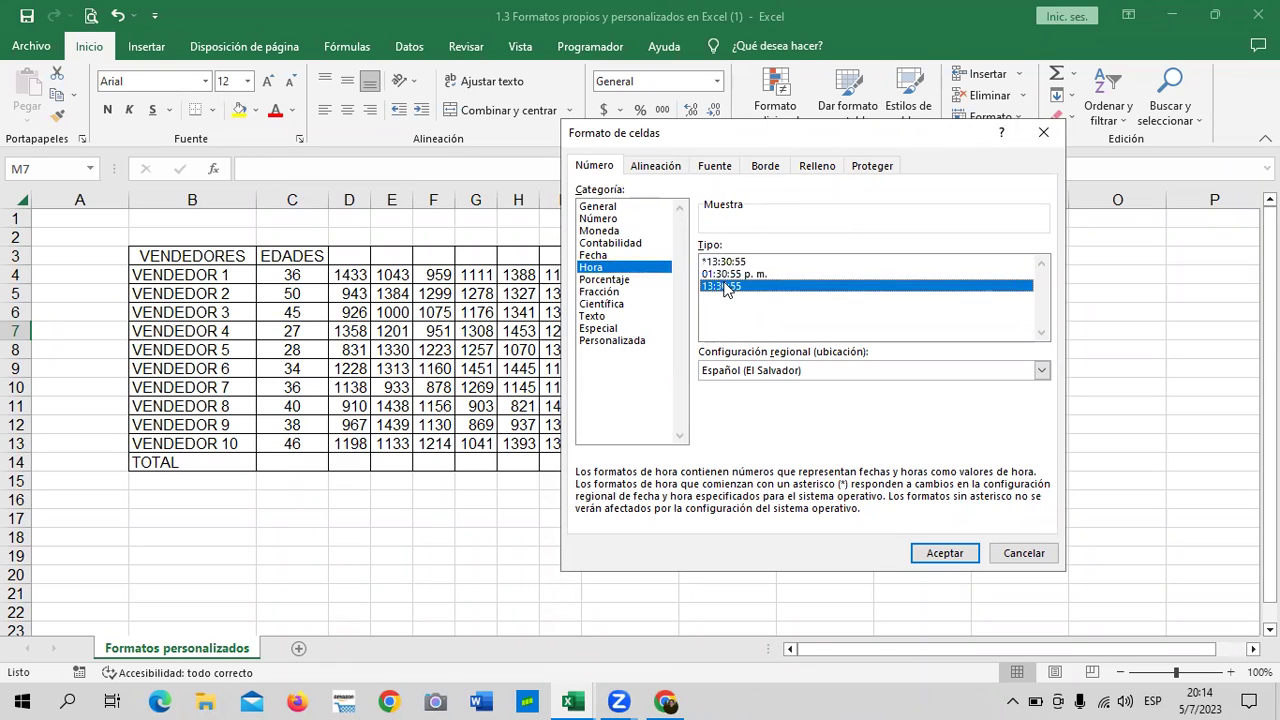
Review Porcentaje, Fracción, Científica, Texto, Especial and Personalizada categories, then close with Aceptar.
click(617, 280)
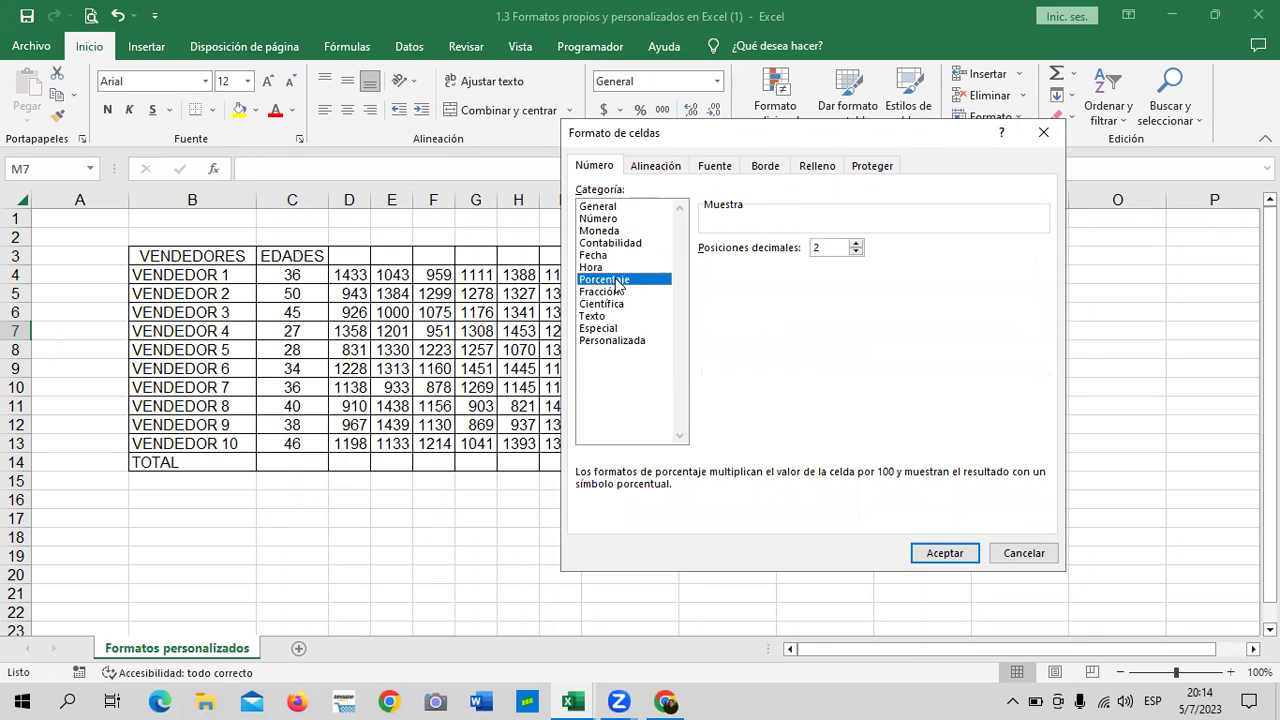
click(618, 294)
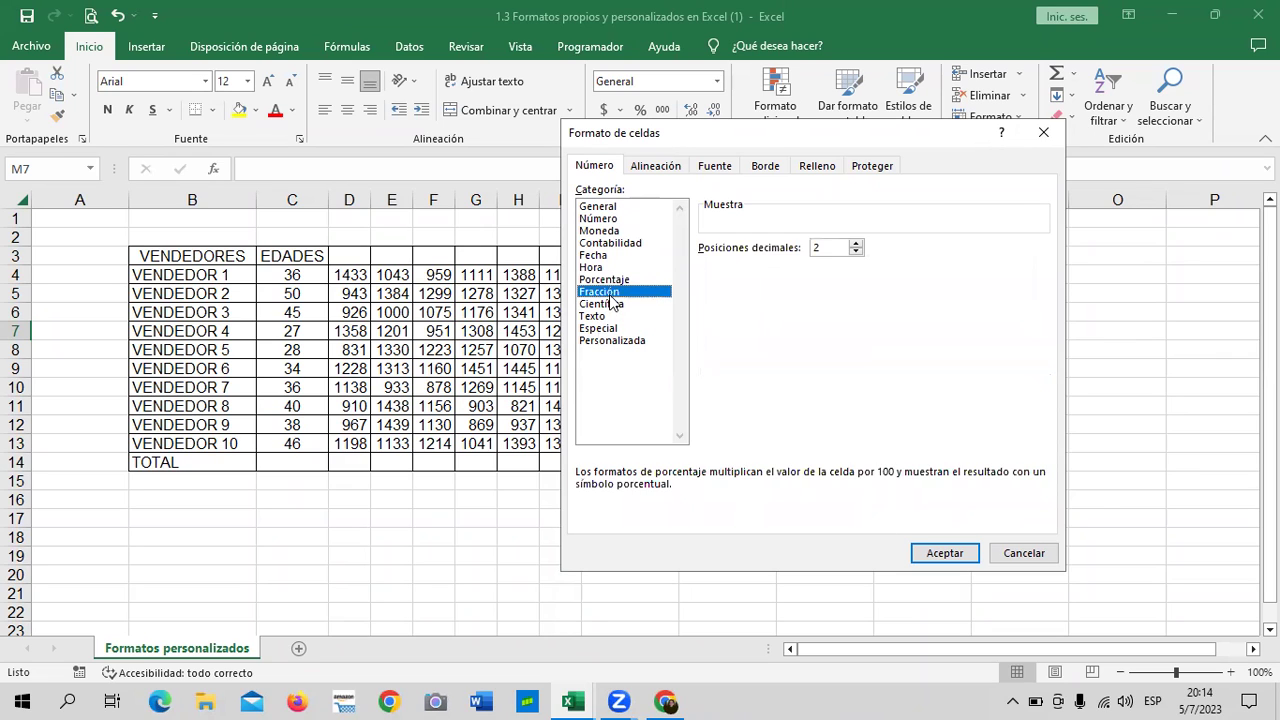
click(620, 305)
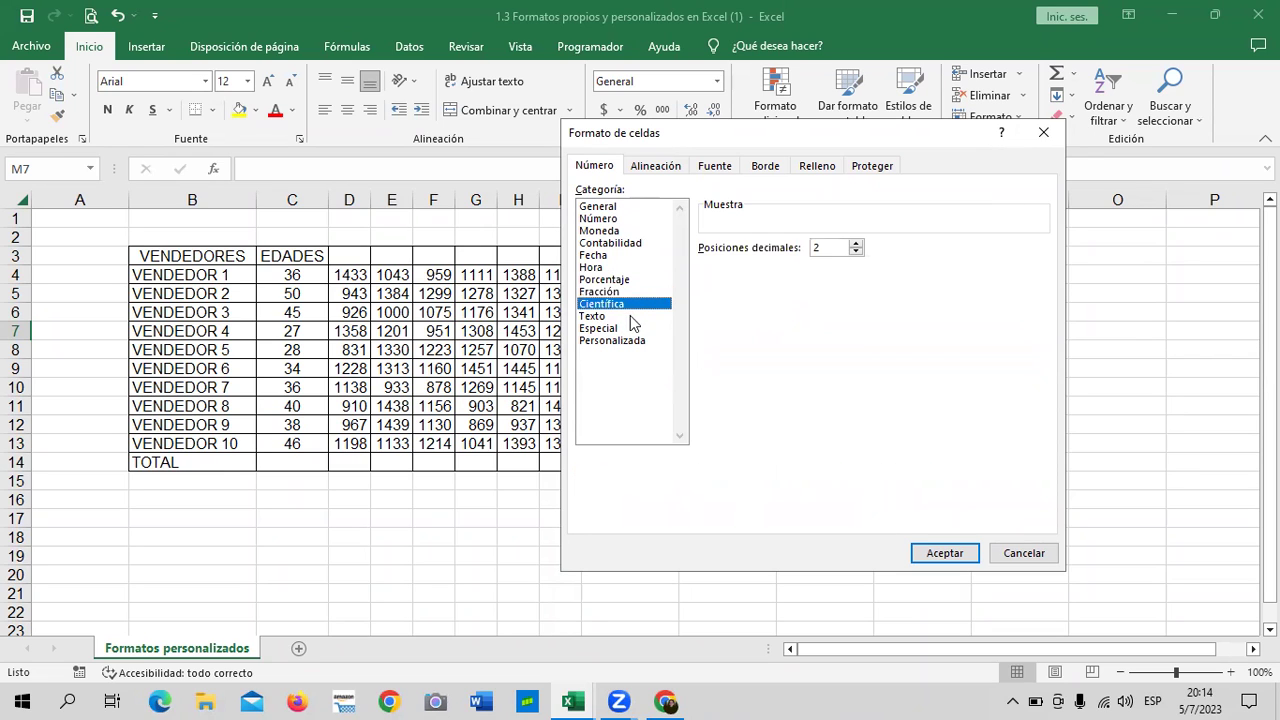
click(598, 318)
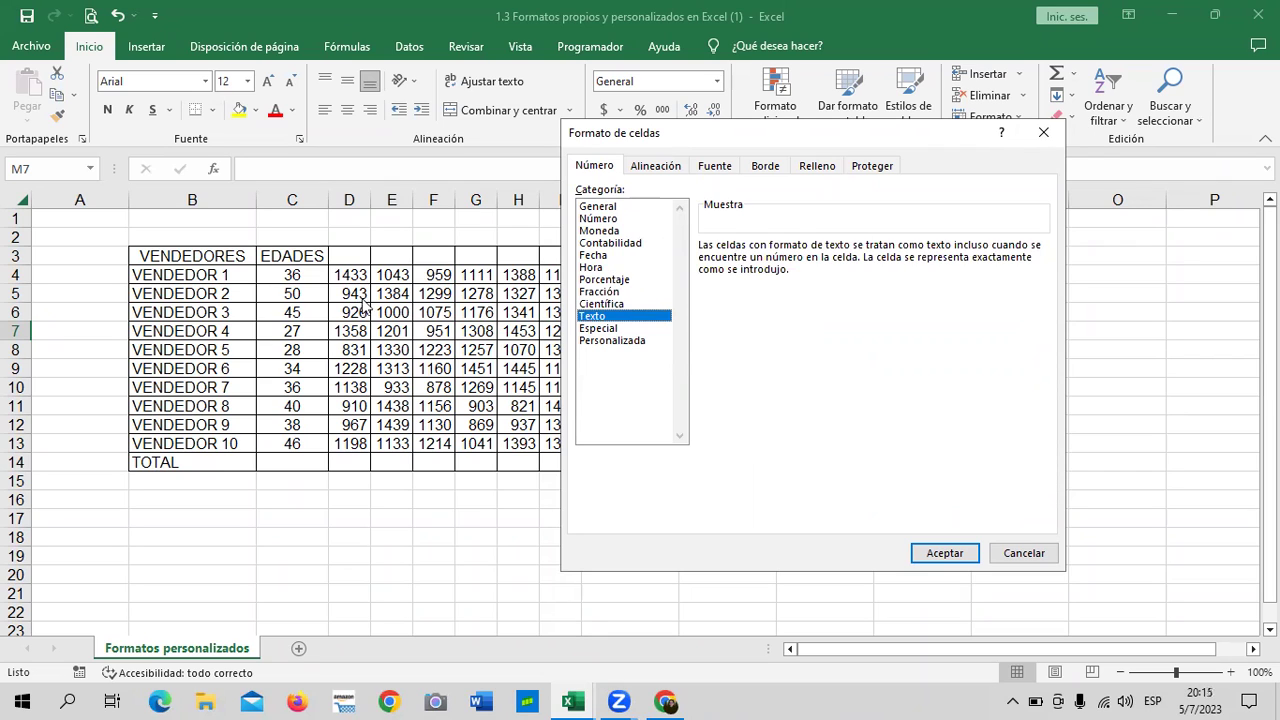
click(606, 330)
click(634, 342)
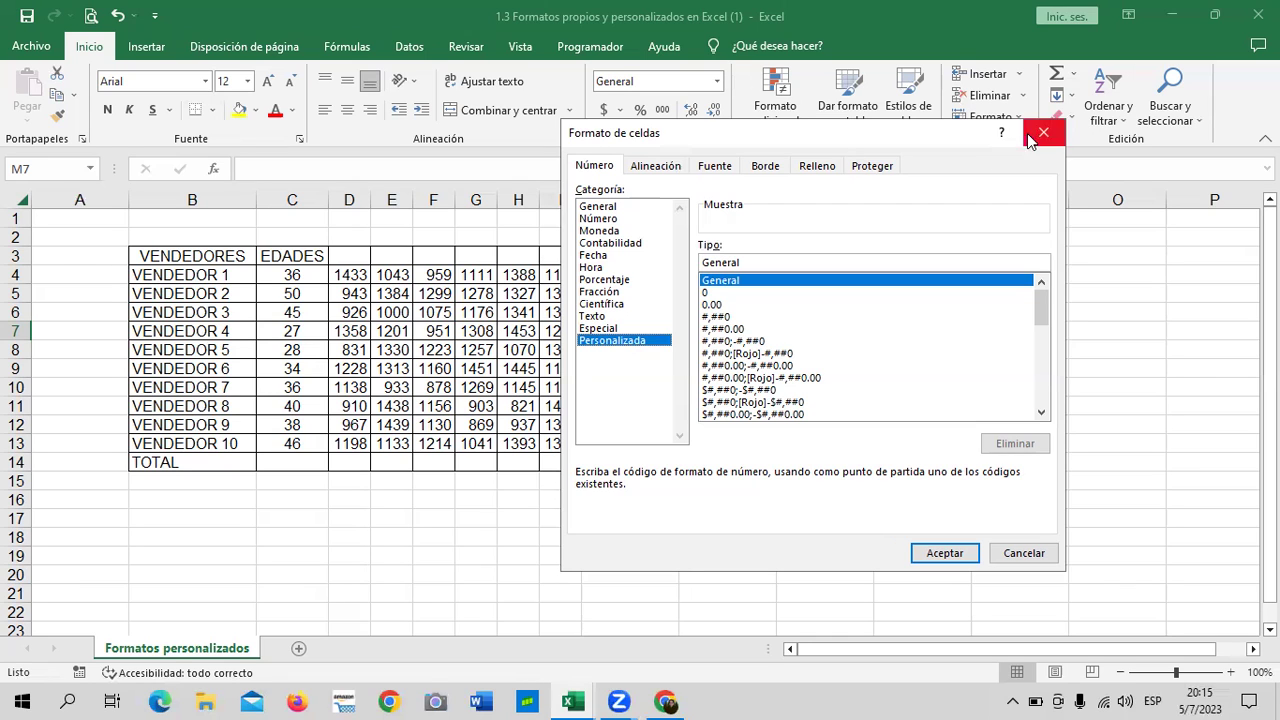
click(972, 553)
Add a new blank sheet, Hoja1, to the workbook.
click(814, 514)
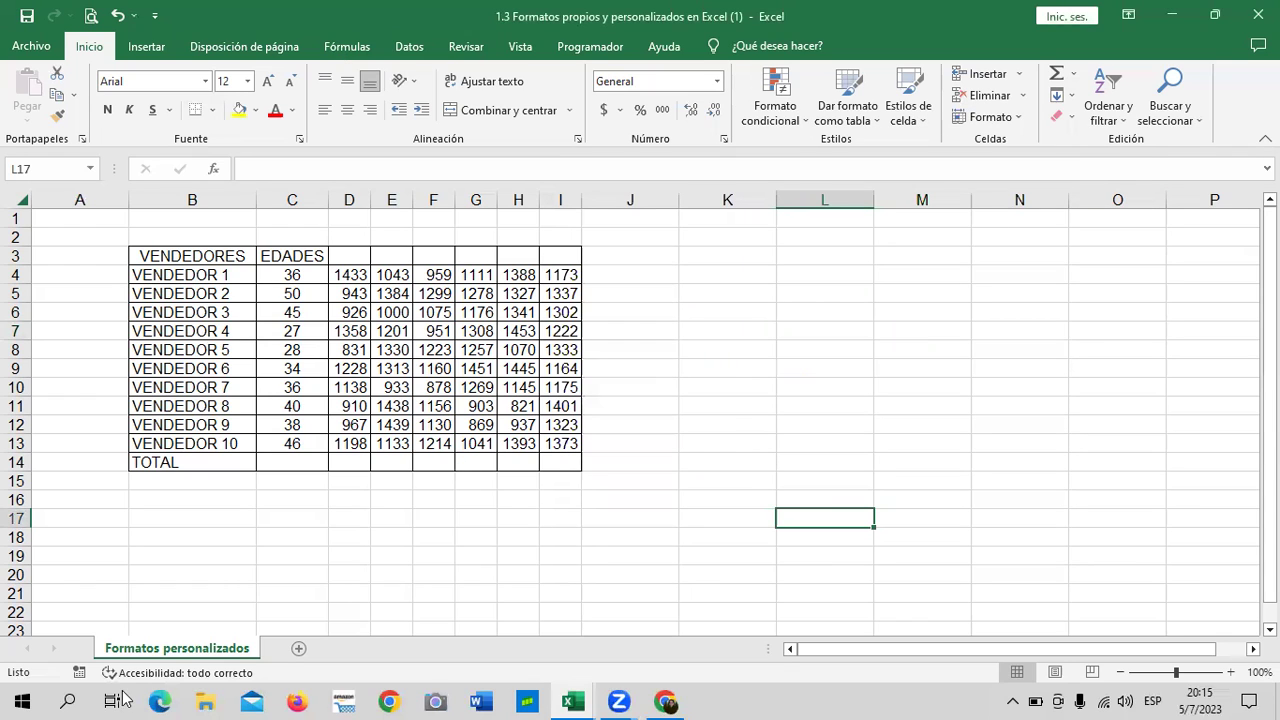
click(298, 648)
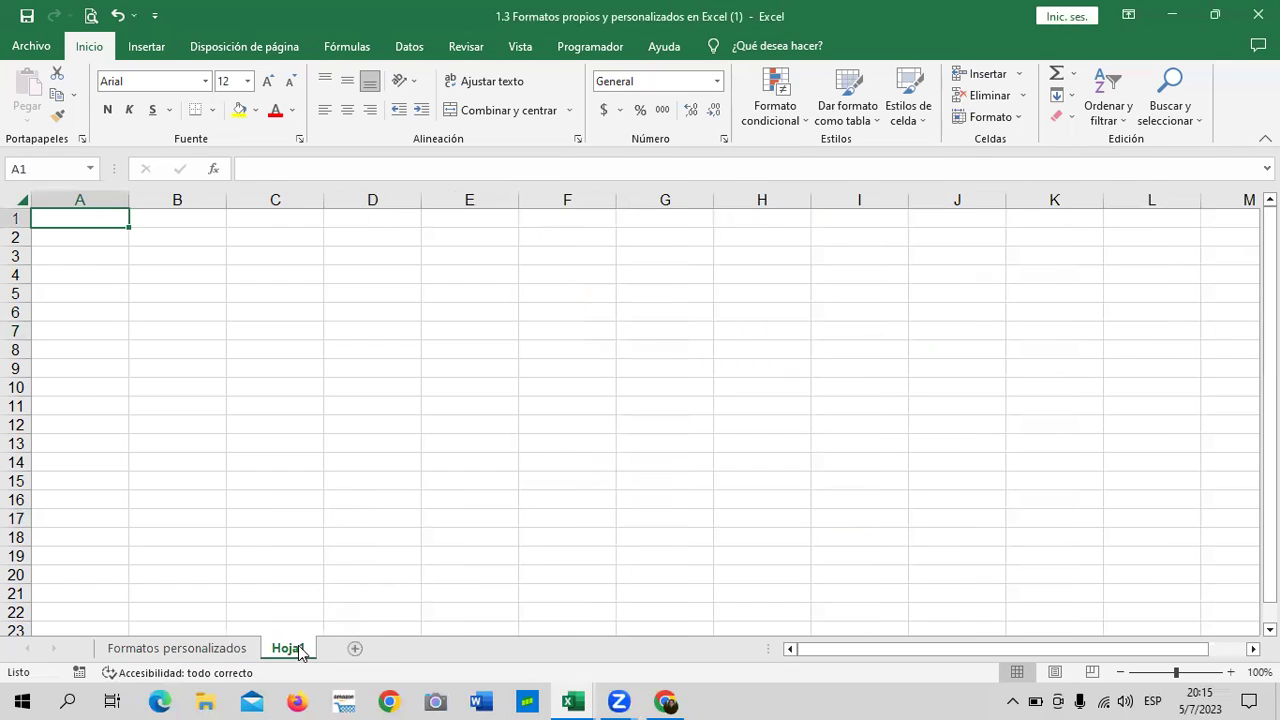
click(687, 351)
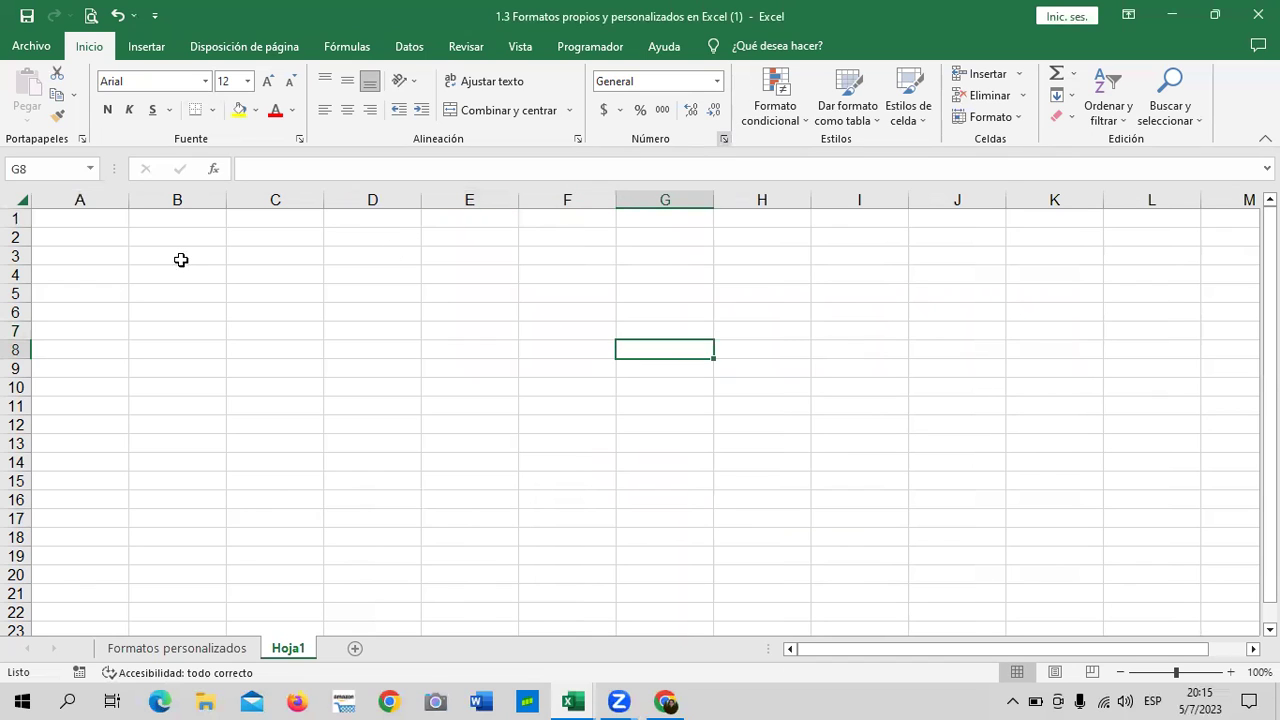
Give cell B2 on Hoja1 the Número number format.
drag(184, 240, 190, 407)
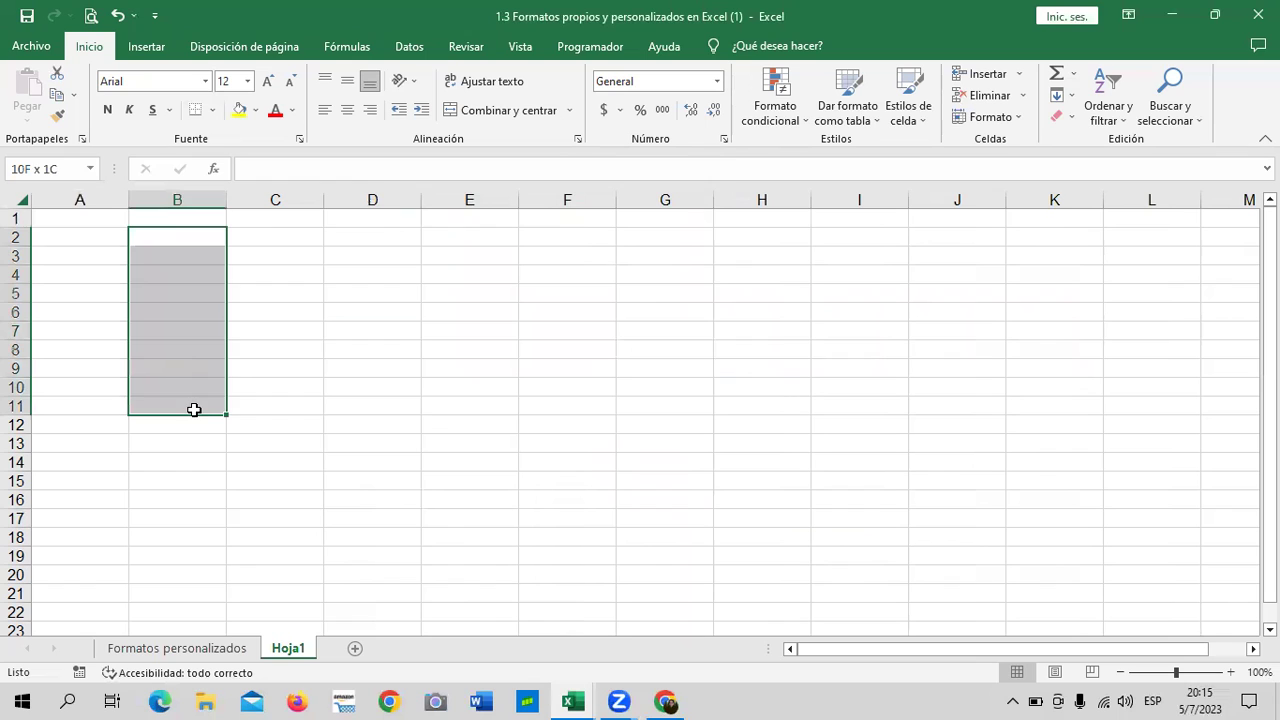
click(424, 340)
click(200, 240)
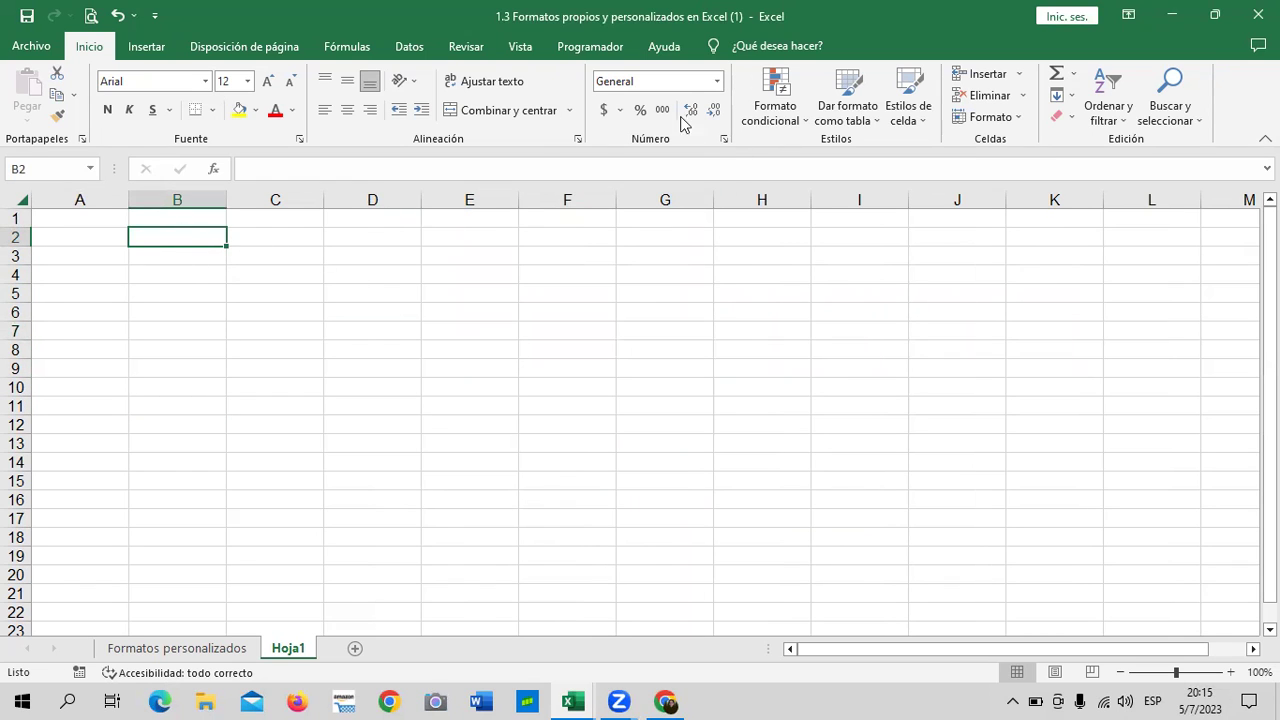
click(717, 81)
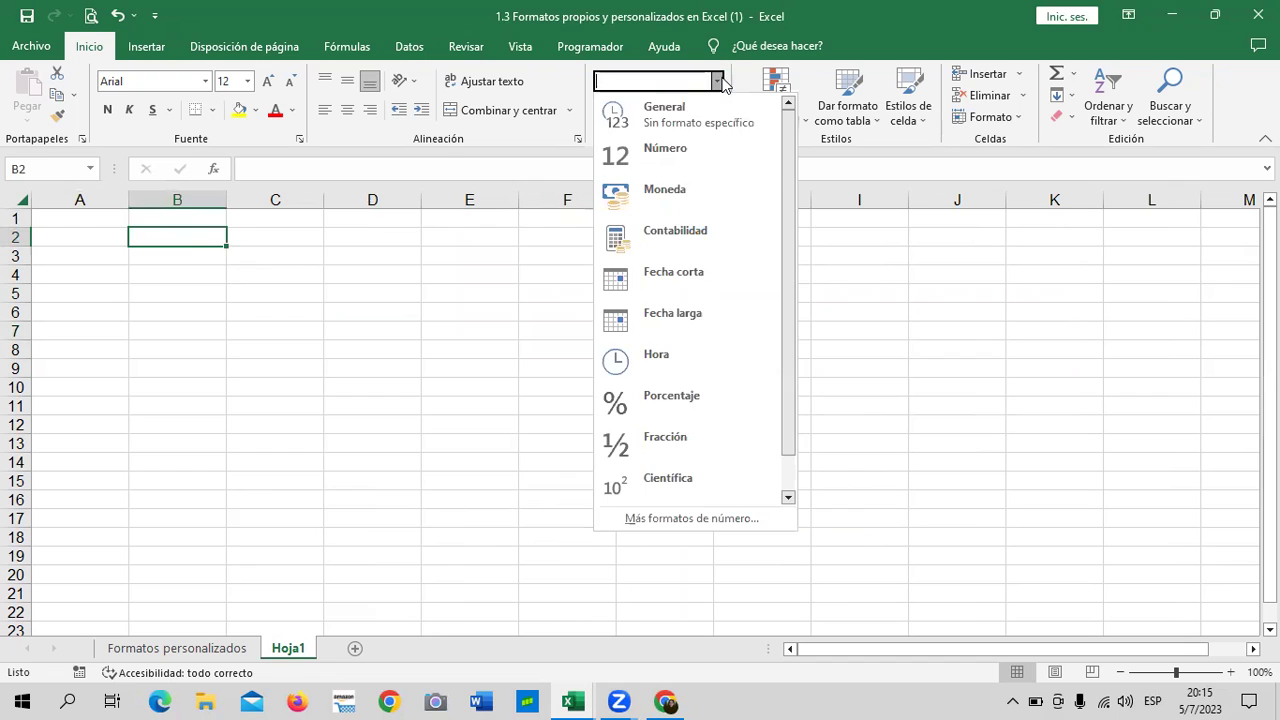
click(697, 153)
click(374, 280)
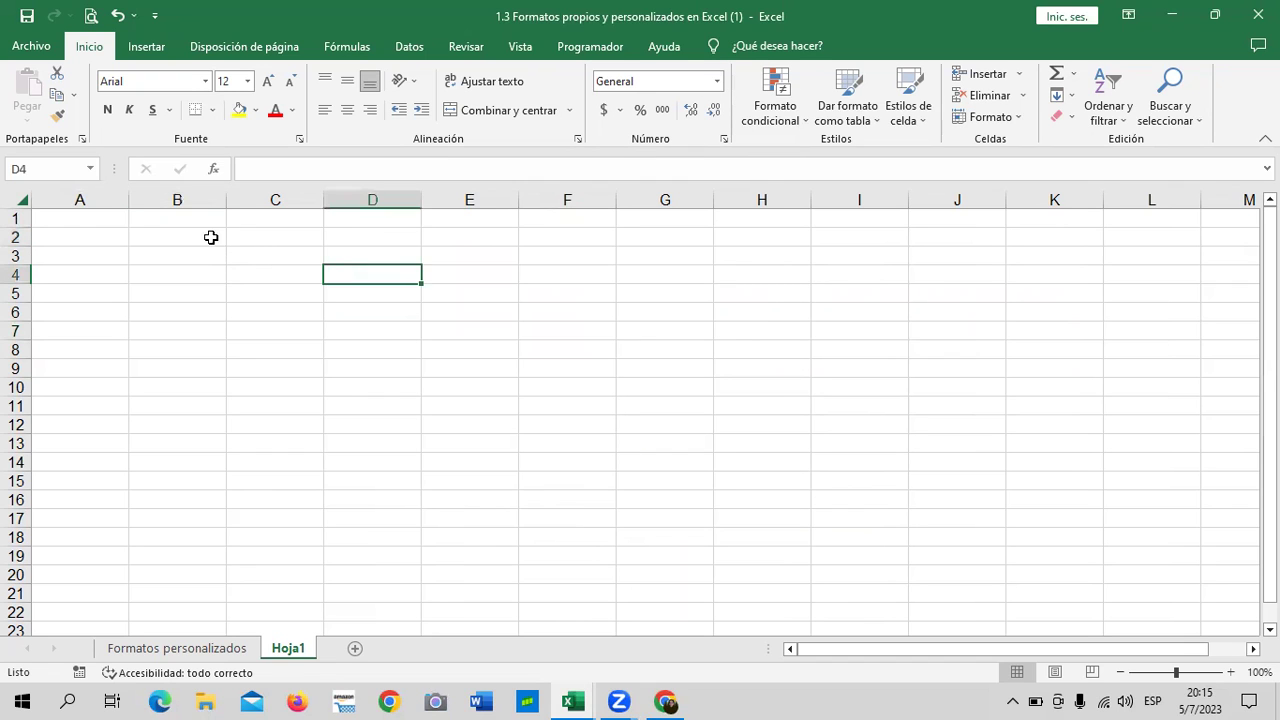
click(214, 240)
Enter headers NUMERO in B2 and CONTABILIDAD in C2, autofitting column C.
text(numero)
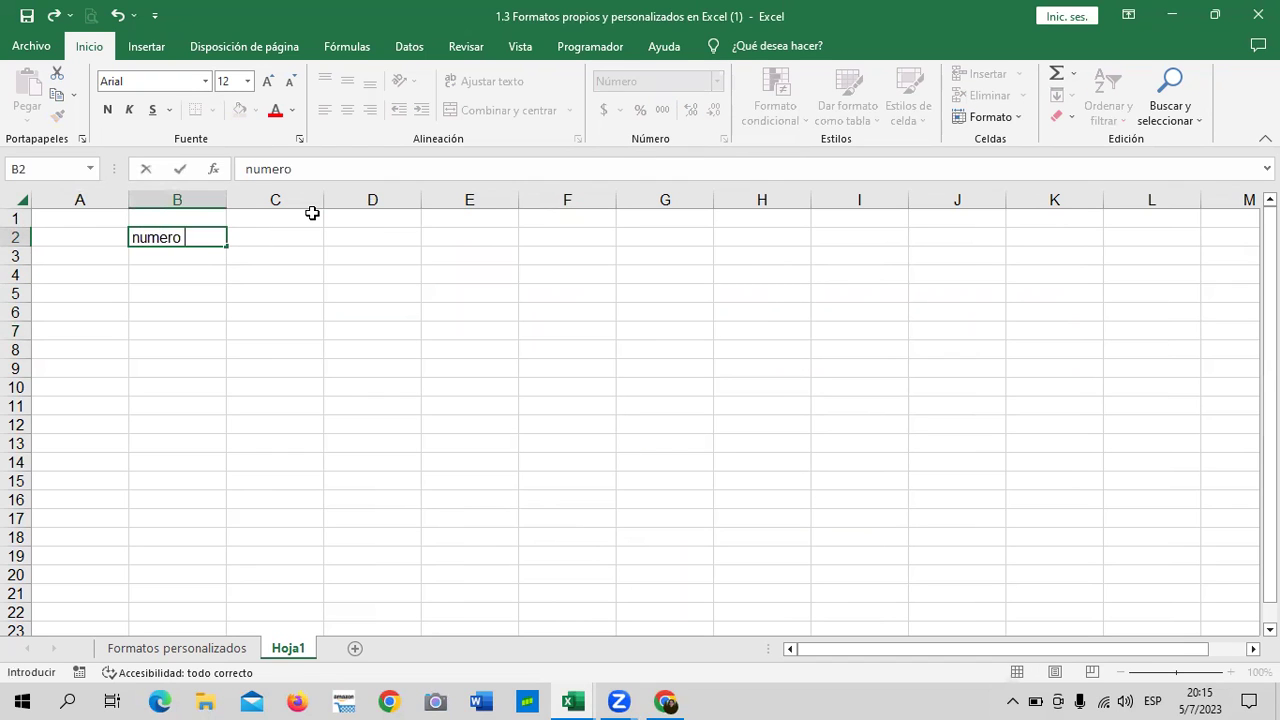
key(Caps_Lock)
key(BackSpace)
key(BackSpace)
key(BackSpace)
text(NUMERO)
key(Tab)
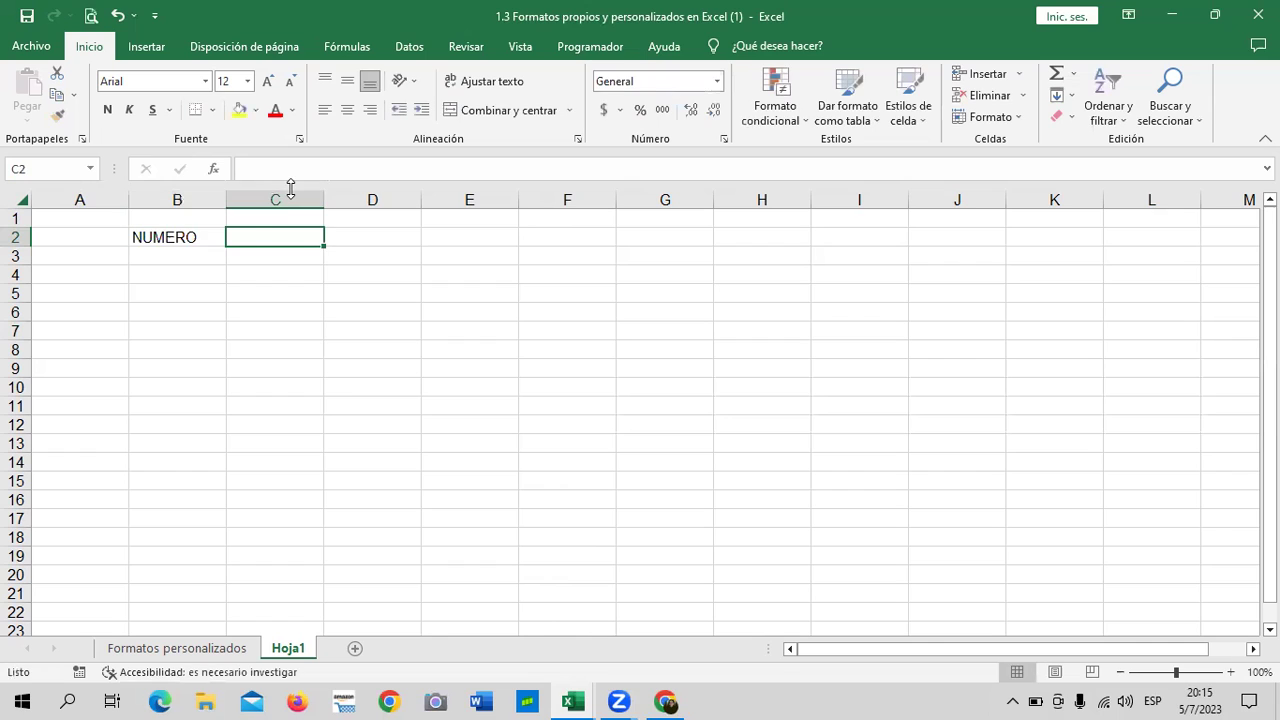
text(CONTABILIDAD)
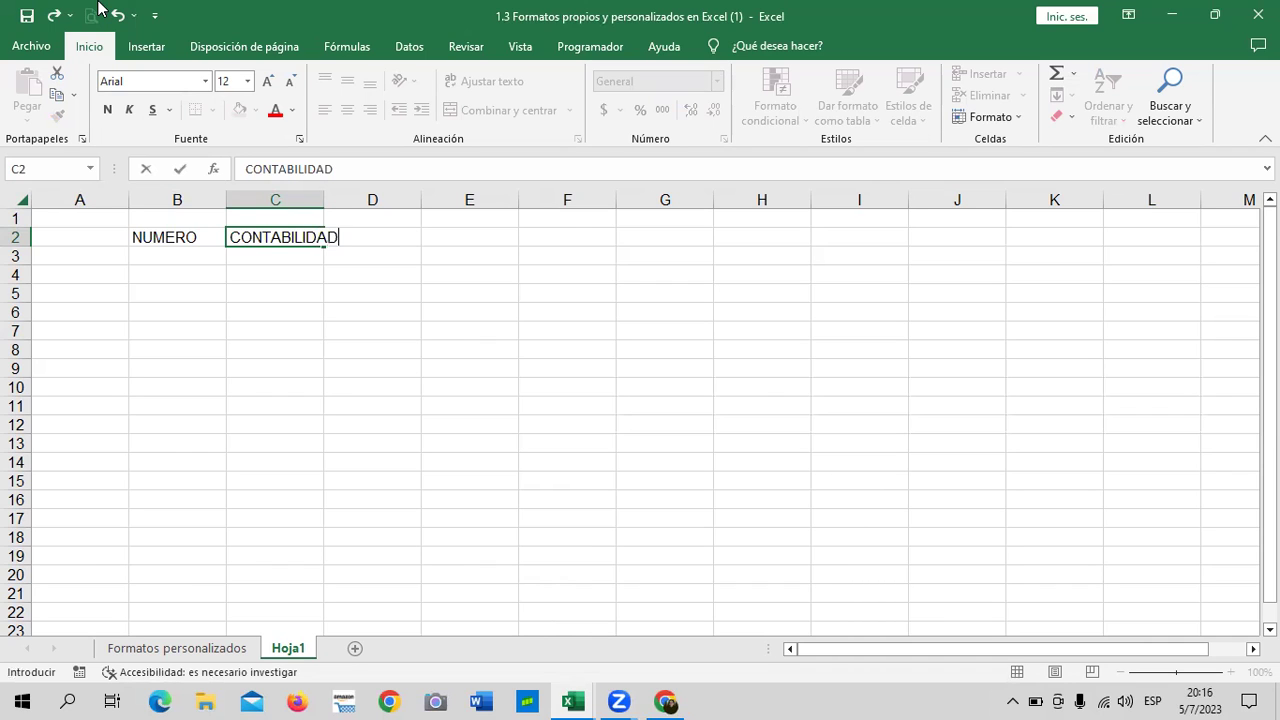
key(Return)
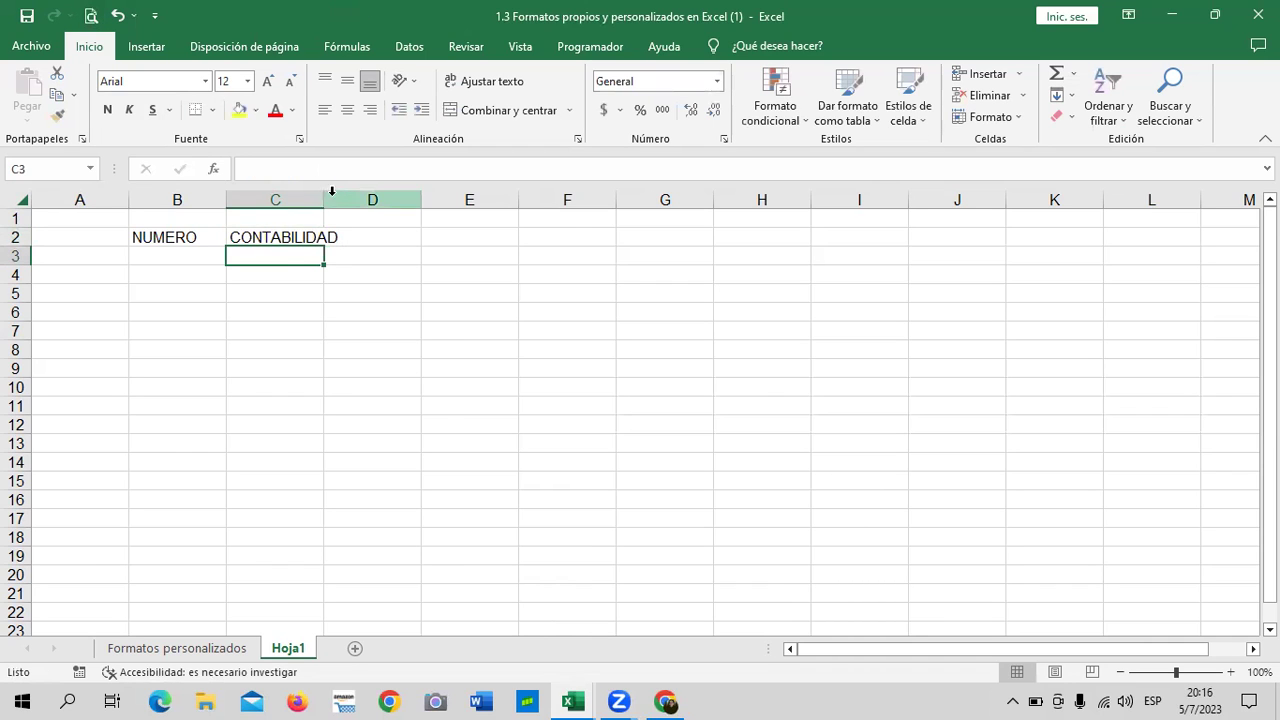
double_click(330, 199)
Enter headers MONEDA in D2 and TEXTO in E2.
click(365, 236)
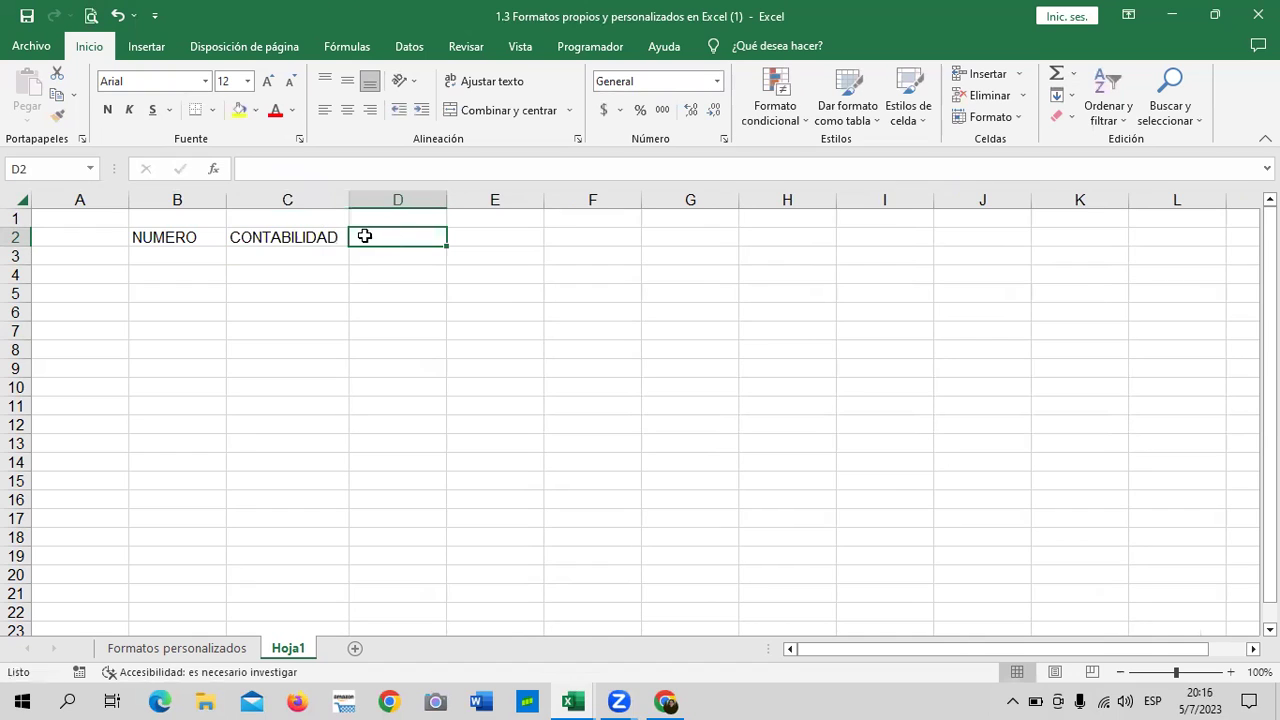
click(716, 81)
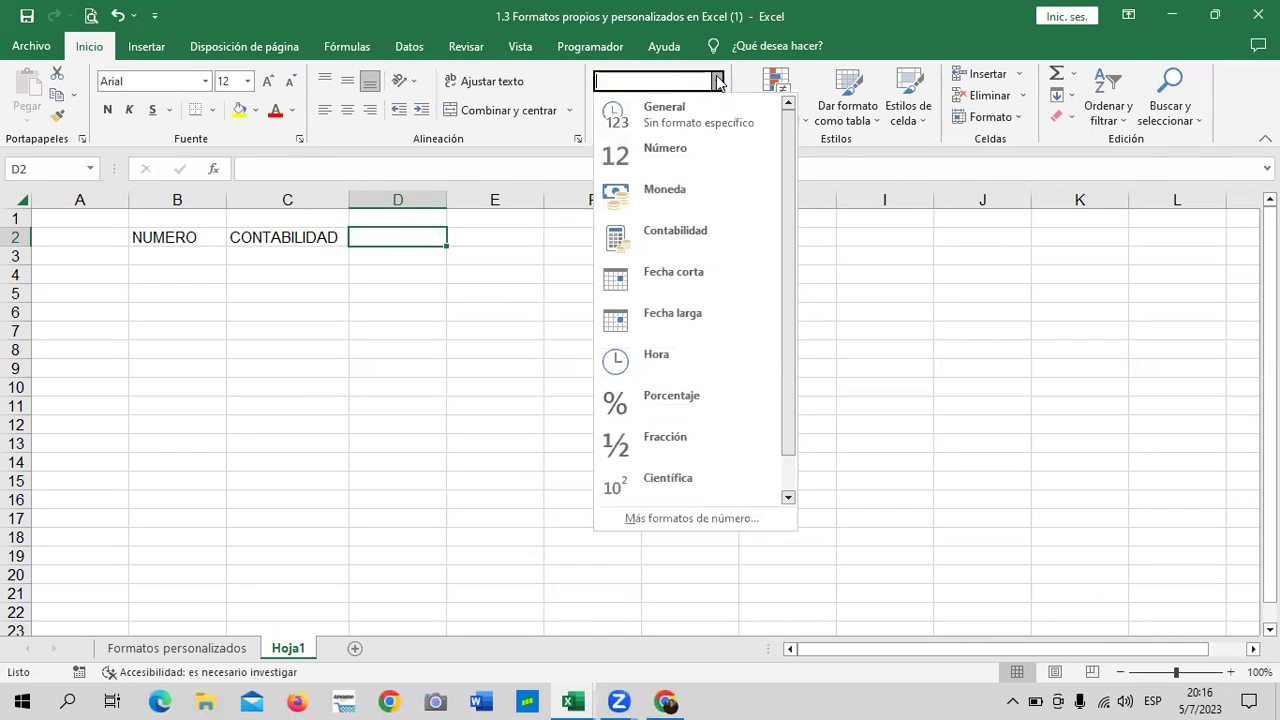
click(394, 240)
text(M)
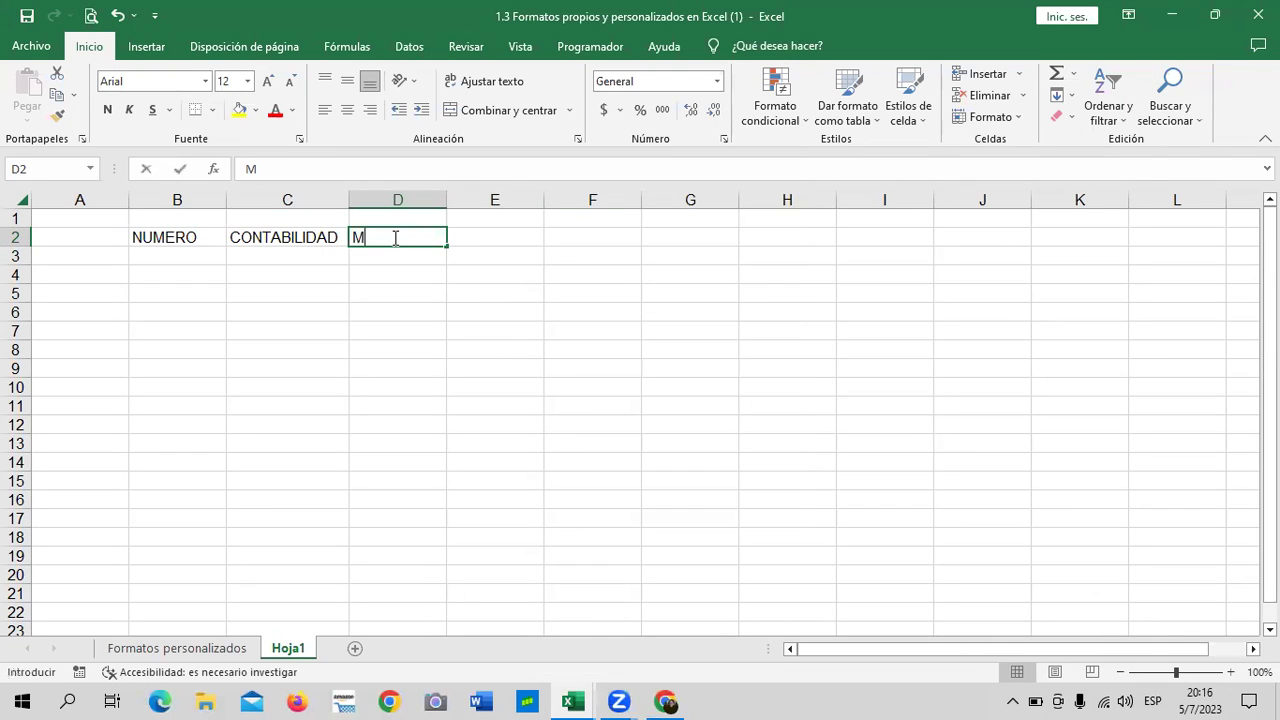
text(ONEDA)
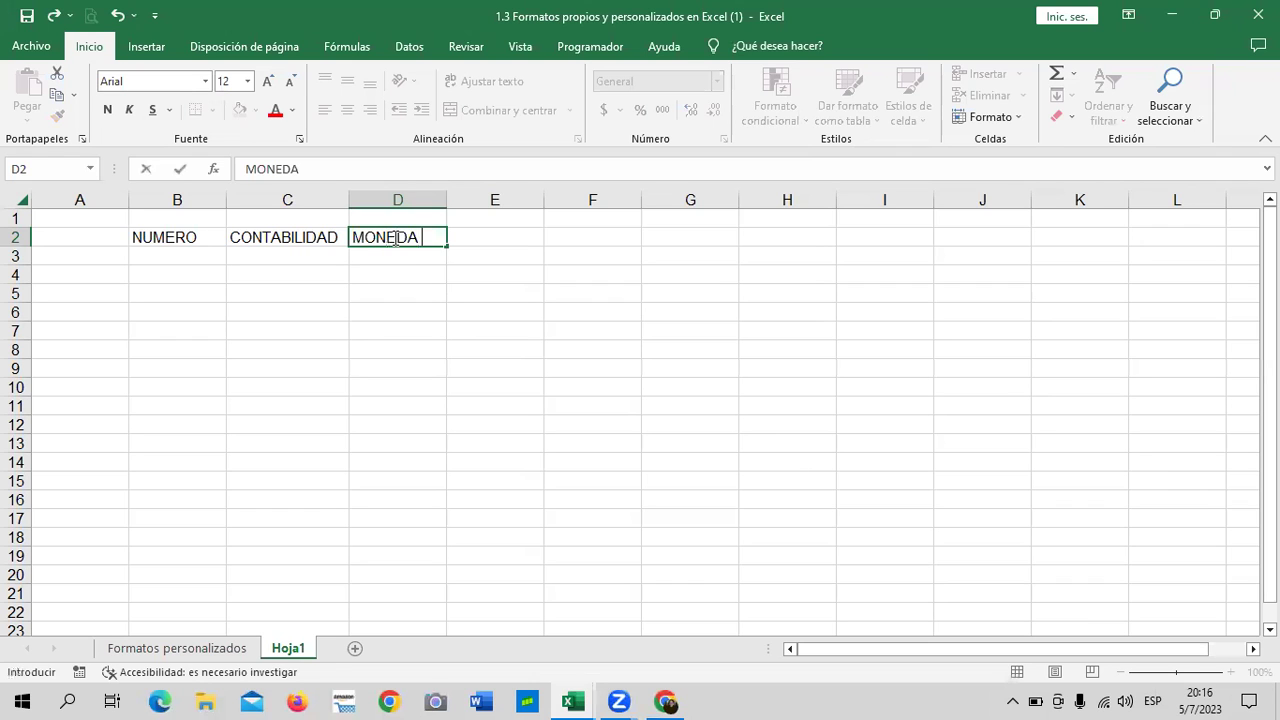
key(Return)
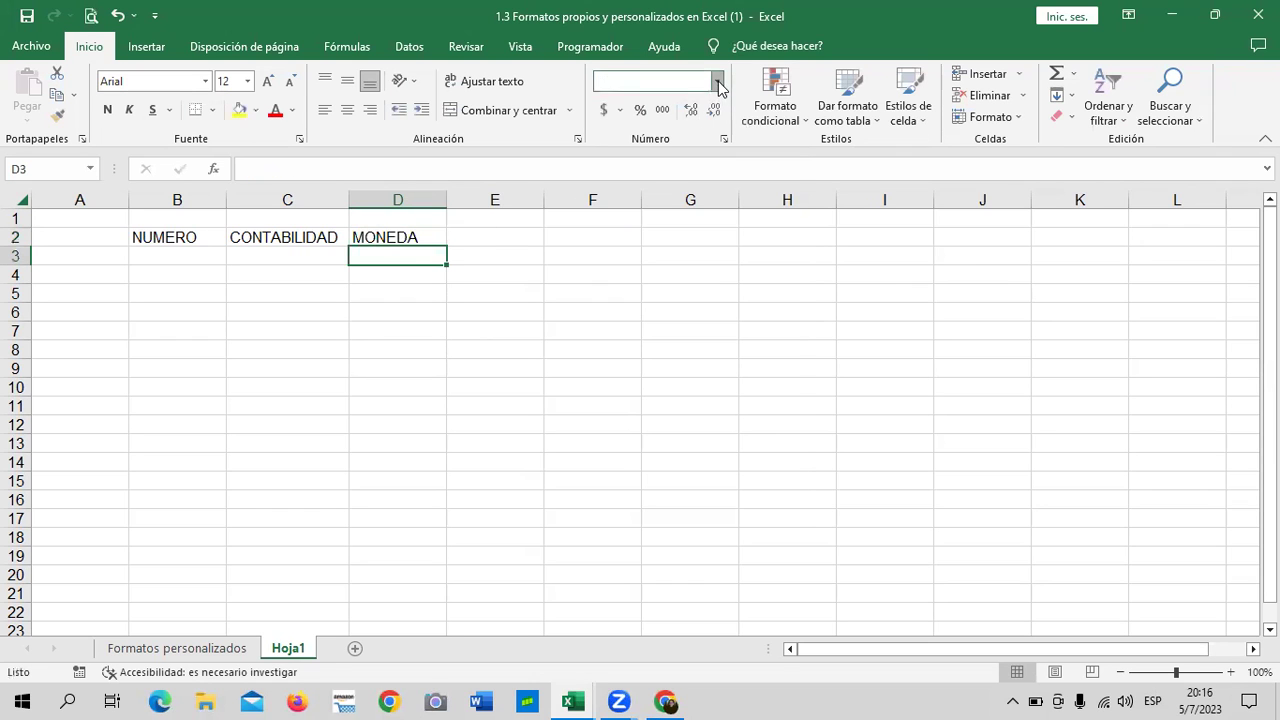
click(717, 83)
click(480, 257)
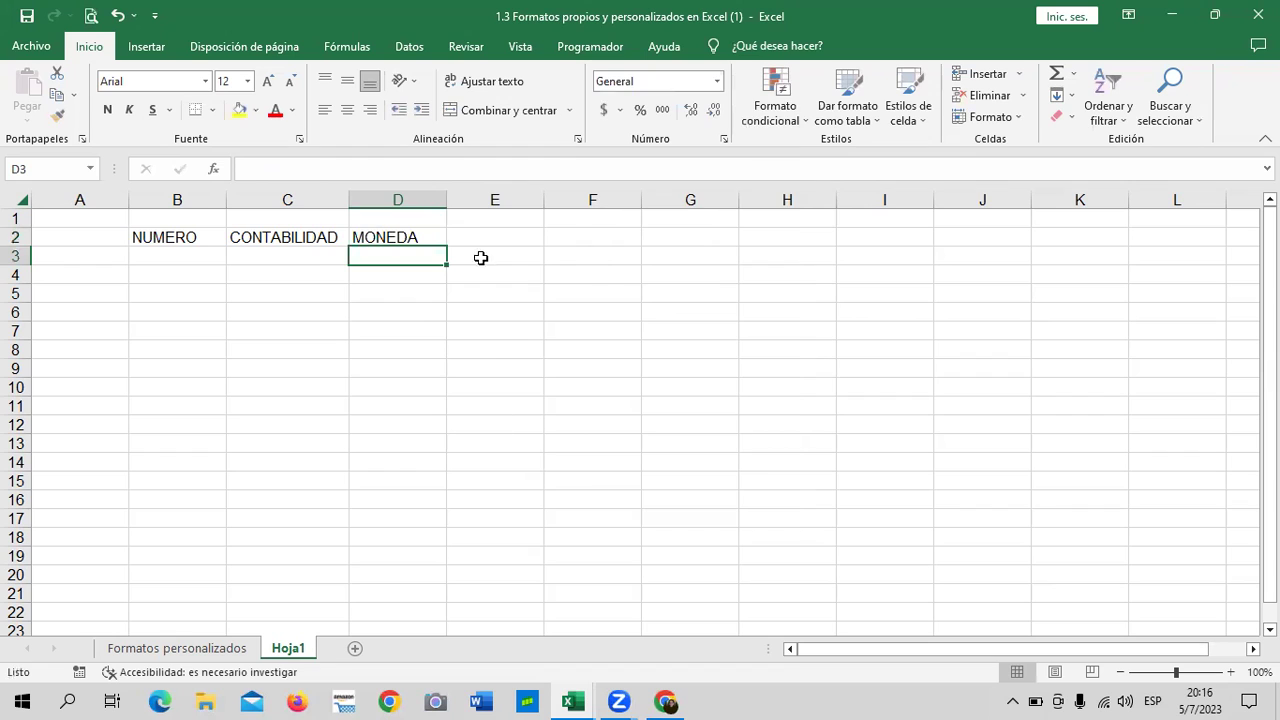
click(484, 234)
text(TEXTO)
key(Return)
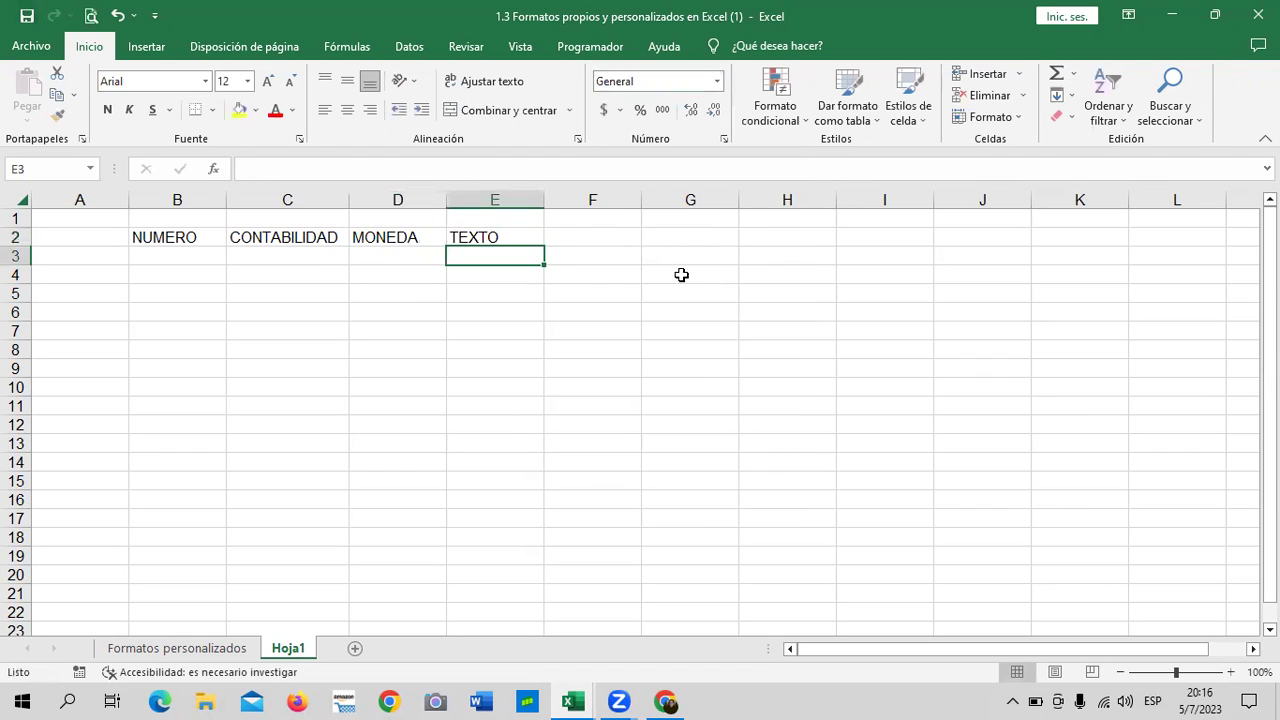
Enter FECHA CORTA in F2 with wrapped text and FECHA LARGA in G2.
click(612, 236)
text(F3ECHA)
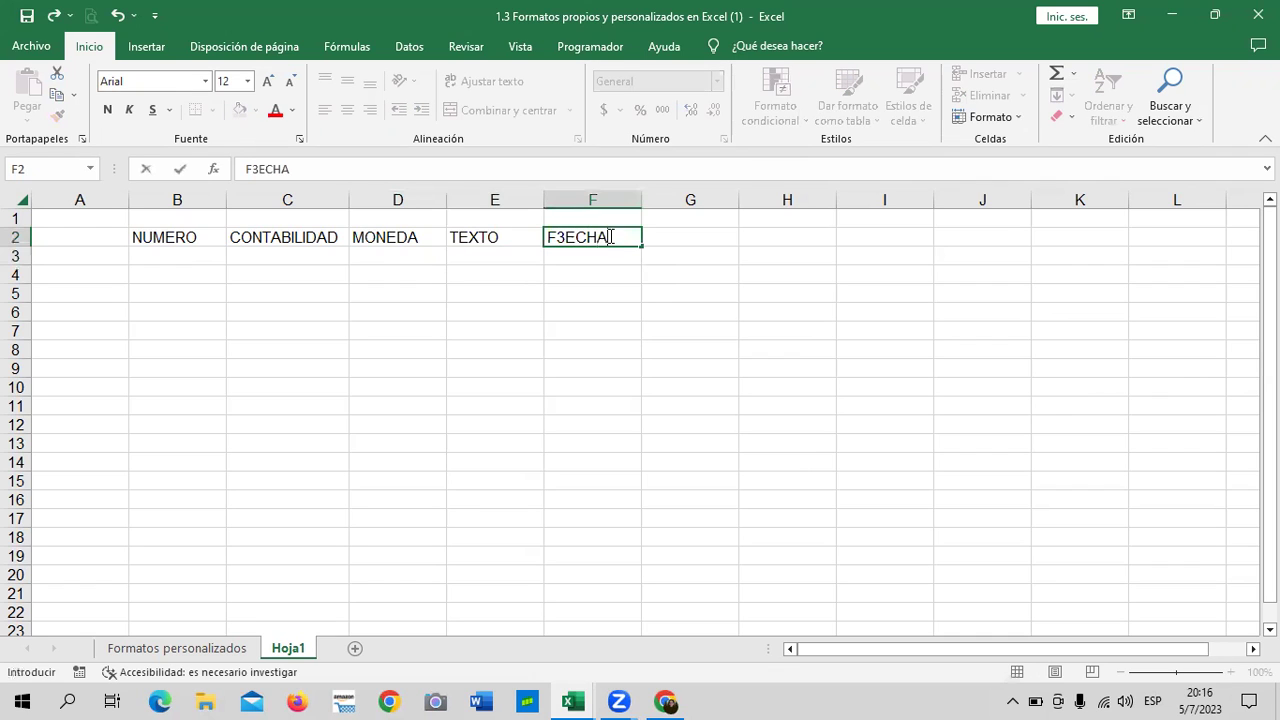
key(BackSpace)
key(BackSpace)
key(BackSpace)
text(FCHA)
key(BackSpace)
key(BackSpace)
key(BackSpace)
text(EC)
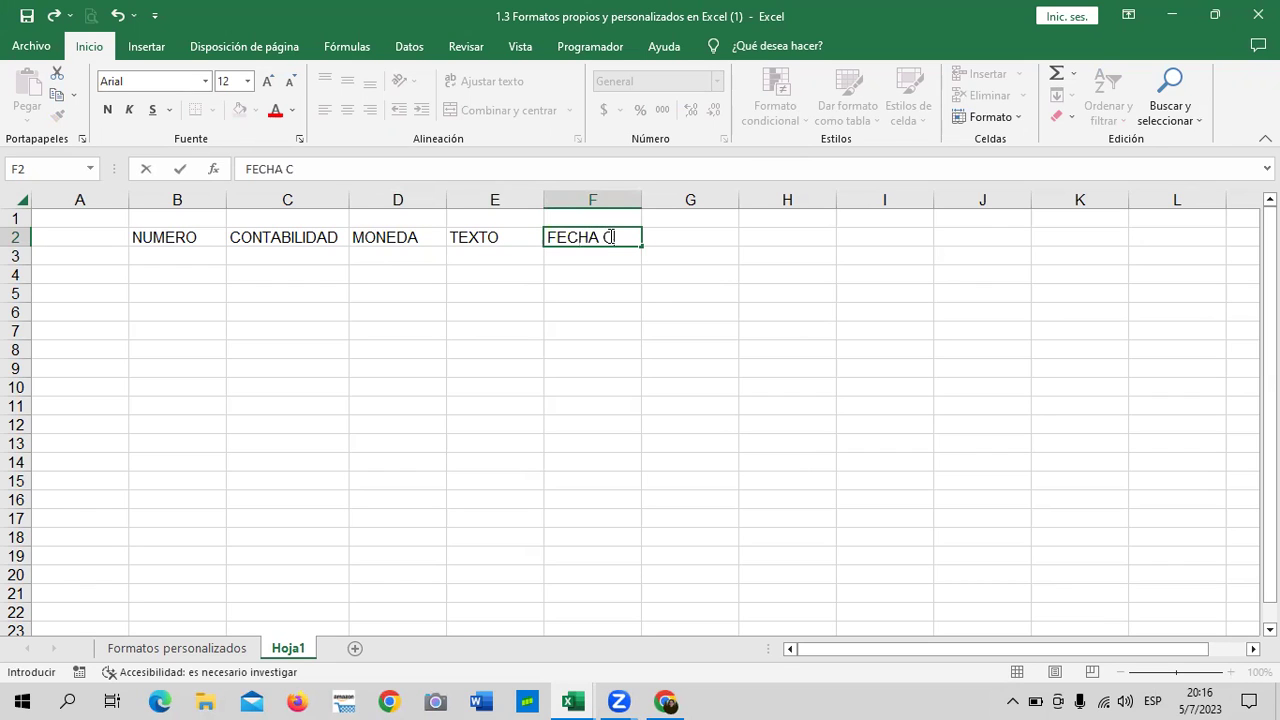
click(786, 330)
click(600, 237)
click(504, 80)
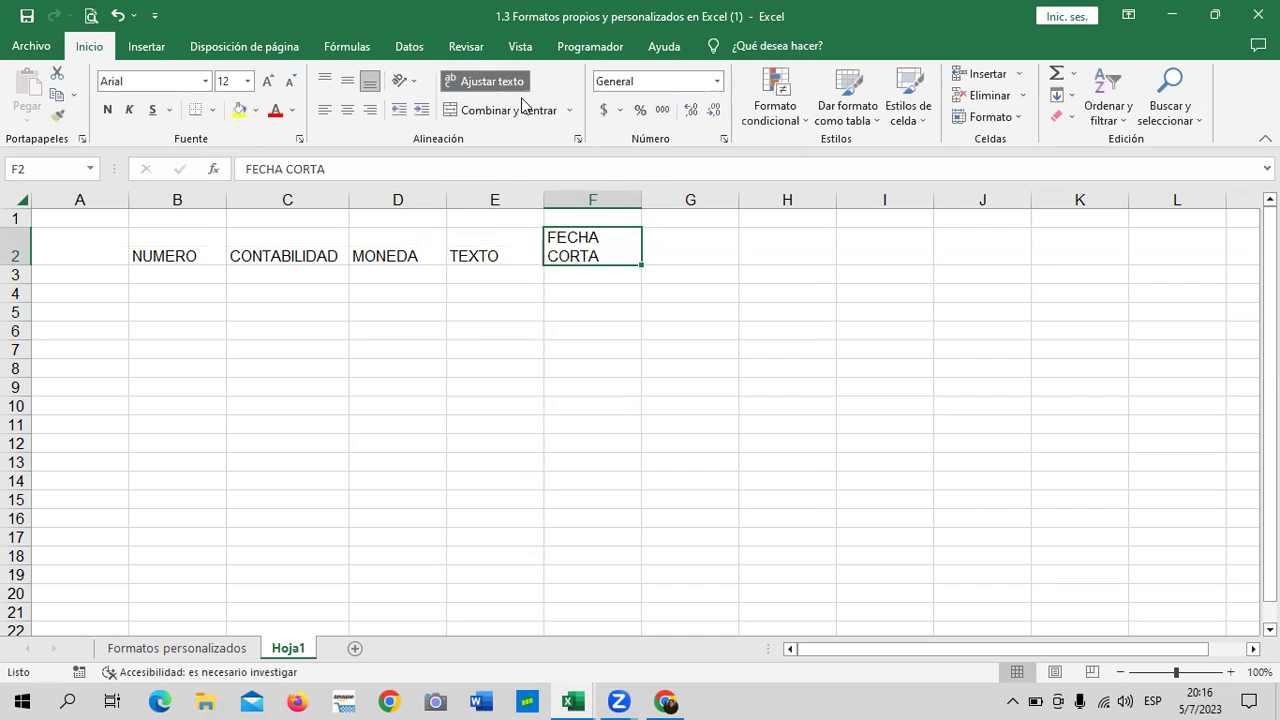
click(697, 232)
text(FECHA LARGA)
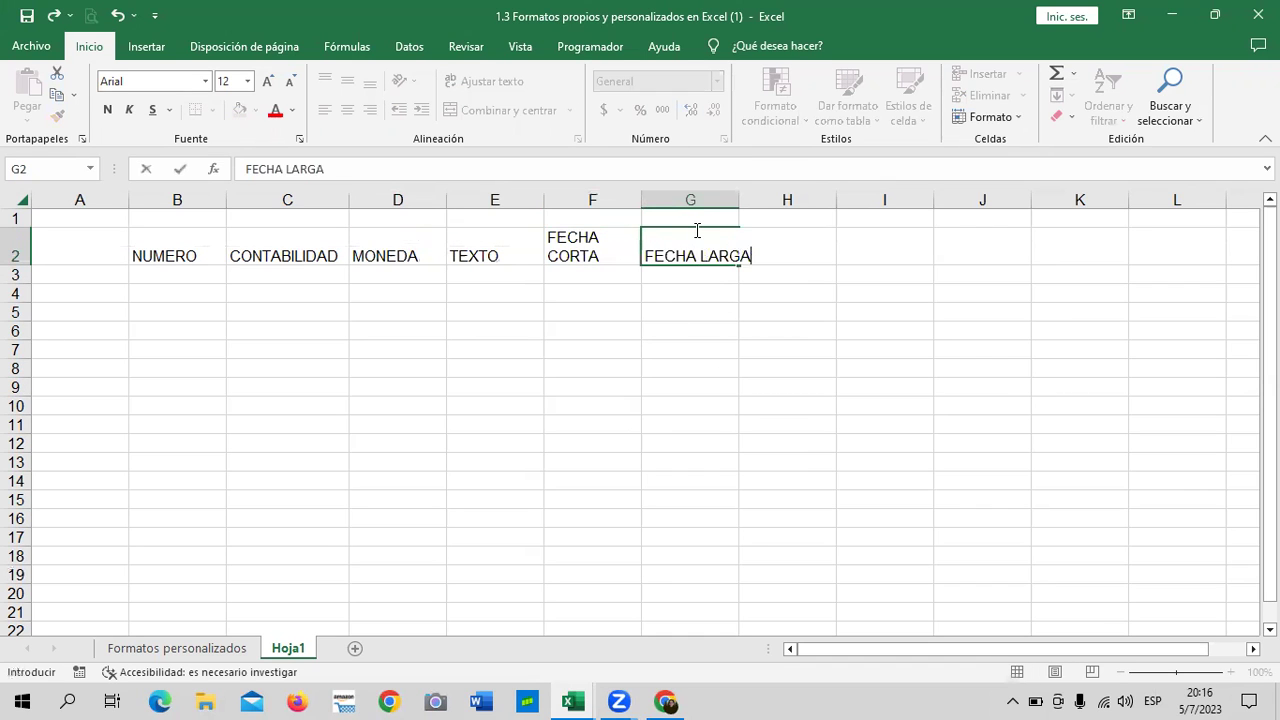
key(Return)
Narrow column G, wrap the FECHA LARGA header, and centre headers B2:G2.
click(692, 237)
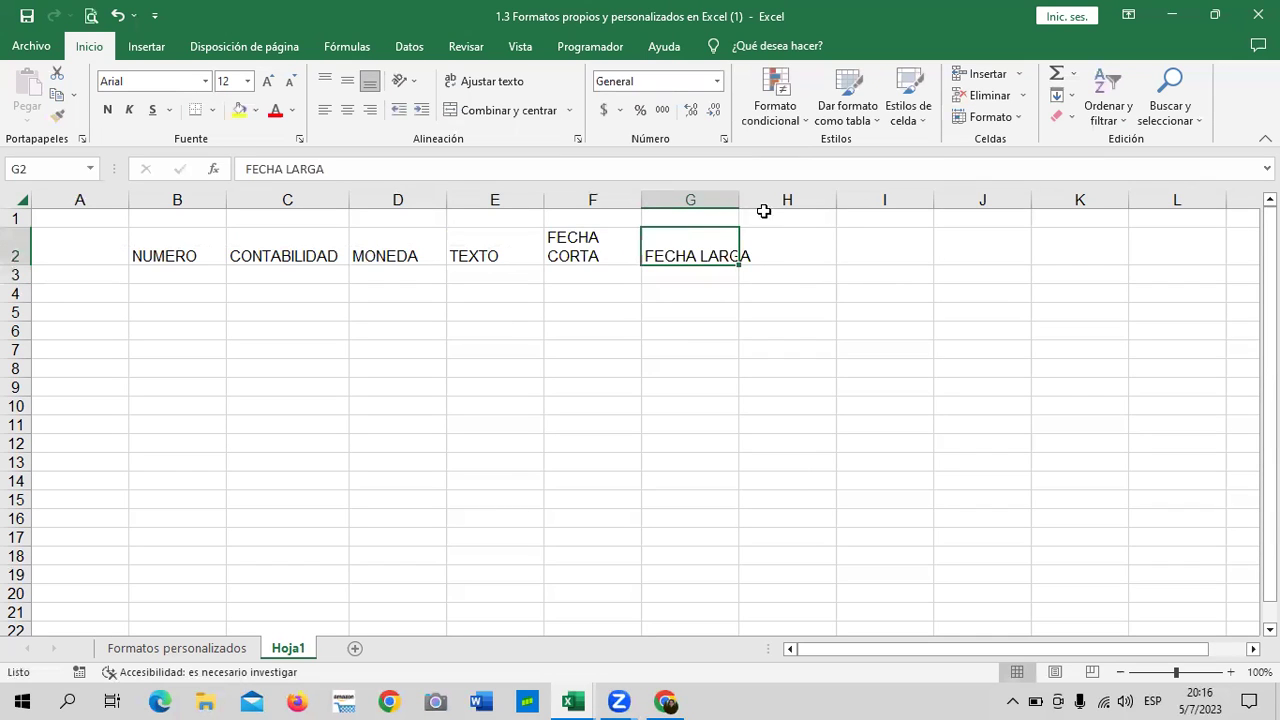
drag(739, 199, 737, 199)
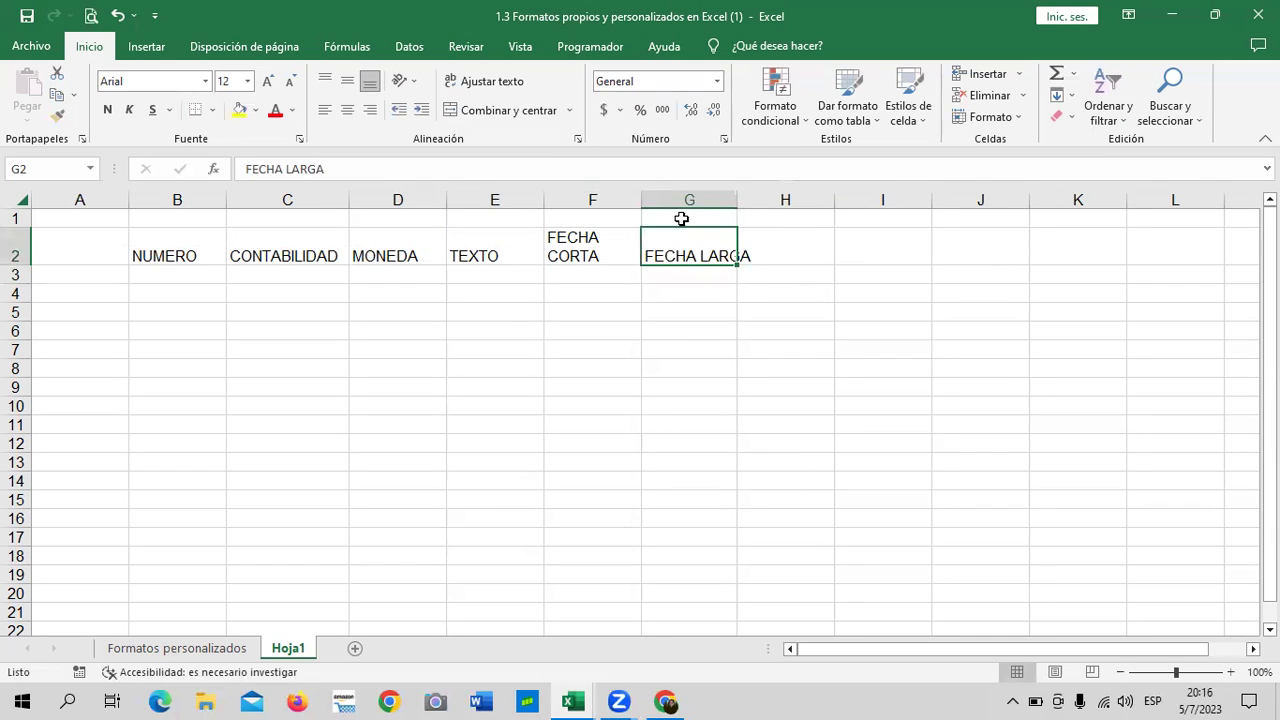
click(505, 81)
drag(203, 262, 660, 255)
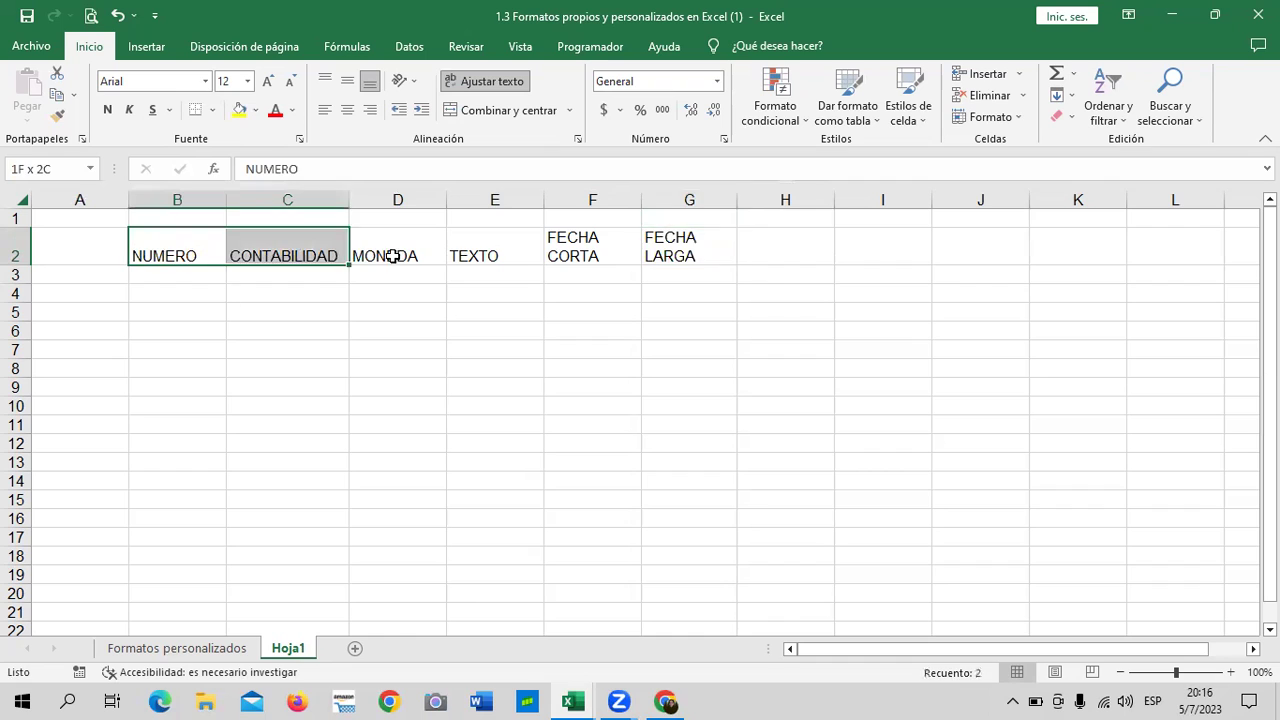
click(346, 110)
click(478, 460)
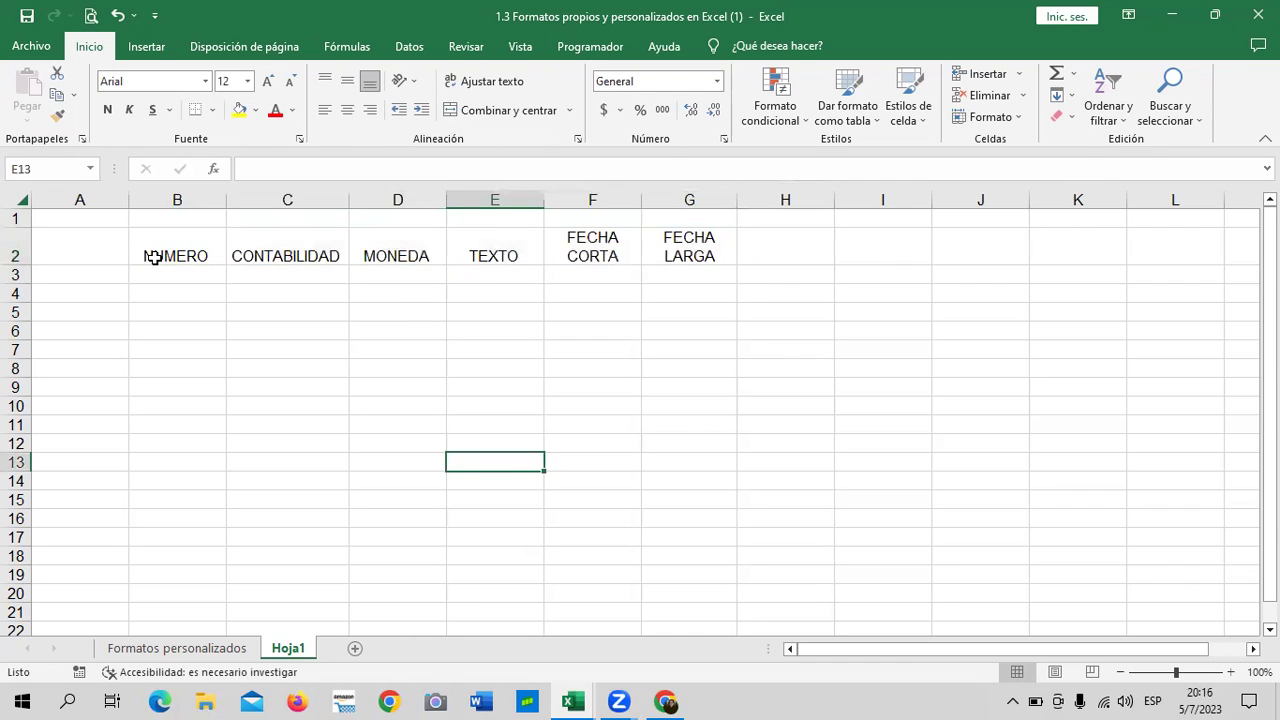
Apply Todos los bordes to B2:G16 to form the table grid.
drag(158, 245, 659, 517)
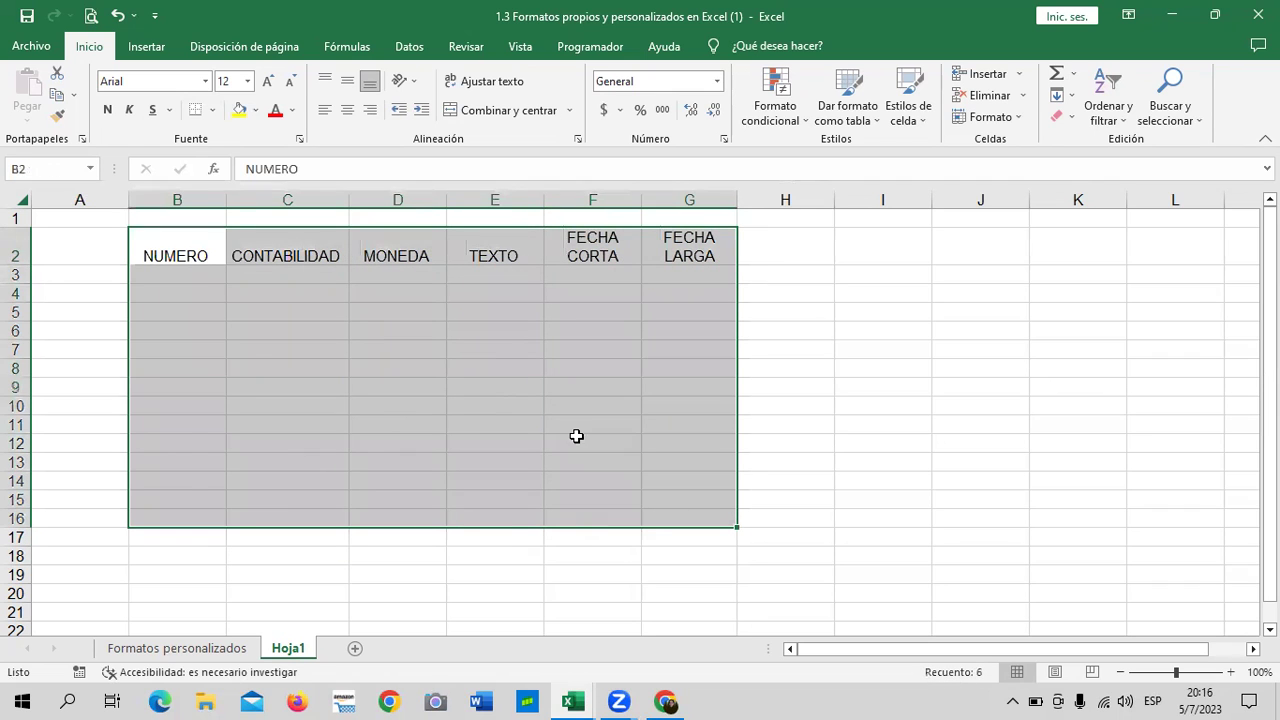
click(212, 118)
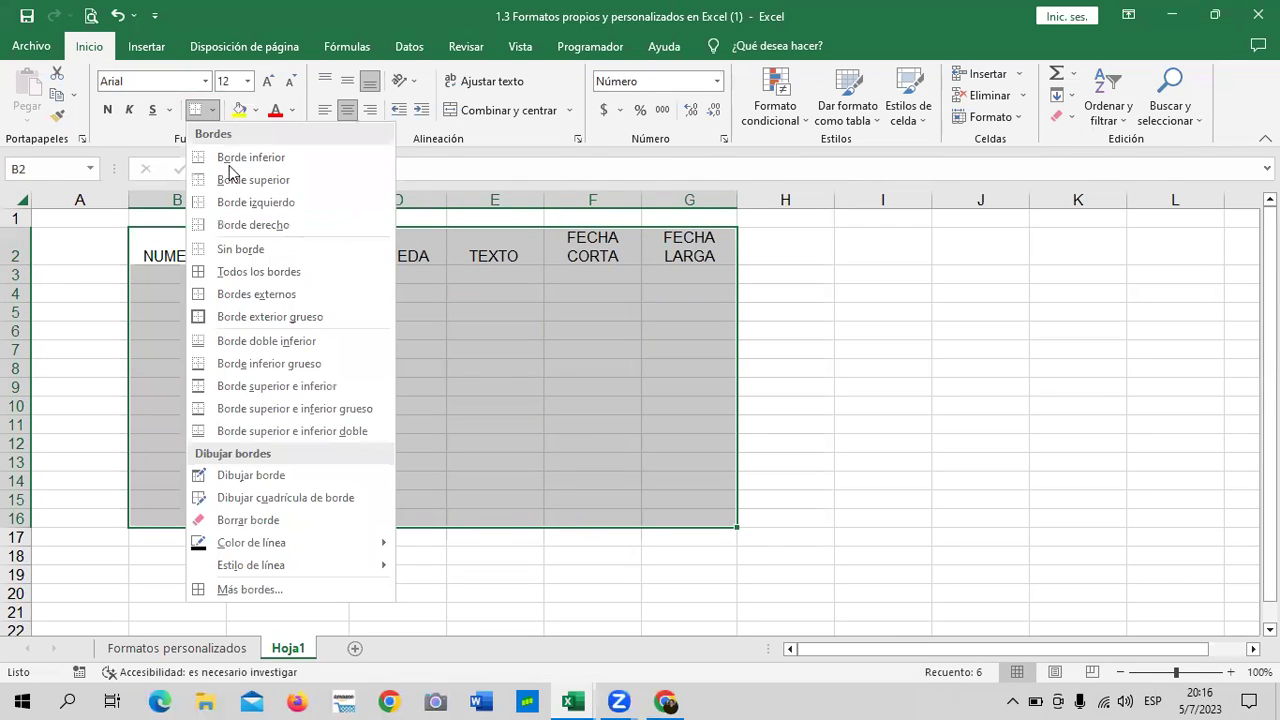
click(262, 273)
click(881, 329)
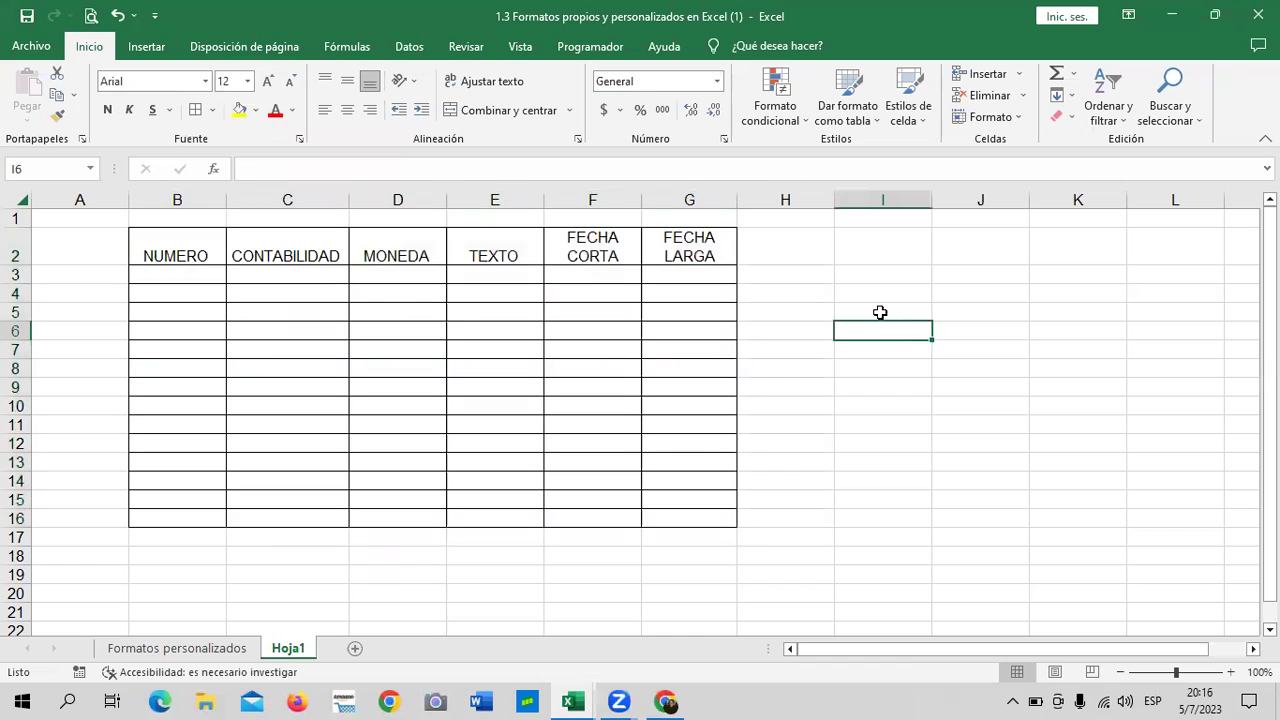
mouse_move(176, 274)
mouse_down()
mouse_move(197, 323)
mouse_move(216, 516)
mouse_up()
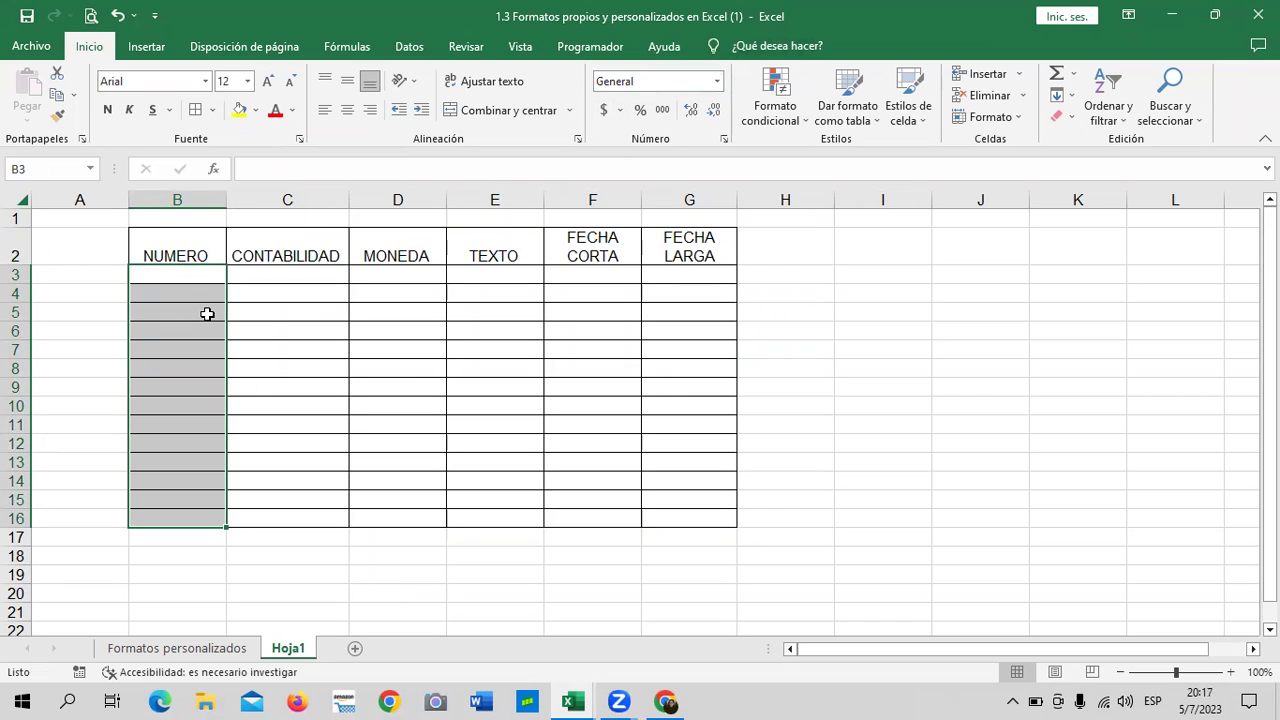
Apply the Contabilidad number format to C3:C16.
click(179, 262)
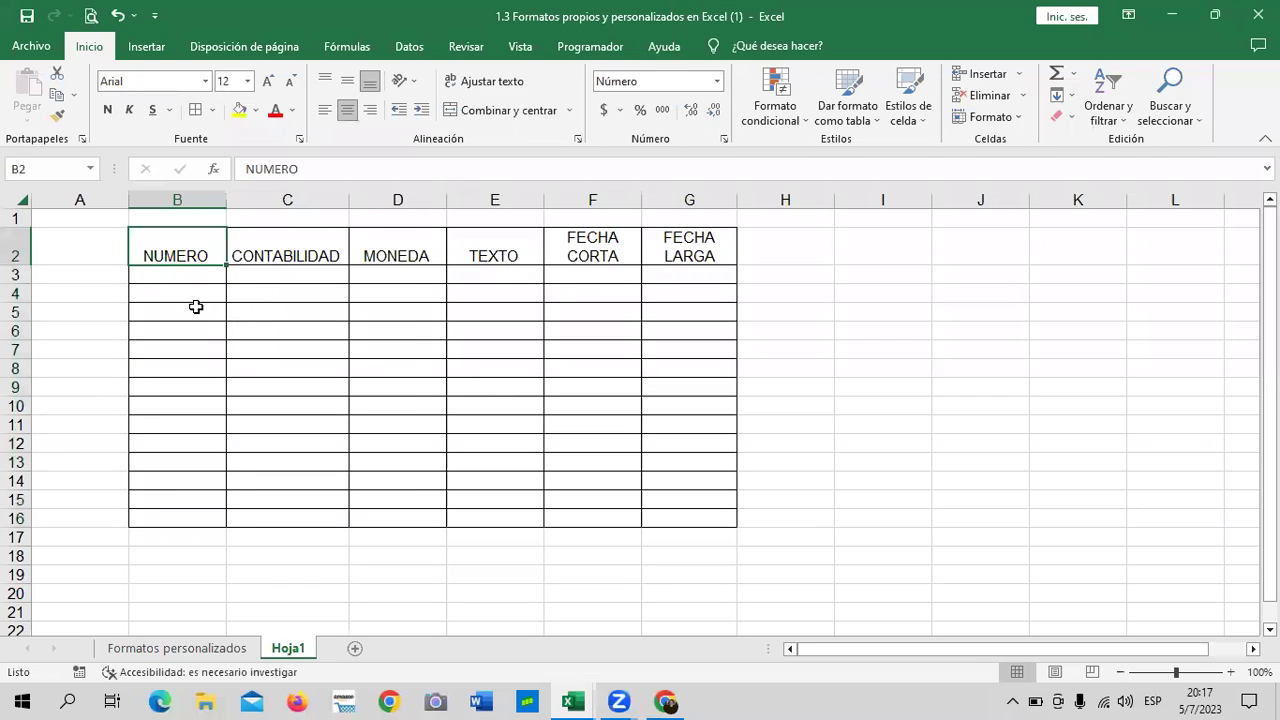
click(424, 390)
drag(315, 272, 315, 518)
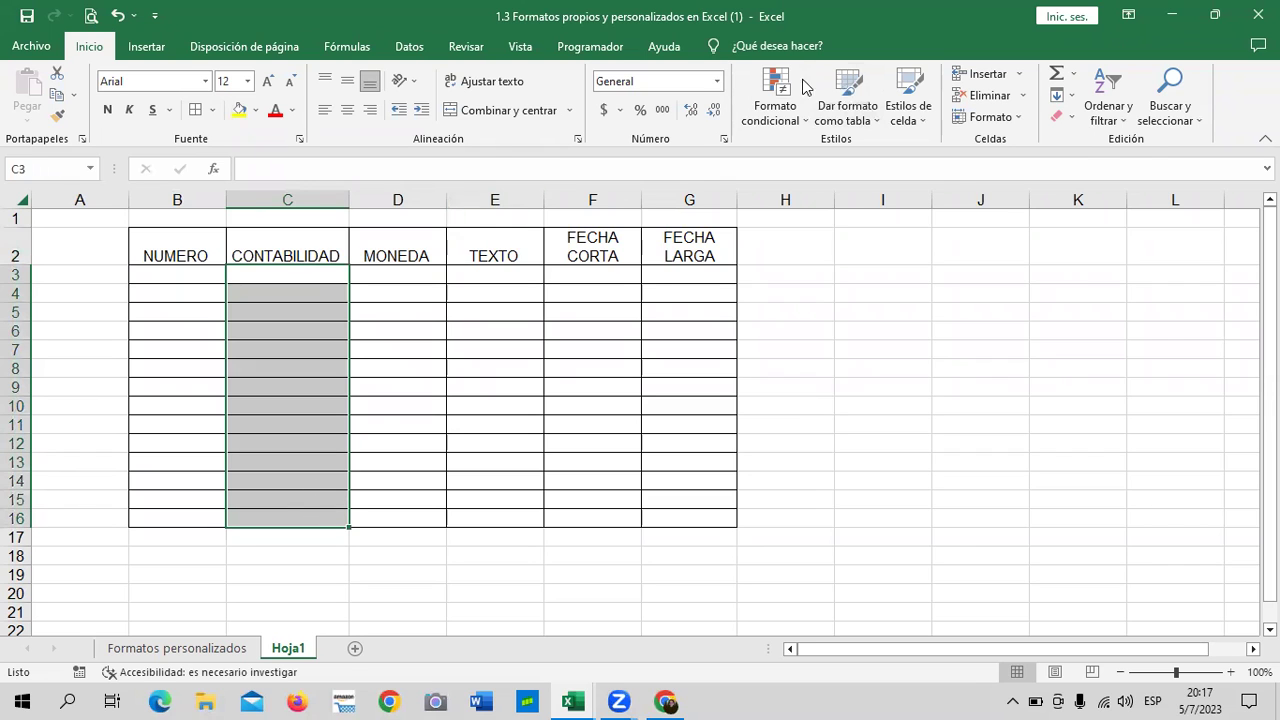
click(716, 81)
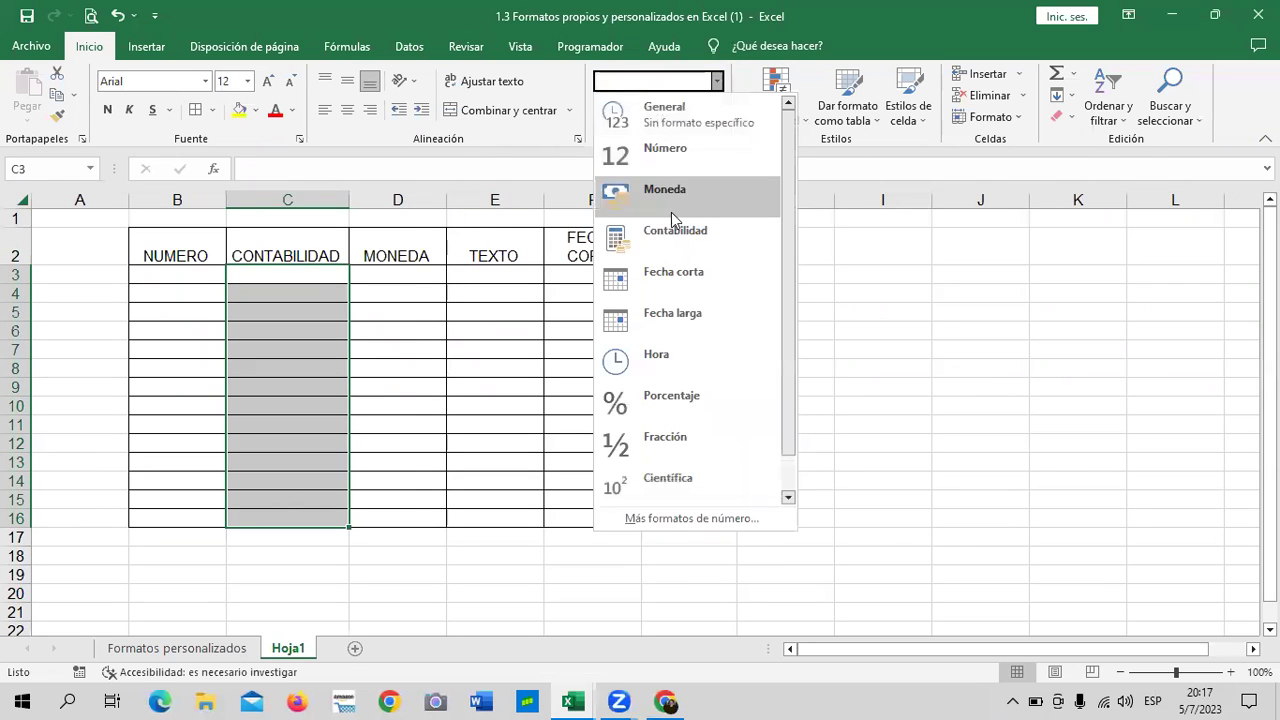
click(677, 234)
Apply the Moneda number format to D3:D16.
click(314, 326)
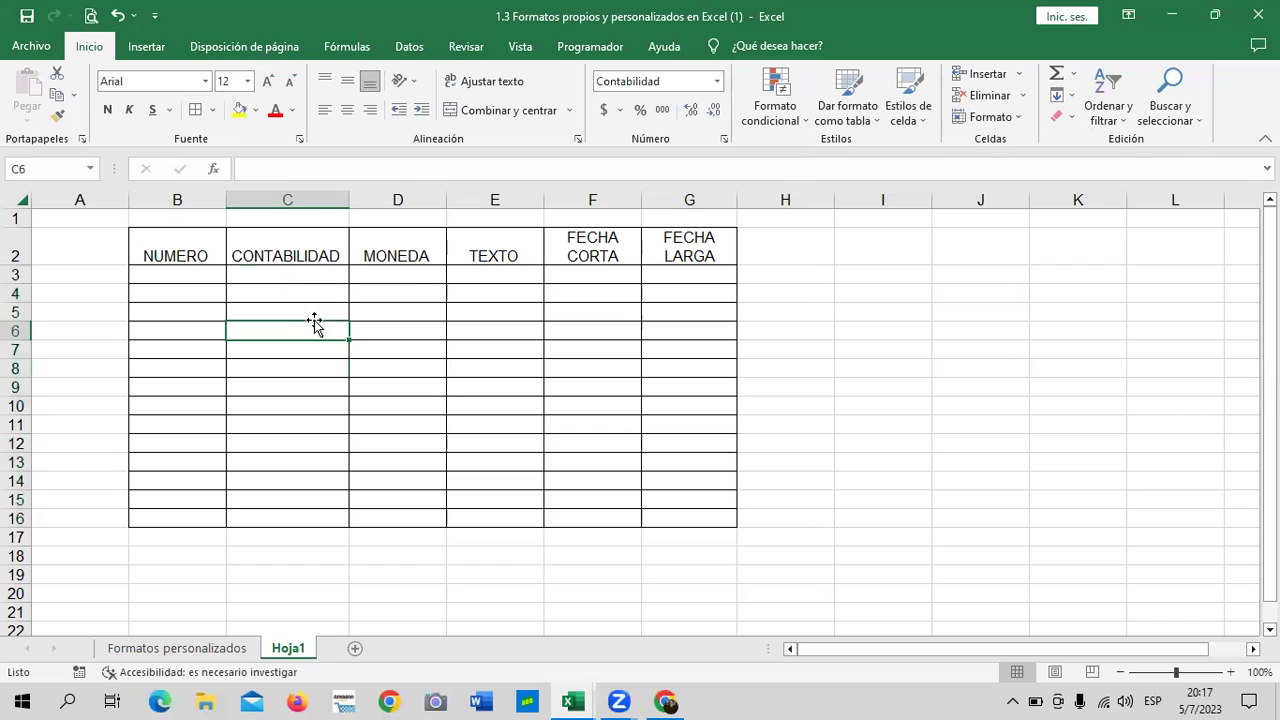
drag(418, 274, 428, 518)
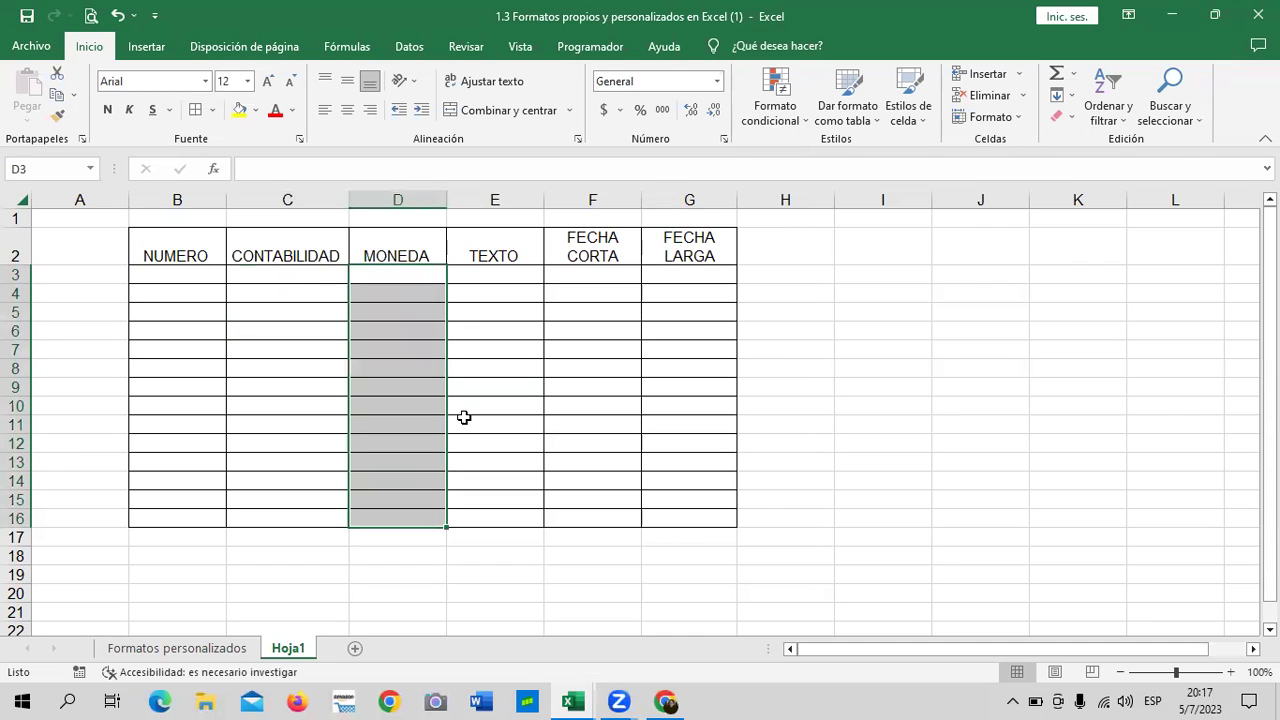
click(716, 81)
click(677, 191)
Apply the Texto number format to E3:E16.
drag(497, 276, 510, 511)
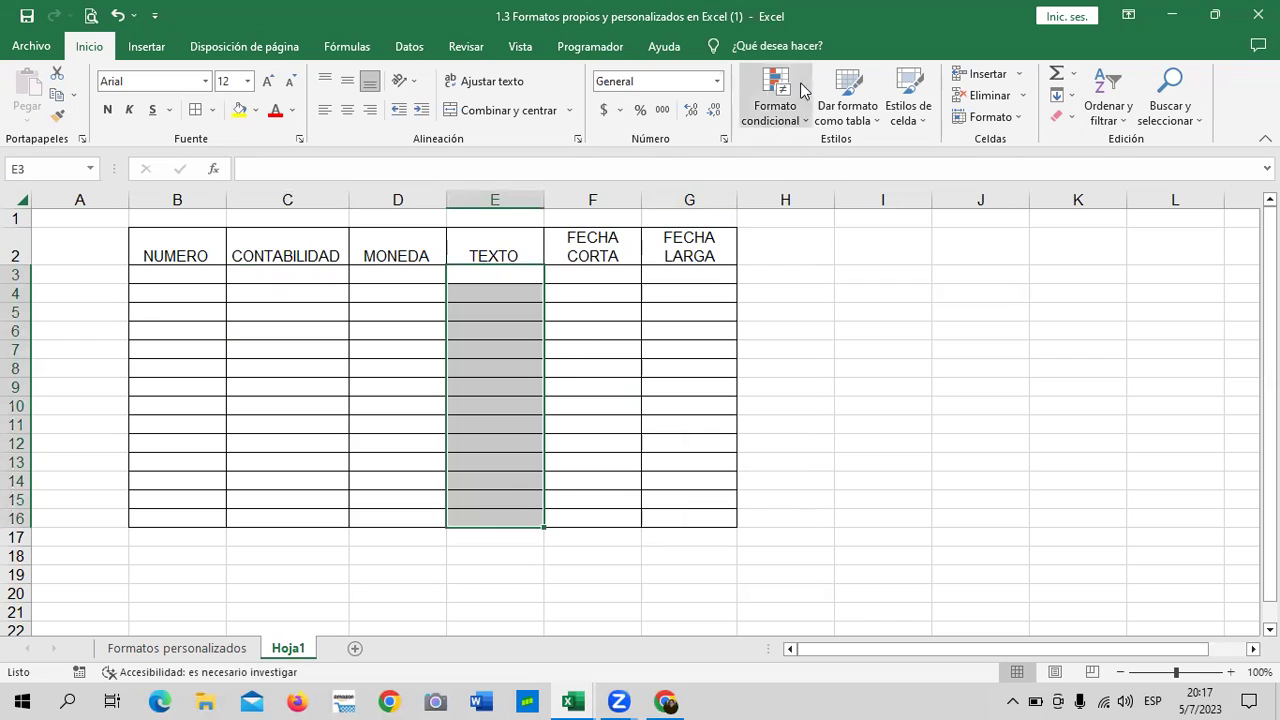
click(716, 81)
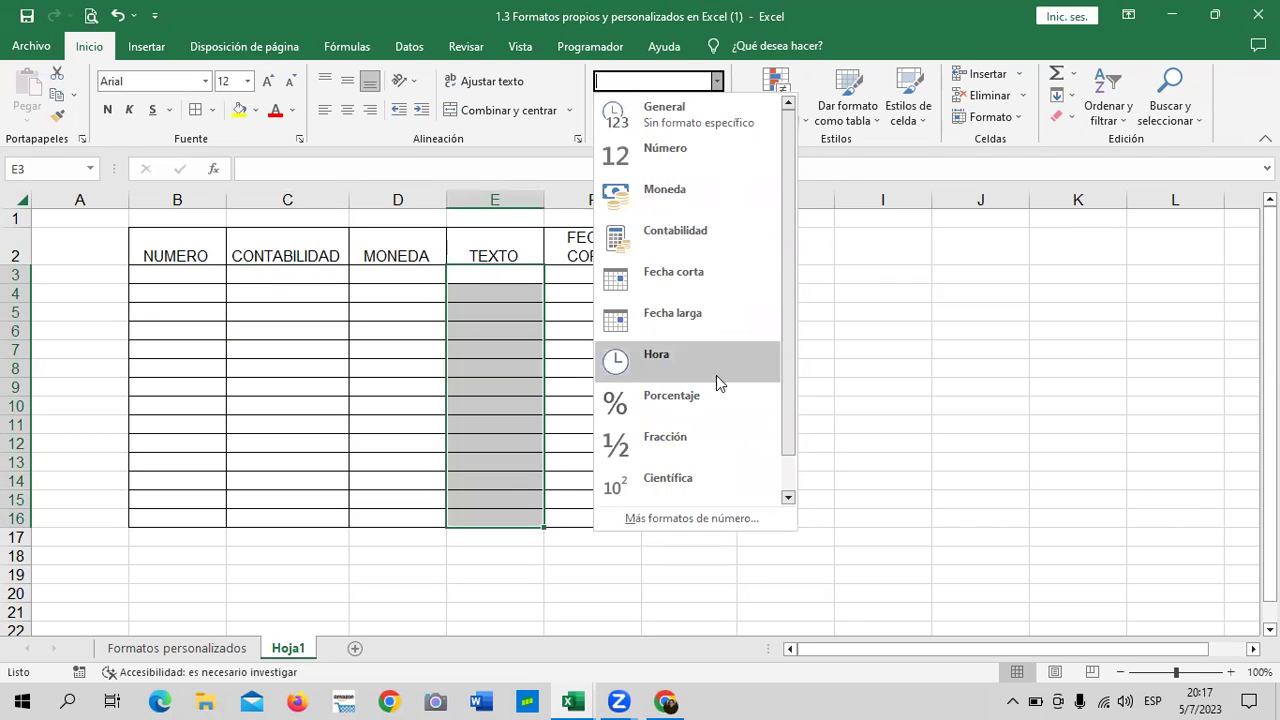
mouse_move(787, 356)
mouse_down()
mouse_move(790, 313)
mouse_move(791, 422)
mouse_up()
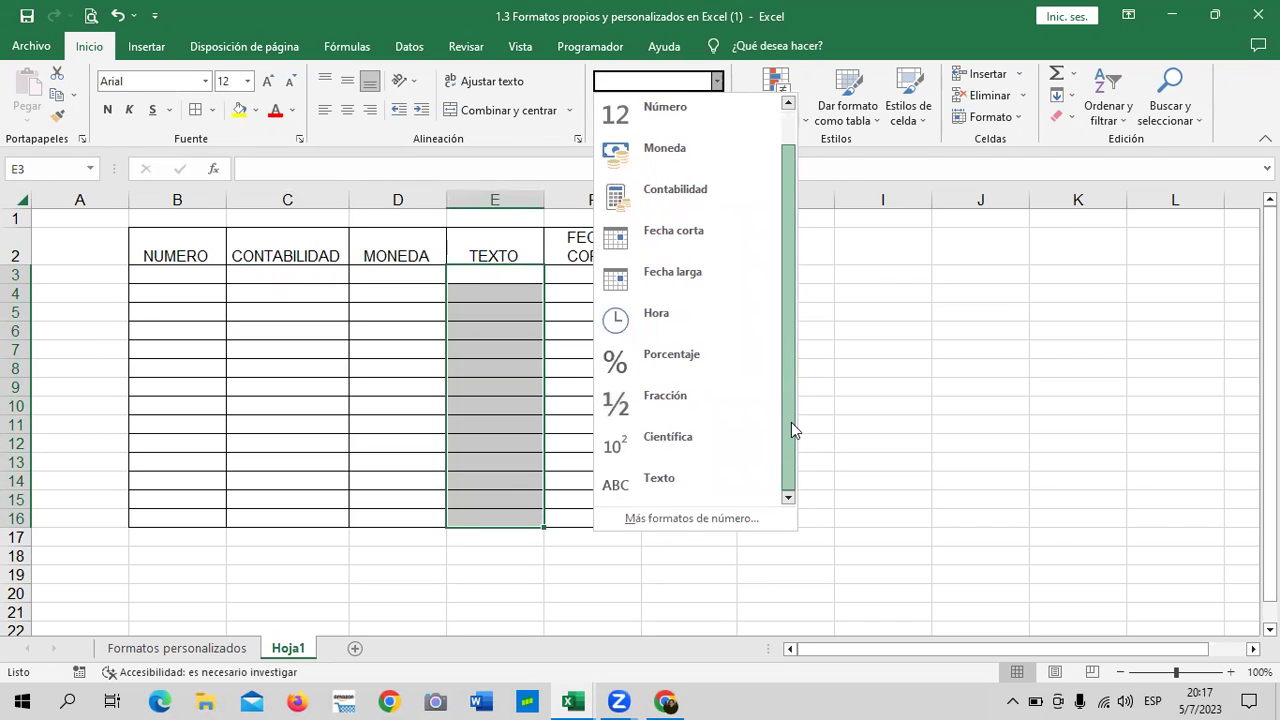
click(703, 487)
Format F3:F16 as Fecha dates using the 03-14-2012 type.
mouse_move(604, 262)
mouse_down()
mouse_move(614, 531)
mouse_move(613, 501)
mouse_move(612, 516)
mouse_up()
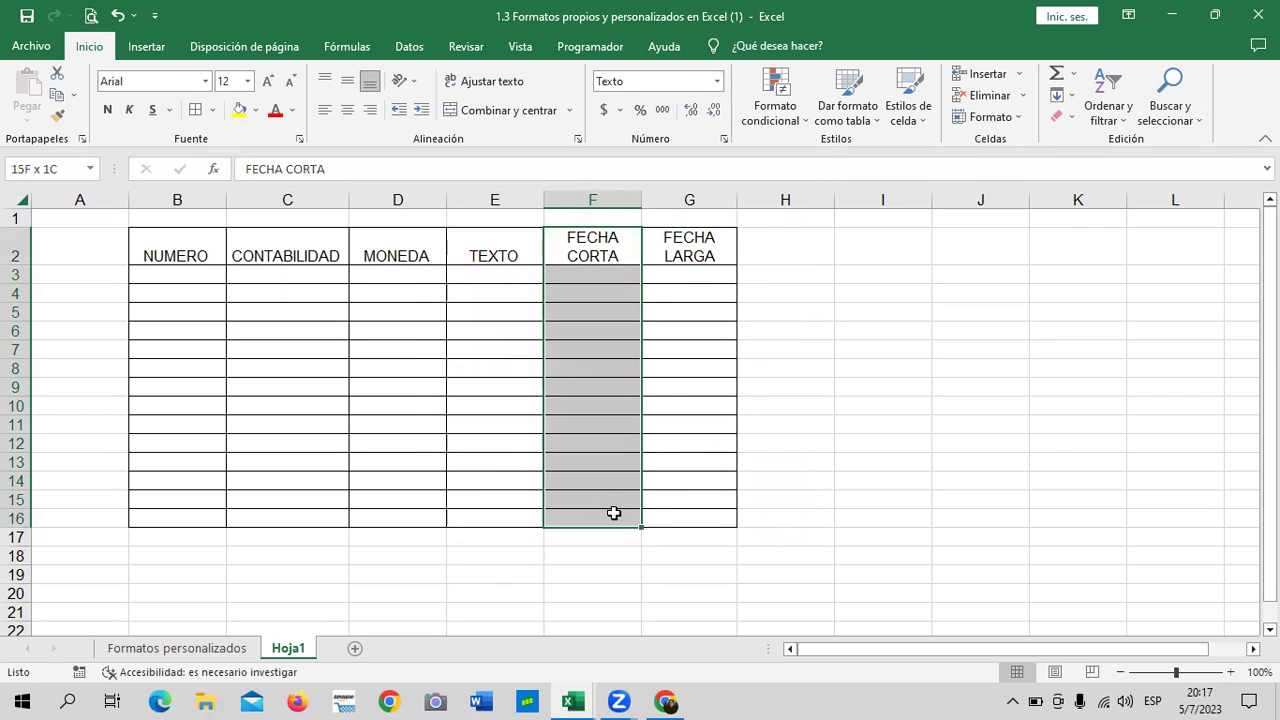
click(724, 142)
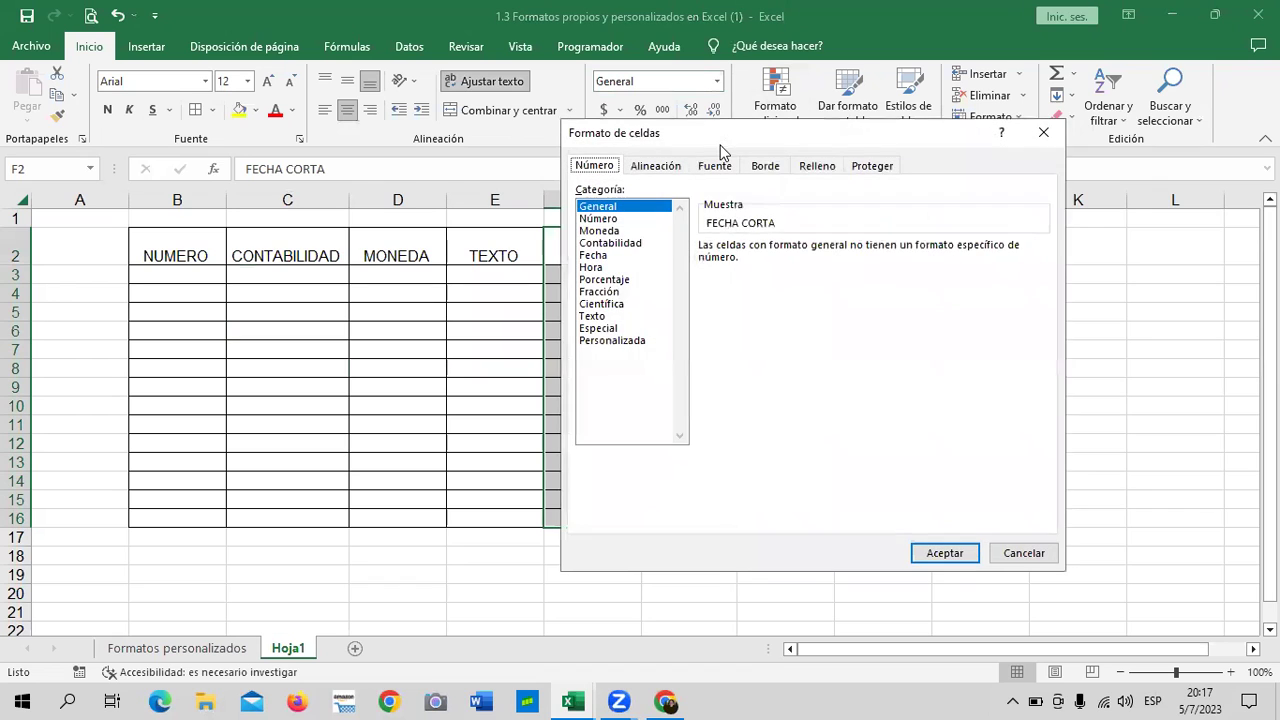
drag(778, 133, 914, 148)
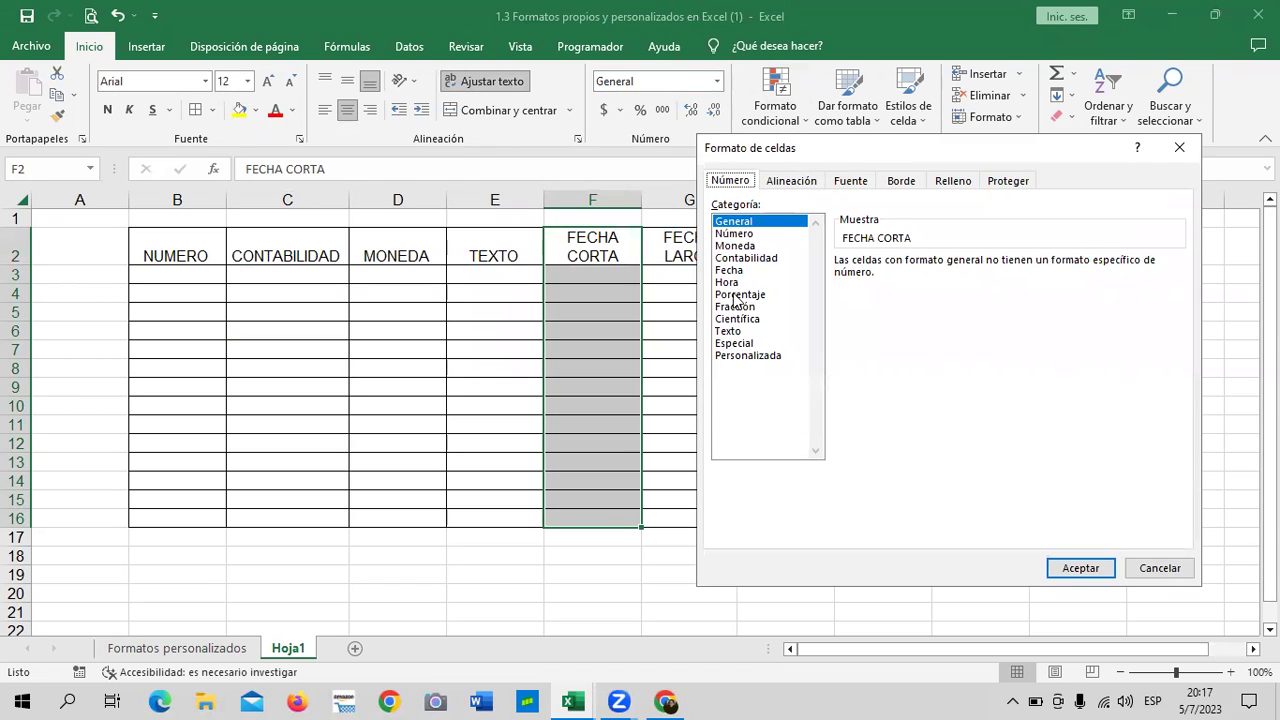
click(729, 271)
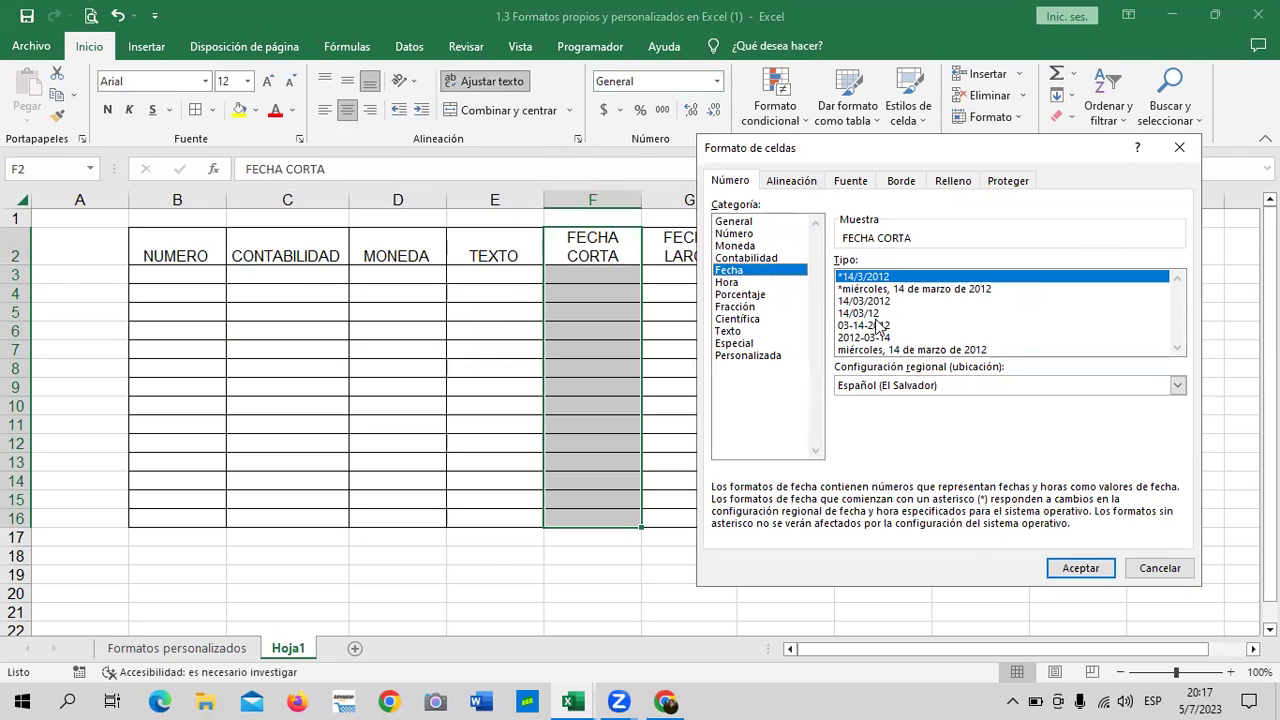
click(873, 326)
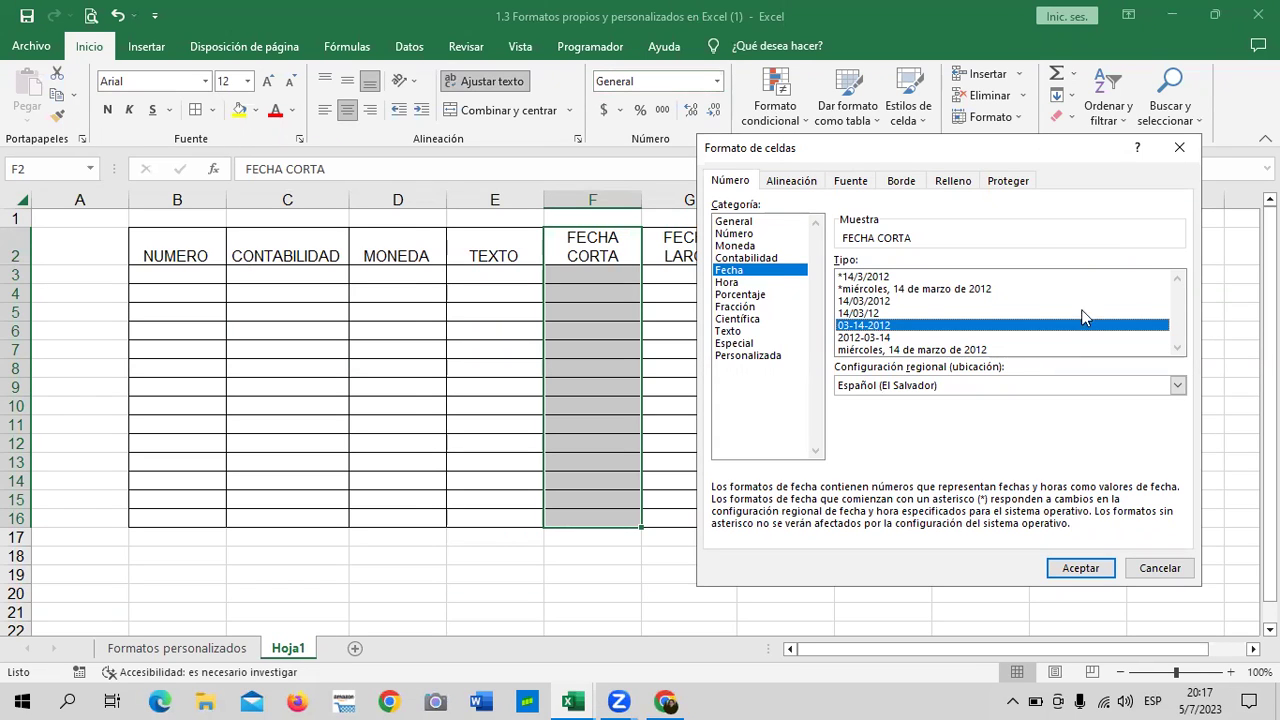
click(1098, 567)
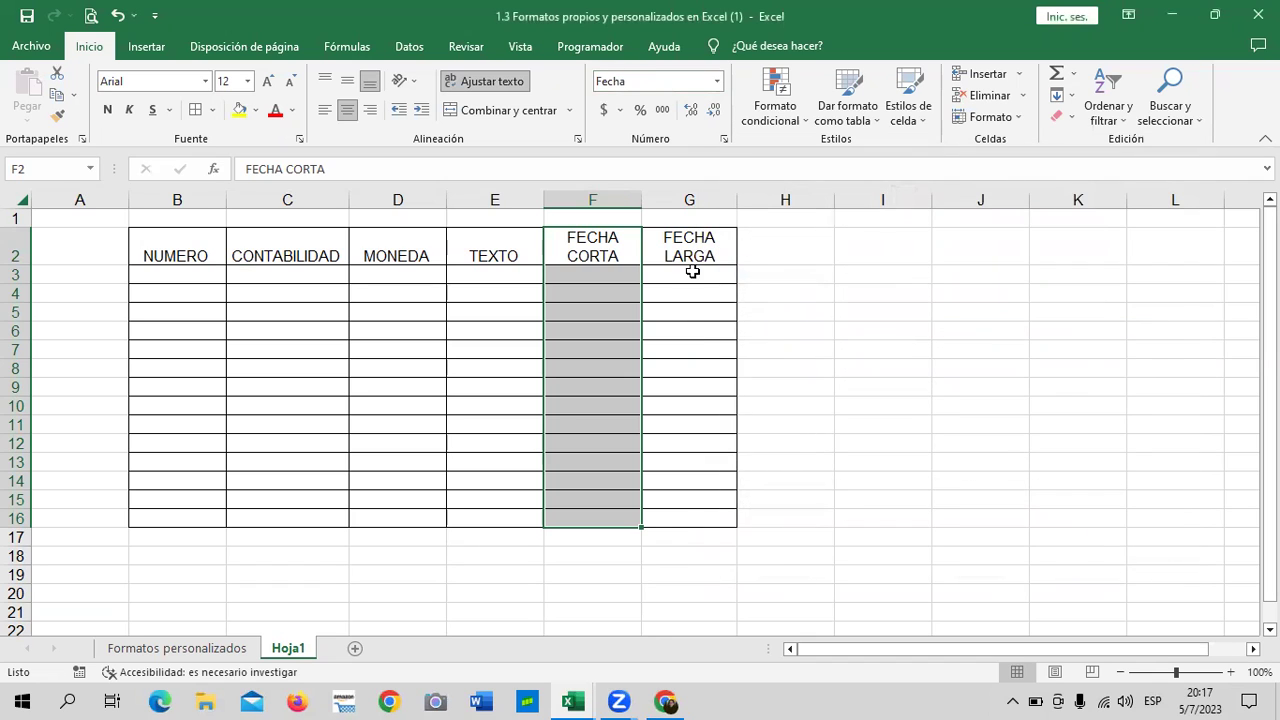
drag(690, 275, 700, 512)
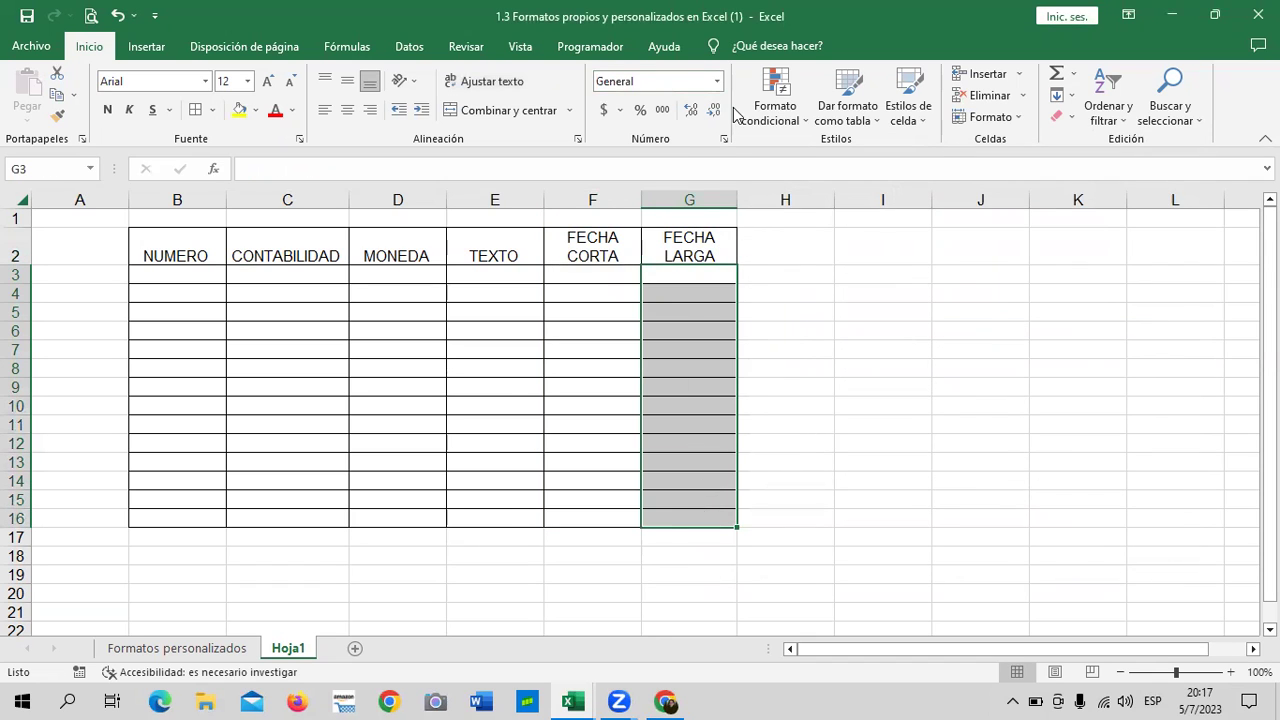
Give G3:G16 Fecha larga, choosing the 'miércoles, 14 de marzo de 2012' type.
click(717, 81)
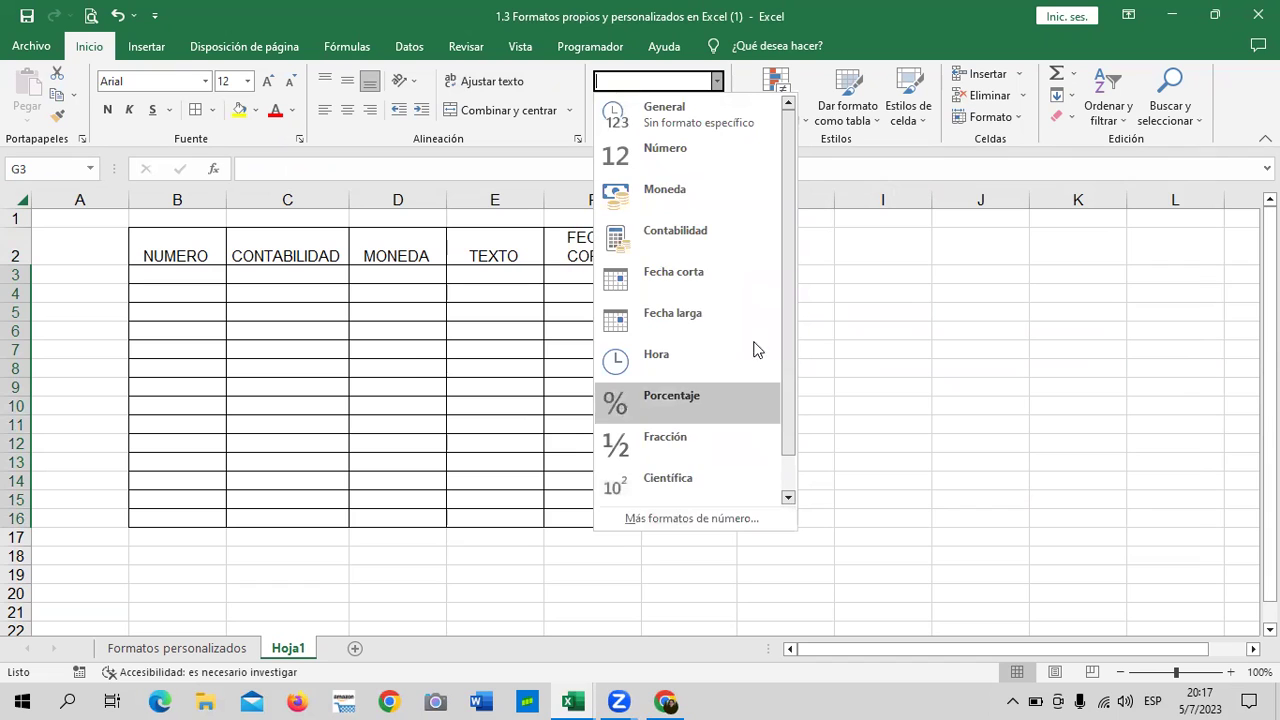
click(720, 320)
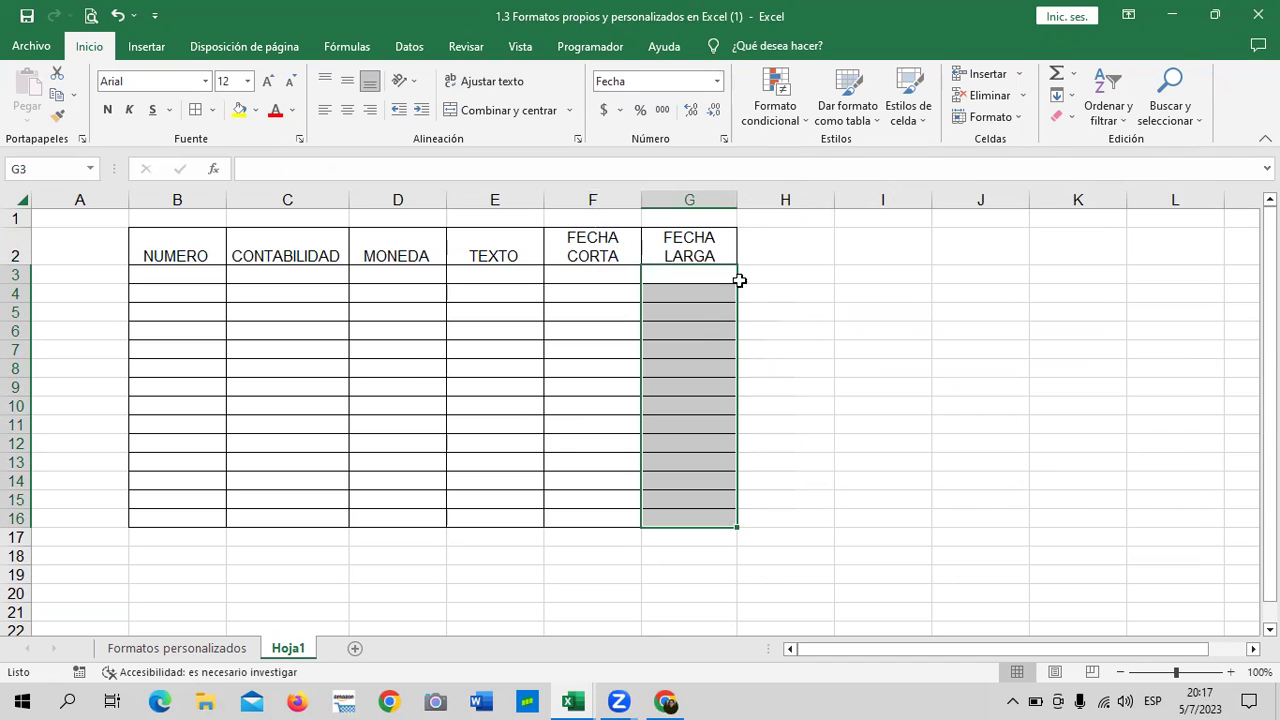
click(721, 139)
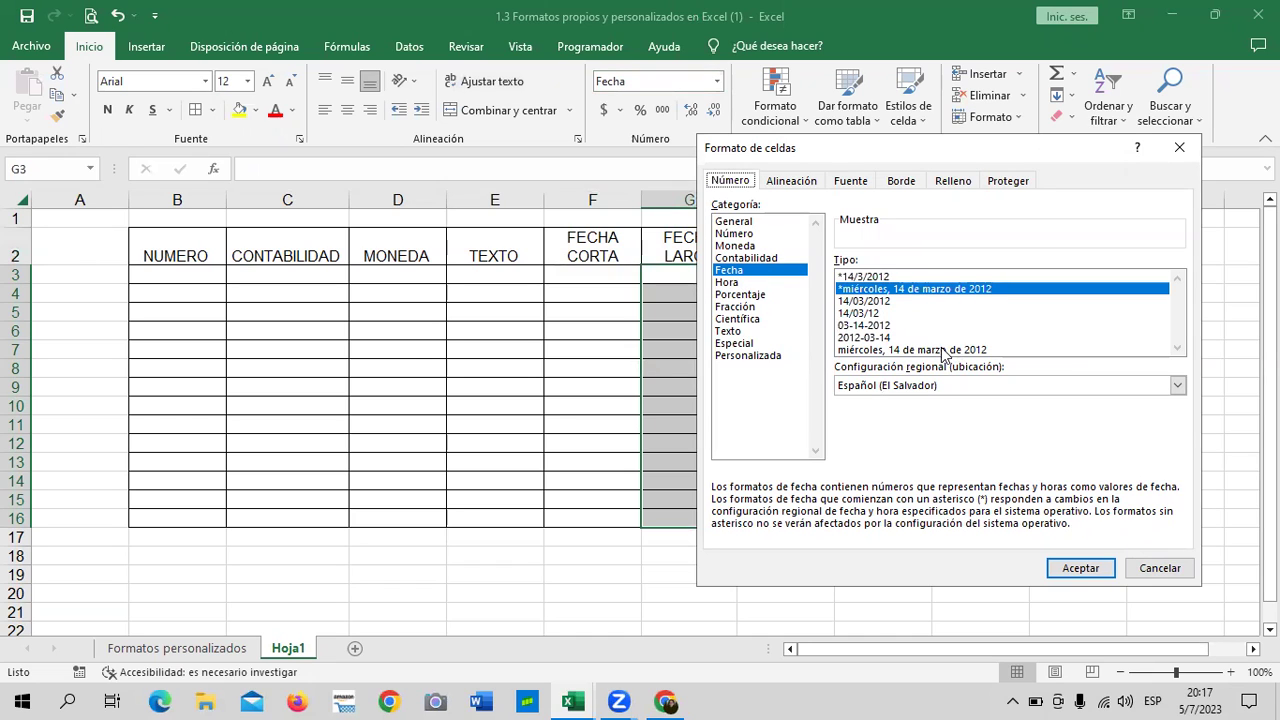
click(966, 351)
click(1095, 570)
drag(1023, 374, 1015, 351)
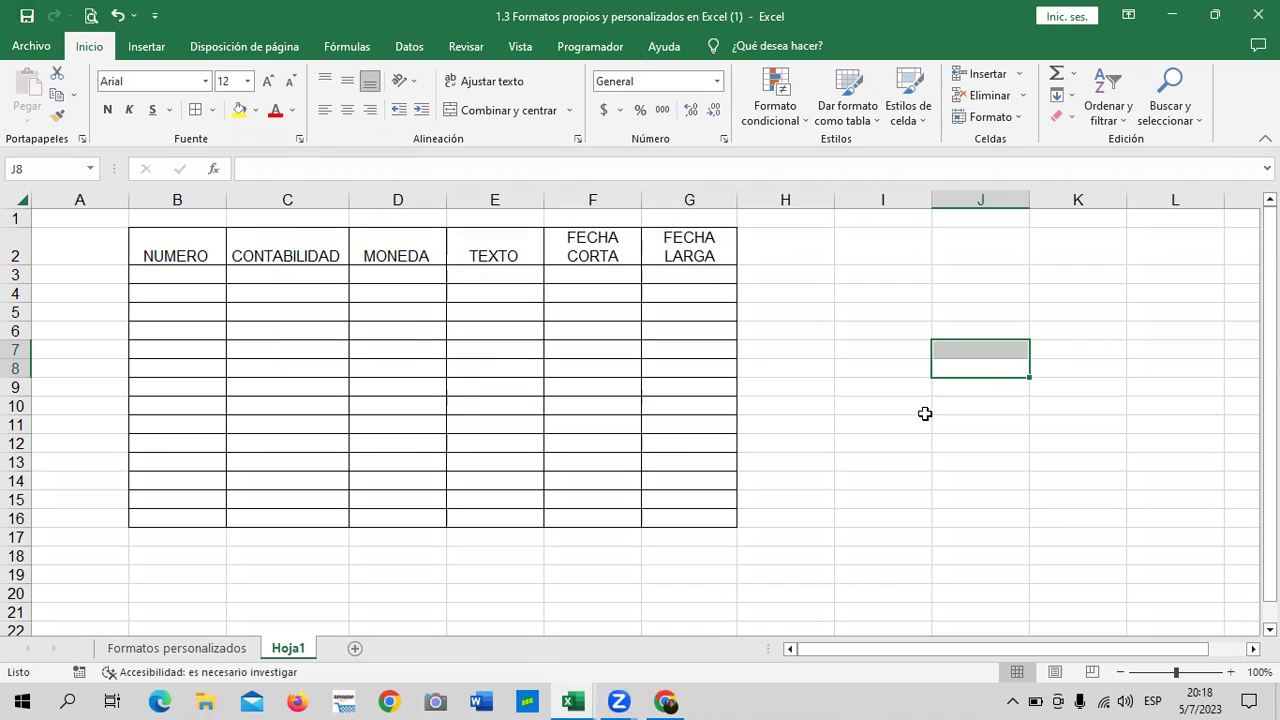
Enter 10 and 20 in cells B3 and B4 of the NUMERO column.
click(908, 382)
click(184, 275)
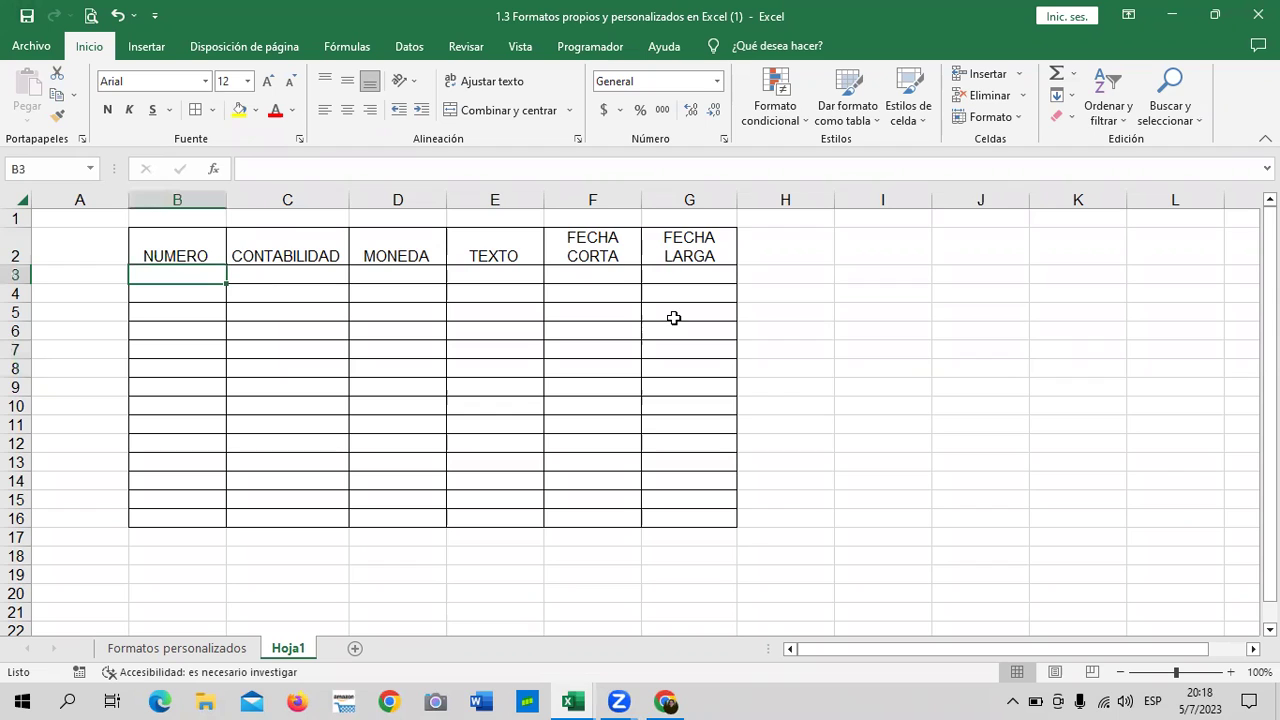
text(10)
key(Return)
text(20)
key(Return)
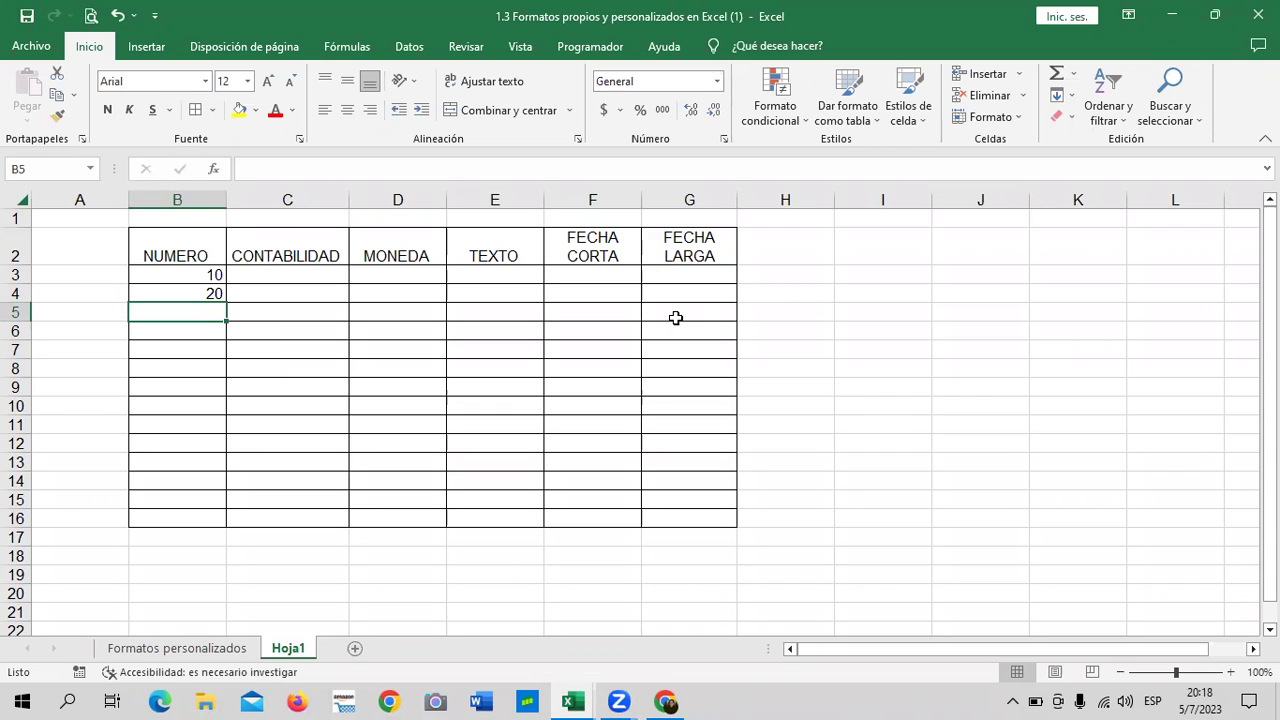
Continue the NUMERO column with 30, 40, 50 and 60 in B5 to B8.
click(851, 288)
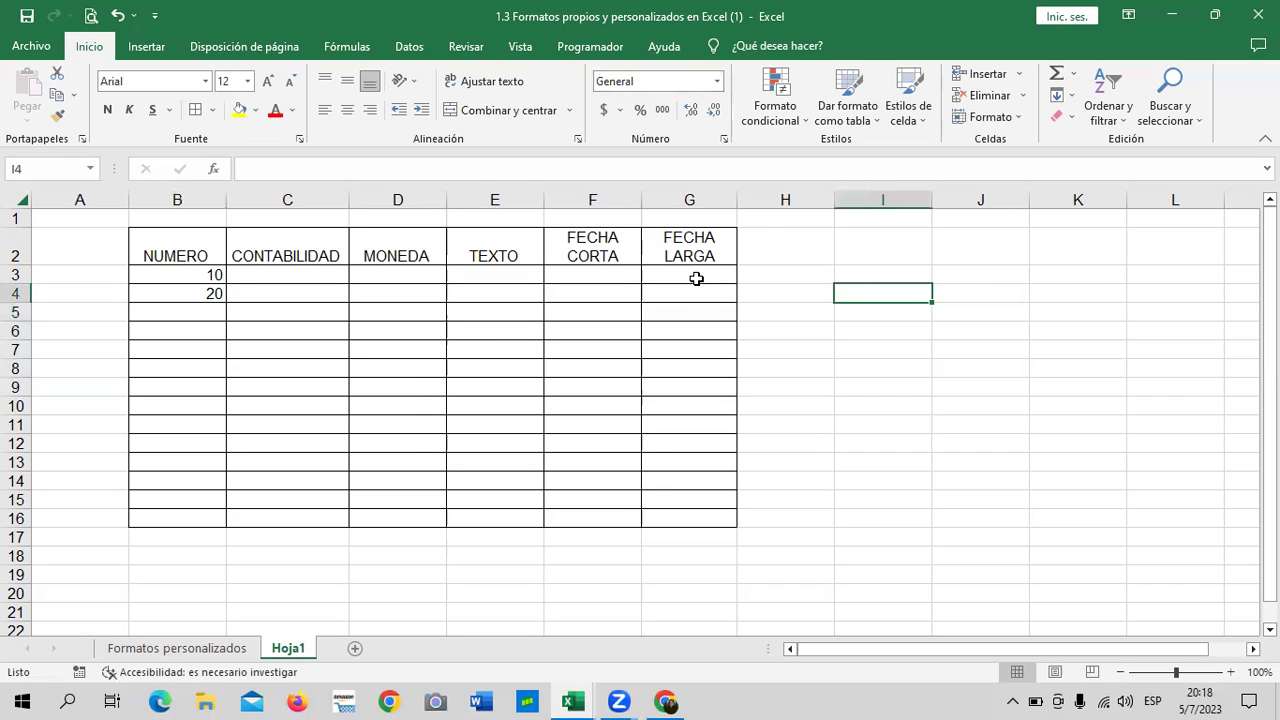
click(771, 237)
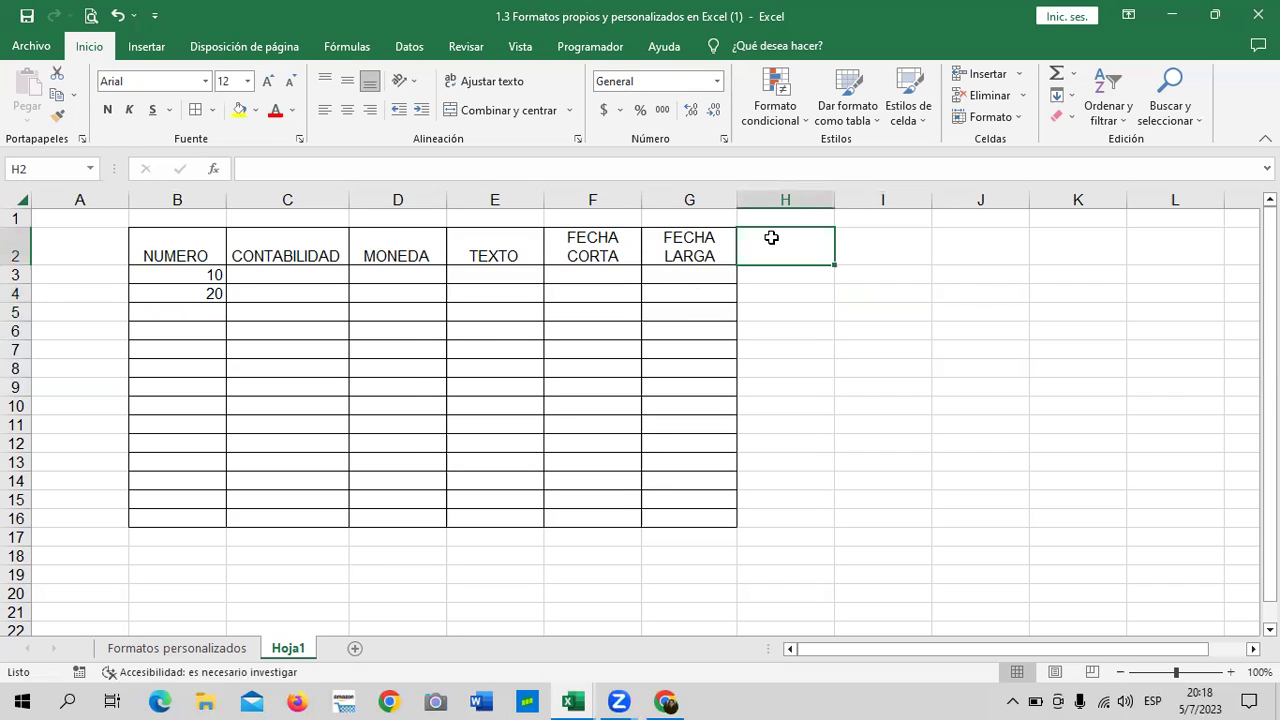
click(843, 328)
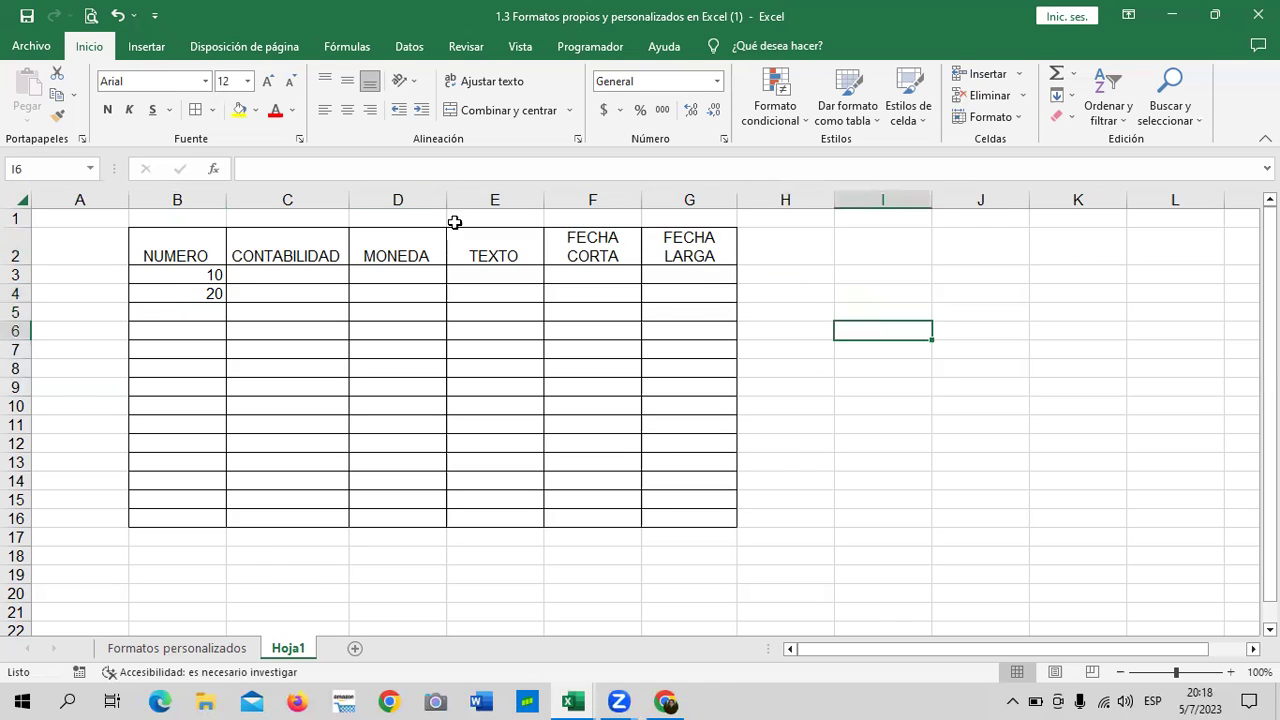
click(179, 313)
text(30)
key(Return)
text(40)
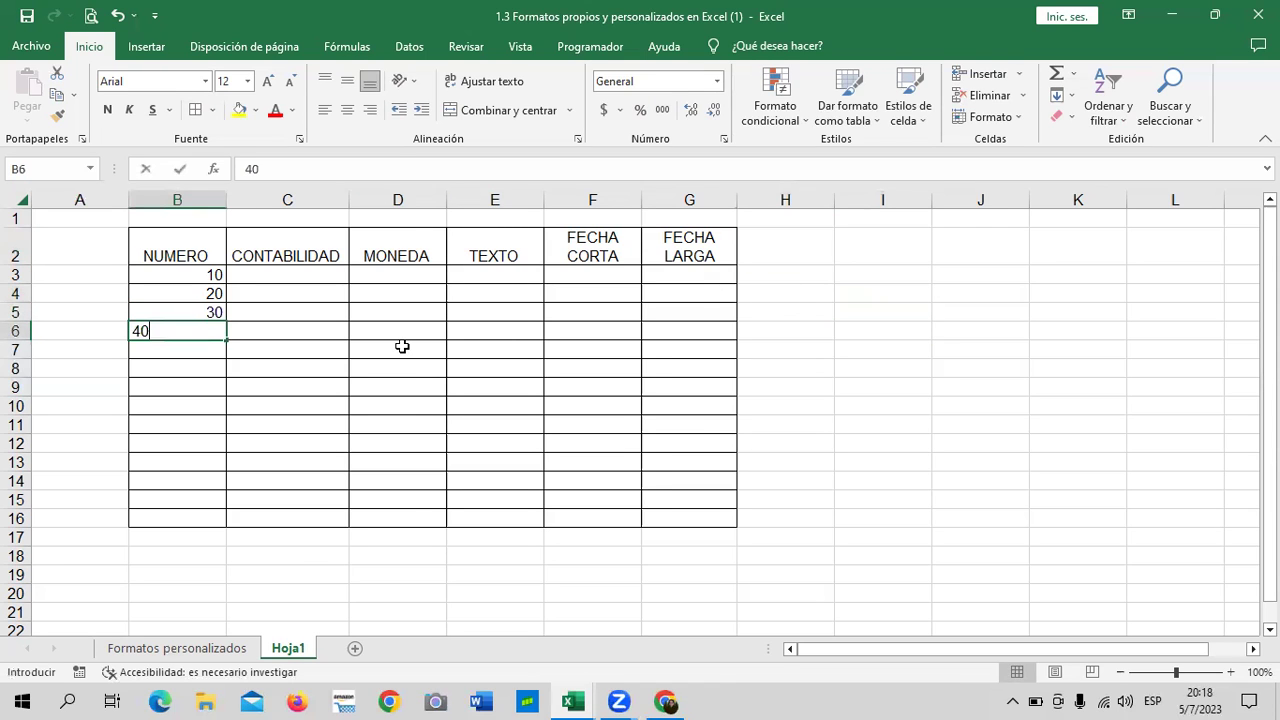
key(Return)
text(50)
key(Return)
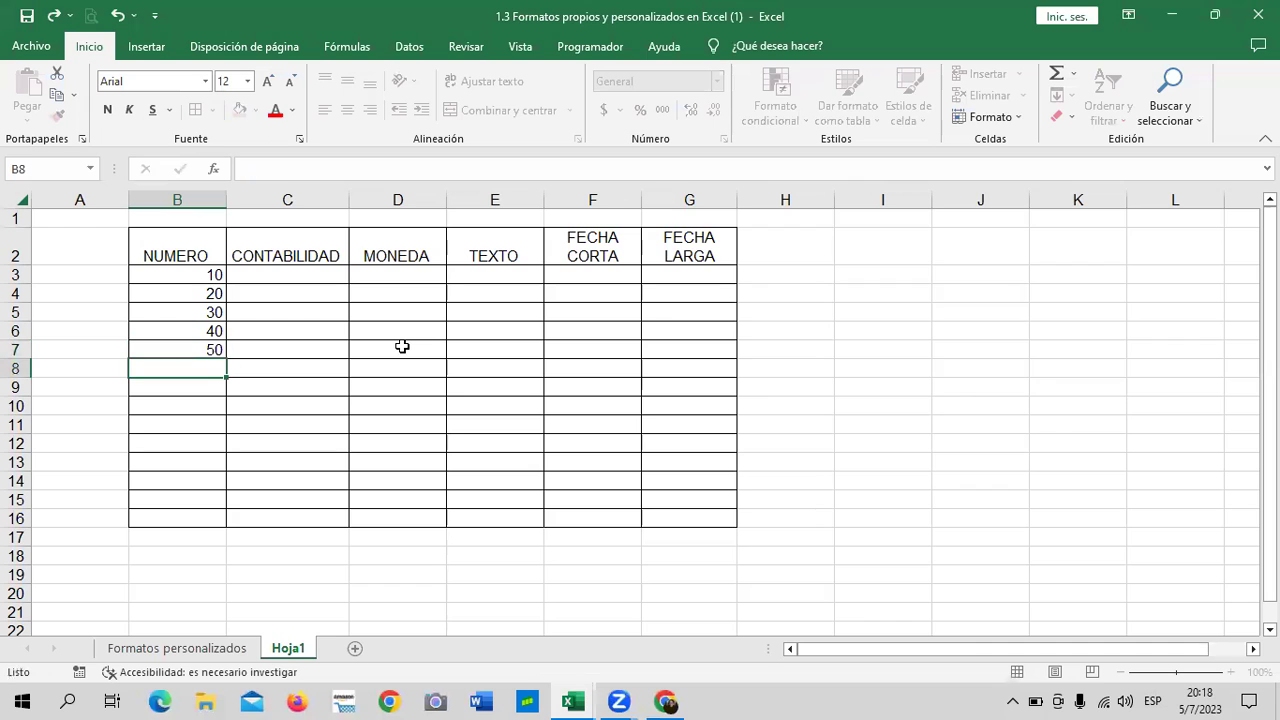
text(60)
key(Return)
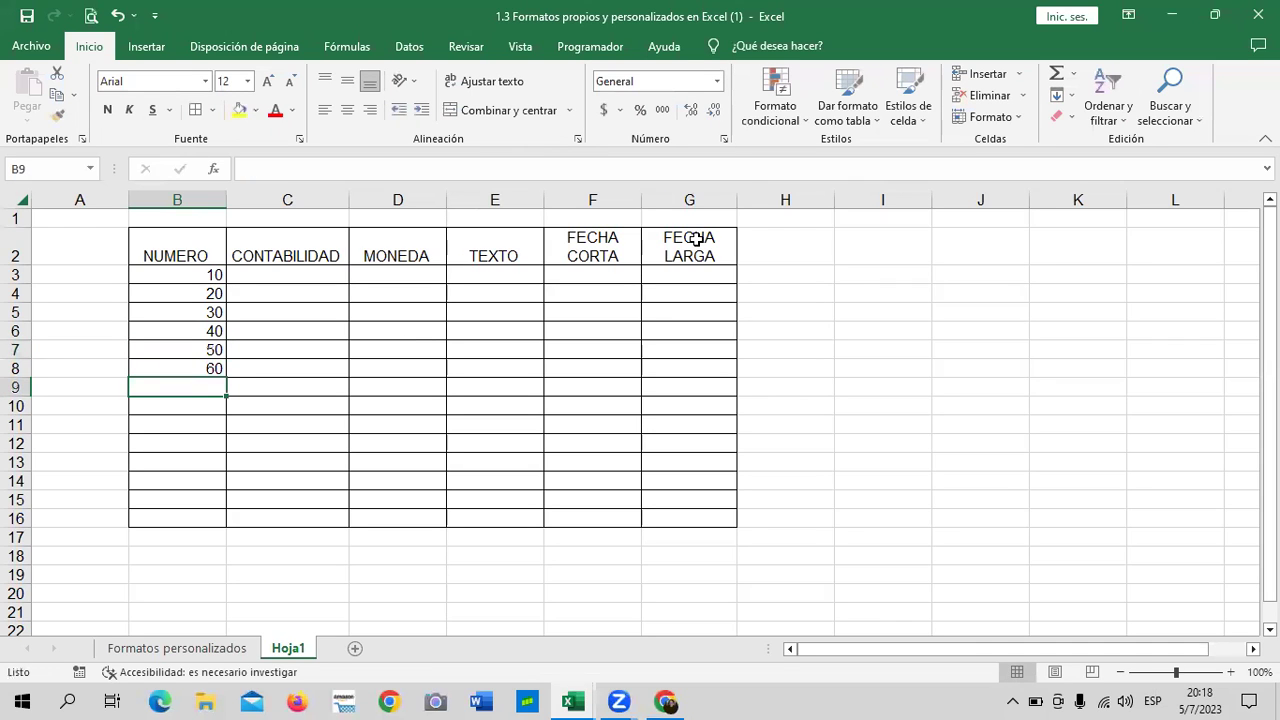
Narrow column C to 12.67 and review the NUMERO and CONTABILIDAD cells.
drag(347, 200, 337, 200)
click(414, 402)
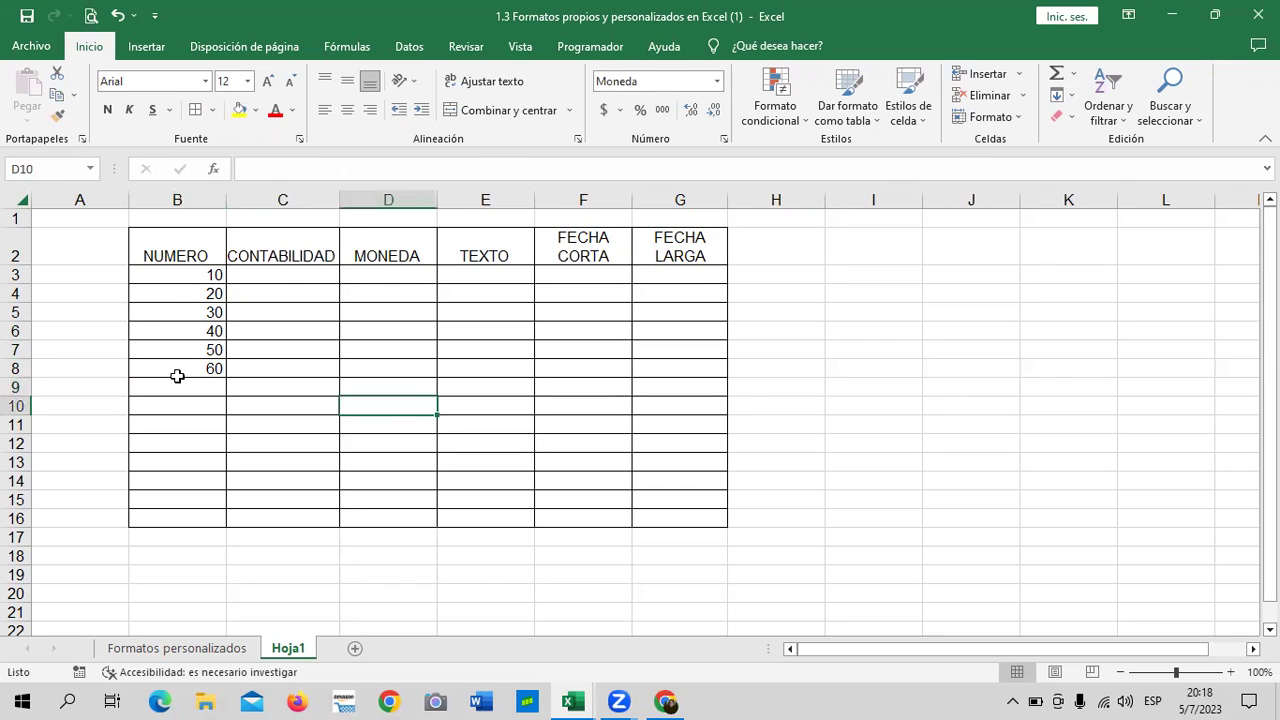
click(190, 300)
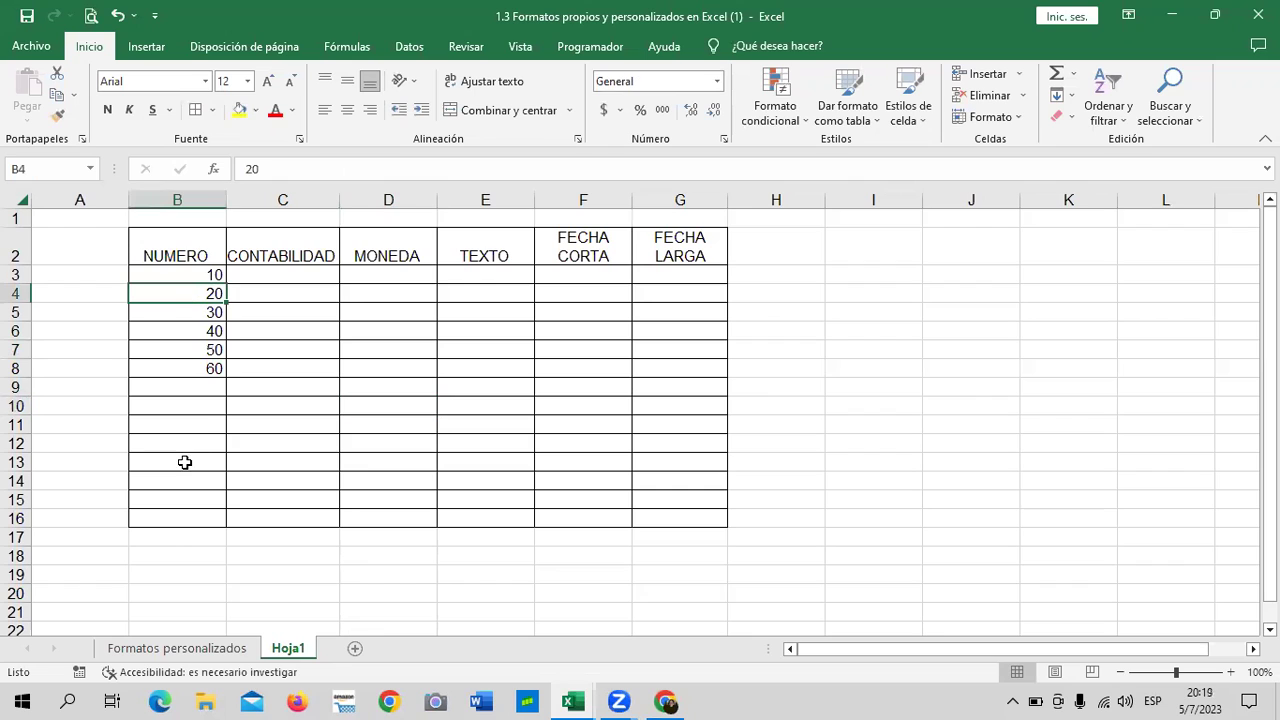
click(185, 464)
click(305, 280)
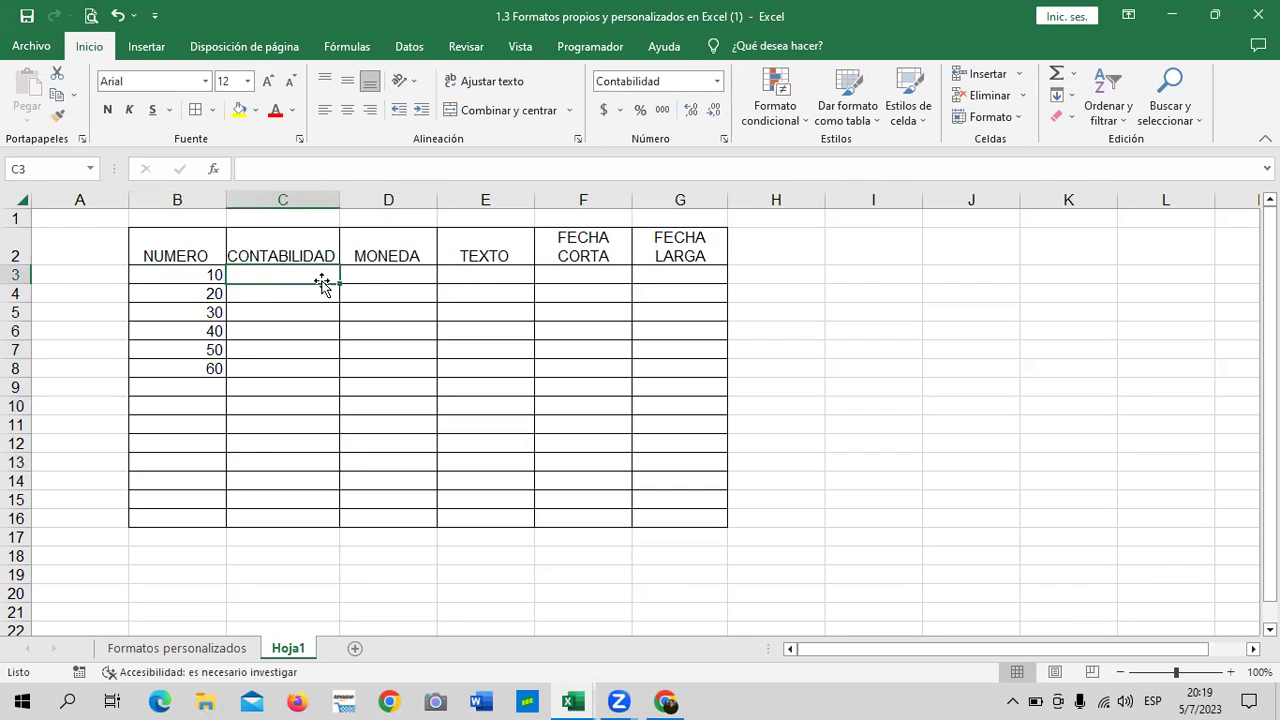
drag(206, 272, 206, 516)
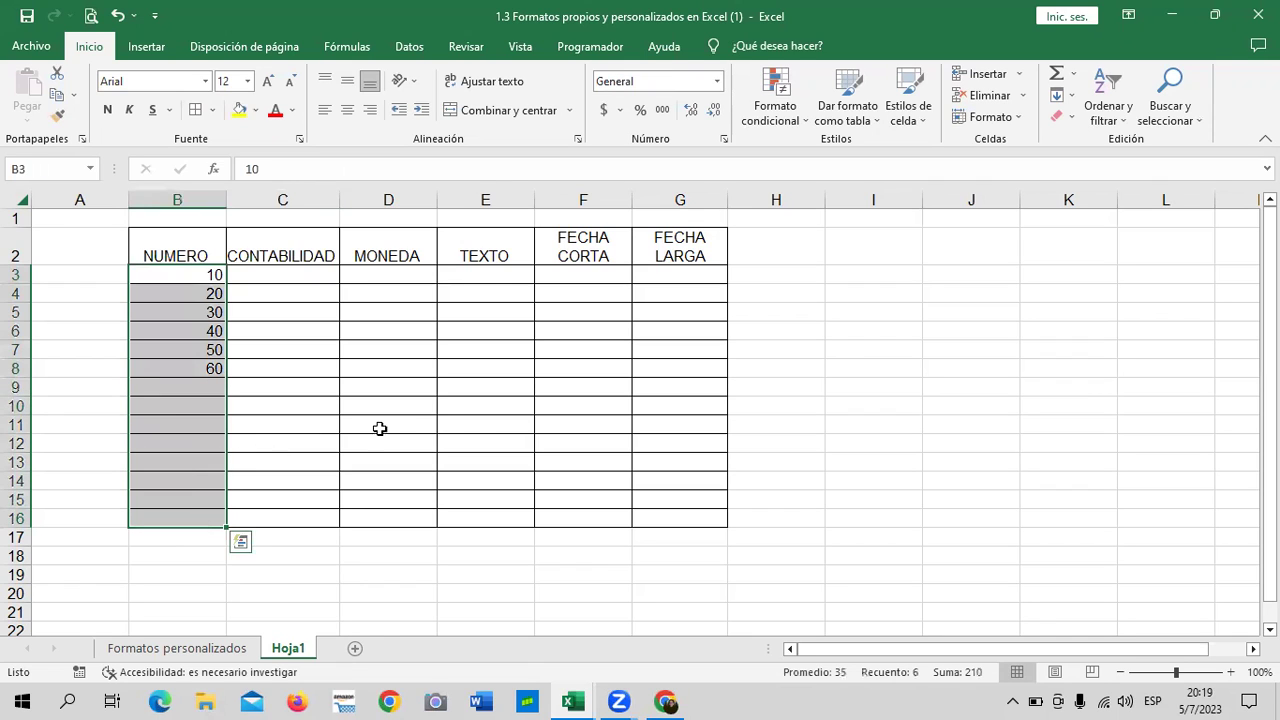
click(576, 370)
Select H2:H16, add the PORCENTAJES heading in H2, and widen column H to fit.
mouse_move(775, 250)
mouse_down()
mouse_move(773, 528)
mouse_move(765, 515)
mouse_up()
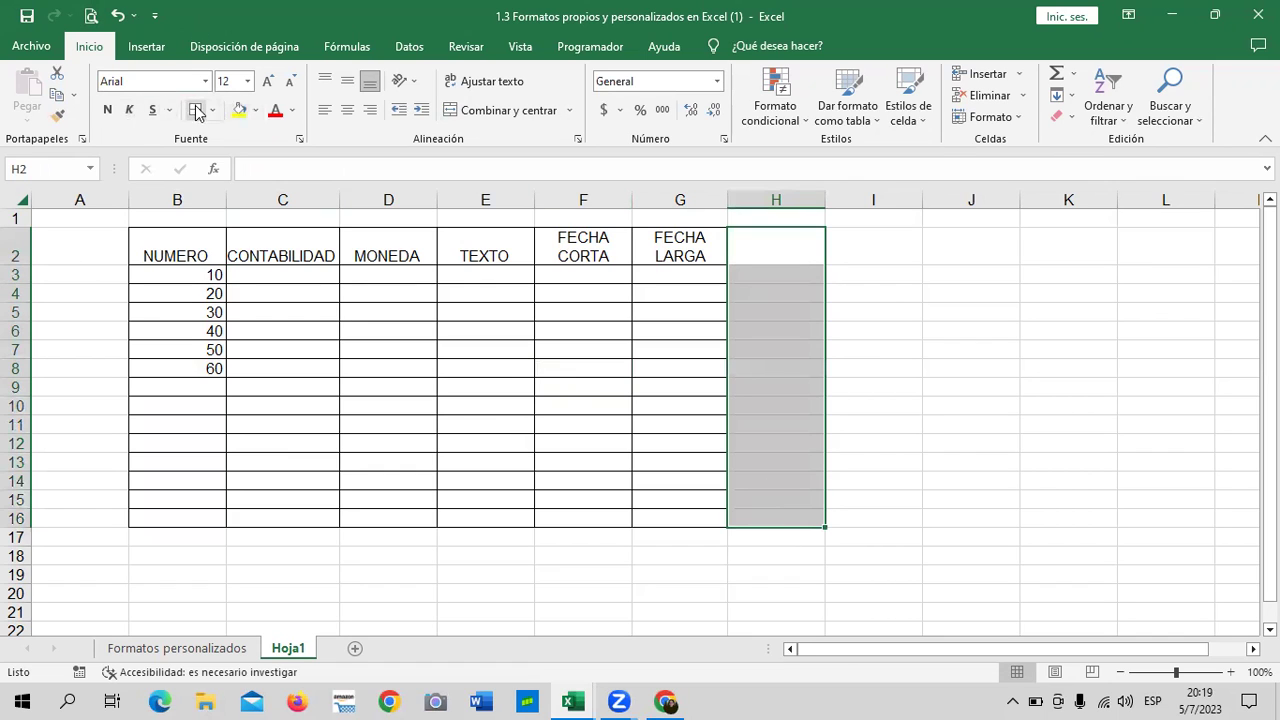
click(762, 253)
text(PO)
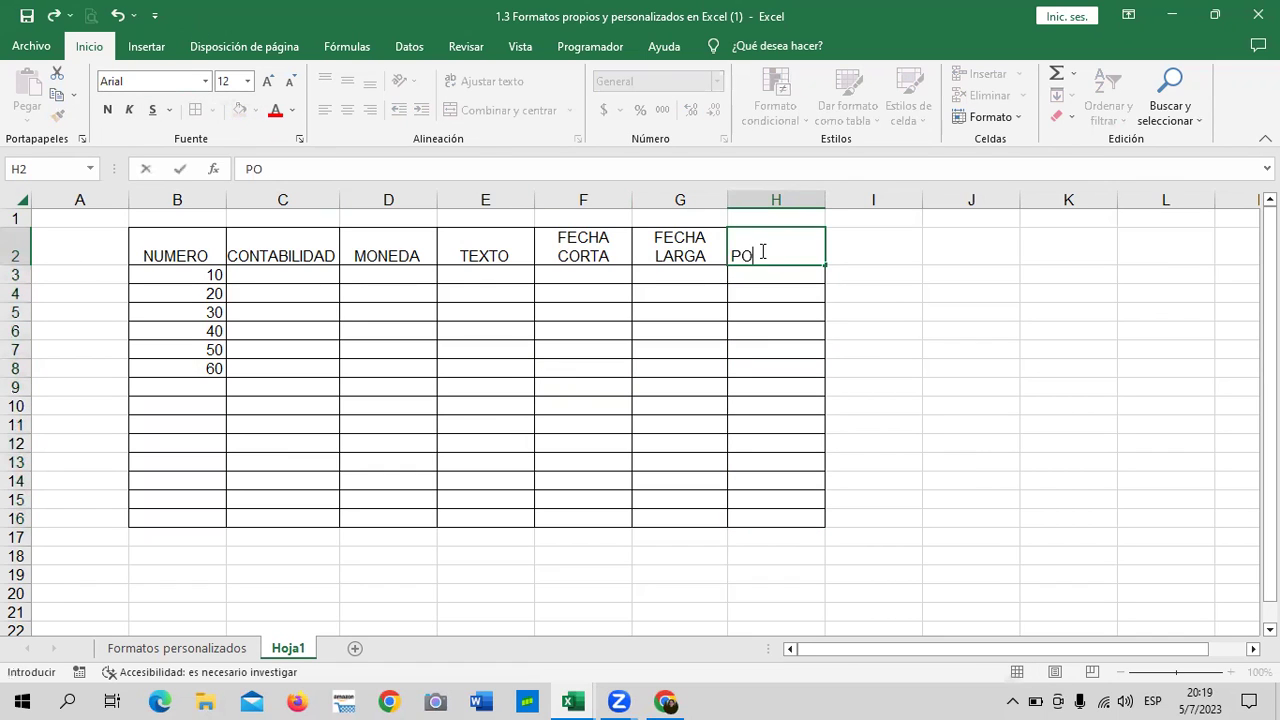
text(RCENTAJE)
key(Return)
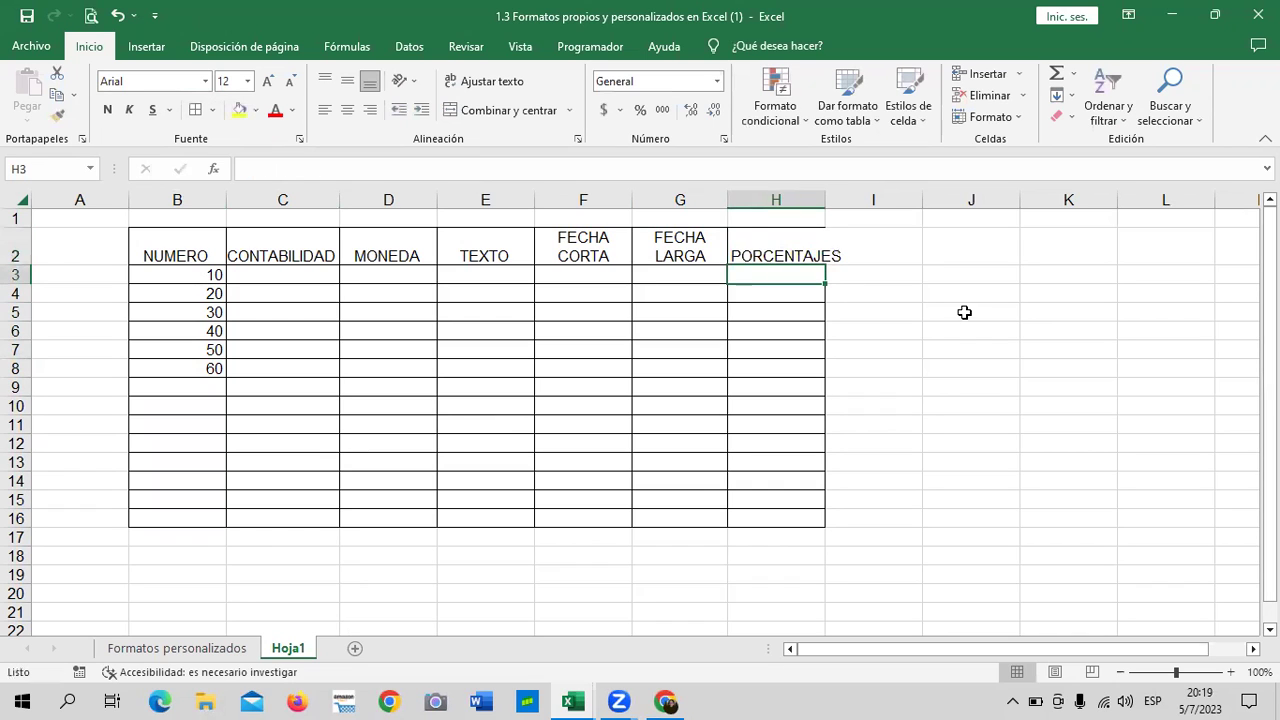
click(928, 300)
drag(826, 200, 843, 200)
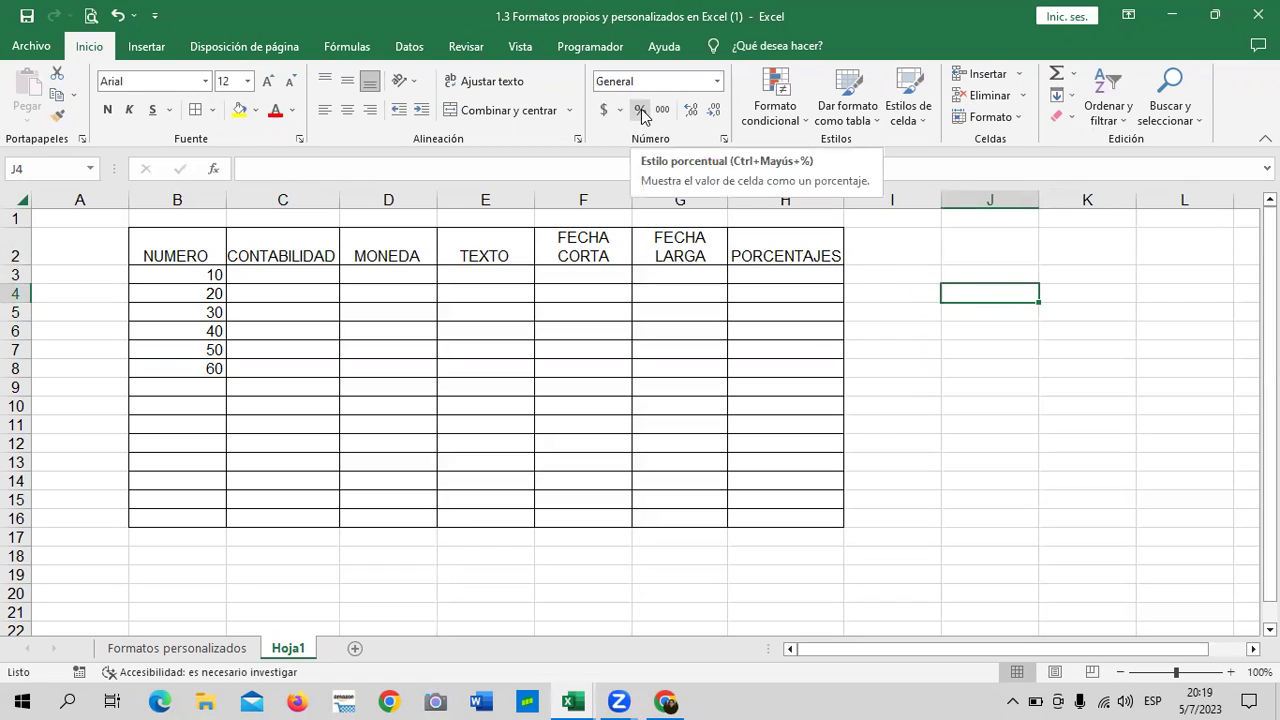
Enter 10, 20 and 30 in the CONTABILIDAD cells C3 to C5.
click(963, 405)
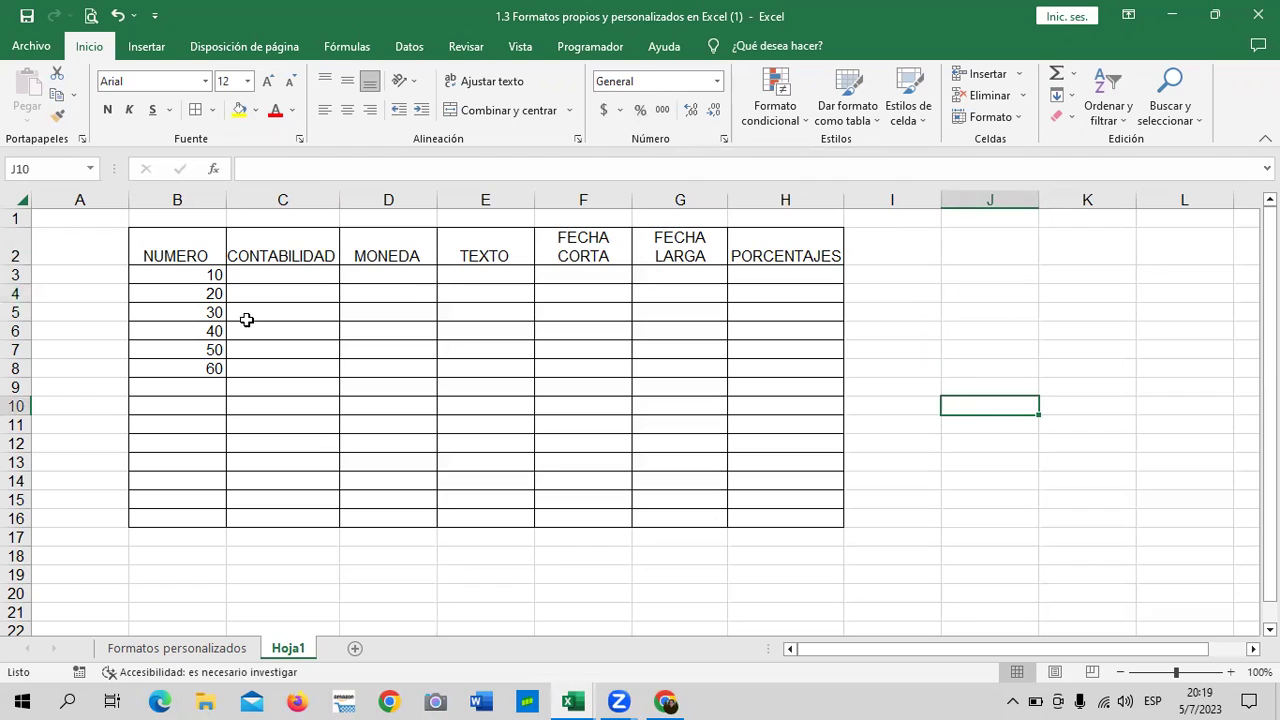
click(287, 270)
text(10)
key(Return)
text(20)
key(Return)
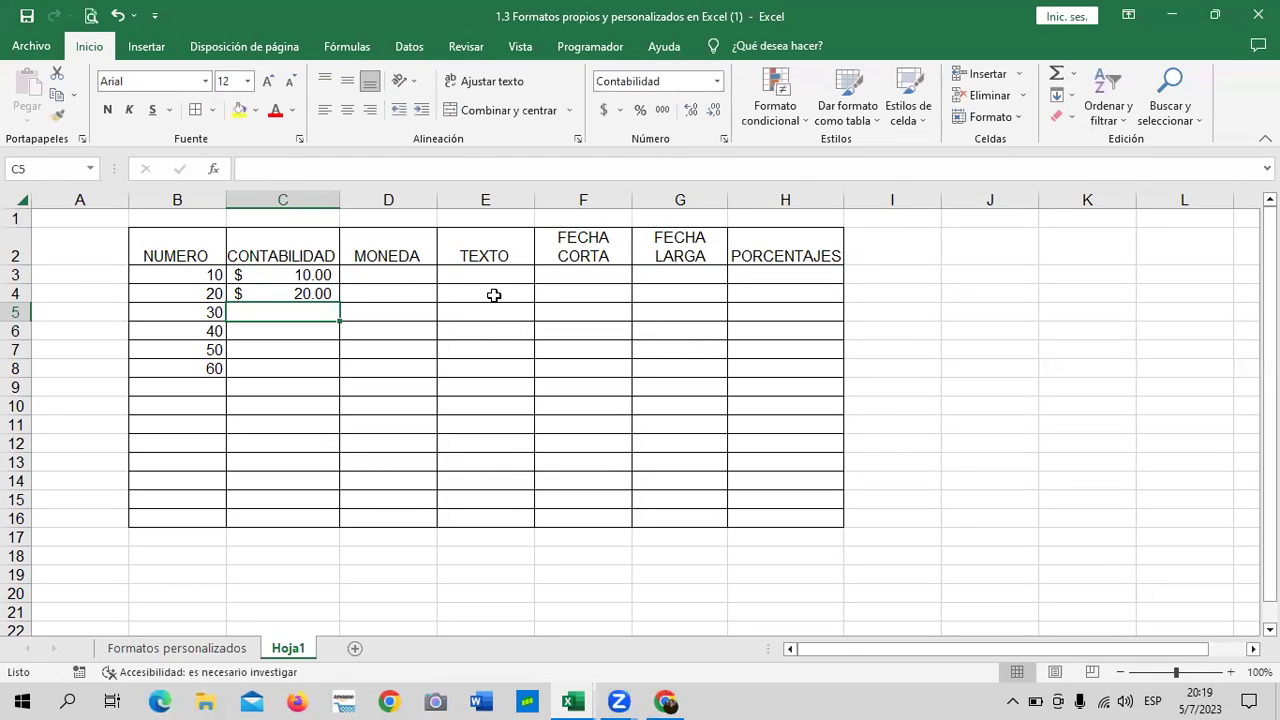
text(30)
key(Return)
Enter 40, 50 and 60 in C6 to C8, shown as accounting amounts.
text(40)
key(Return)
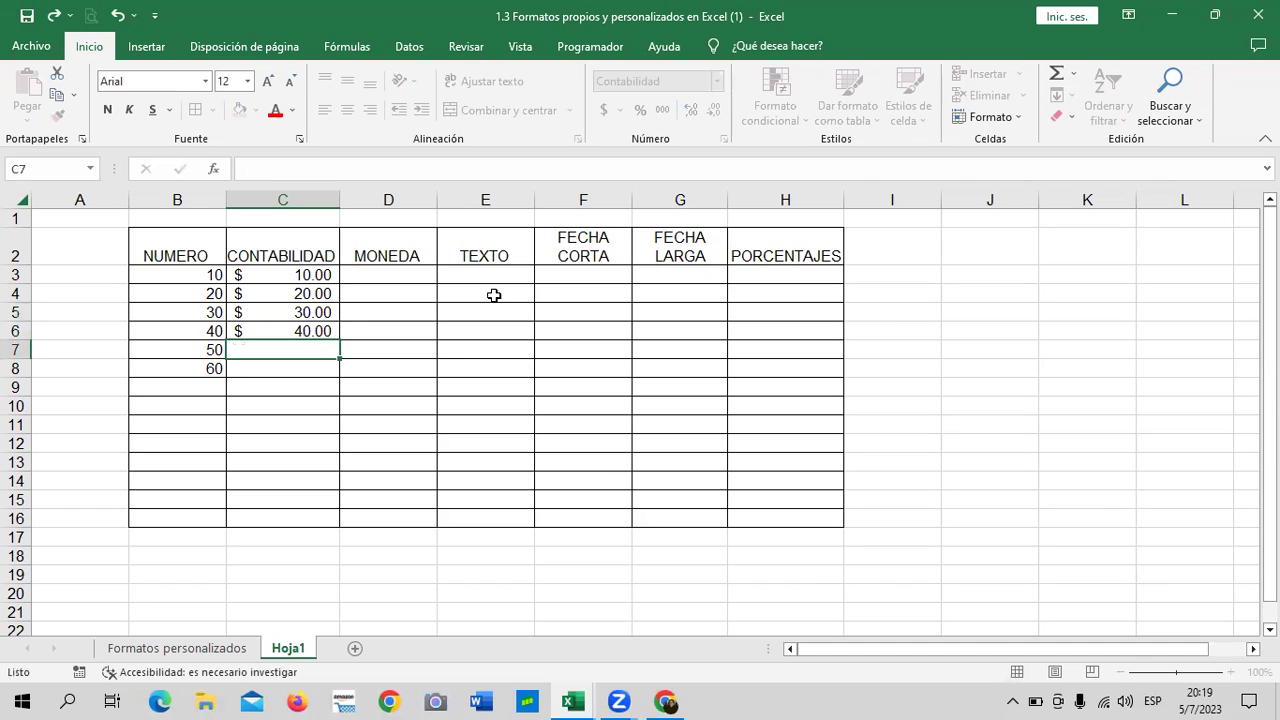
text(50)
key(Return)
text(60)
key(Return)
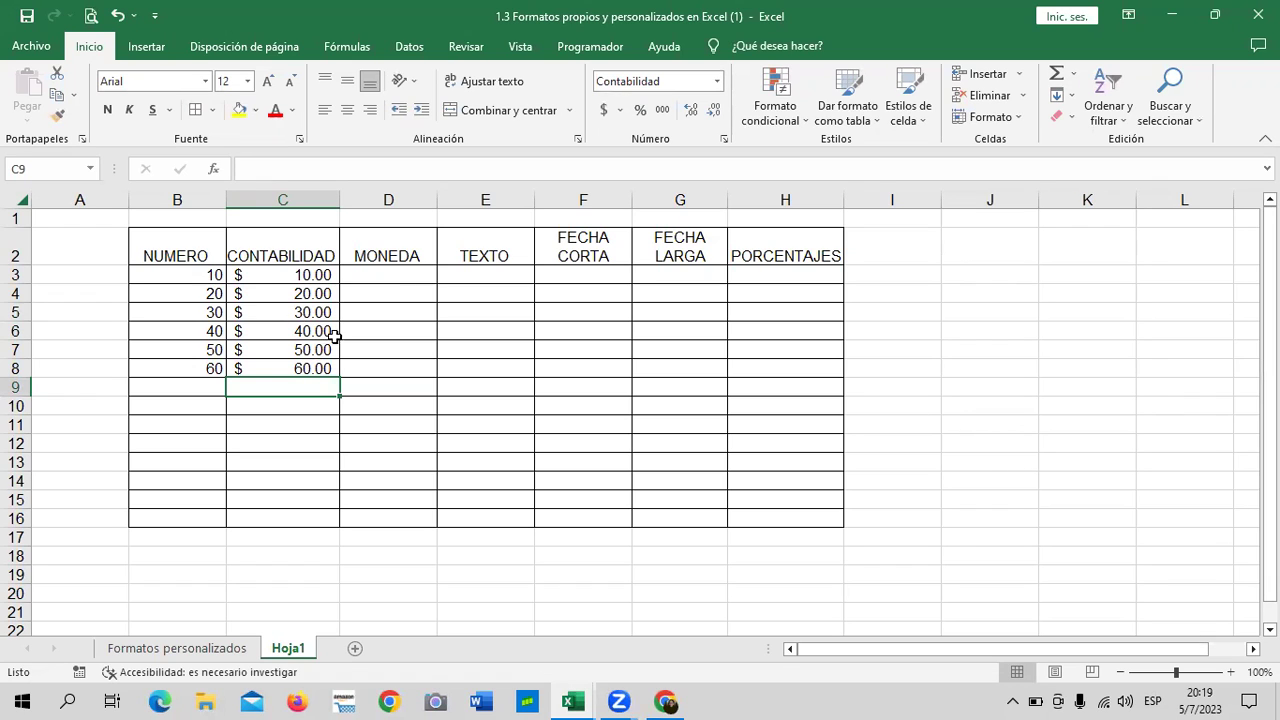
Inspect each column's number format, from NUMERO through PORCENTAJES, against an unformatted cell.
click(408, 274)
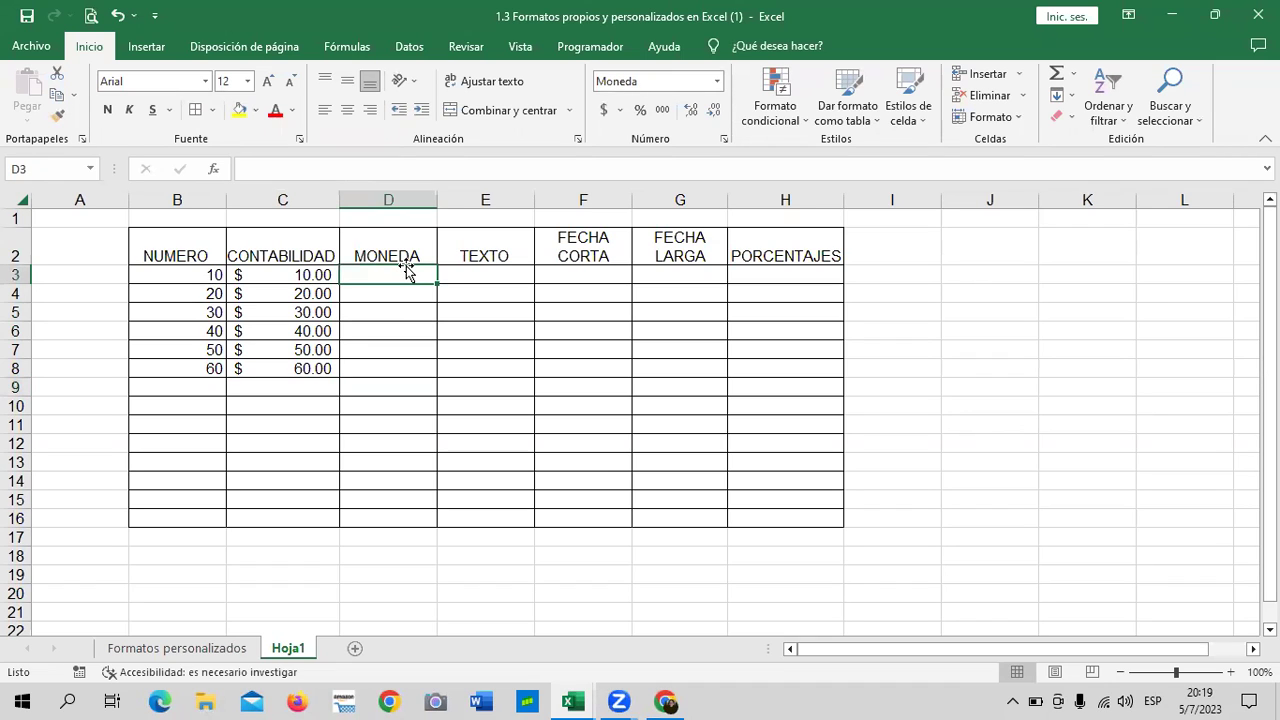
click(300, 270)
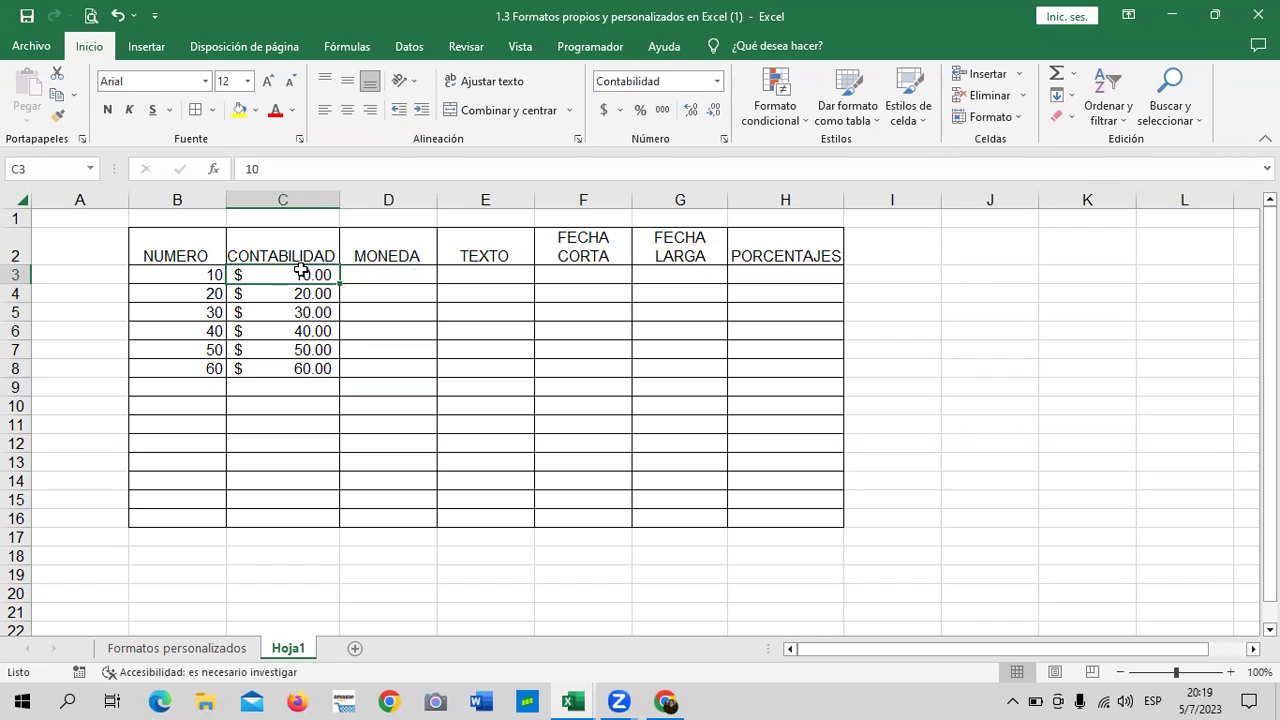
click(281, 394)
click(186, 417)
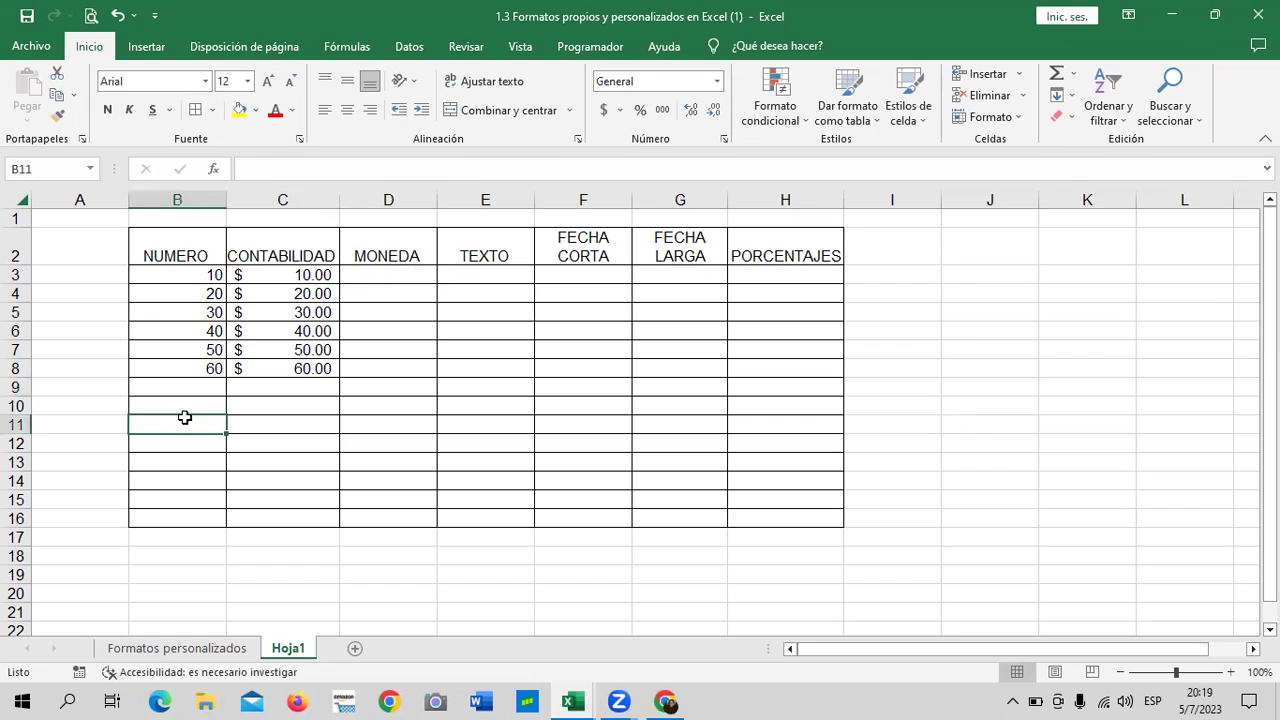
click(260, 410)
click(404, 417)
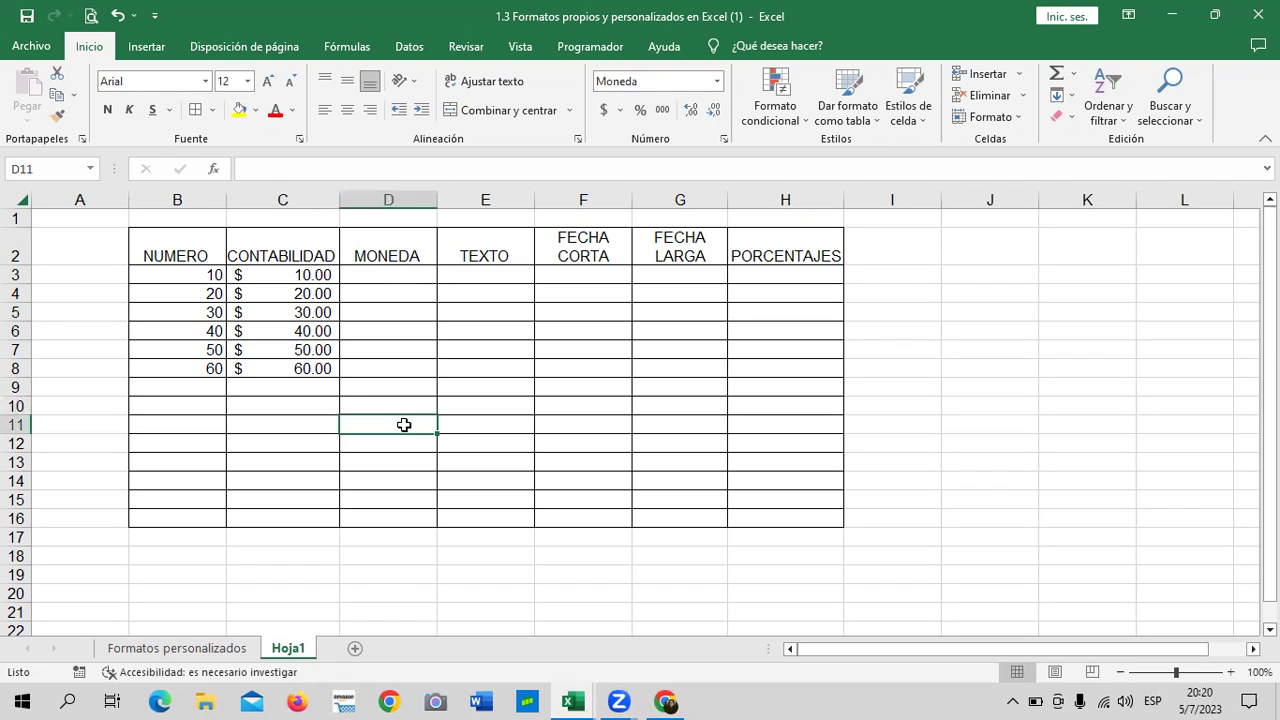
click(489, 418)
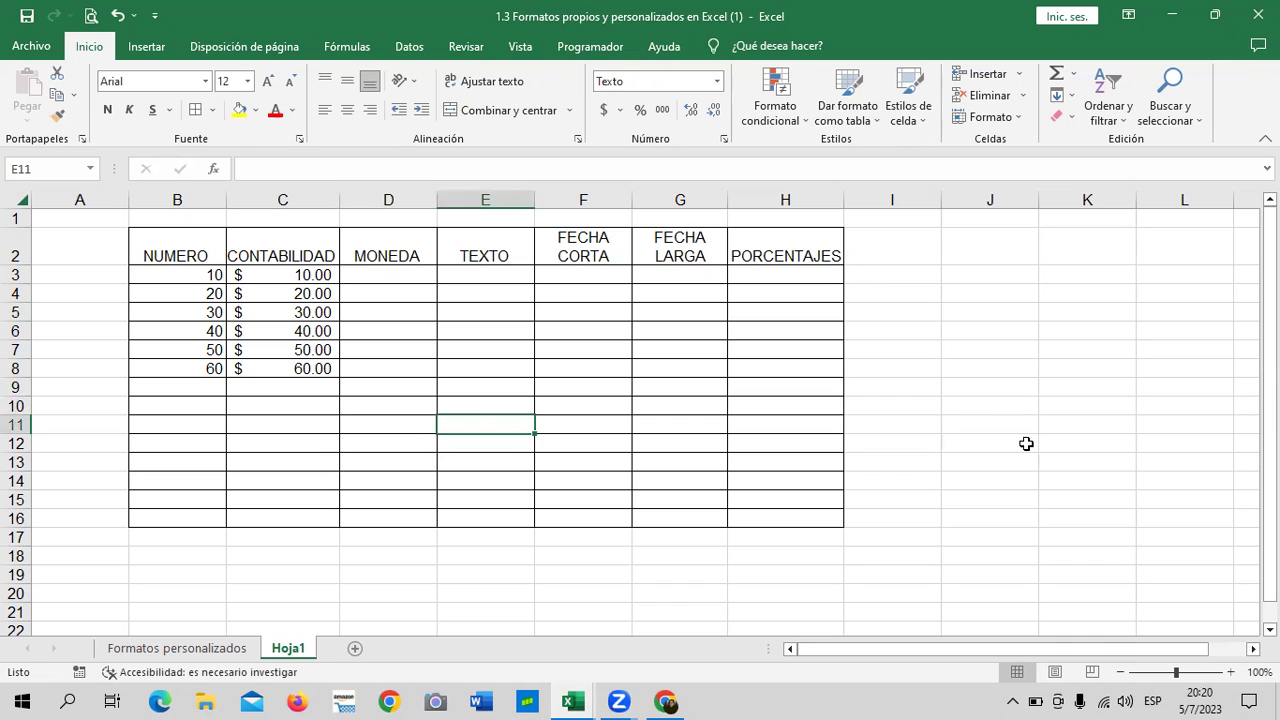
click(578, 428)
click(1043, 425)
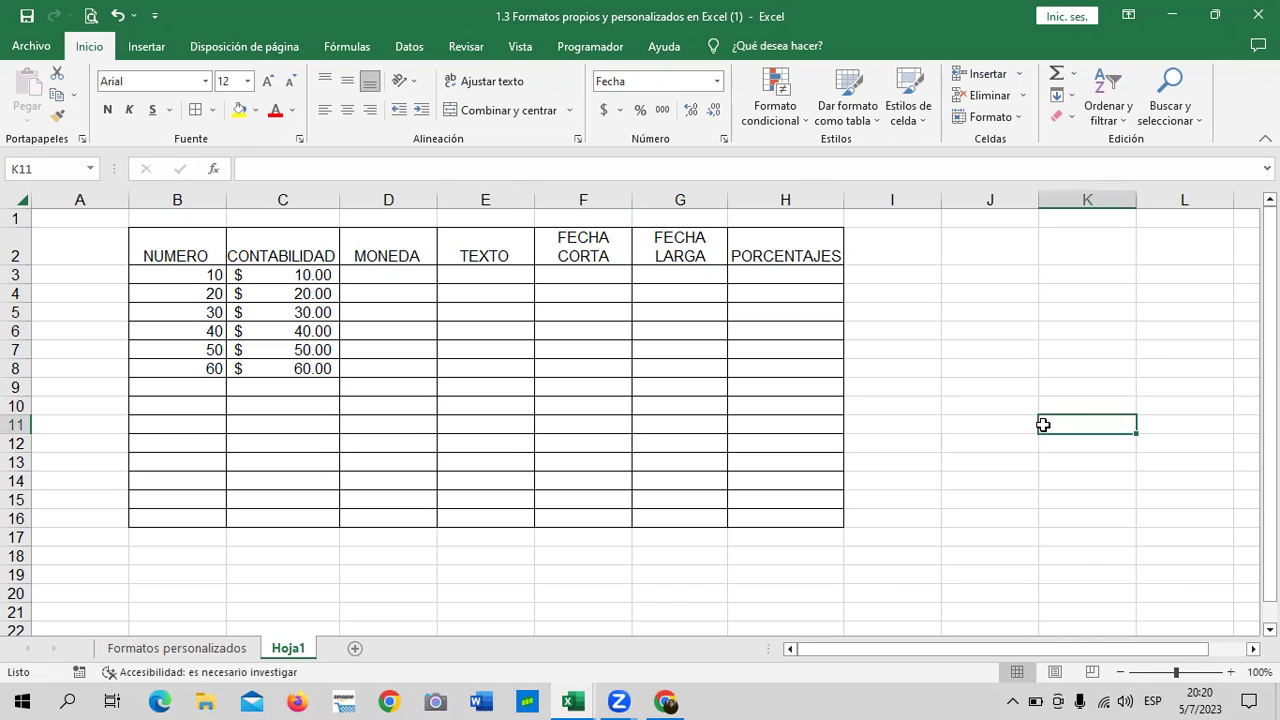
click(687, 425)
click(811, 400)
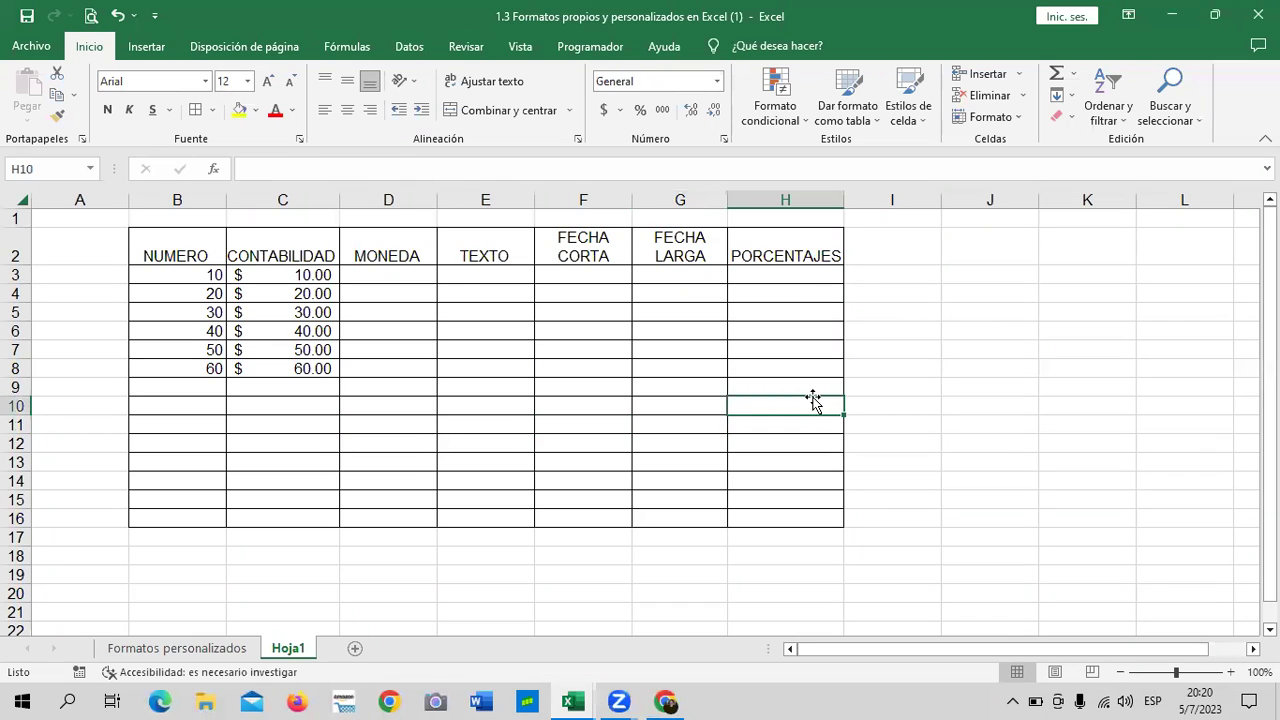
Format H2:H16 as Porcentaje with 0 decimal places.
drag(774, 257, 783, 516)
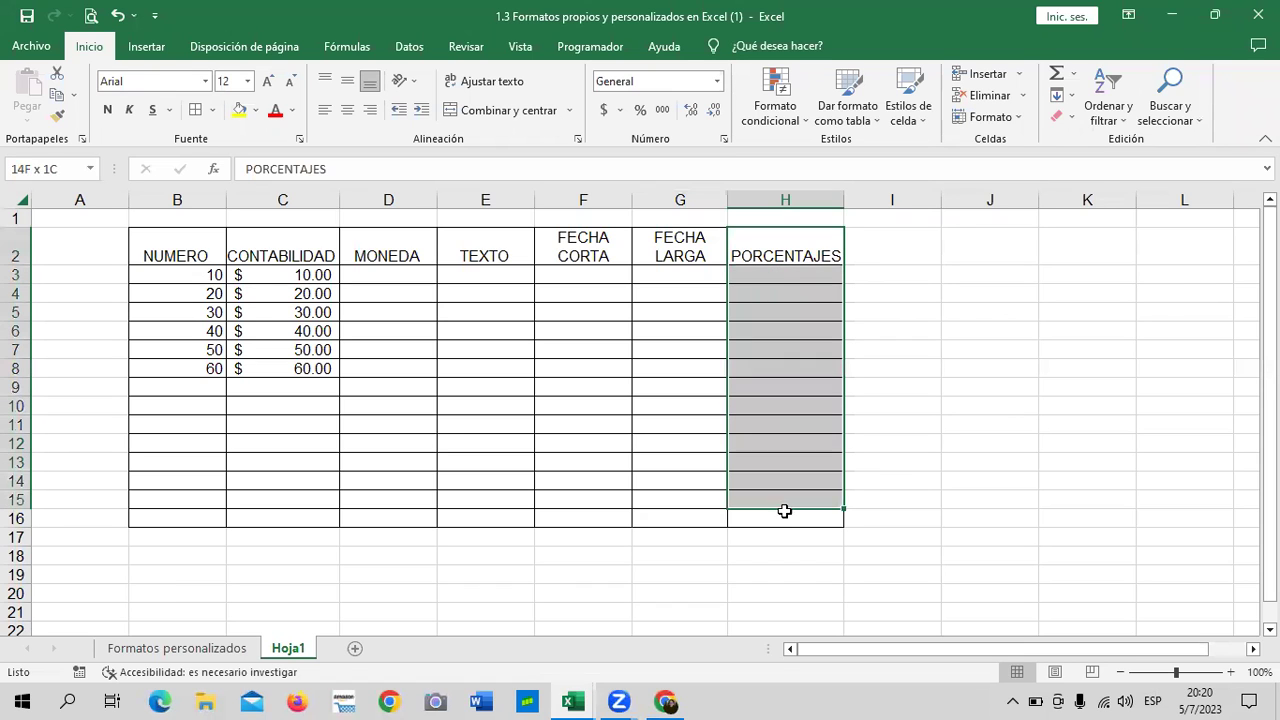
click(723, 139)
click(750, 294)
click(991, 266)
click(991, 266)
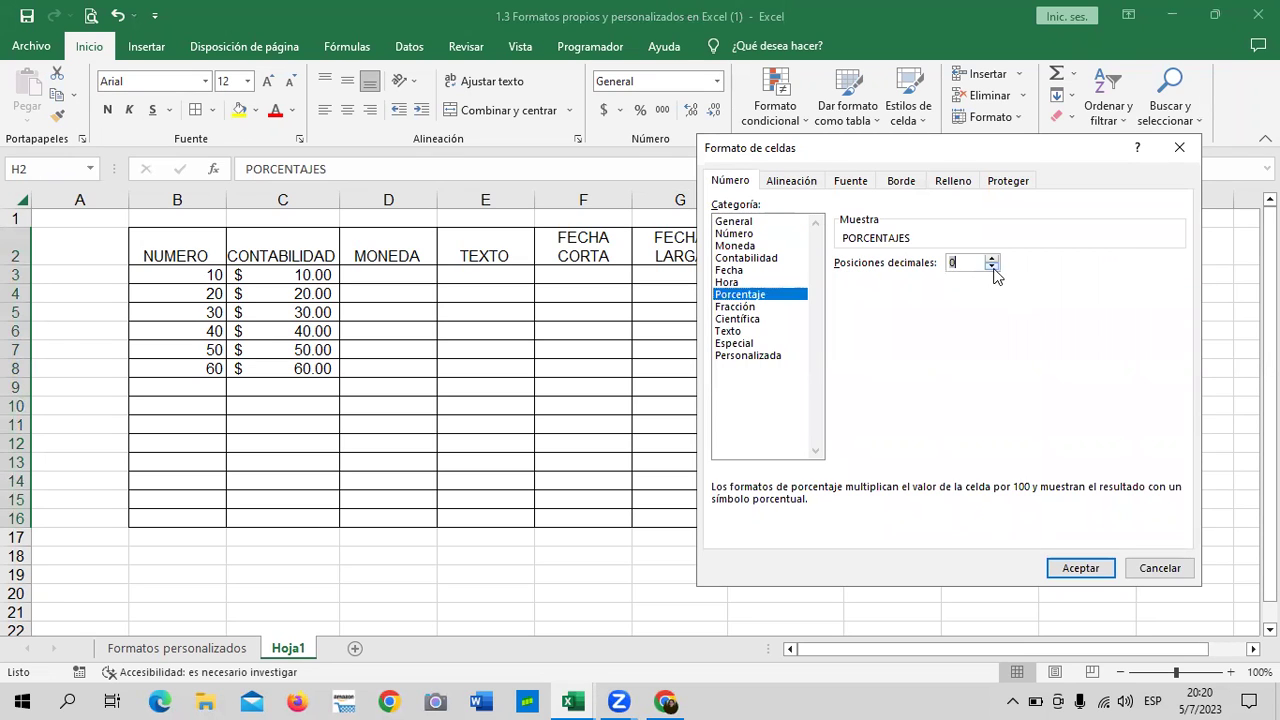
click(1076, 567)
click(988, 400)
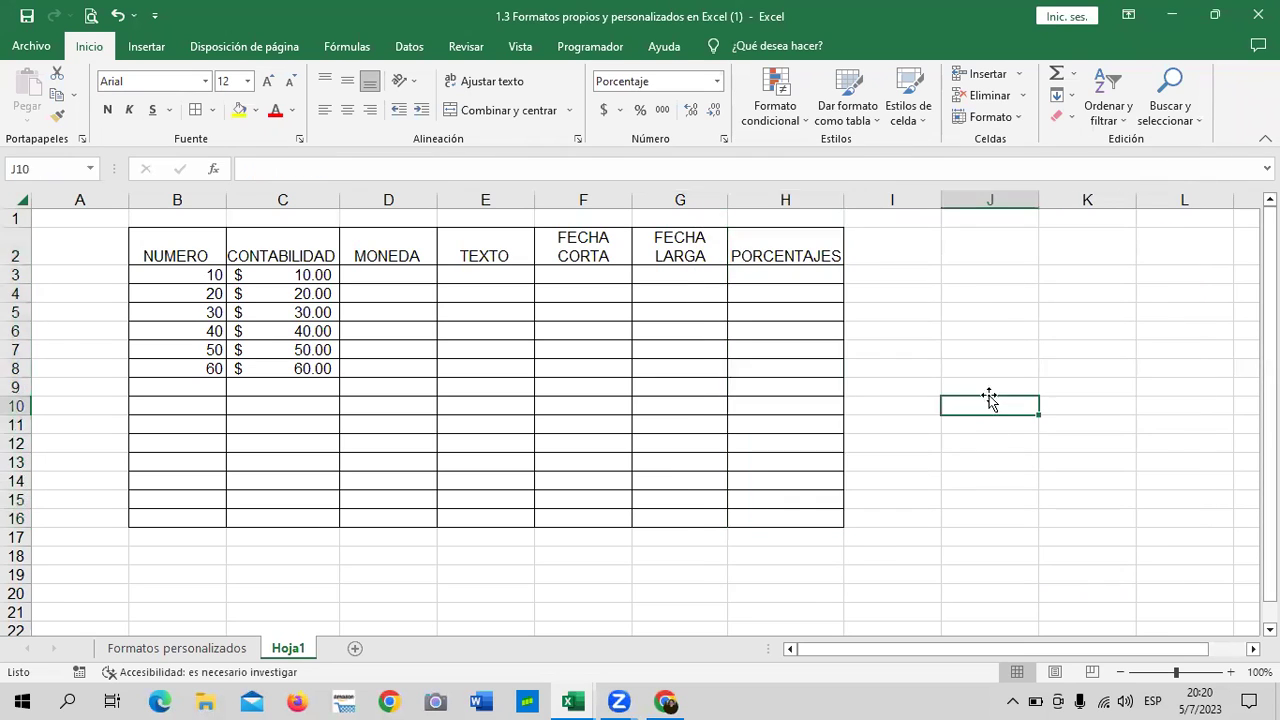
Check the number formats of the FECHA LARGA and FECHA CORTA columns.
drag(785, 277, 794, 357)
click(690, 290)
click(694, 402)
click(590, 382)
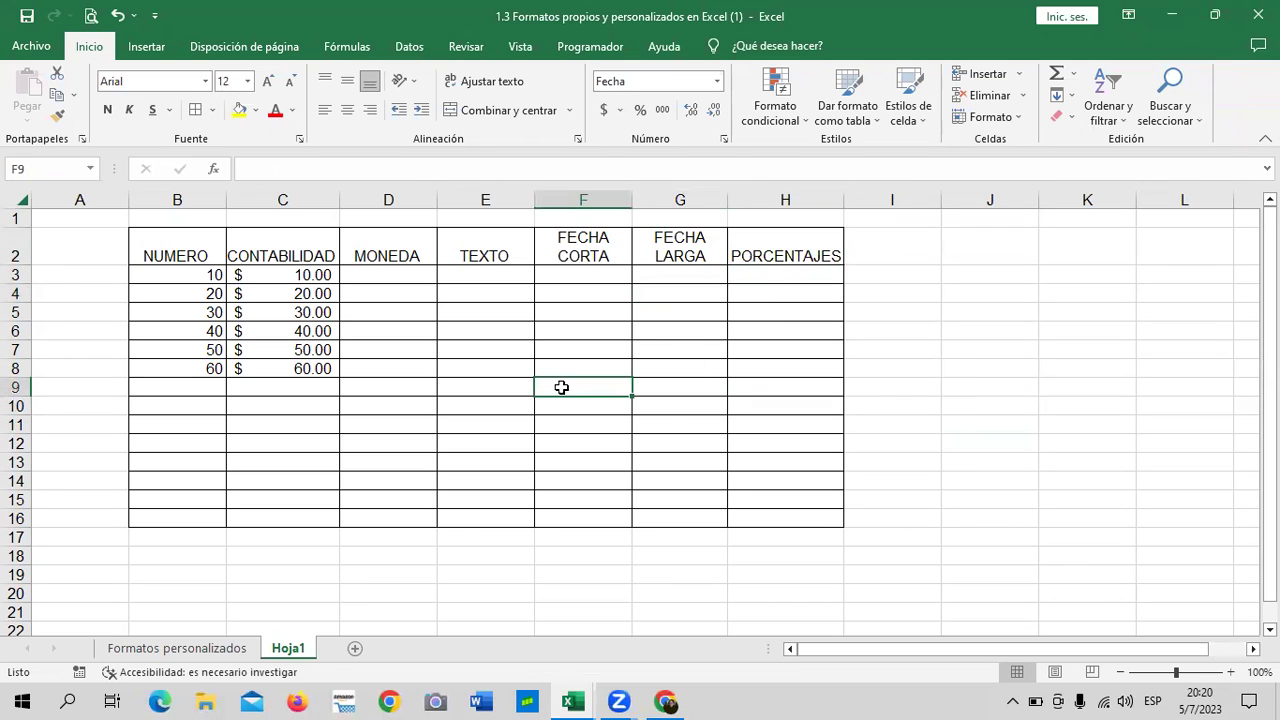
Enter 10, 20 and 30 in the MONEDA cells D3 to D5.
click(420, 280)
text(10)
key(Return)
text(20)
key(Return)
text(30)
key(Return)
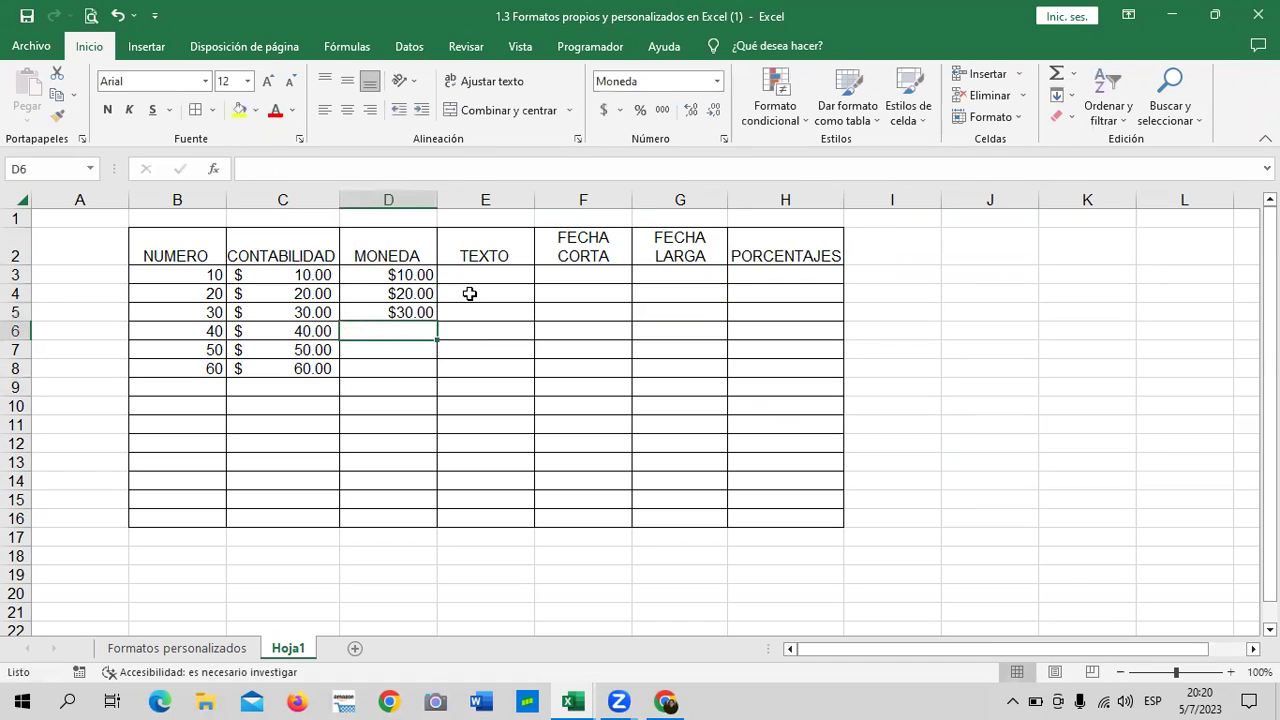
Enter 40, 50 and 60 in D6 to D8, shown as currency.
text(40)
key(Return)
text(50)
key(Return)
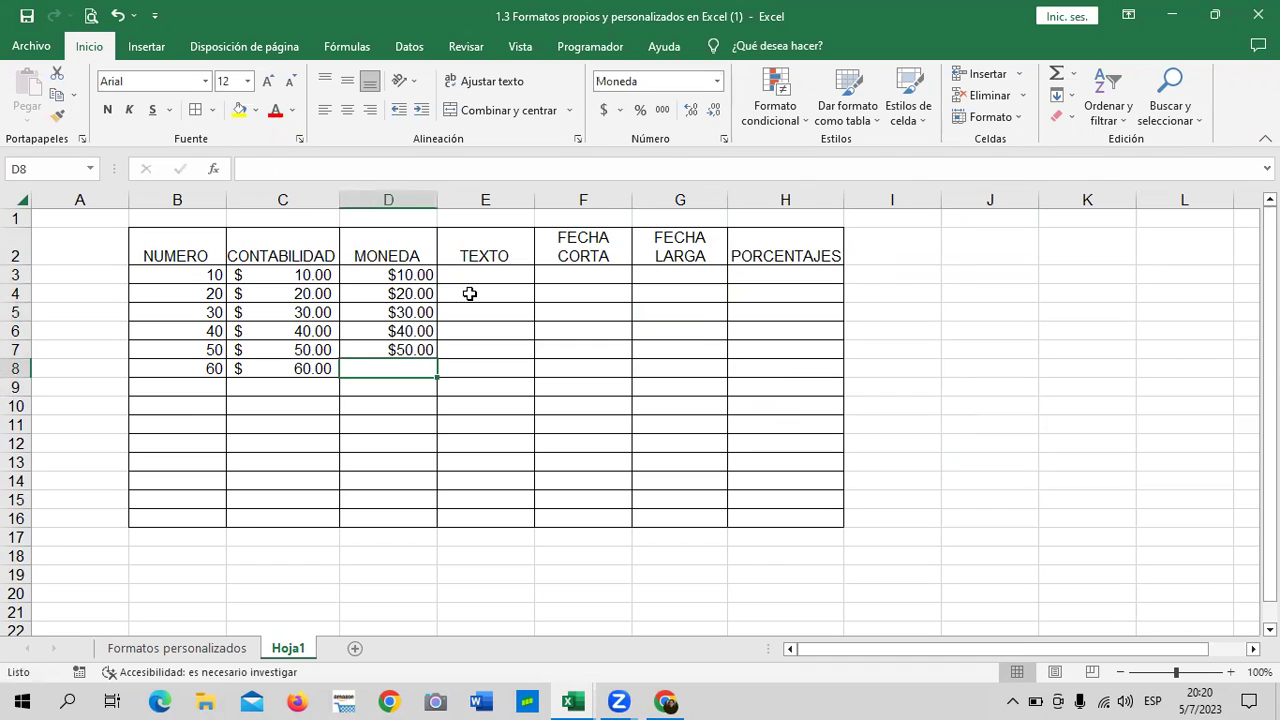
text(60)
key(Return)
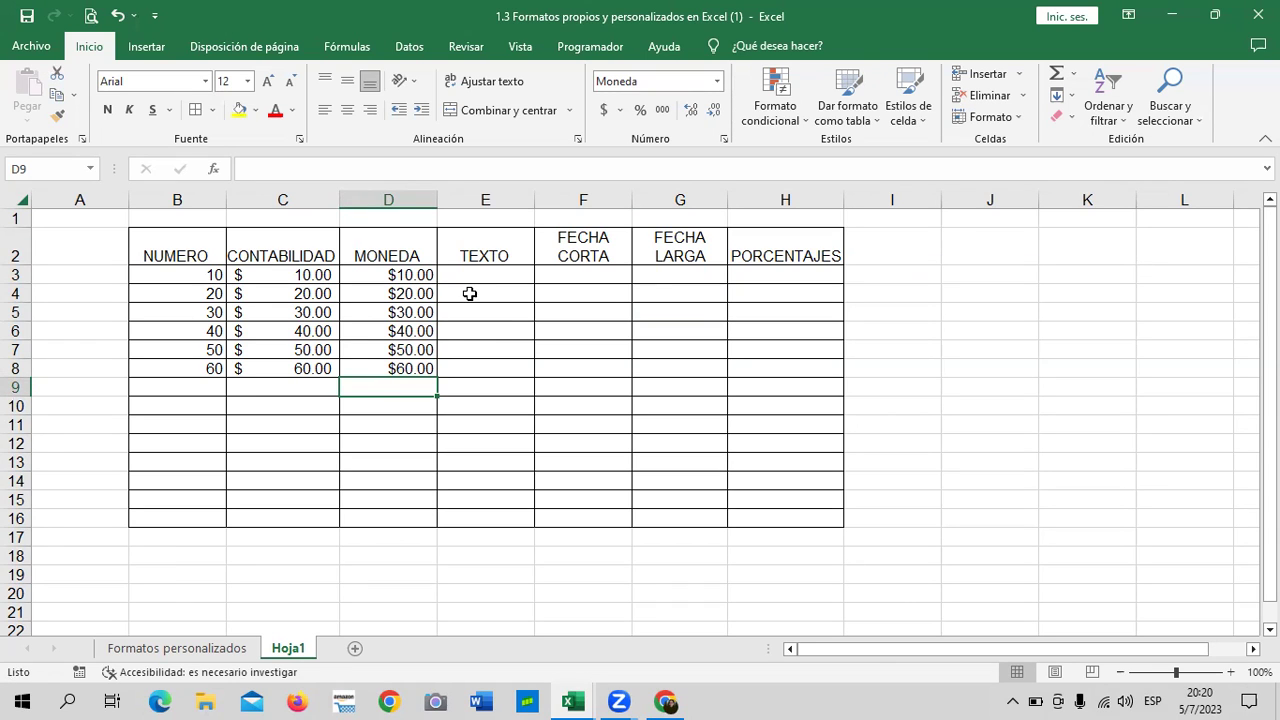
click(545, 408)
click(474, 273)
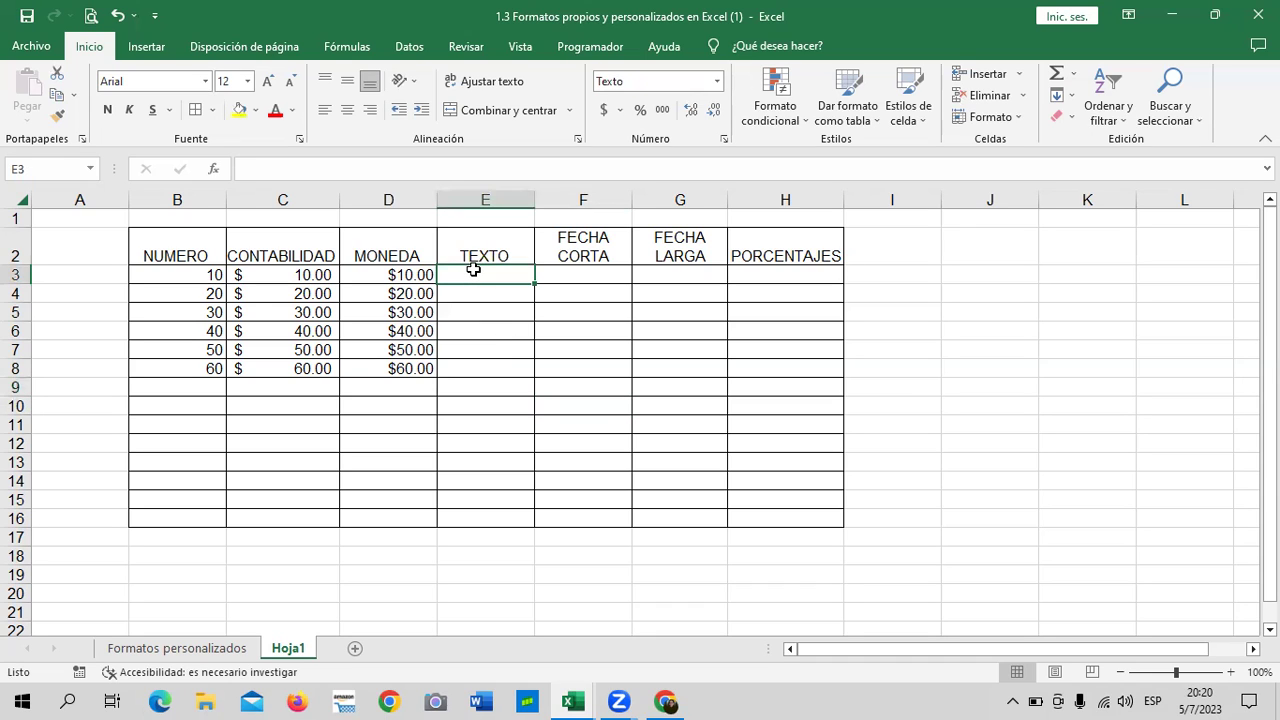
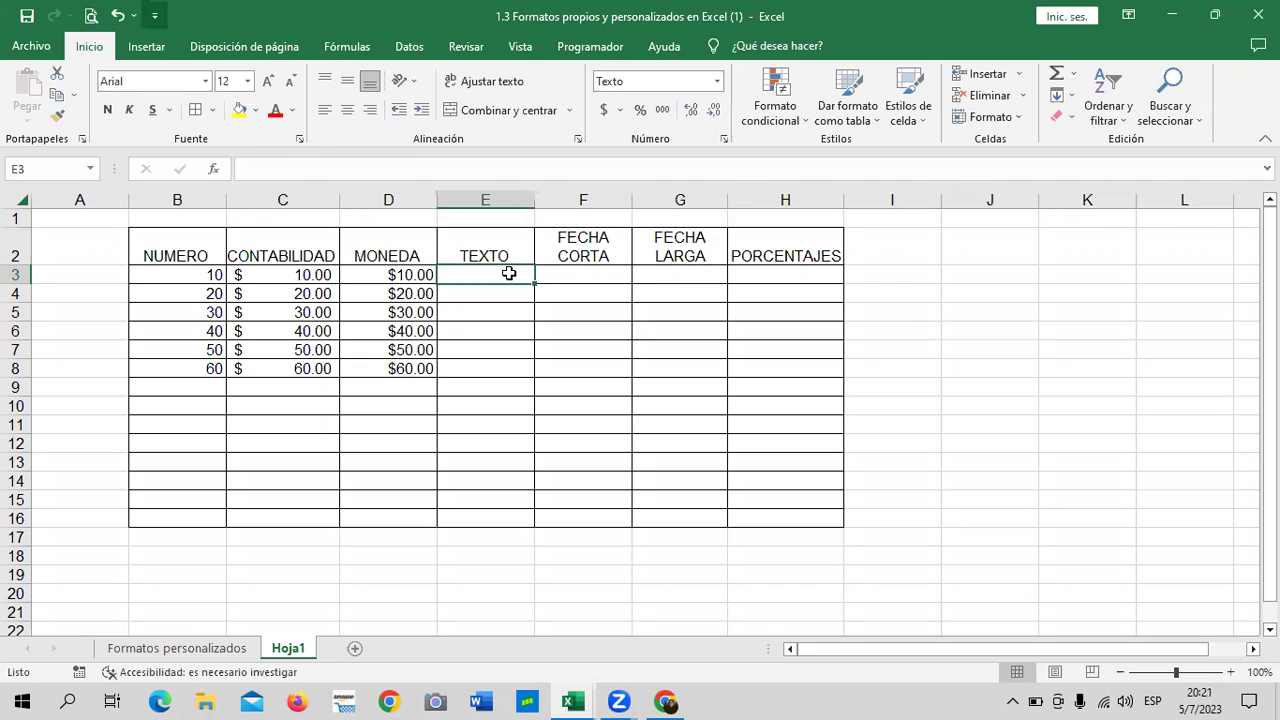
Enter test values HOLA, 10, 20, 30 and ANA in E3 through E7.
text(HOLA)
key(Return)
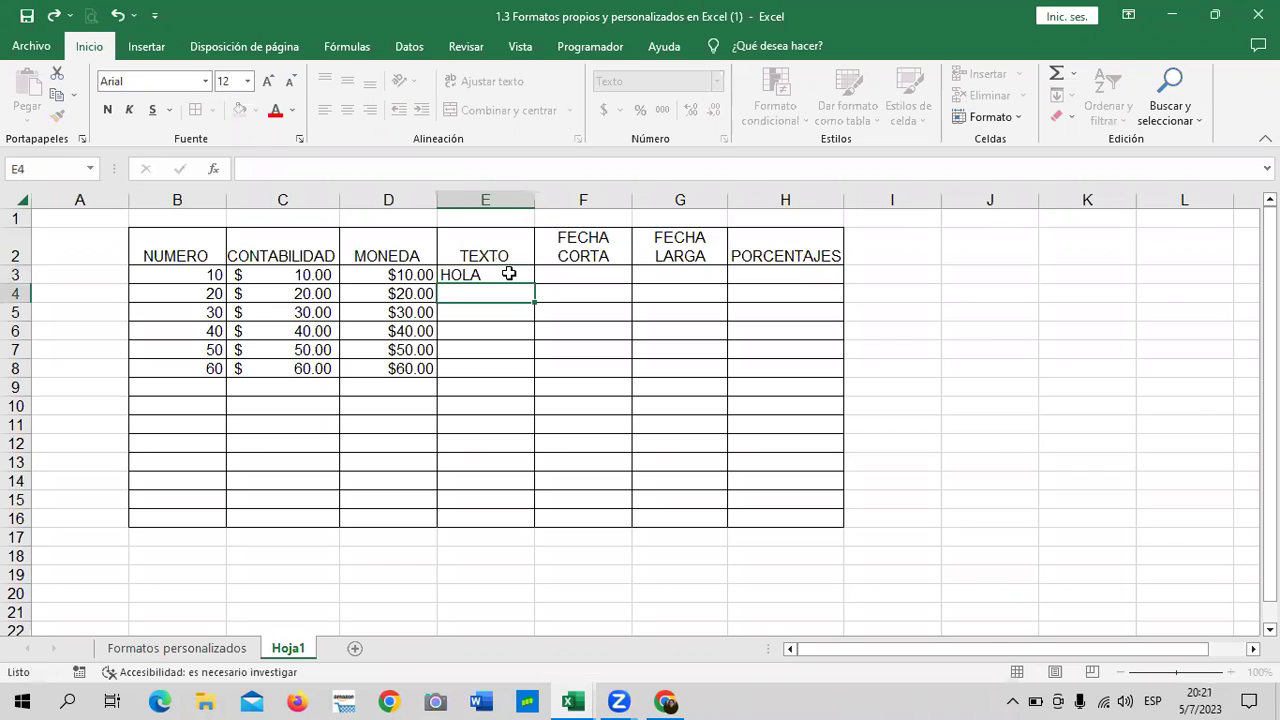
text(10)
key(Return)
text(20)
key(Return)
text(30)
key(Return)
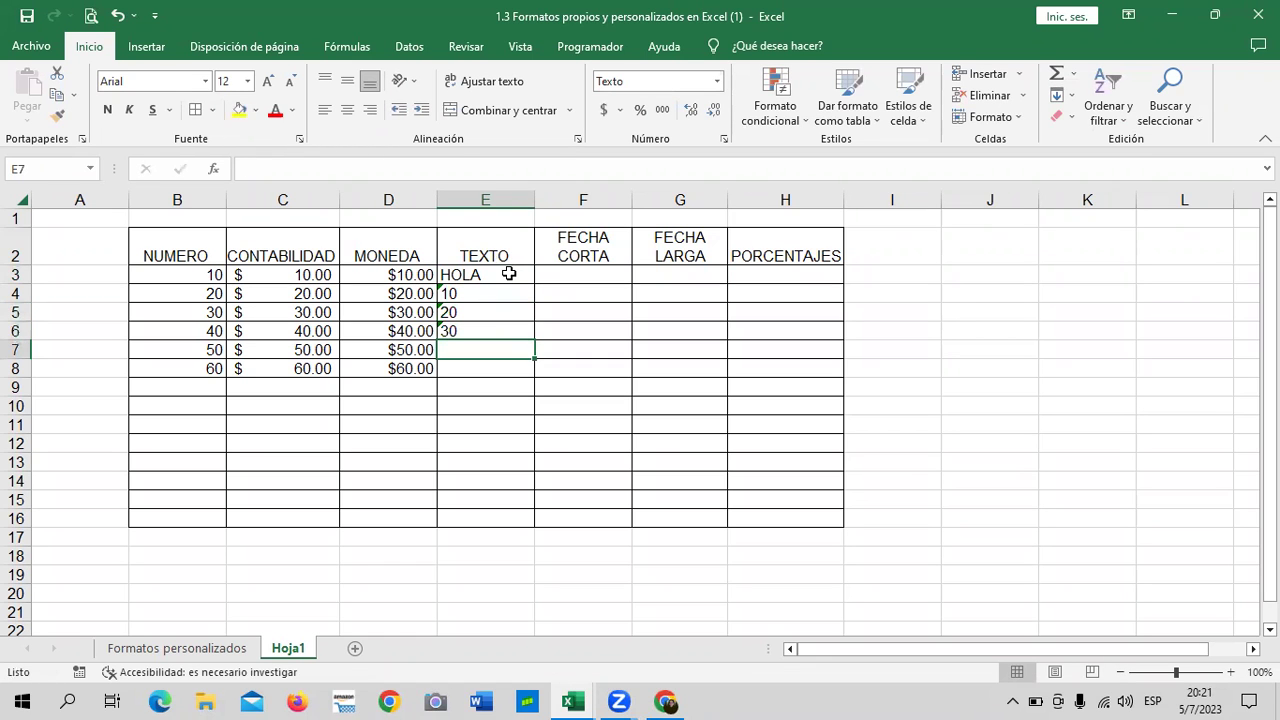
text(ANA)
key(Return)
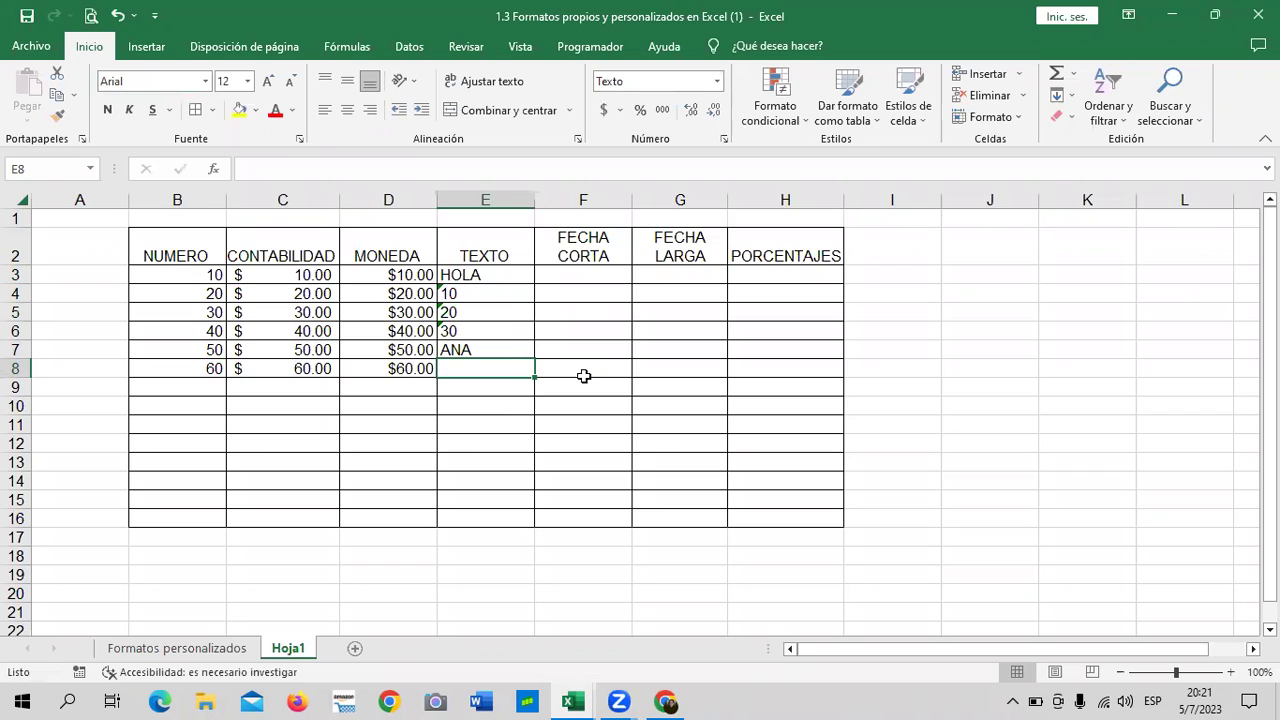
Widen column E and clear the test values from E3:E16.
drag(535, 198, 561, 199)
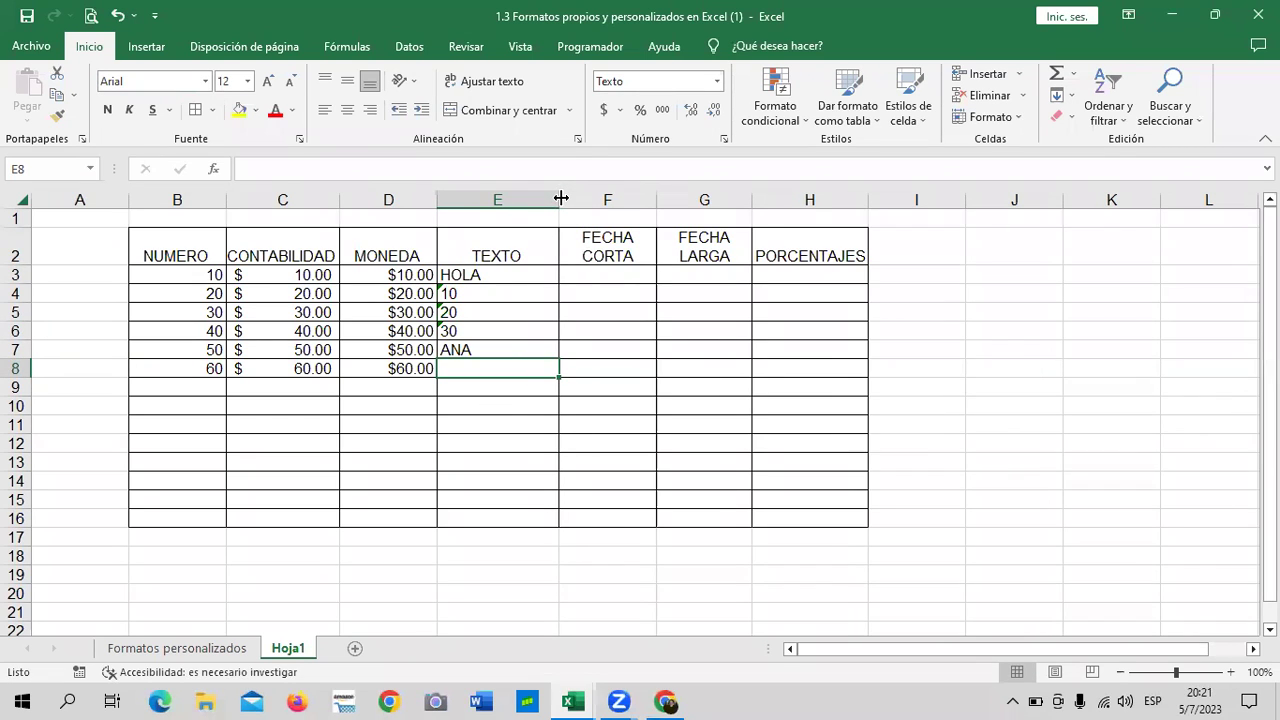
click(485, 450)
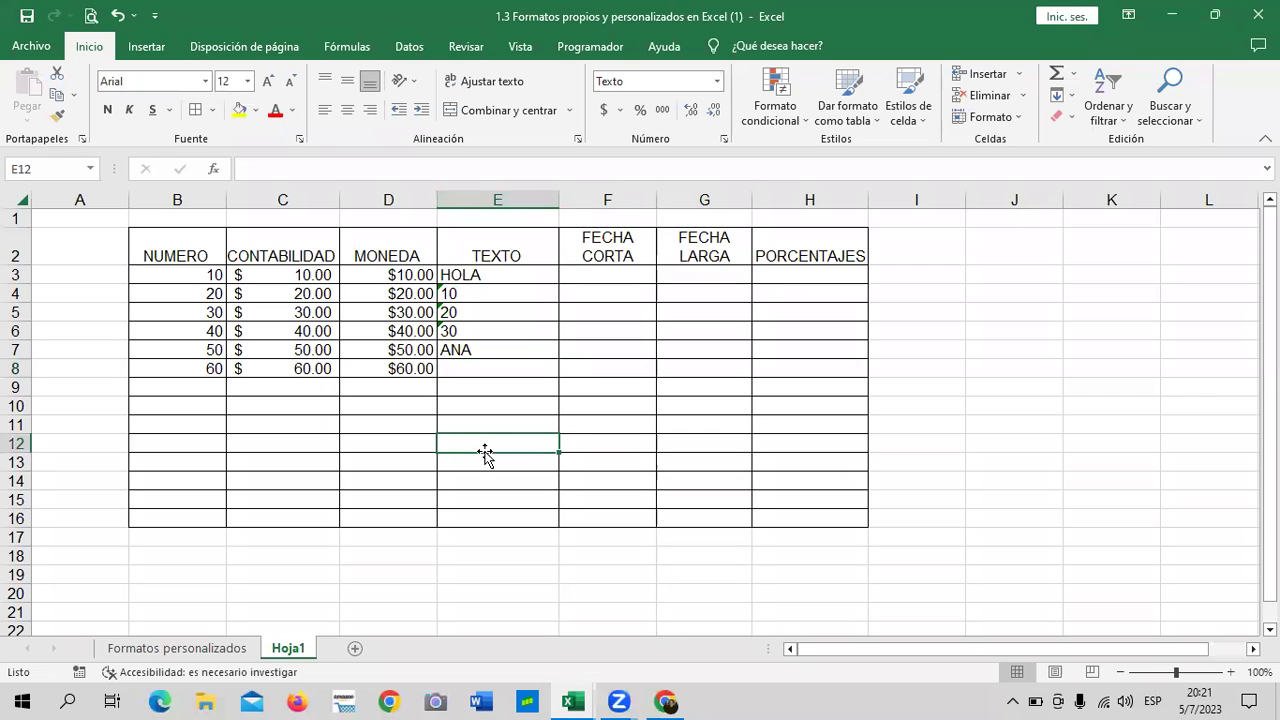
drag(470, 278, 501, 314)
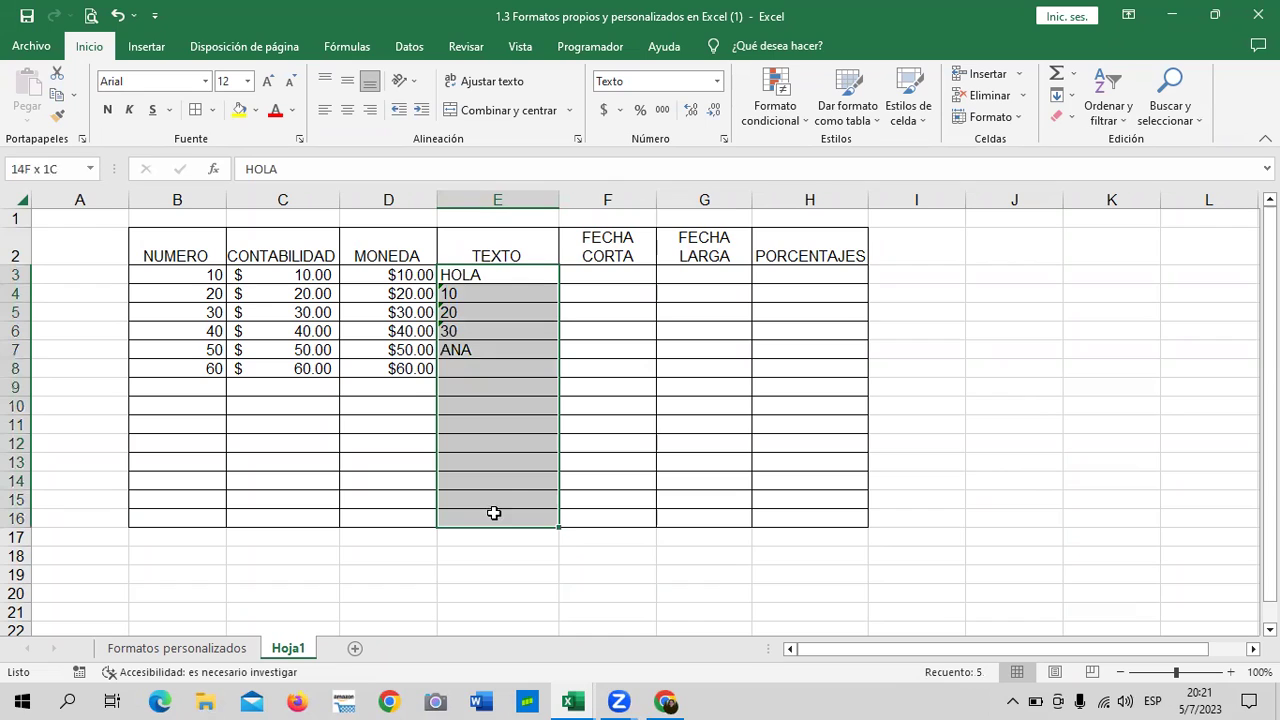
drag(501, 314, 494, 514)
key(Delete)
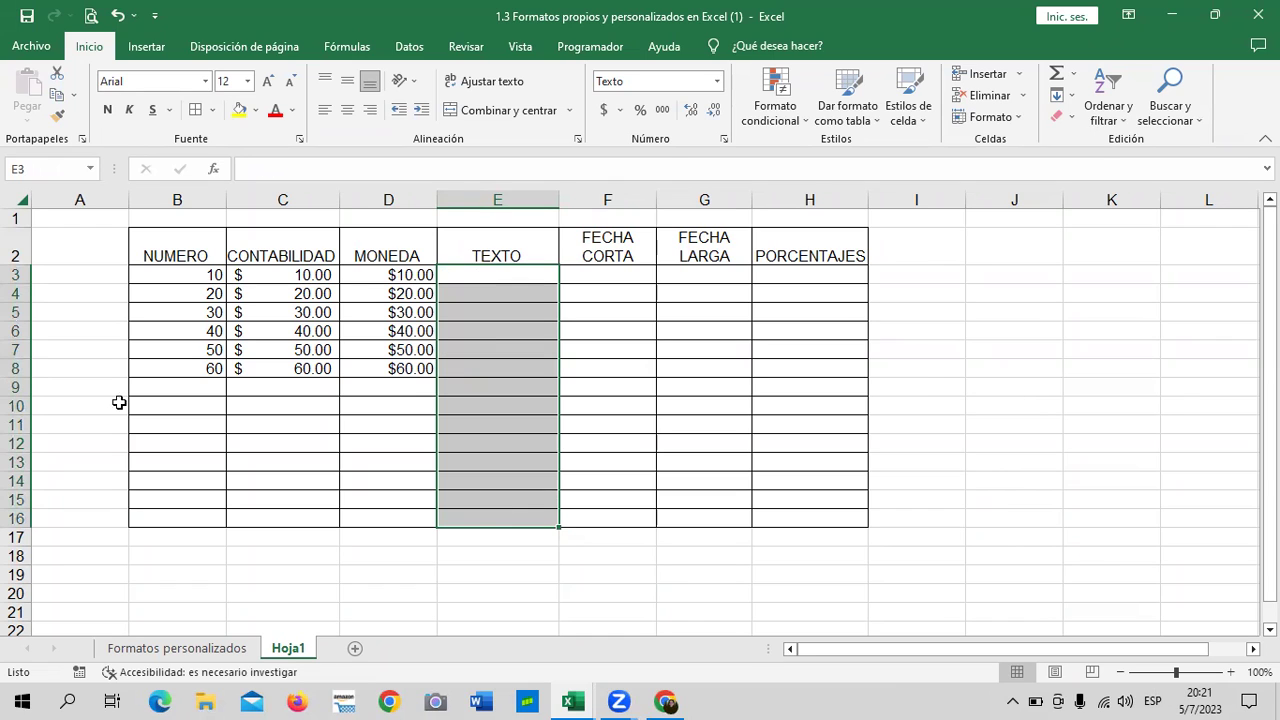
click(949, 307)
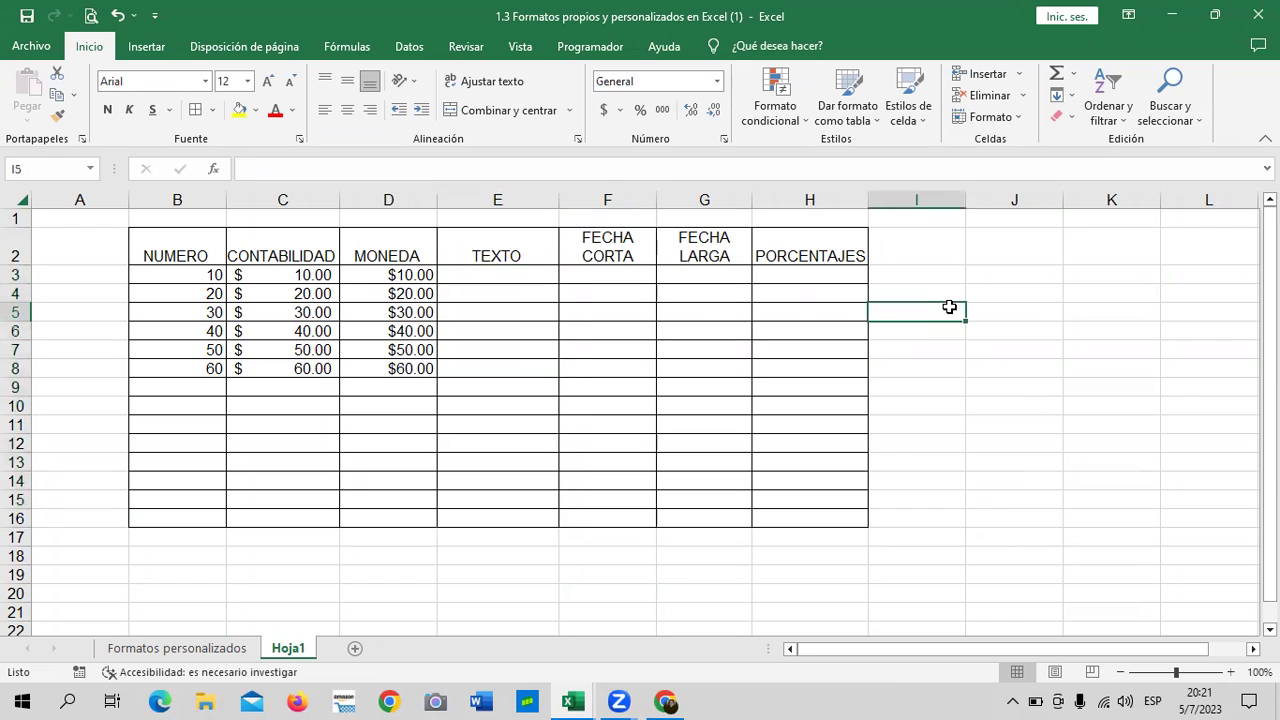
click(522, 277)
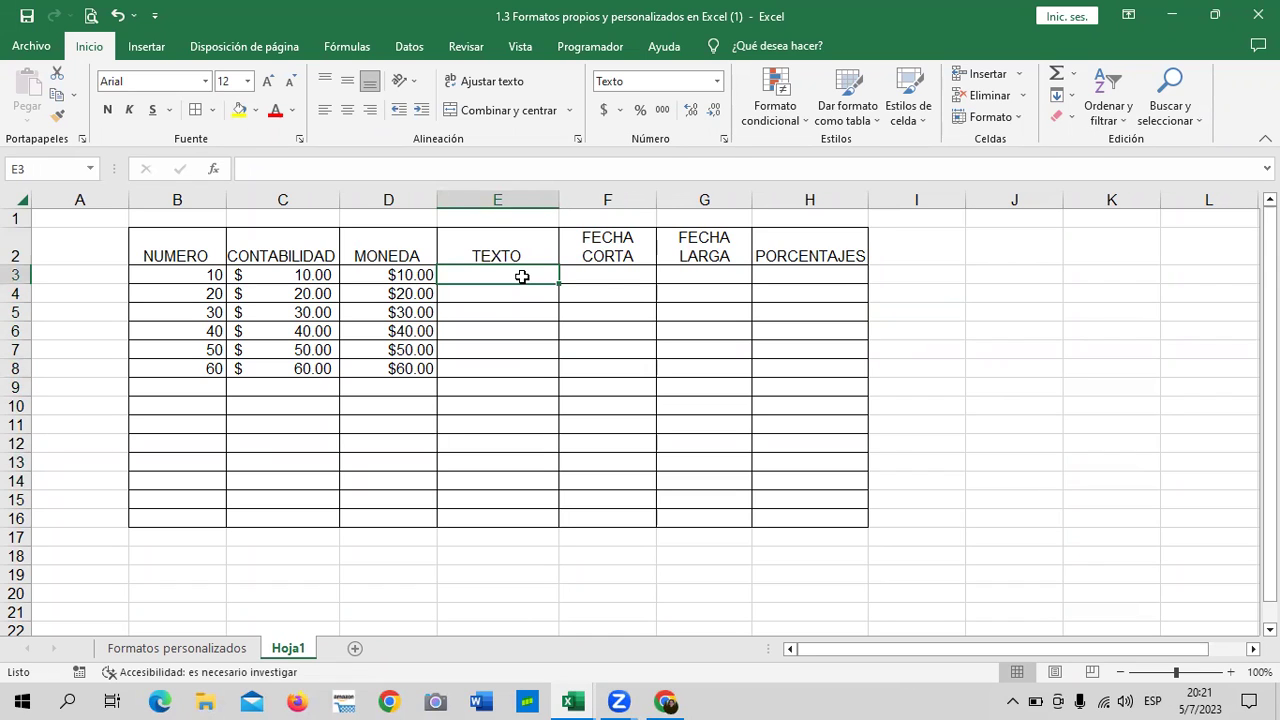
click(1074, 342)
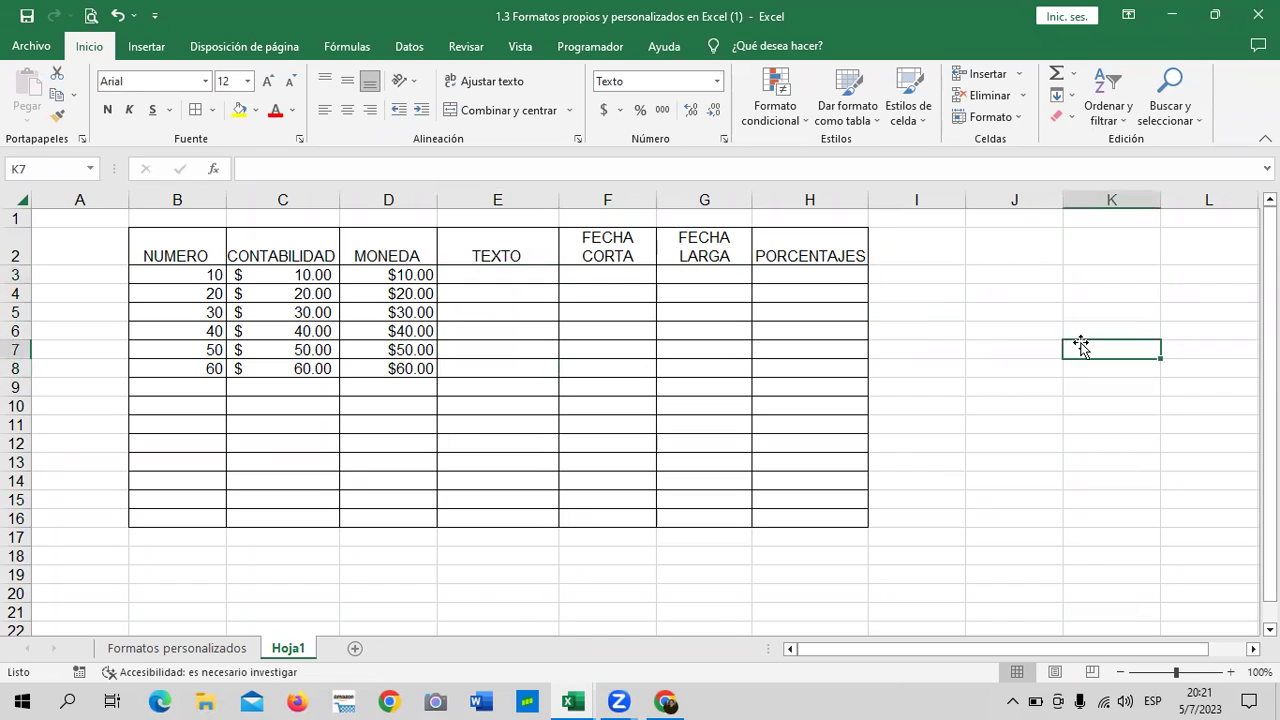
click(533, 281)
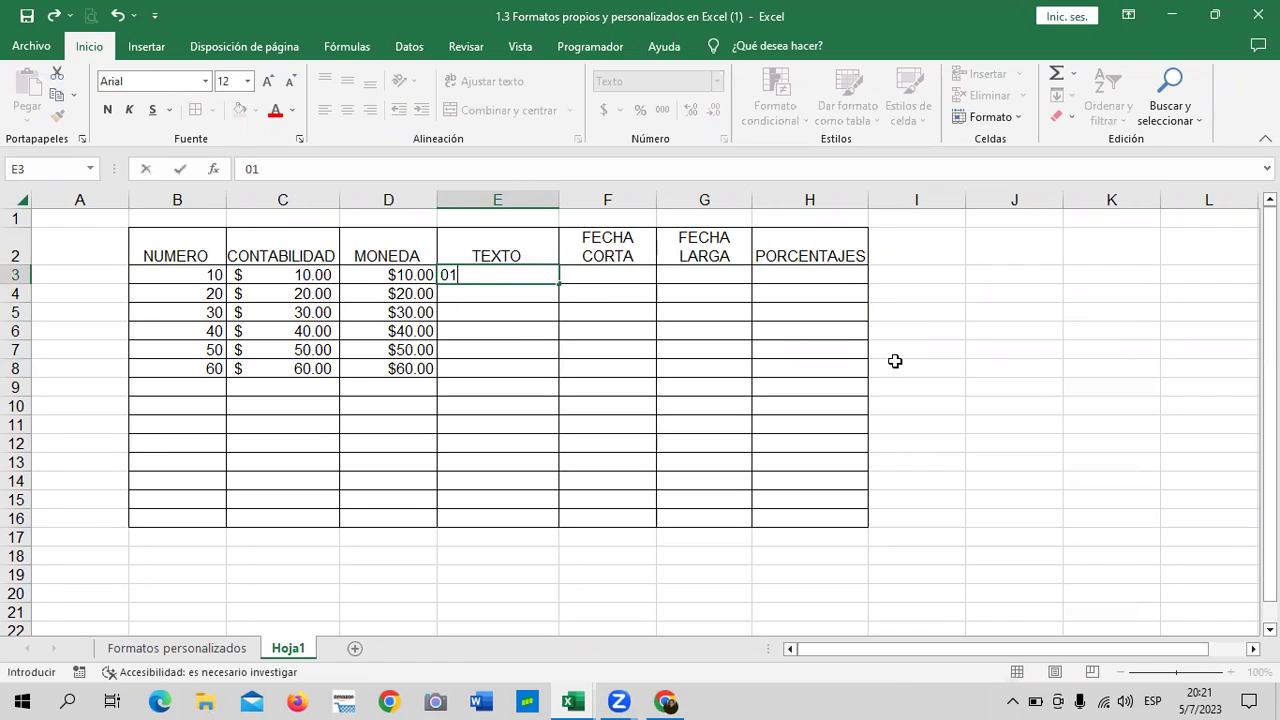
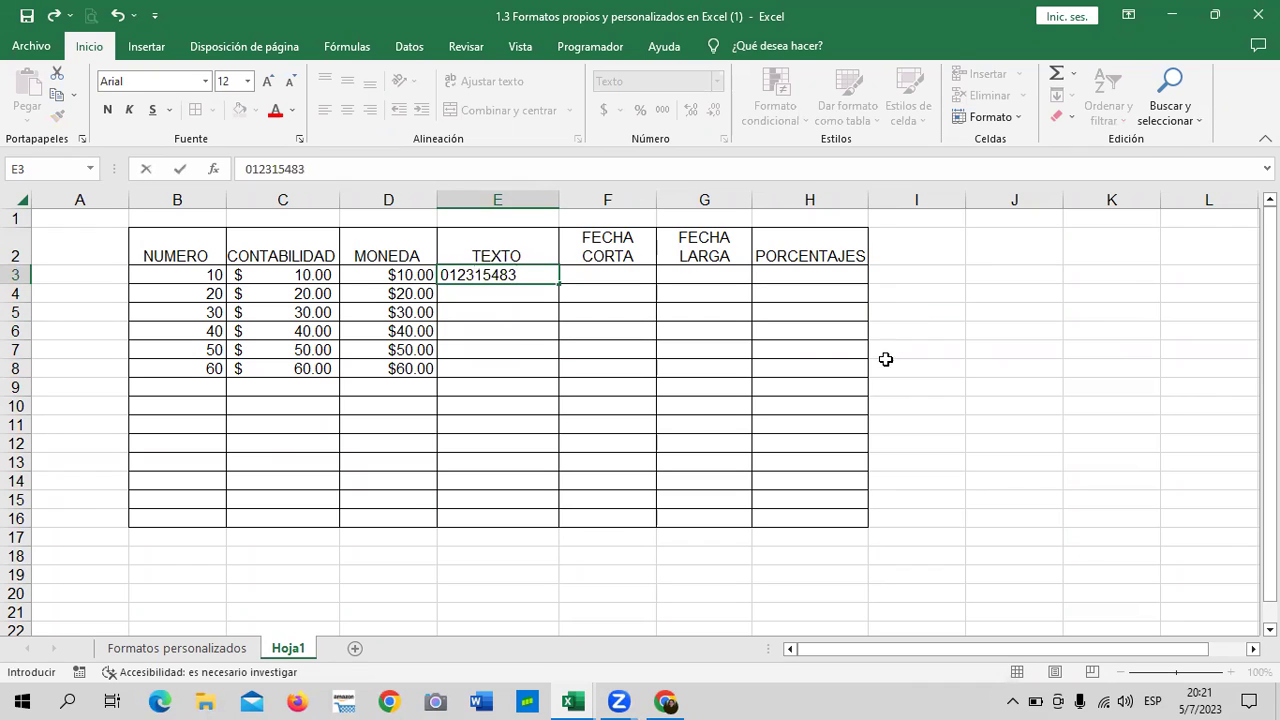
key(Return)
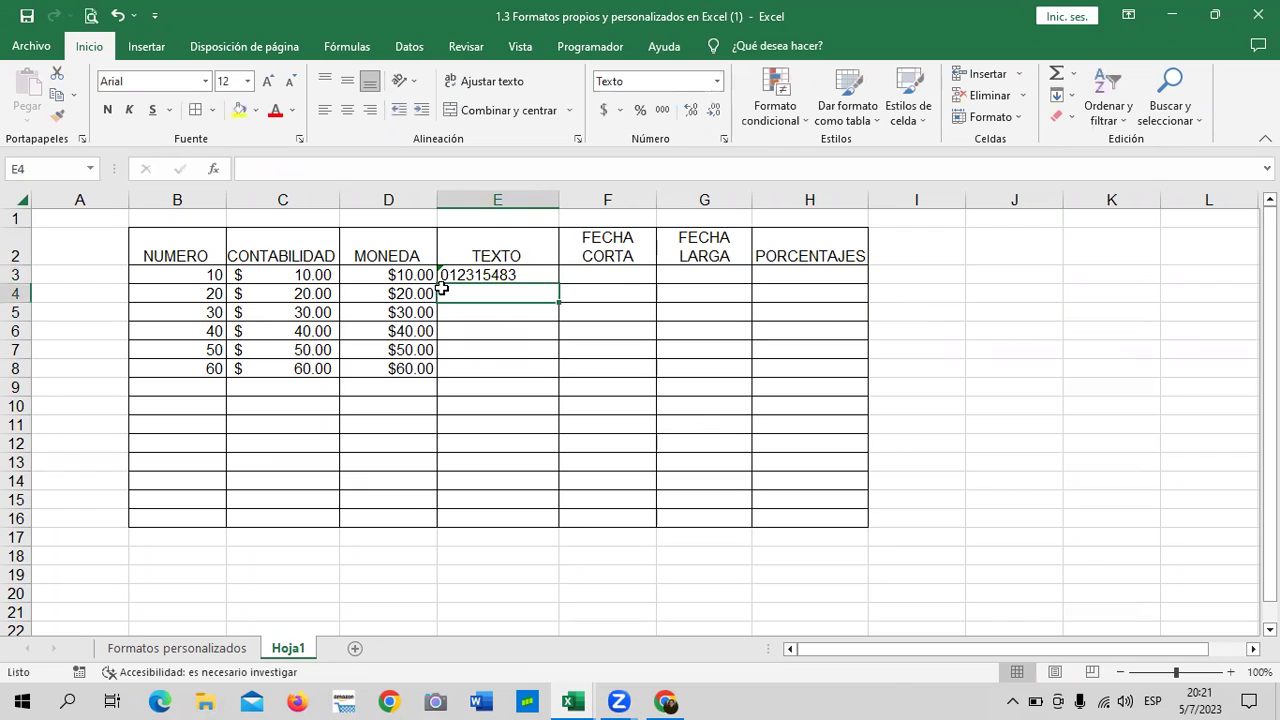
drag(967, 197, 1017, 197)
click(957, 271)
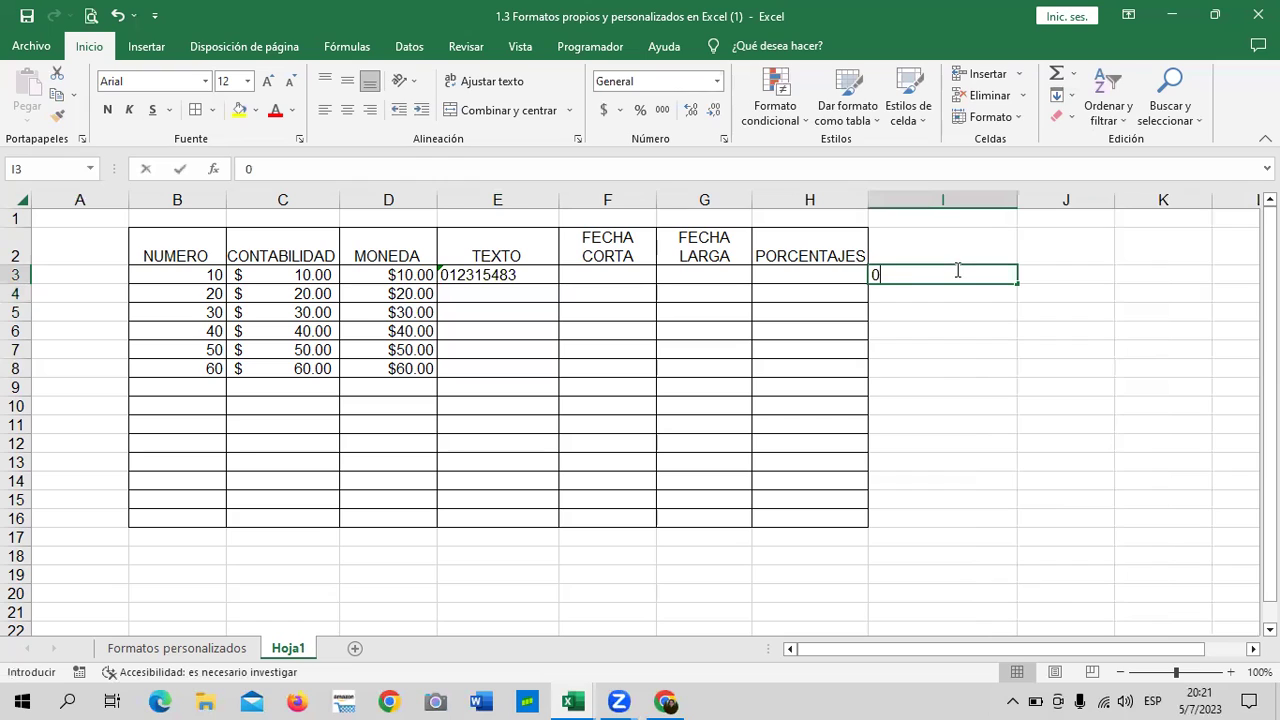
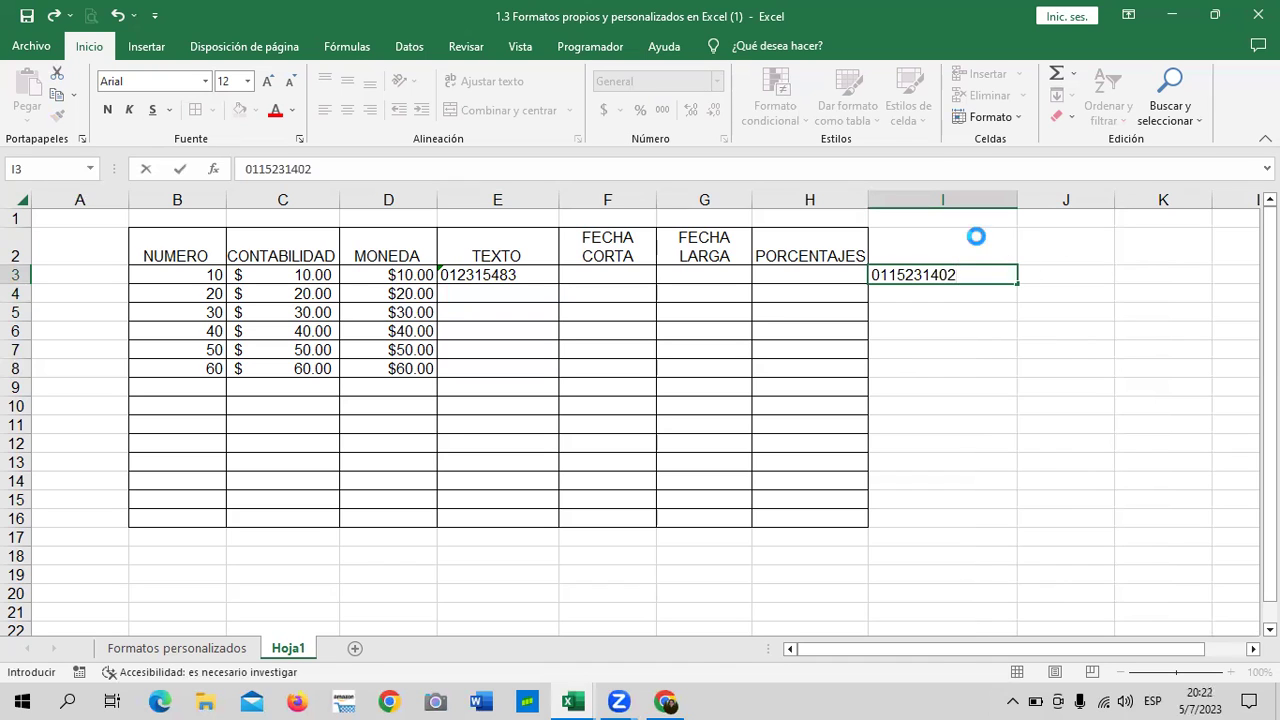
click(975, 237)
text(DUI)
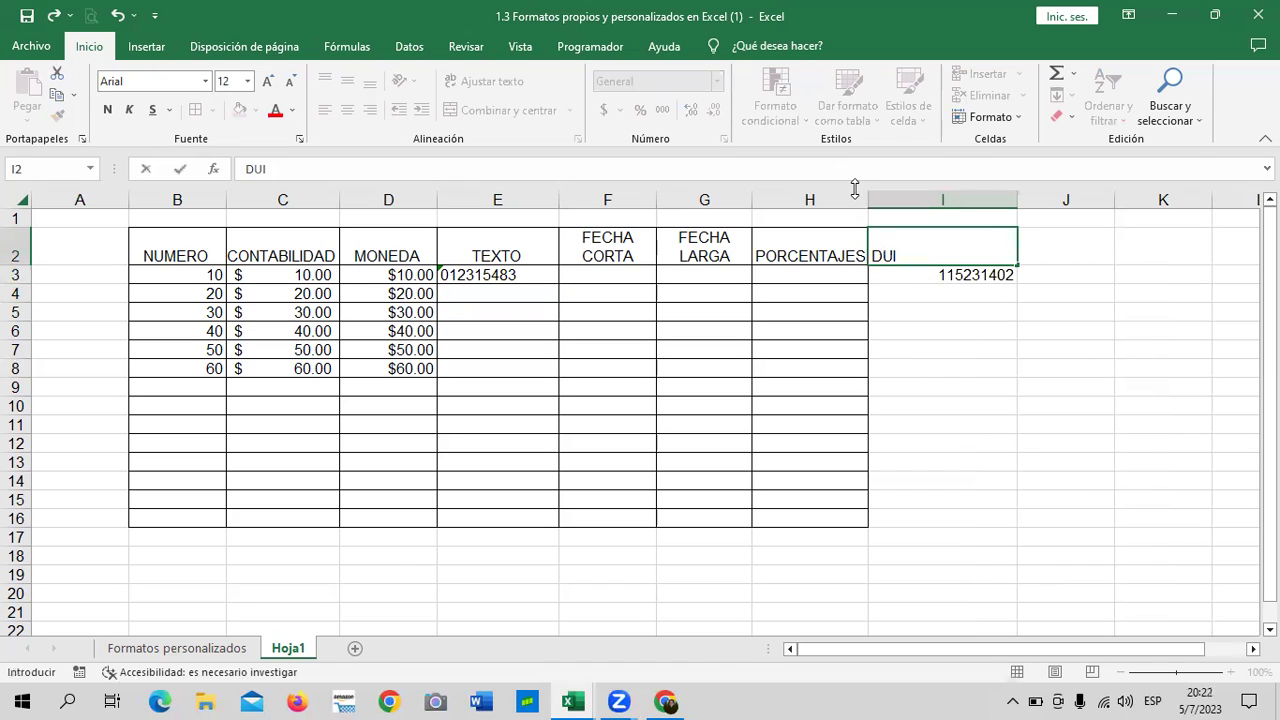
key(Return)
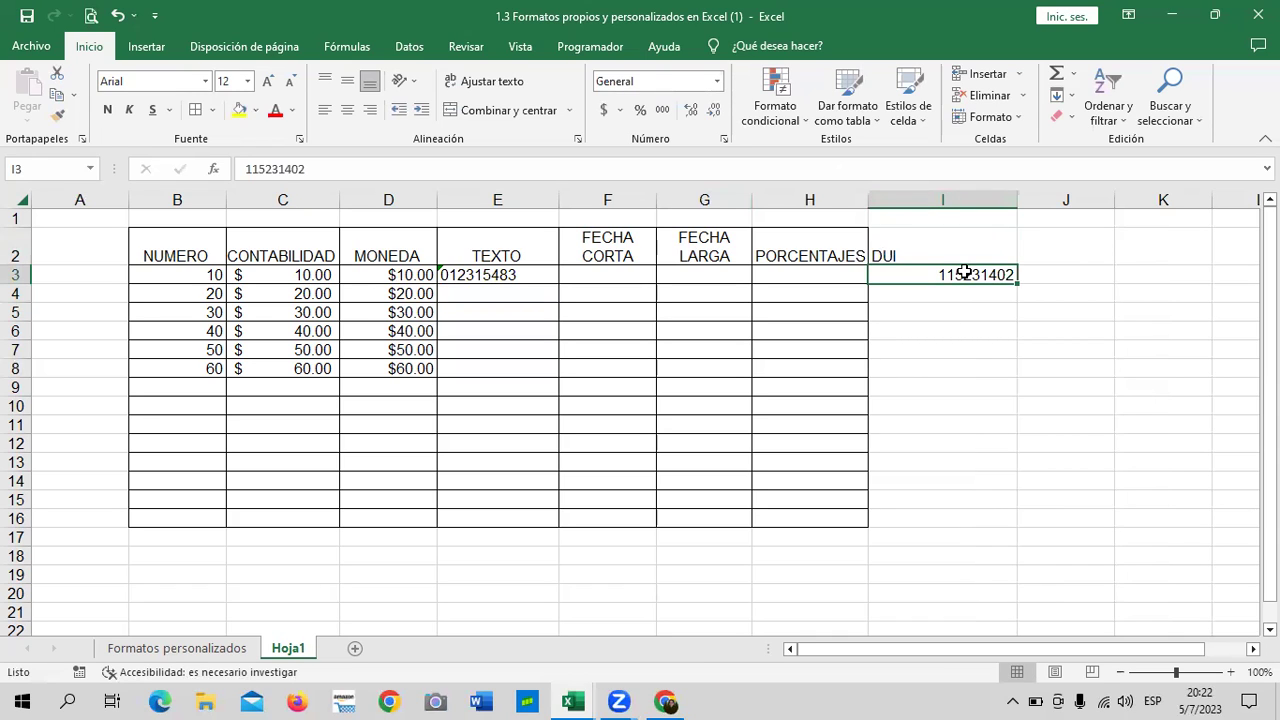
Apply All Borders to I2:I16 and centre the DUI header.
drag(960, 246, 968, 511)
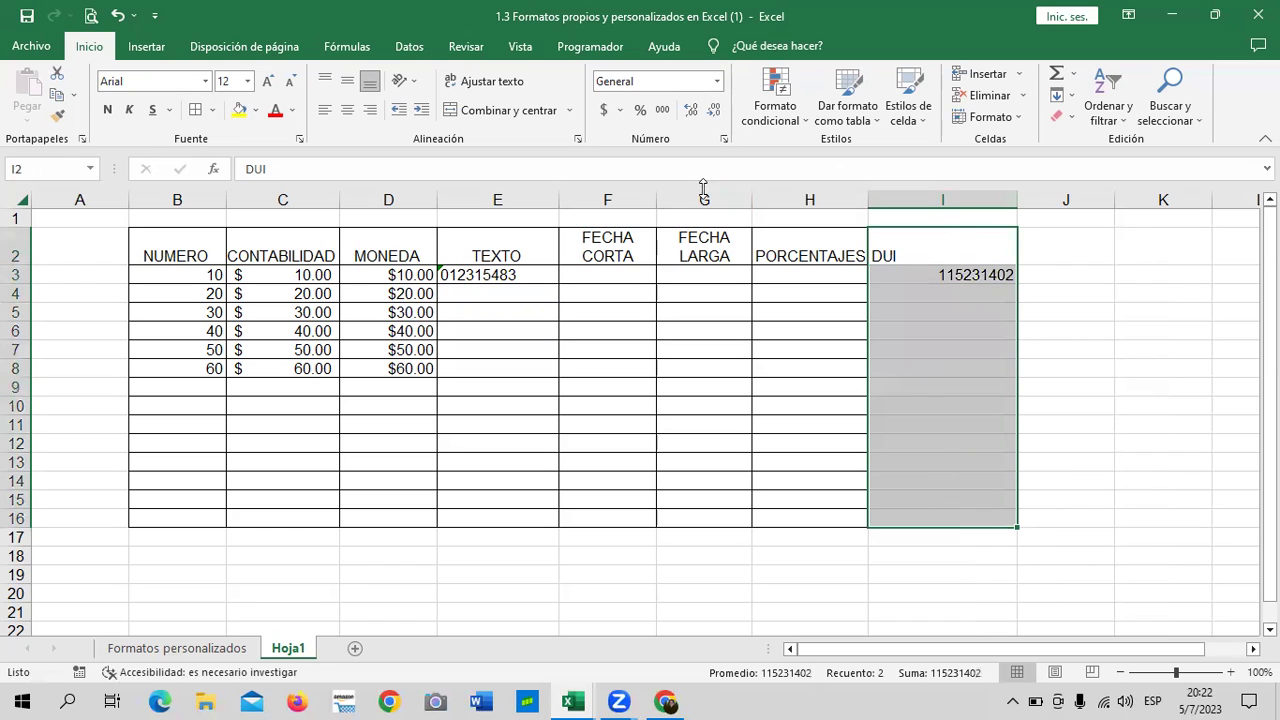
click(196, 112)
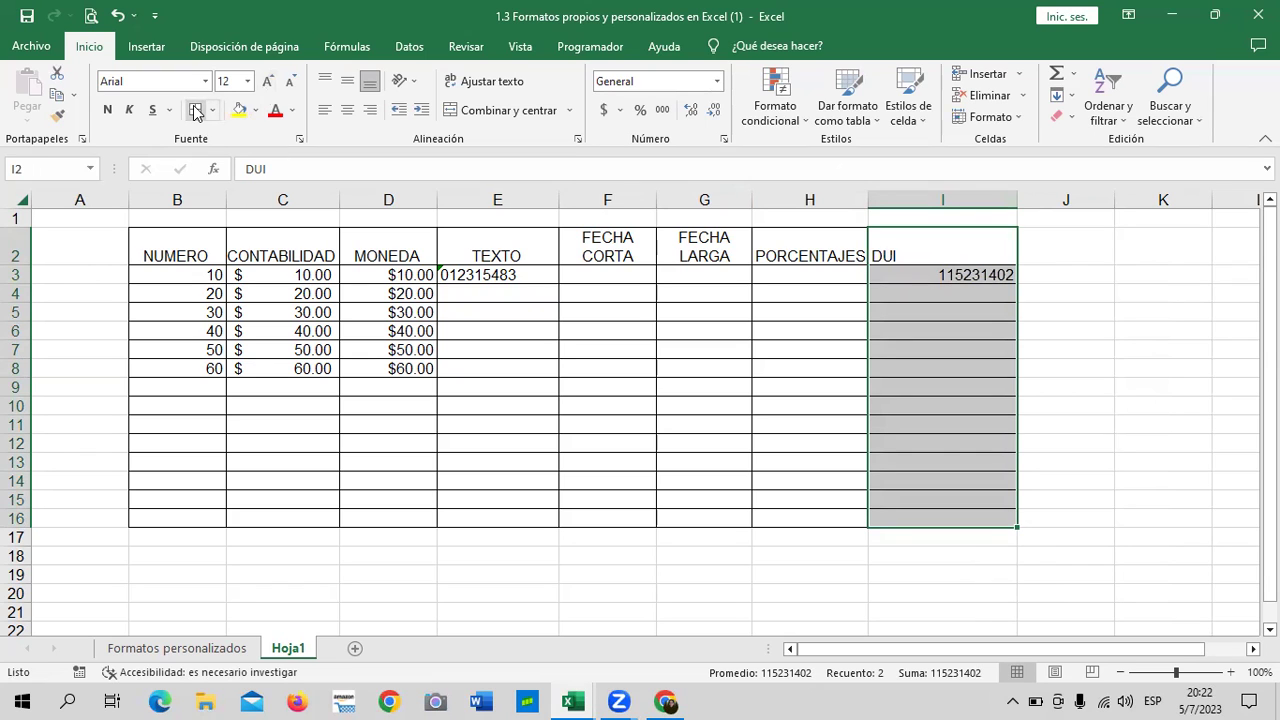
click(918, 232)
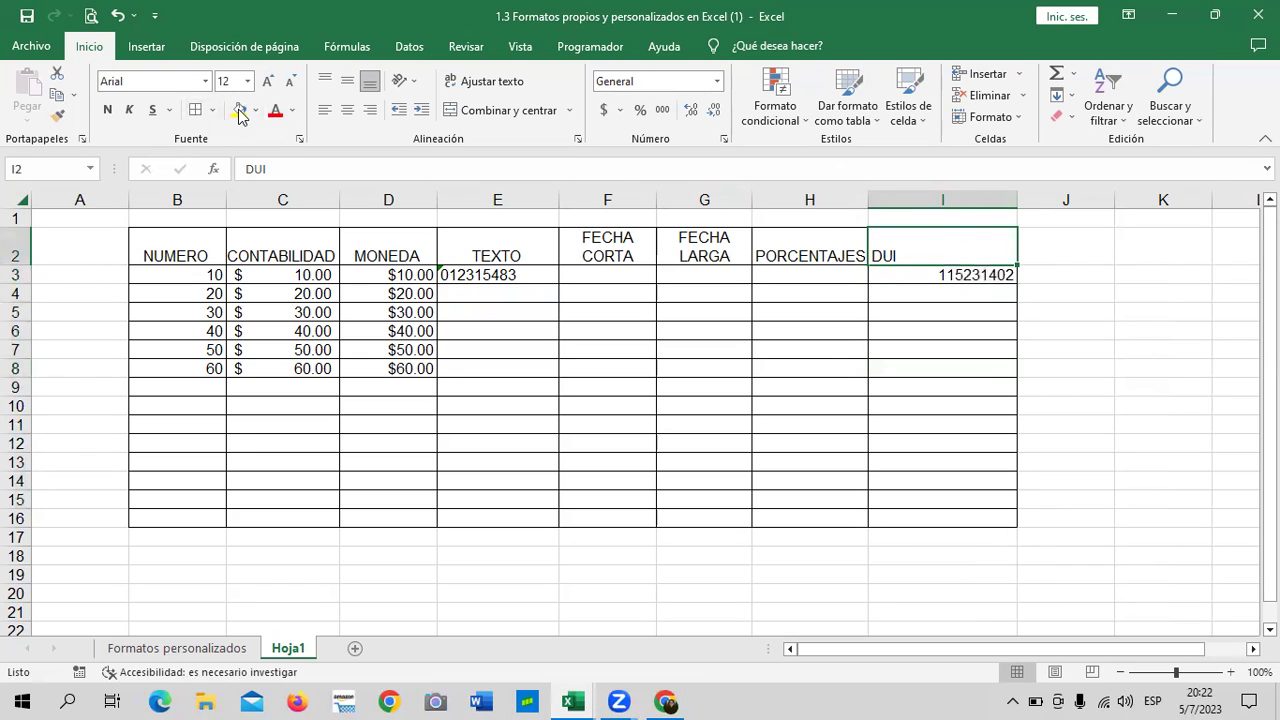
click(347, 112)
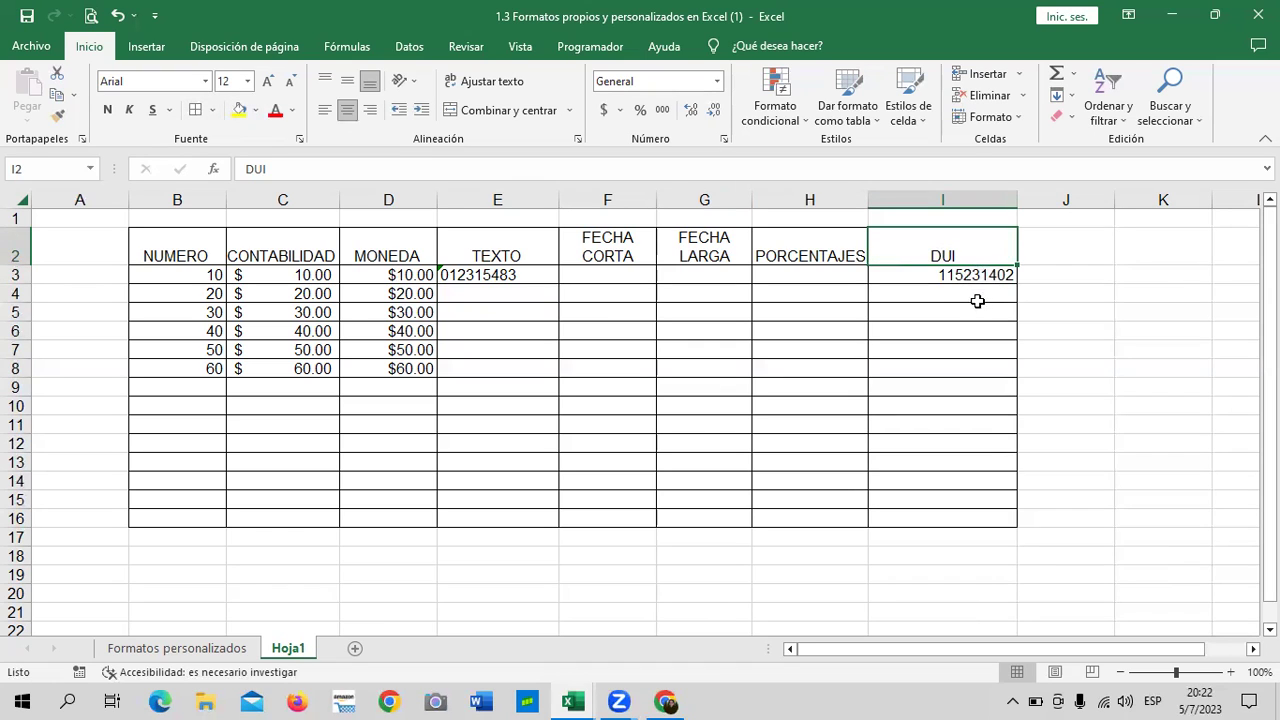
Edit I3 to add a leading 0 to the DUI number.
click(919, 273)
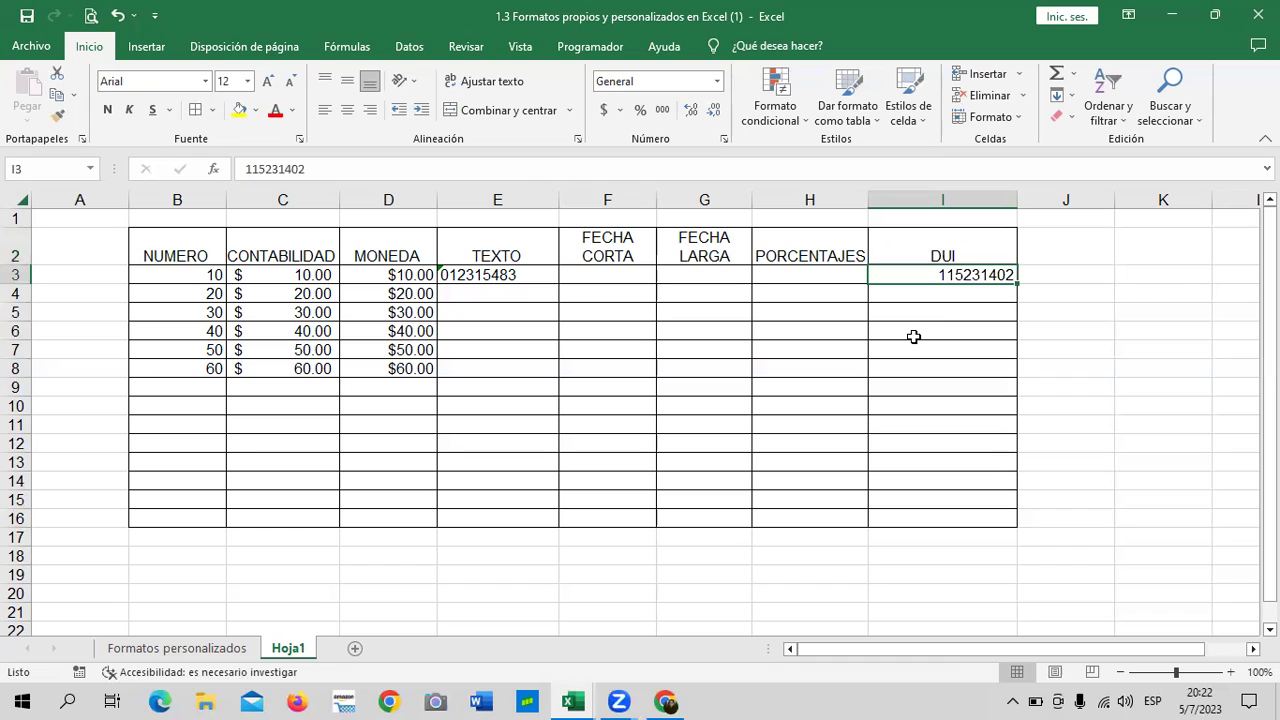
double_click(926, 272)
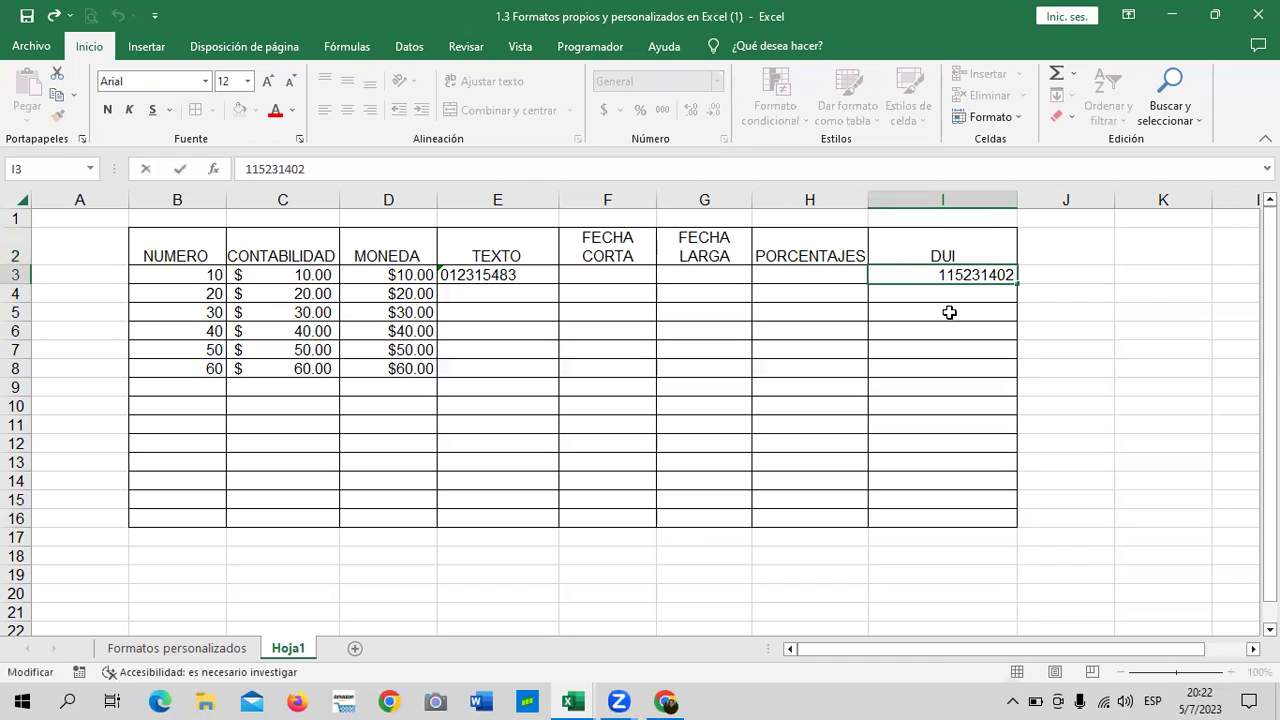
text(0)
key(Return)
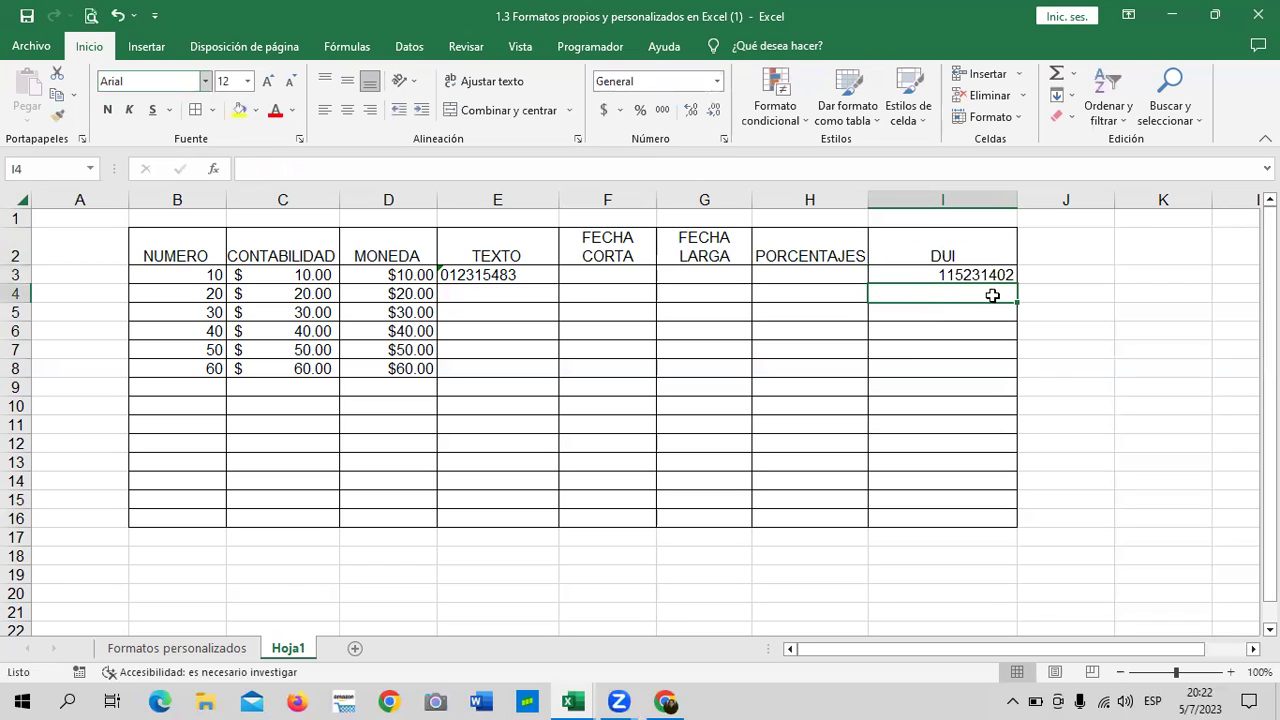
Narrow column I to fit the DUI number.
key(Down)
key(Down)
key(Down)
drag(1017, 200, 993, 194)
click(949, 431)
click(895, 281)
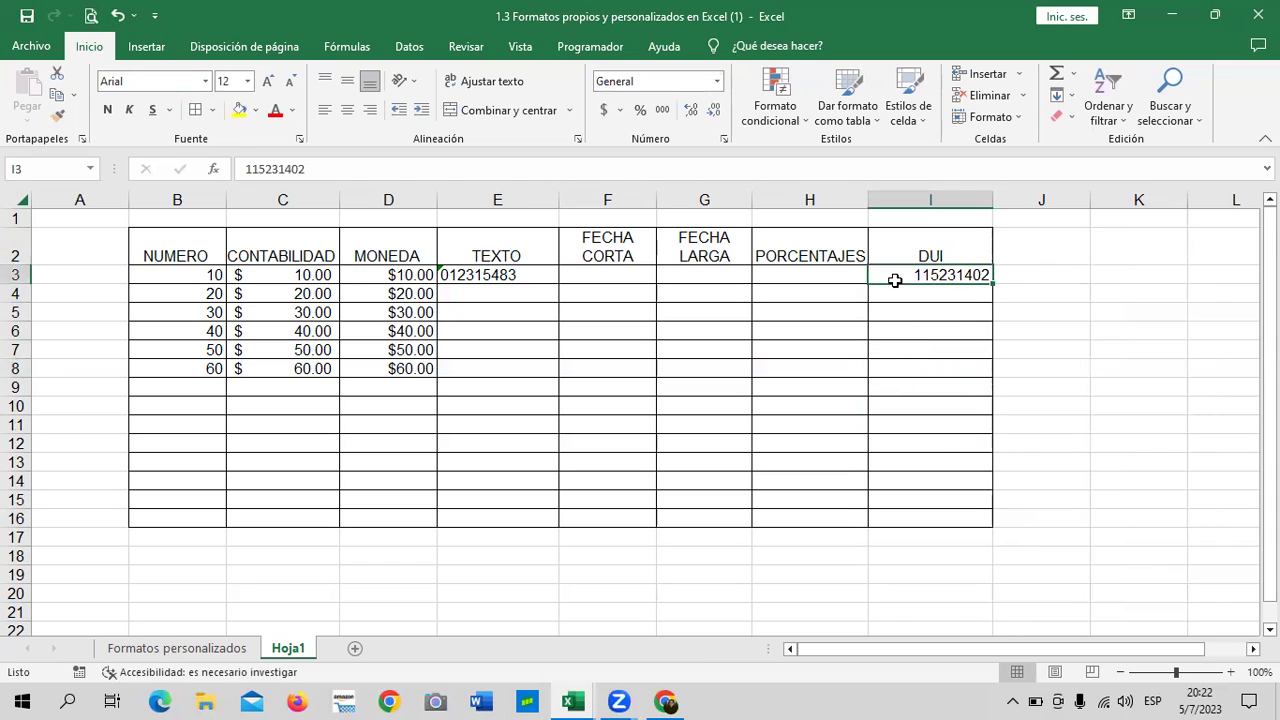
click(917, 389)
click(900, 276)
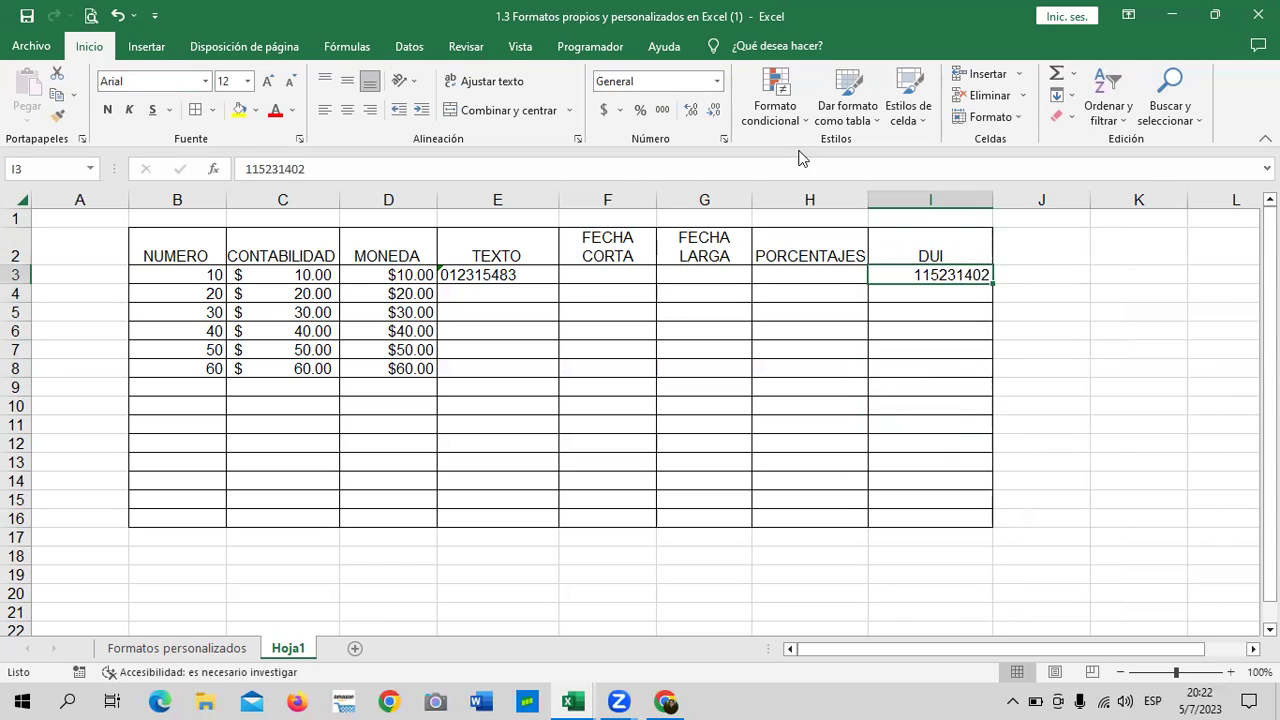
Set I3 to Texto format and re-add the leading 0 in the formula bar.
click(717, 82)
scroll(788, 380, down, 1)
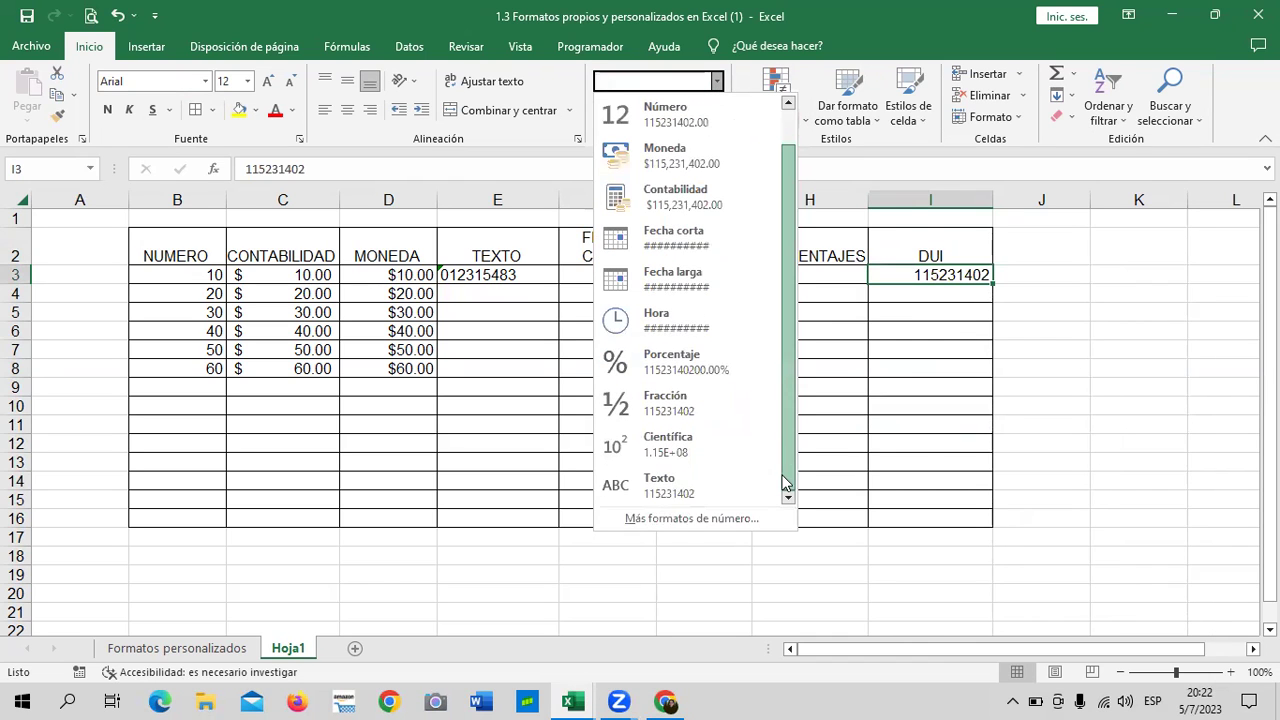
click(675, 484)
click(888, 385)
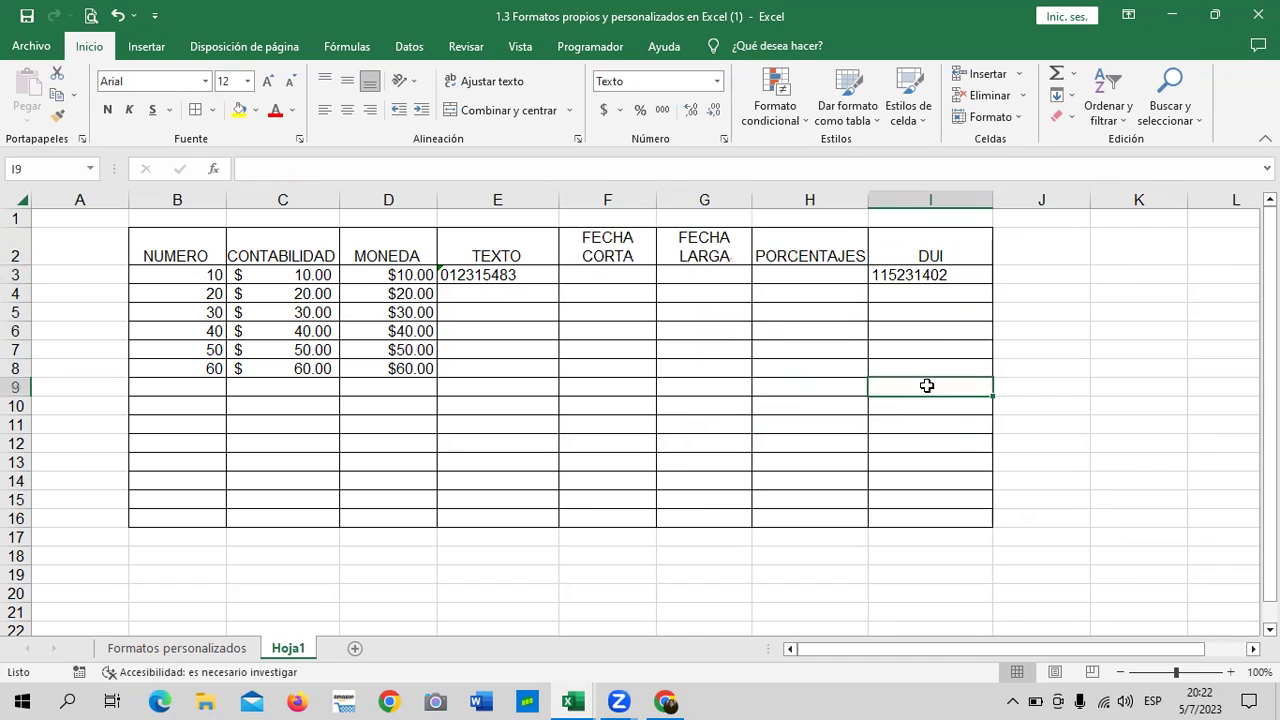
click(950, 272)
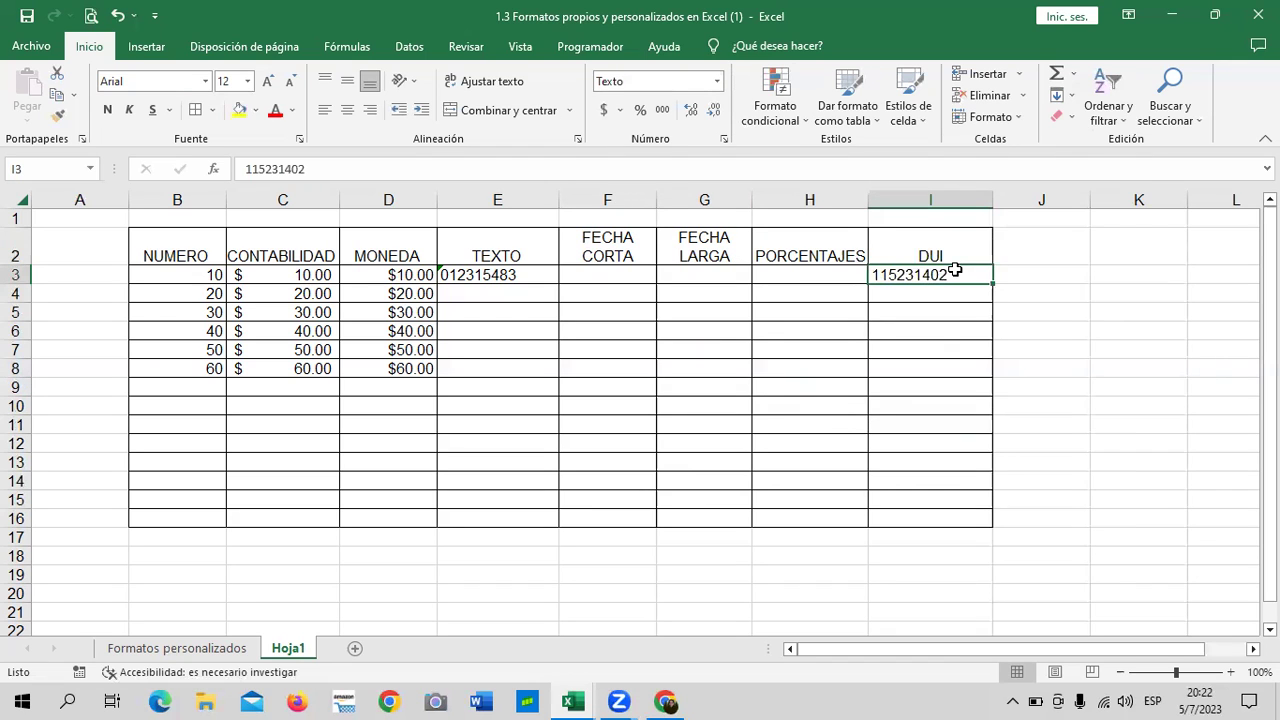
click(240, 169)
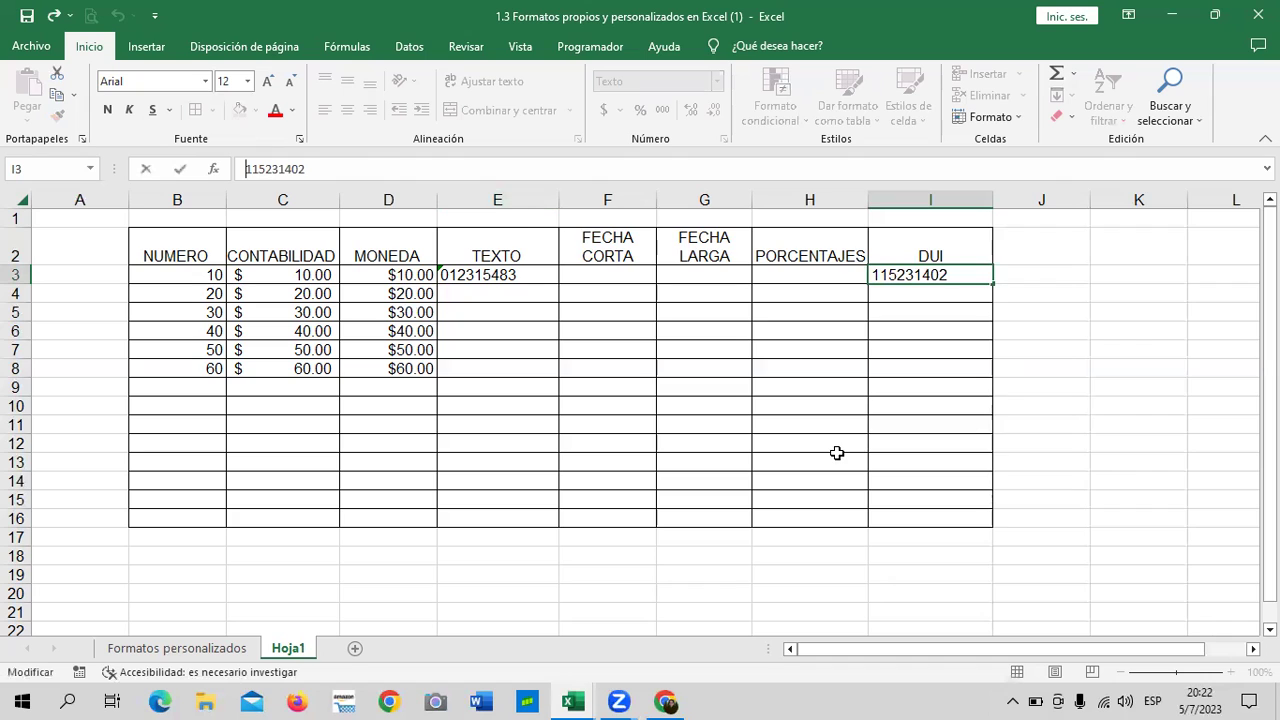
text(0)
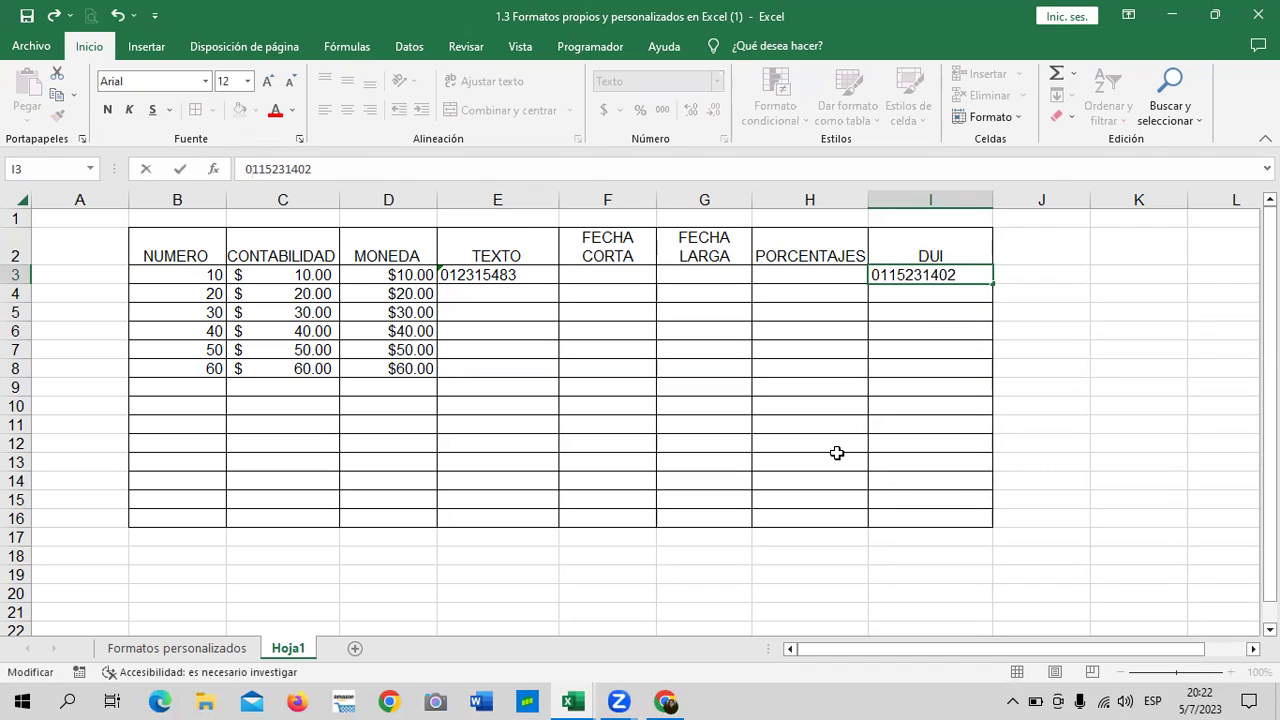
key(Return)
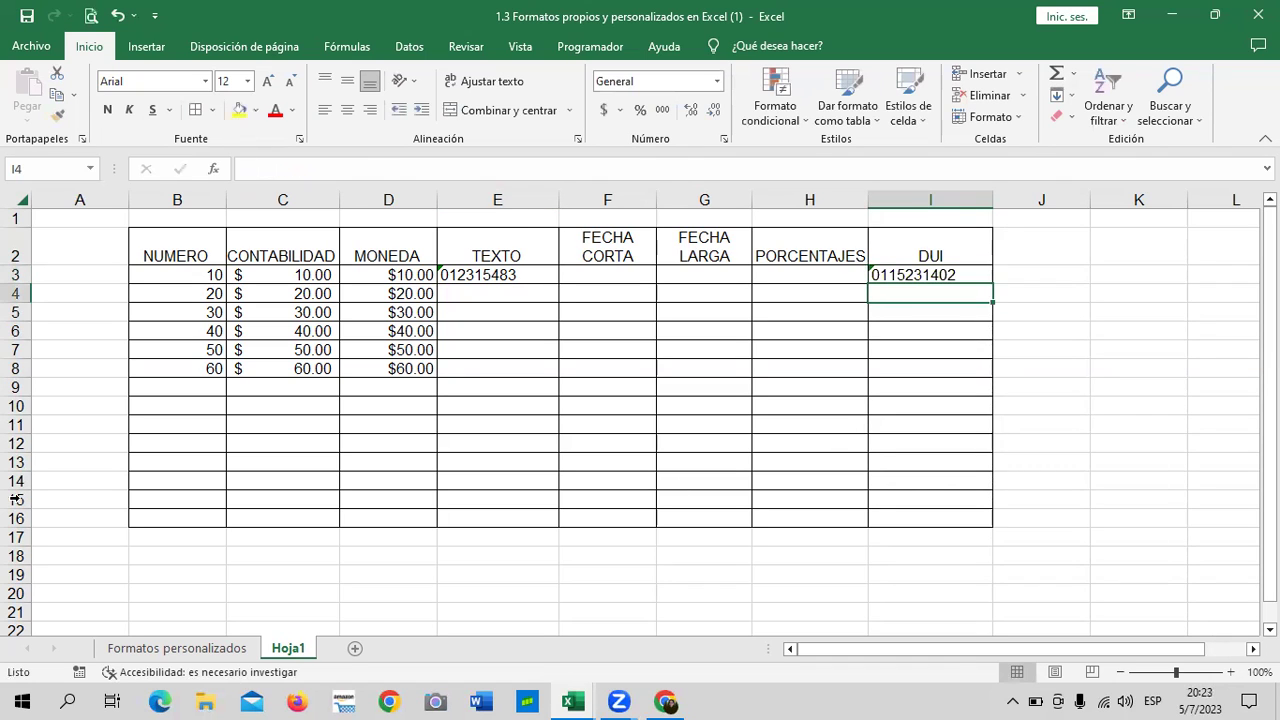
click(896, 273)
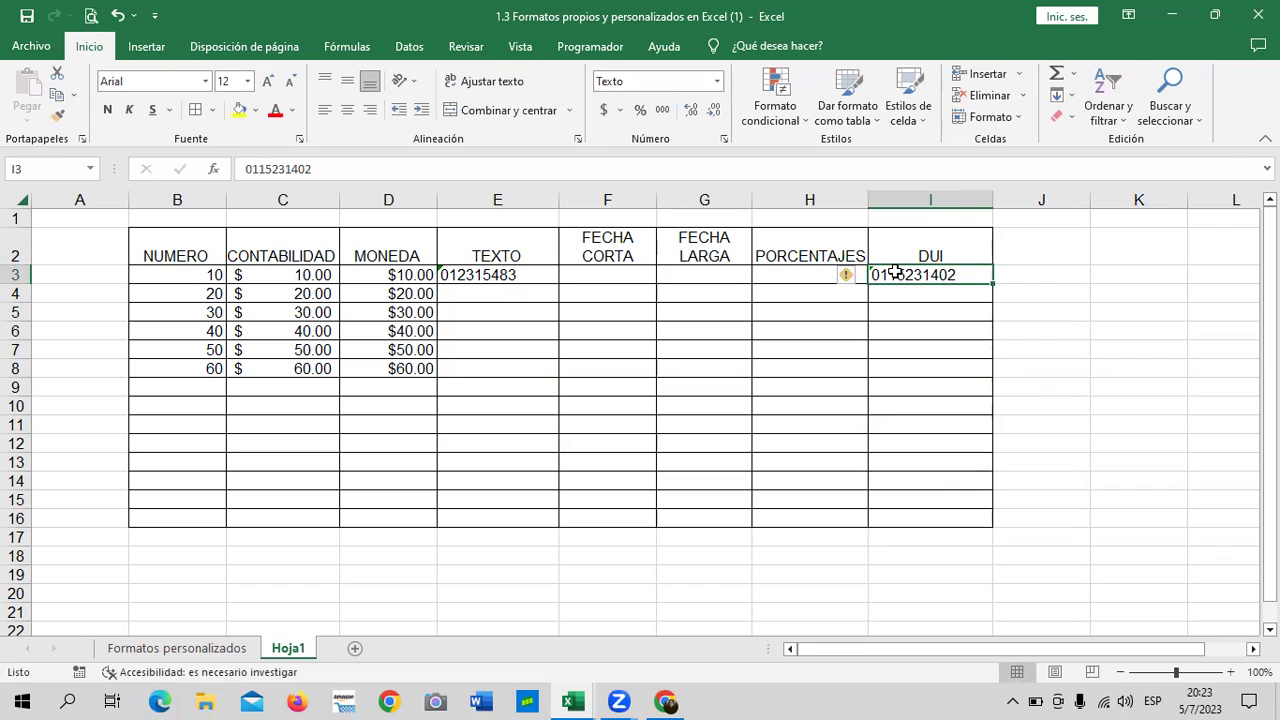
Dismiss I3's number-stored-as-text warning with Omitir error.
click(1094, 334)
click(945, 277)
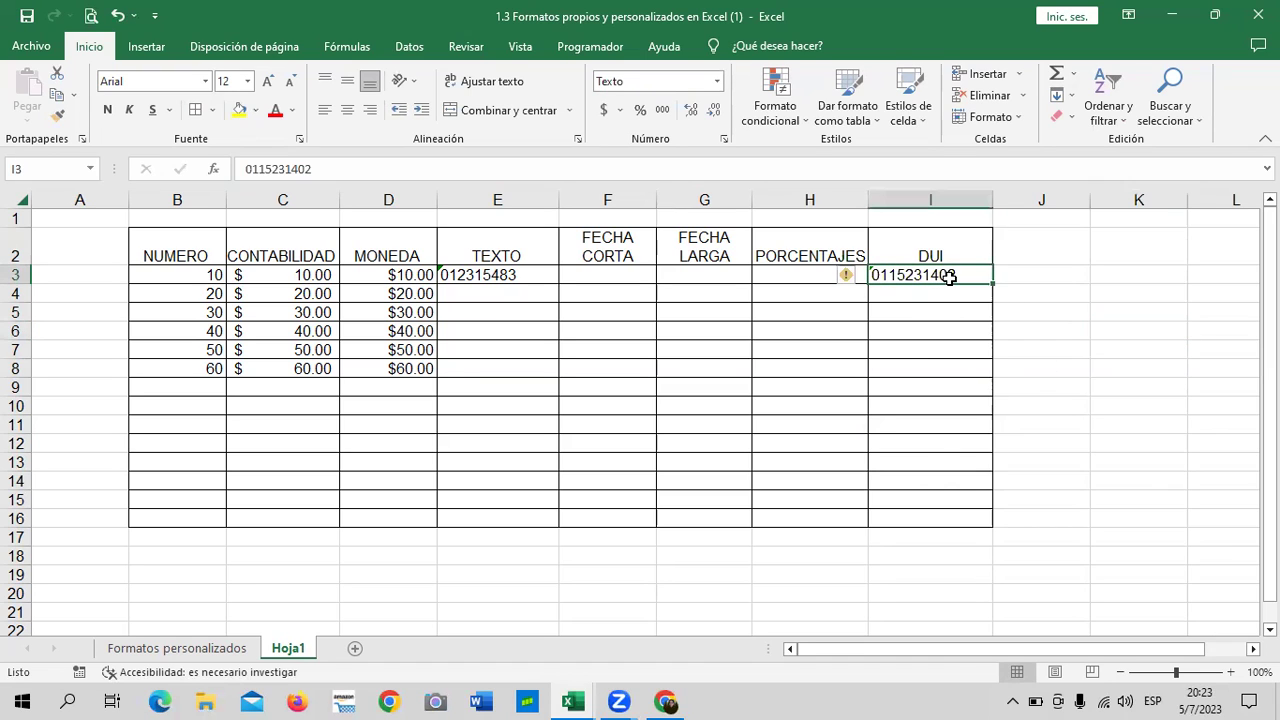
click(932, 410)
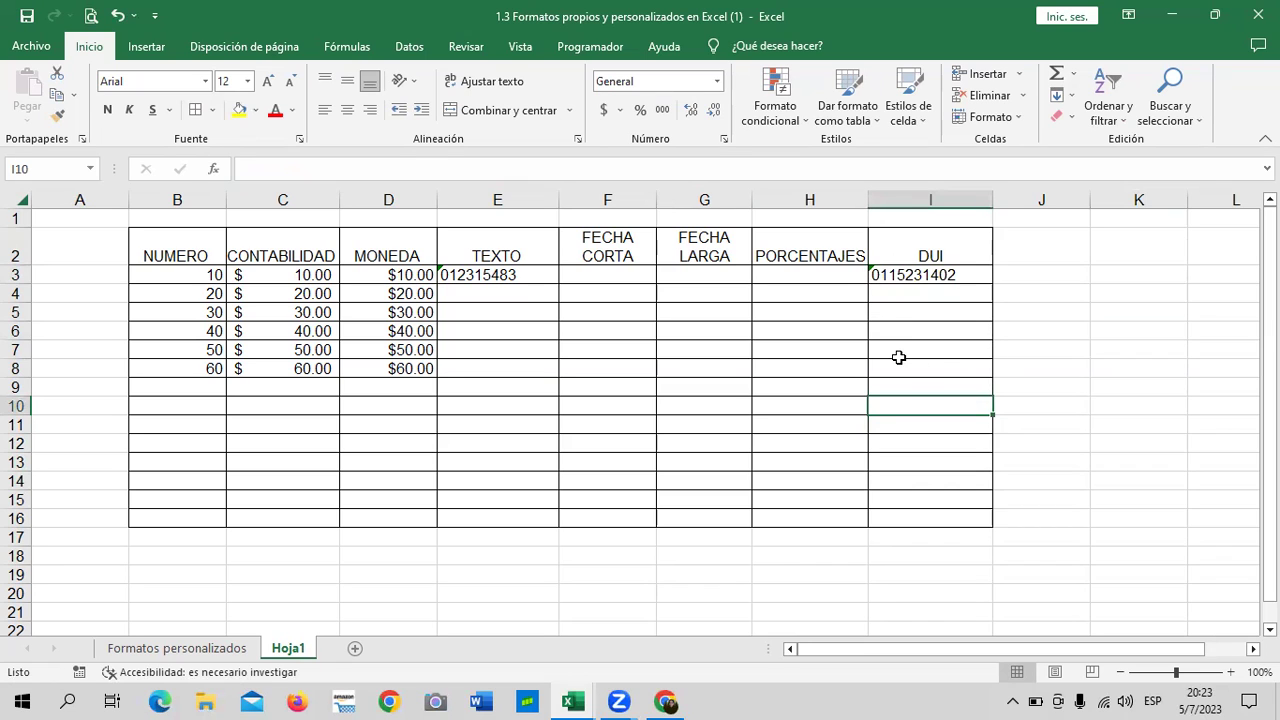
click(886, 274)
click(848, 277)
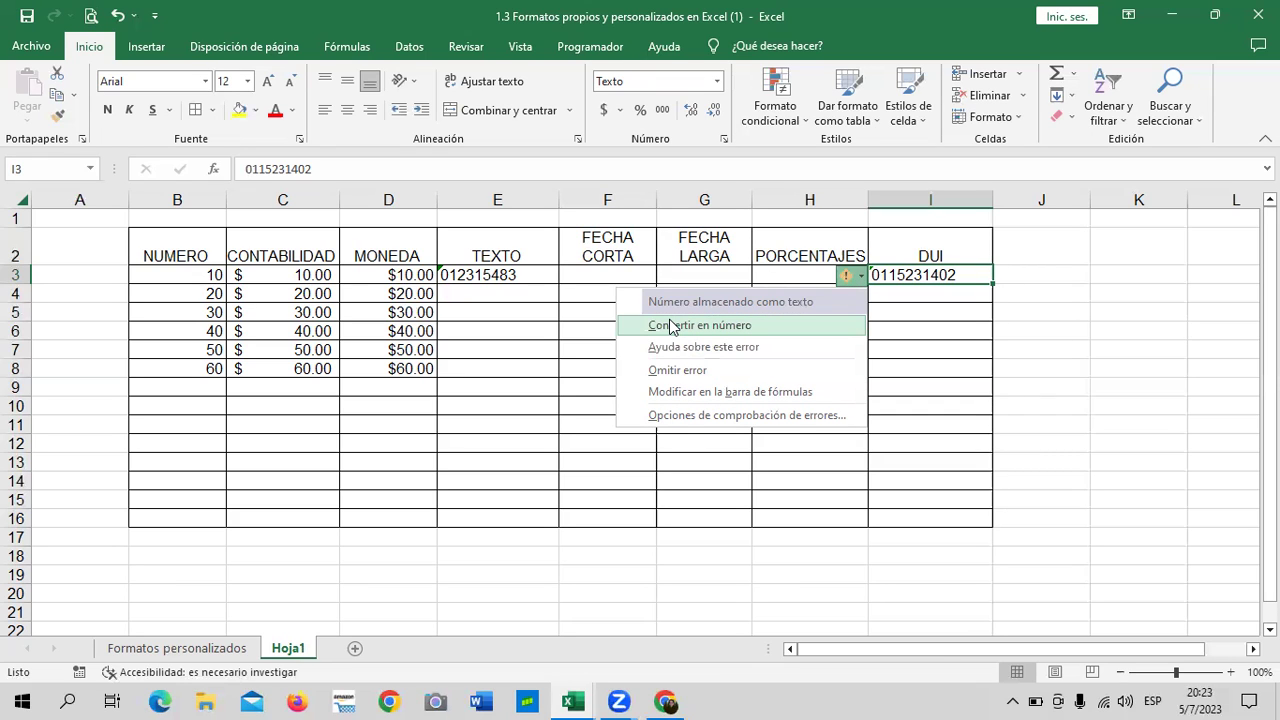
click(684, 369)
Widen column J and start typing '01 into J3.
click(1037, 334)
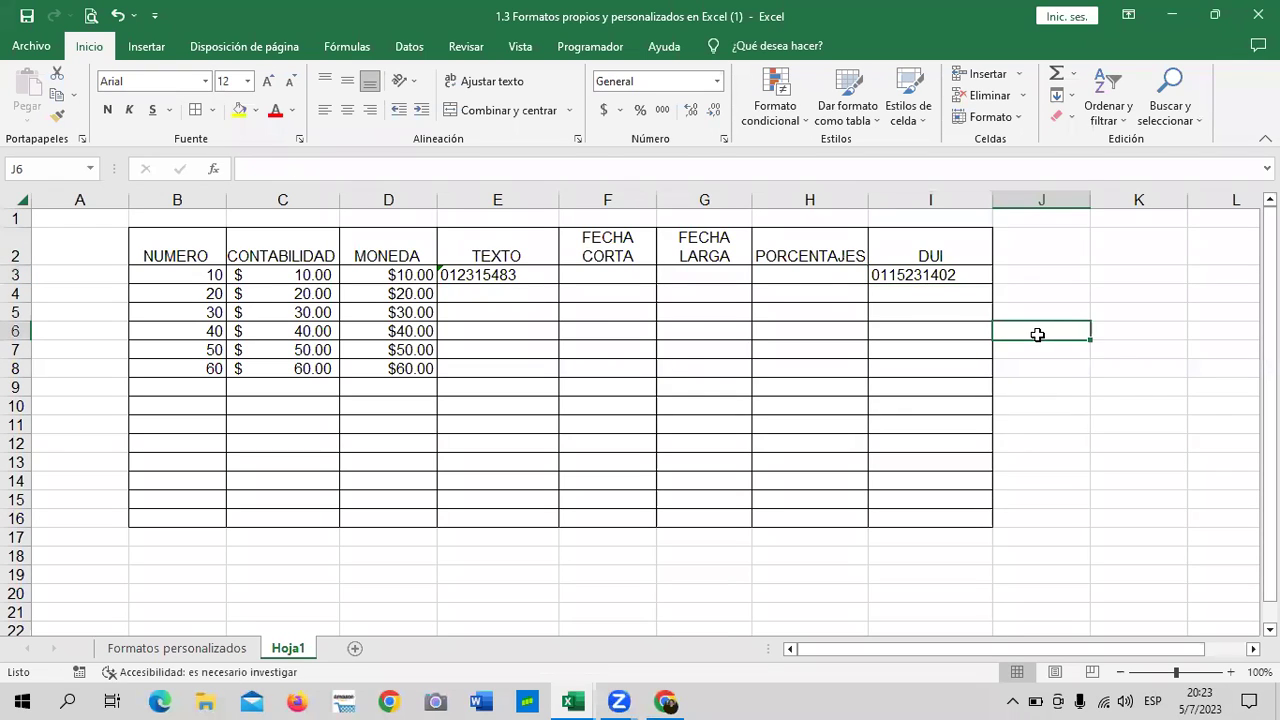
click(945, 291)
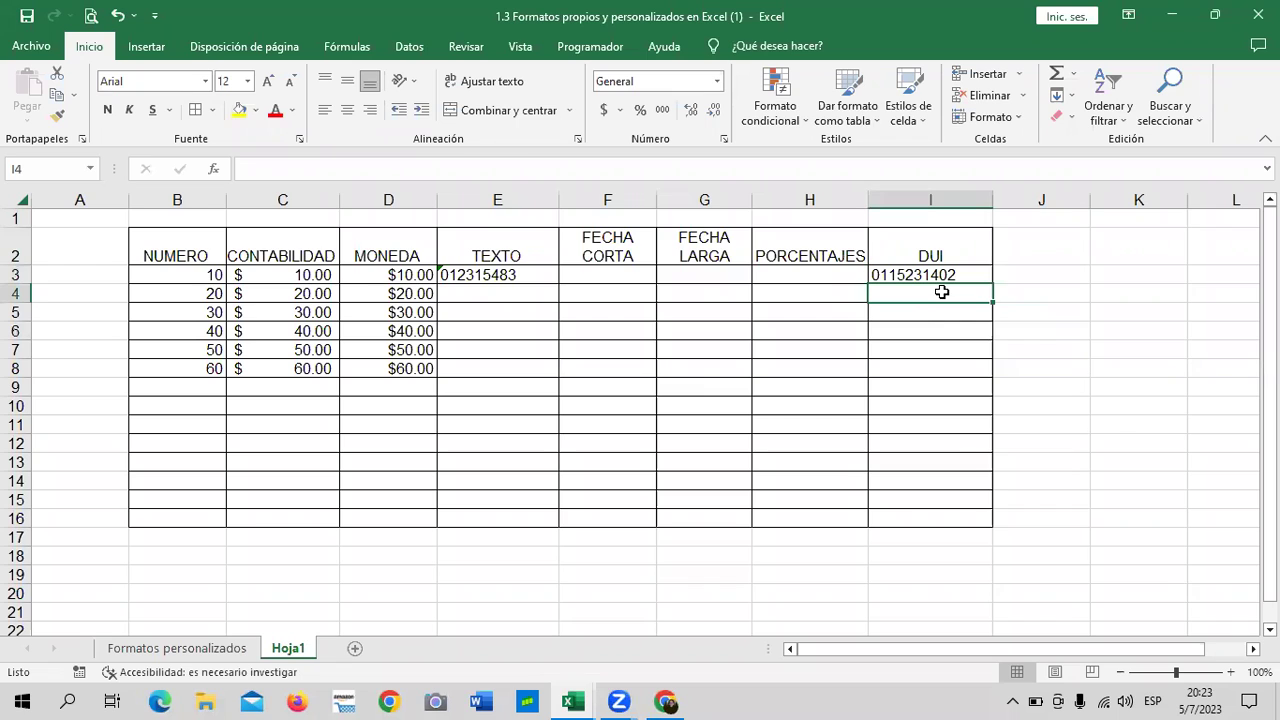
click(934, 277)
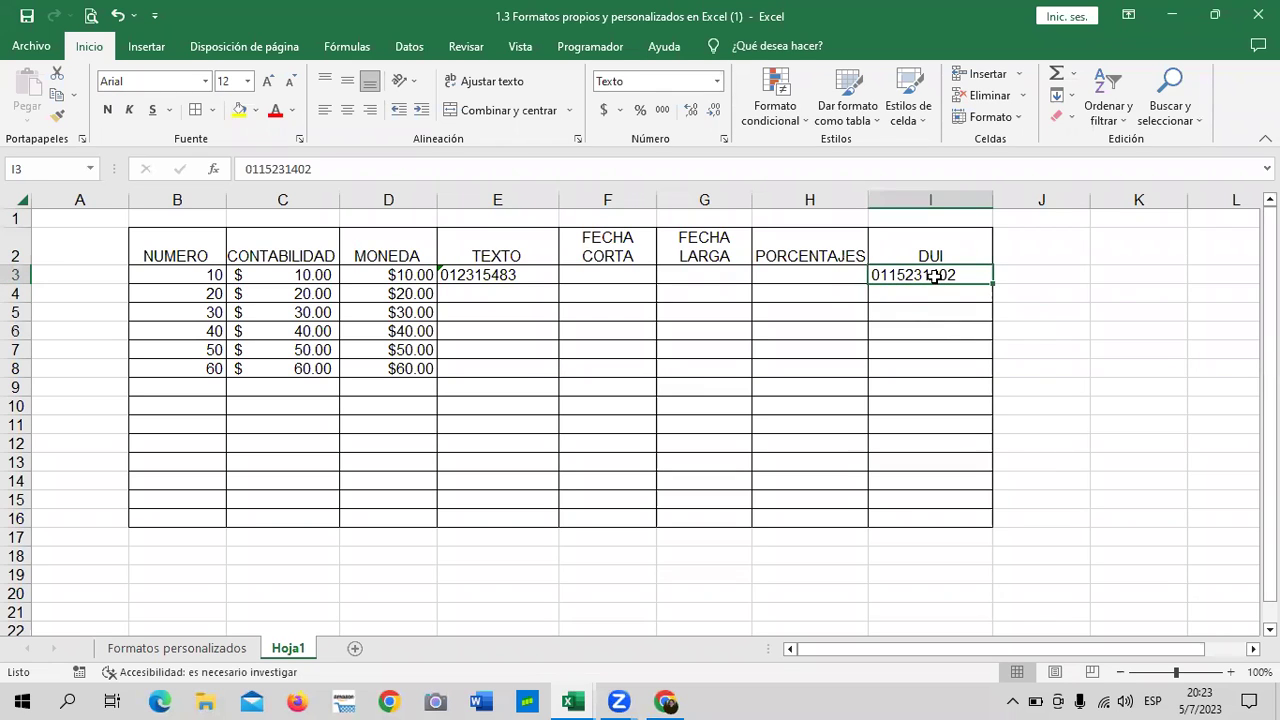
click(1040, 280)
drag(1089, 192, 1120, 192)
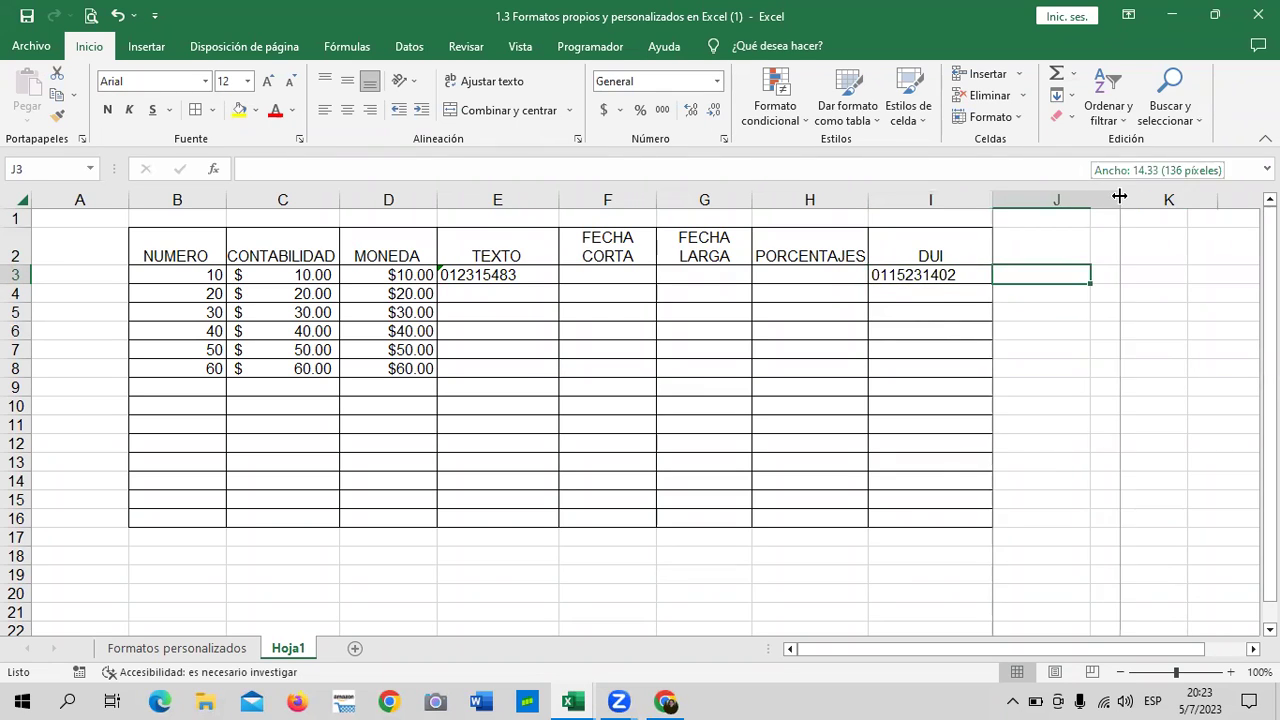
click(1086, 368)
click(1049, 274)
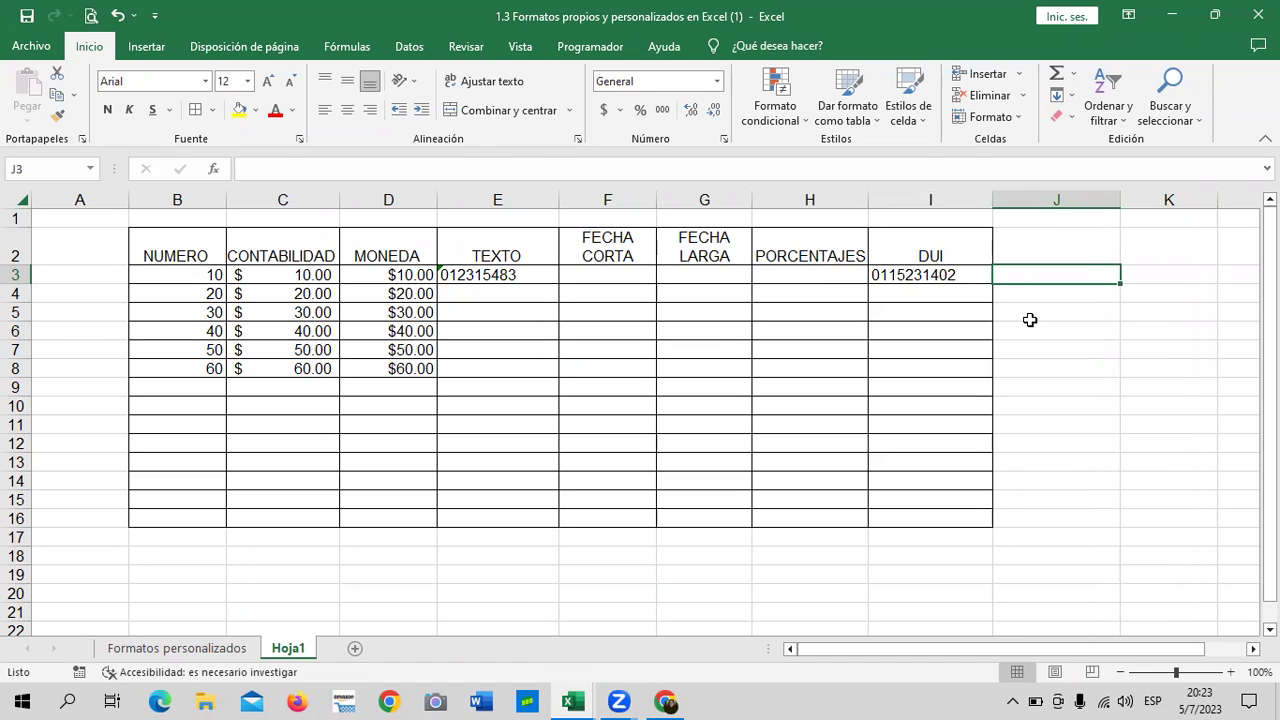
text('01)
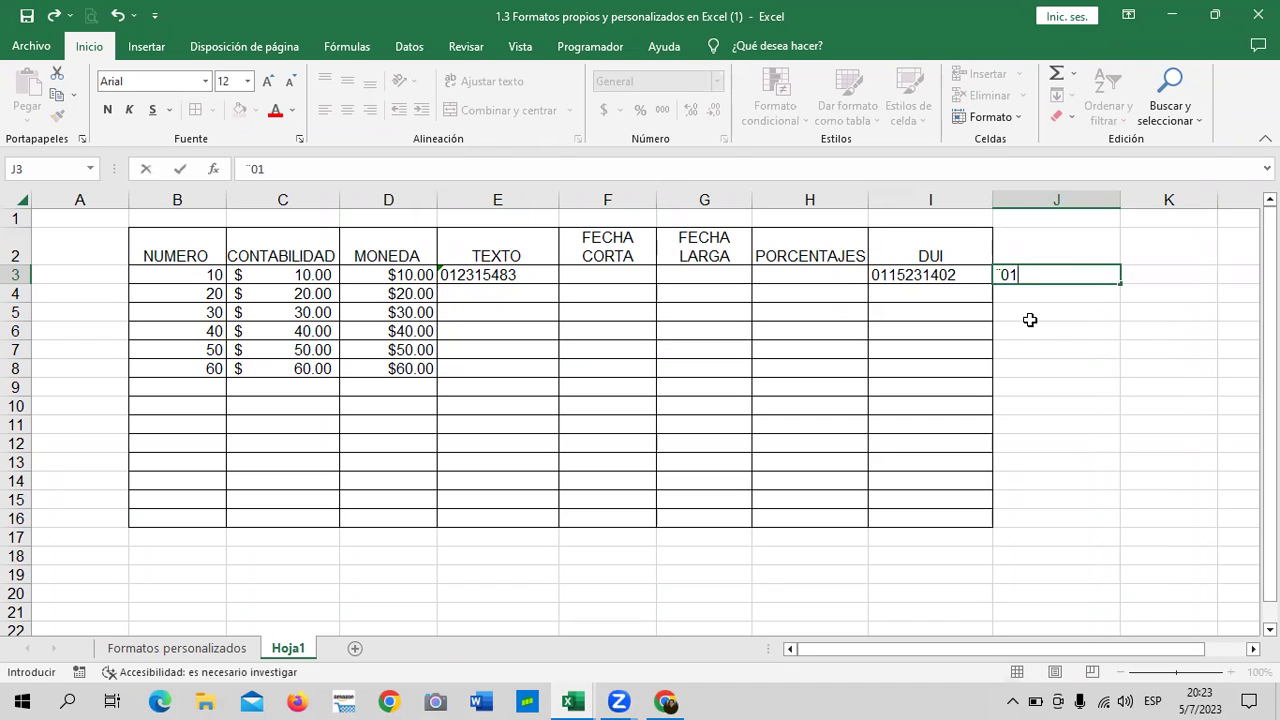
key(F2)
key(Home)
key(Delete)
text(*)
key(BackSpace)
text(])
key(BackSpace)
text(}-)
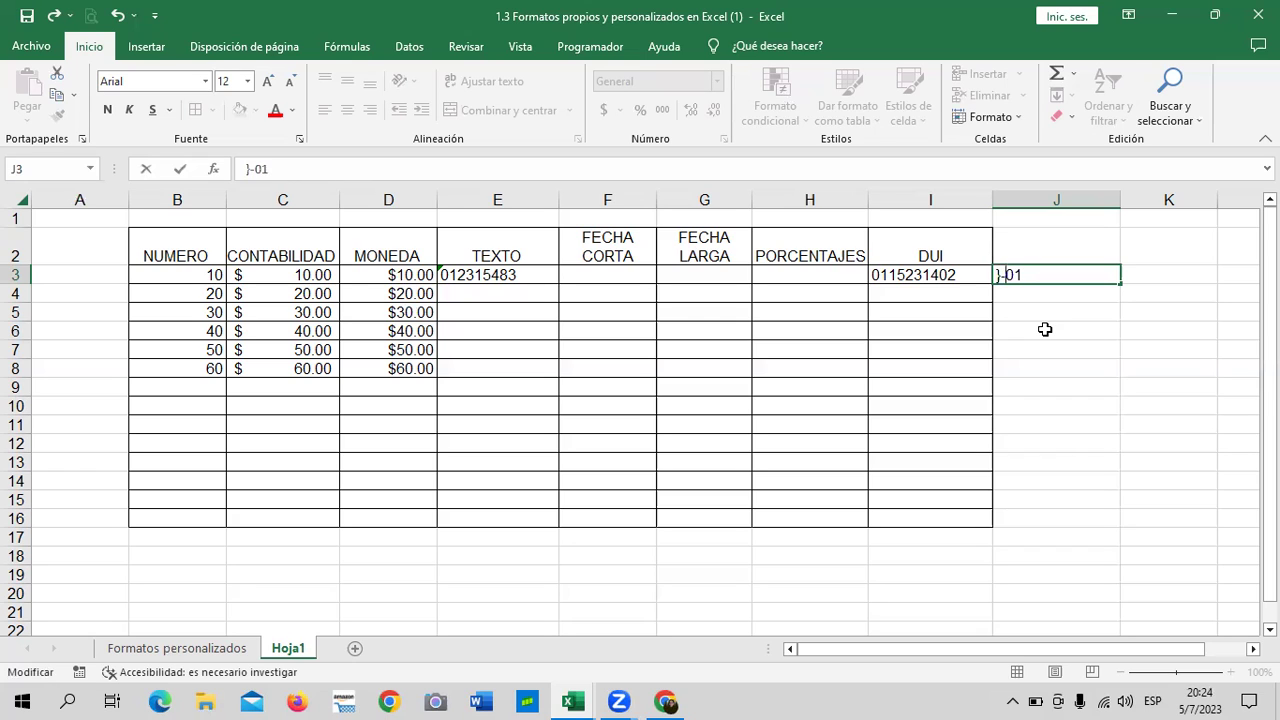
key(BackSpace)
key(BackSpace)
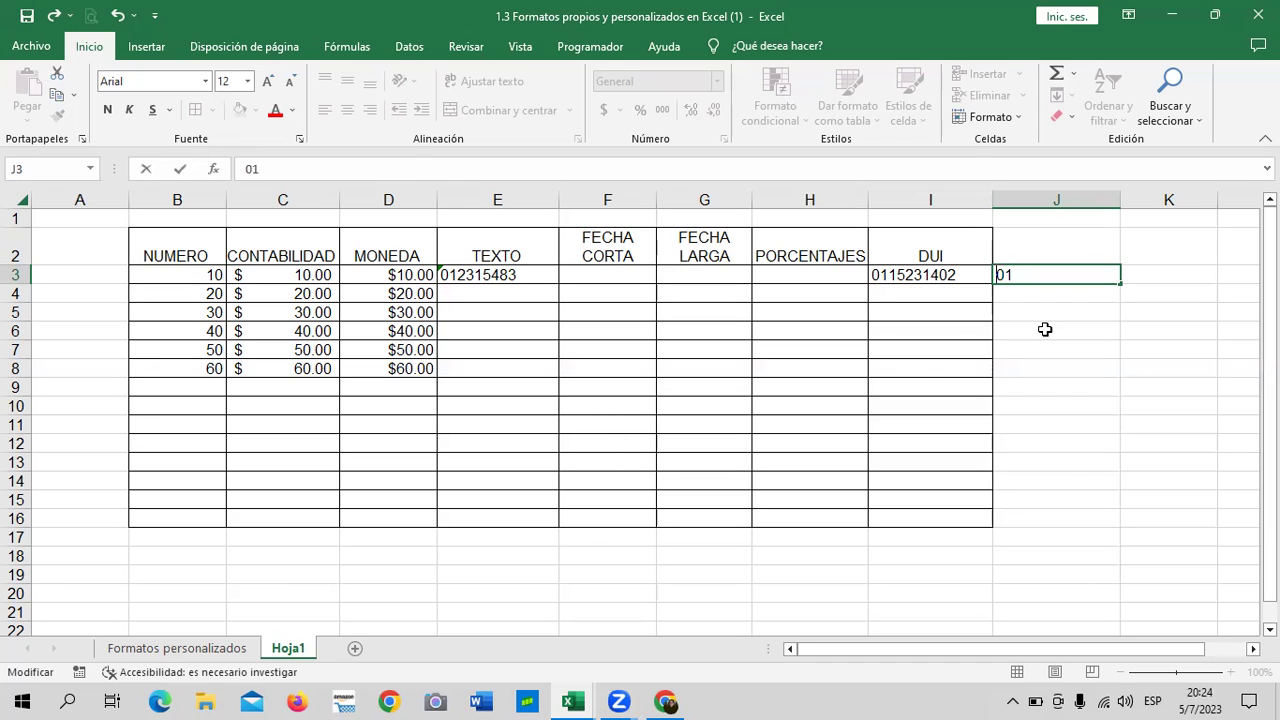
key(Return)
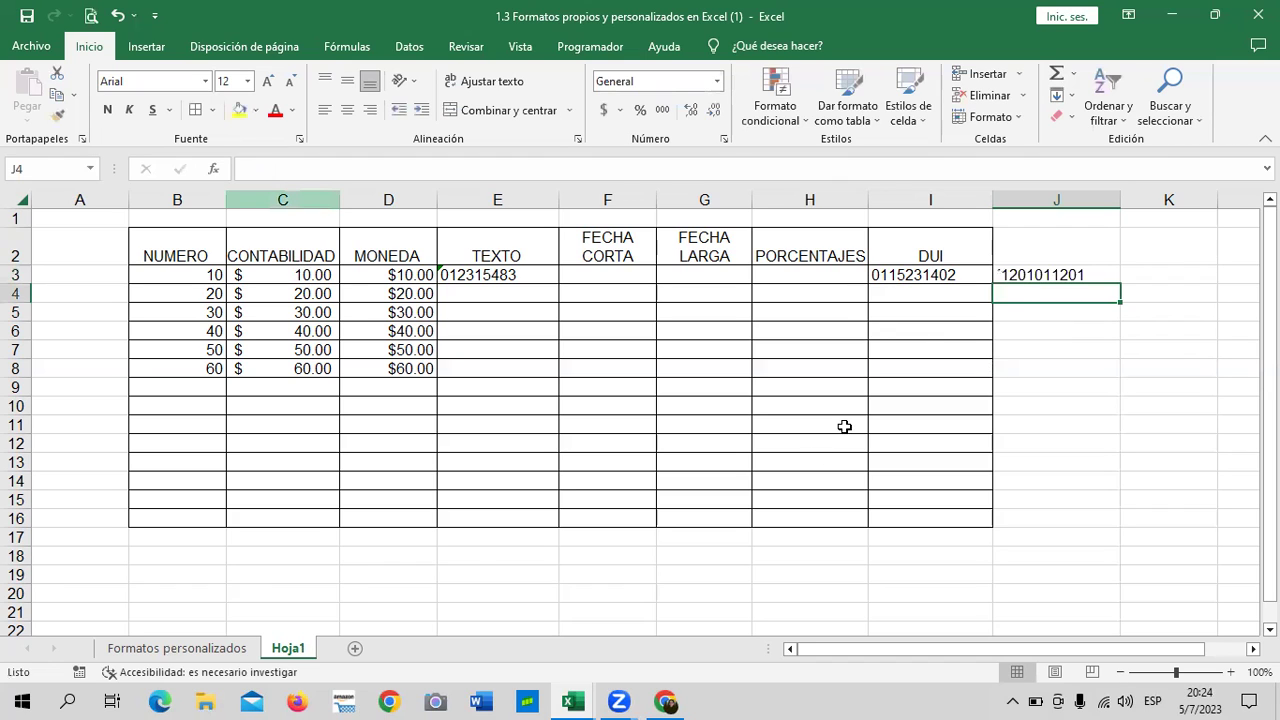
Insert the missing leading 0 in J3's DUI via the formula bar.
click(1028, 276)
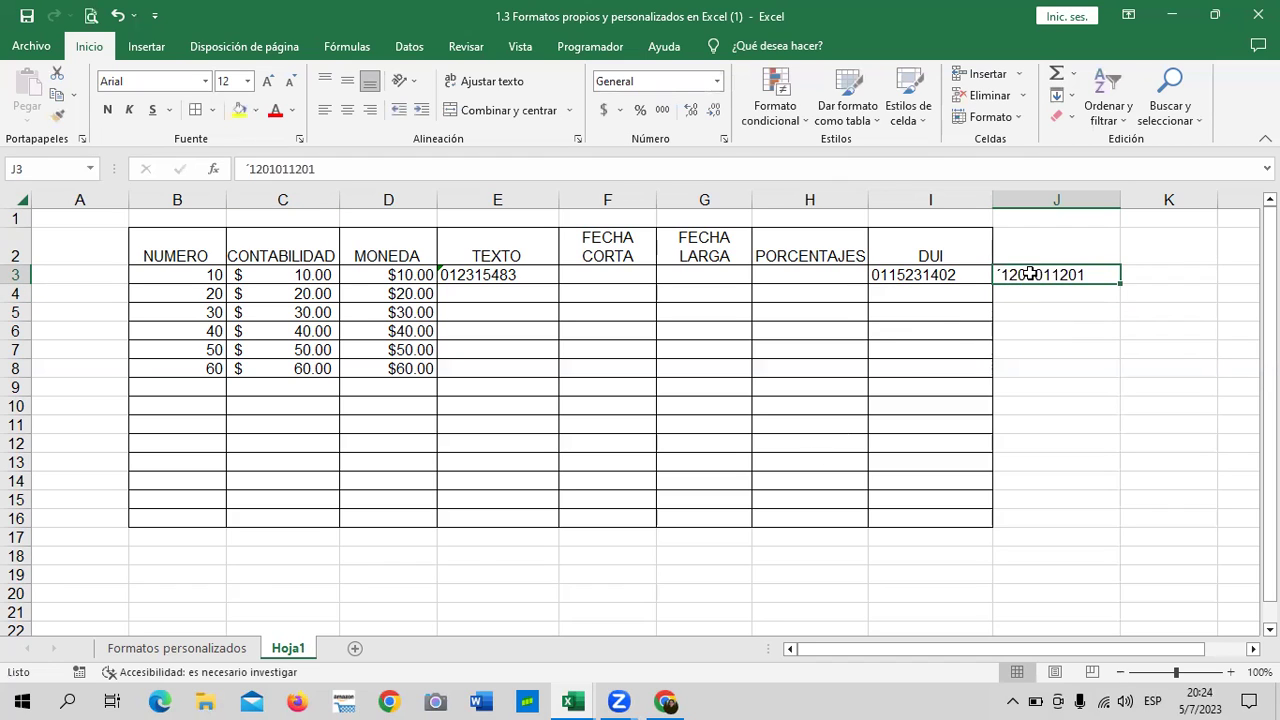
click(251, 169)
text(0)
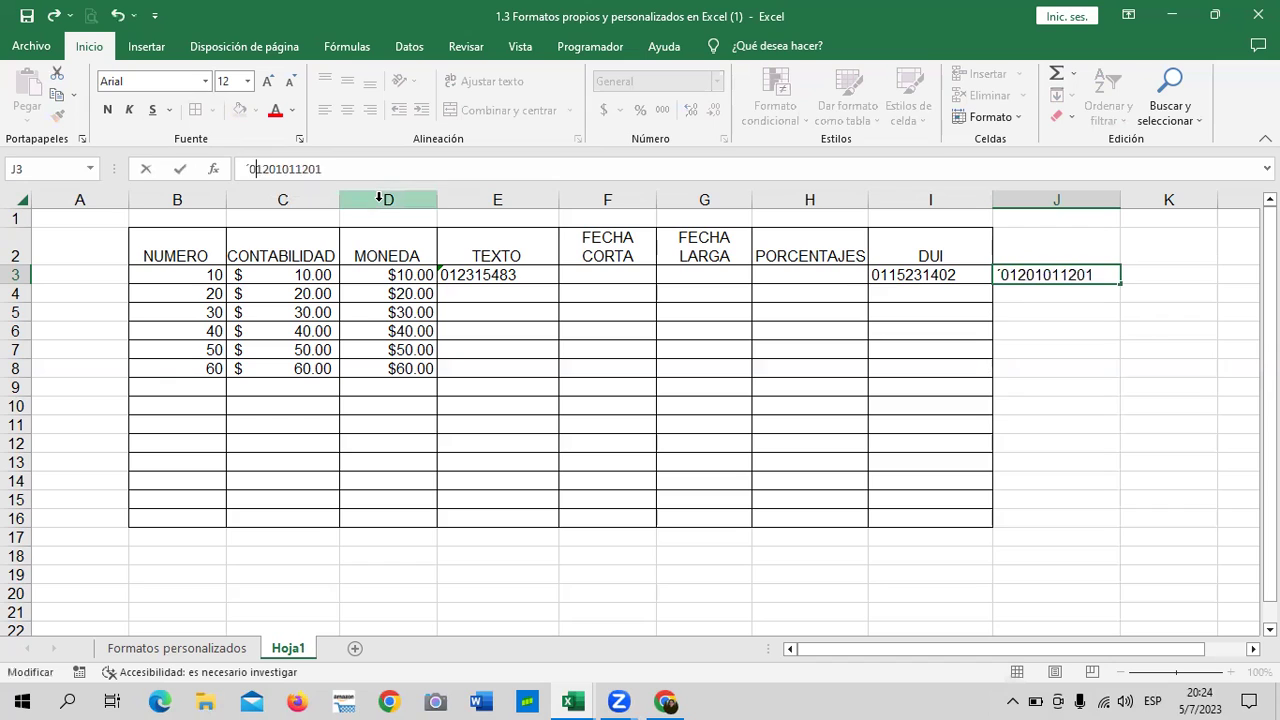
key(Return)
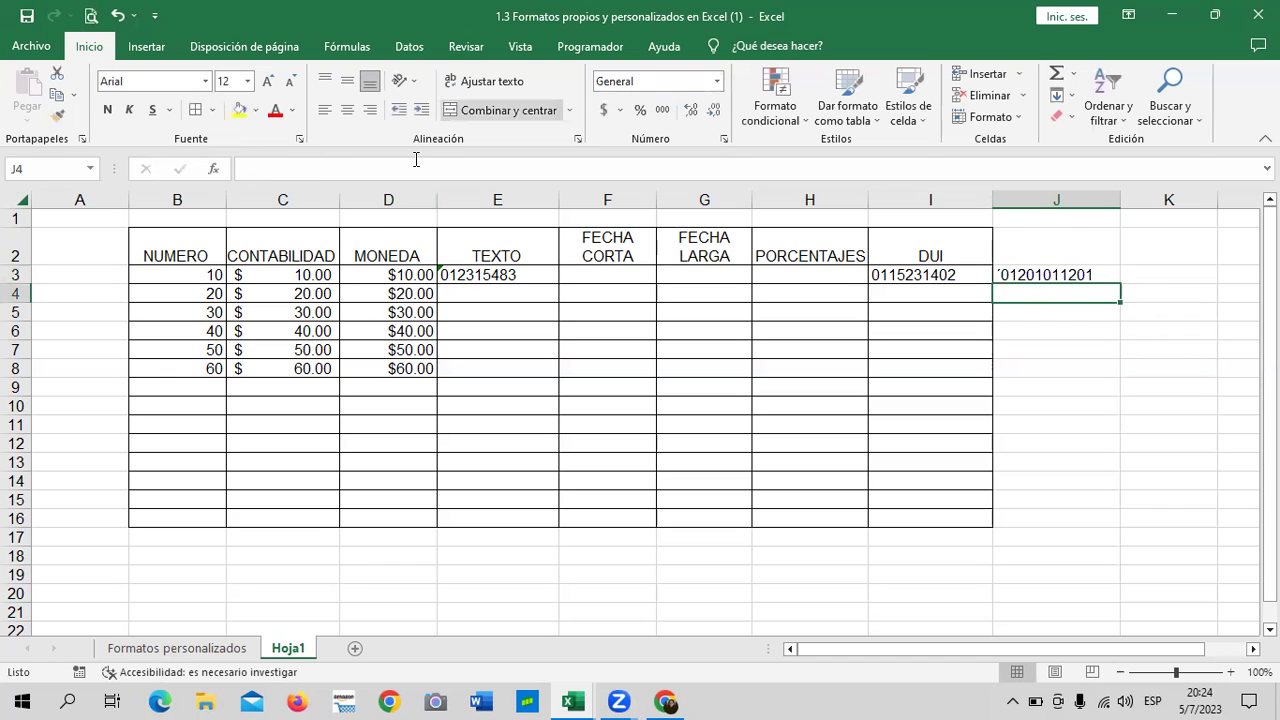
click(1040, 275)
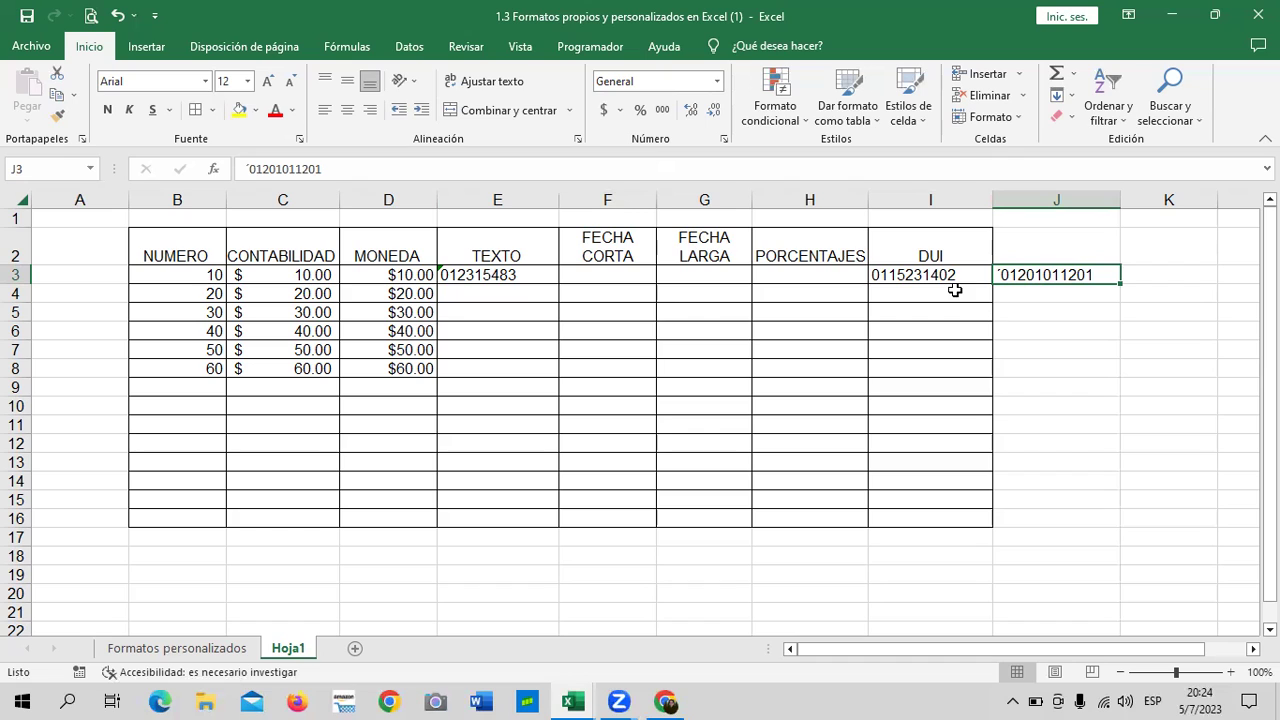
click(901, 273)
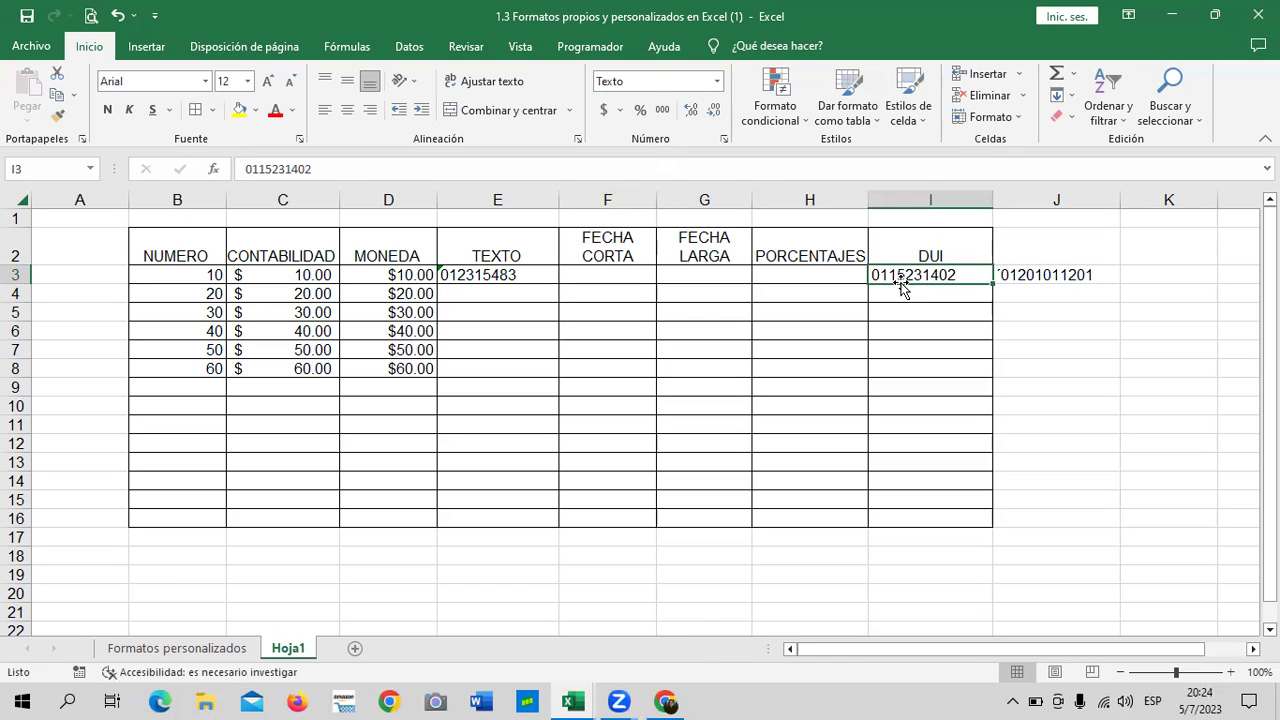
click(1031, 275)
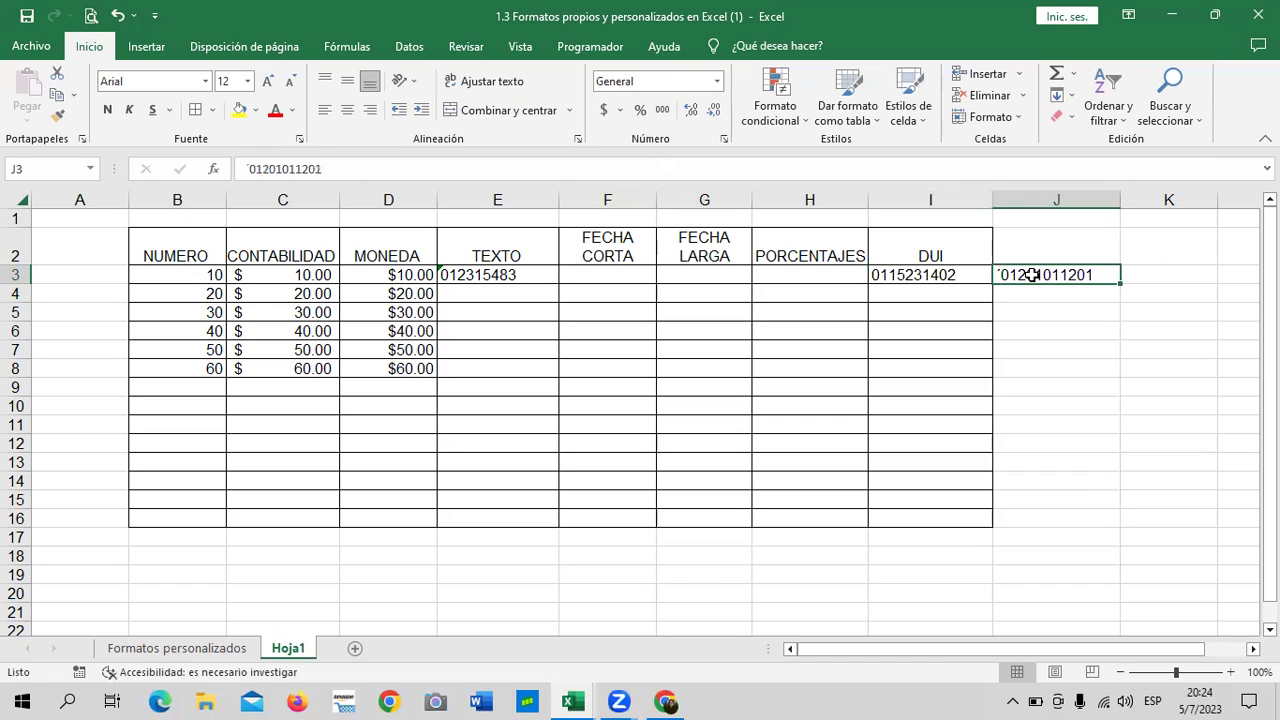
click(1095, 330)
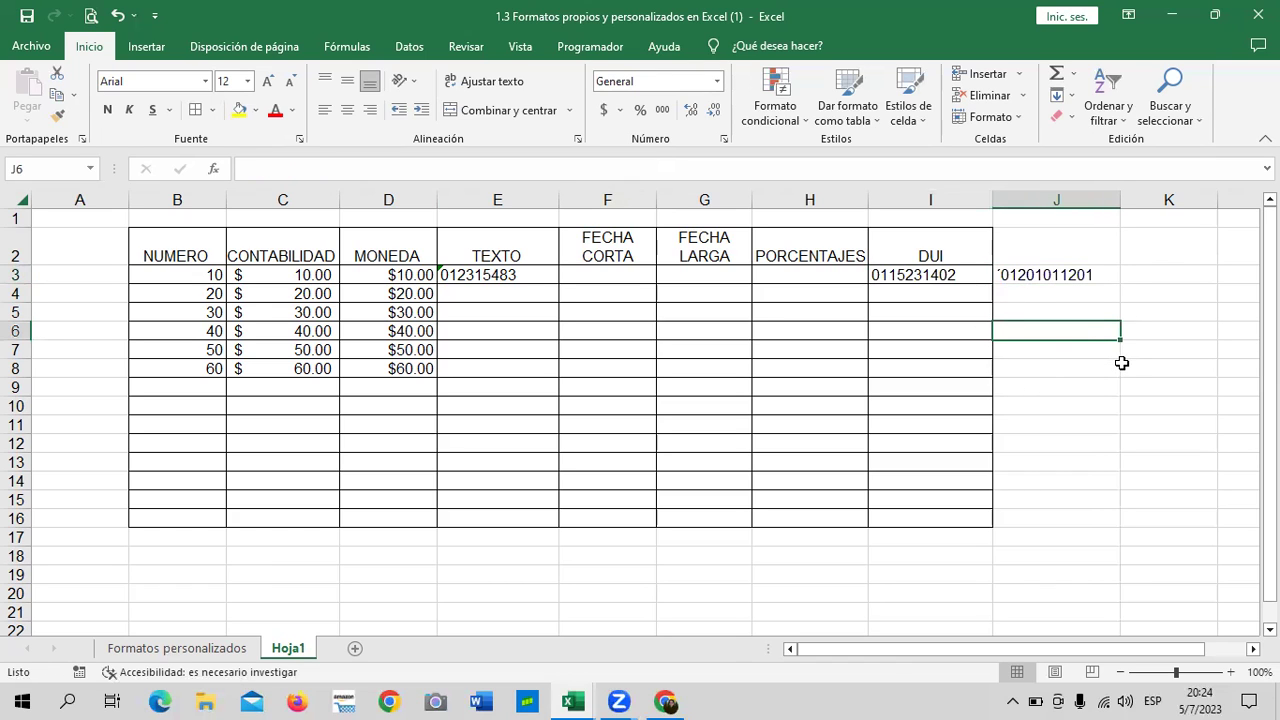
key(Return)
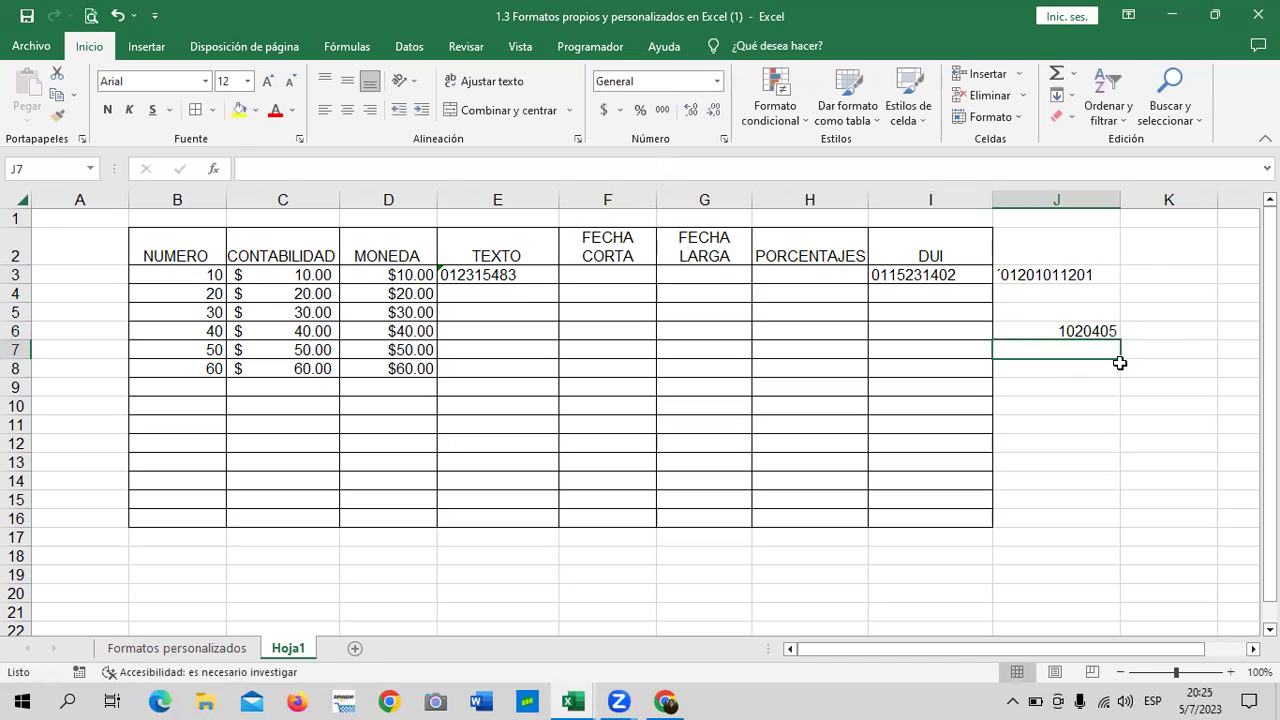
click(1069, 325)
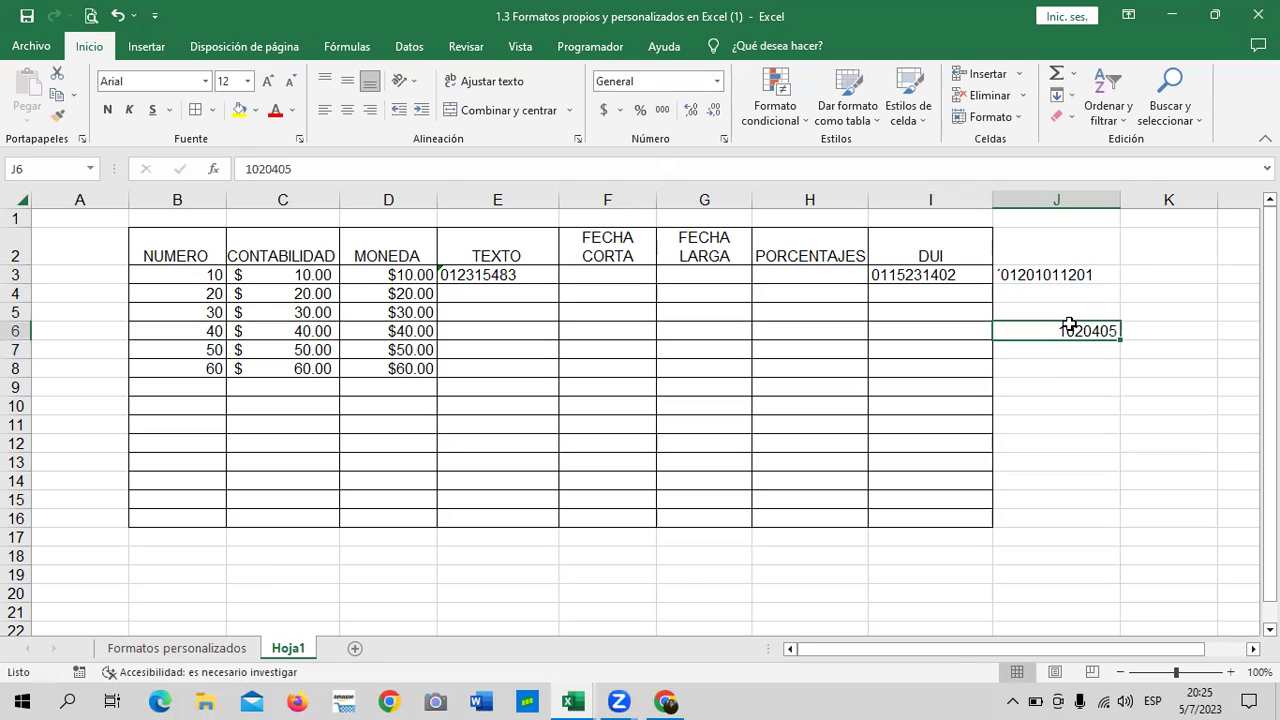
key(Delete)
drag(523, 354, 512, 312)
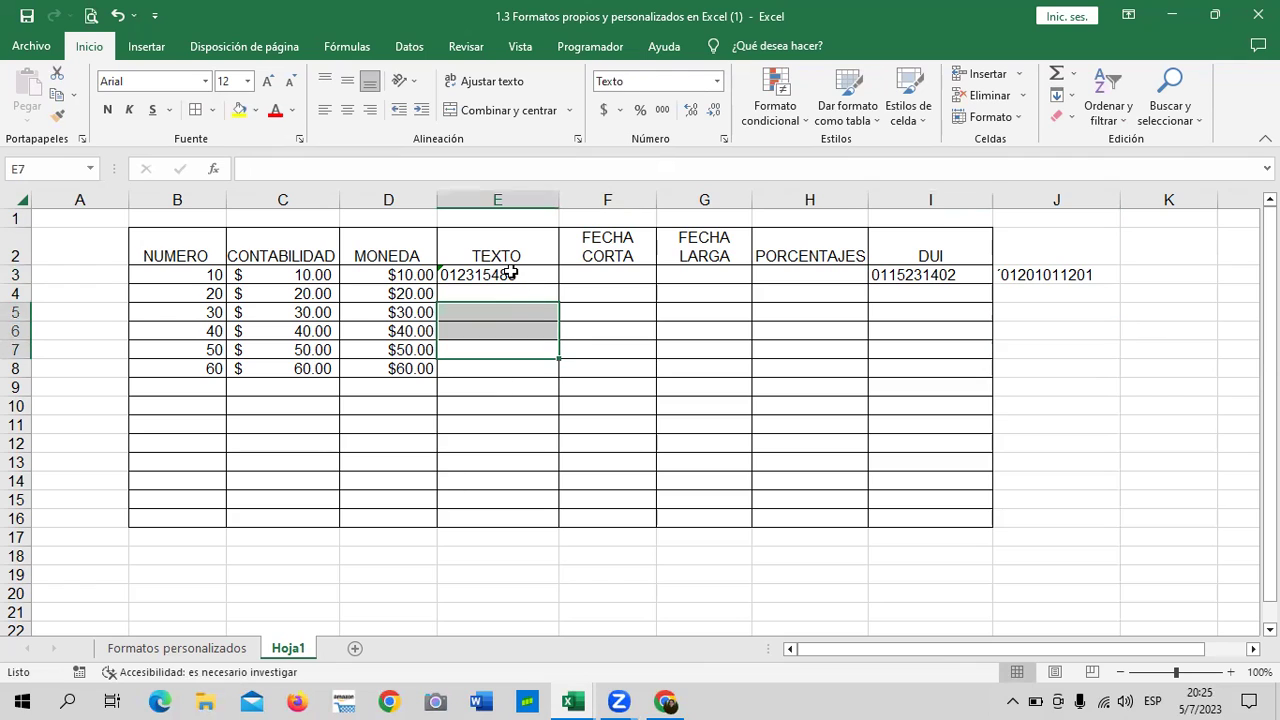
click(511, 272)
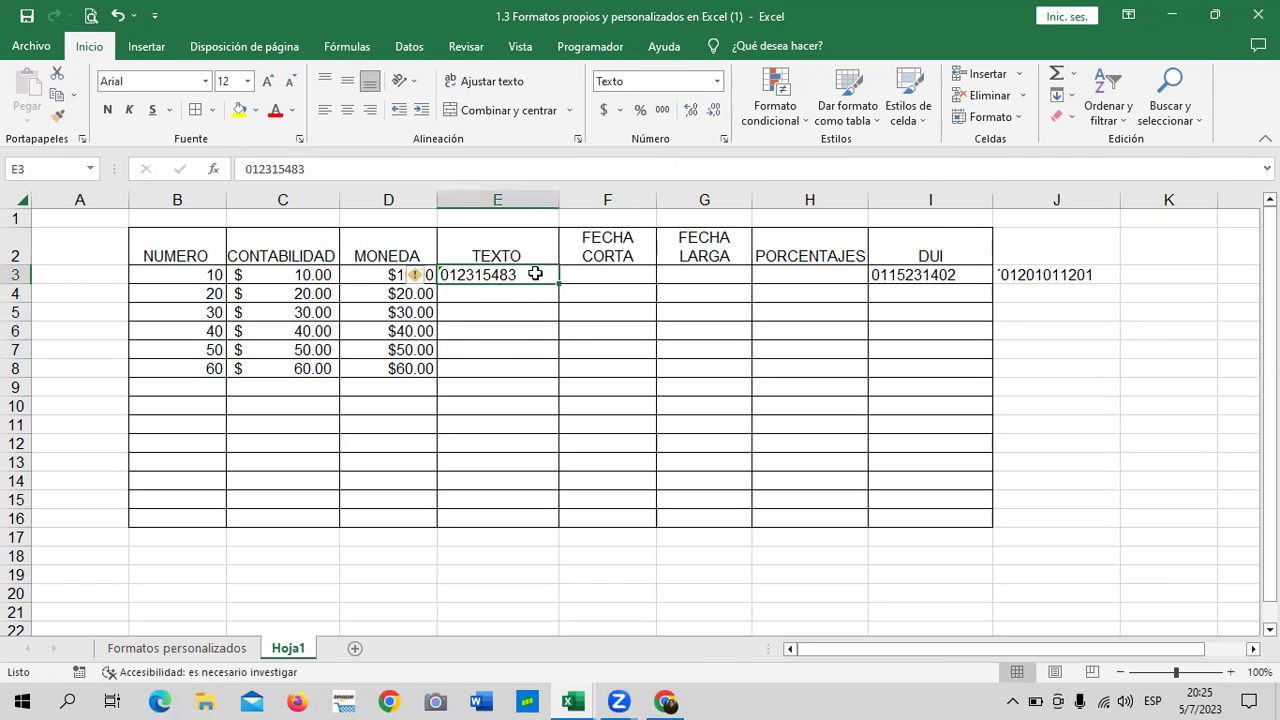
click(502, 297)
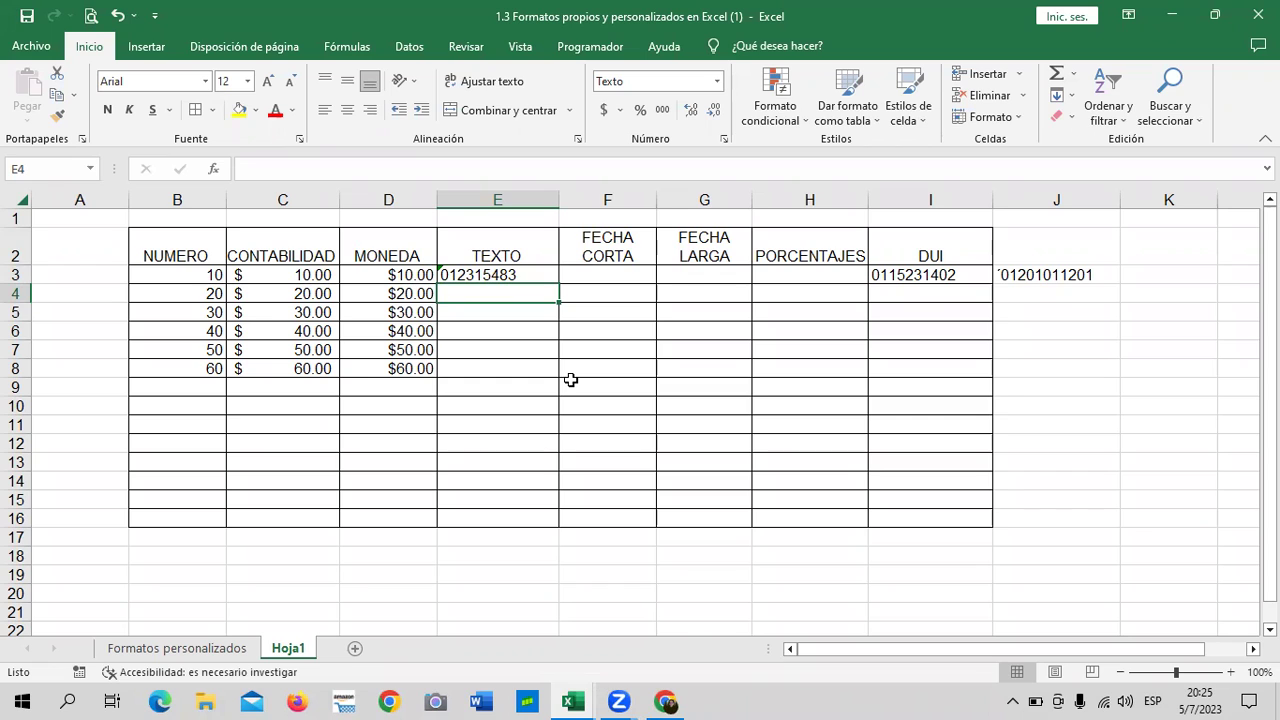
Enter 121023 as a date in F3 under FECHA CORTA.
click(488, 405)
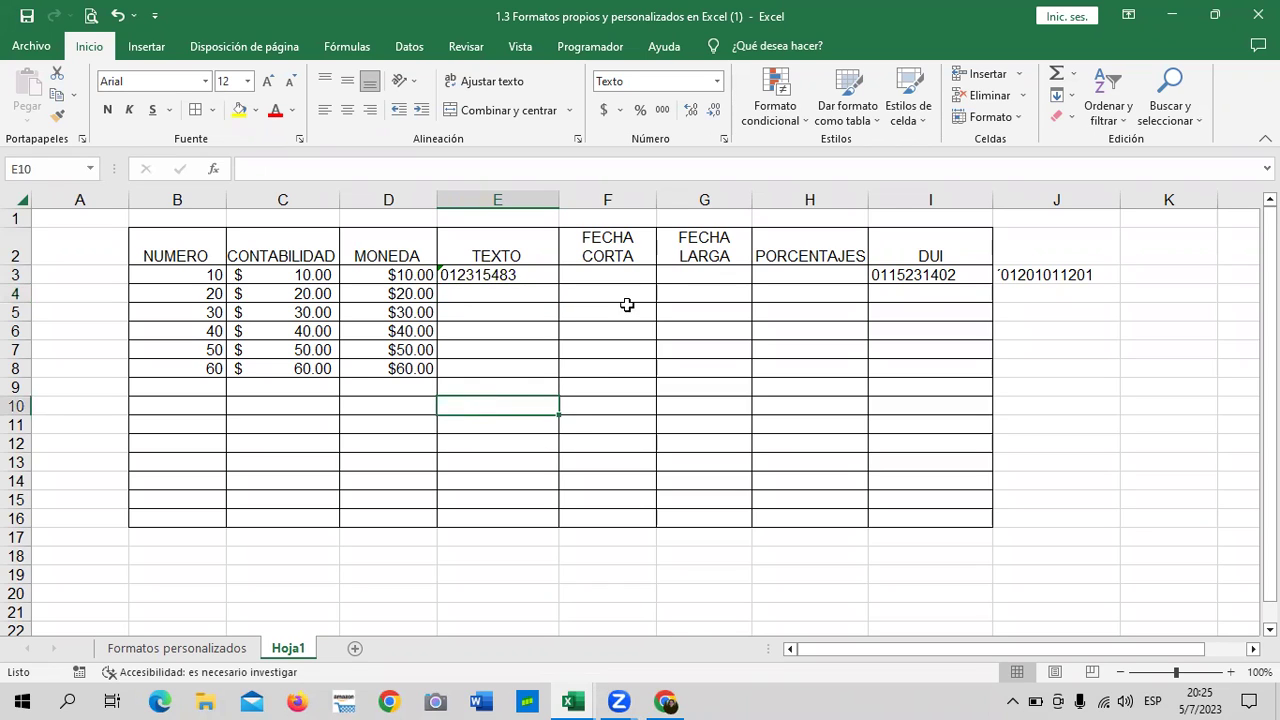
click(640, 272)
click(765, 424)
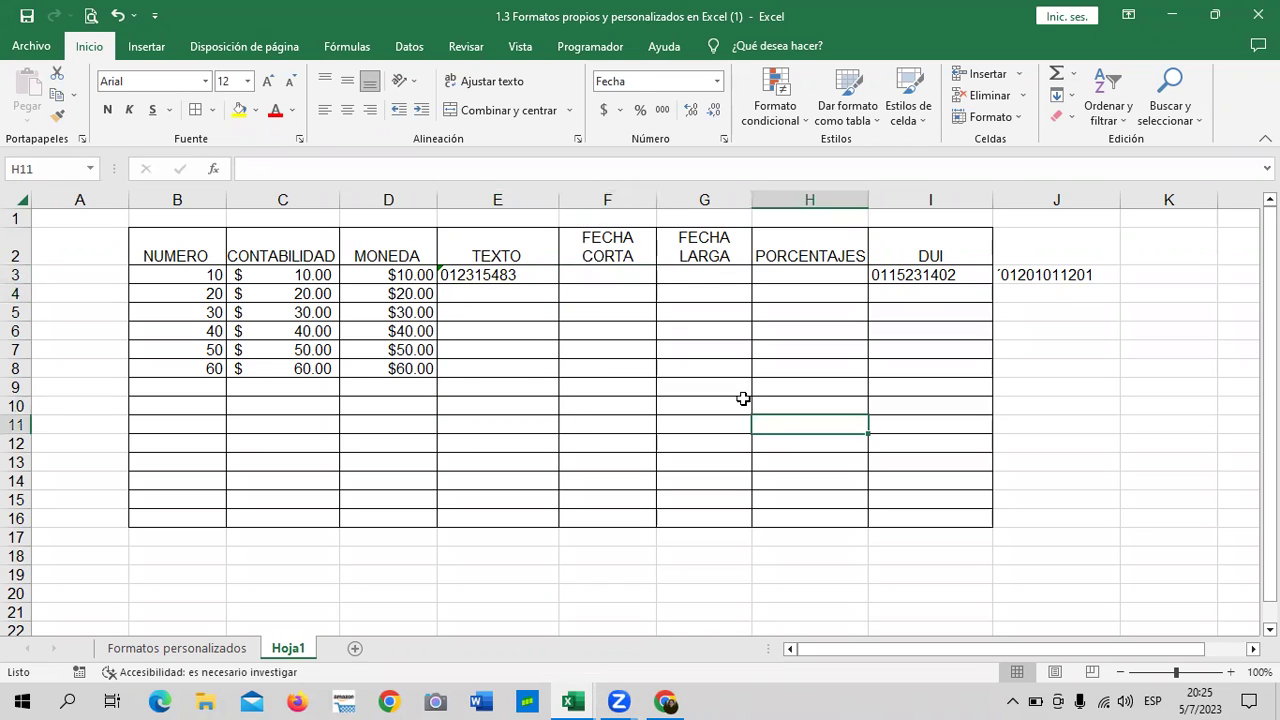
drag(620, 272, 619, 468)
click(606, 274)
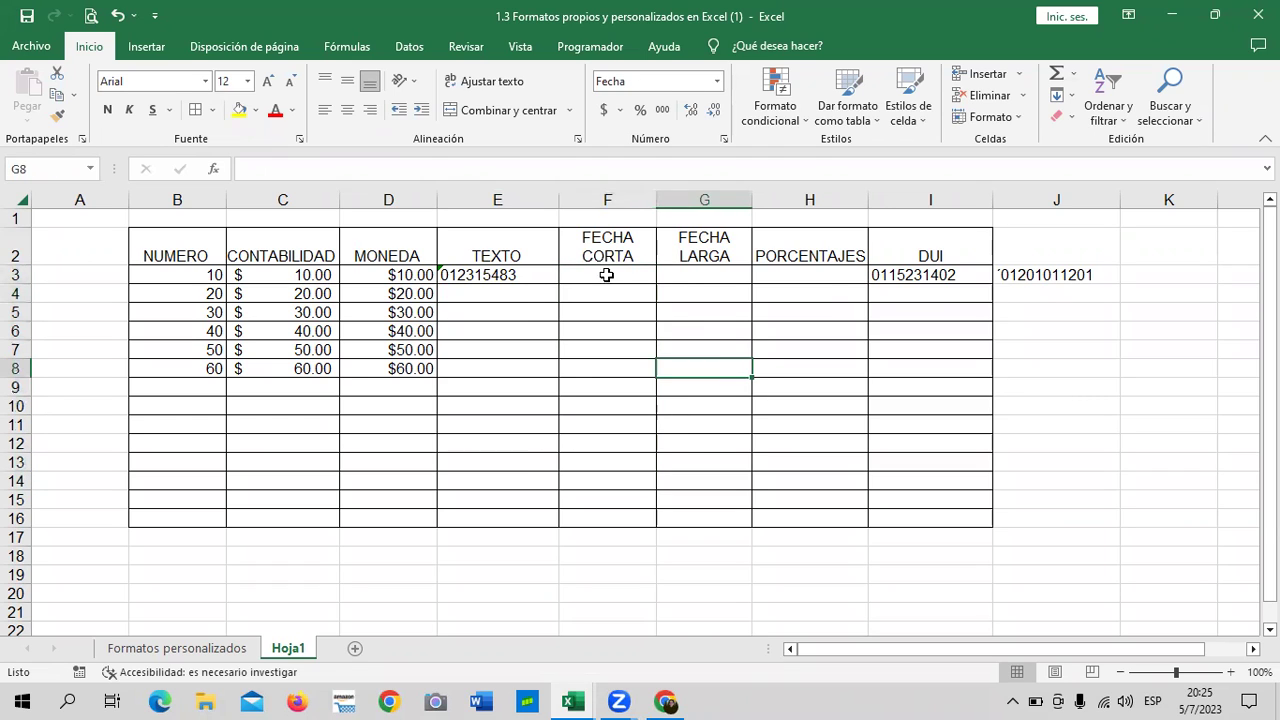
text(12)
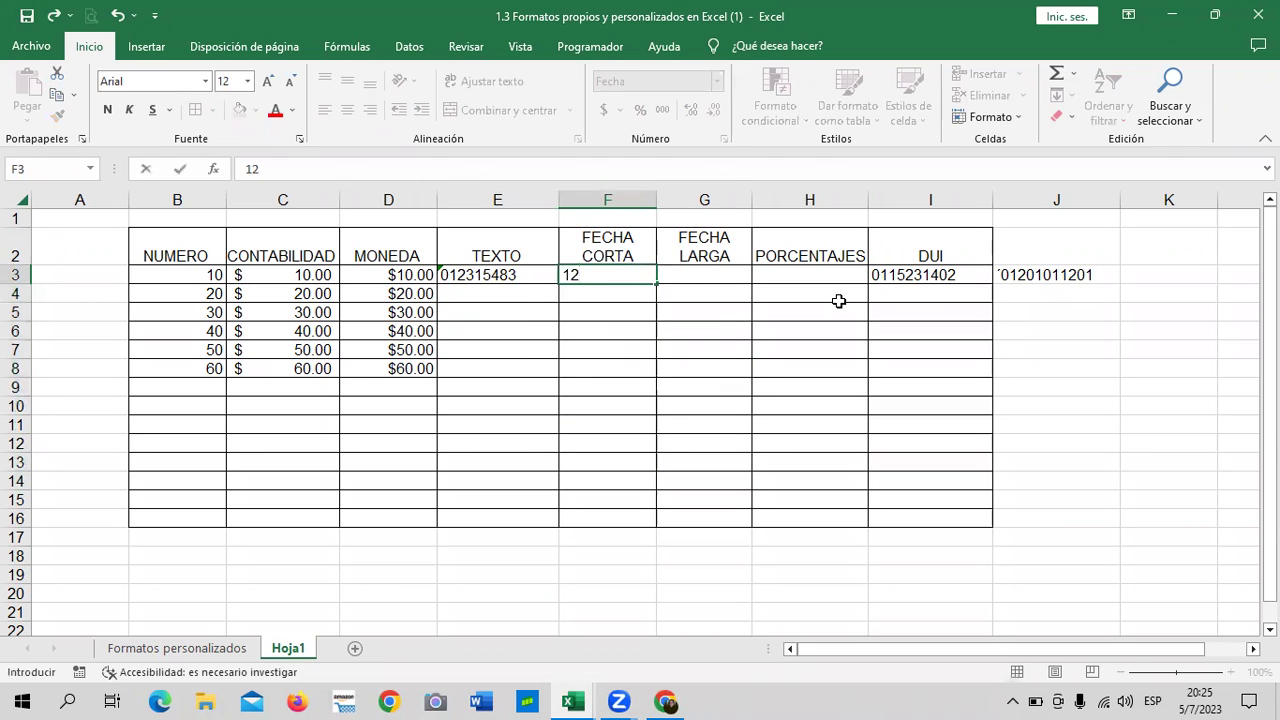
text(1023)
key(Return)
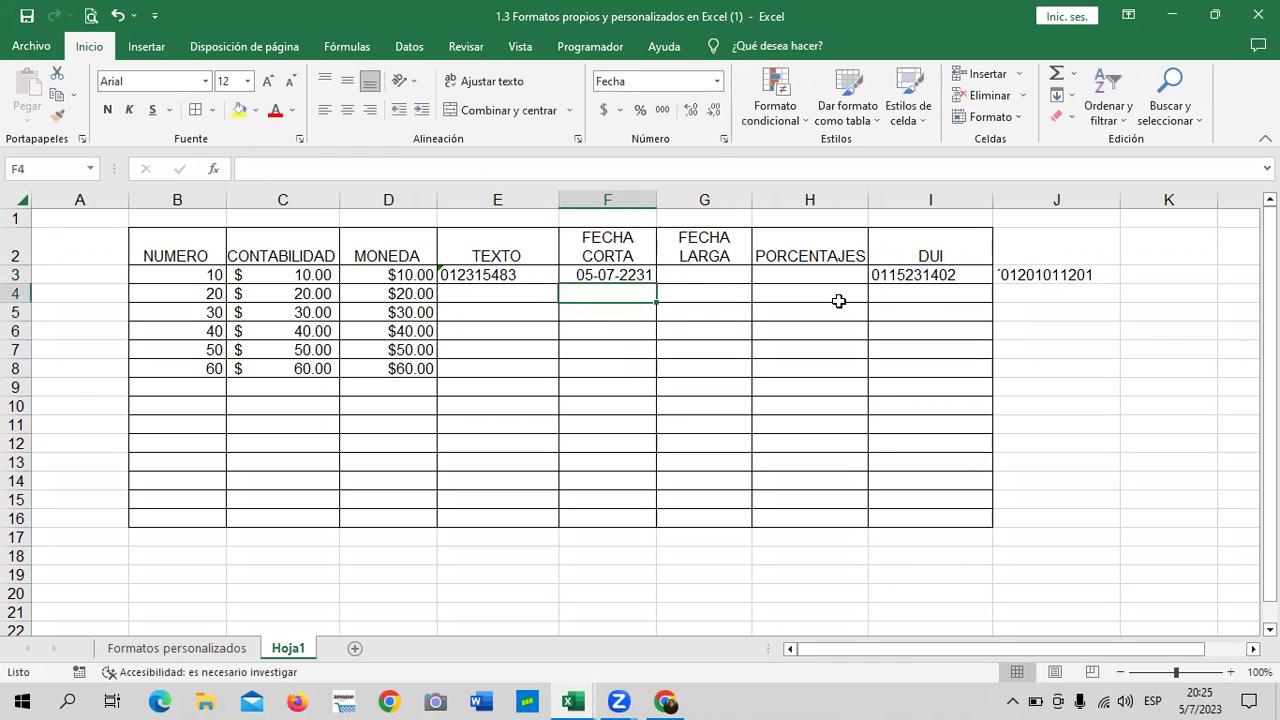
Clear F3's mistyped date and re-enter it as 5/10/23.
click(590, 276)
click(391, 171)
key(BackSpace)
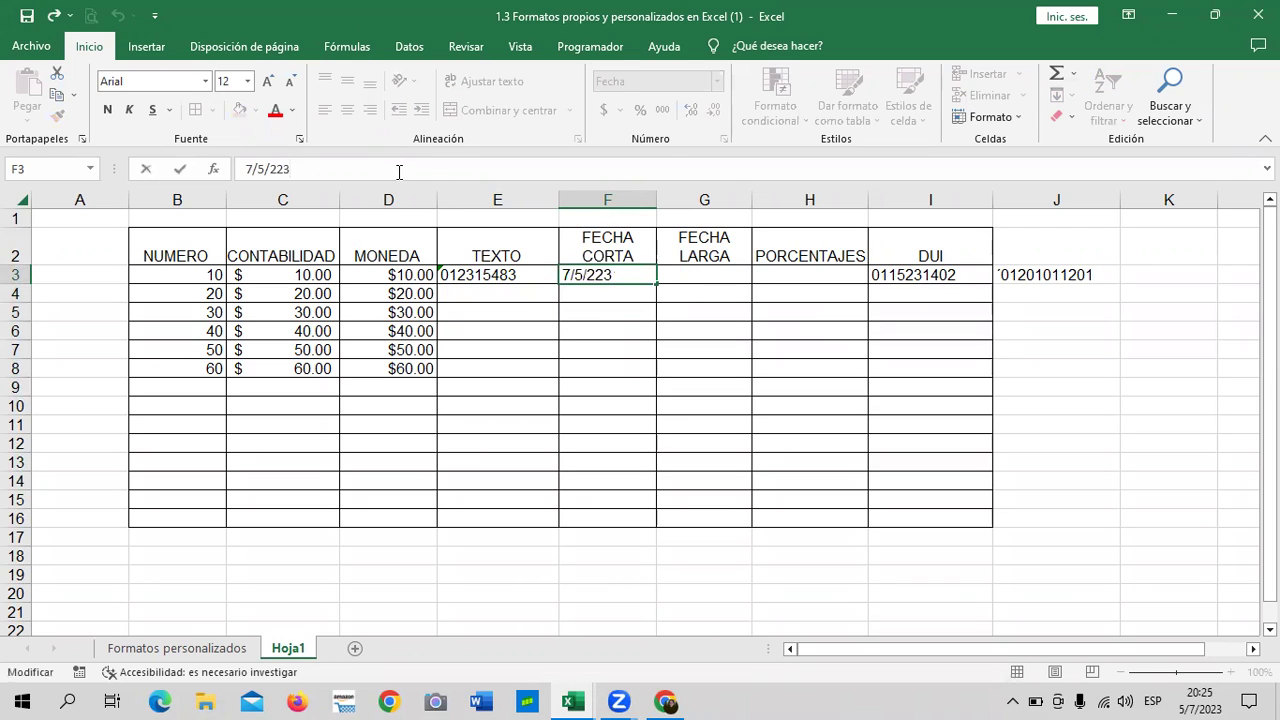
key(BackSpace)
key(BackSpace)
key(BackSpace)
click(762, 332)
click(612, 280)
text(5)
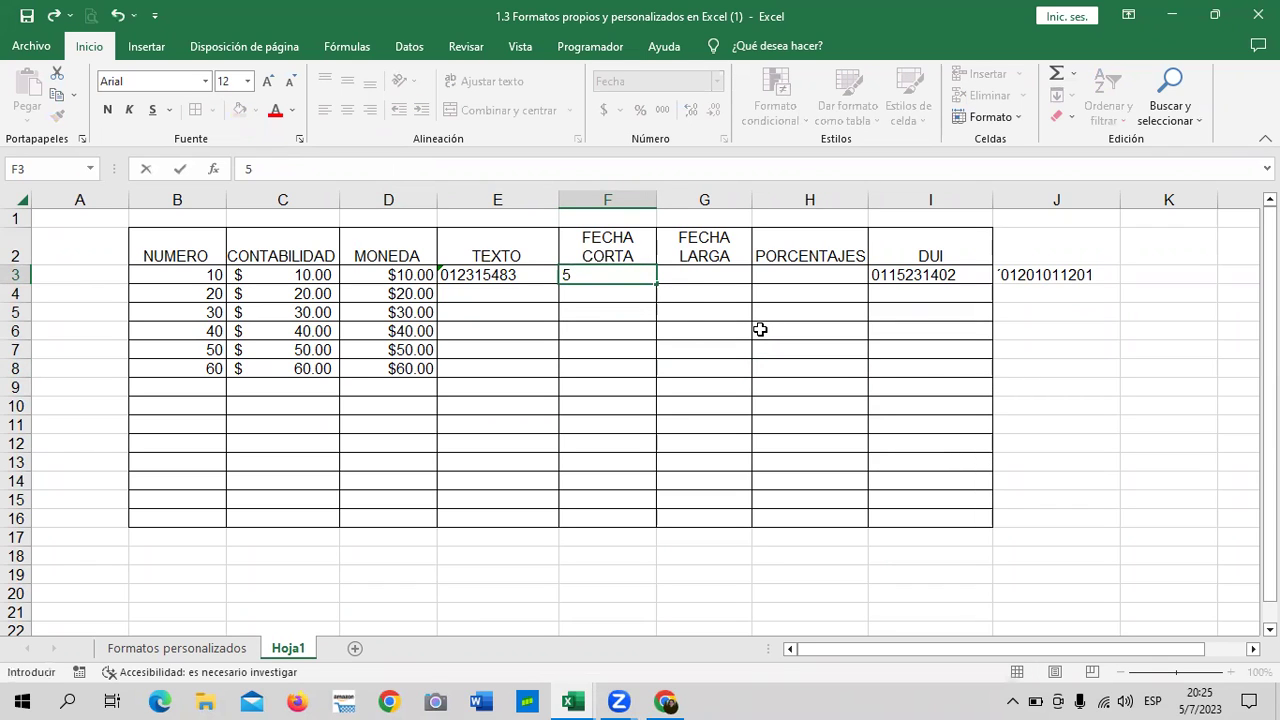
text(/10)
text(/23)
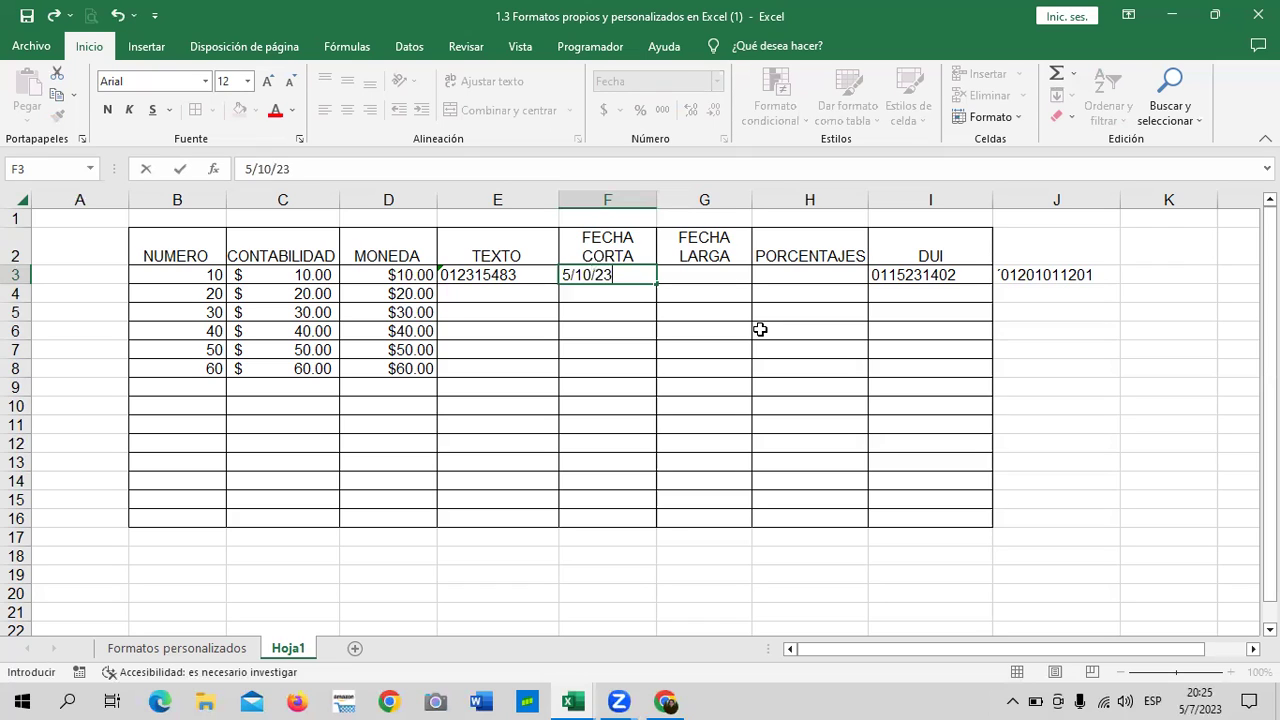
key(Return)
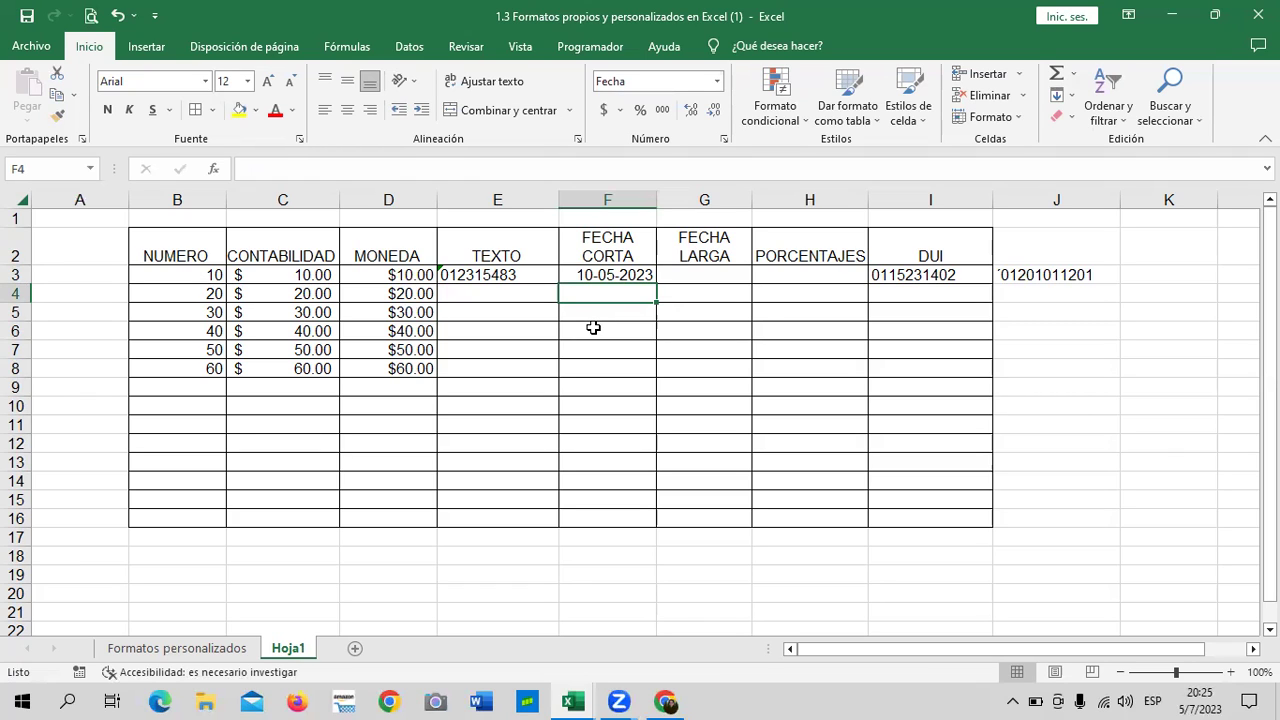
Type MIERCOLES 5 JULIO DEL 2023 into F4, fixing typos along the way.
text(20)
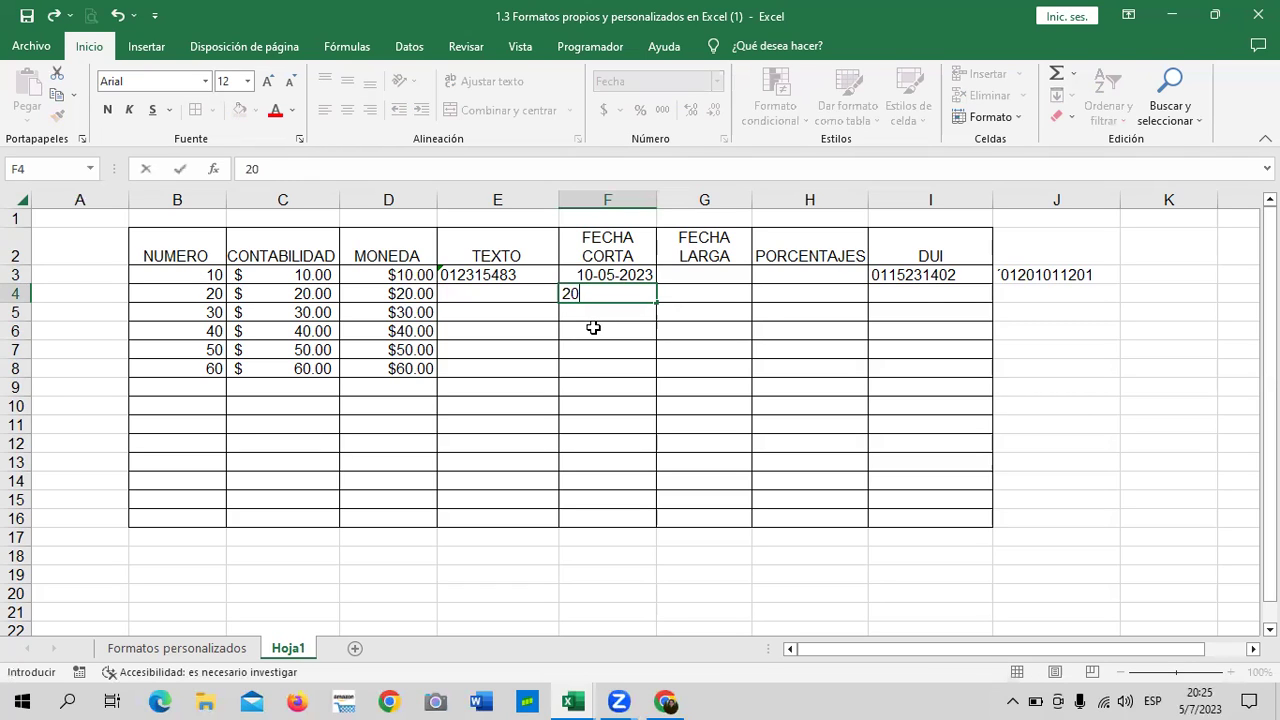
text(/)
key(BackSpace)
key(BackSpace)
key(BackSpace)
text(MIERCOLES)
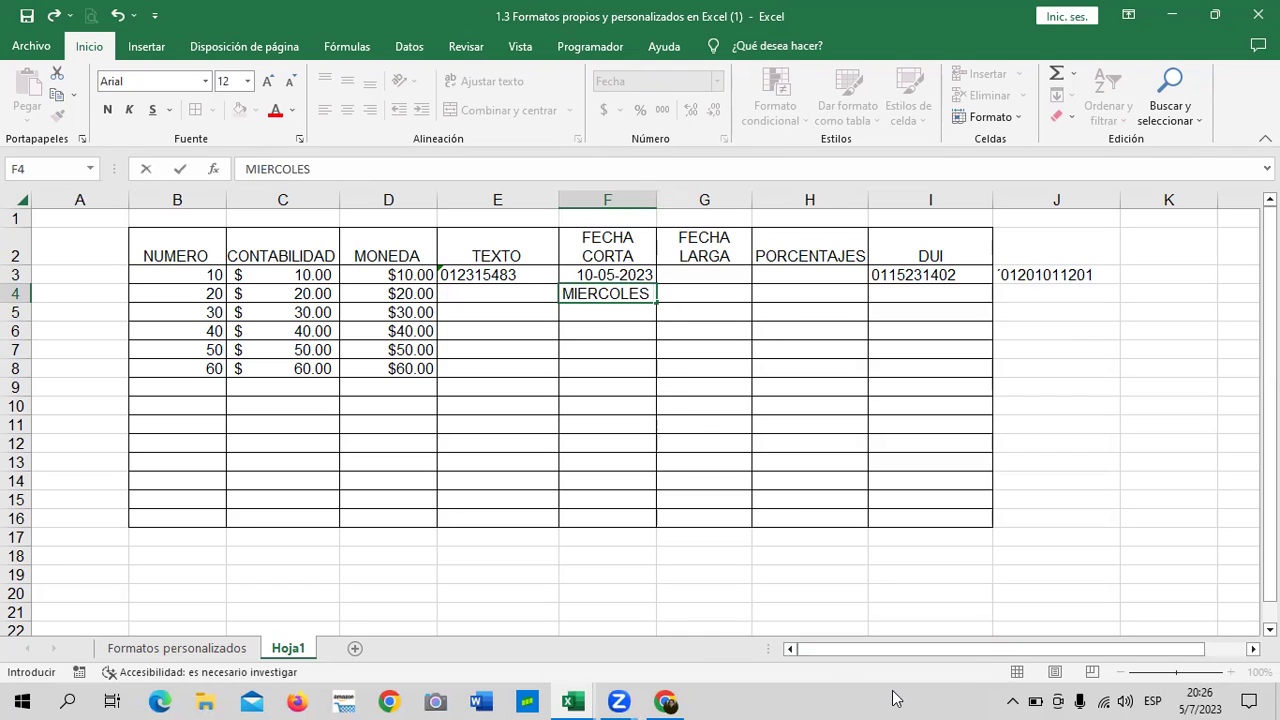
text( 5)
text(DE)
key(BackSpace)
key(BackSpace)
text(JULIO D)
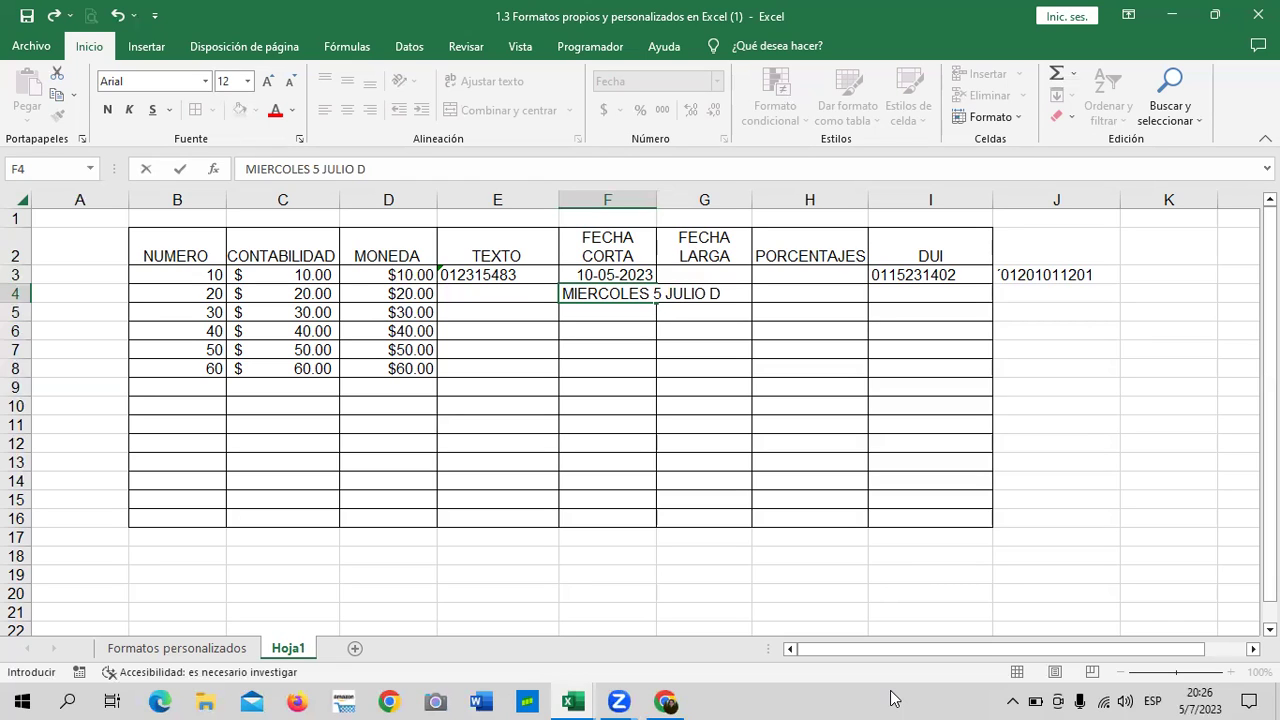
text(EL 2023)
key(Return)
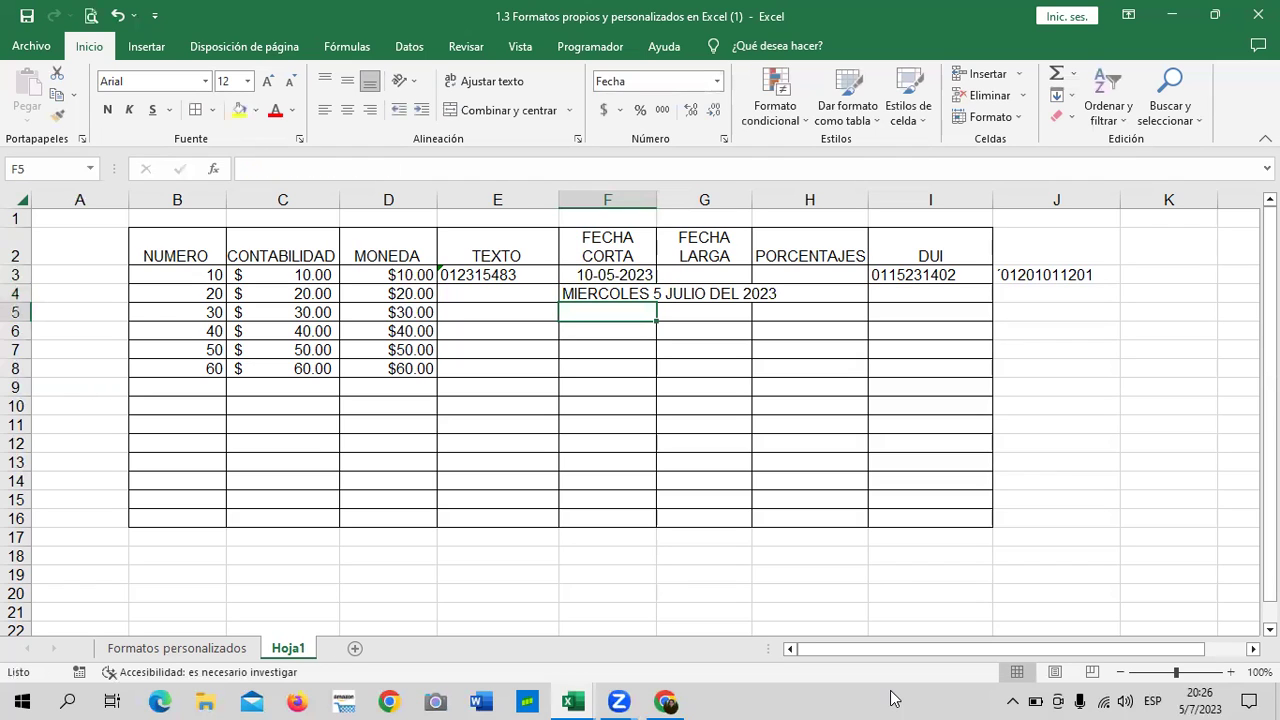
Apply the Fecha 03-14-2012 format to cells F4:F16.
click(665, 390)
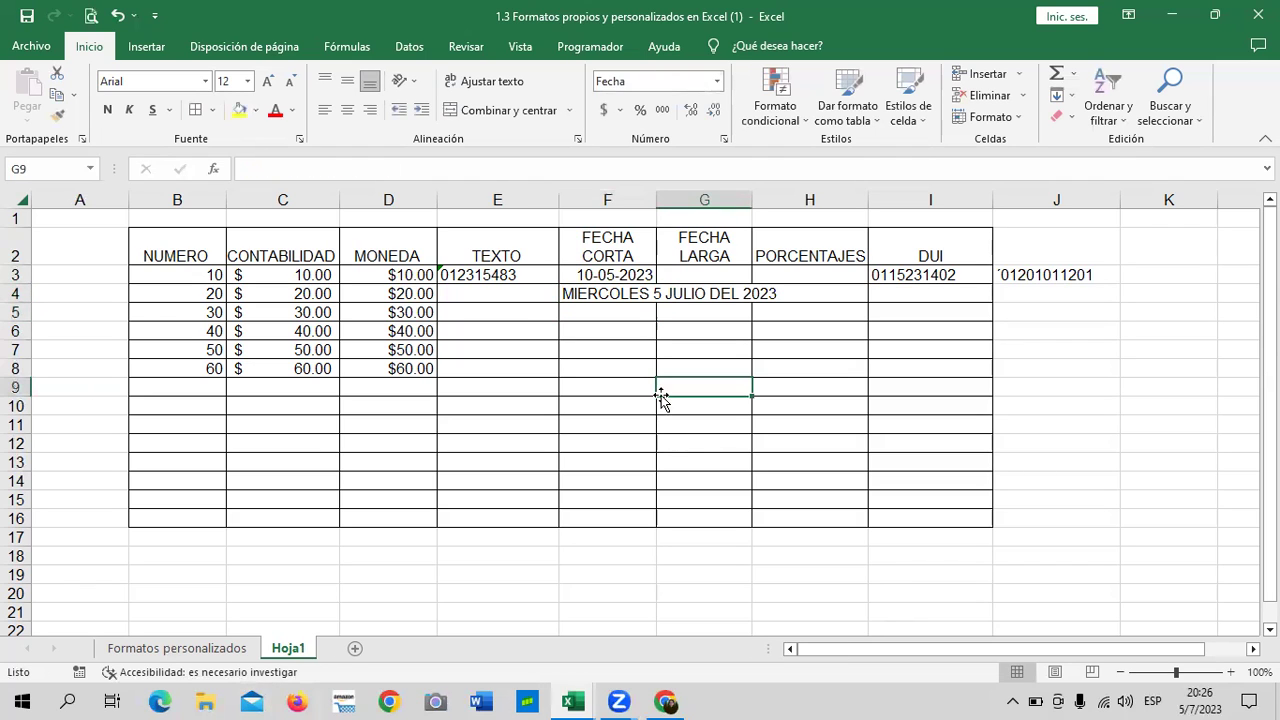
drag(608, 293, 617, 517)
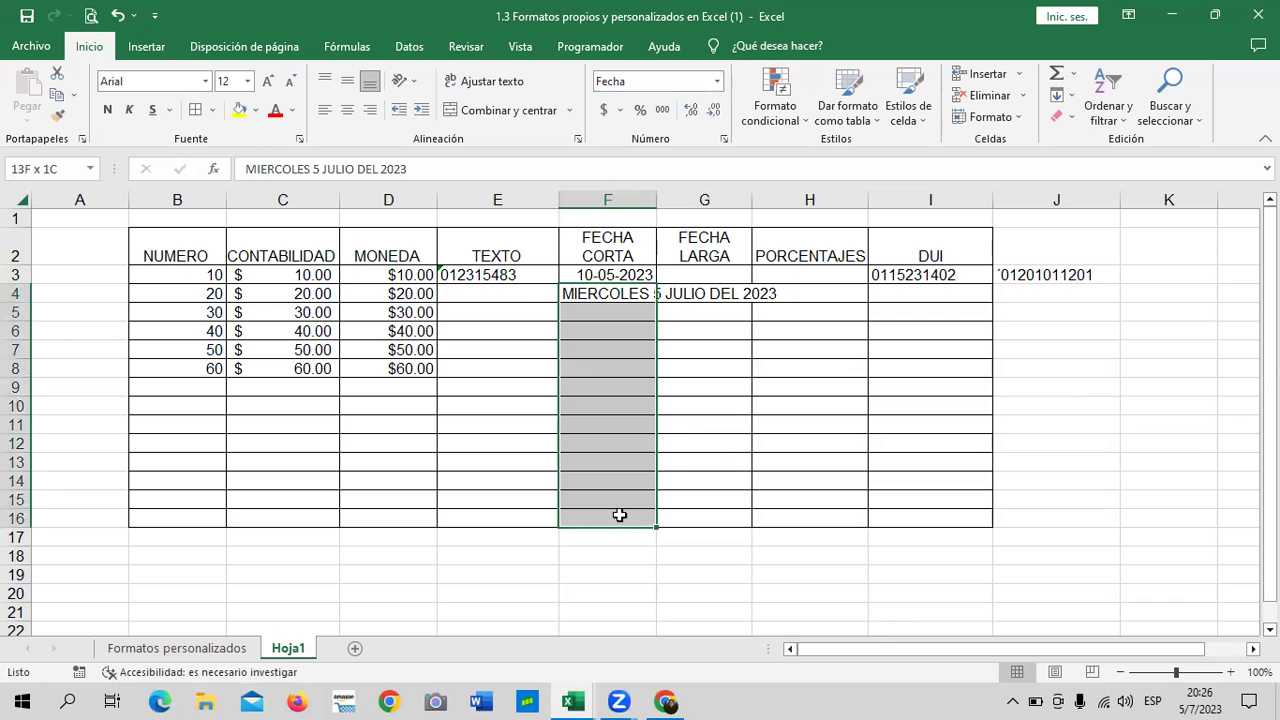
click(722, 139)
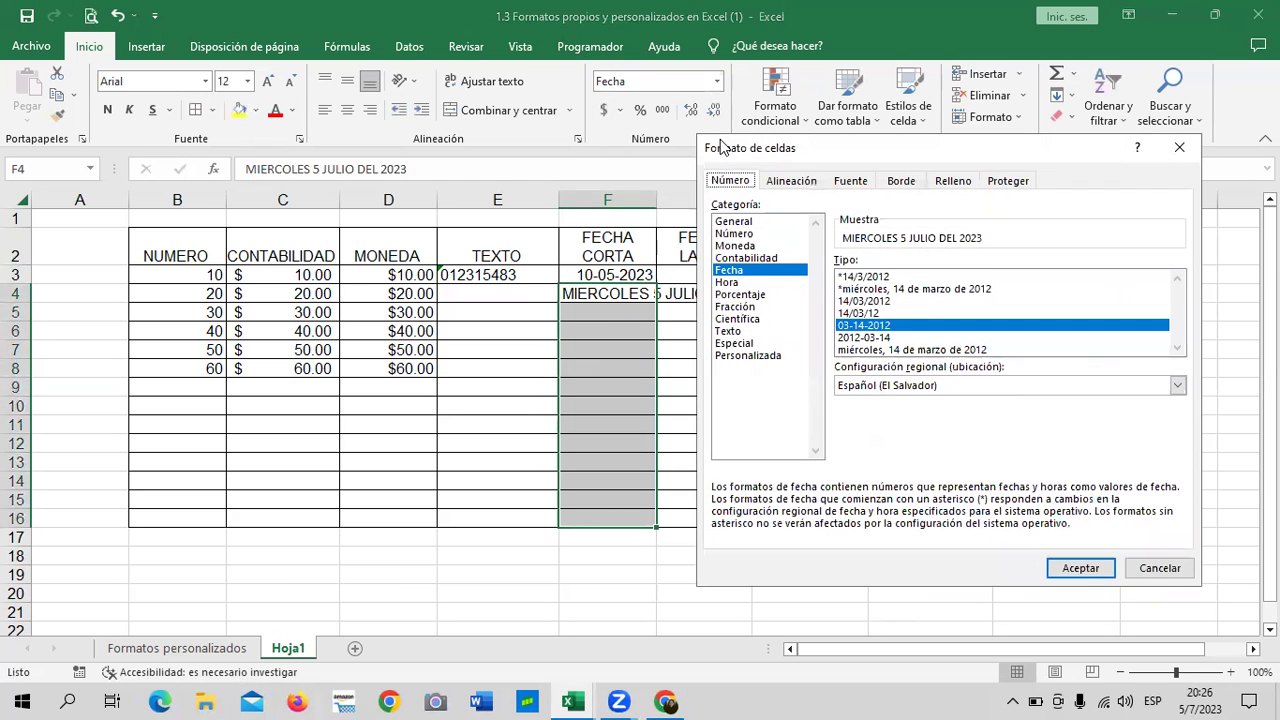
click(940, 325)
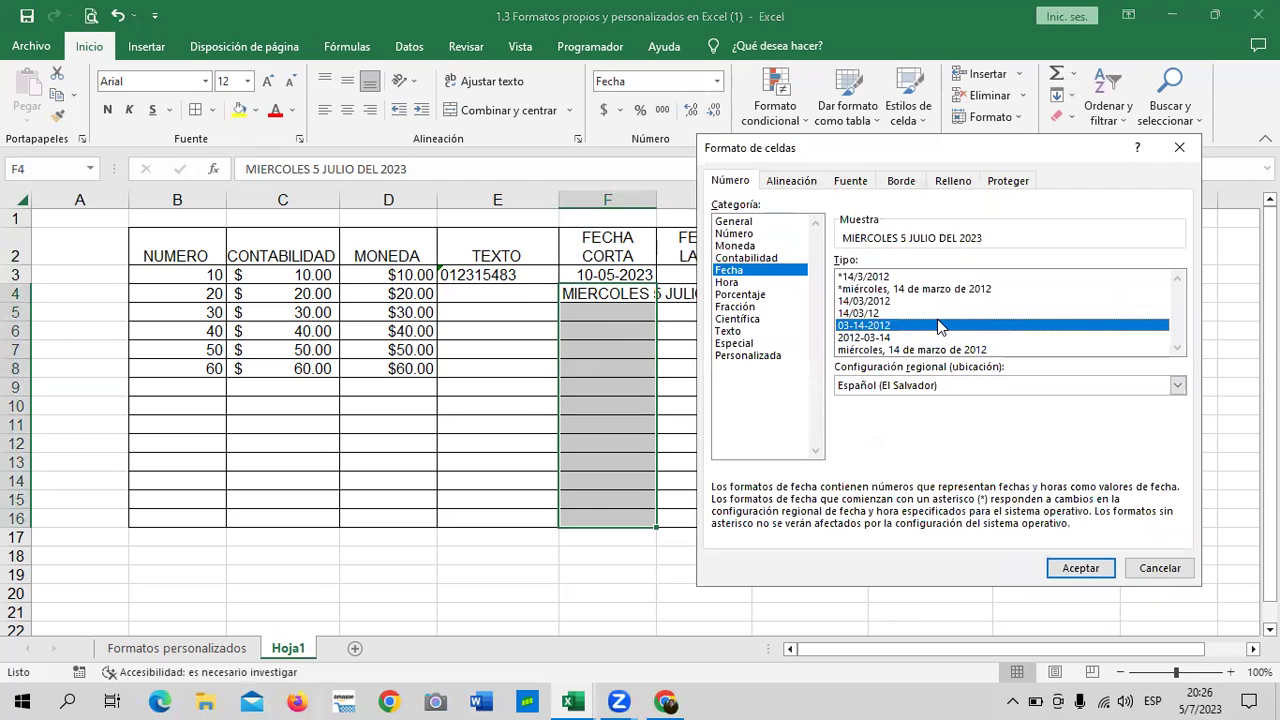
click(1080, 568)
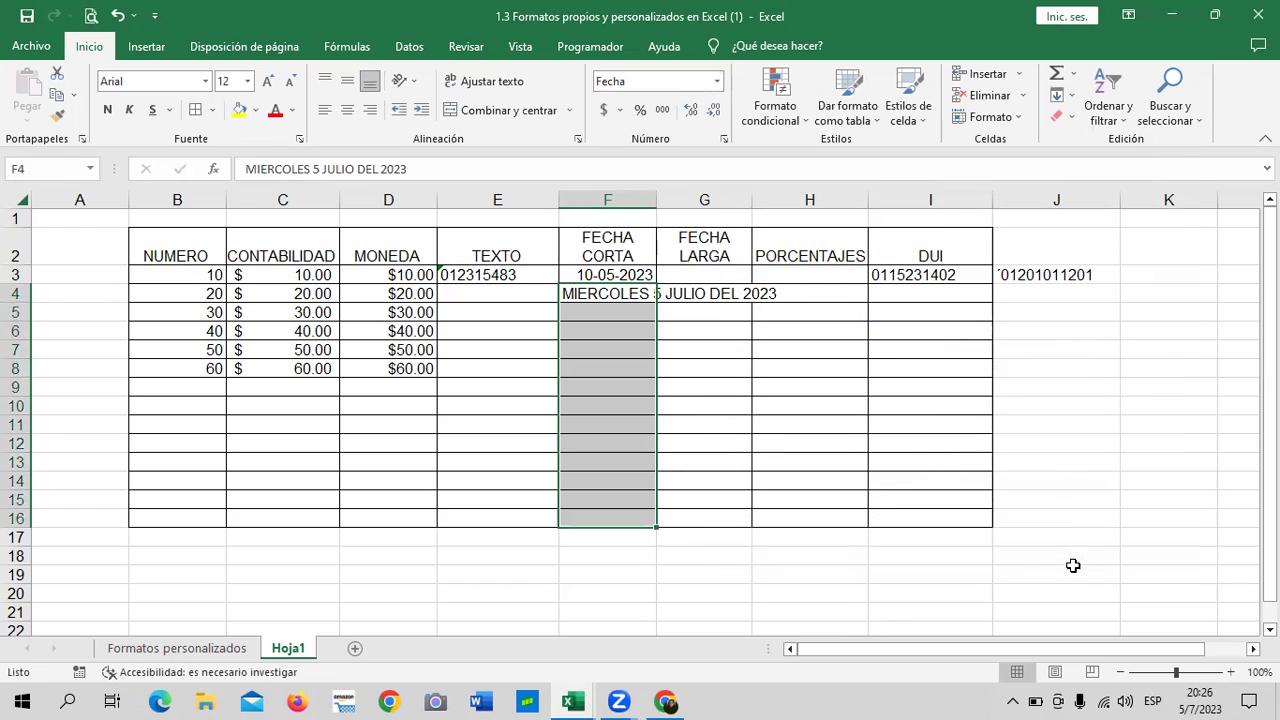
click(866, 393)
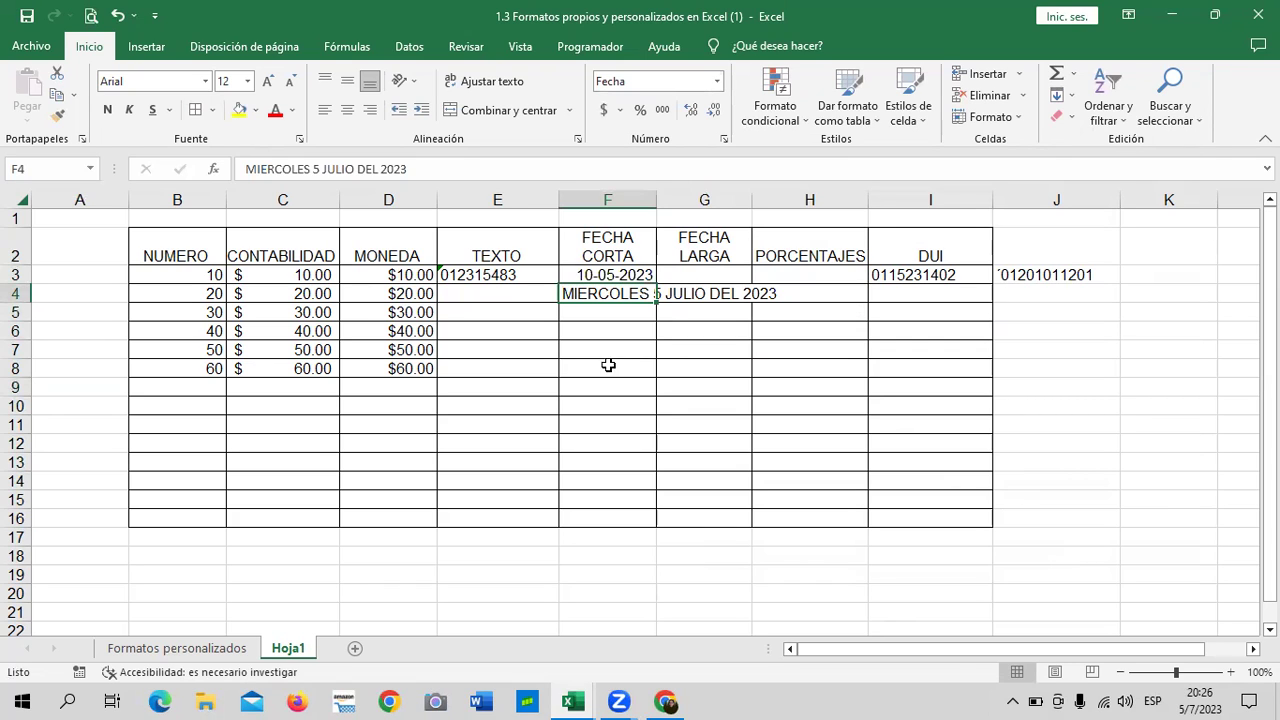
Insert DE after the 5 so F4 reads MIERCOLES 5 DE JULIO DEL 2023.
click(322, 169)
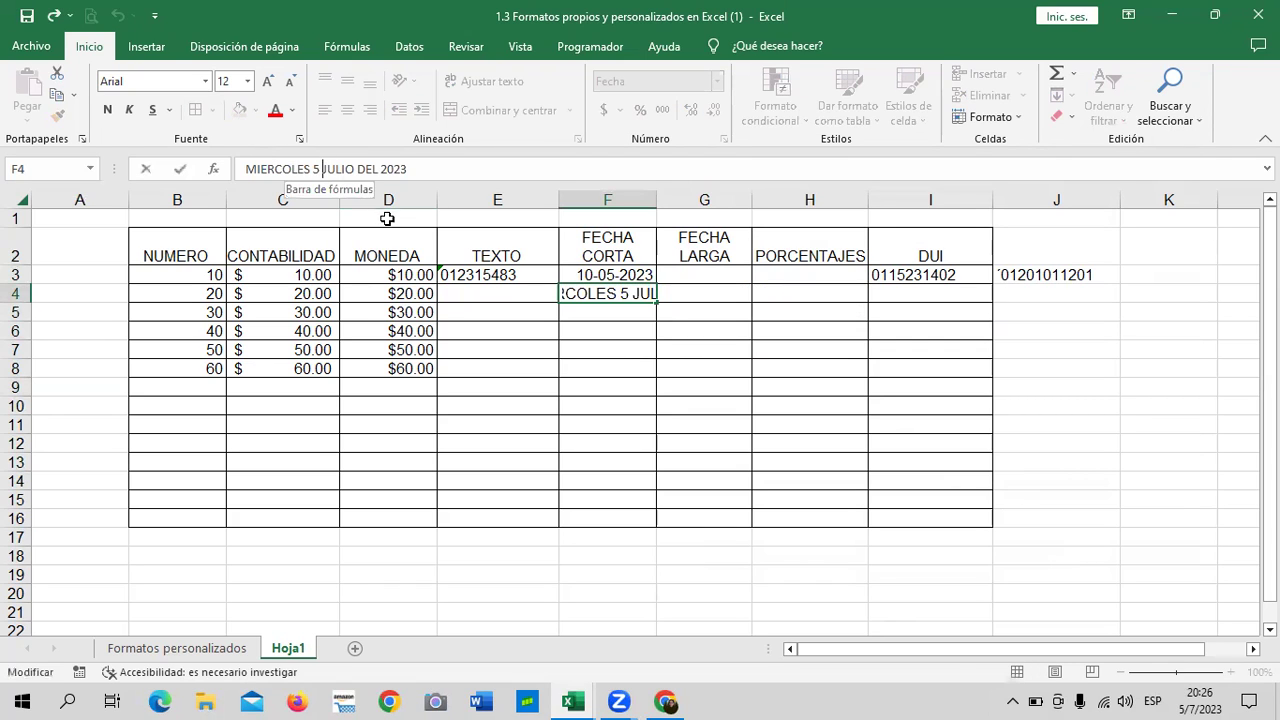
text(DE)
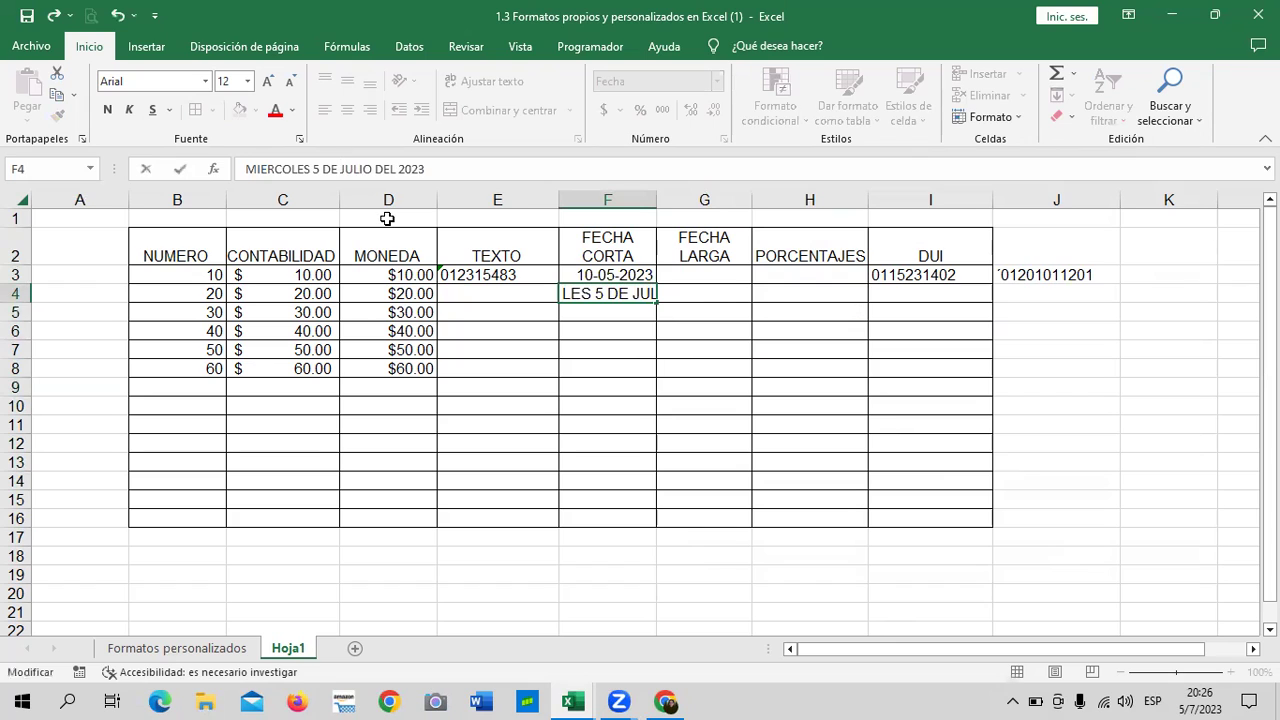
key(Return)
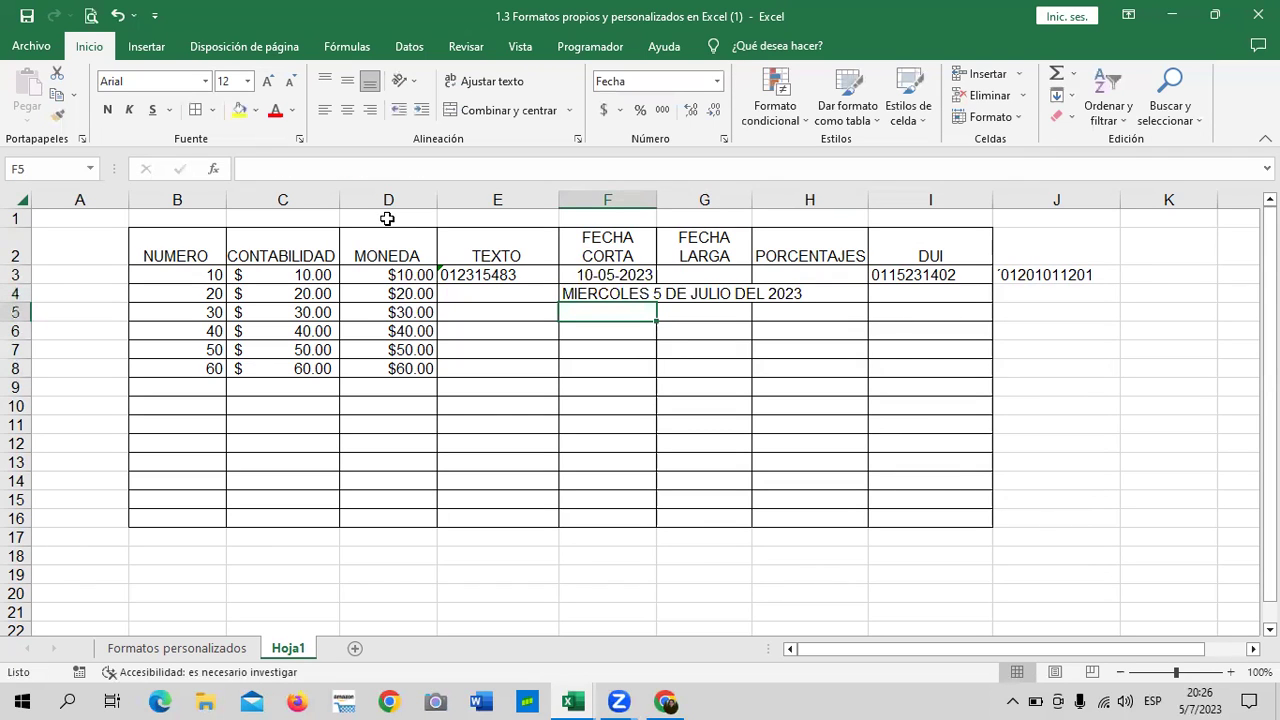
Give F4 the Fecha *14/3/2012 date format.
click(829, 388)
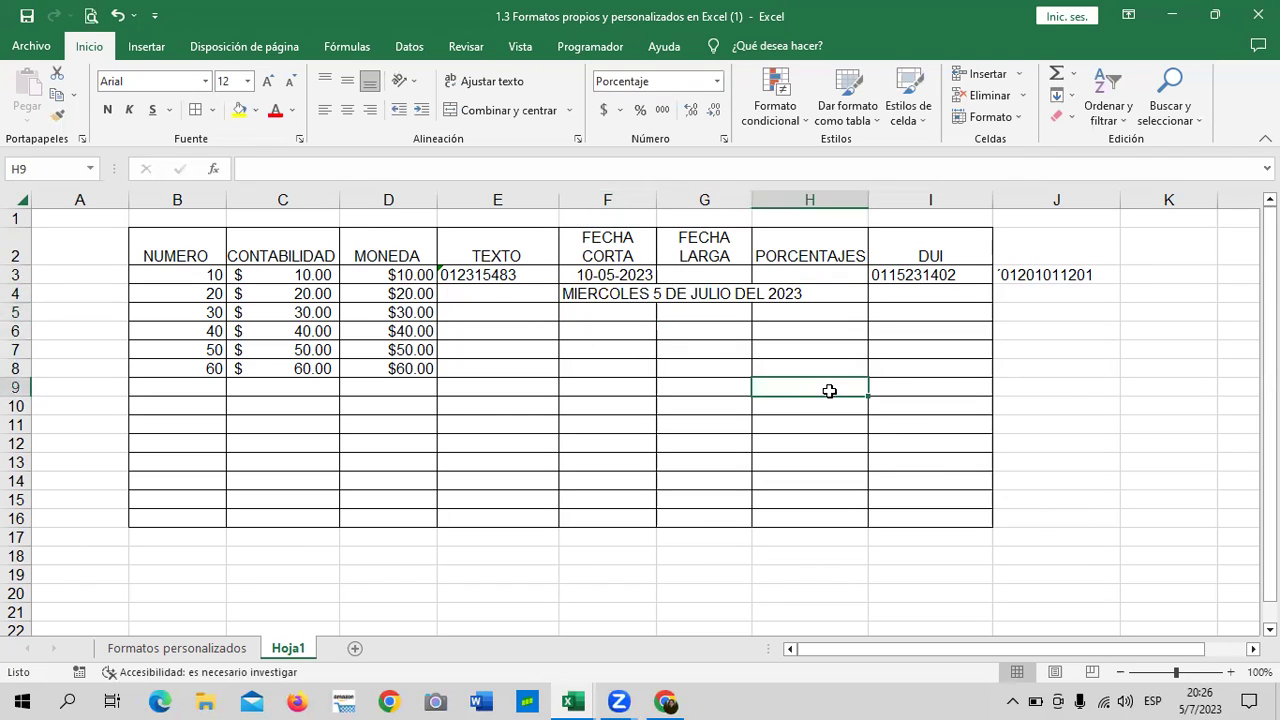
click(605, 293)
click(703, 366)
click(617, 294)
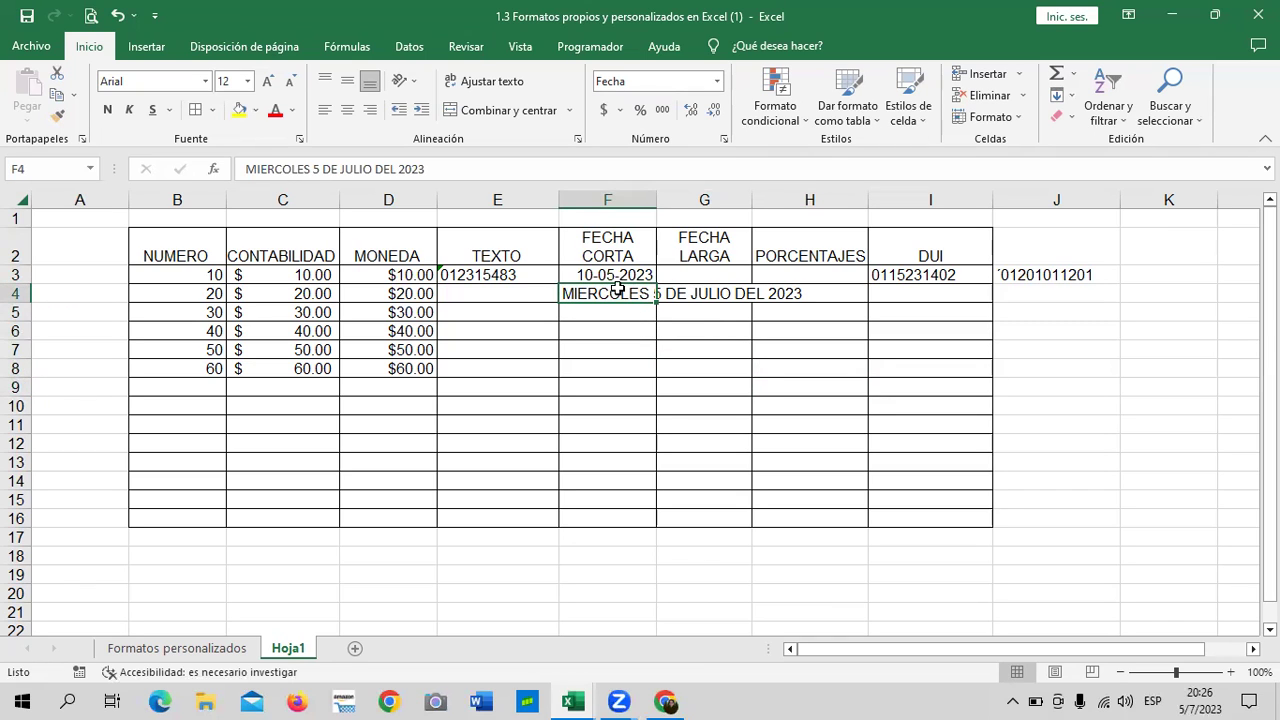
click(724, 144)
click(916, 278)
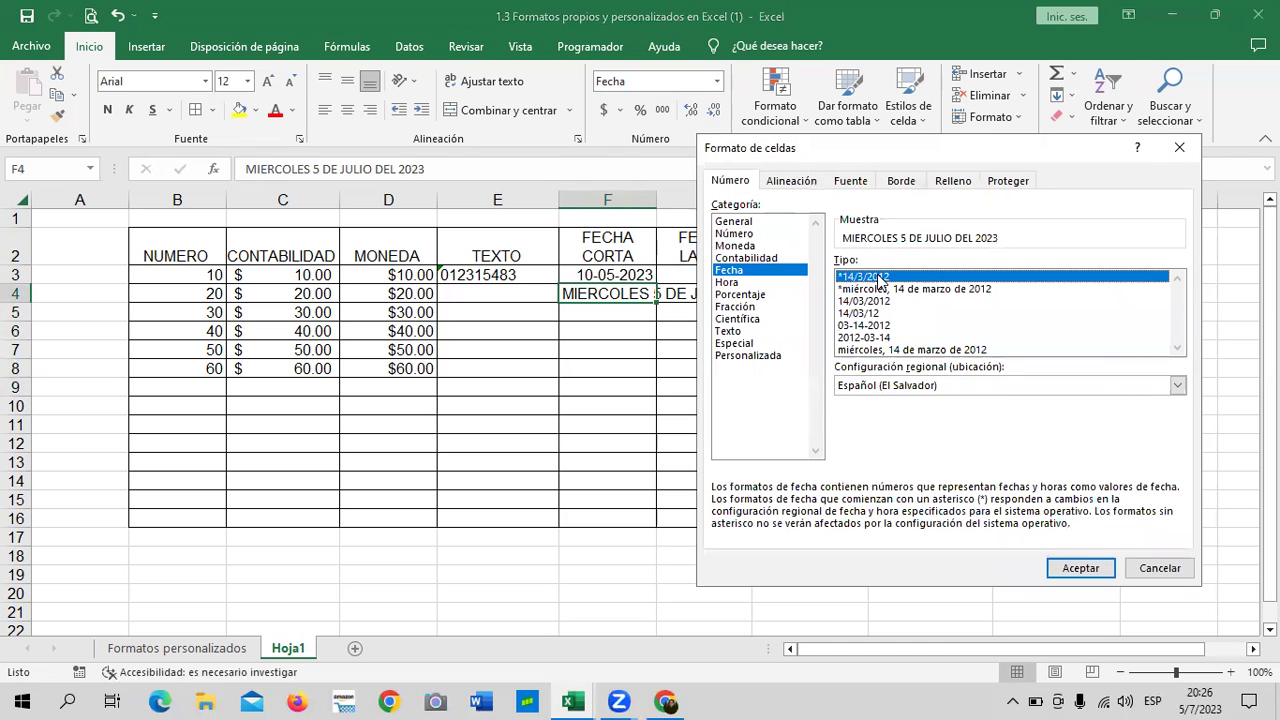
click(1080, 567)
click(785, 443)
Clear F4's text and enter the date 15/2/2023.
click(613, 295)
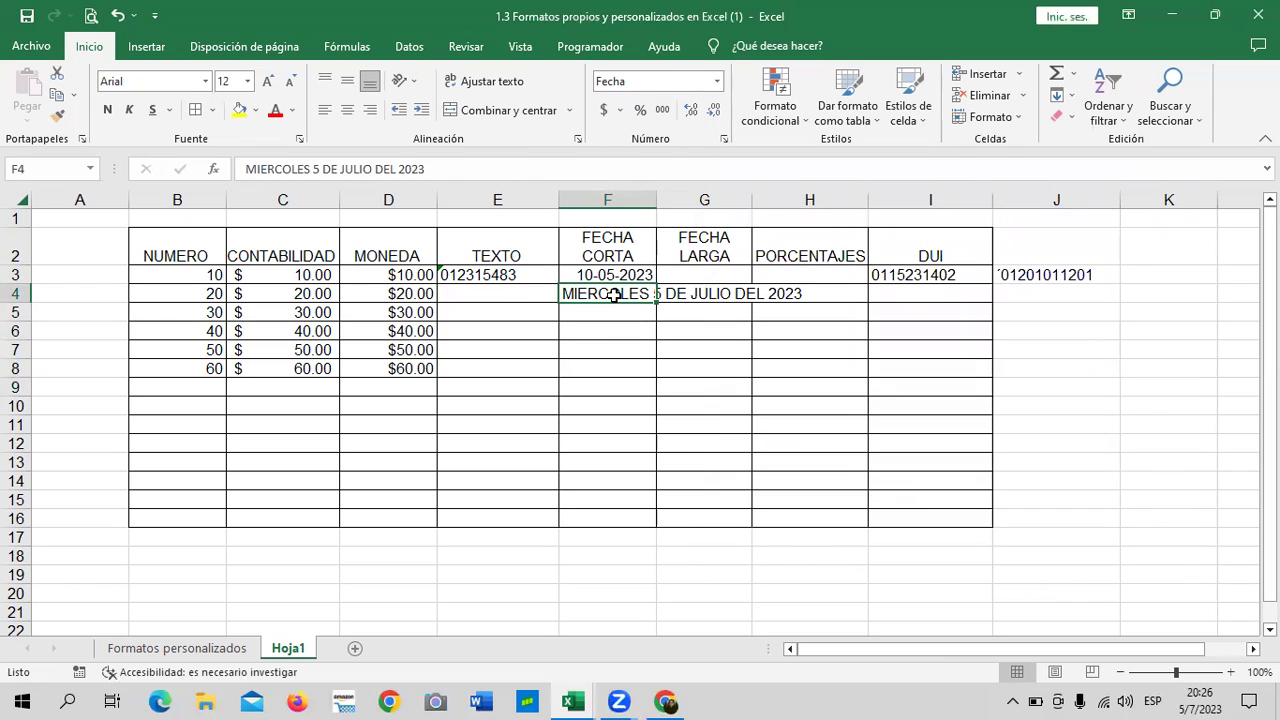
key(BackSpace)
click(734, 400)
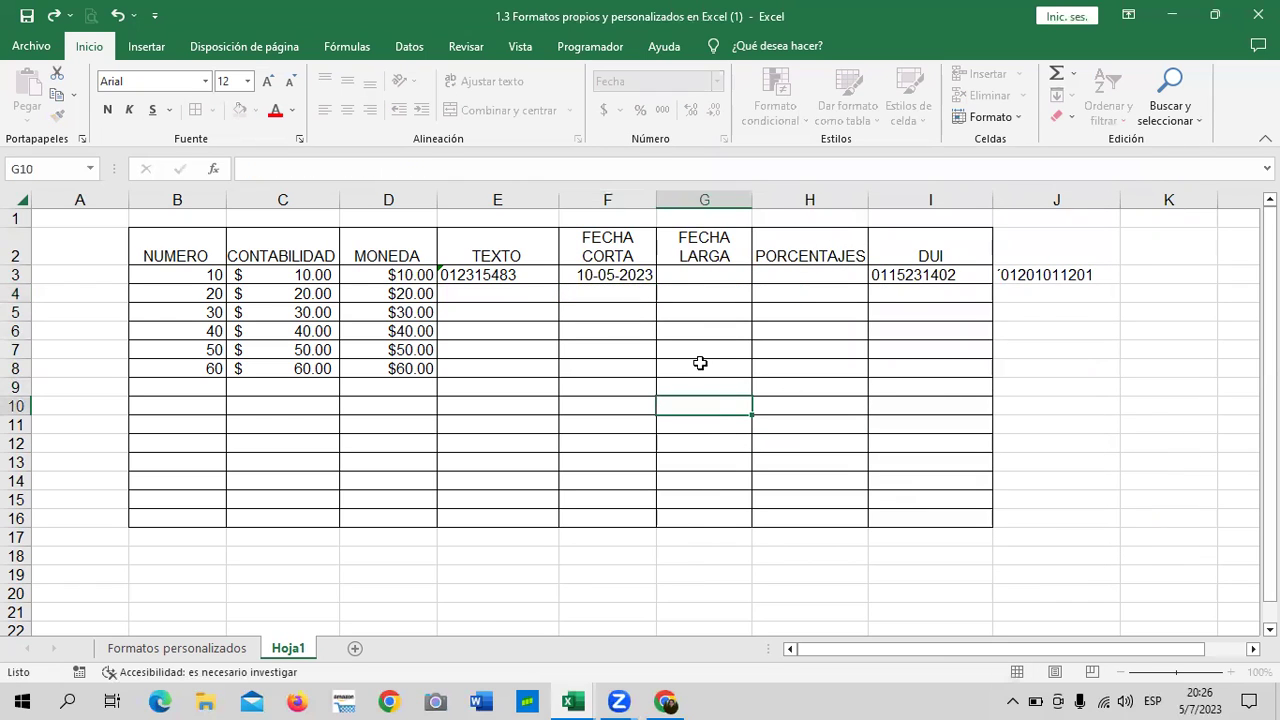
click(624, 290)
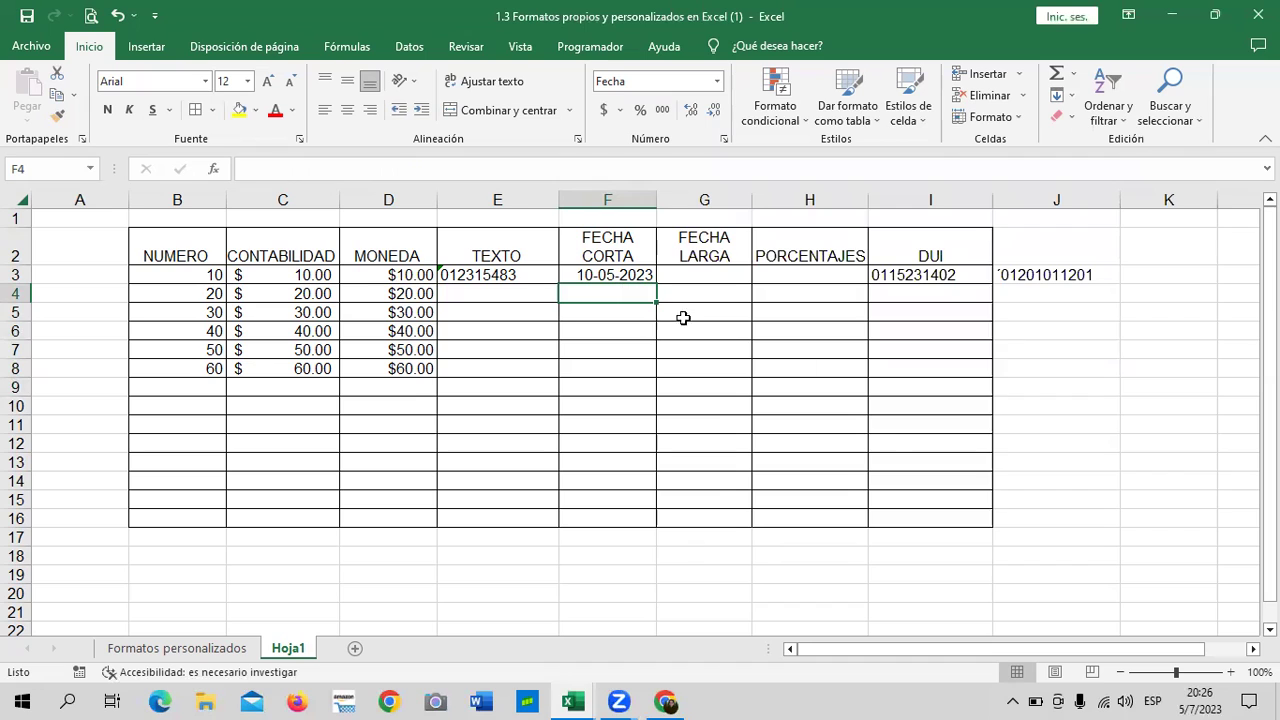
key(F2)
text(15/)
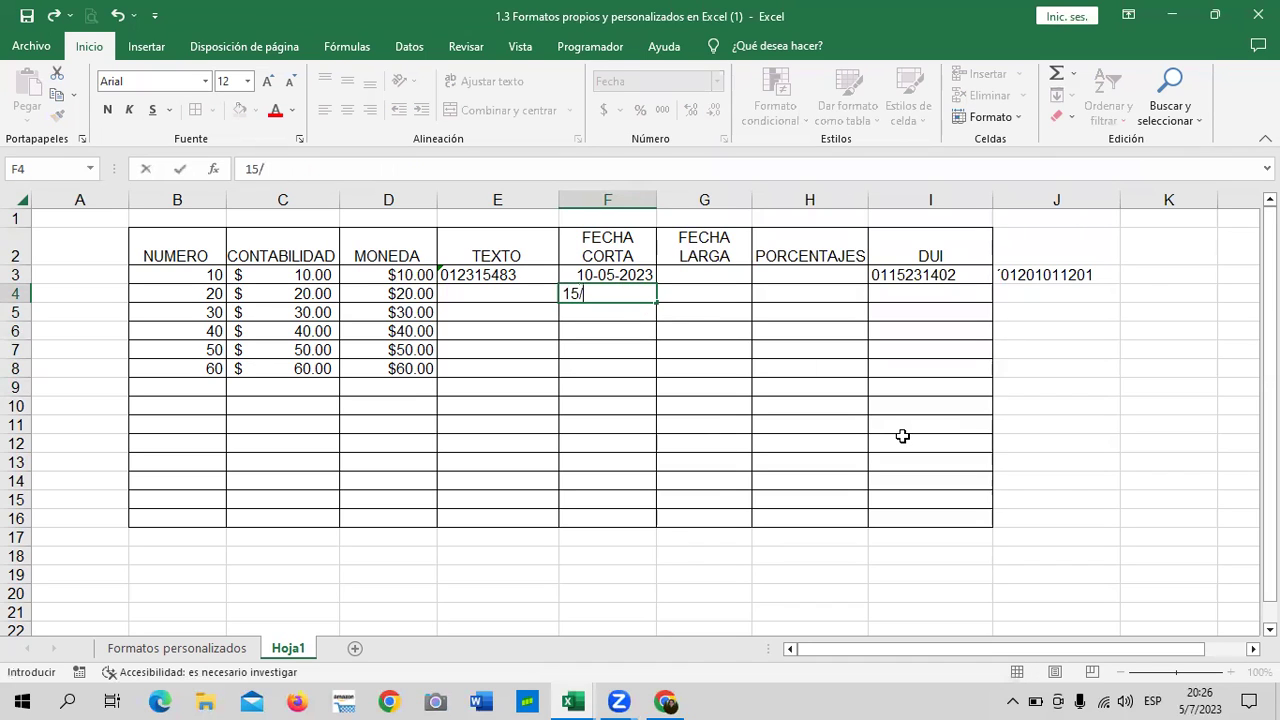
text(2/)
text(2023)
key(Return)
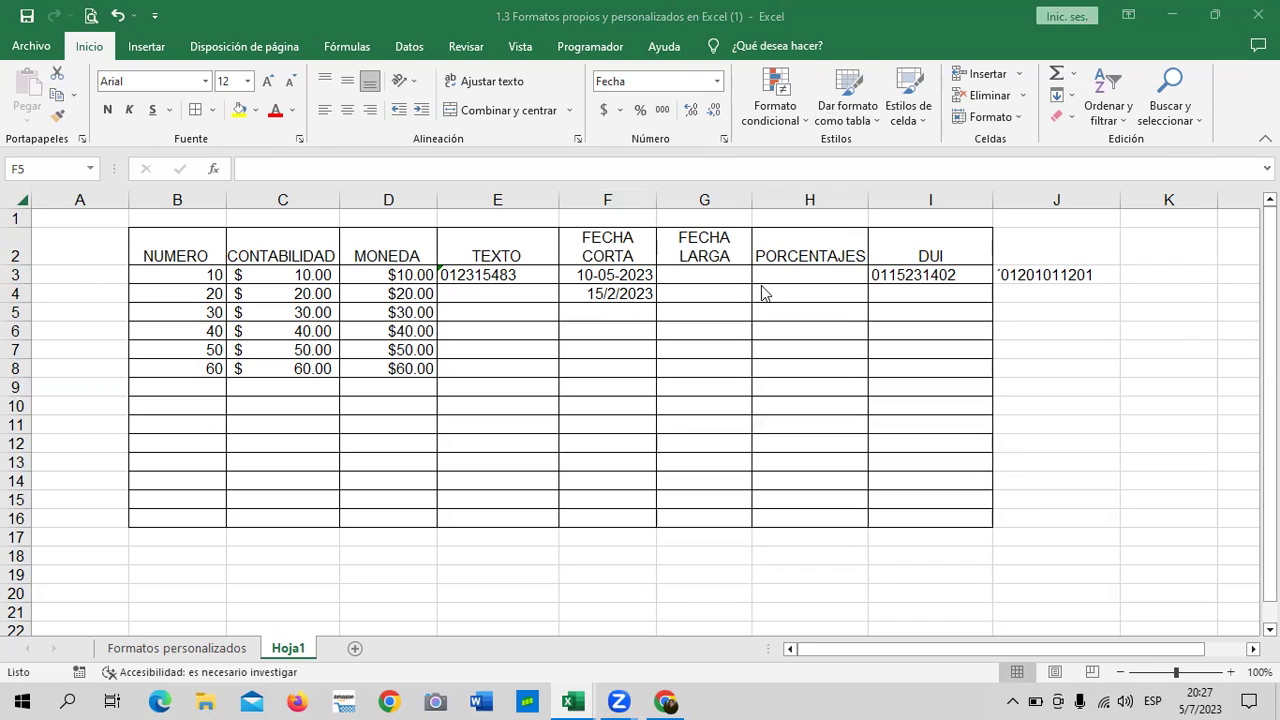
Format F3:F16 with the 03-14-2012 date style and begin entering 10/5/22 in F5.
drag(764, 386, 764, 368)
drag(626, 274, 609, 516)
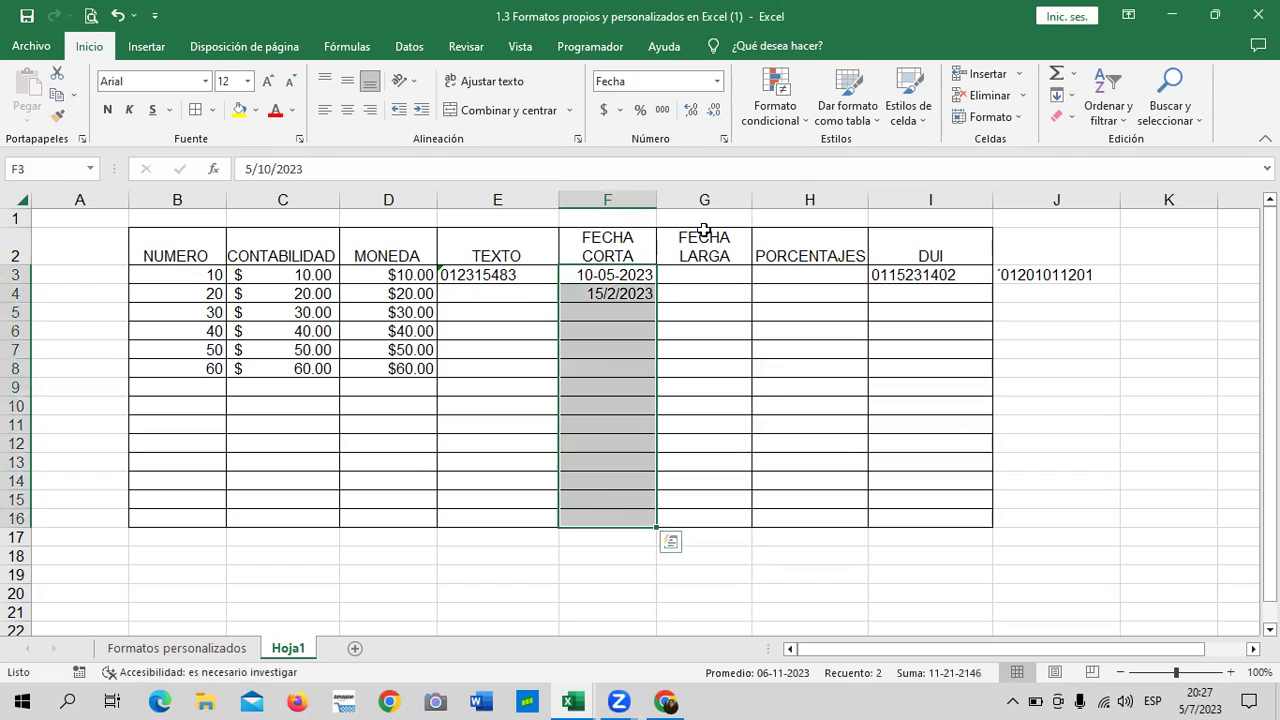
click(723, 139)
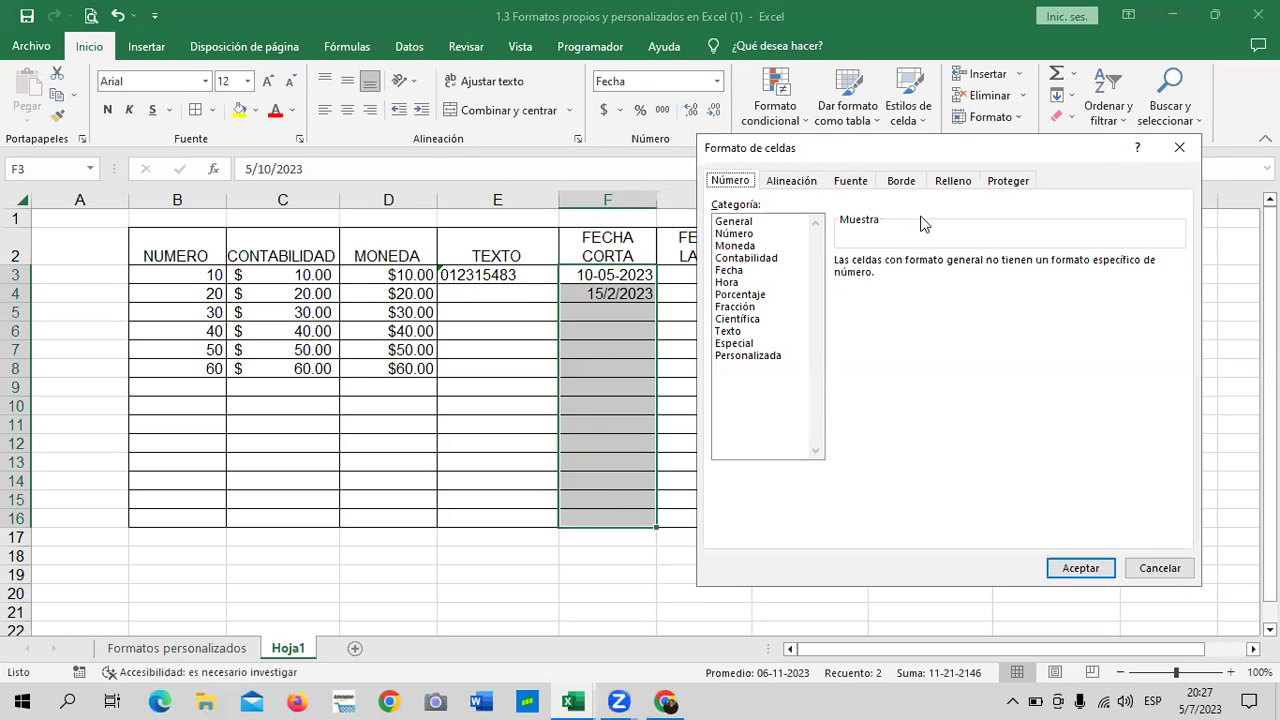
click(722, 271)
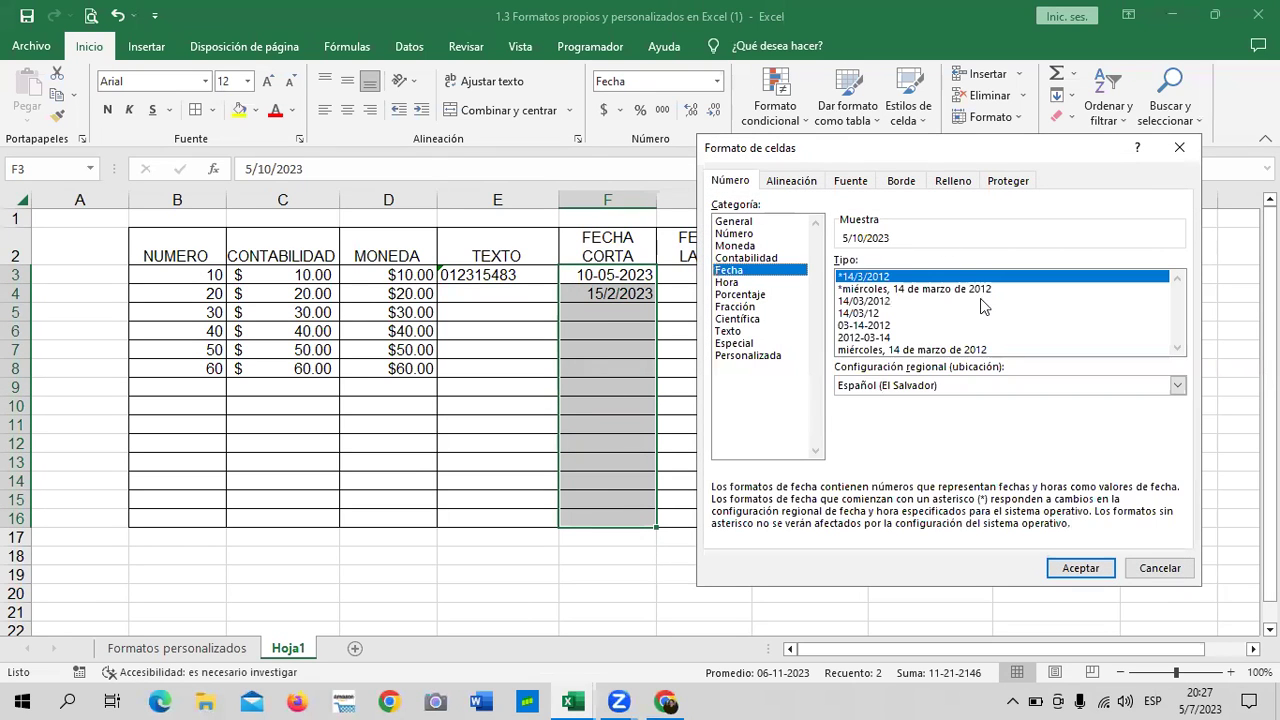
click(870, 328)
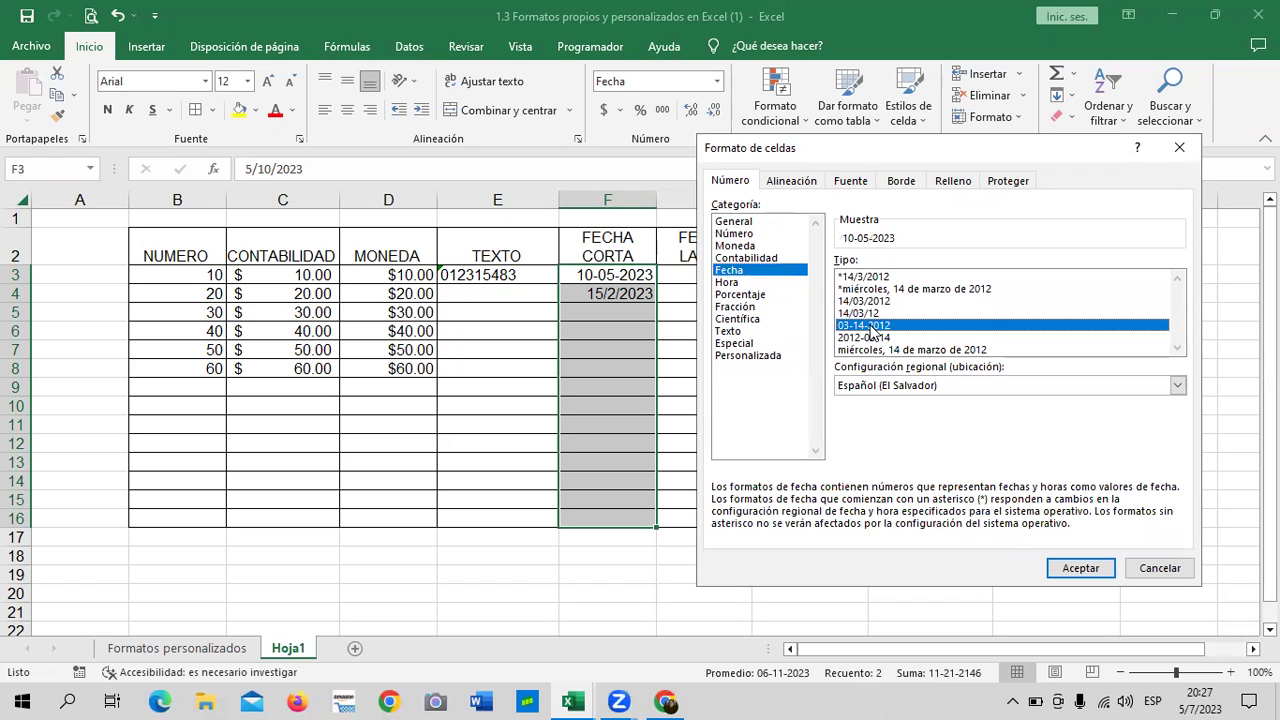
click(1088, 567)
click(1014, 440)
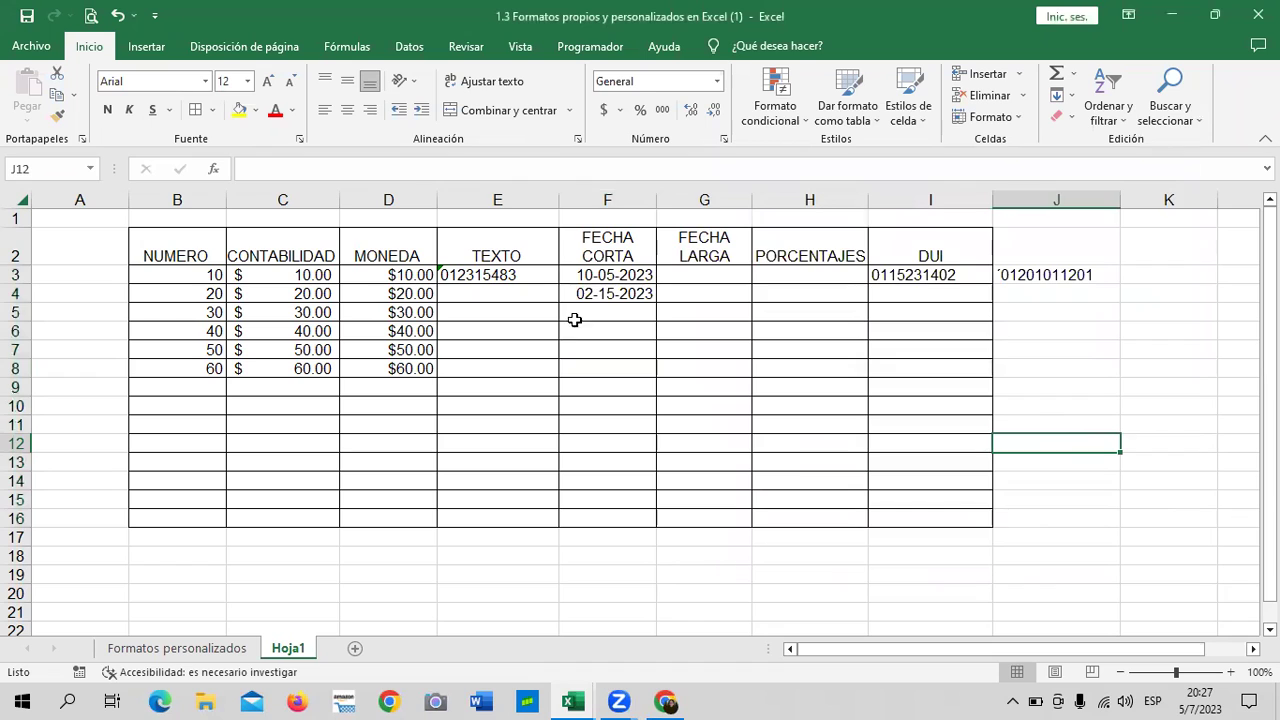
click(576, 313)
text(10/5)
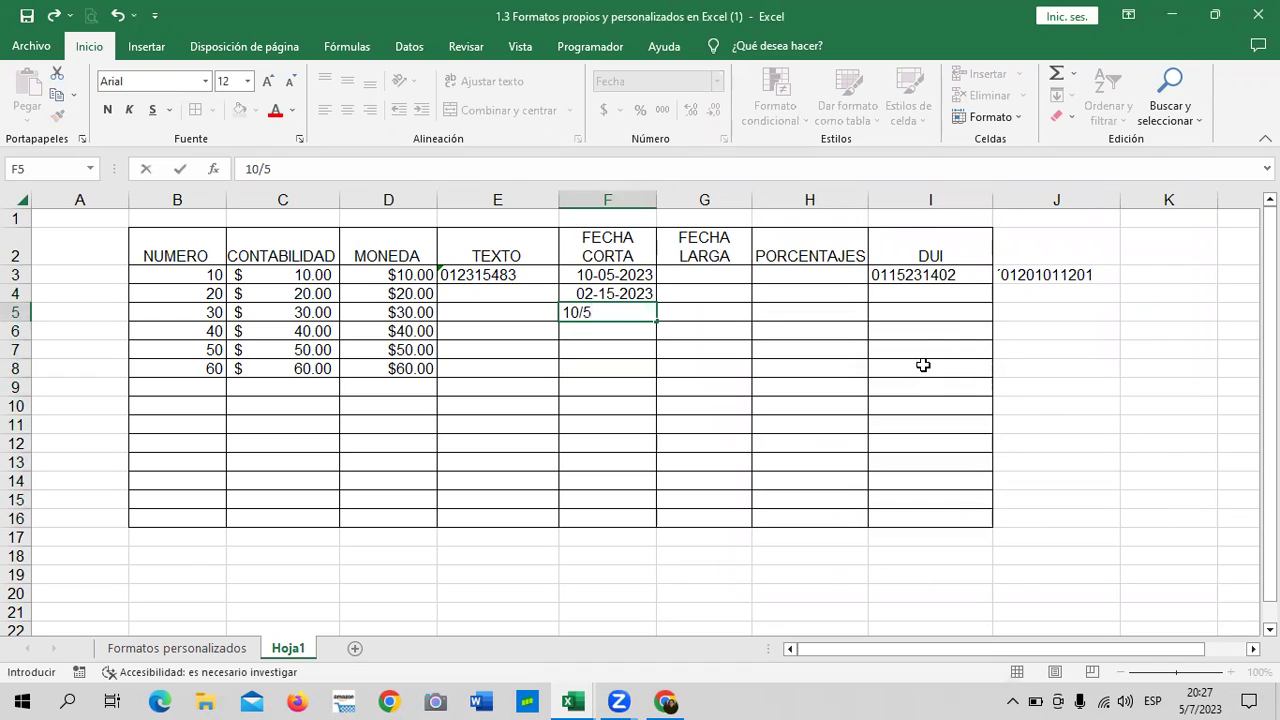
text(/)
text(22)
key(Return)
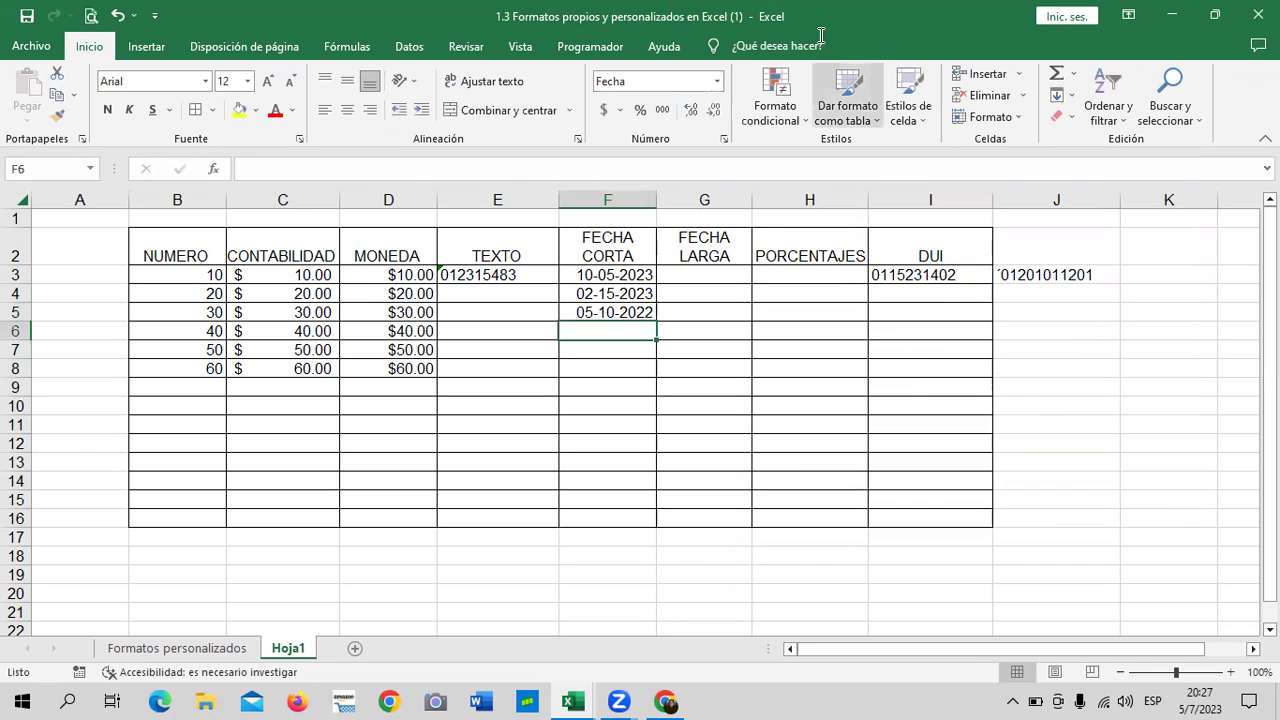
text(JUEVES )
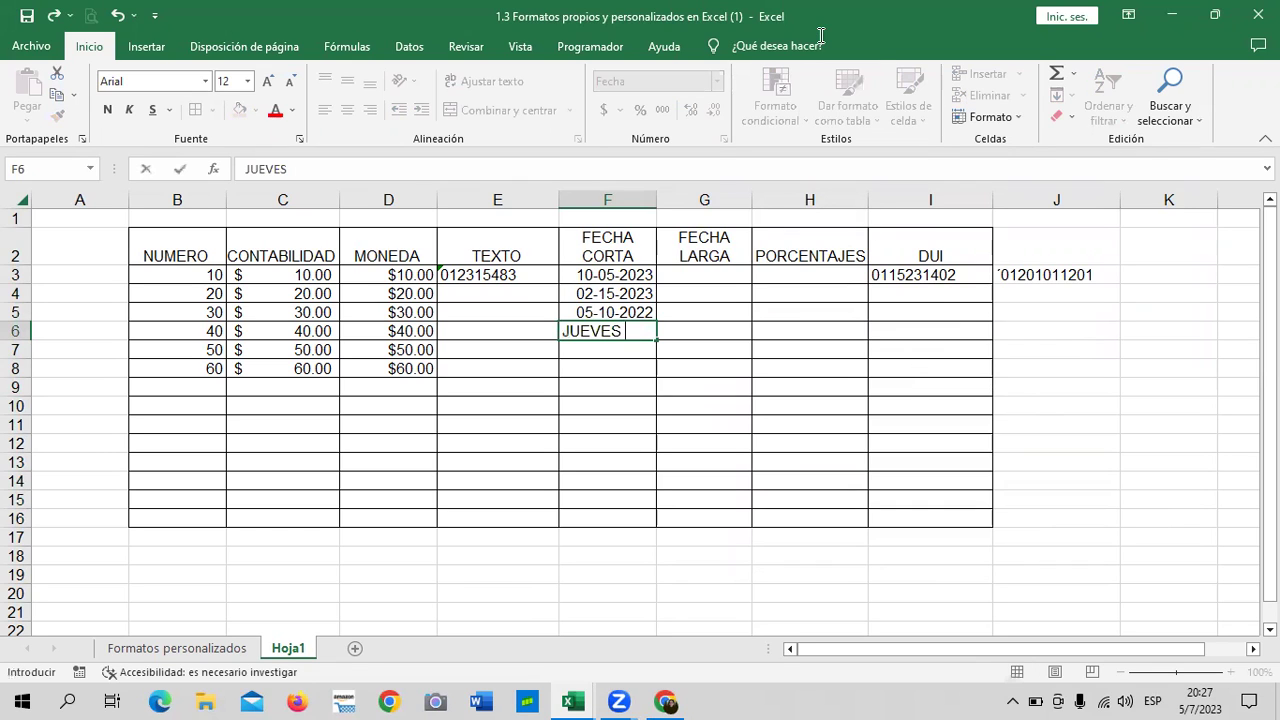
text(10 DE J)
key(BackSpace)
text(AGOSTO DEL 2023)
key(Return)
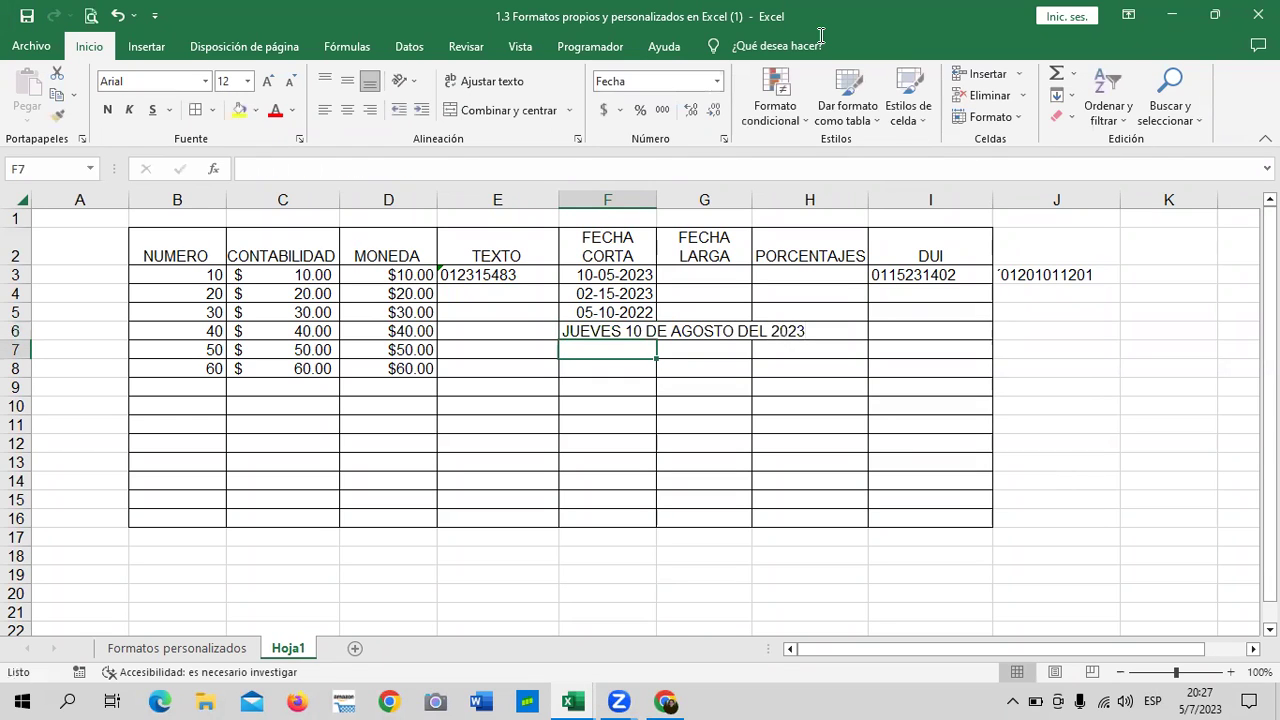
click(603, 331)
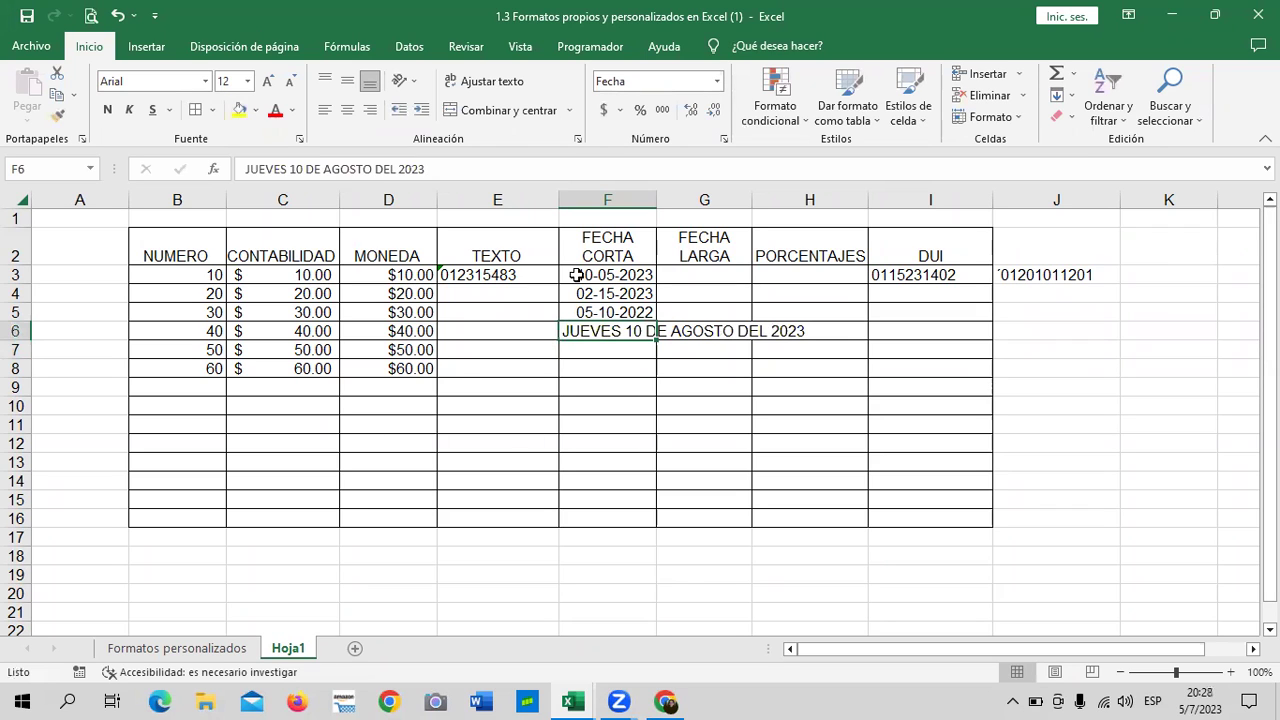
click(491, 170)
key(BackSpace)
key(BackSpace)
key(BackSpace)
key(BackSpace)
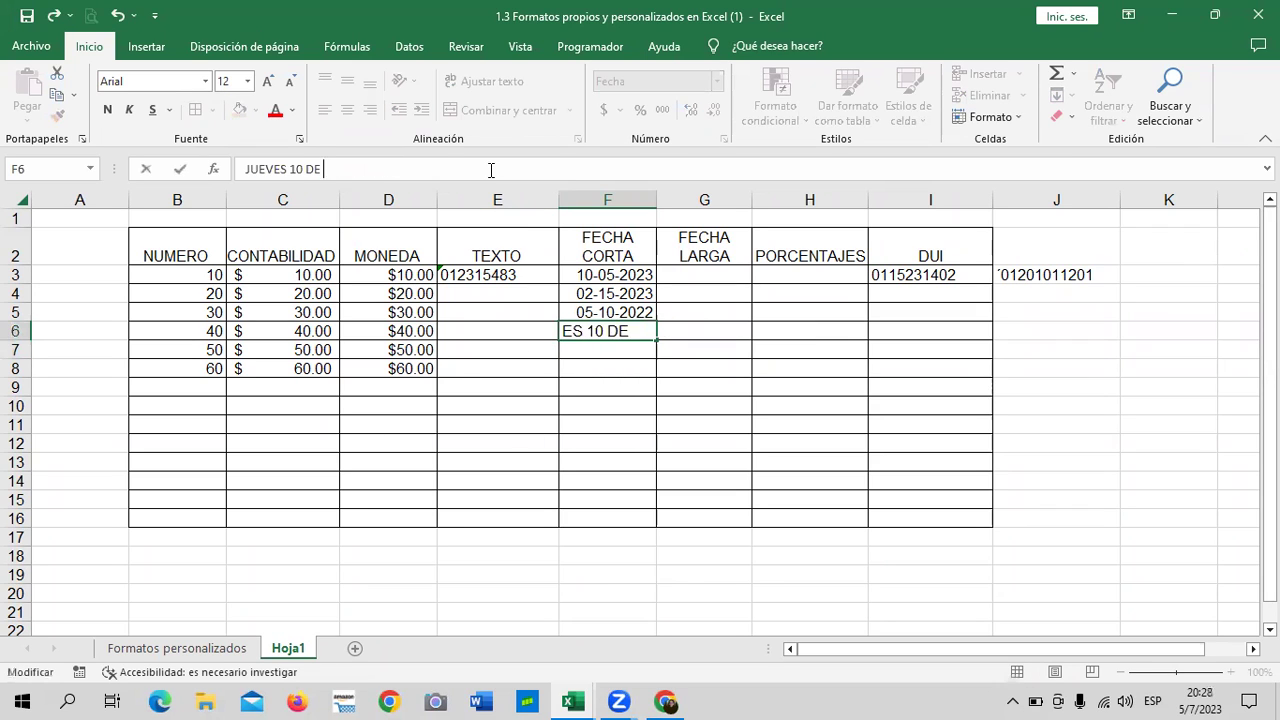
key(BackSpace)
key(BackSpace)
key(BackSpace)
click(677, 423)
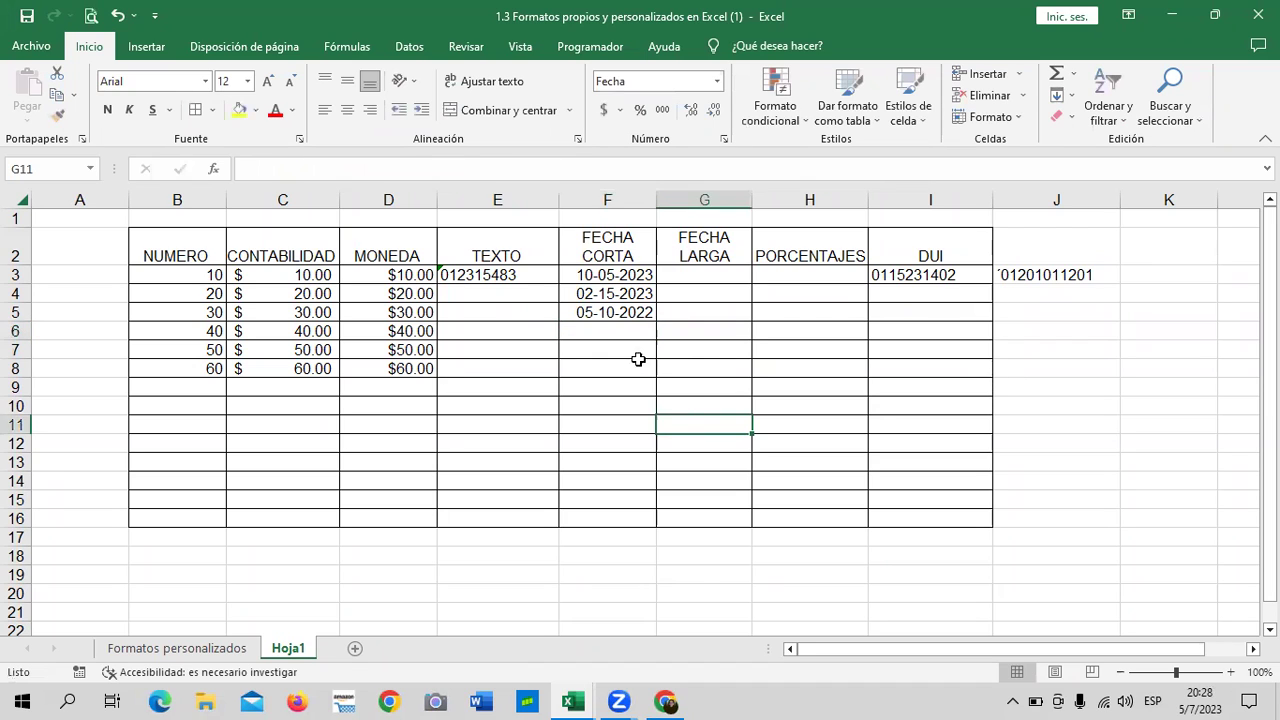
click(620, 316)
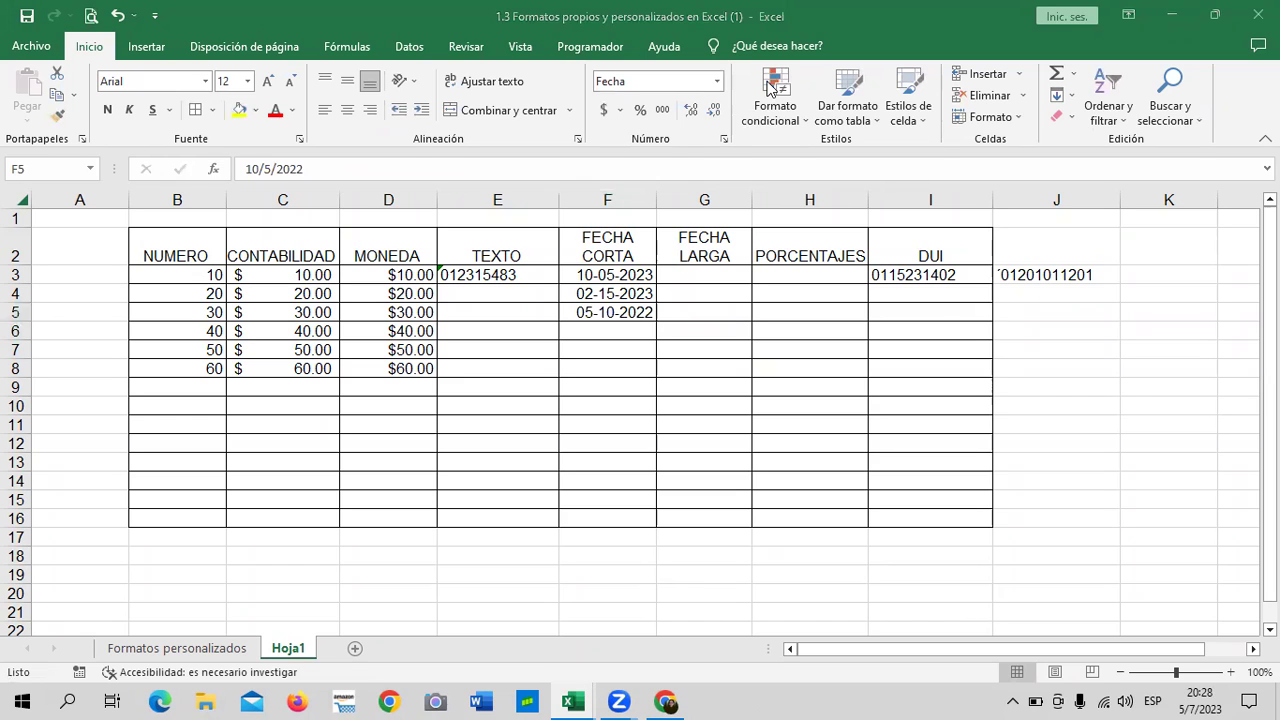
Open the Format Cells date options for F5, move the dialog left, and switch to the Photos reference.
click(724, 139)
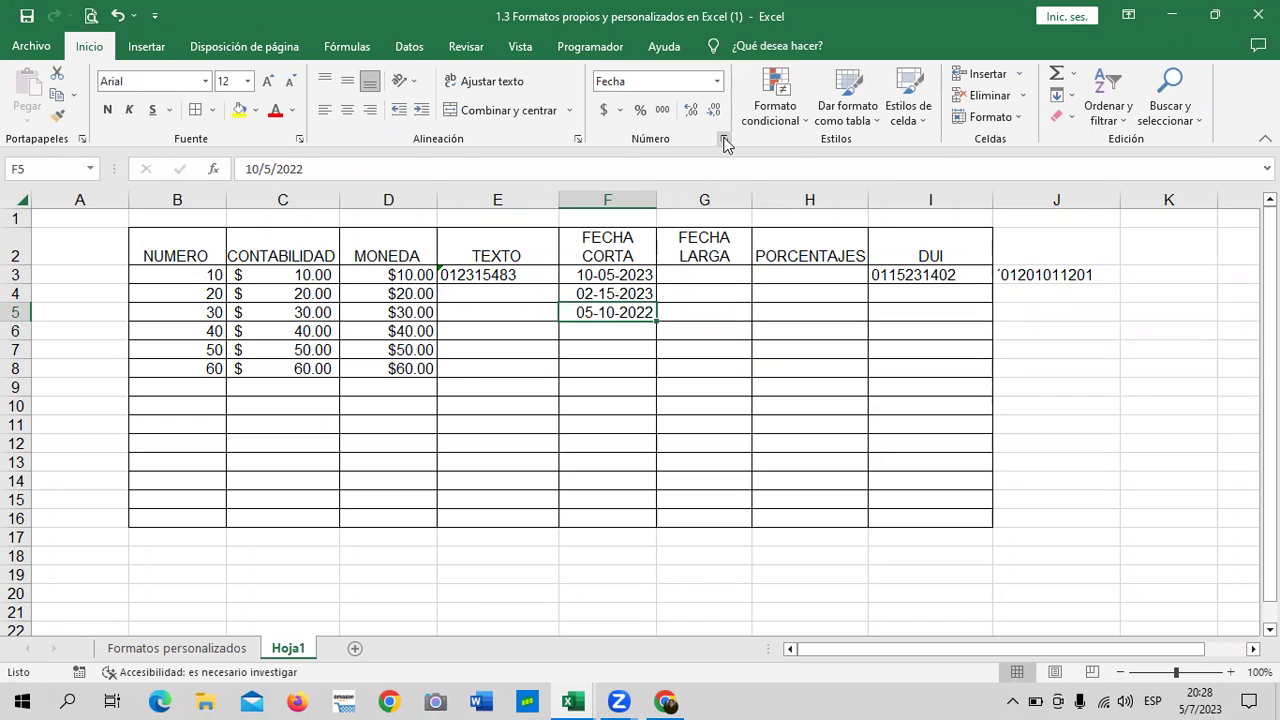
click(726, 139)
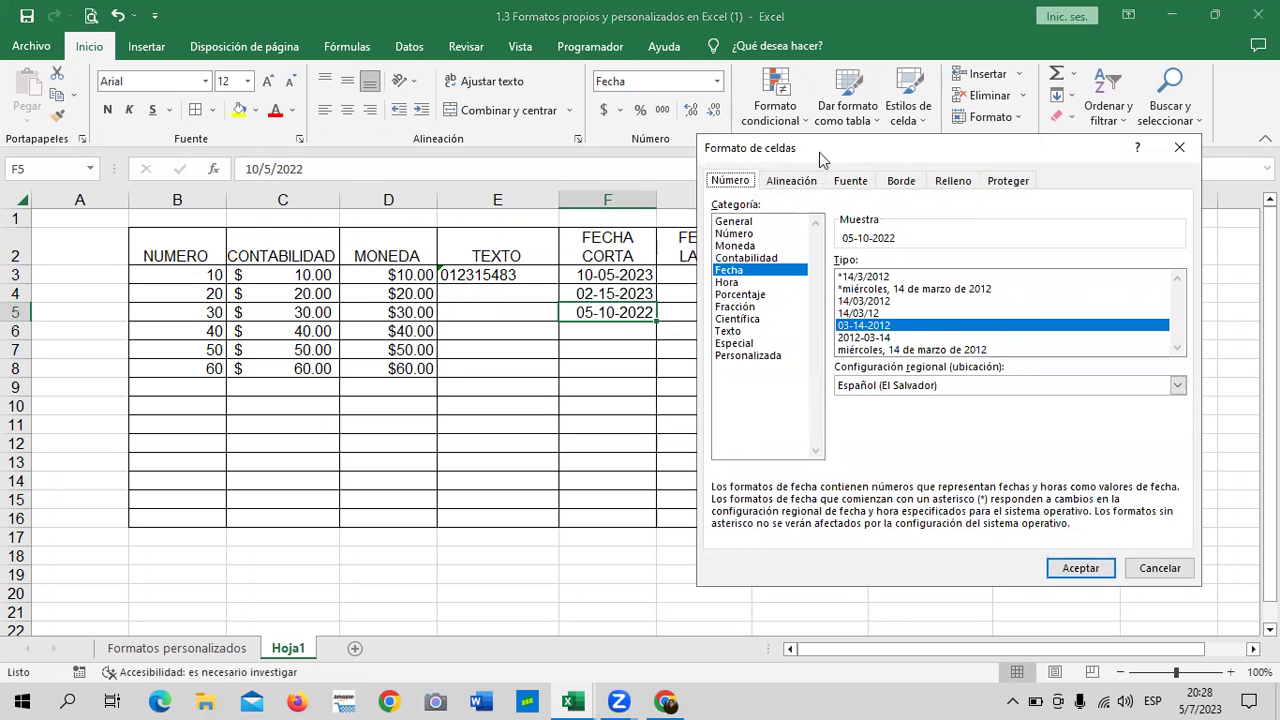
drag(900, 155, 693, 123)
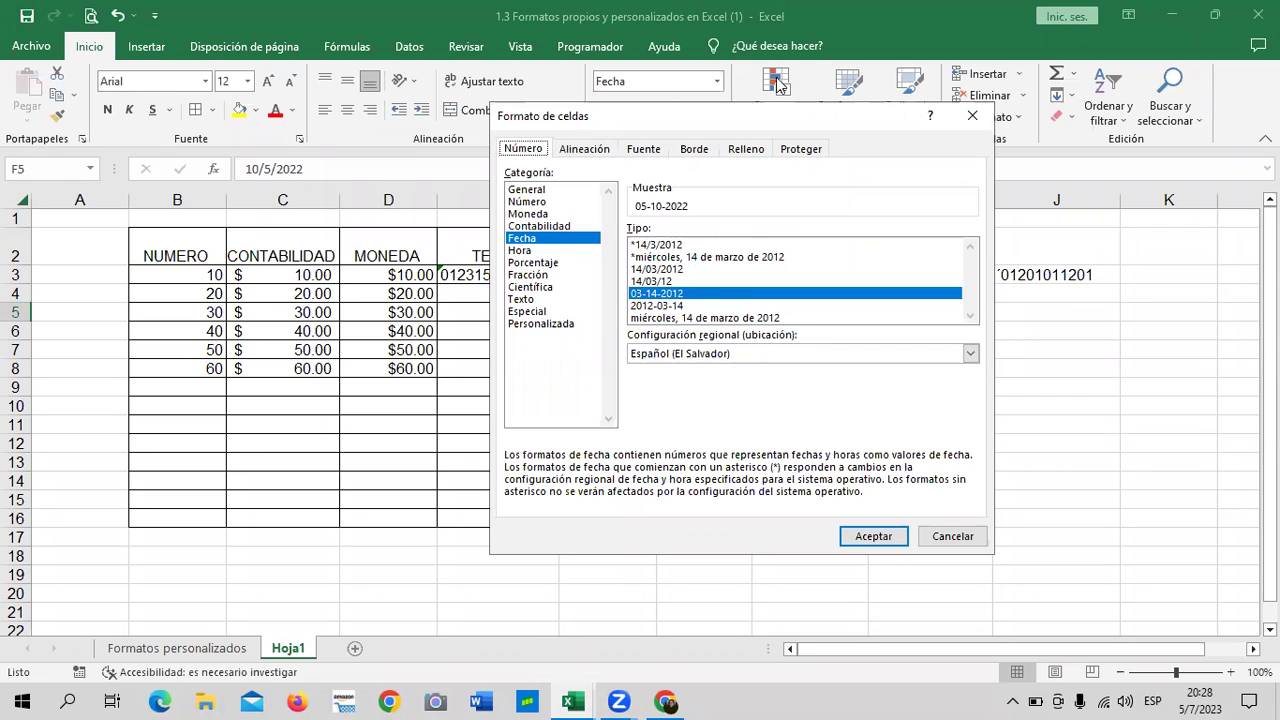
click(995, 117)
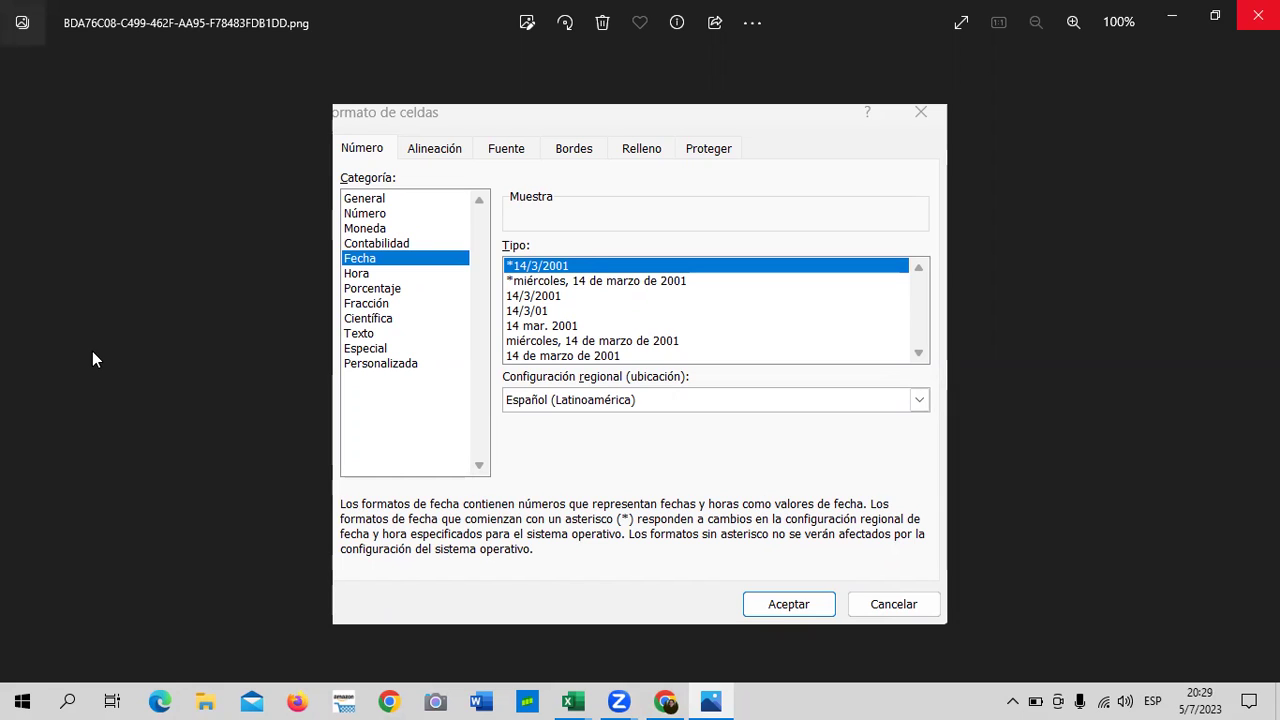
Close the Formato de celdas reference screenshot in Photos.
key(XF86MonBrightnessDown)
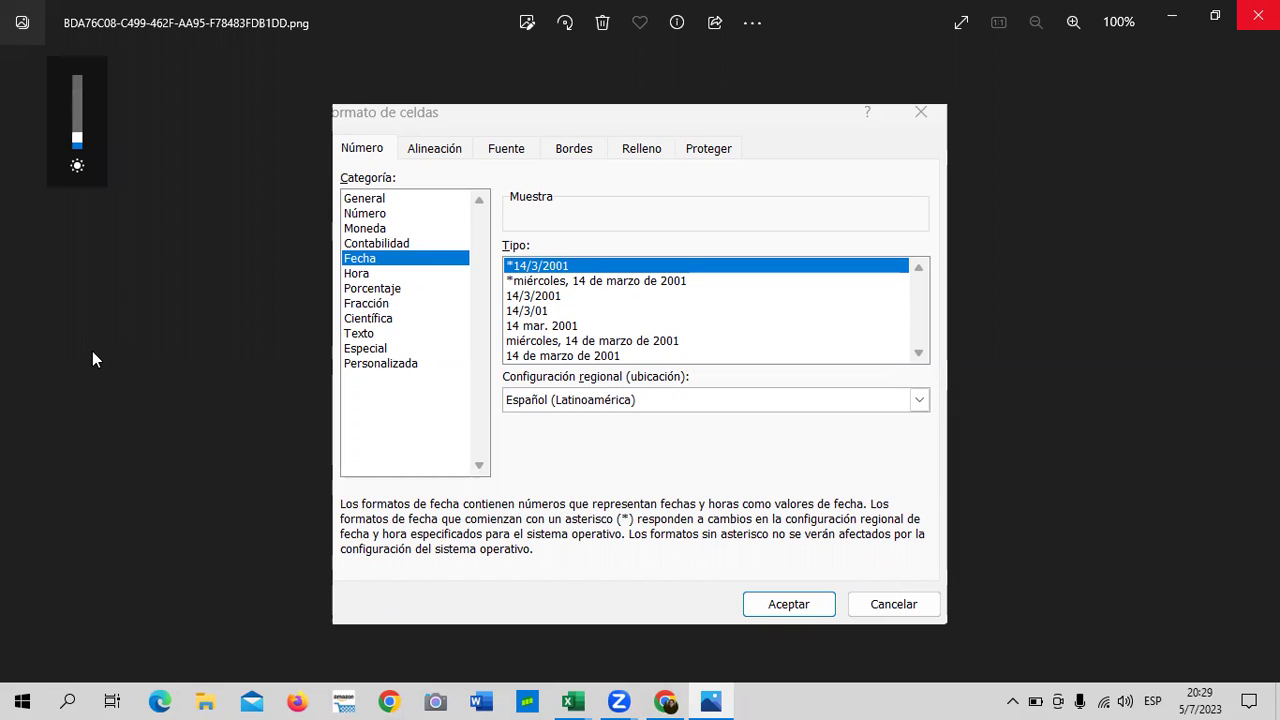
key(Escape)
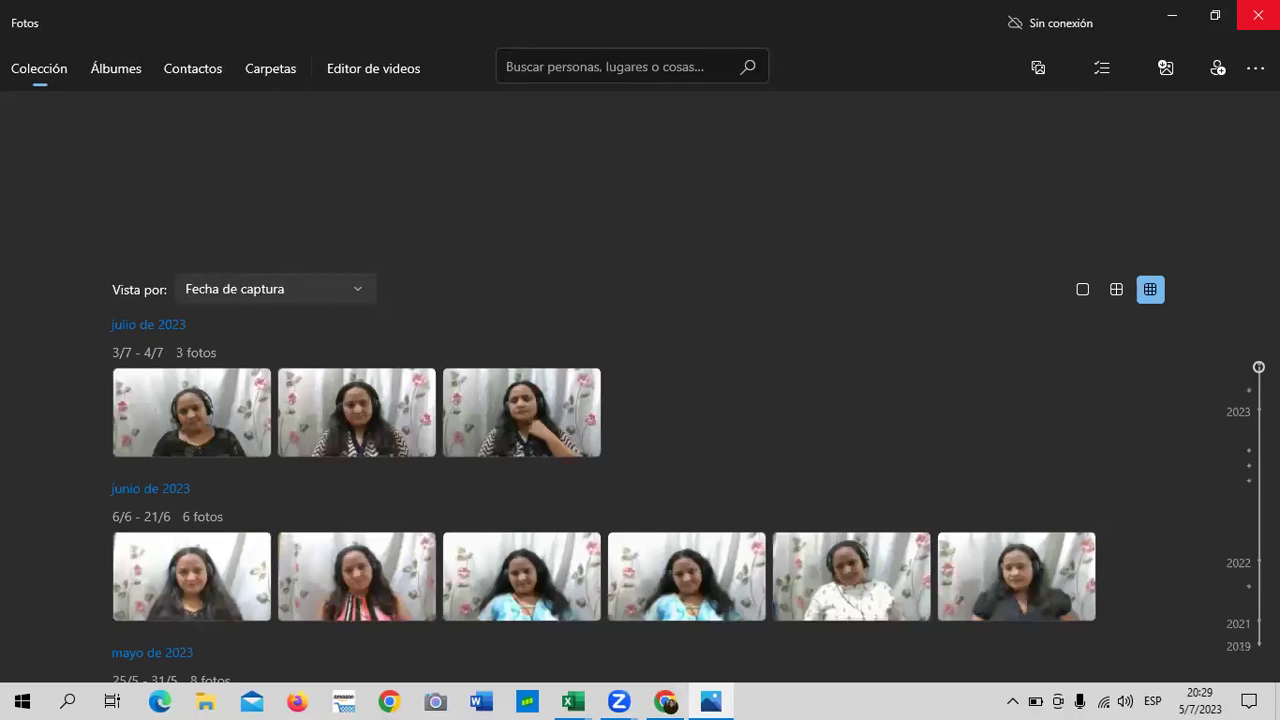
key(alt+F4)
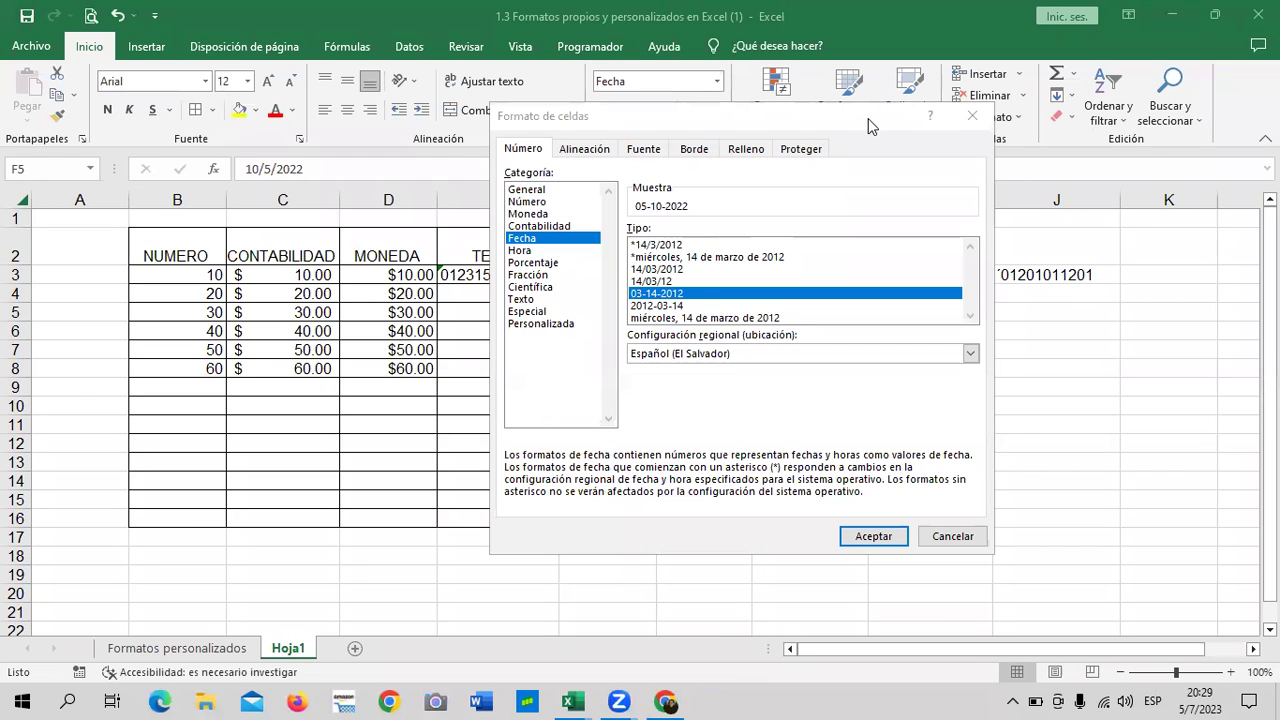
Browse the Configuración regional locales, then dismiss Format Cells without changing F5's date format.
key(XF86MonBrightnessDown)
drag(828, 118, 787, 111)
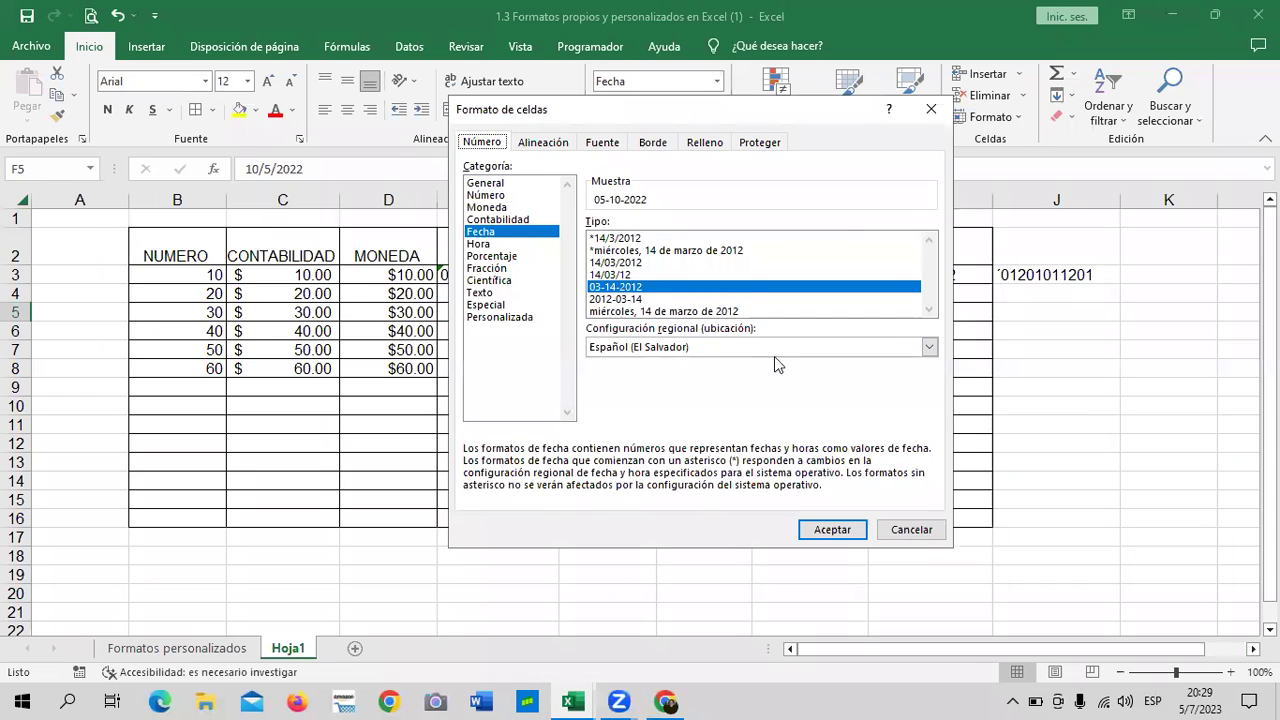
click(927, 346)
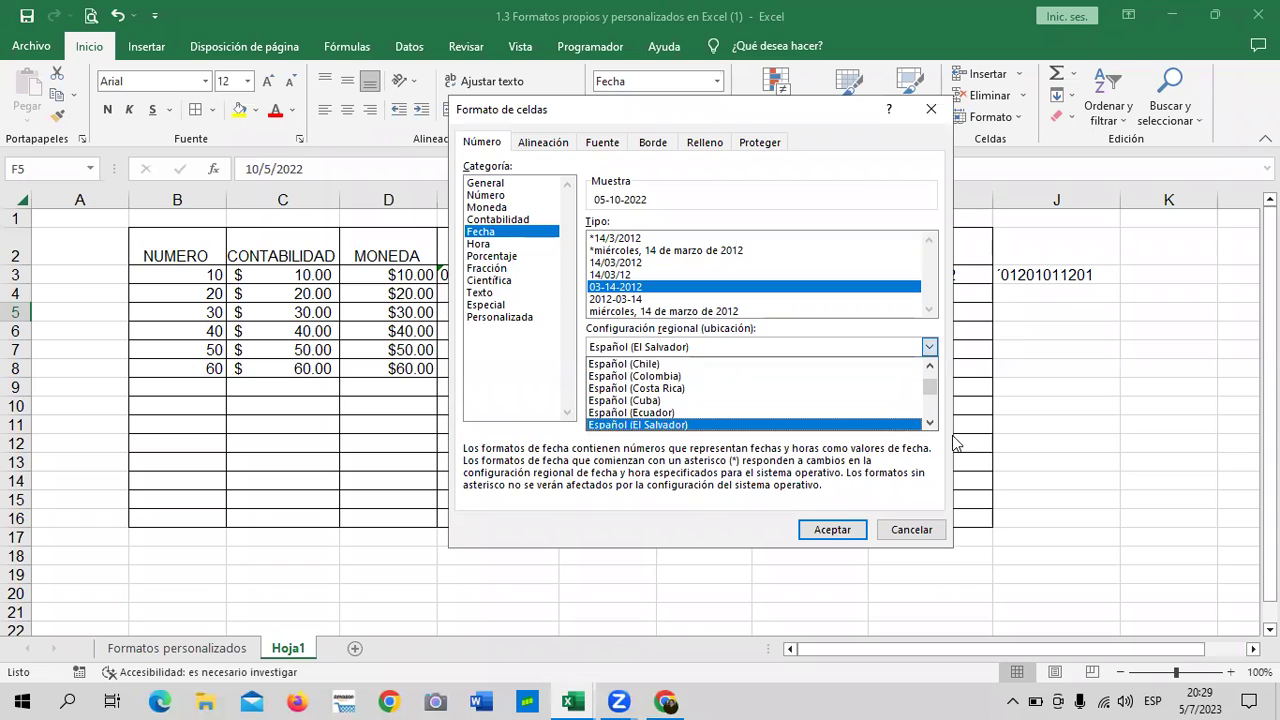
click(908, 531)
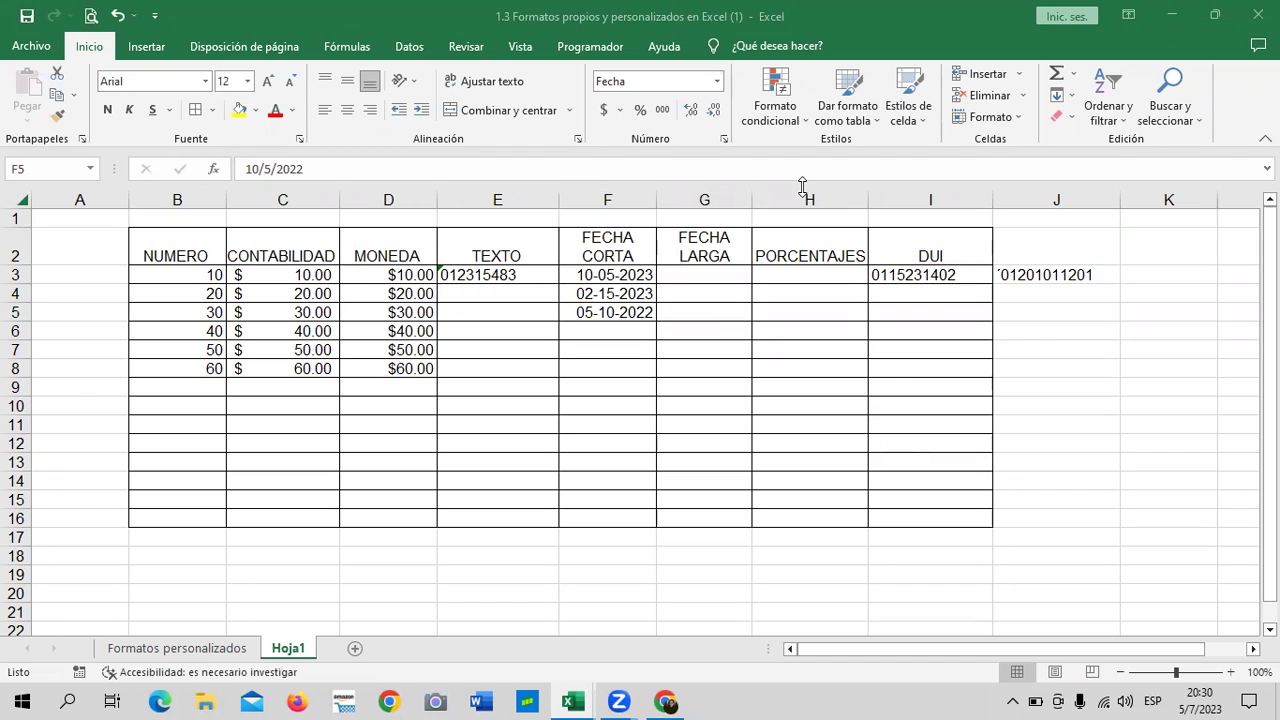
click(723, 140)
click(724, 141)
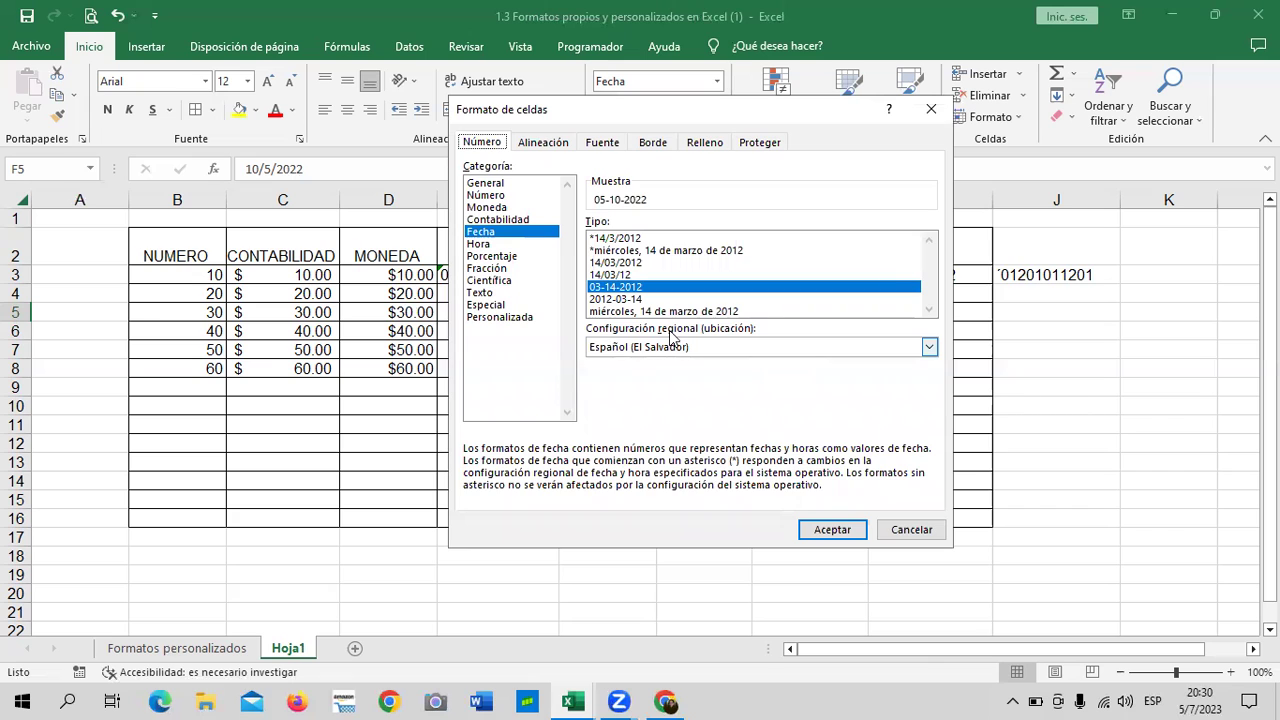
click(934, 111)
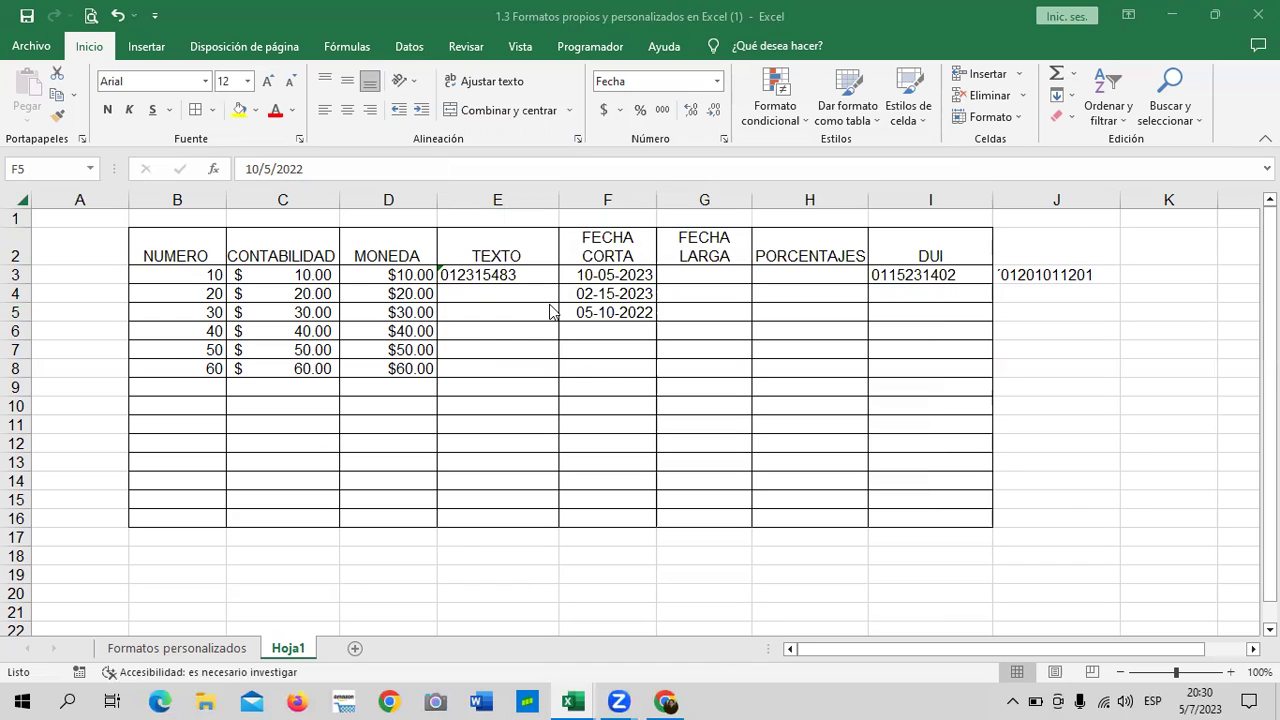
Enter 10/8/23 in G3, widen column G for the long date, and enter 30/1/23 in G4.
click(698, 272)
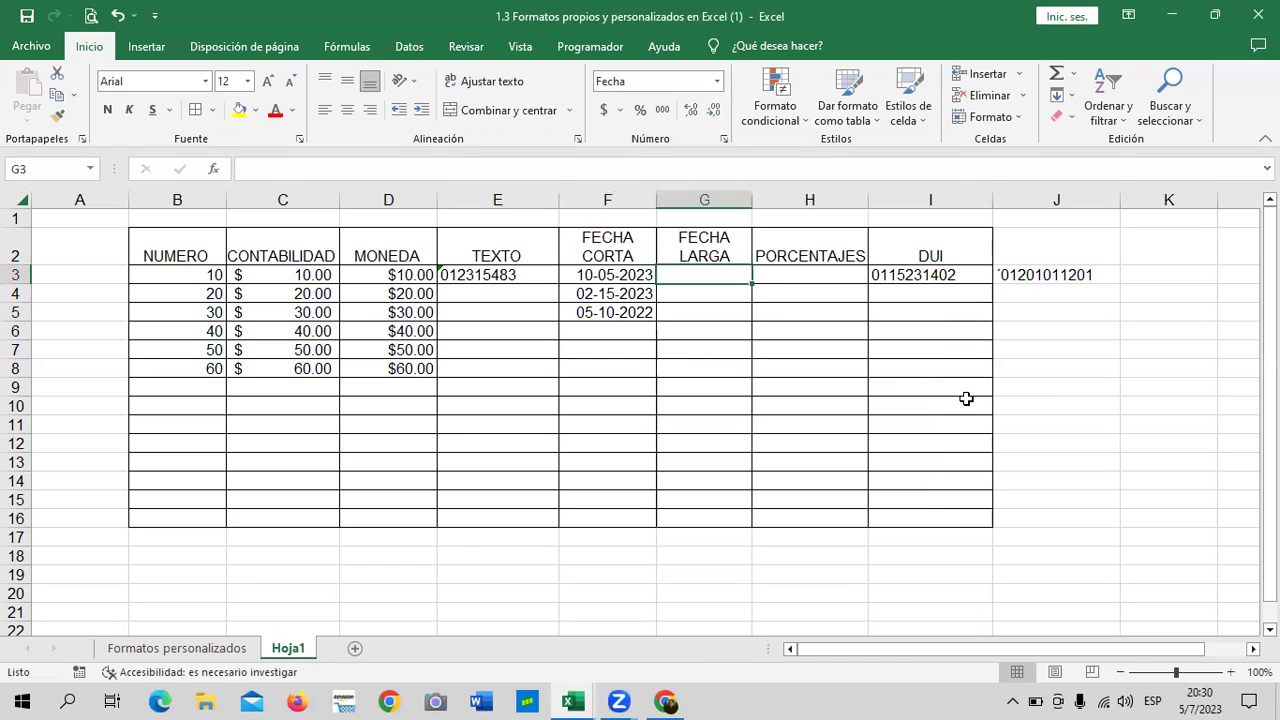
text(10)
text(/)
text(8)
text(/)
text(23)
key(Return)
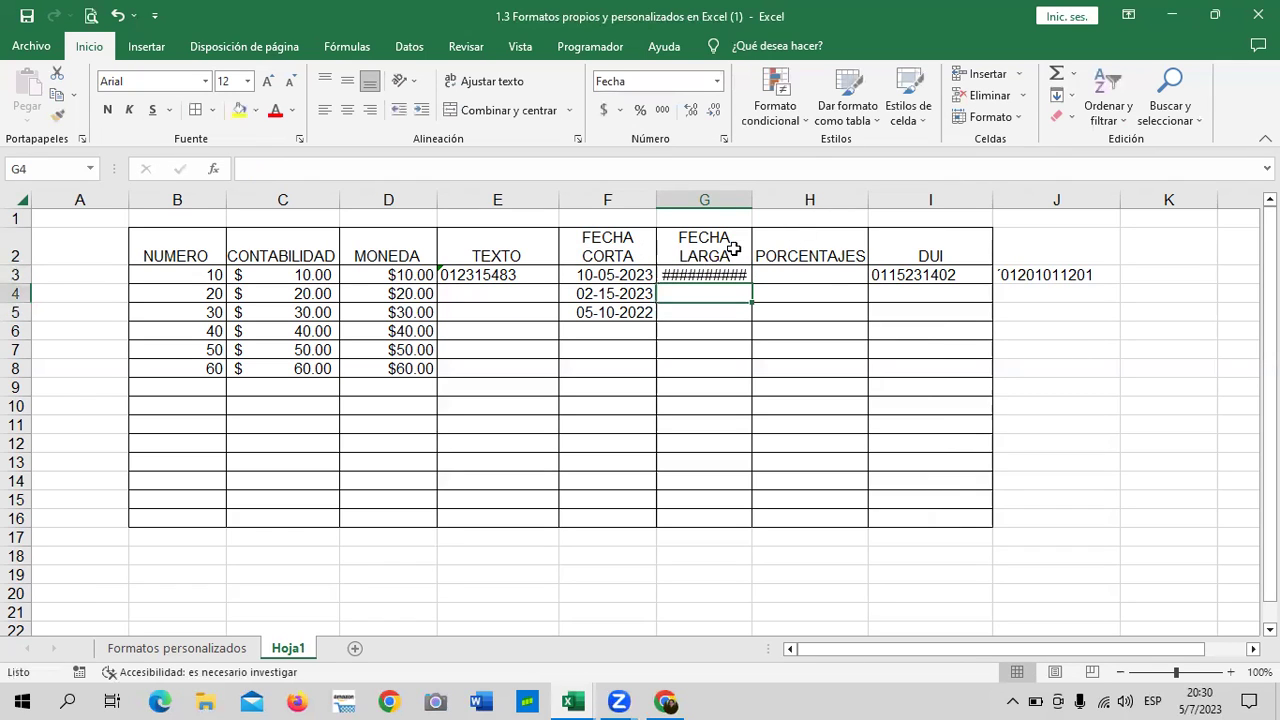
drag(745, 201, 899, 198)
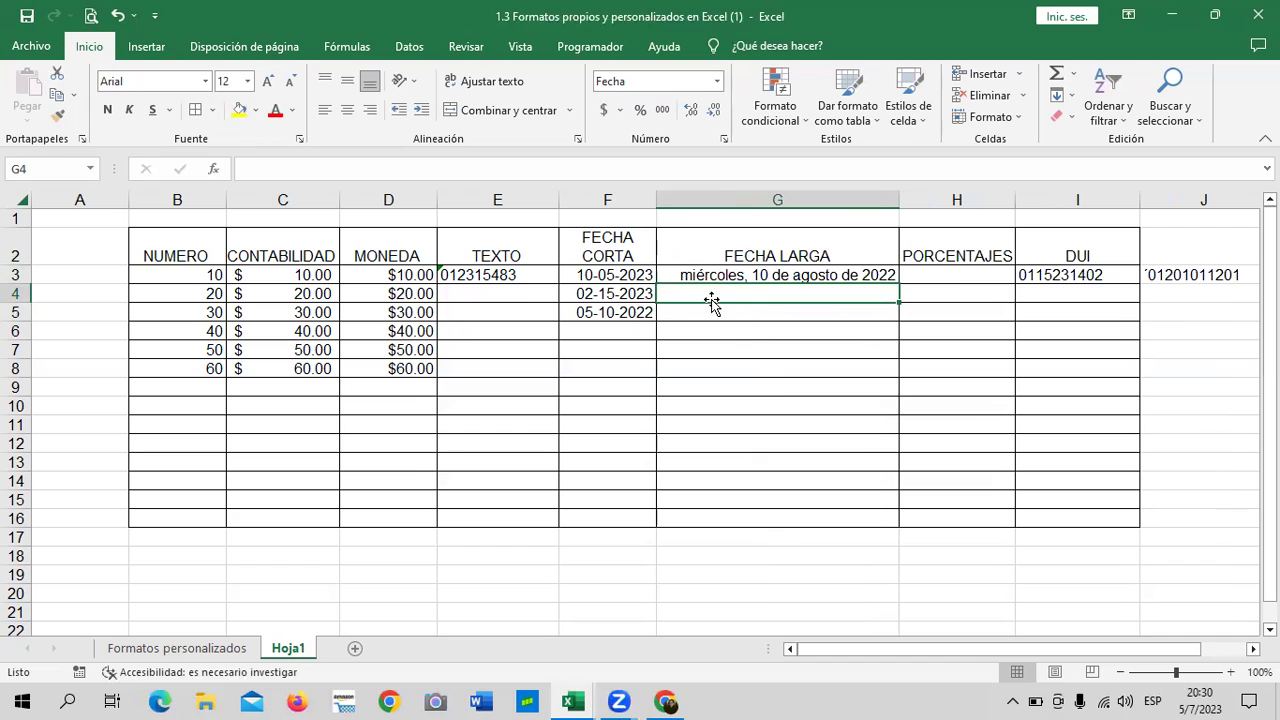
text(30/1/23)
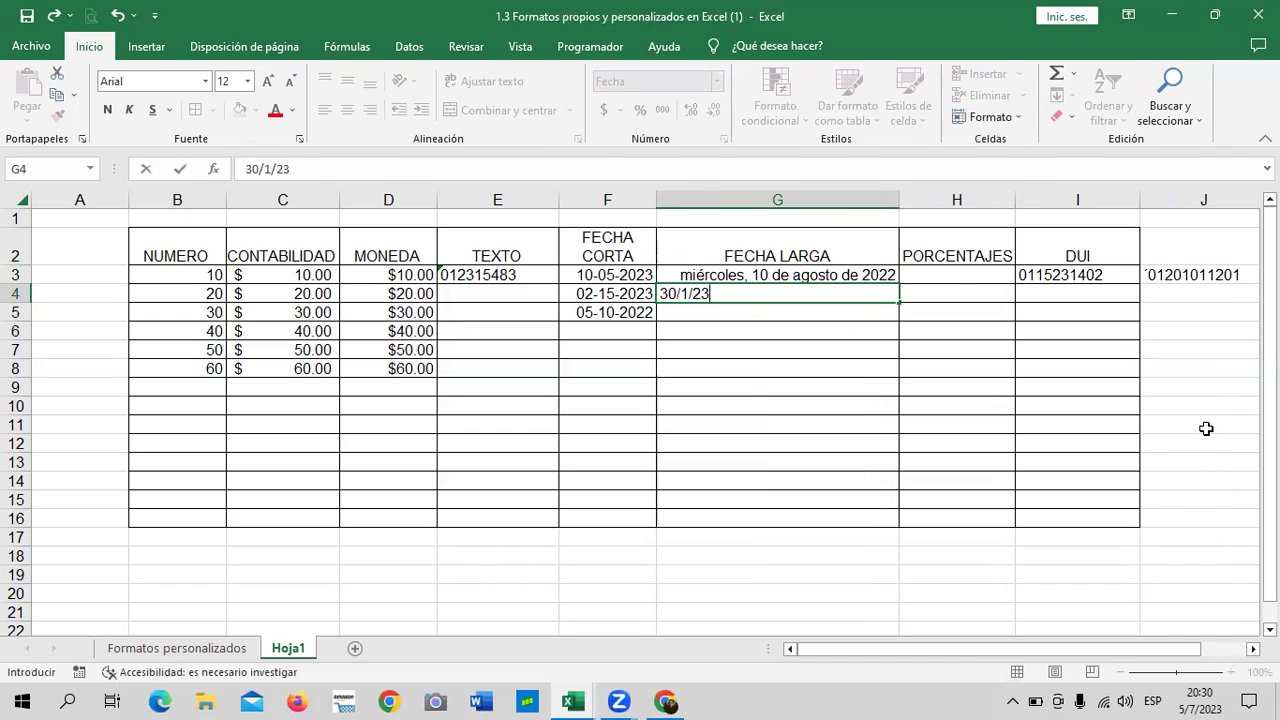
key(Return)
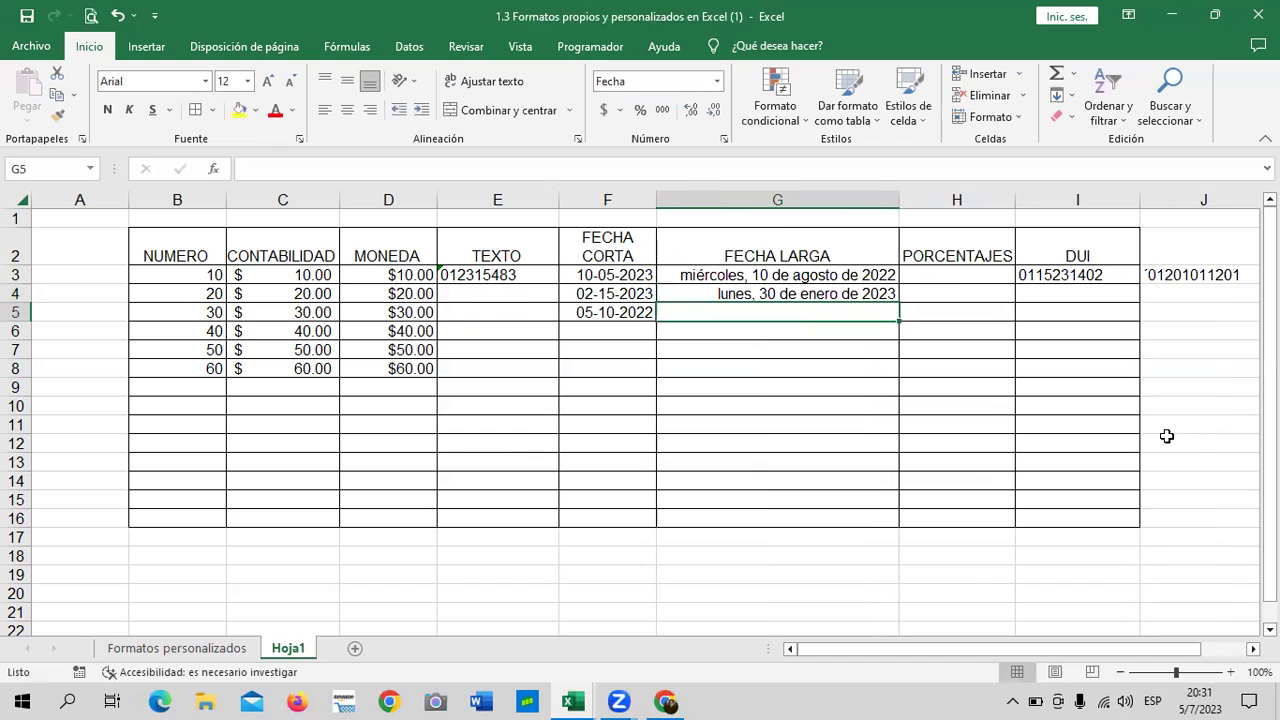
Compare the available date styles in Format Cells, then cancel without applying one.
click(724, 141)
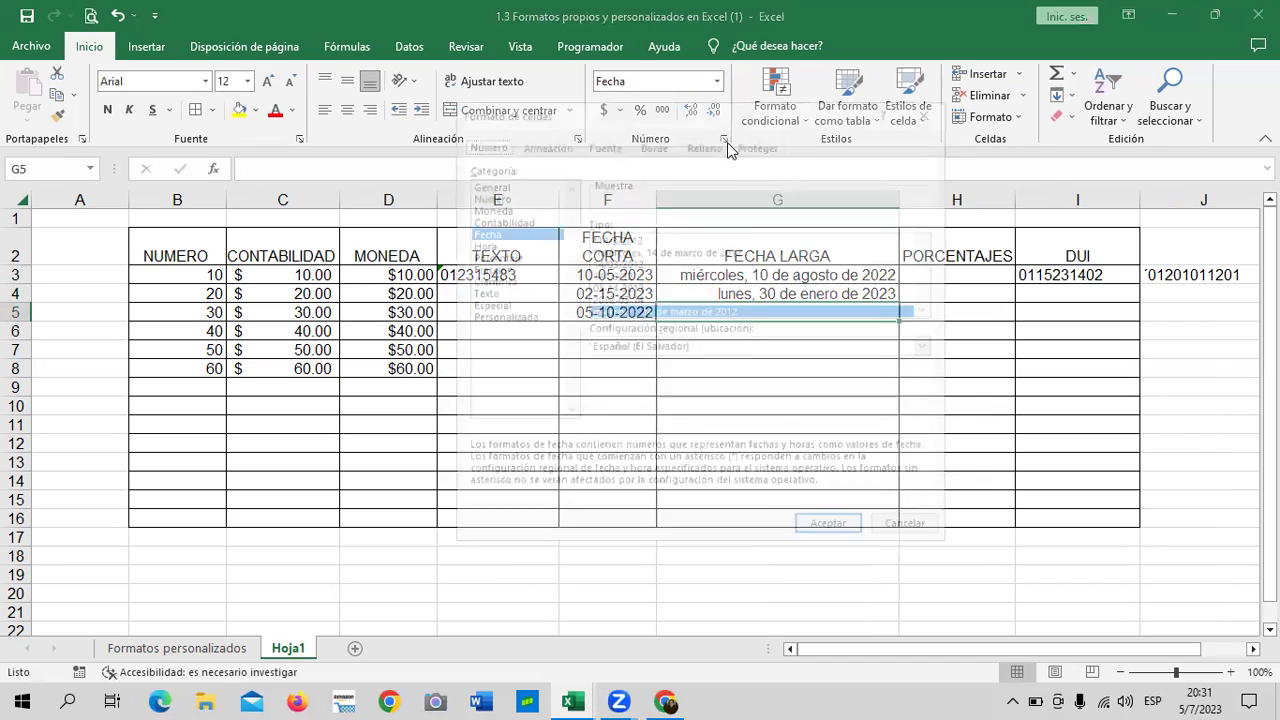
drag(750, 110, 488, 106)
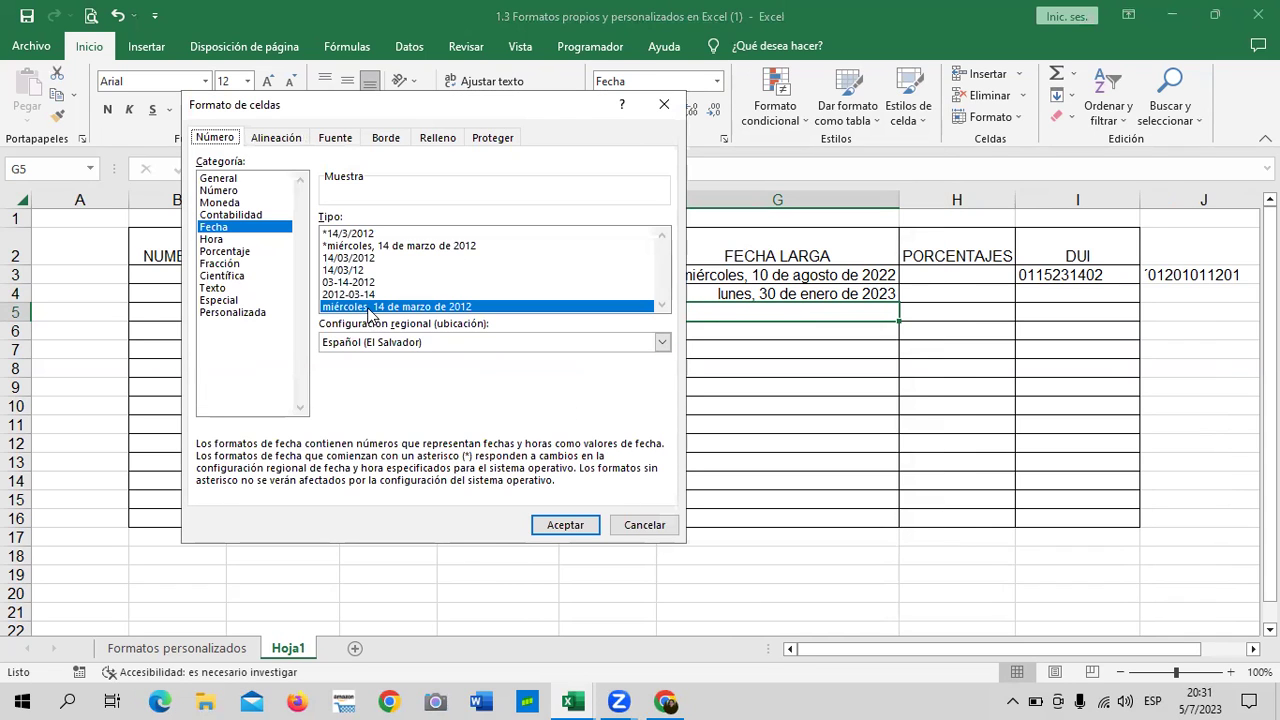
click(356, 246)
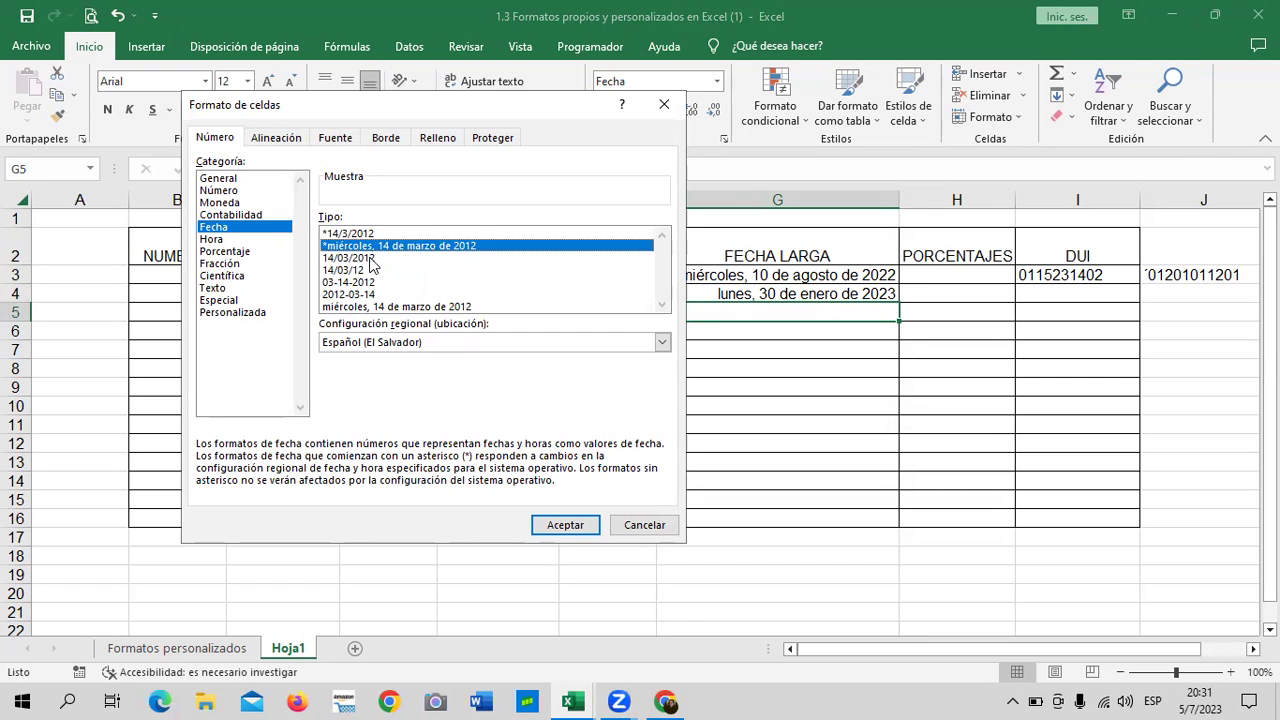
click(368, 259)
click(370, 233)
click(370, 258)
click(370, 245)
click(370, 234)
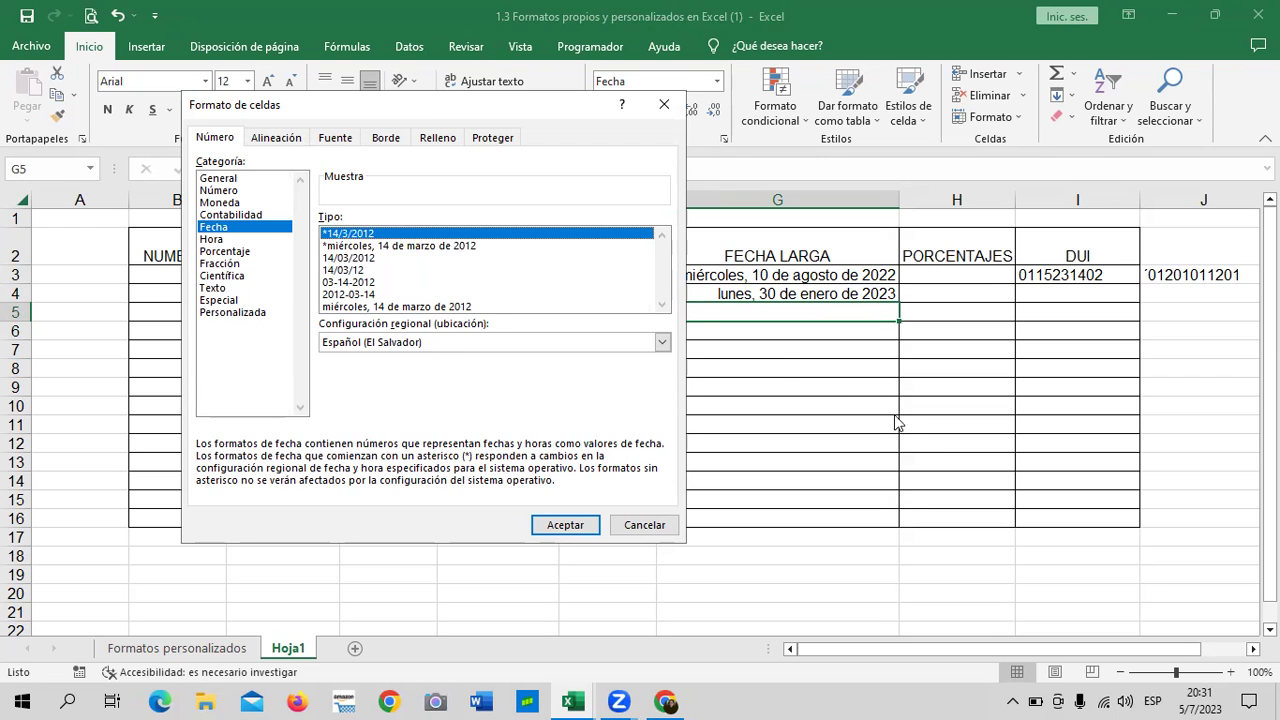
click(644, 525)
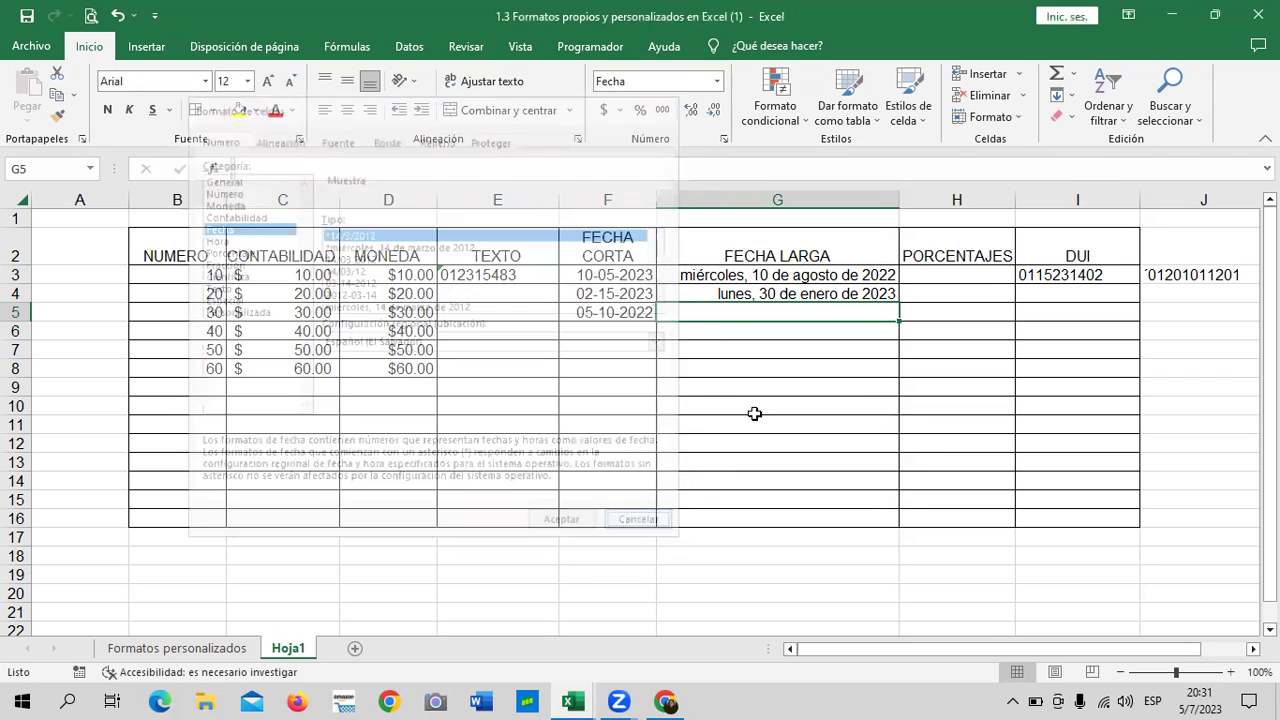
Apply the long weekday-day-month-year date format to the empty FECHA LARGA cells G5:G16.
click(740, 386)
drag(720, 312, 707, 517)
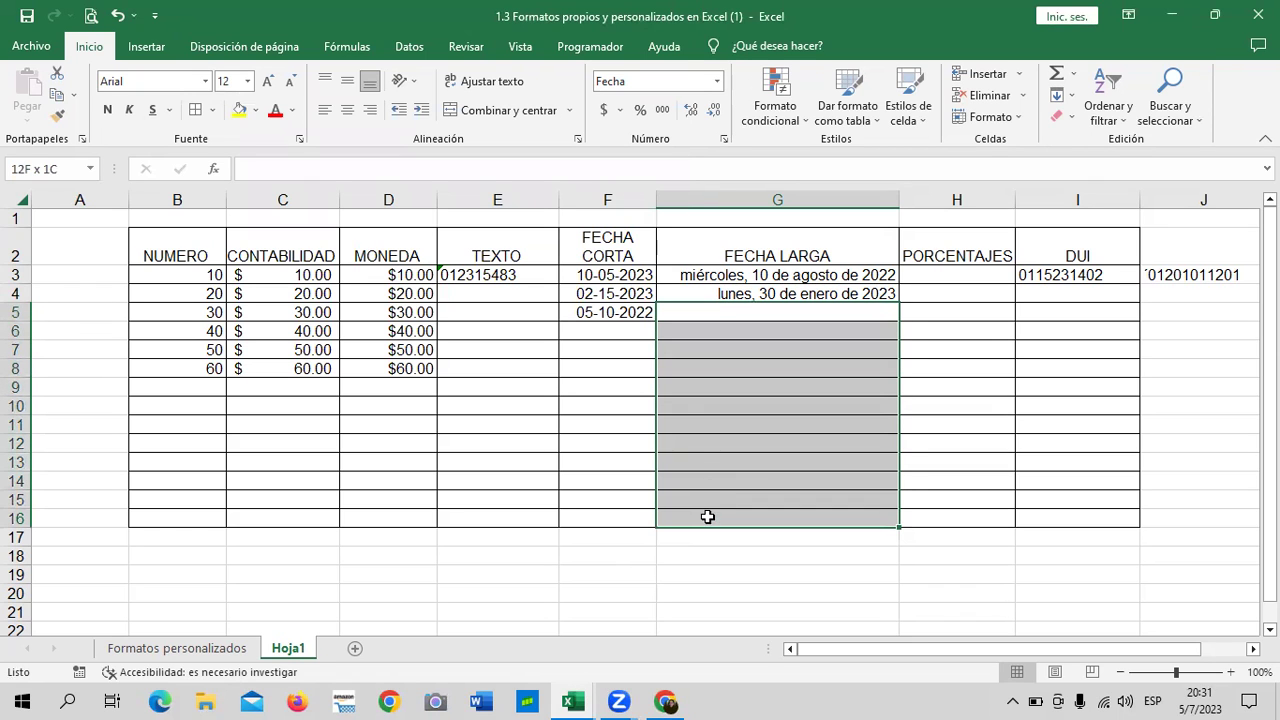
click(725, 144)
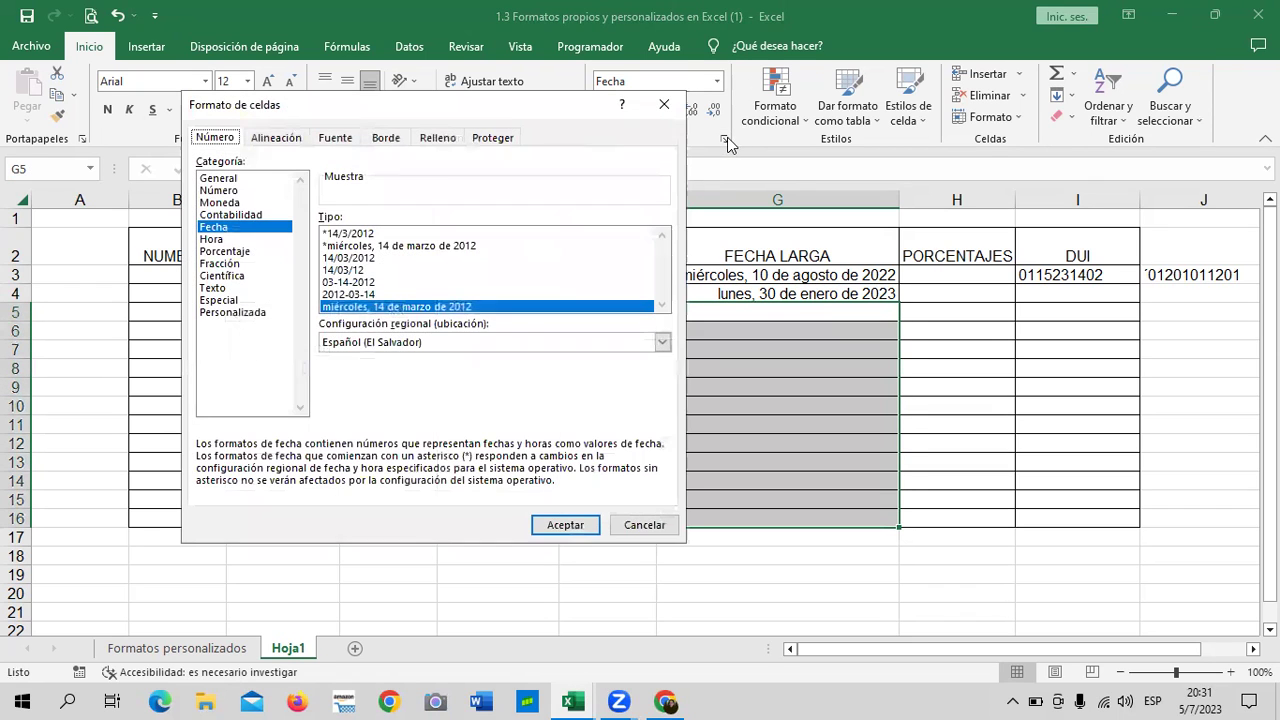
click(400, 247)
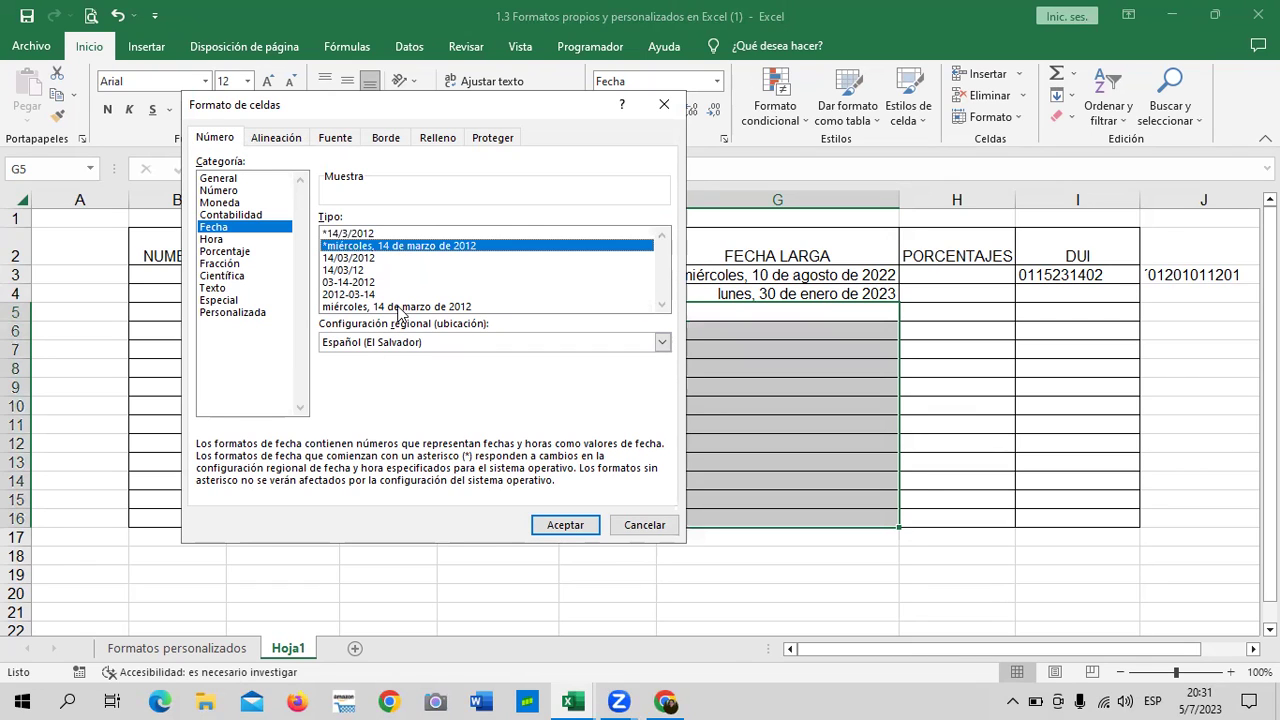
click(397, 307)
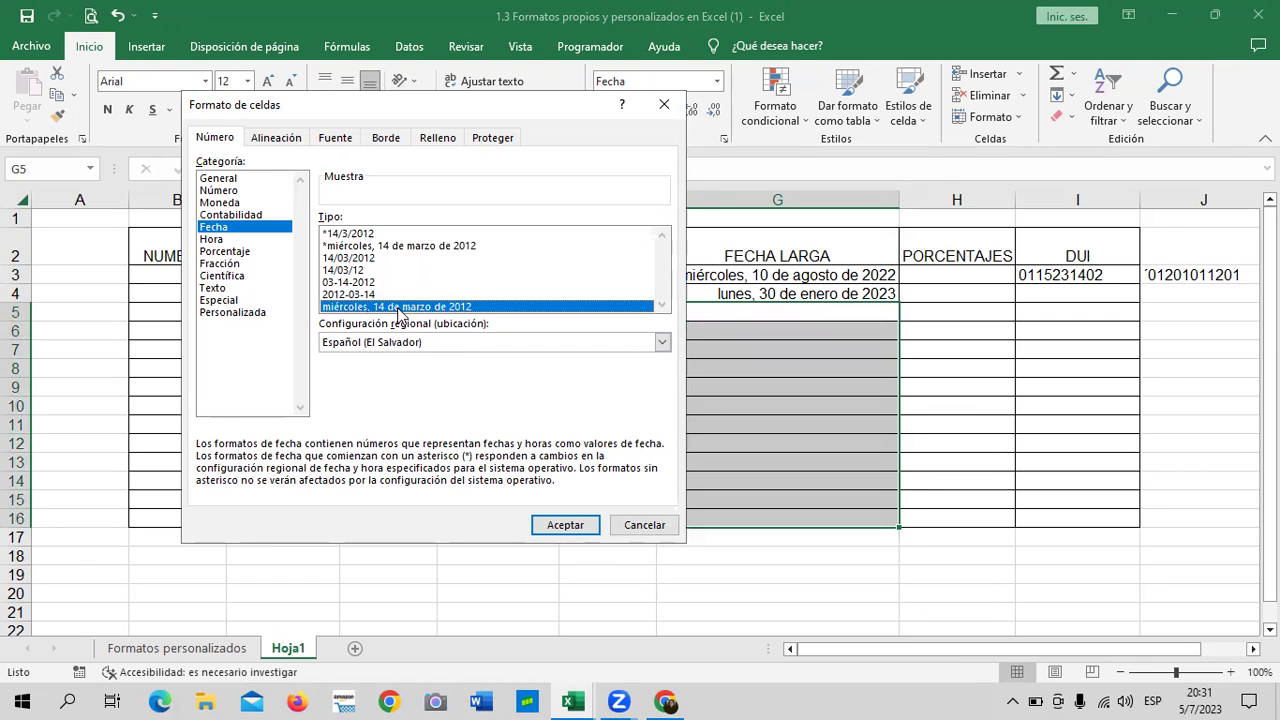
click(565, 525)
Enter 25/2/23 in G5 so it shows sábado, 25 de febrero de 2023.
click(670, 424)
click(680, 313)
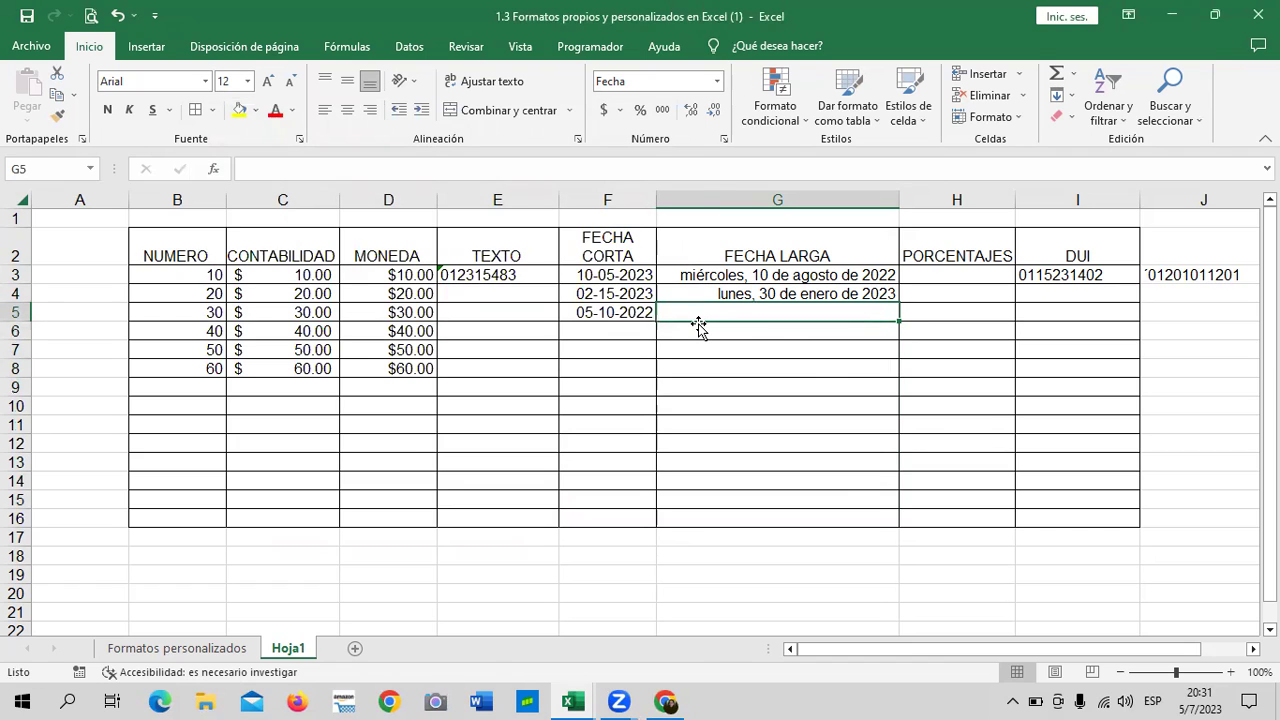
text(25/)
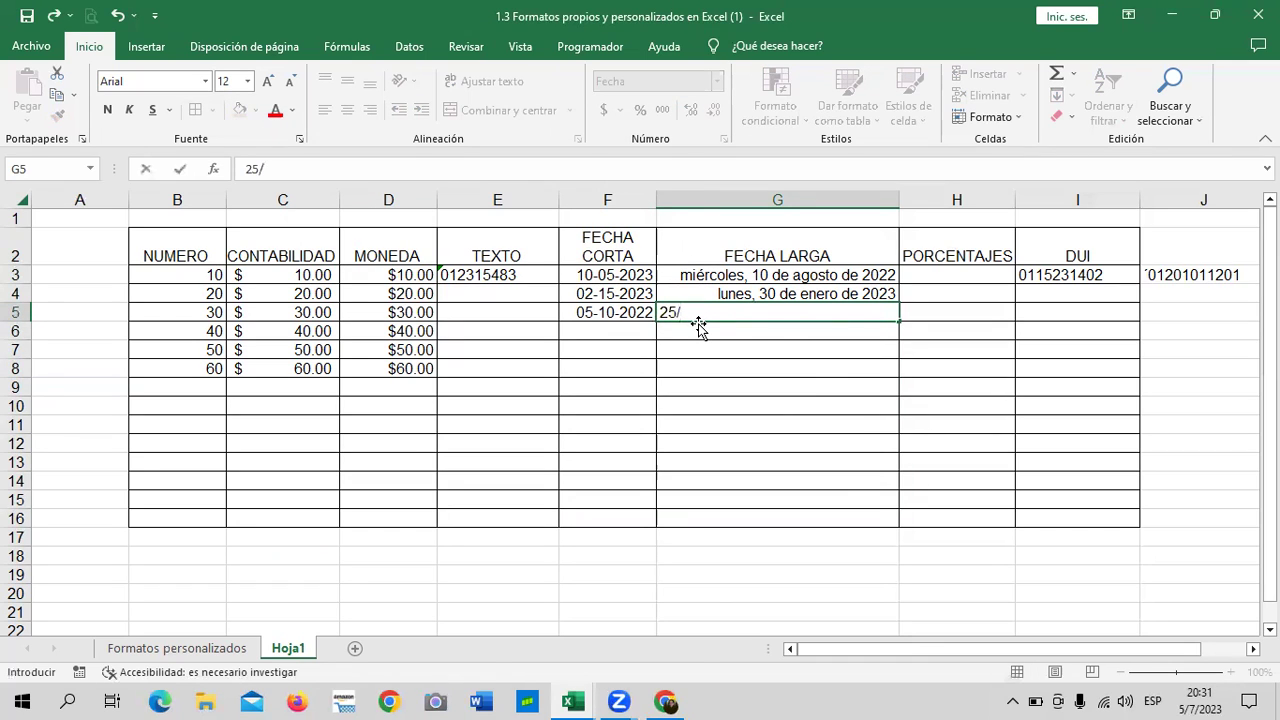
text(2)
text(/)
text(23)
key(Return)
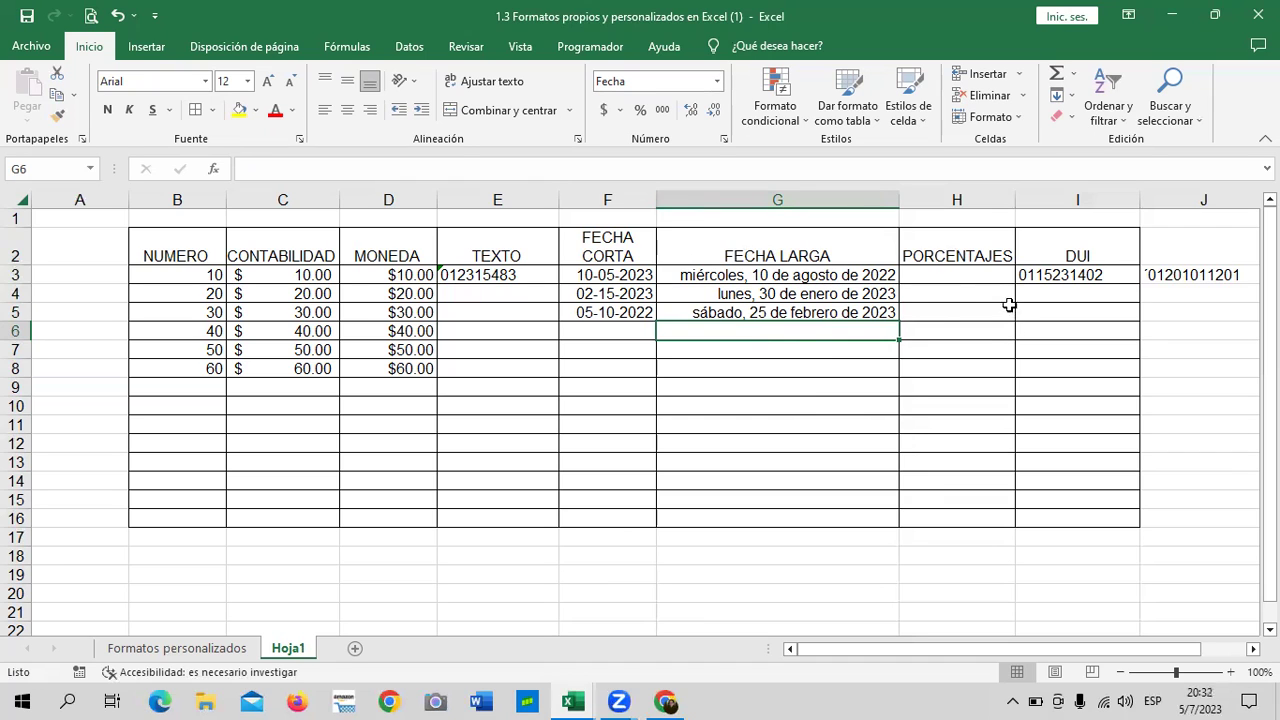
Enter 10, 20, 30, 40, 50, 60 and 50 down H3:H9 under PORCENTAJES.
click(970, 277)
click(966, 462)
click(954, 263)
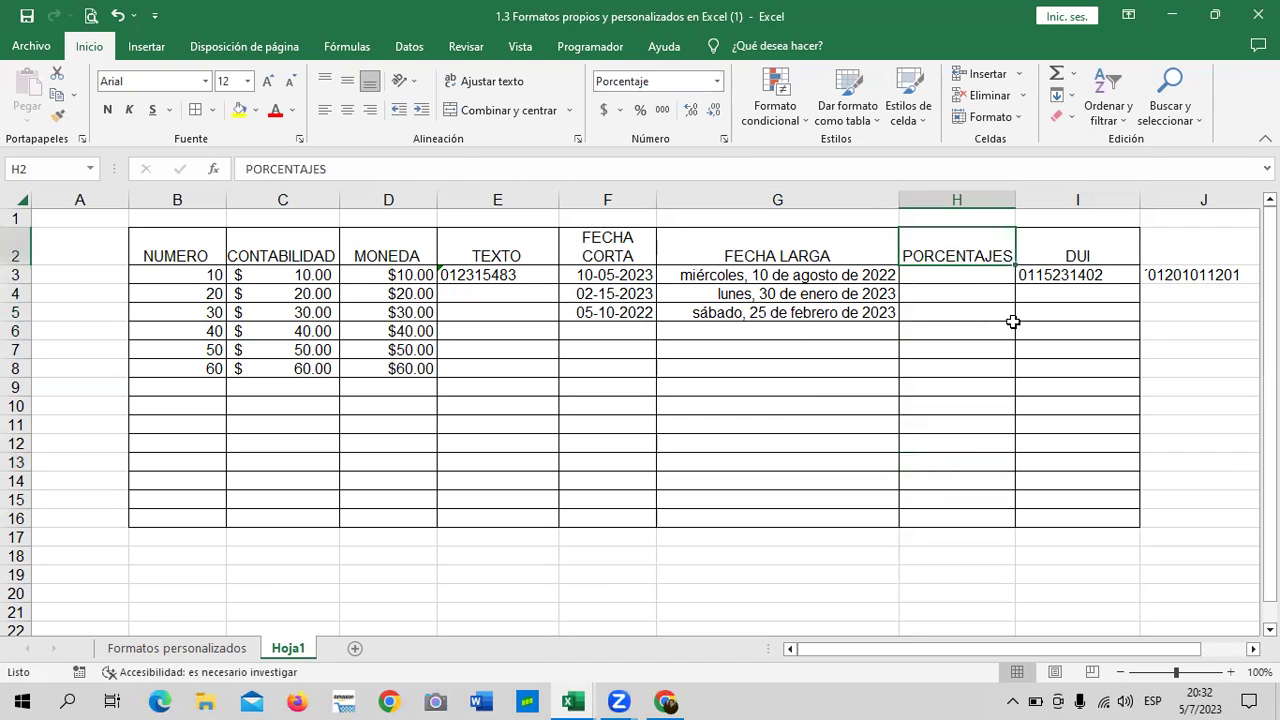
click(957, 274)
text(10)
key(Return)
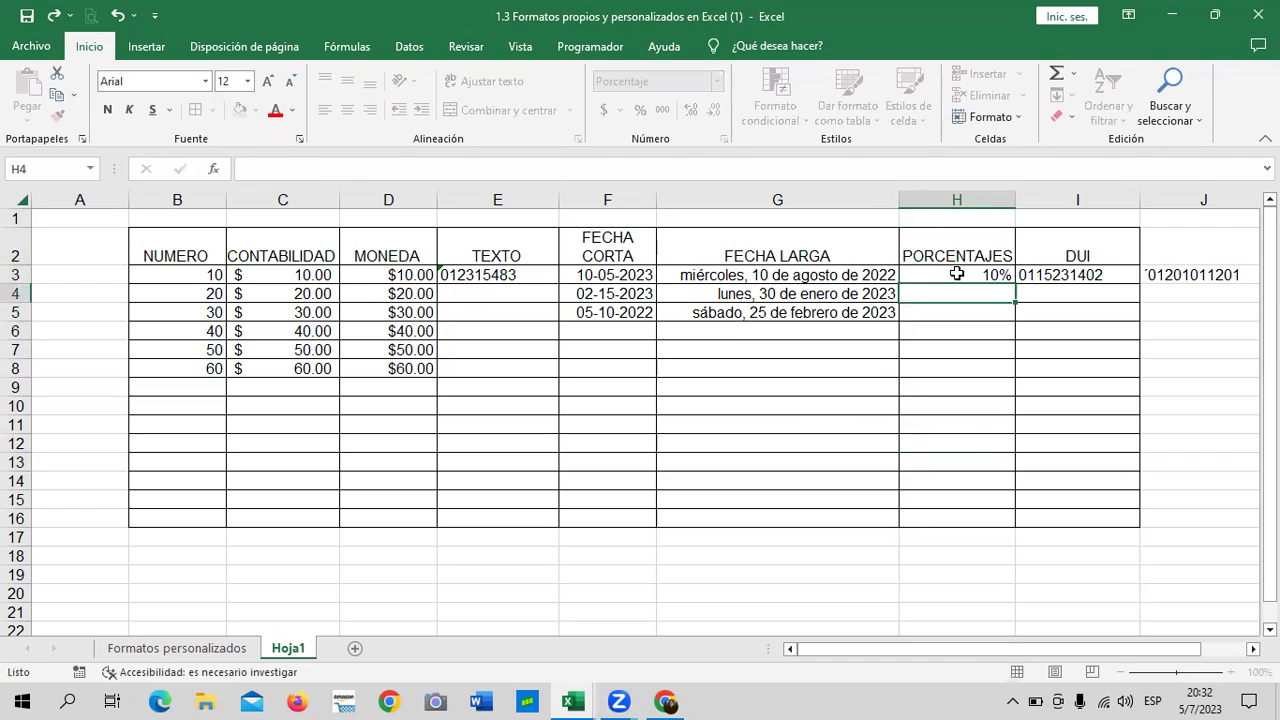
text(20)
key(Return)
text(30)
key(Return)
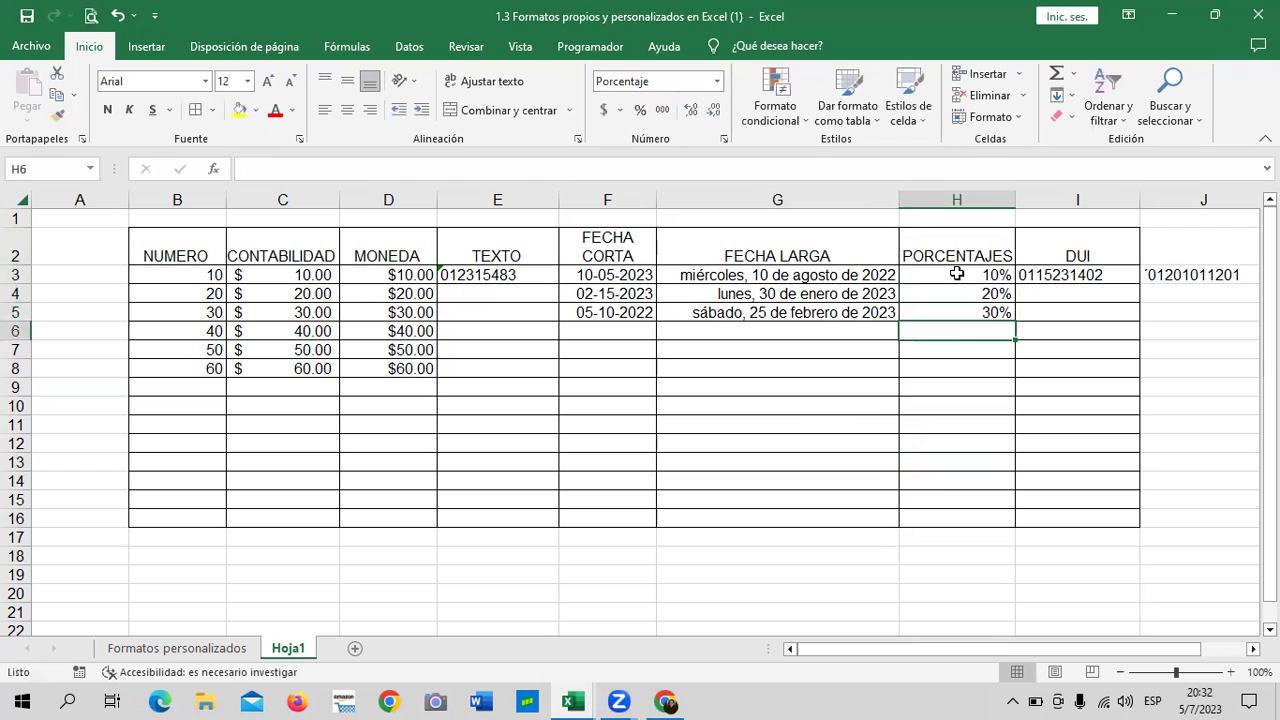
text(40)
key(Return)
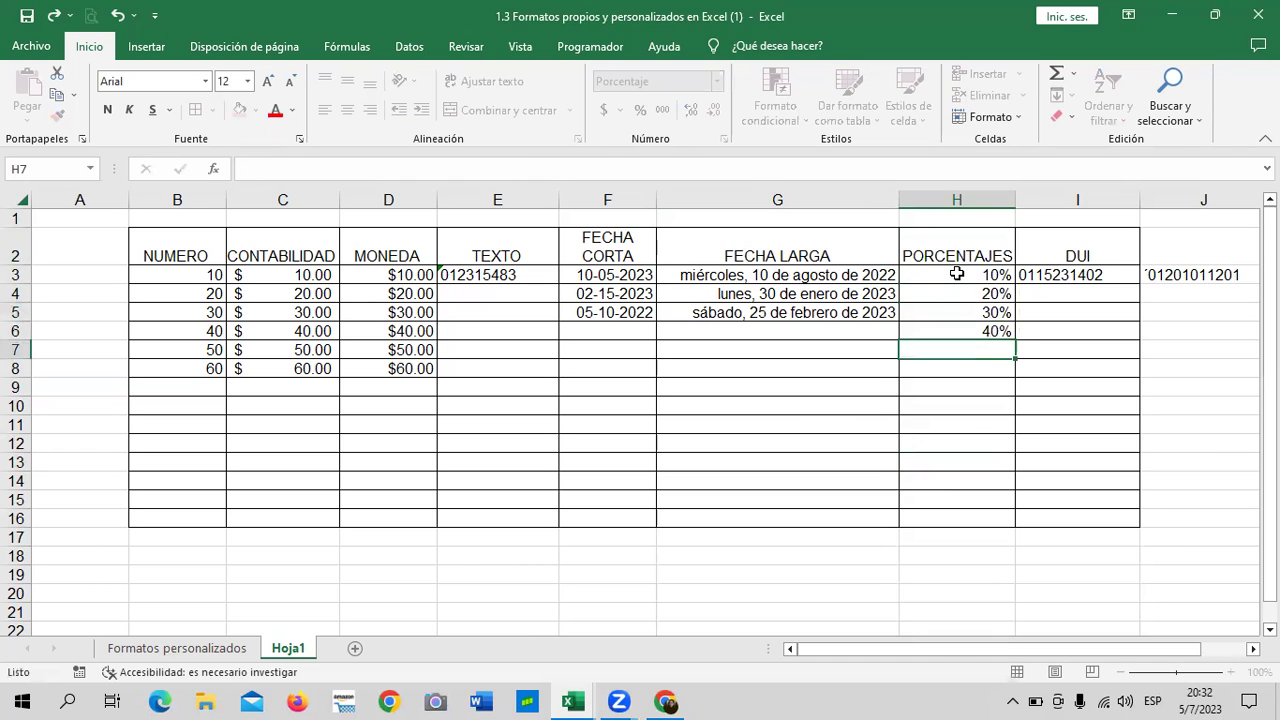
text(50)
key(Return)
text(60)
key(Return)
text(50)
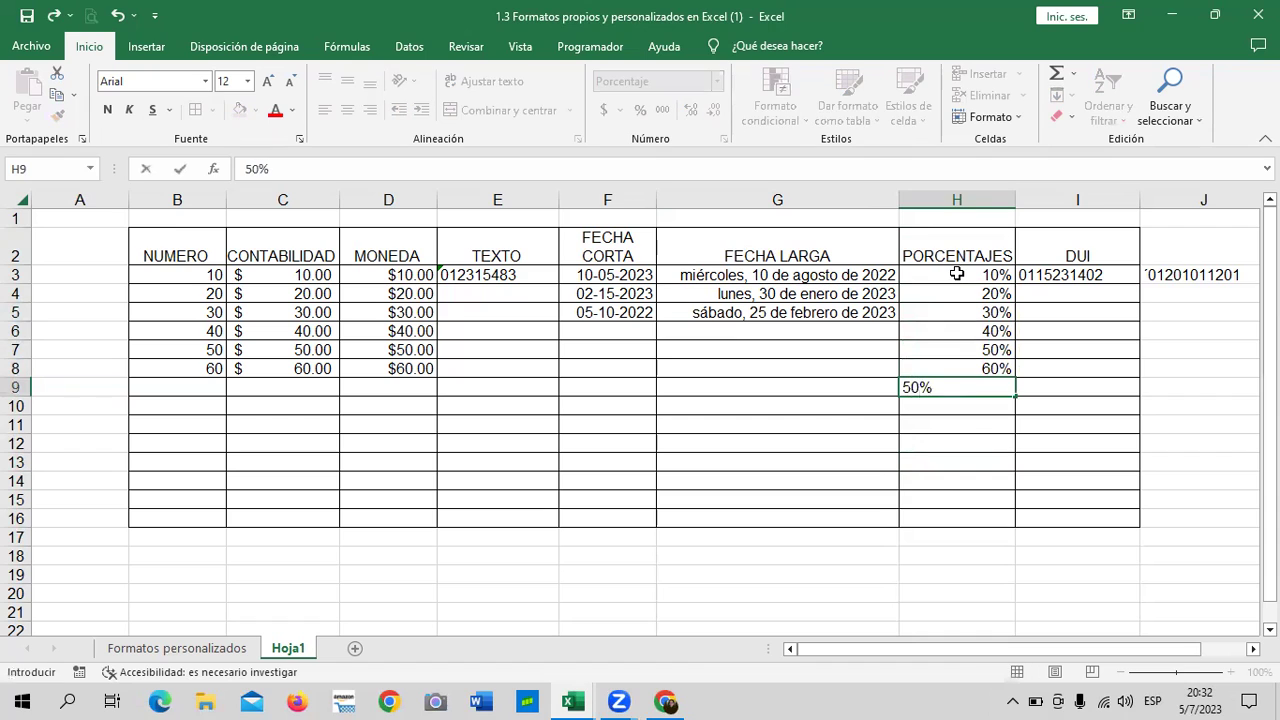
key(Return)
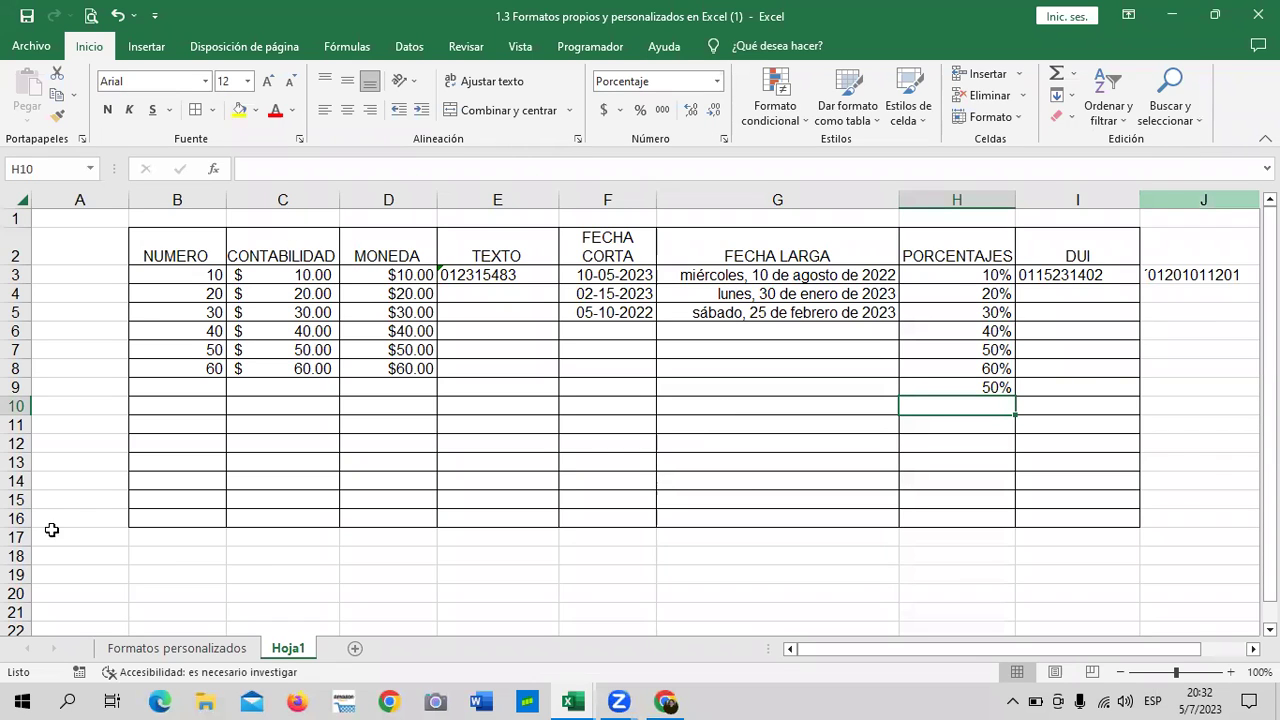
Drag the stray number out of J3 and type the heading NOTAS into J2.
drag(1207, 274, 1198, 266)
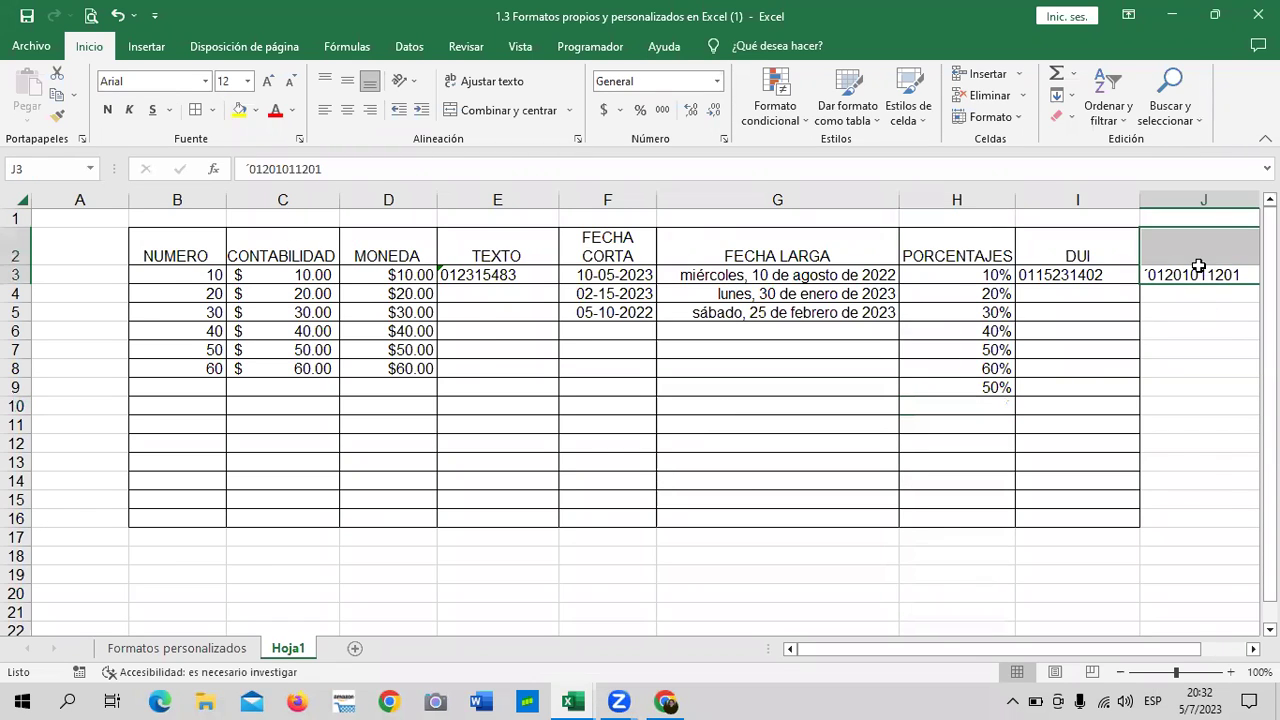
drag(1198, 266, 657, 269)
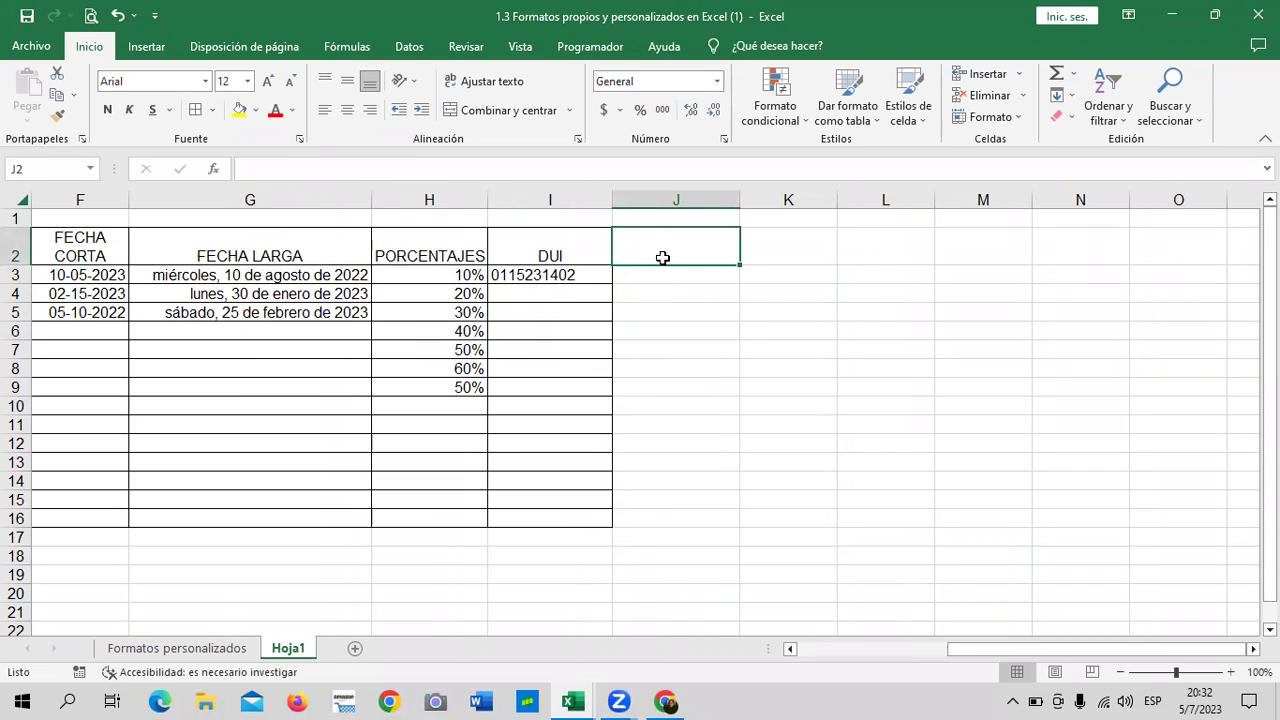
text(NOTAS)
key(Return)
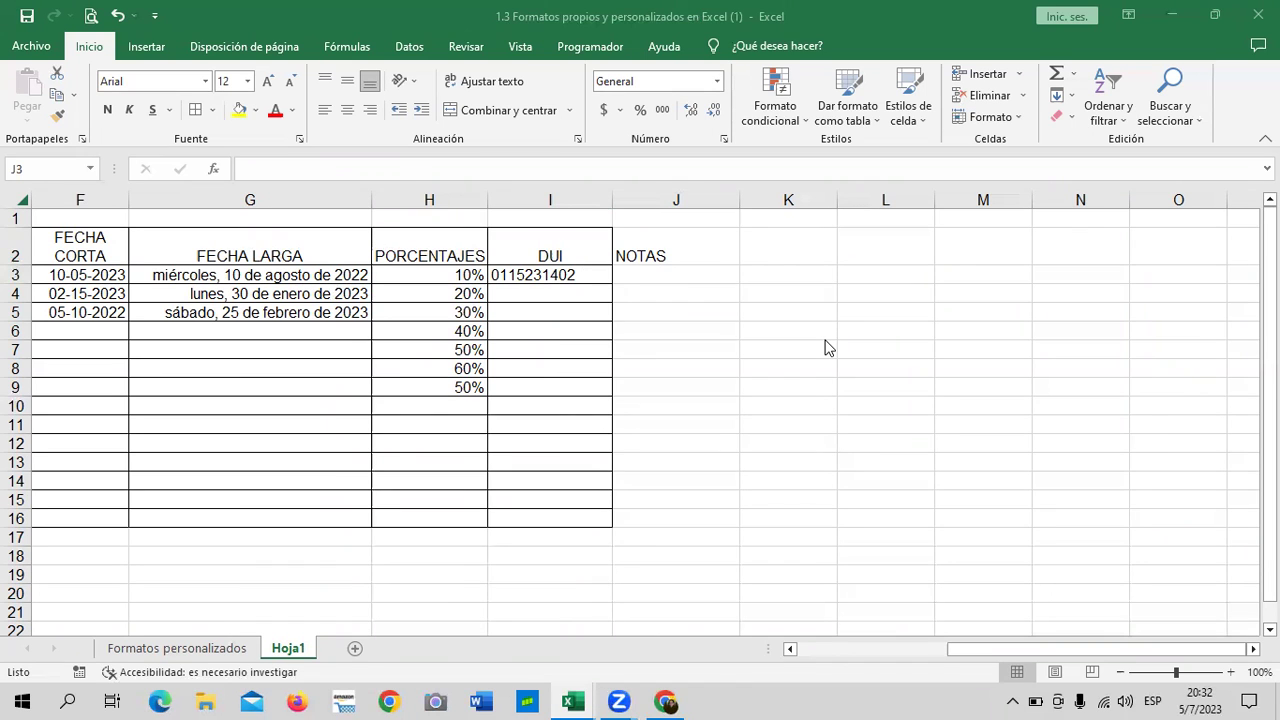
Enter 5/7/23 in G6, shown as miércoles, 05 de julio de 2023.
click(210, 342)
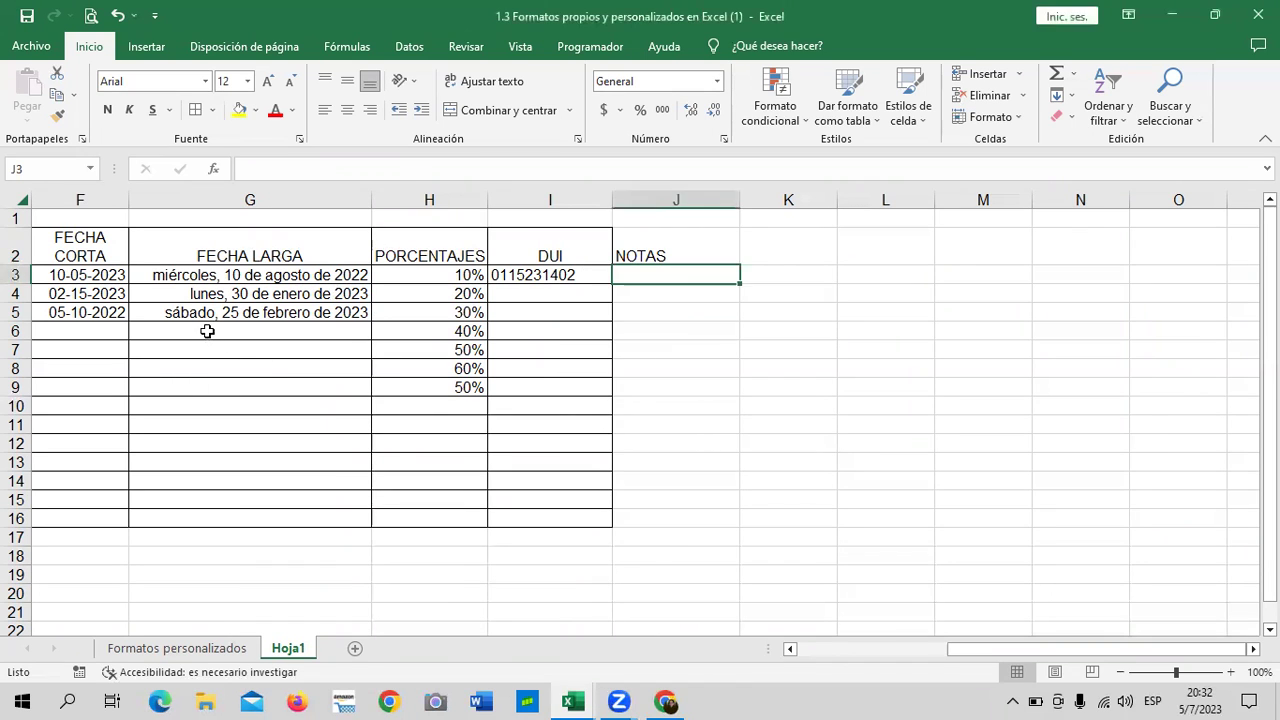
click(204, 338)
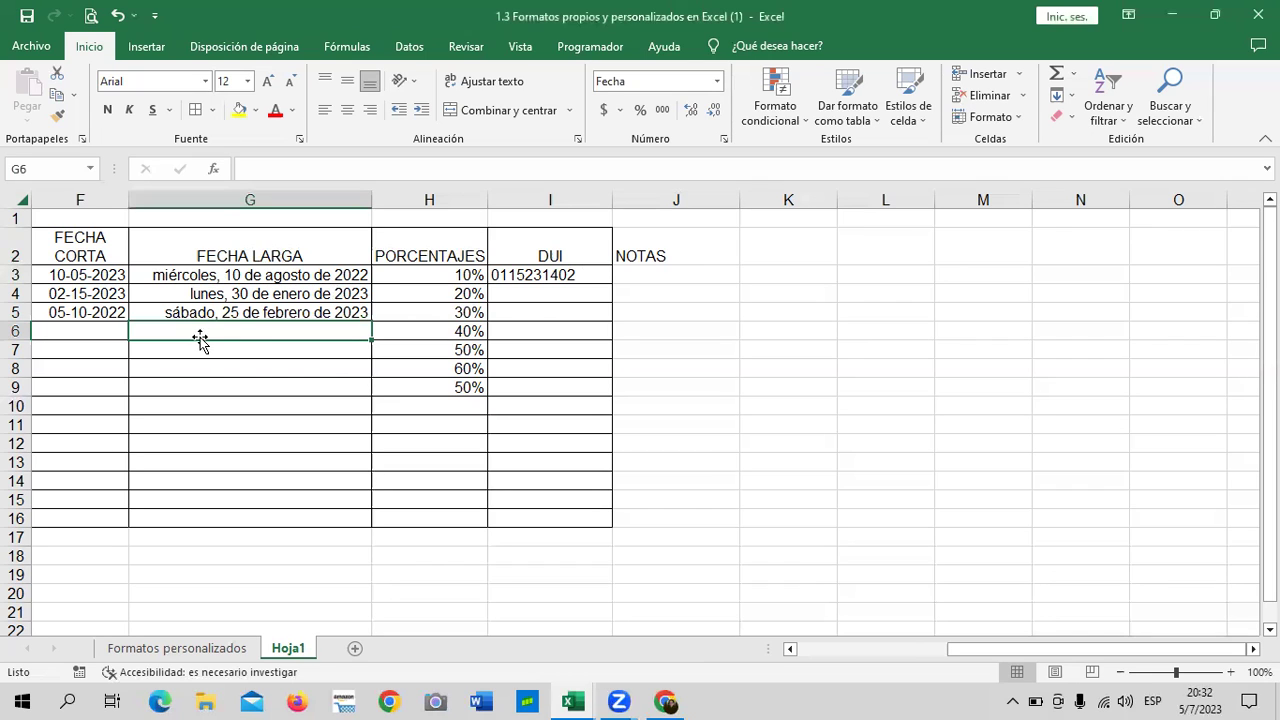
text(5/)
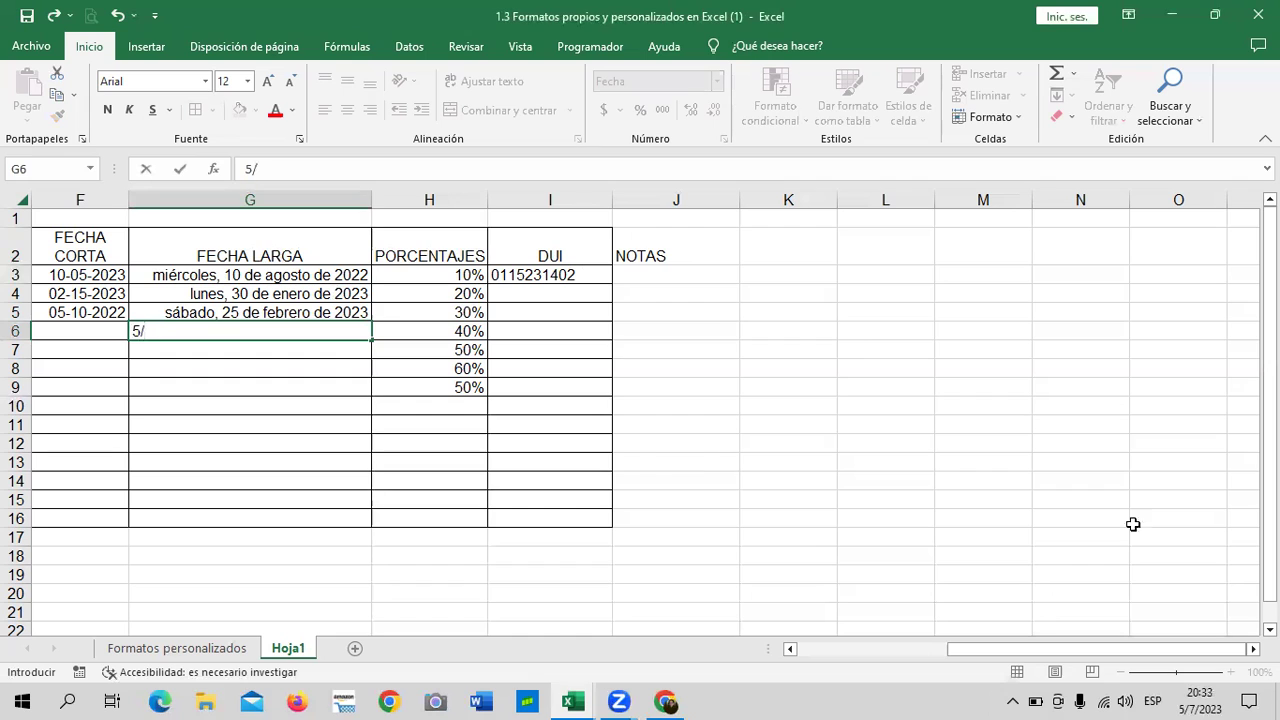
text(7/23)
key(Return)
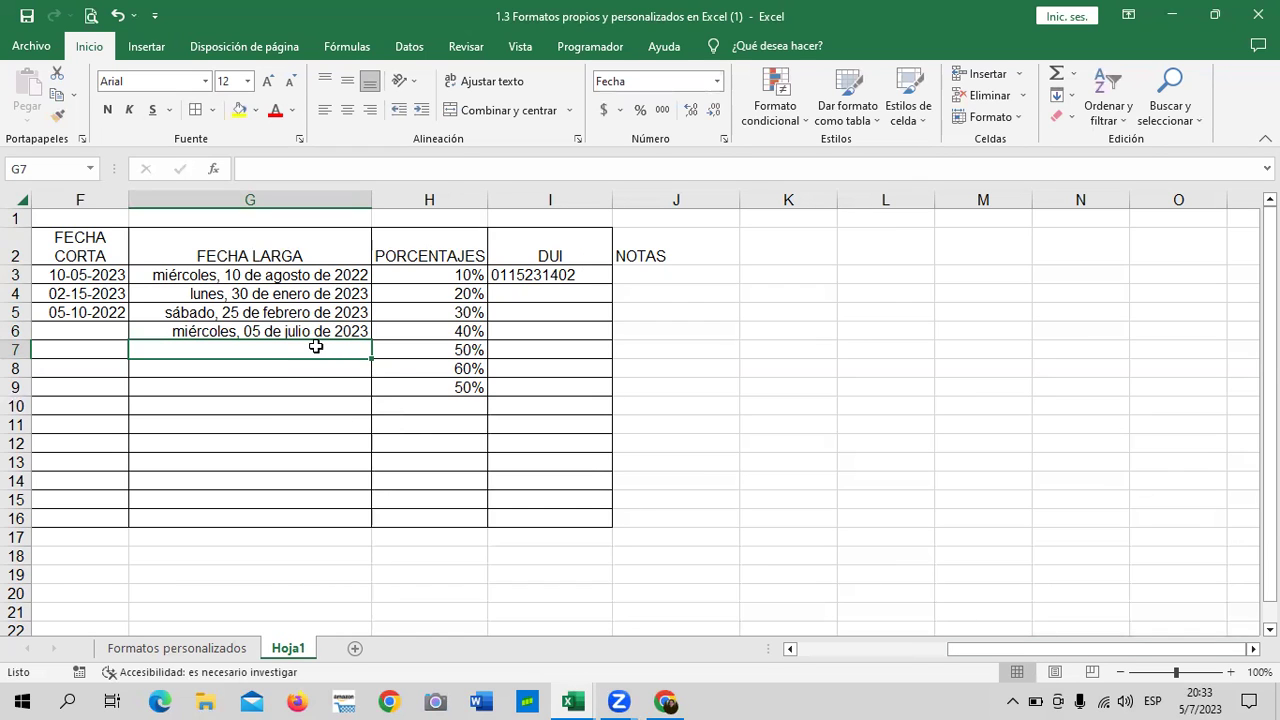
Give G7 the *miércoles, 14 de marzo de 2012 style and enter the July 2023 date.
click(724, 139)
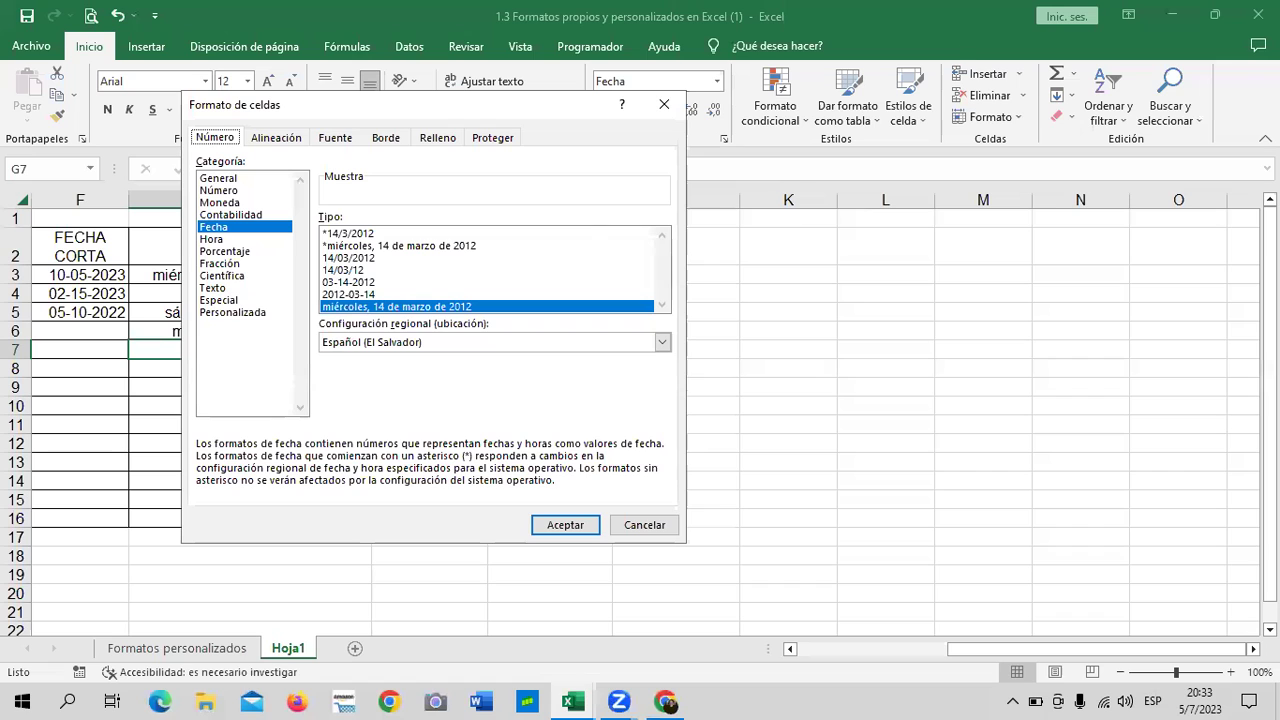
click(390, 246)
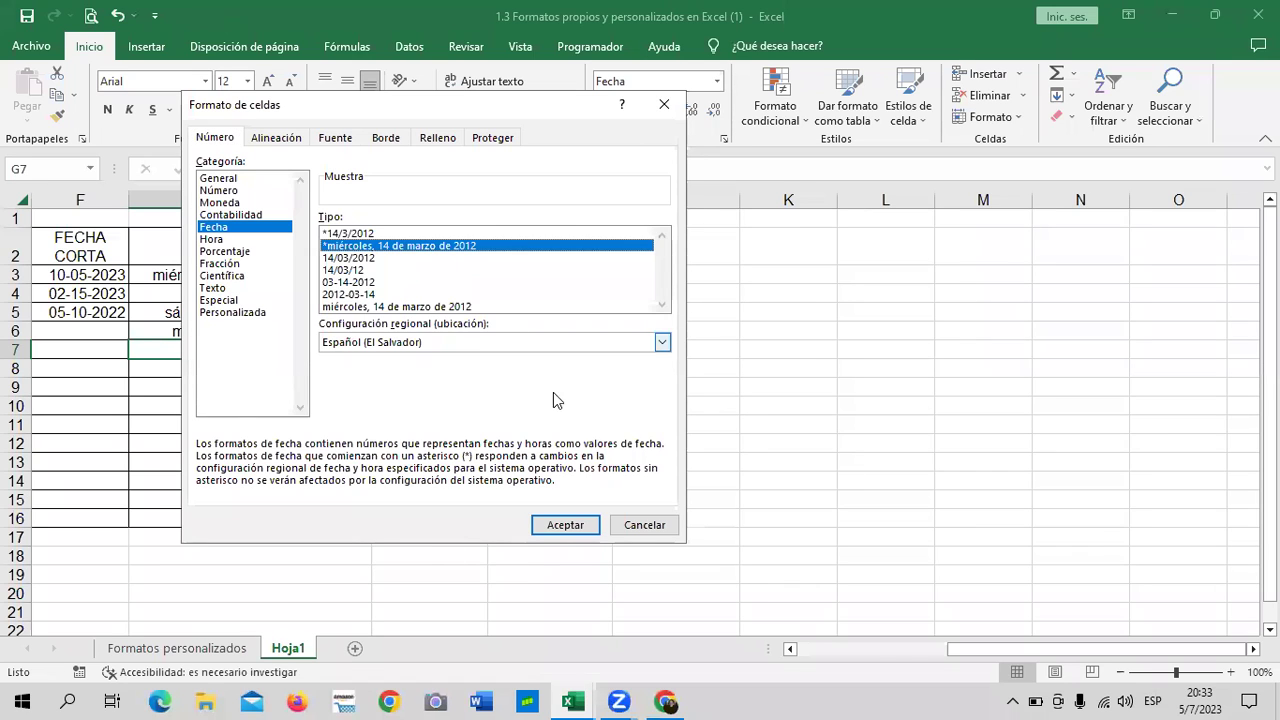
click(552, 527)
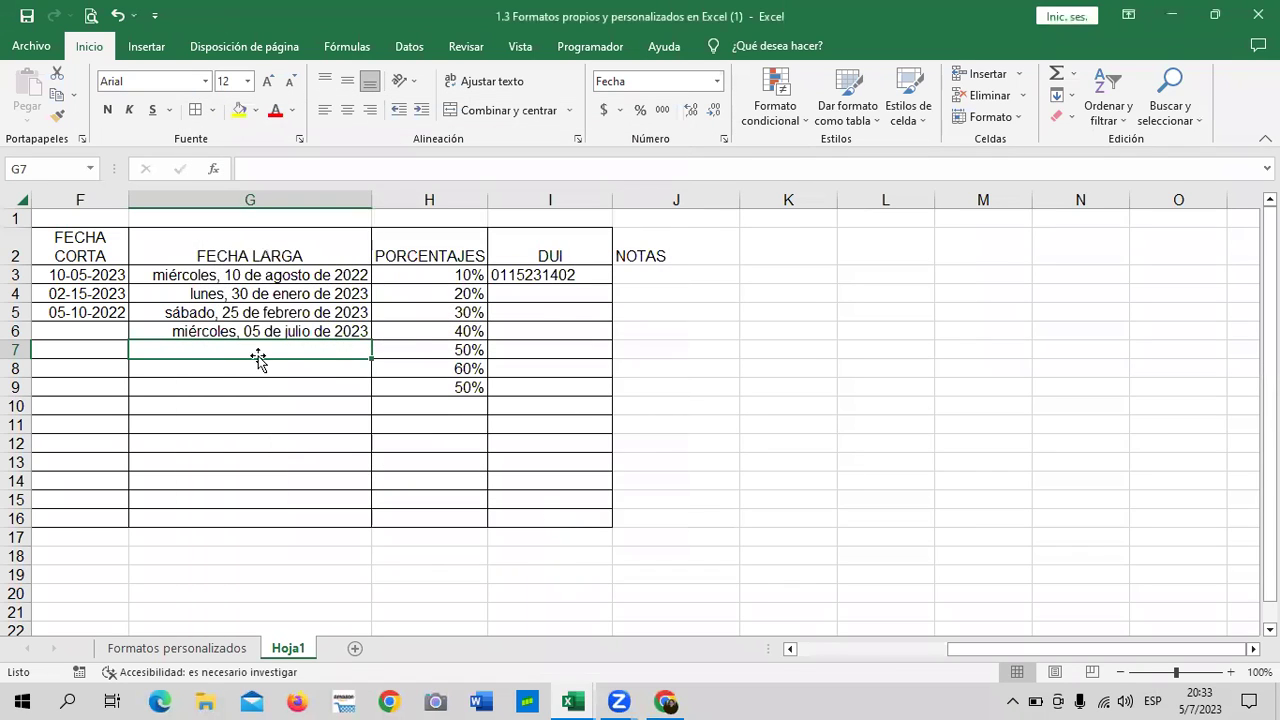
text(5)
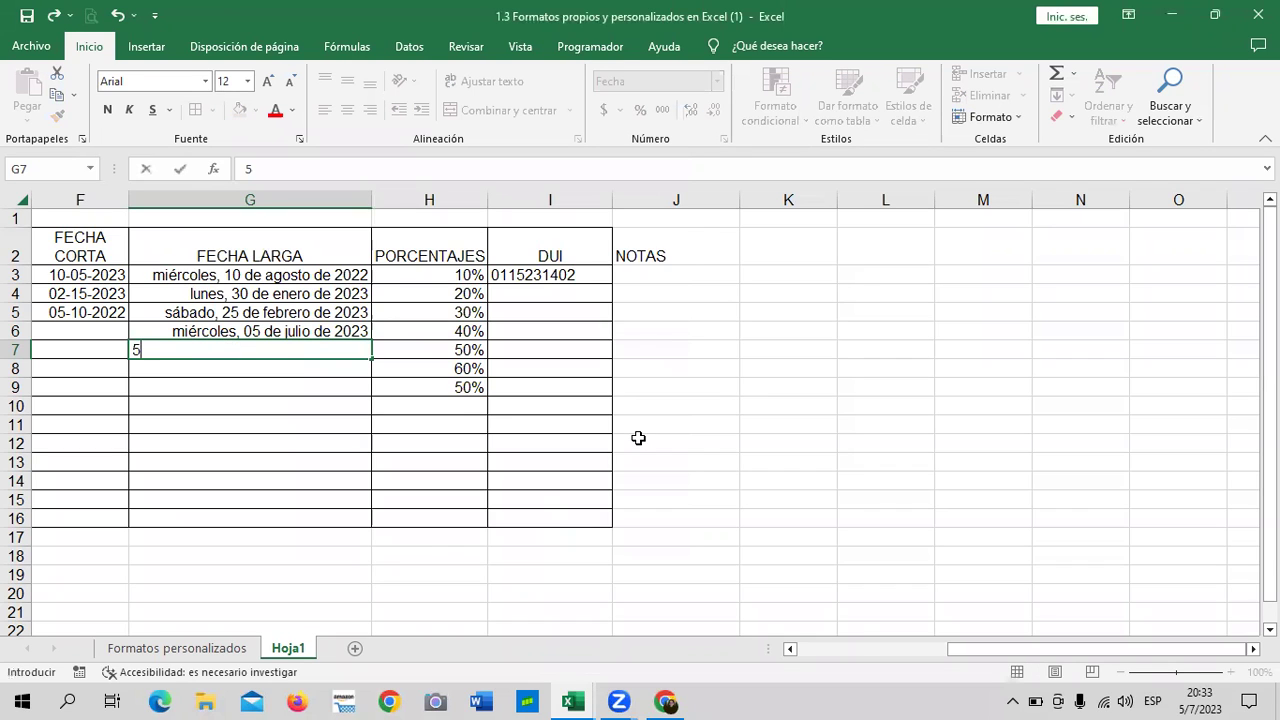
text(/)
text(23)
key(Return)
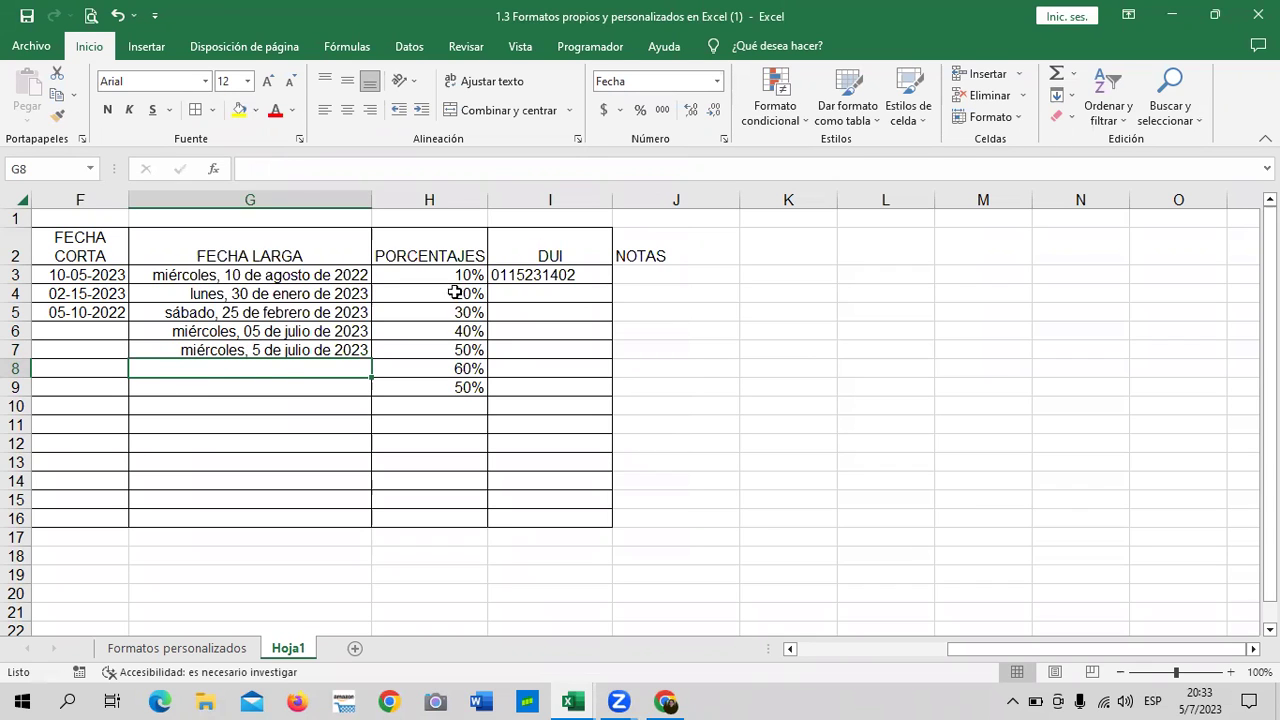
click(723, 139)
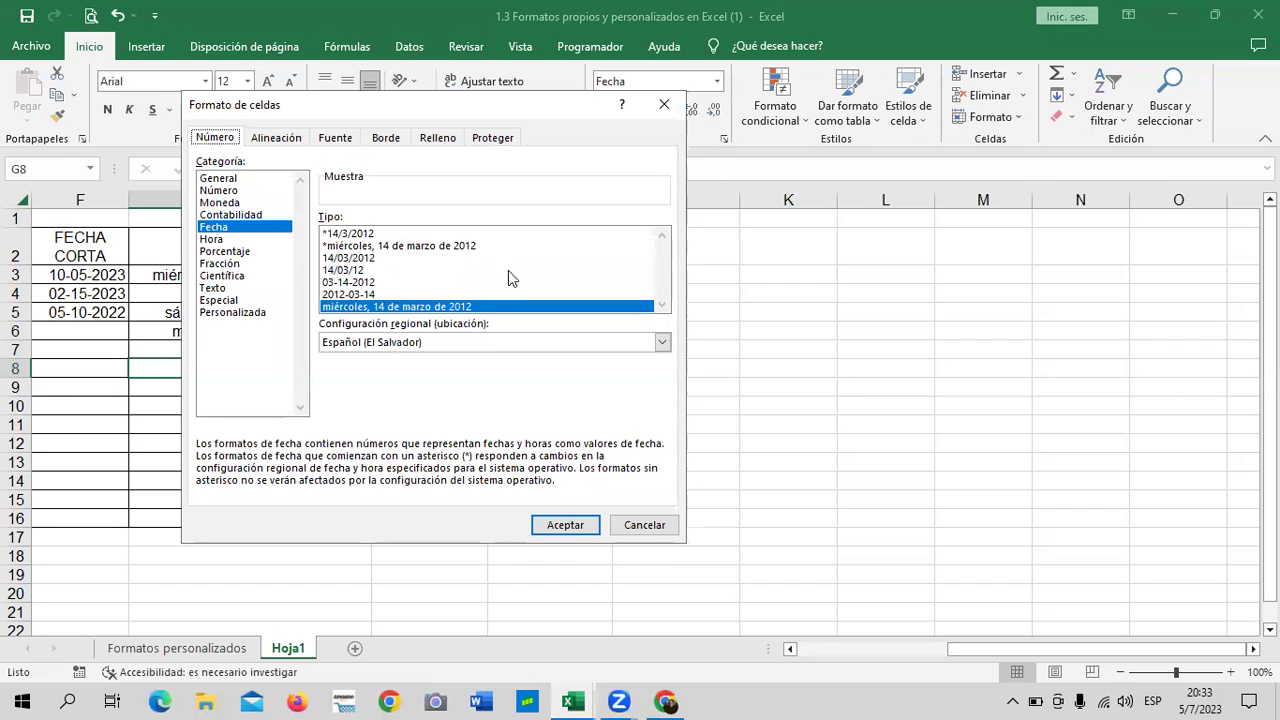
click(640, 524)
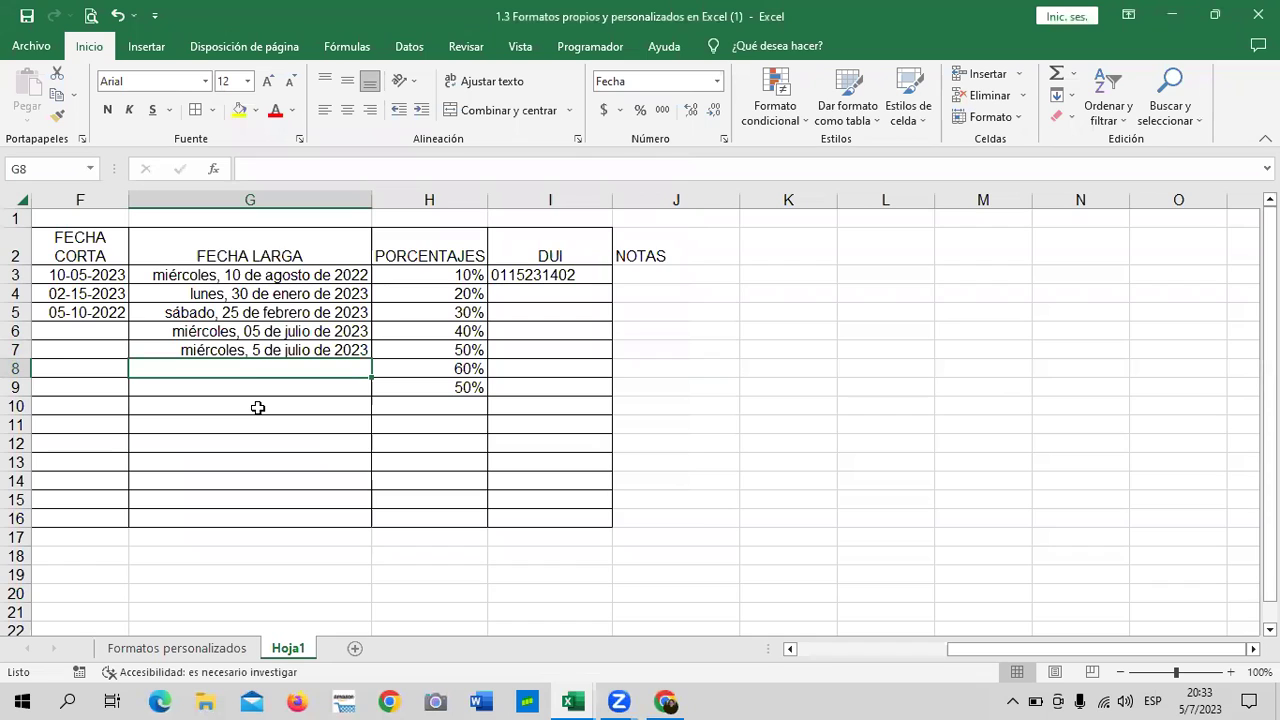
click(288, 350)
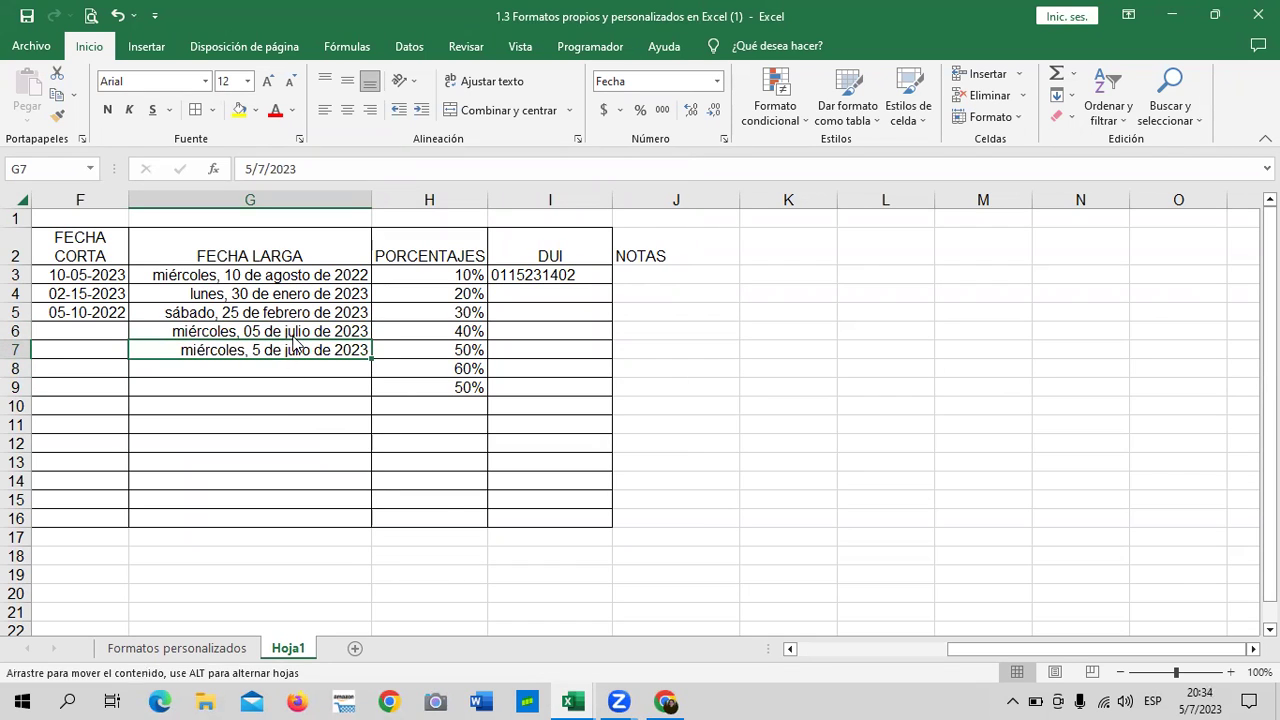
click(296, 330)
click(293, 353)
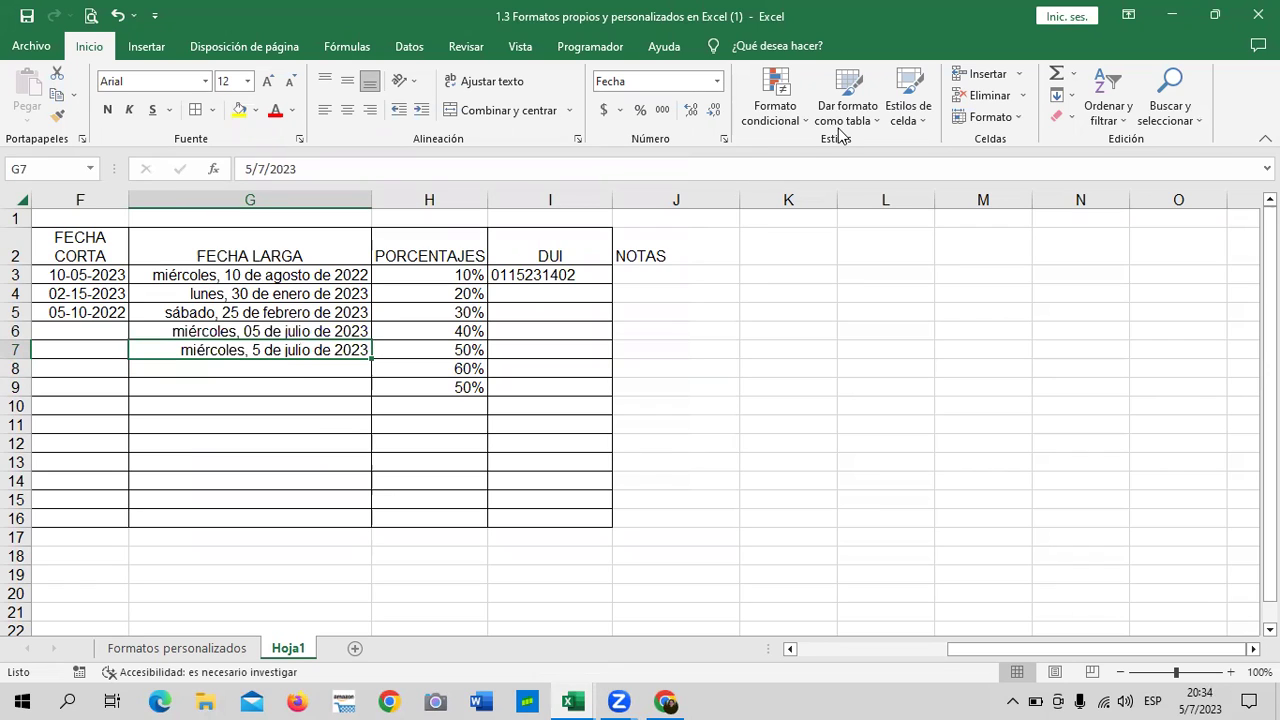
click(723, 140)
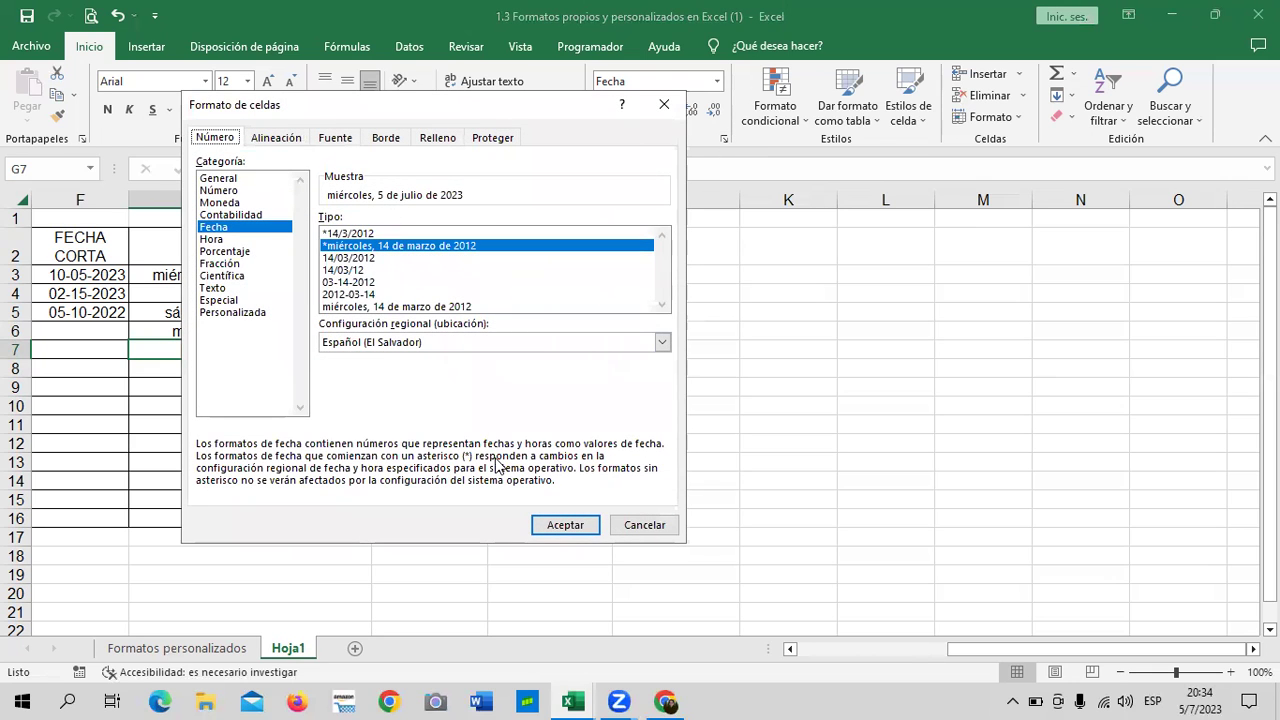
click(641, 530)
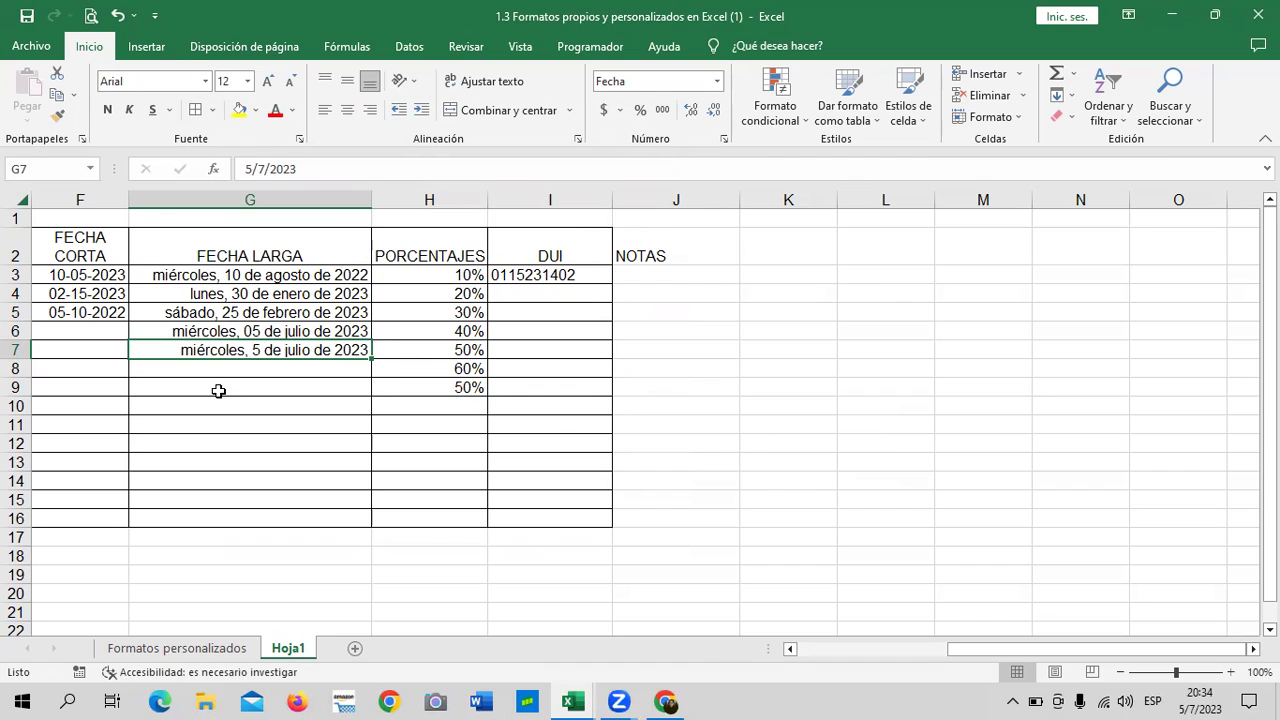
Enter the grades 9, 10, 7, 8, 9, 10, 7, 8 down J3:J10 under NOTAS.
click(795, 351)
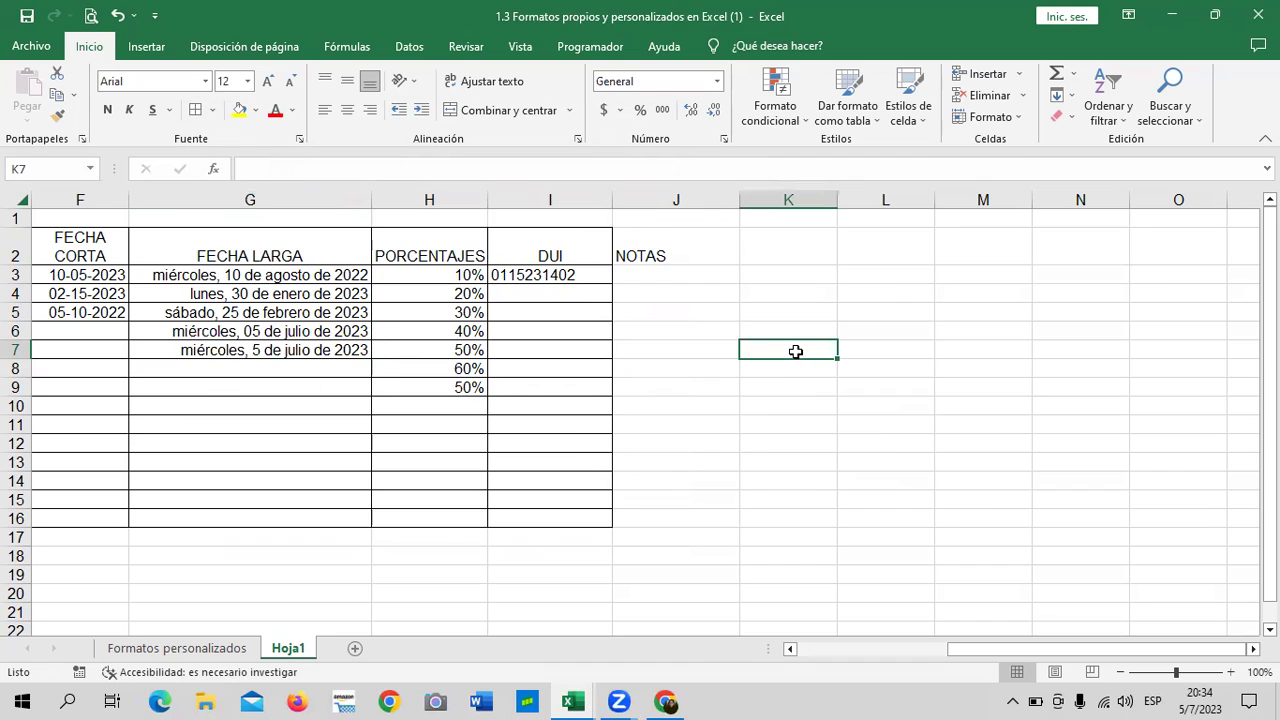
click(717, 243)
click(758, 440)
click(698, 239)
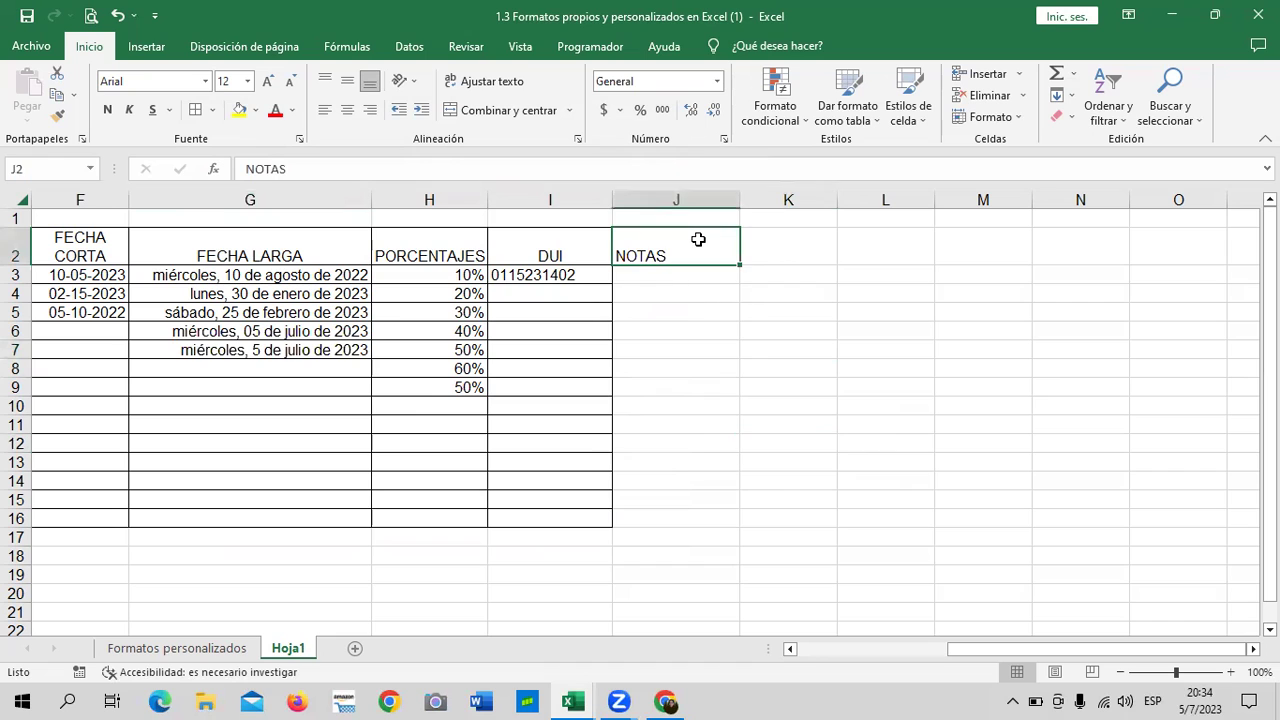
click(800, 430)
click(697, 274)
text(9)
key(Return)
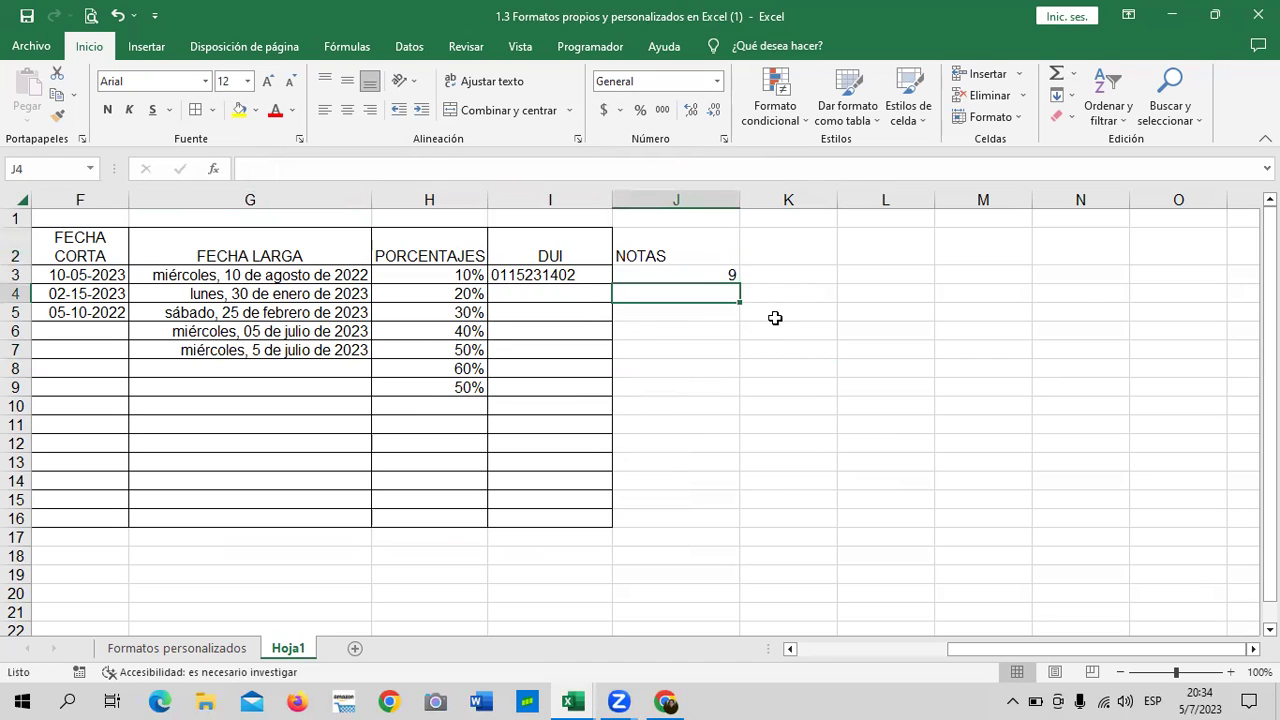
text(10)
key(Return)
text(7)
key(Return)
text(8)
key(Return)
text(9)
key(Return)
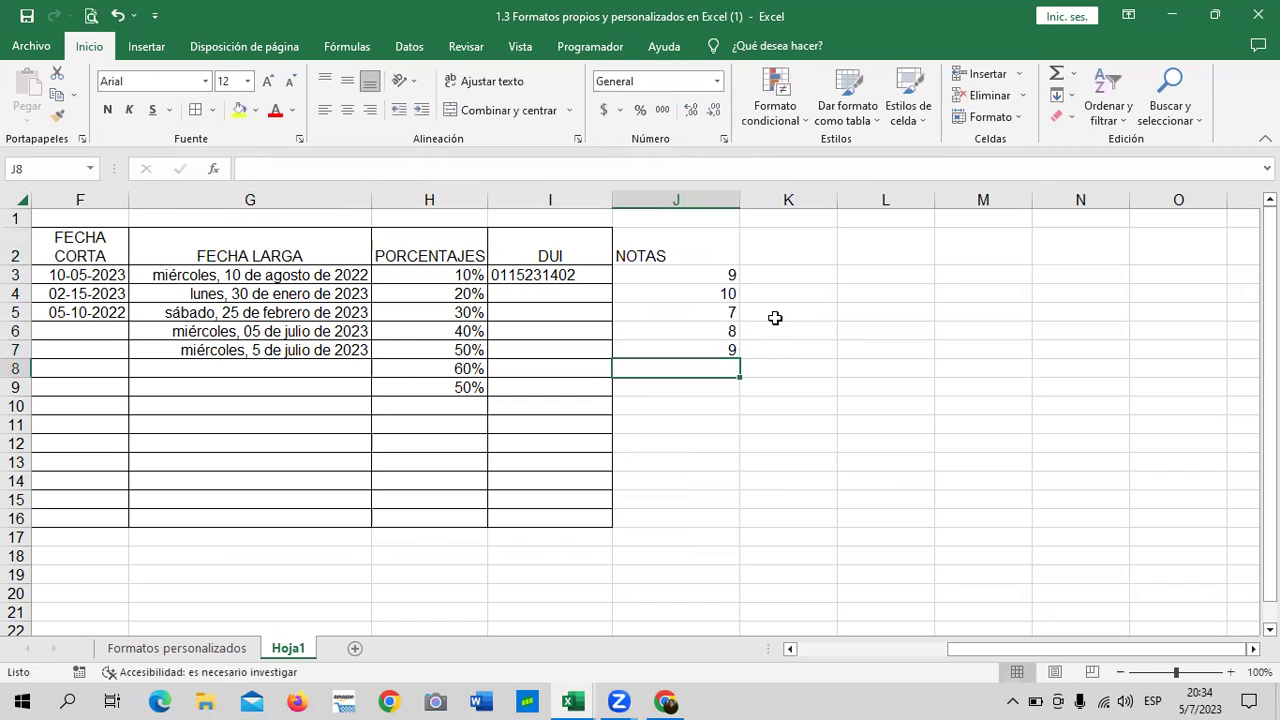
text(10)
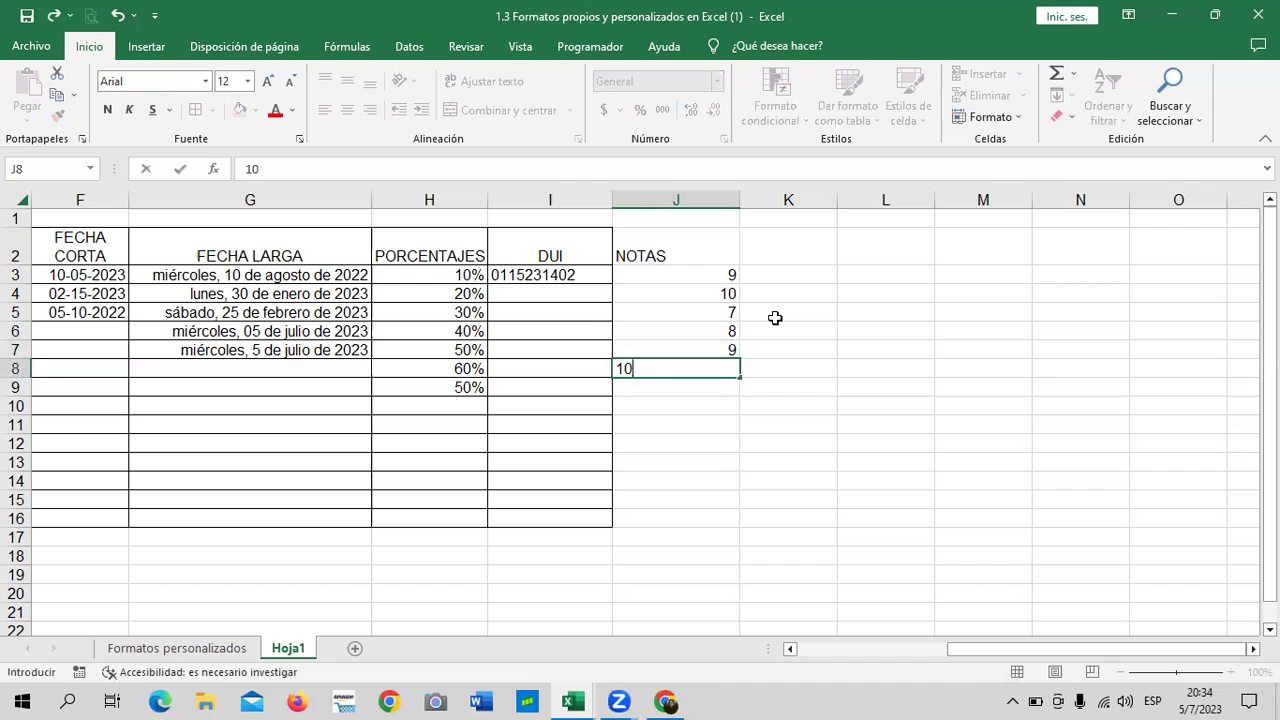
key(Return)
text(7)
key(Return)
text(8)
key(Return)
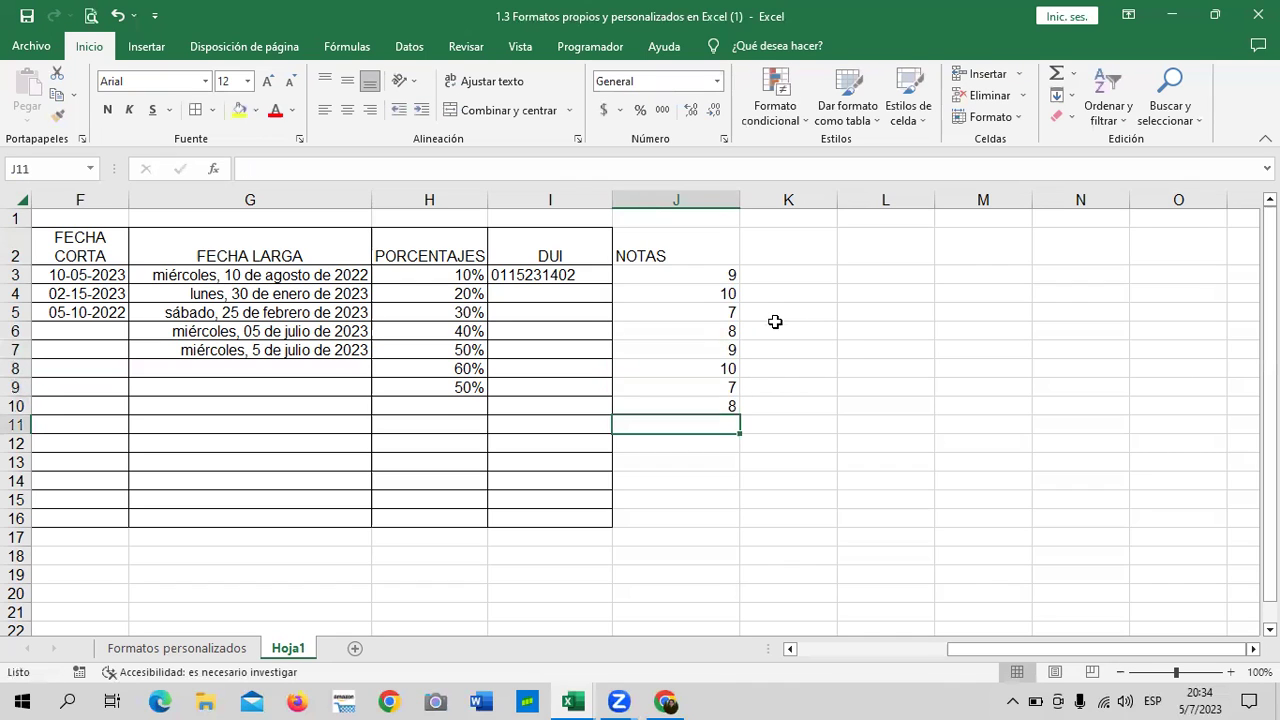
click(845, 350)
Narrow column J to fit the grades and extend the J2 heading to NOTAS FINALES.
drag(740, 194, 673, 186)
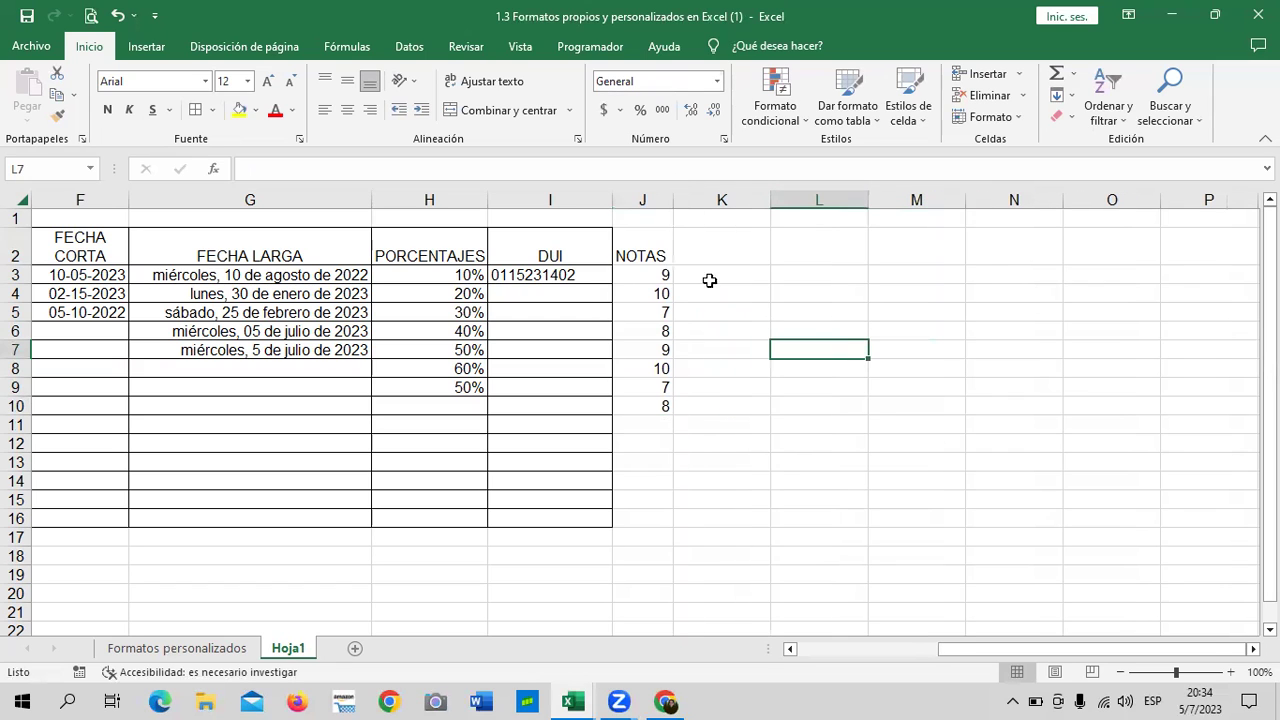
click(711, 503)
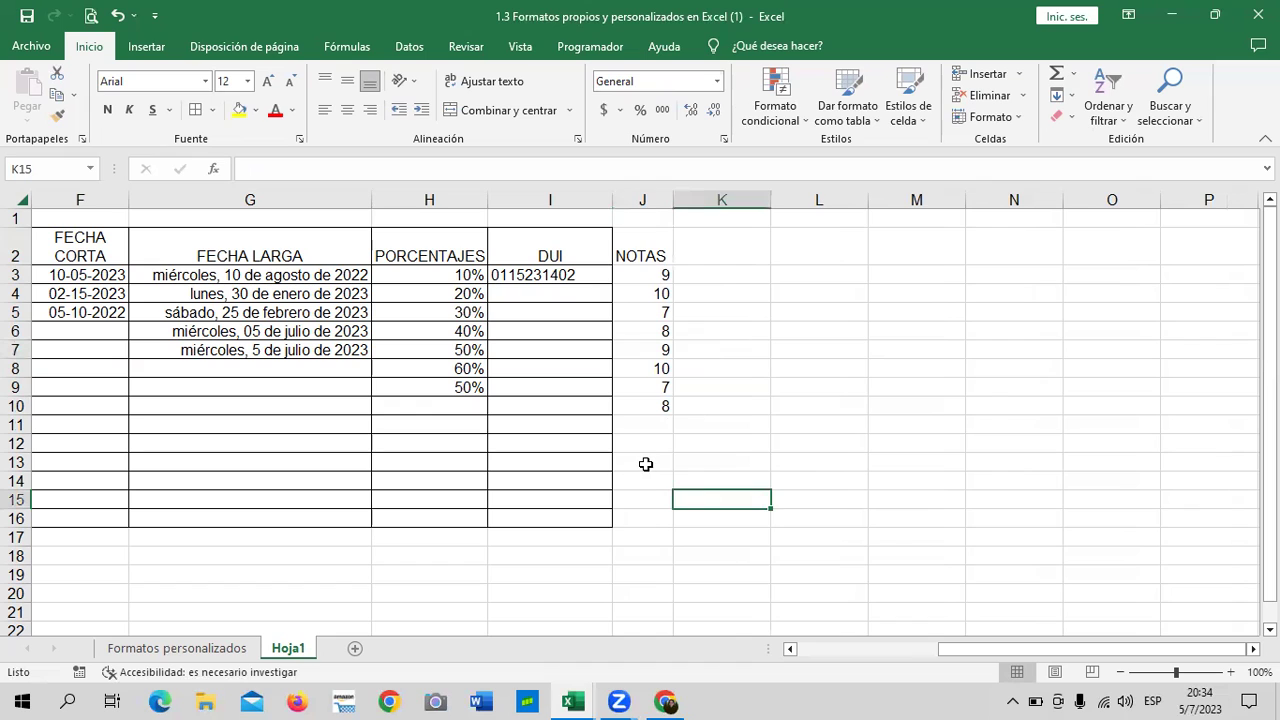
click(640, 250)
click(453, 168)
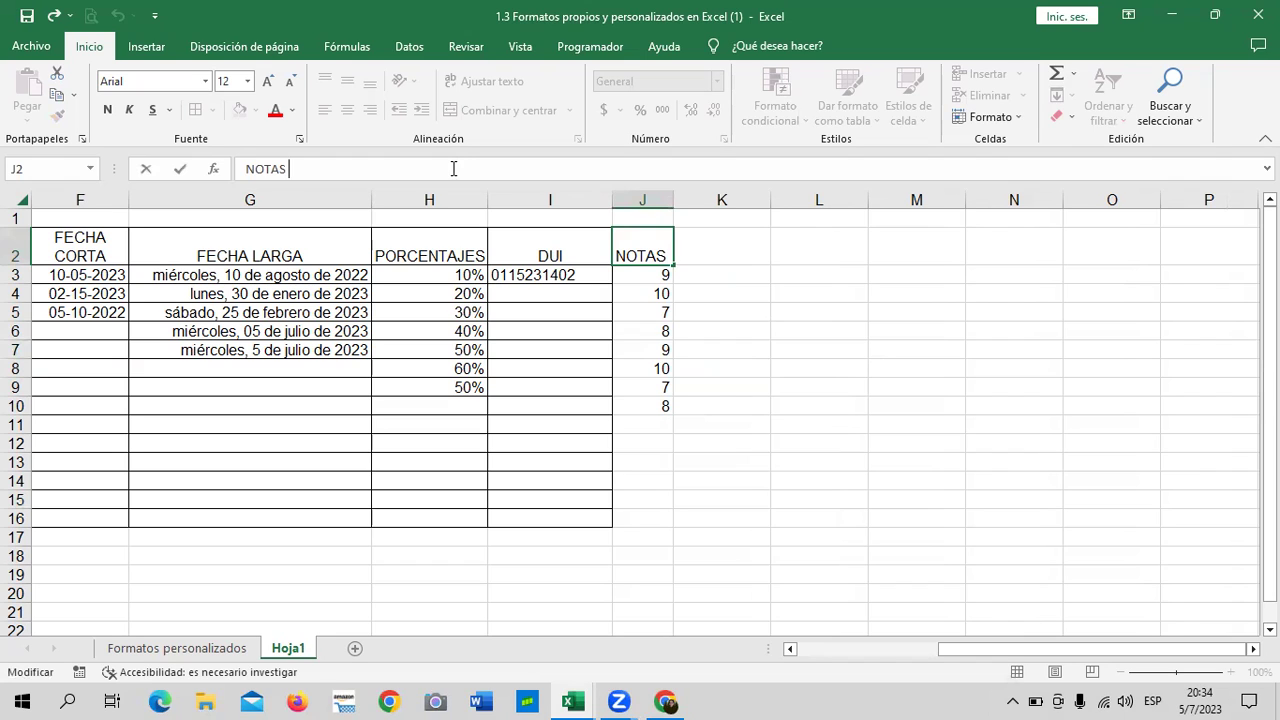
text(FINALES)
key(Return)
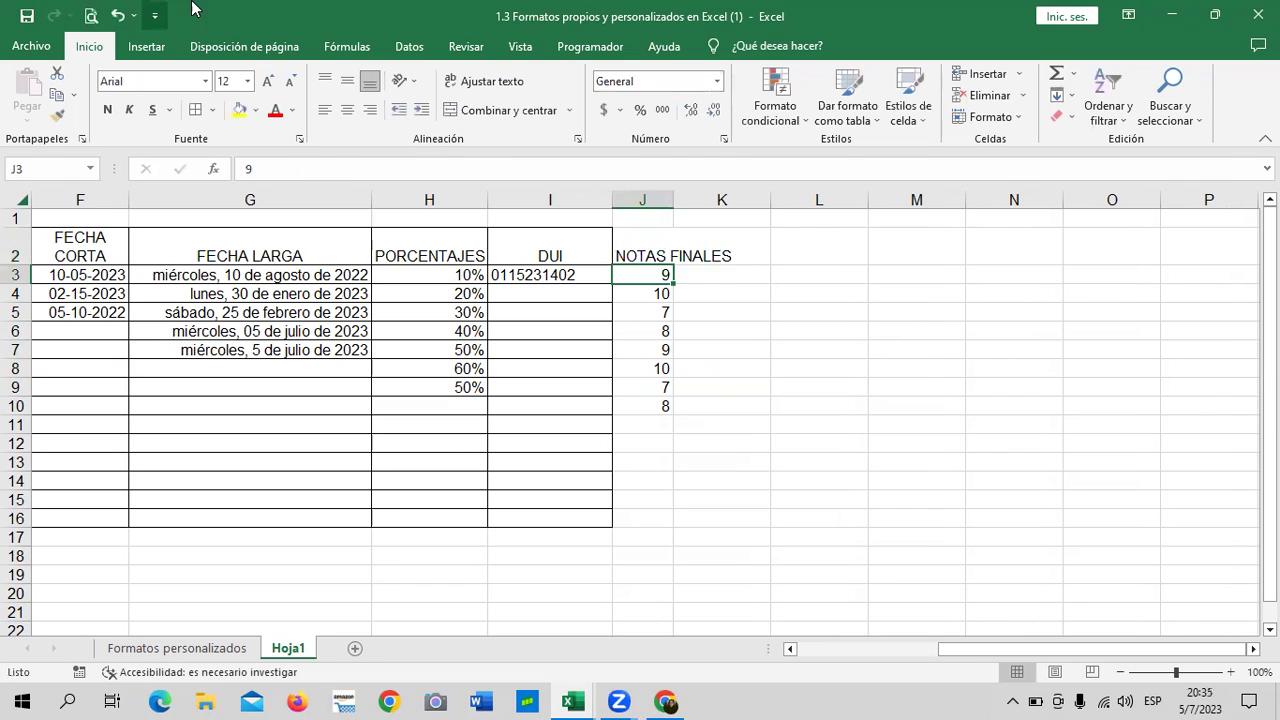
click(905, 362)
click(655, 255)
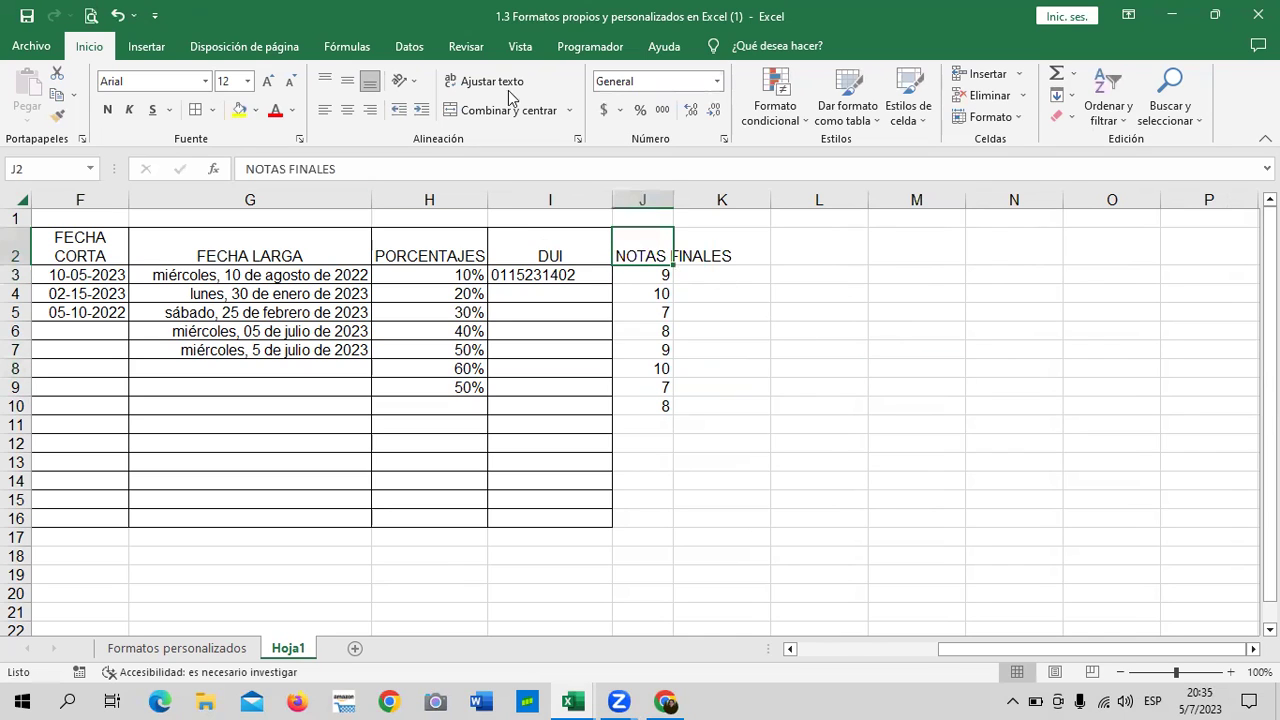
click(409, 84)
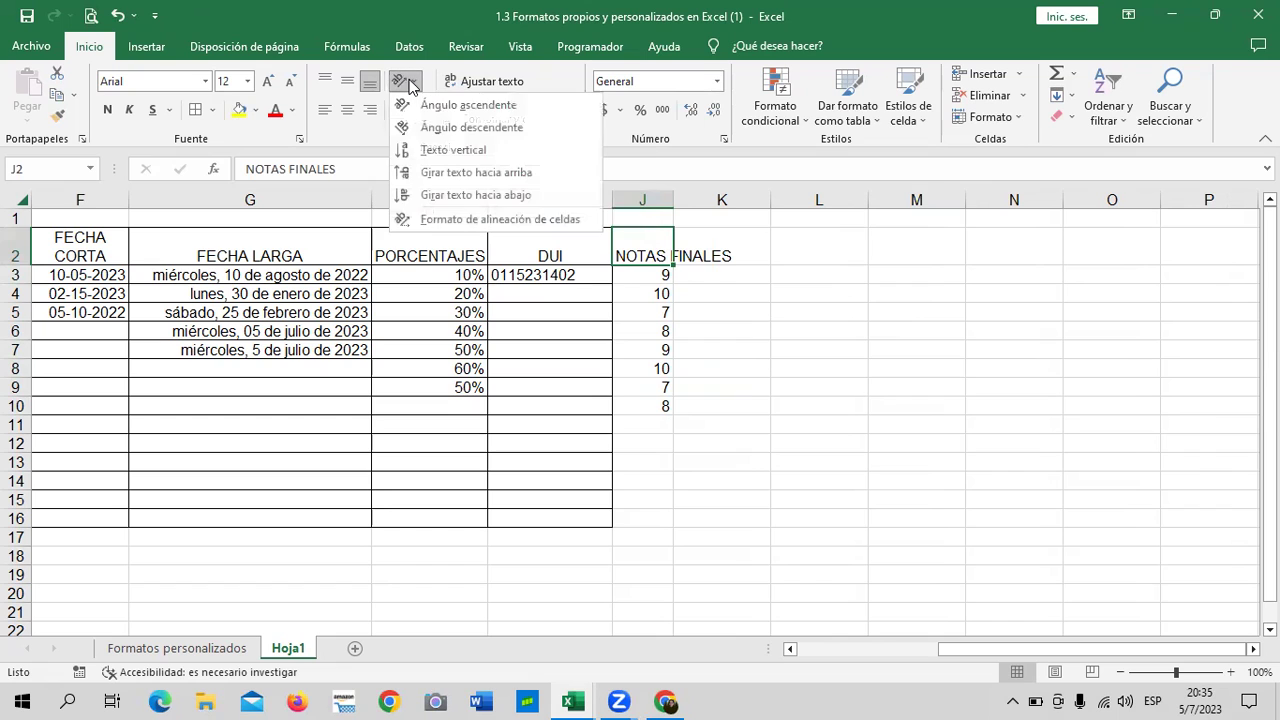
Angle the NOTAS FINALES header in J2 upward.
click(421, 108)
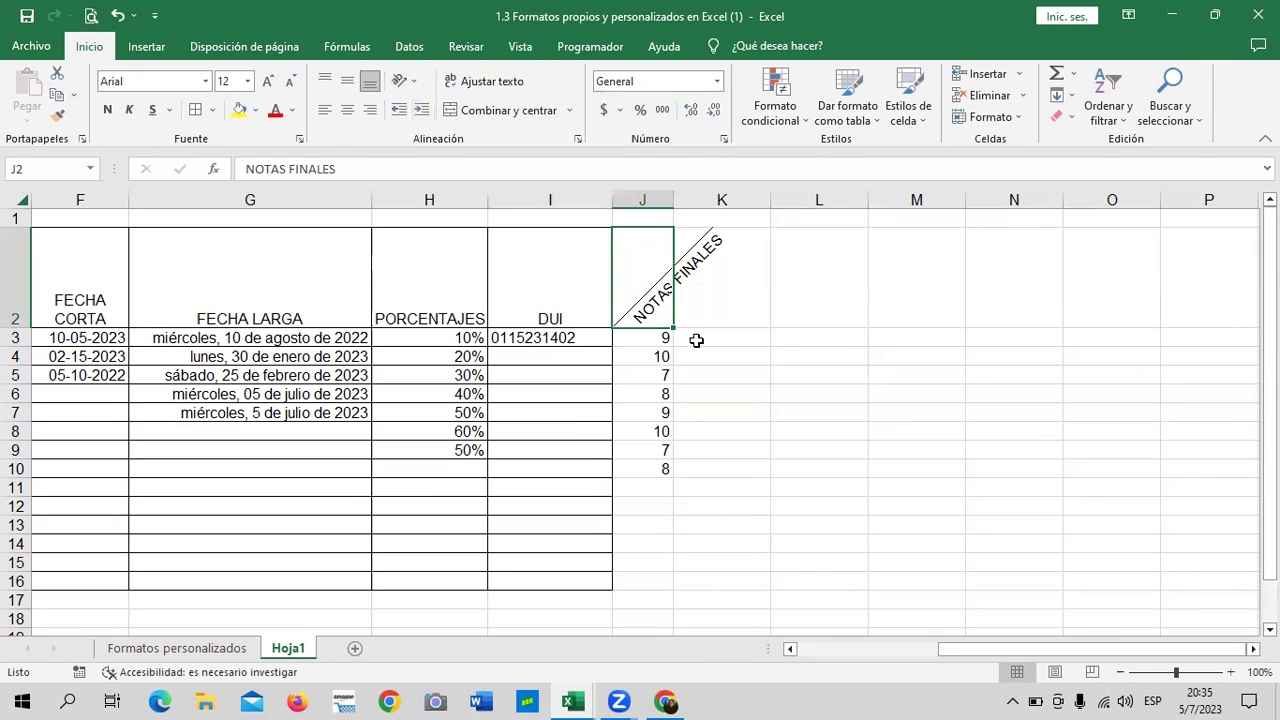
click(708, 306)
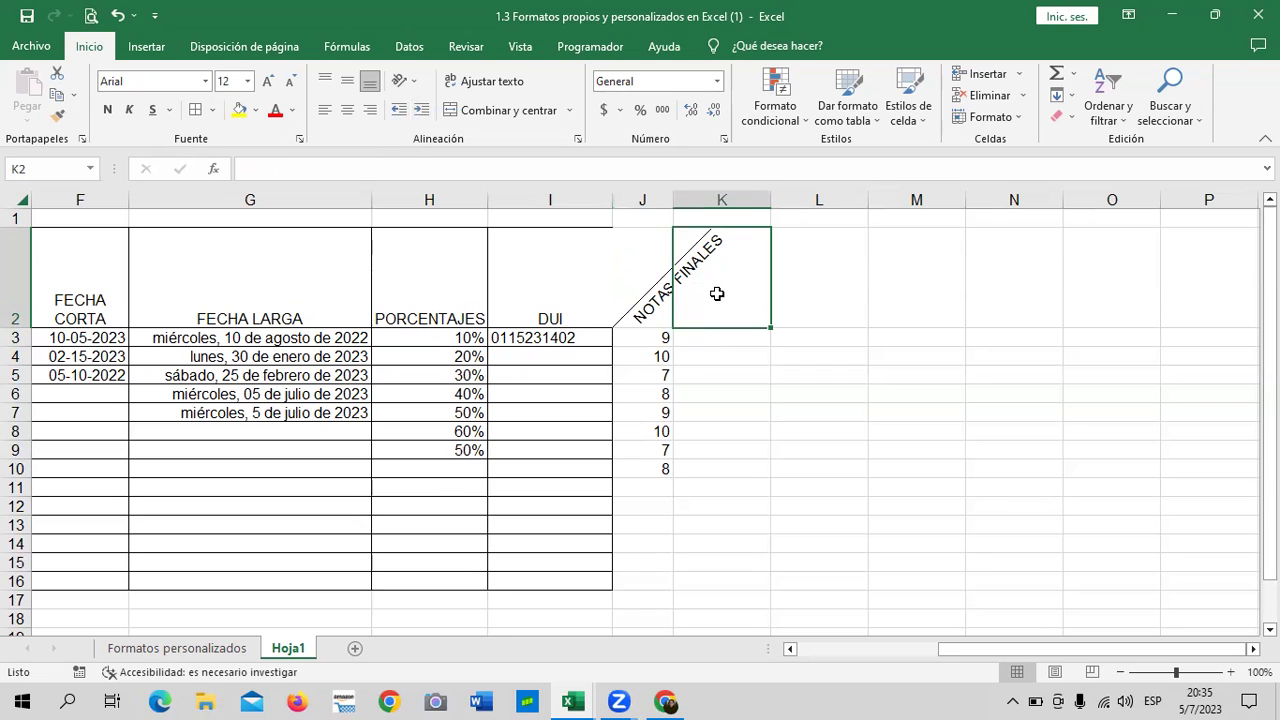
click(772, 424)
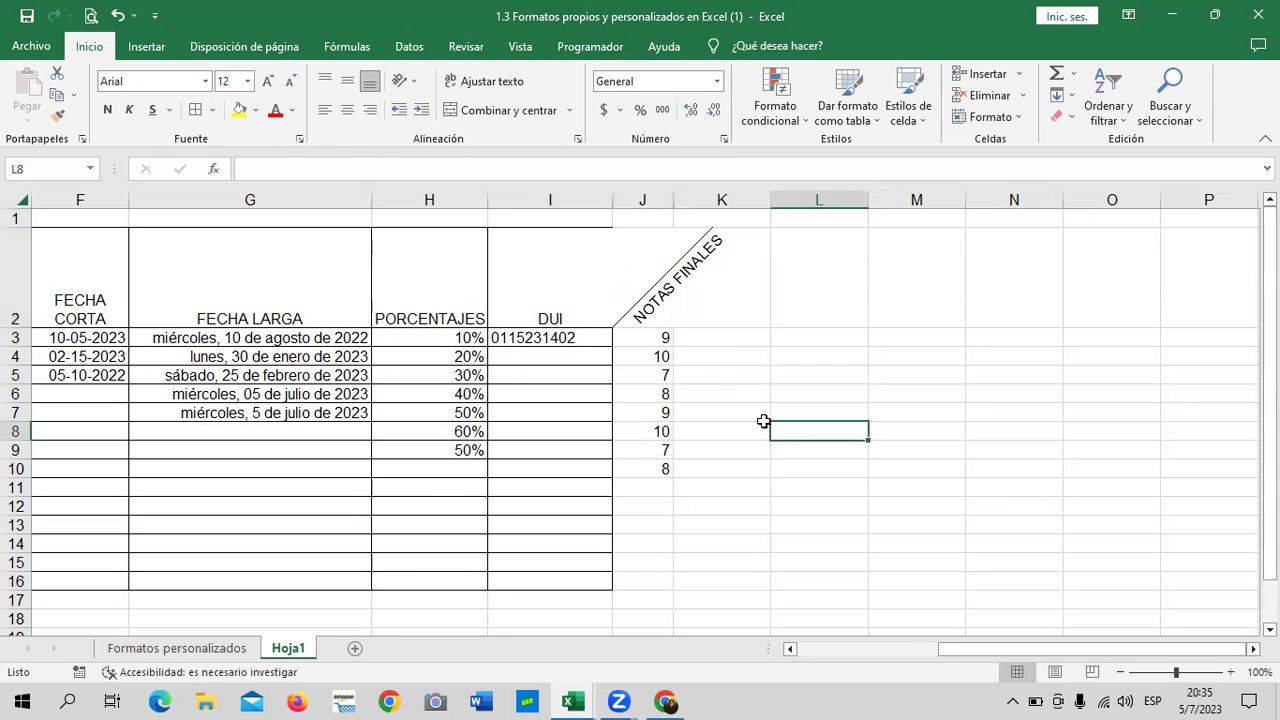
click(692, 286)
click(640, 261)
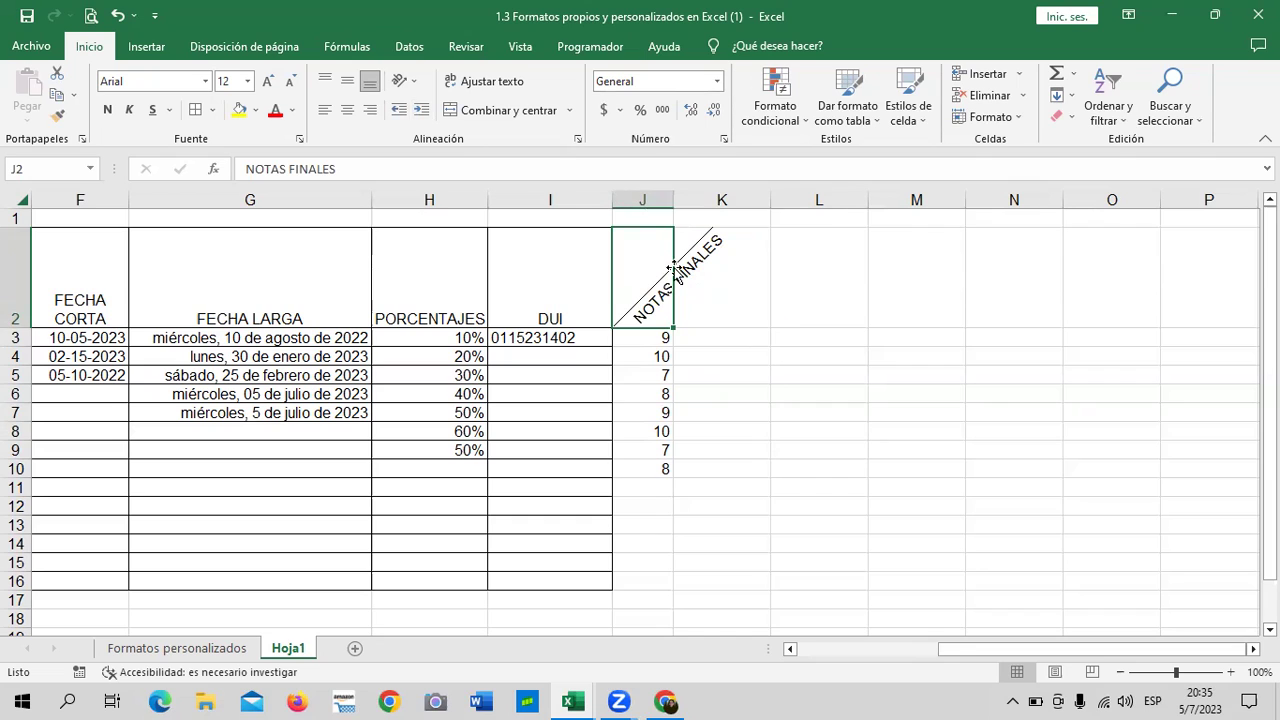
Add a PROMEDIOS header in K2 with the same ascending angle.
click(737, 283)
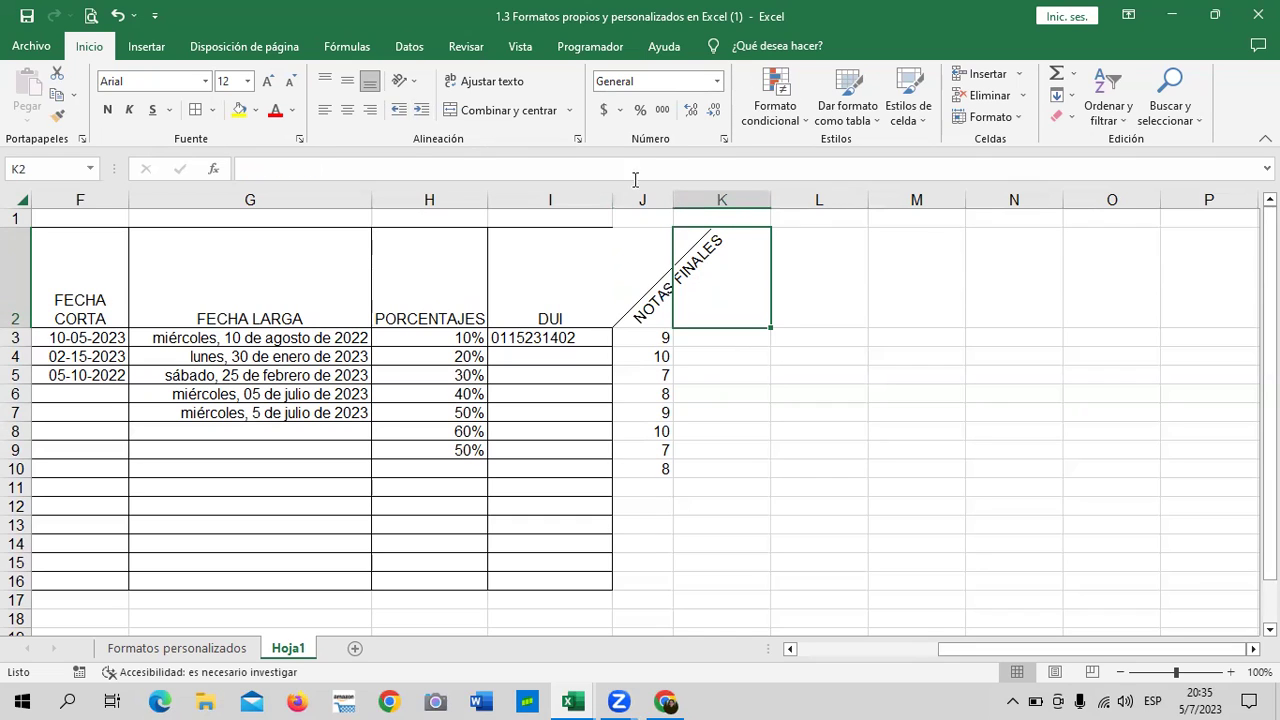
click(400, 88)
click(410, 103)
text(PROMEDIOS)
key(Return)
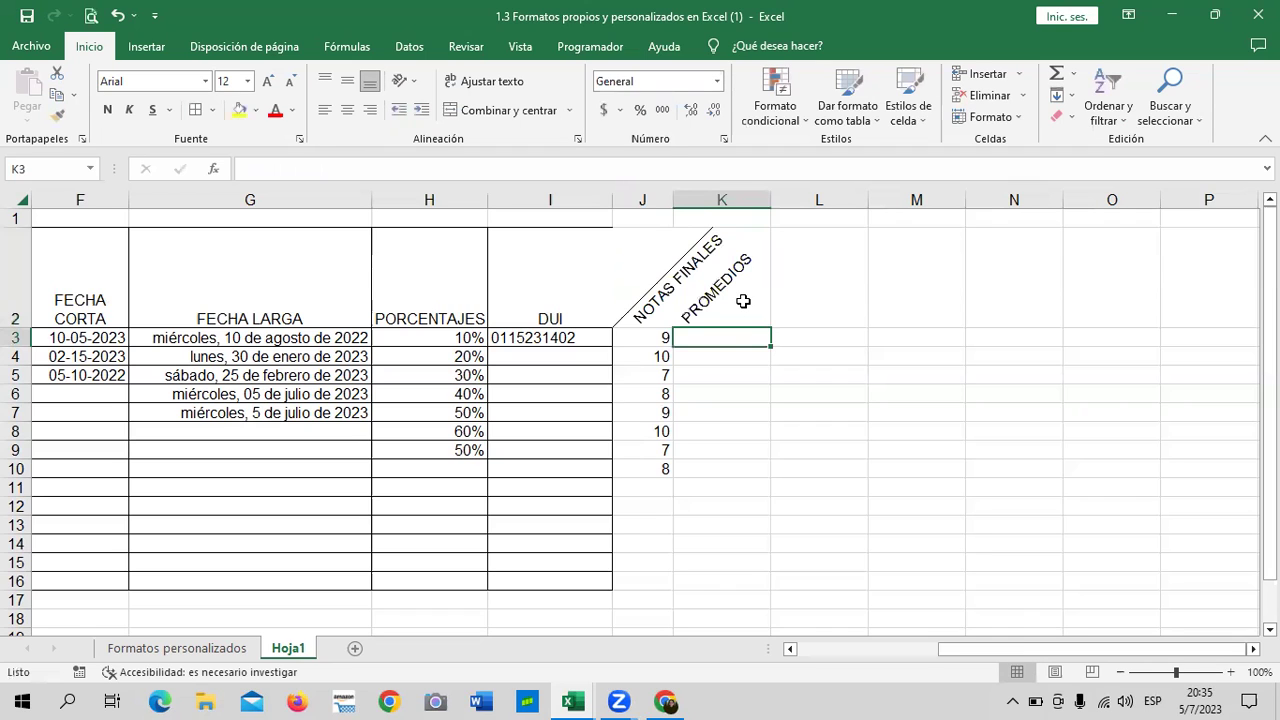
Apply diagonal borders to header cells J2:M2.
drag(642, 247, 906, 267)
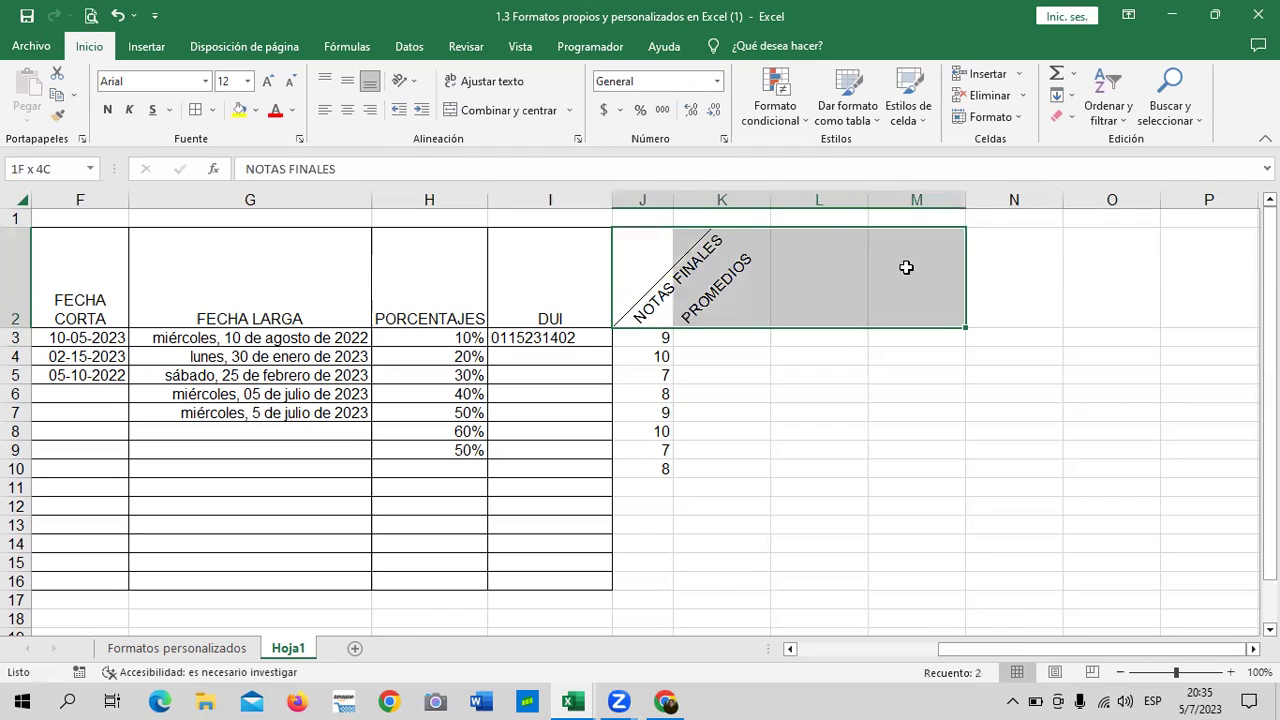
click(196, 110)
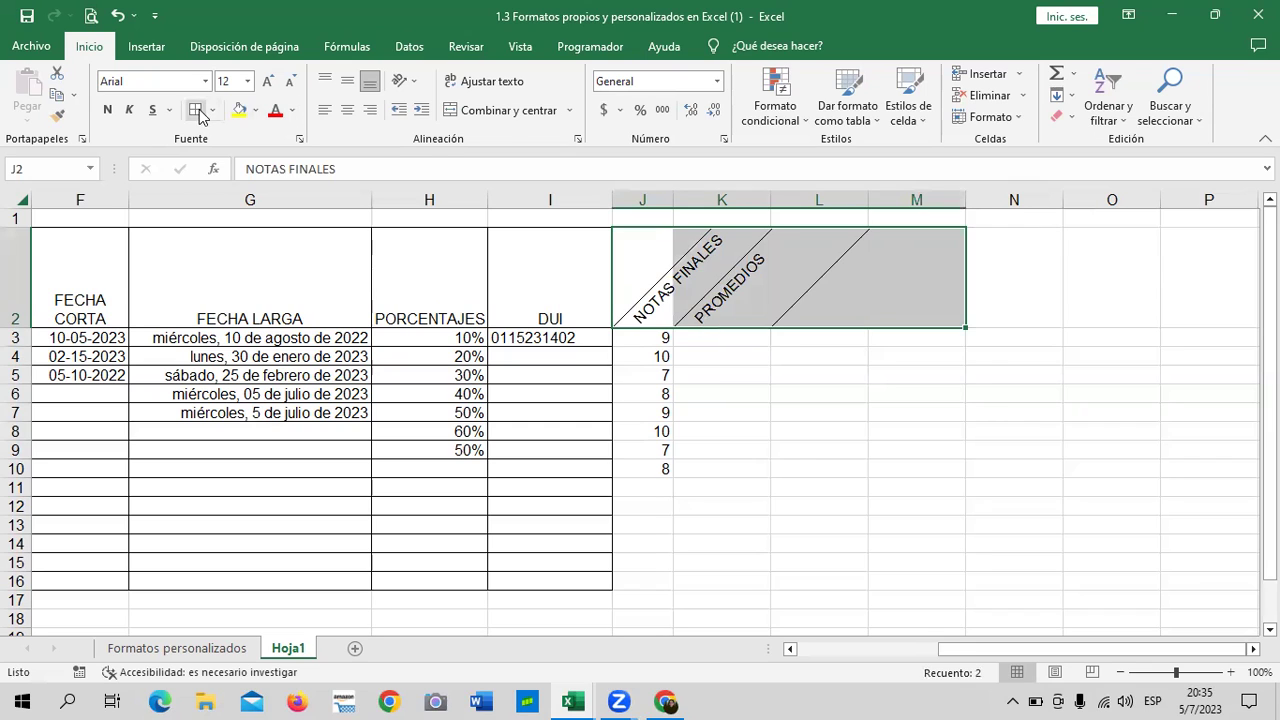
click(929, 512)
Enter the header NOTAS MAYORES in L2, fixing the typo.
click(820, 300)
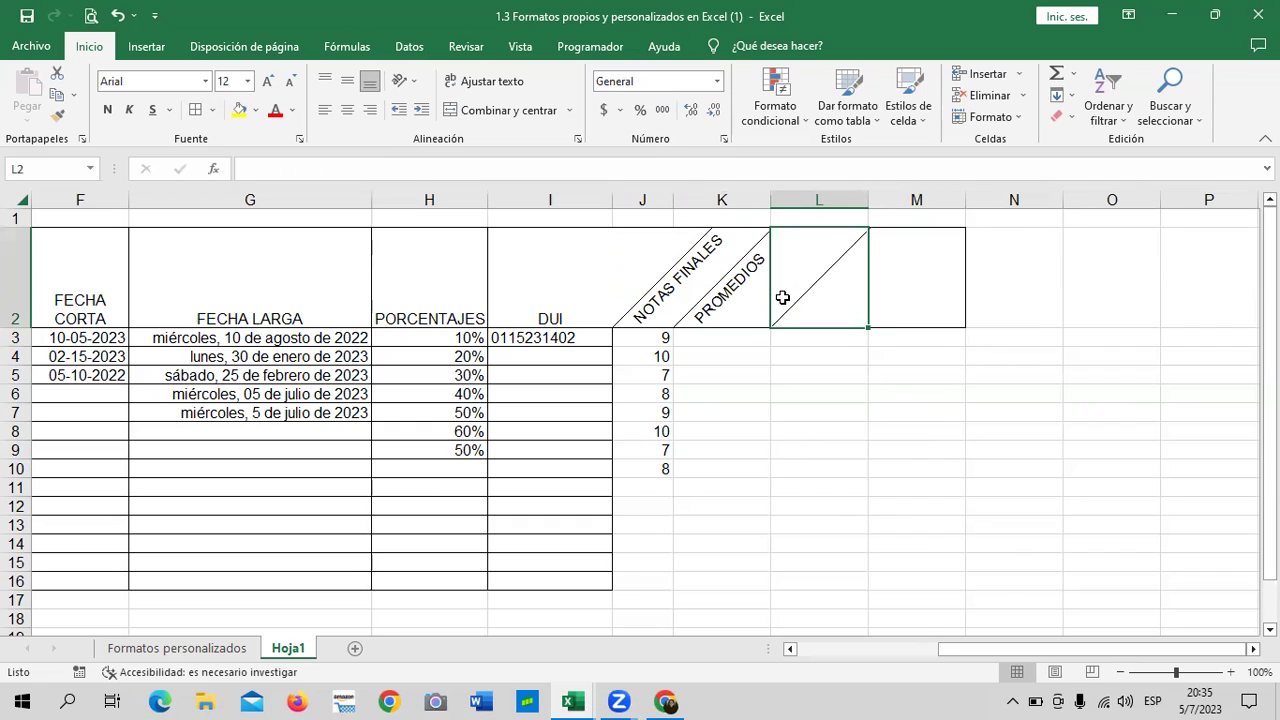
text(NOTAS MA)
text(T)
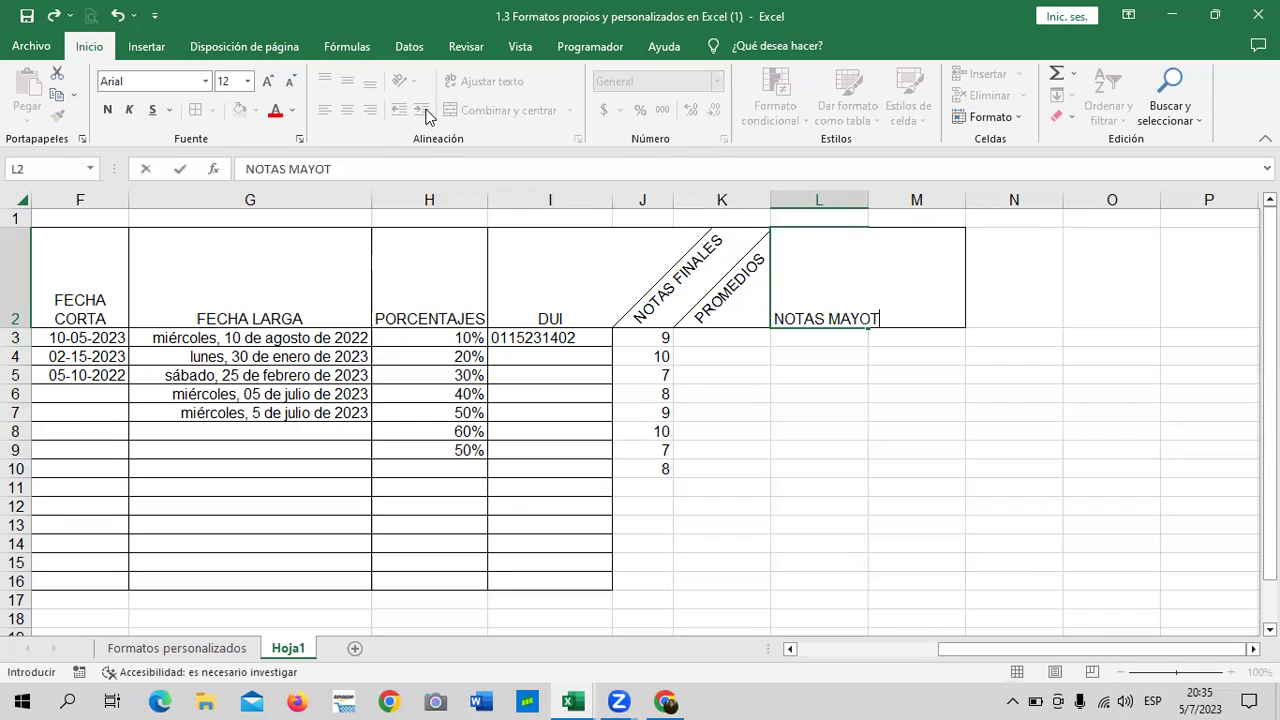
text(YES)
key(BackSpace)
key(BackSpace)
text(RES)
key(Return)
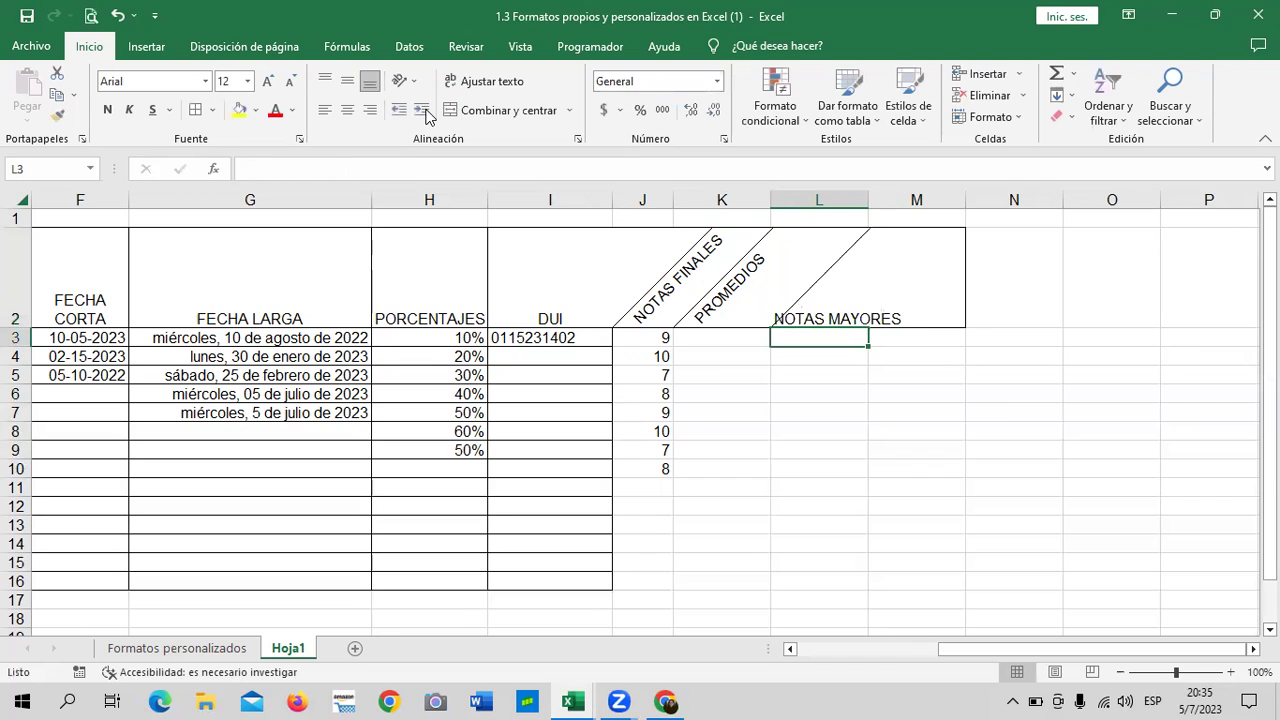
click(858, 272)
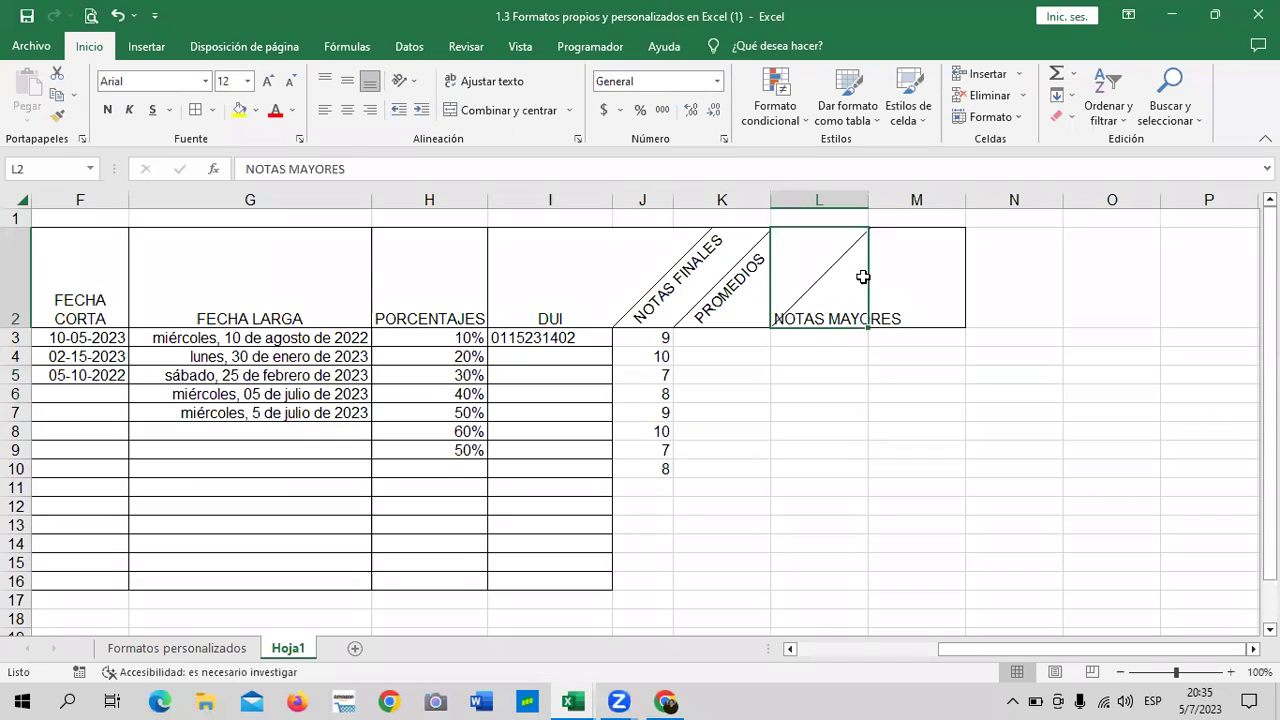
Angle the NOTAS MAYORES header upward.
click(400, 84)
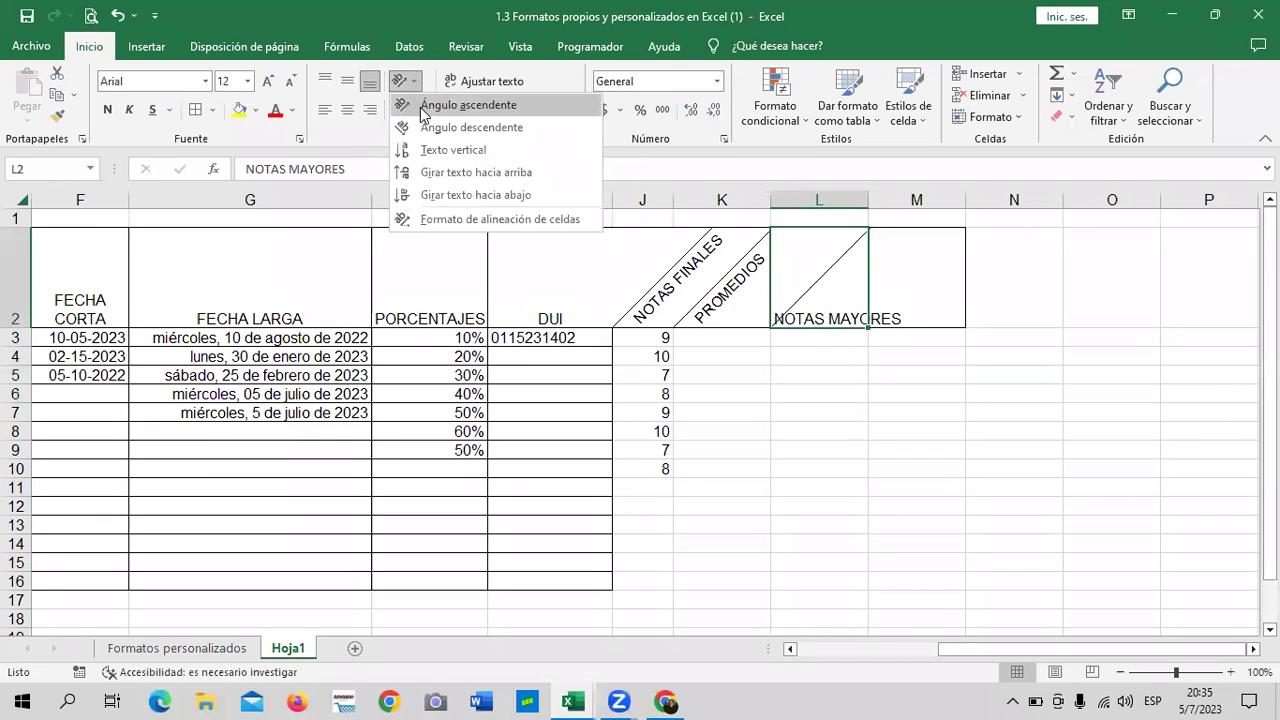
click(424, 106)
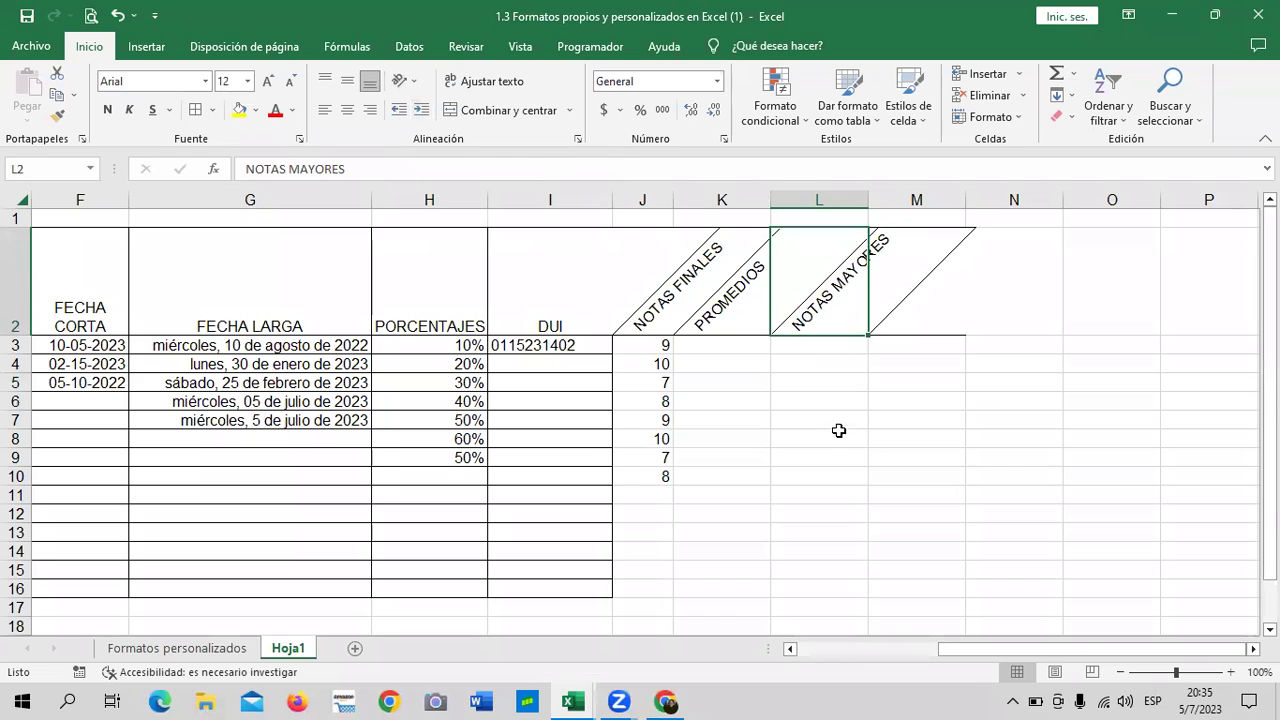
click(906, 424)
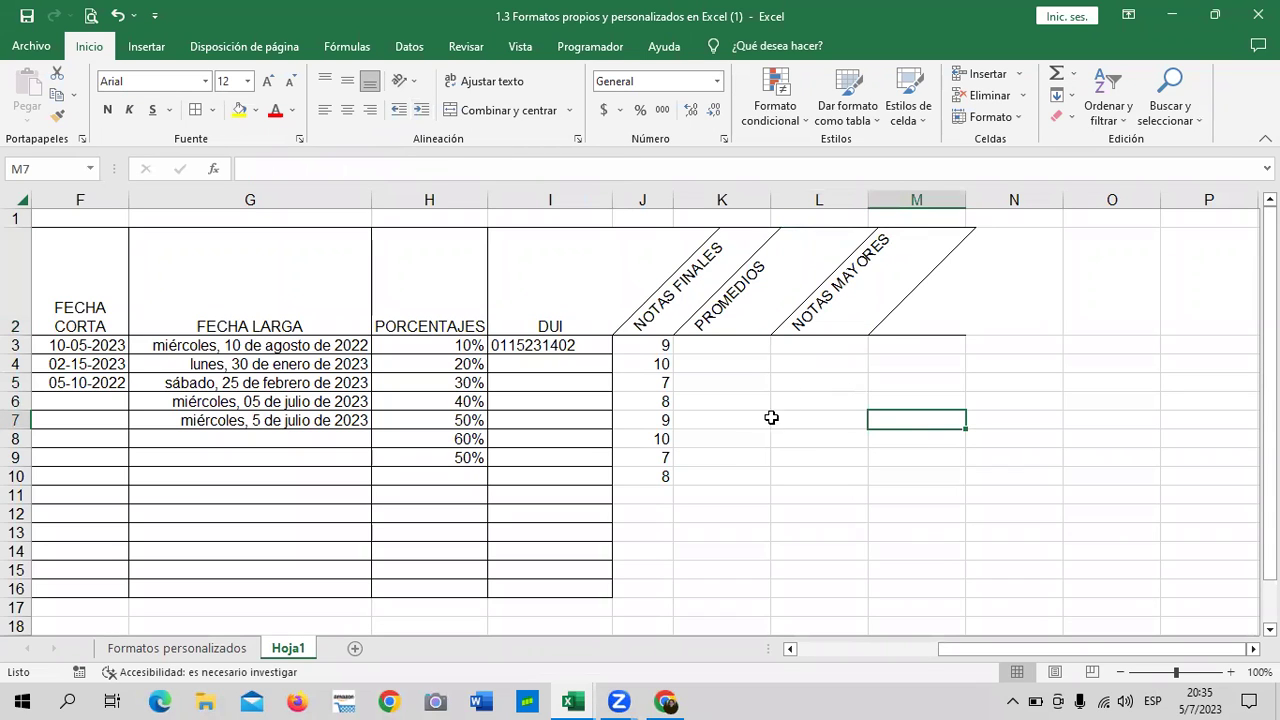
click(714, 474)
click(644, 302)
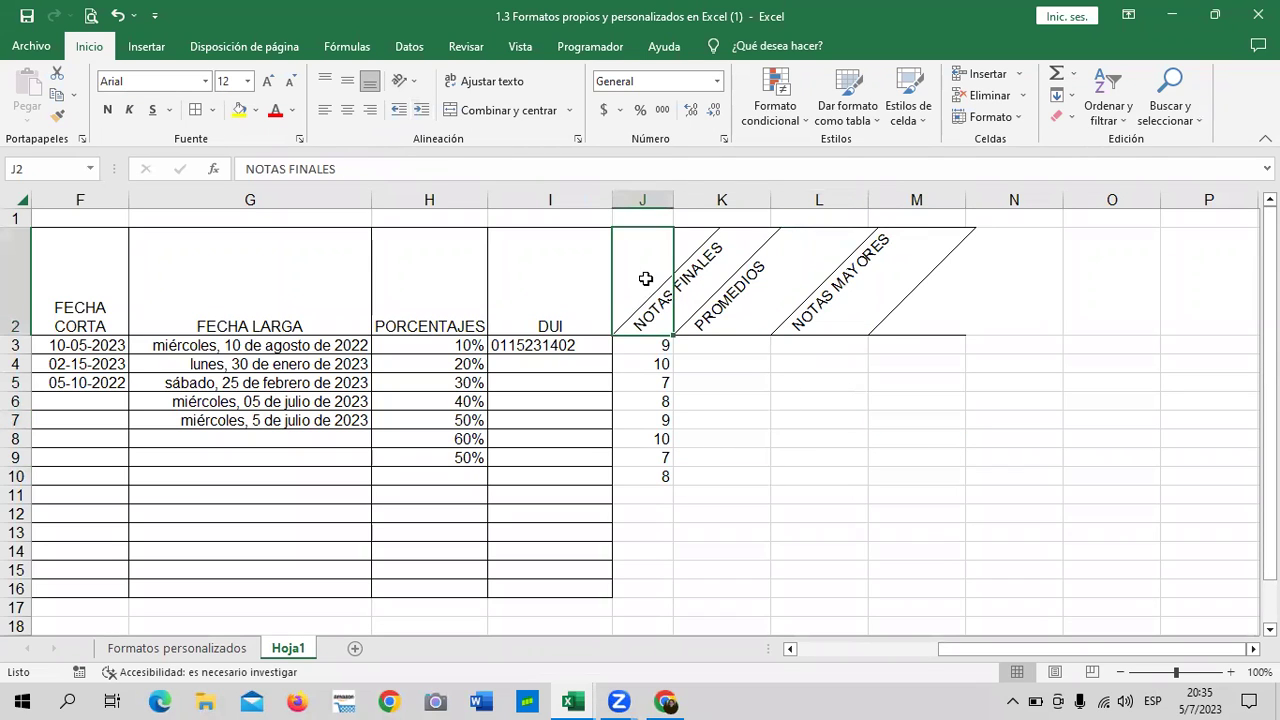
Try vertical and downward text on J2:M2, settling on Rotate Text Up.
drag(648, 277, 897, 277)
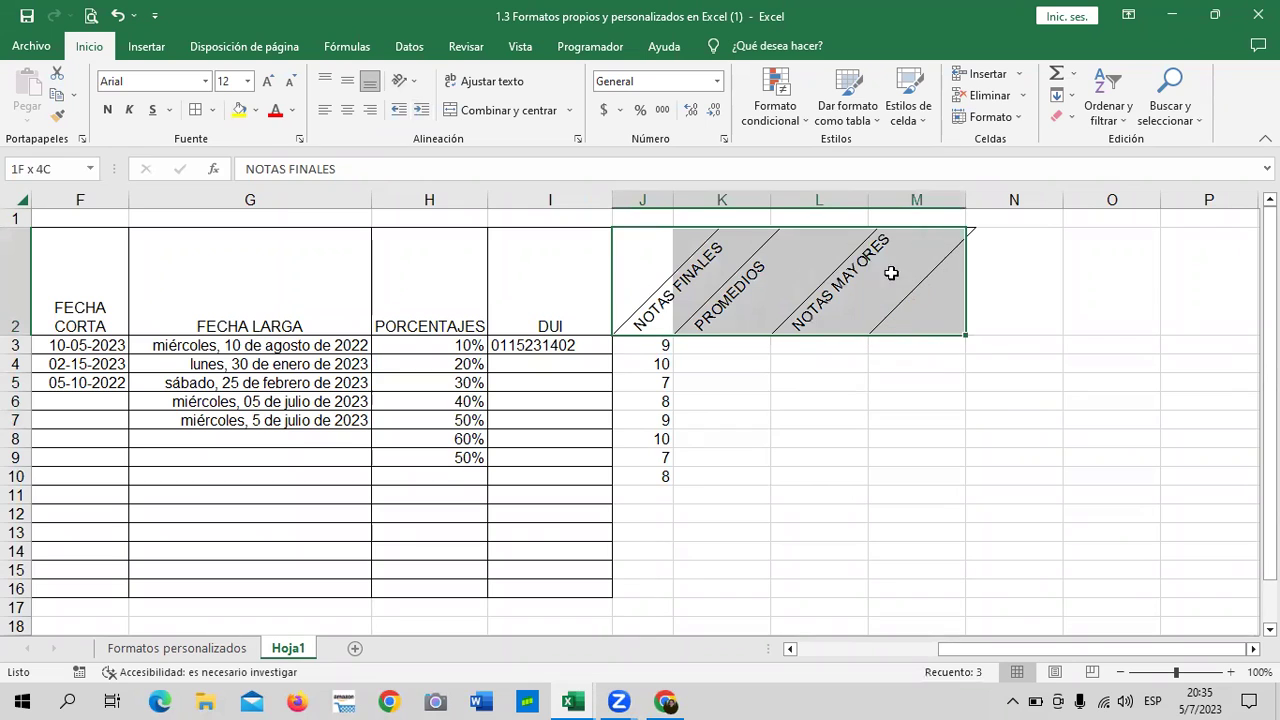
click(416, 83)
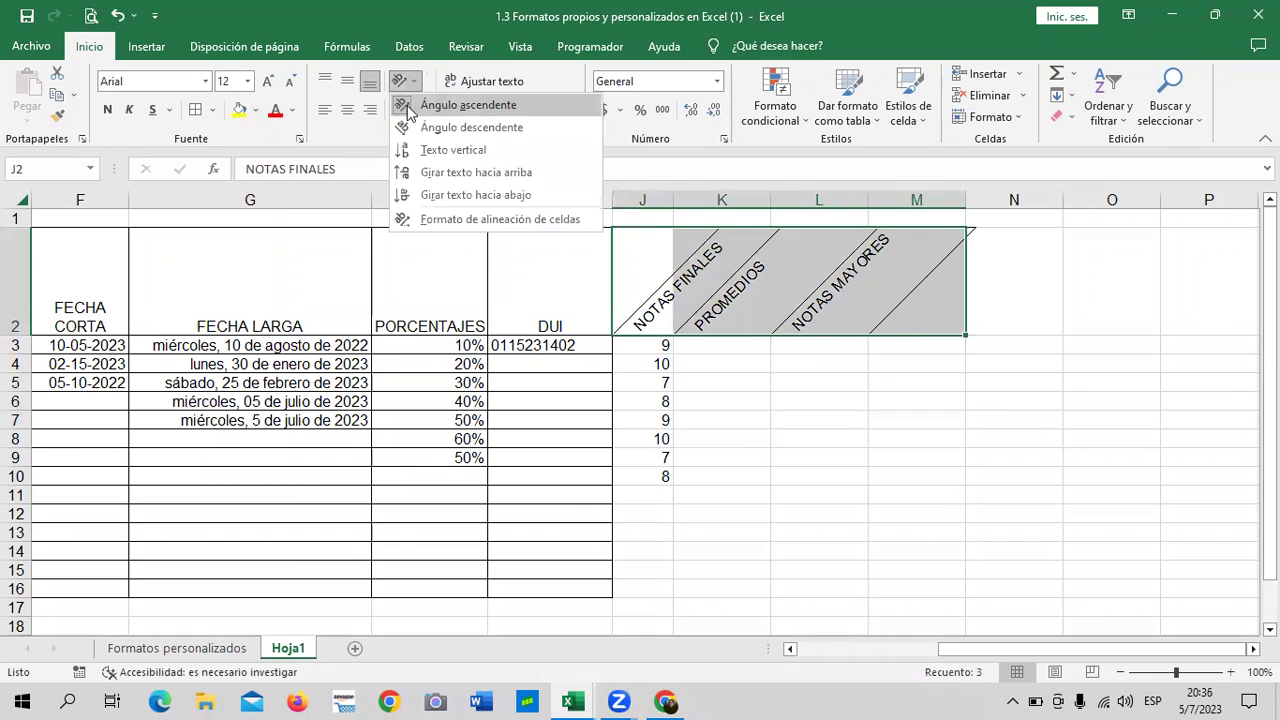
click(422, 150)
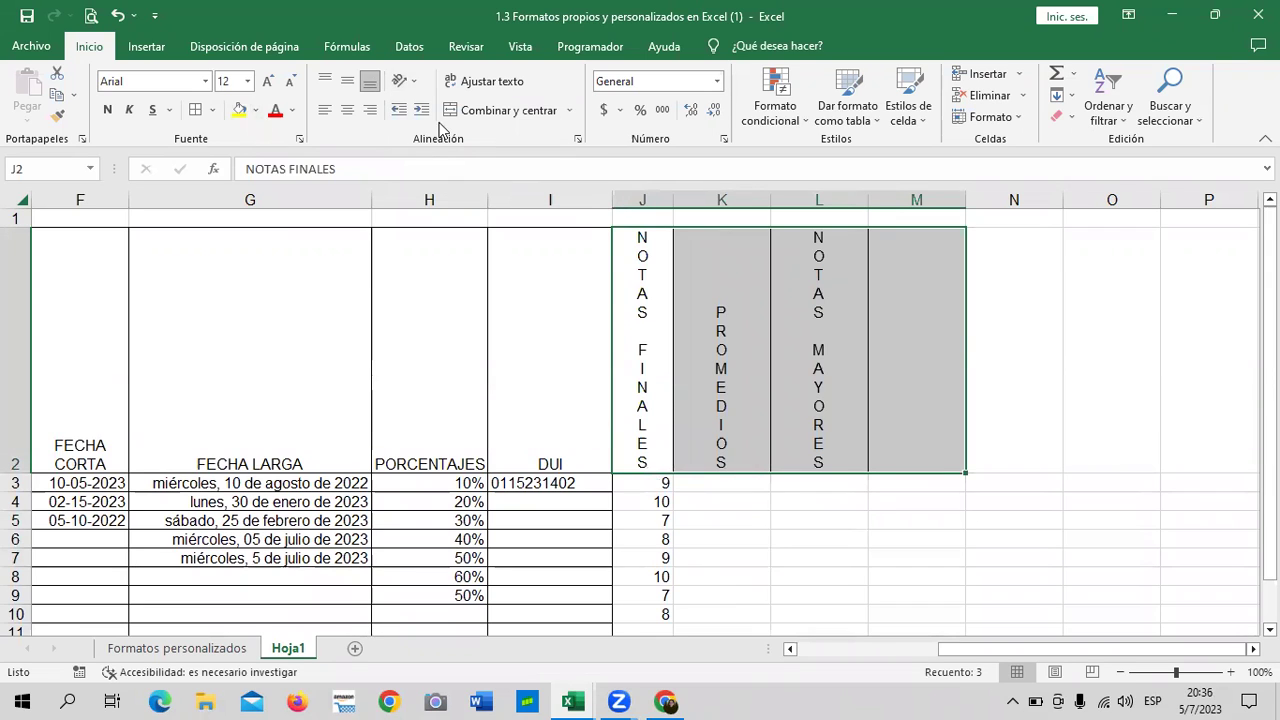
click(416, 84)
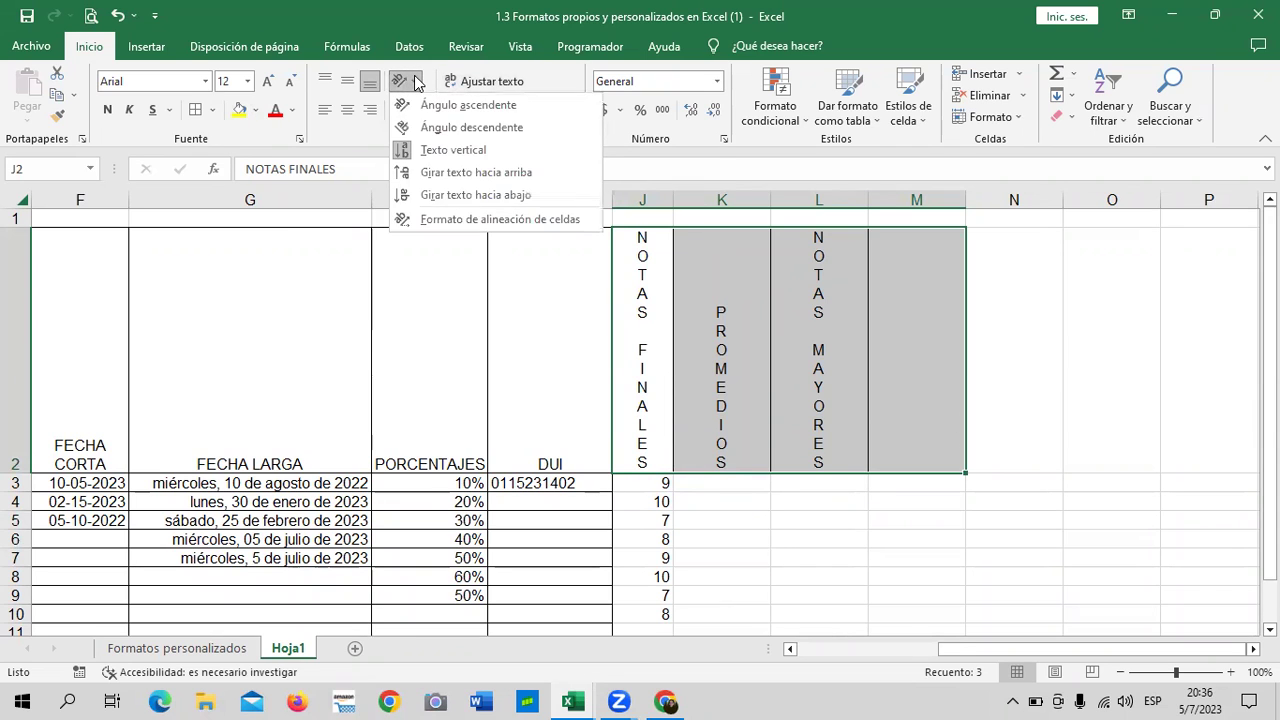
click(444, 193)
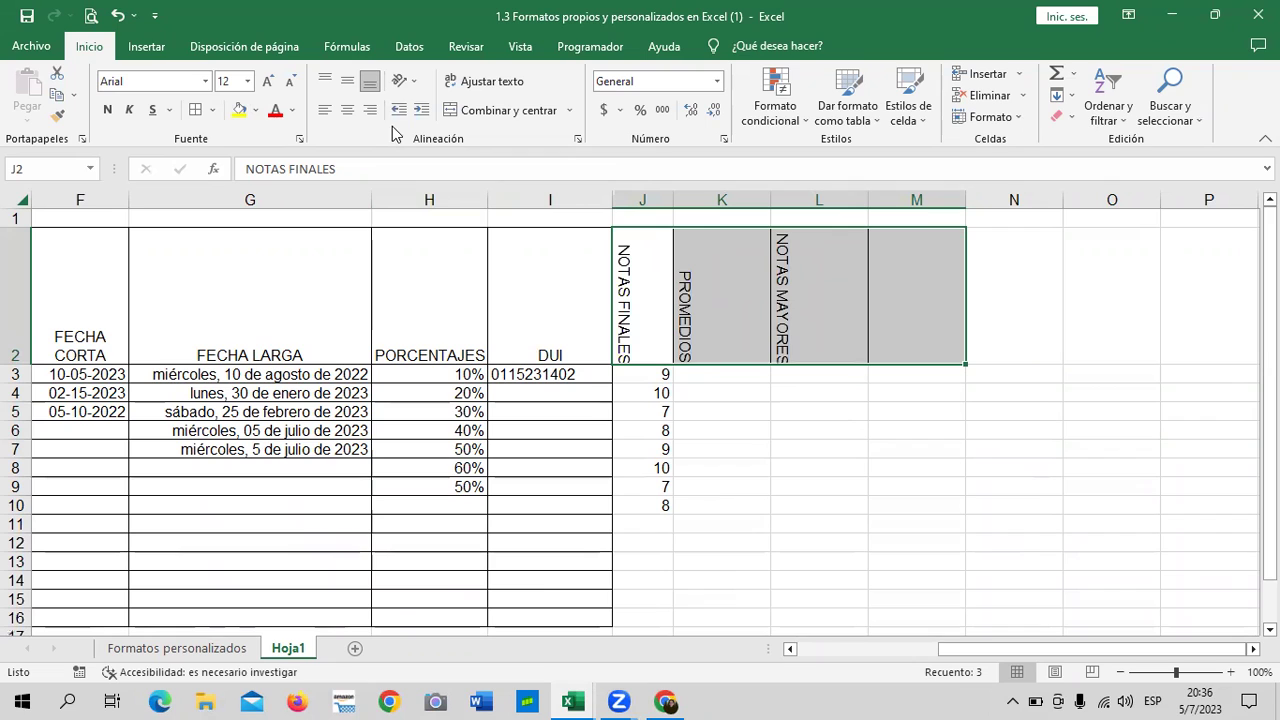
click(412, 80)
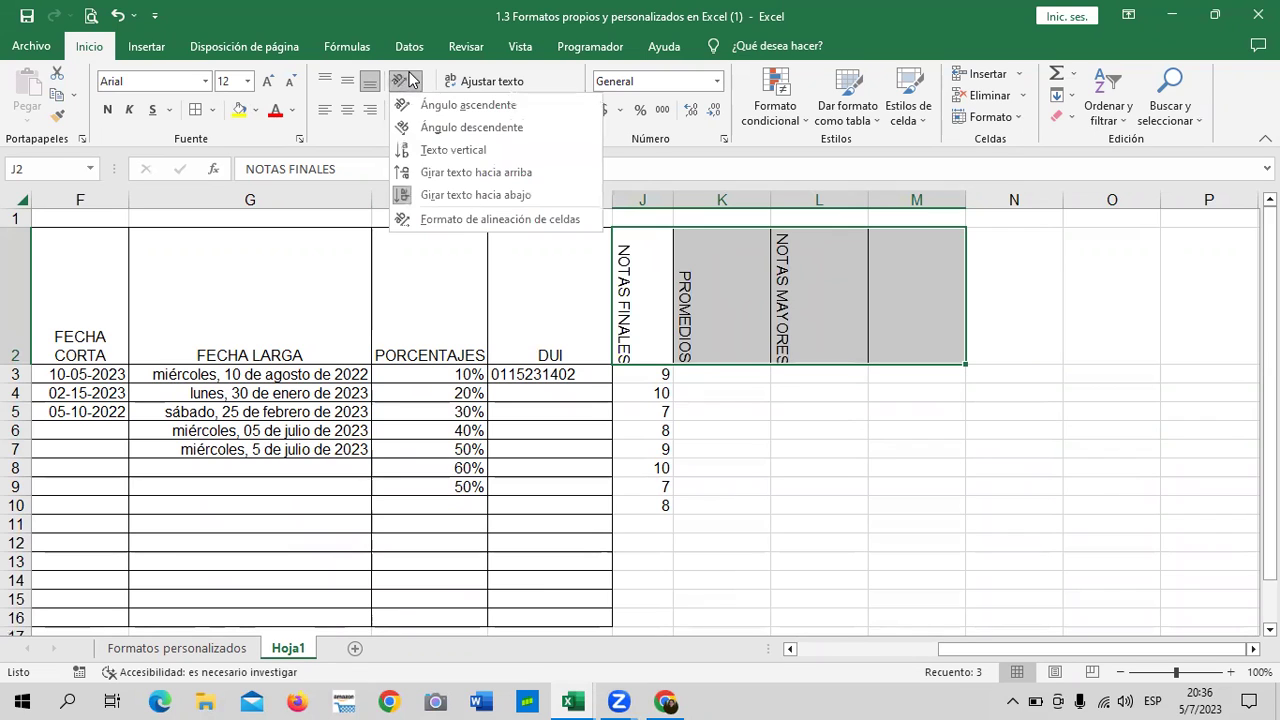
click(437, 174)
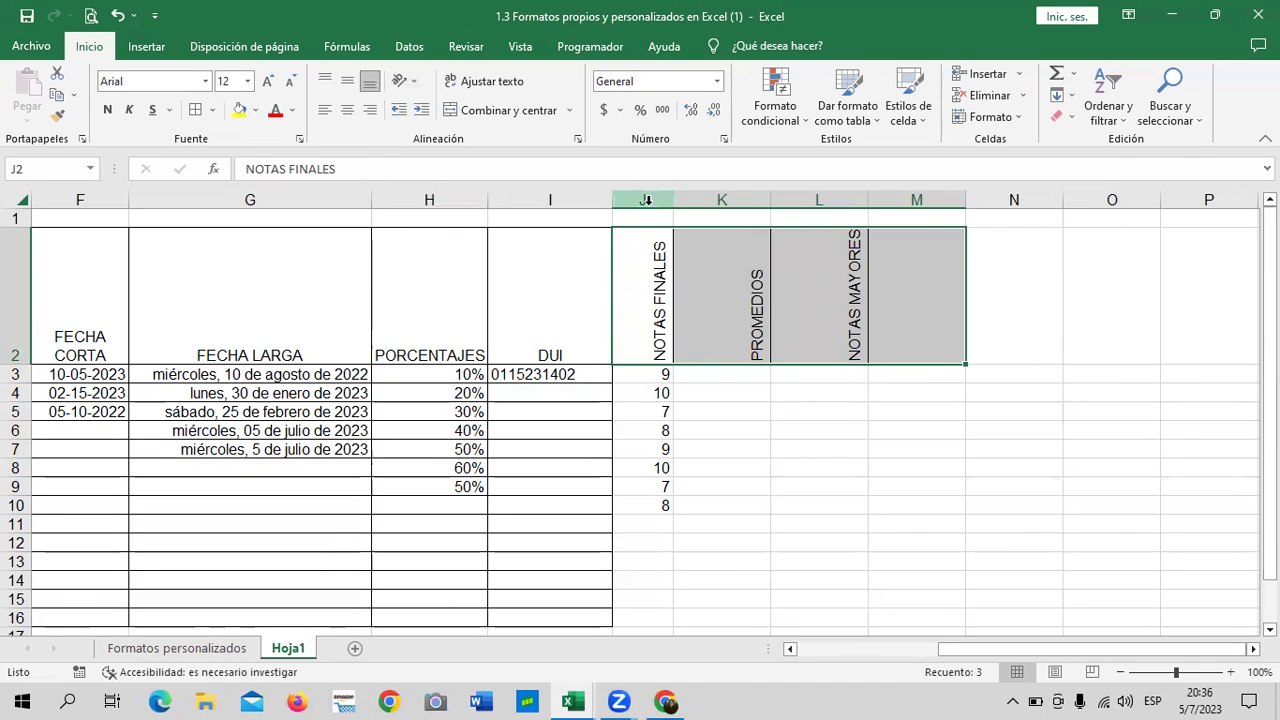
Set columns J through M to width 4.
mouse_move(673, 199)
mouse_down()
mouse_move(656, 196)
mouse_move(895, 200)
mouse_up()
right_click(853, 267)
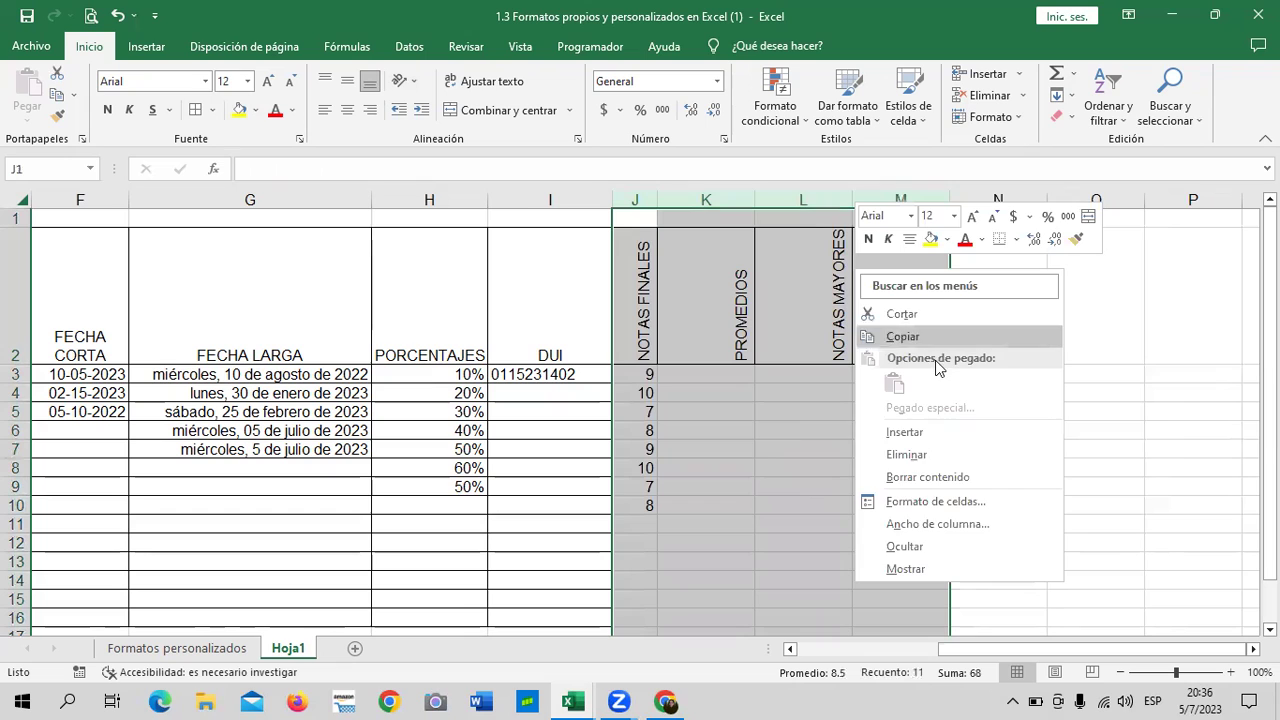
click(931, 524)
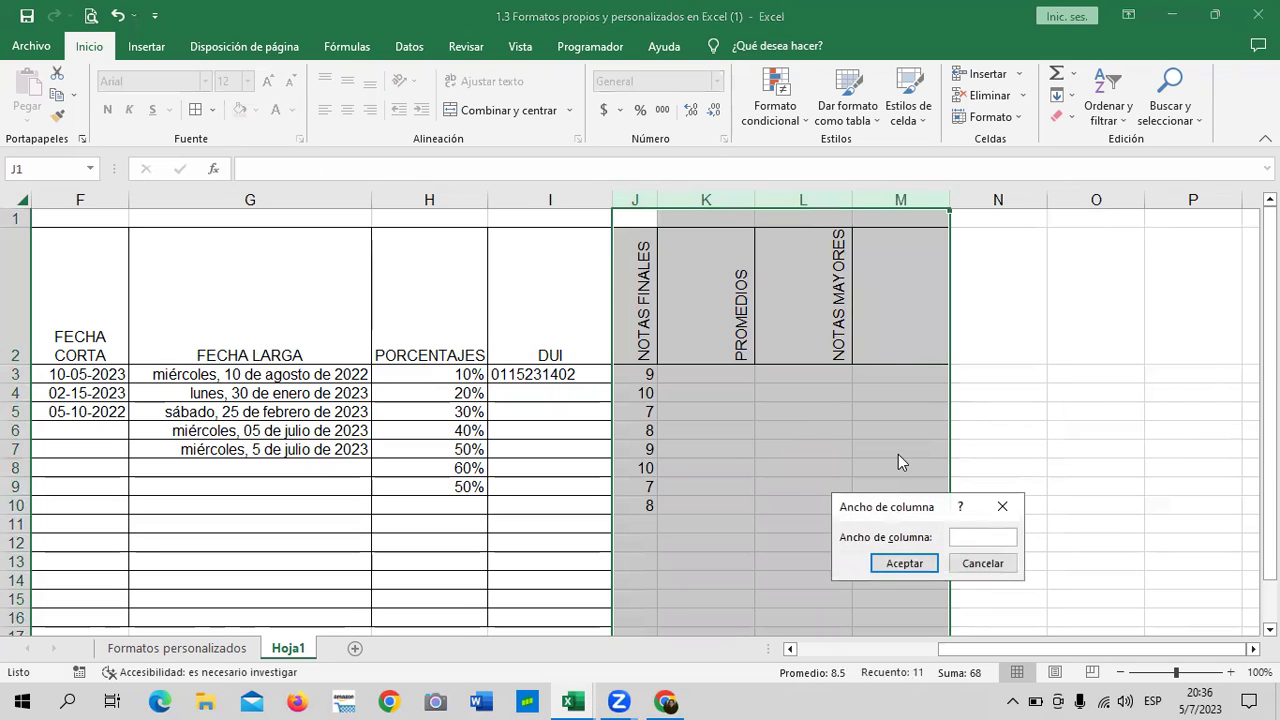
text(4)
key(Return)
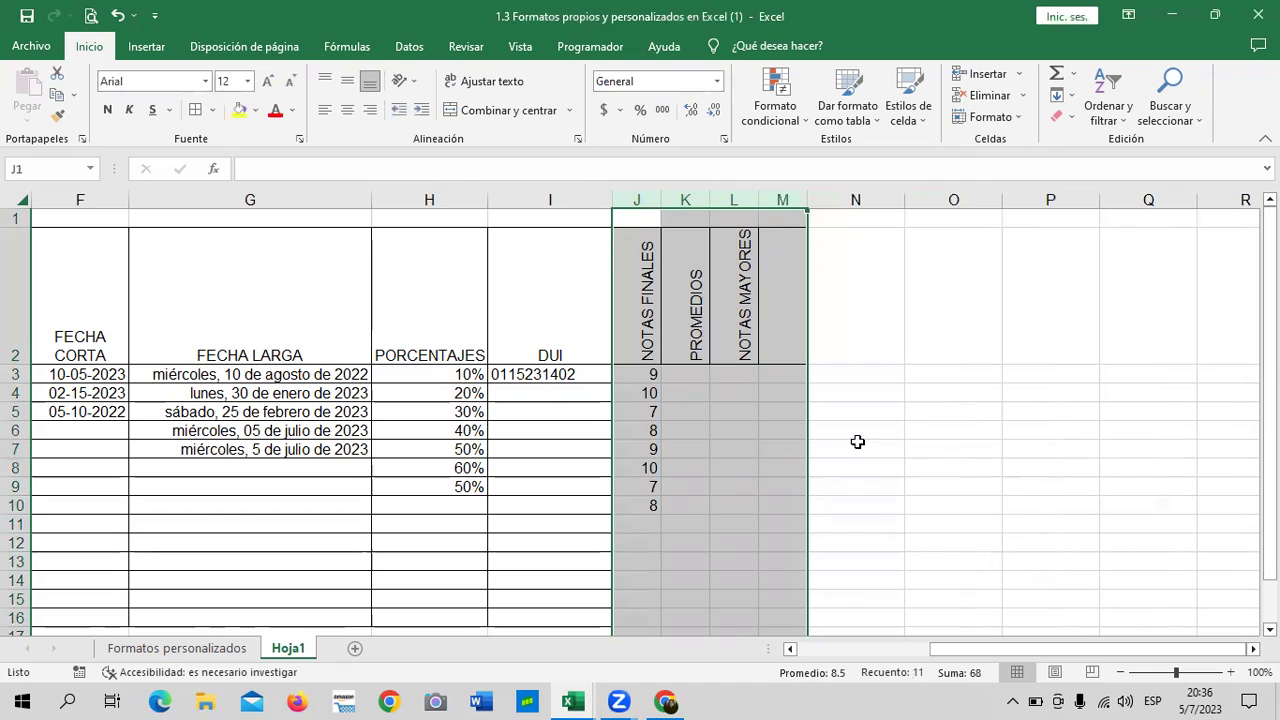
click(854, 275)
Apply All Borders to the block J3:M16 below the headers.
click(636, 284)
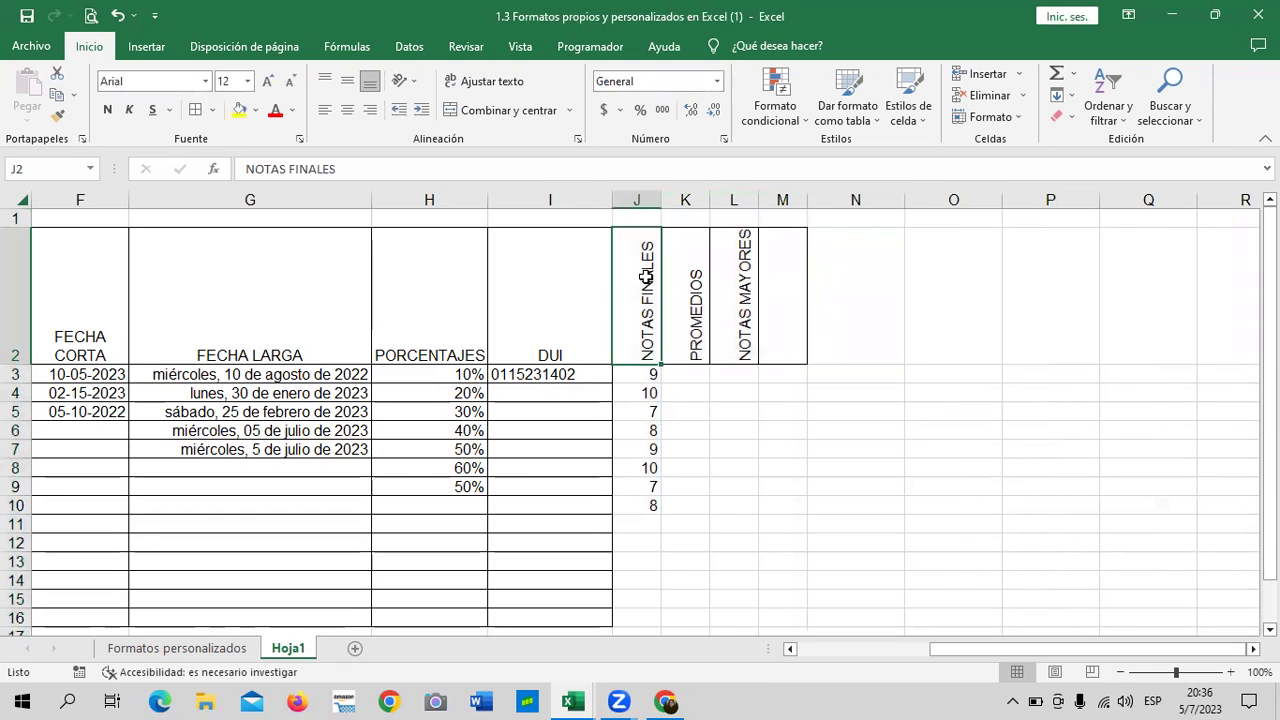
click(677, 278)
click(761, 280)
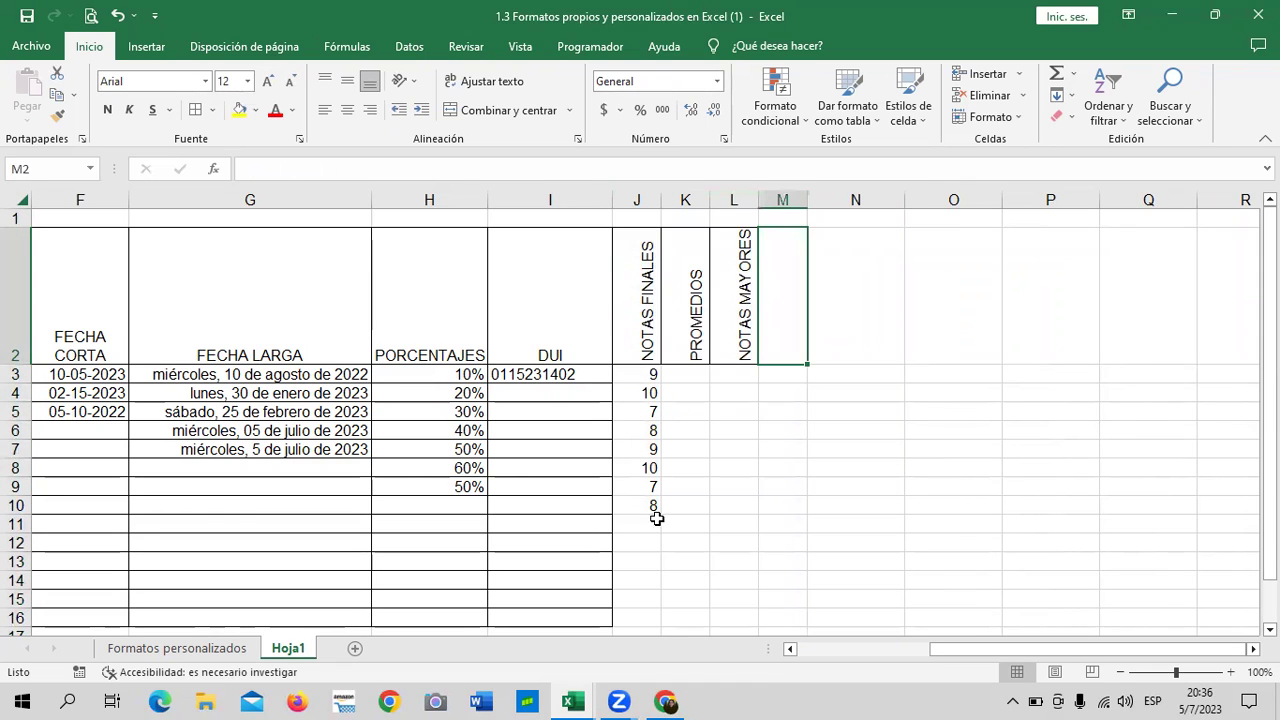
mouse_move(646, 374)
mouse_down()
mouse_move(795, 599)
mouse_move(790, 616)
mouse_up()
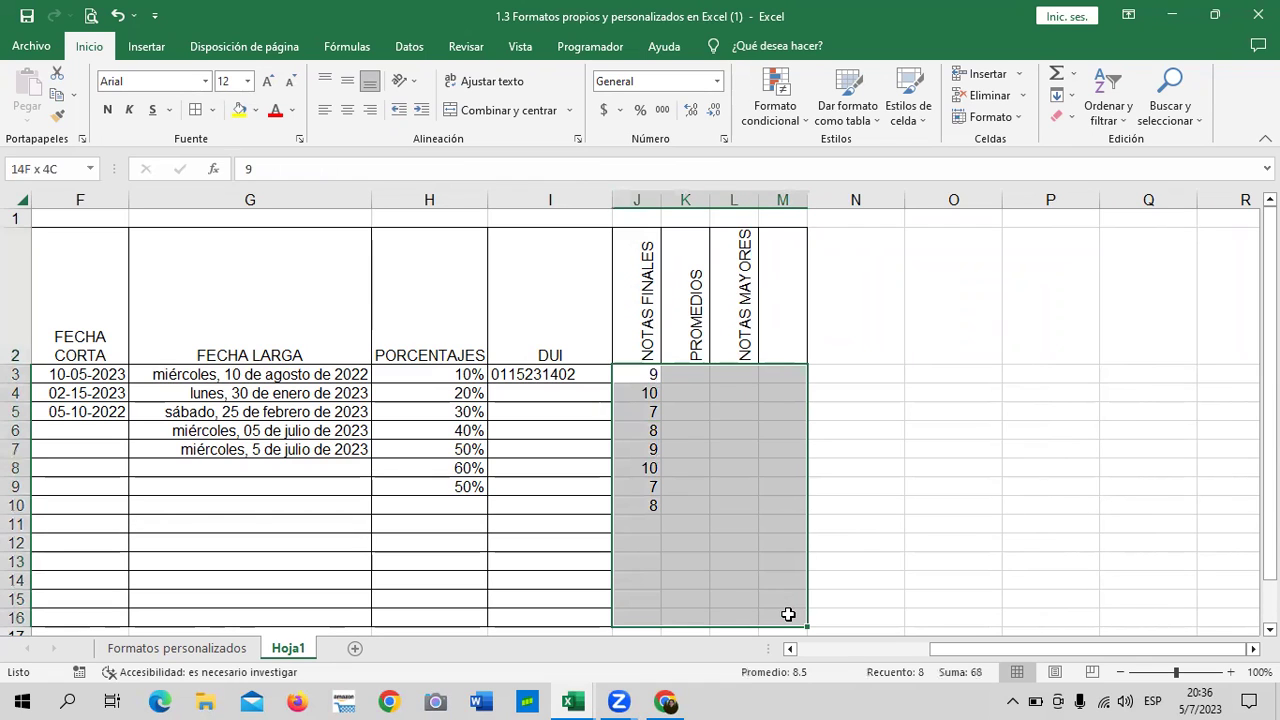
click(198, 113)
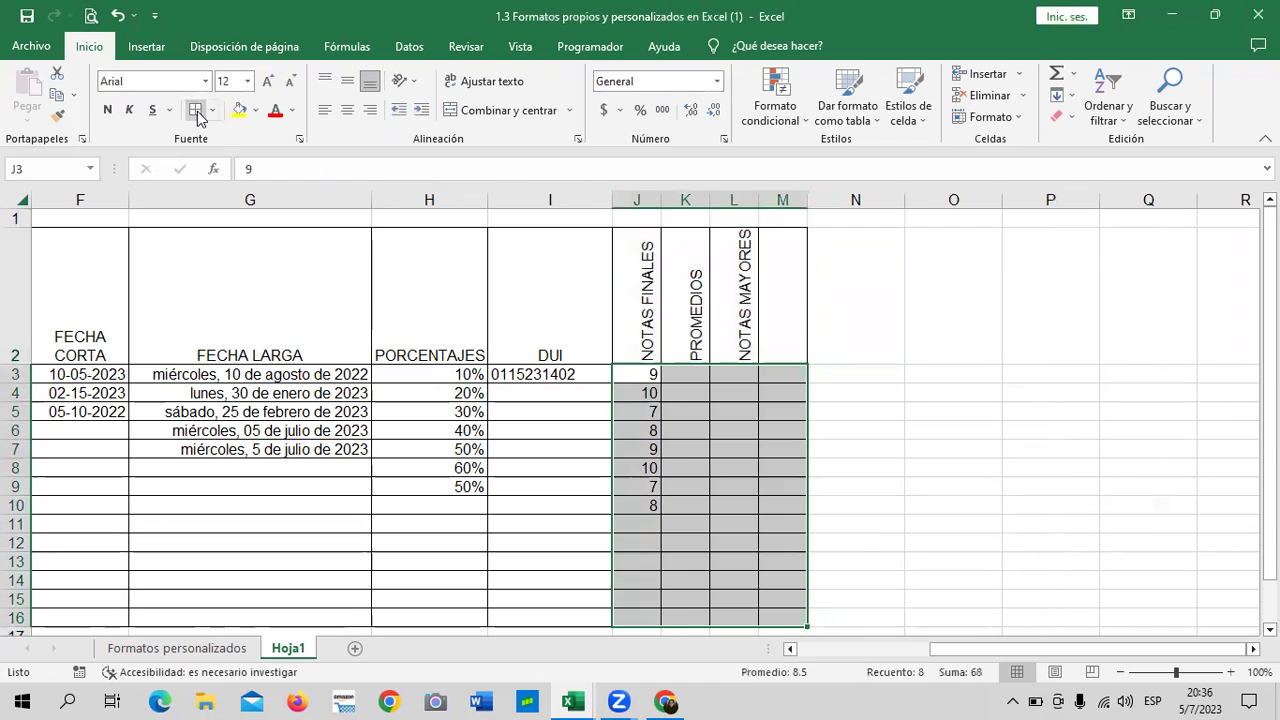
click(924, 392)
click(651, 278)
click(996, 398)
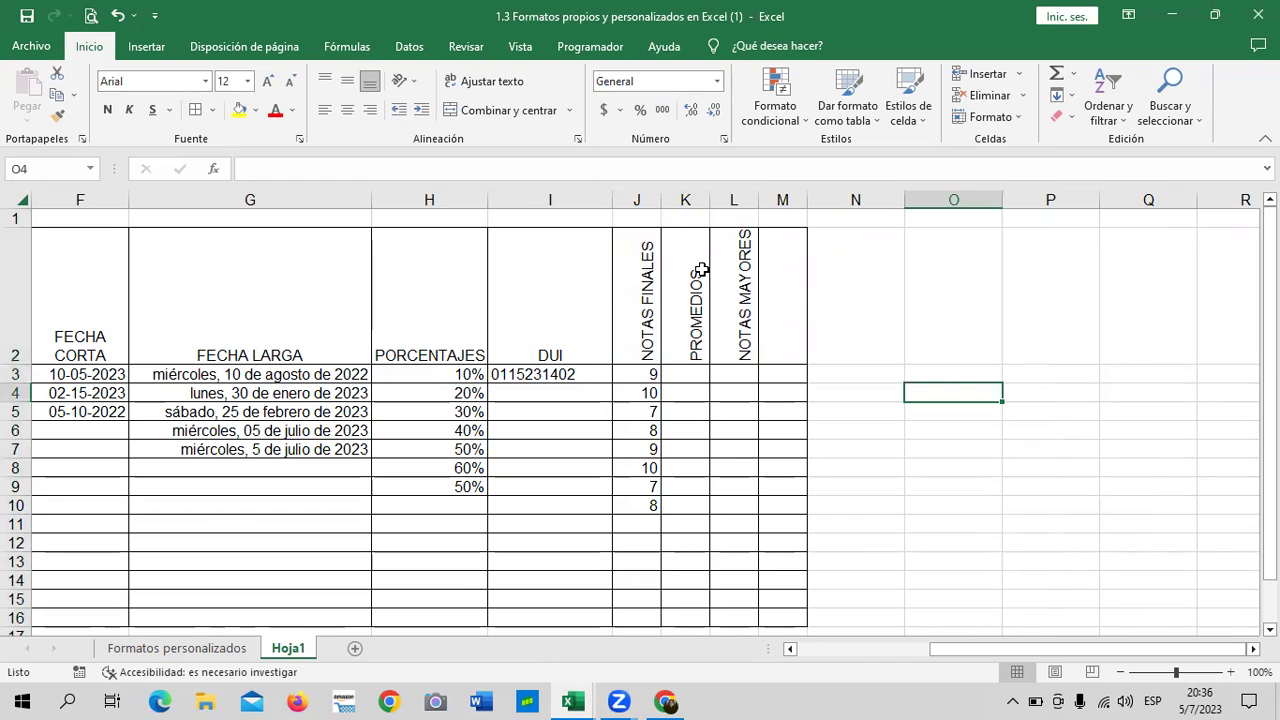
Select J2:M2 and preview 60, 75 and 45 degree angles in Format Cells alignment.
drag(645, 278, 735, 278)
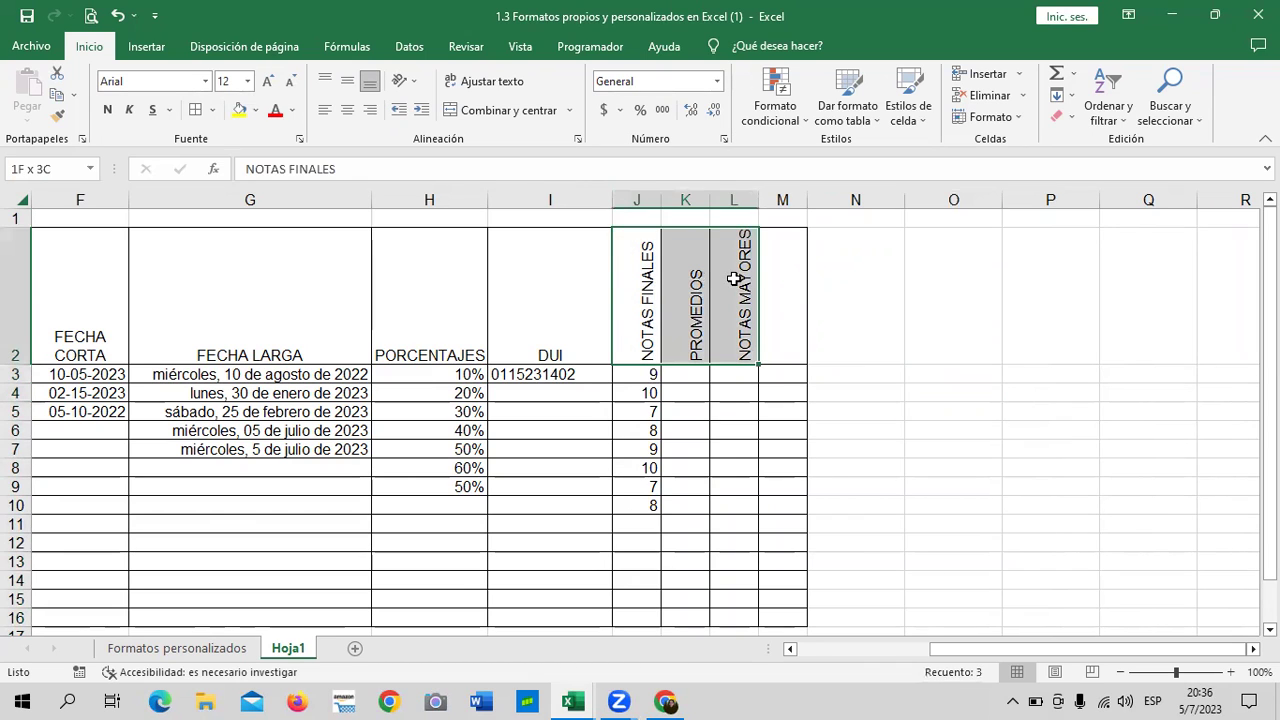
click(797, 320)
drag(645, 298, 773, 288)
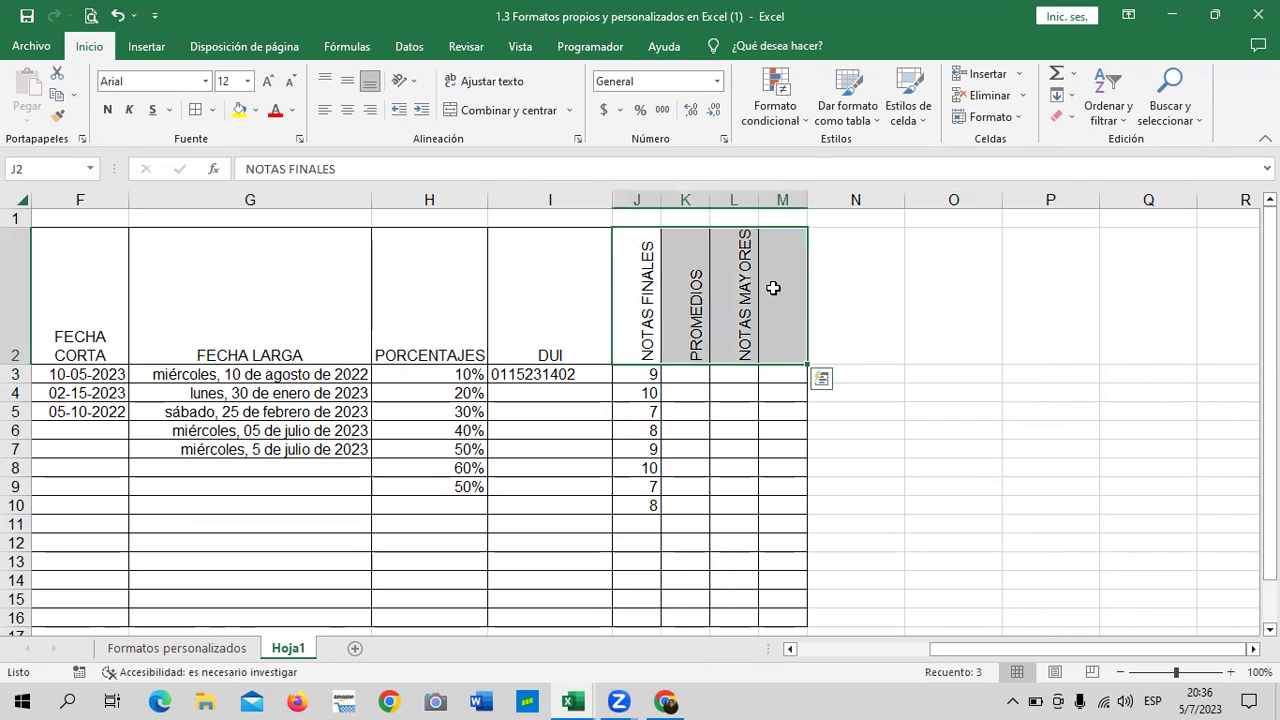
click(404, 80)
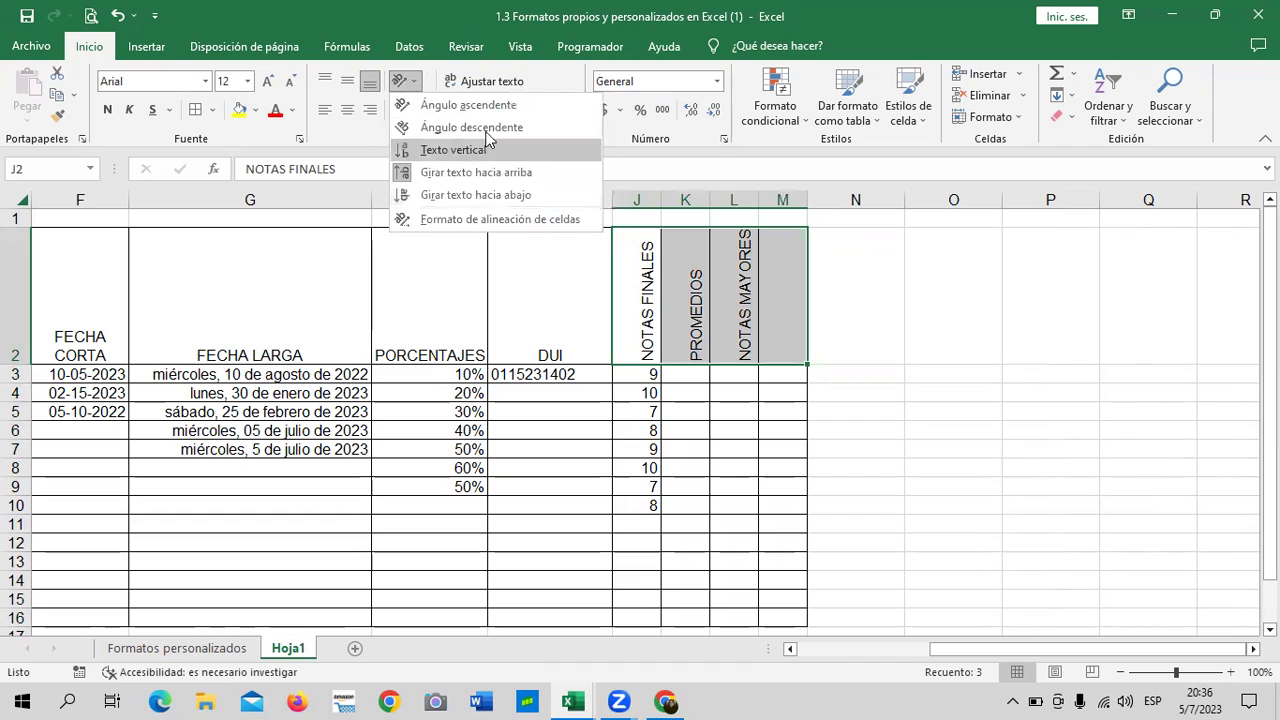
click(724, 140)
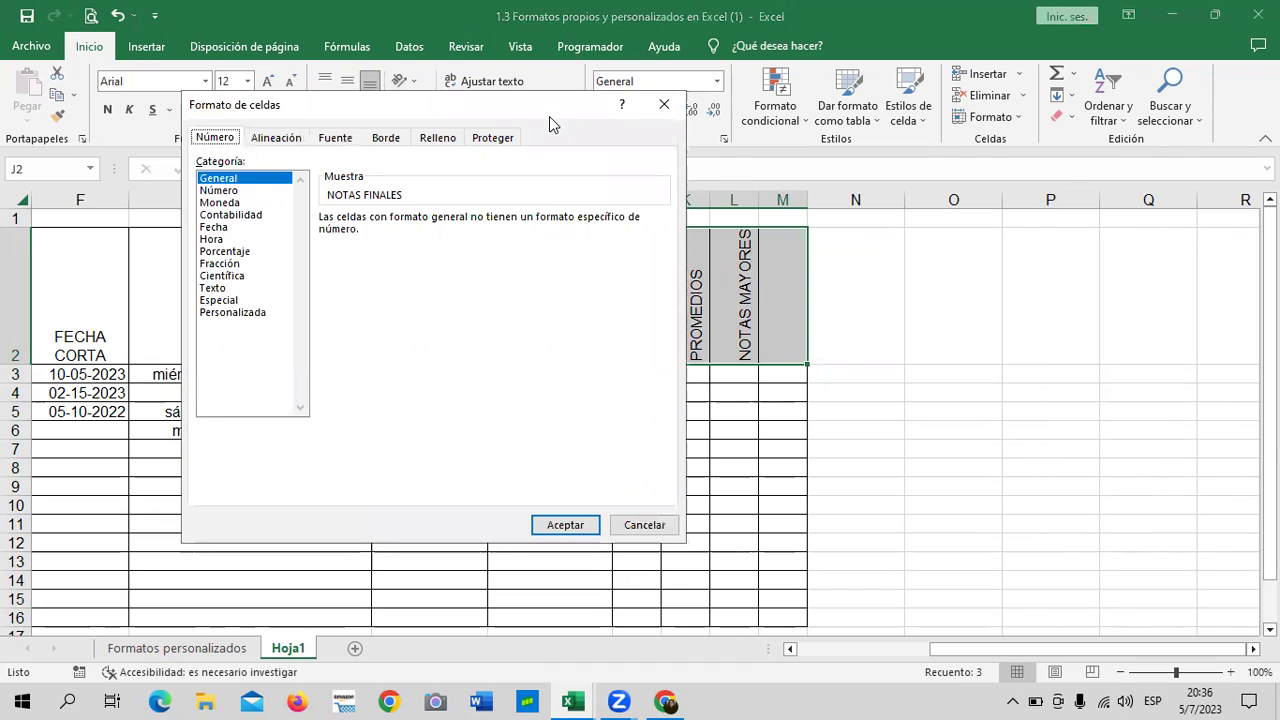
click(289, 139)
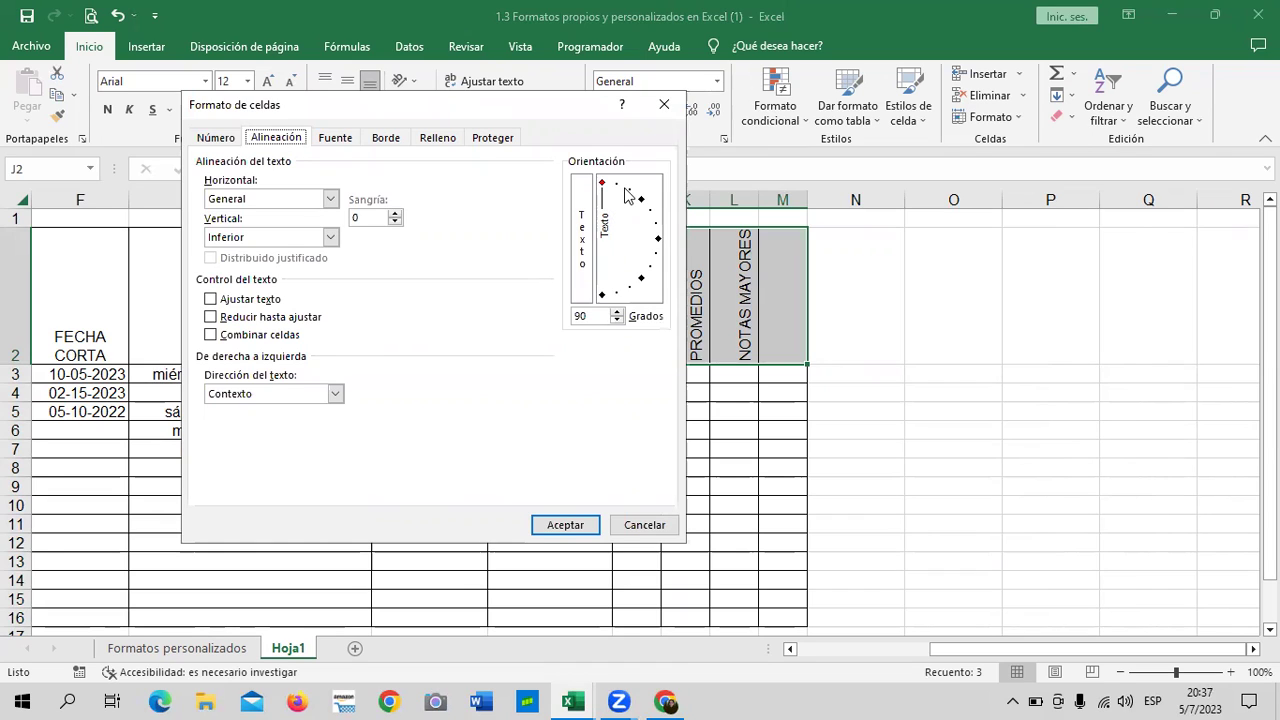
click(629, 195)
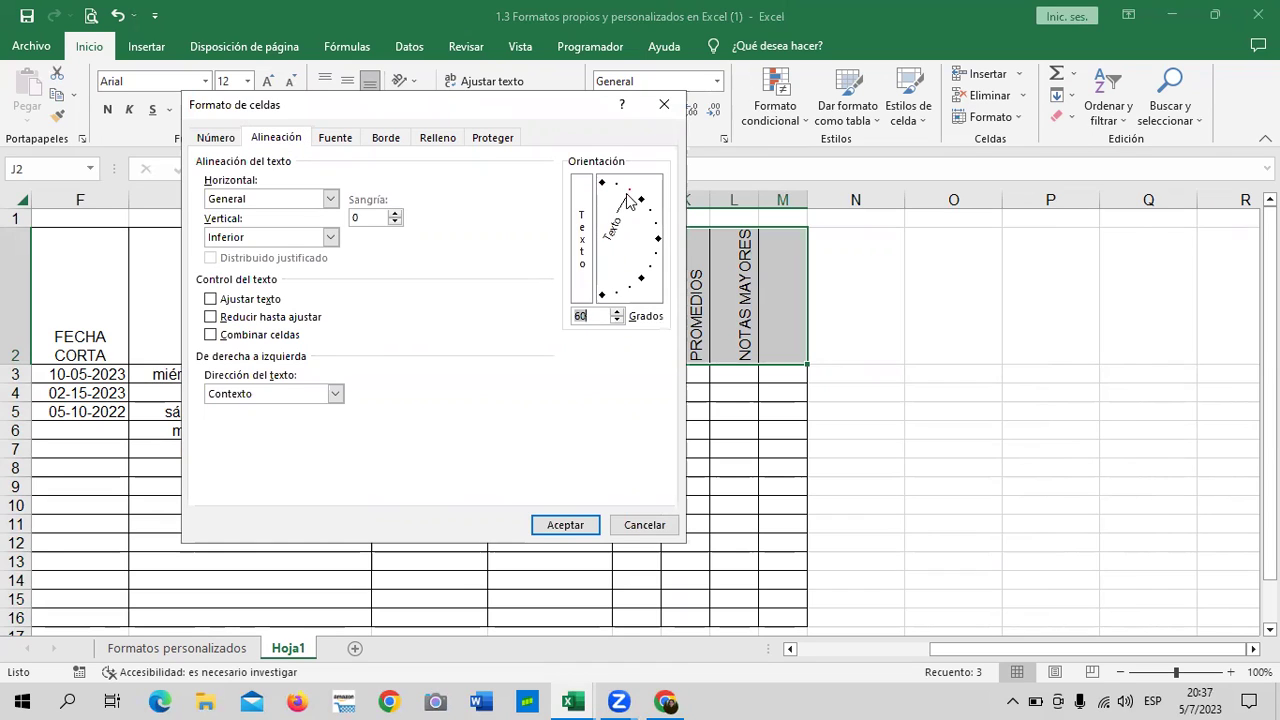
click(616, 192)
drag(628, 197, 642, 205)
Try negative angles down to -86 degrees, then apply 0-degree horizontal orientation.
click(657, 241)
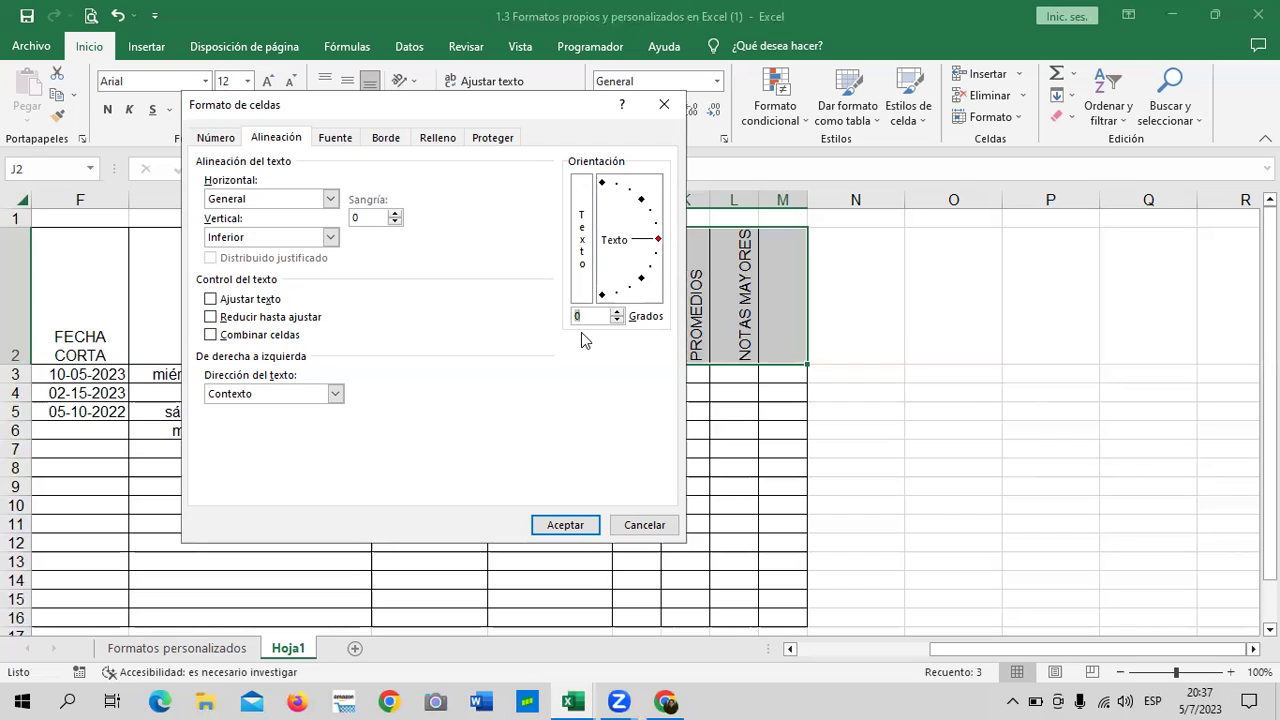
click(651, 267)
click(641, 281)
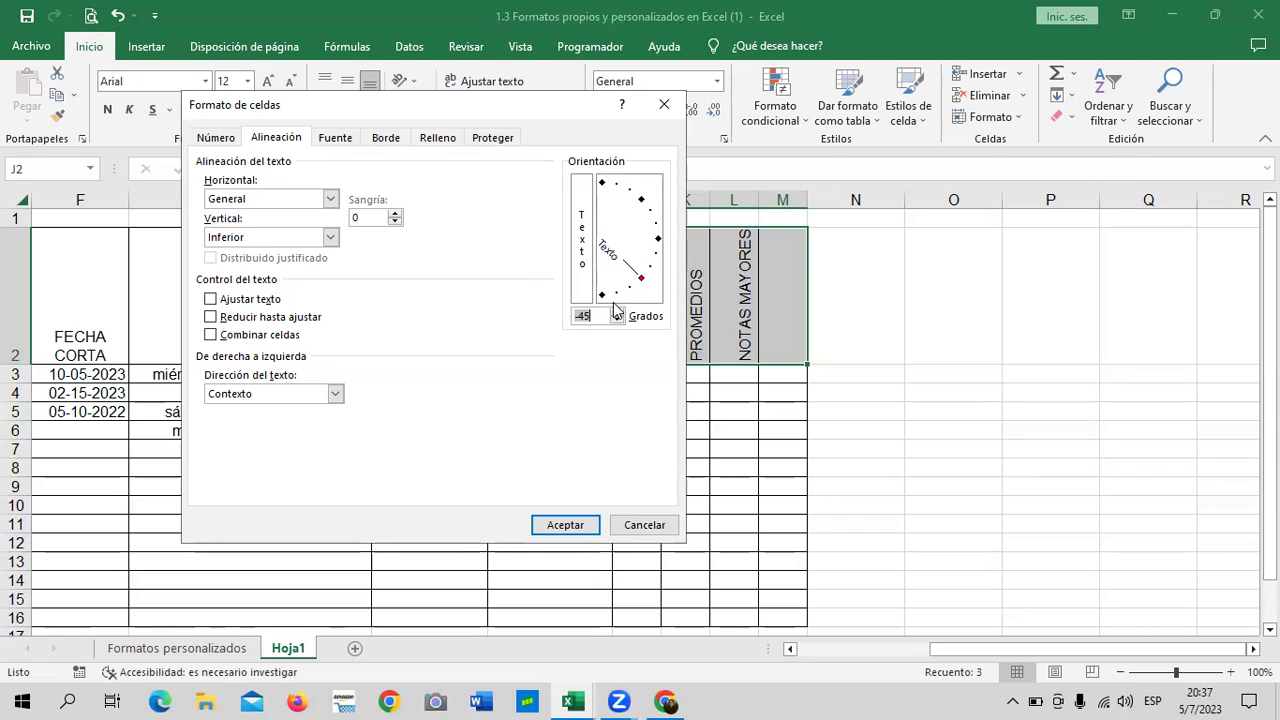
click(606, 299)
drag(606, 299, 640, 282)
click(641, 279)
click(655, 240)
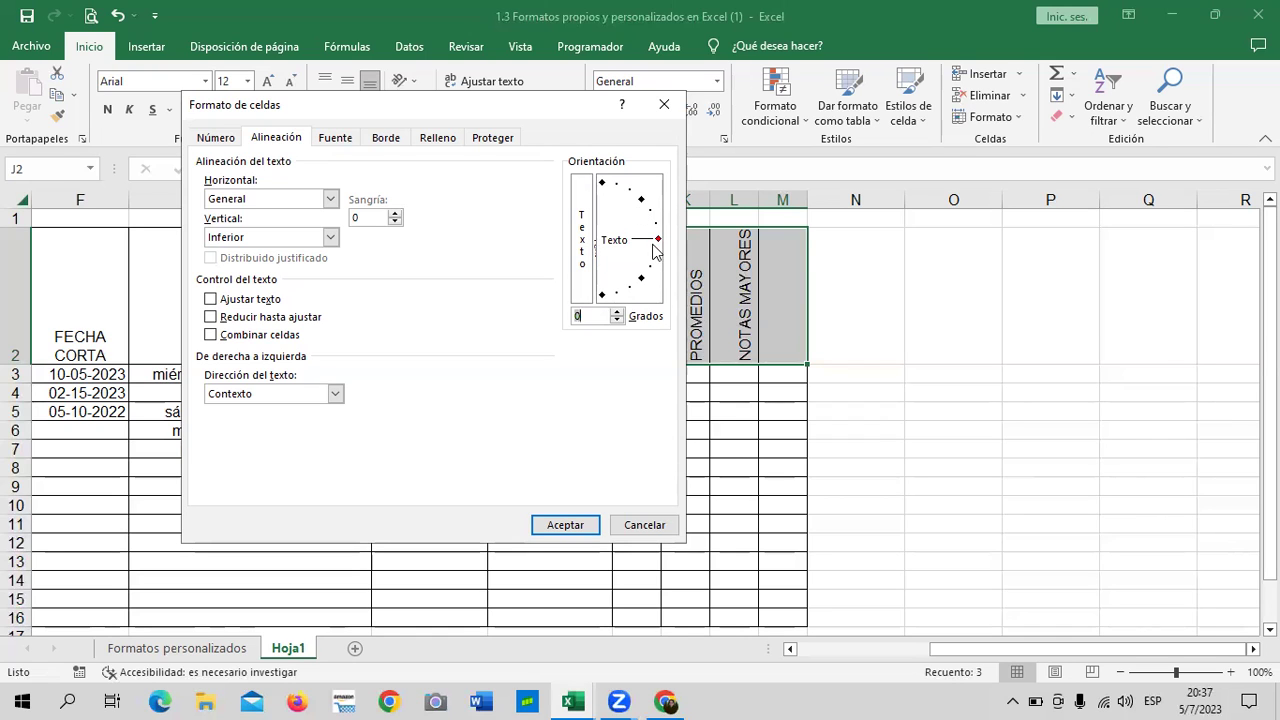
click(566, 524)
click(853, 428)
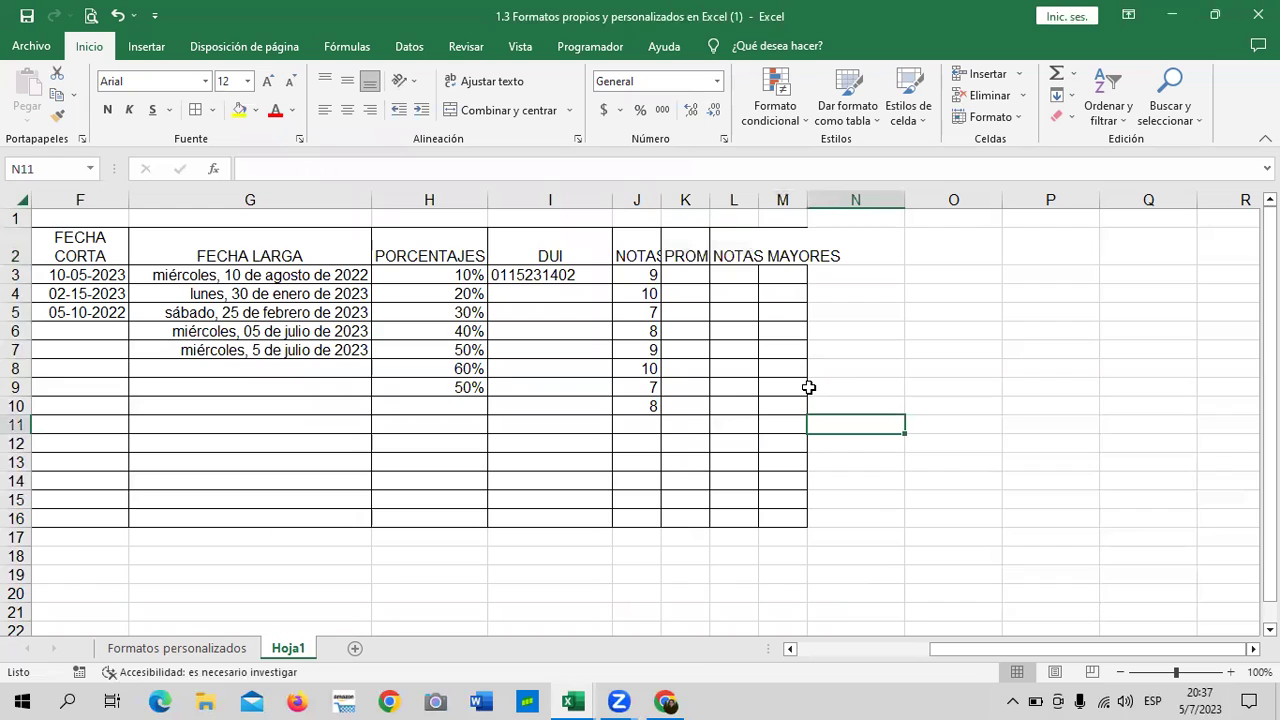
Reduce the J2:M2 header font size to 9 pt.
click(634, 247)
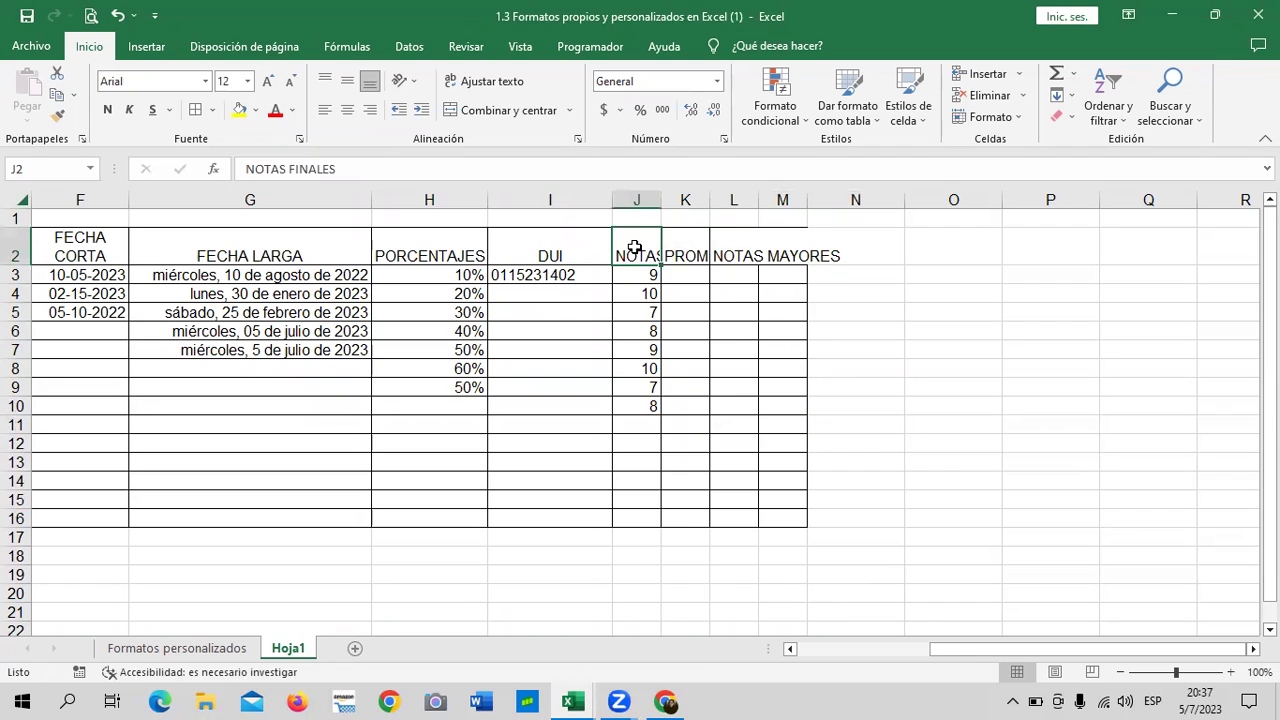
drag(638, 246, 805, 243)
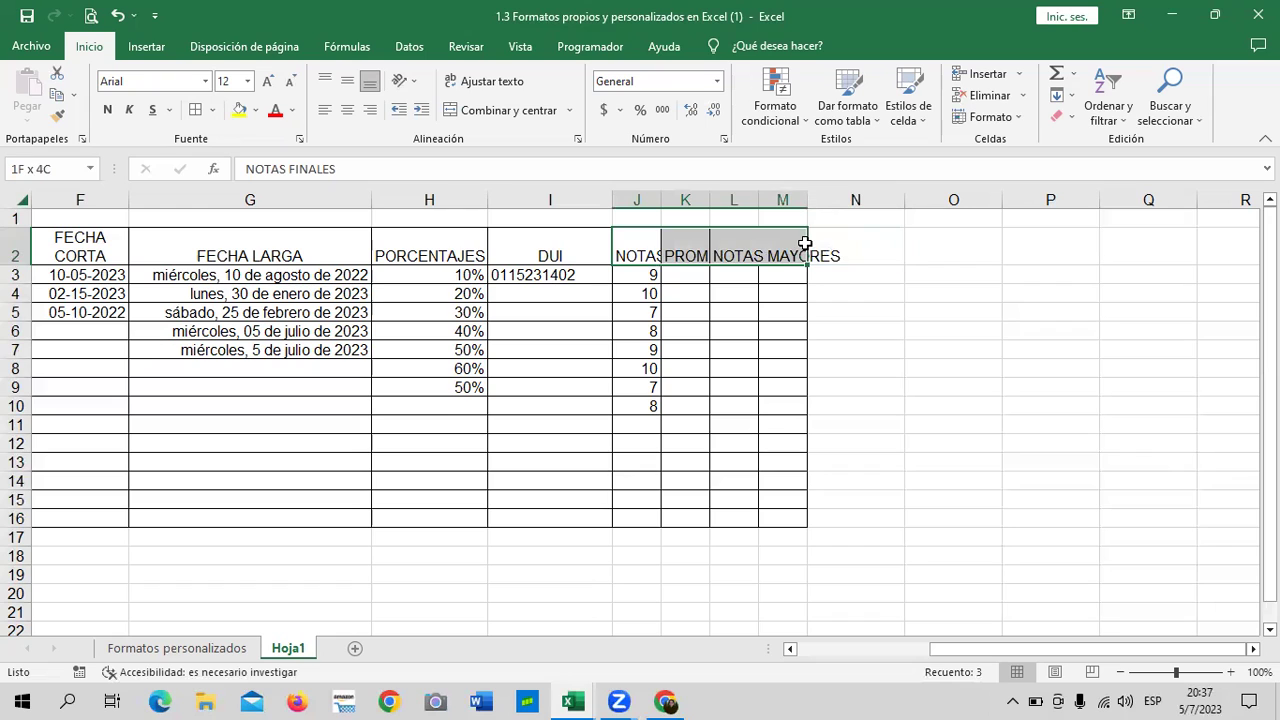
click(290, 80)
click(290, 80)
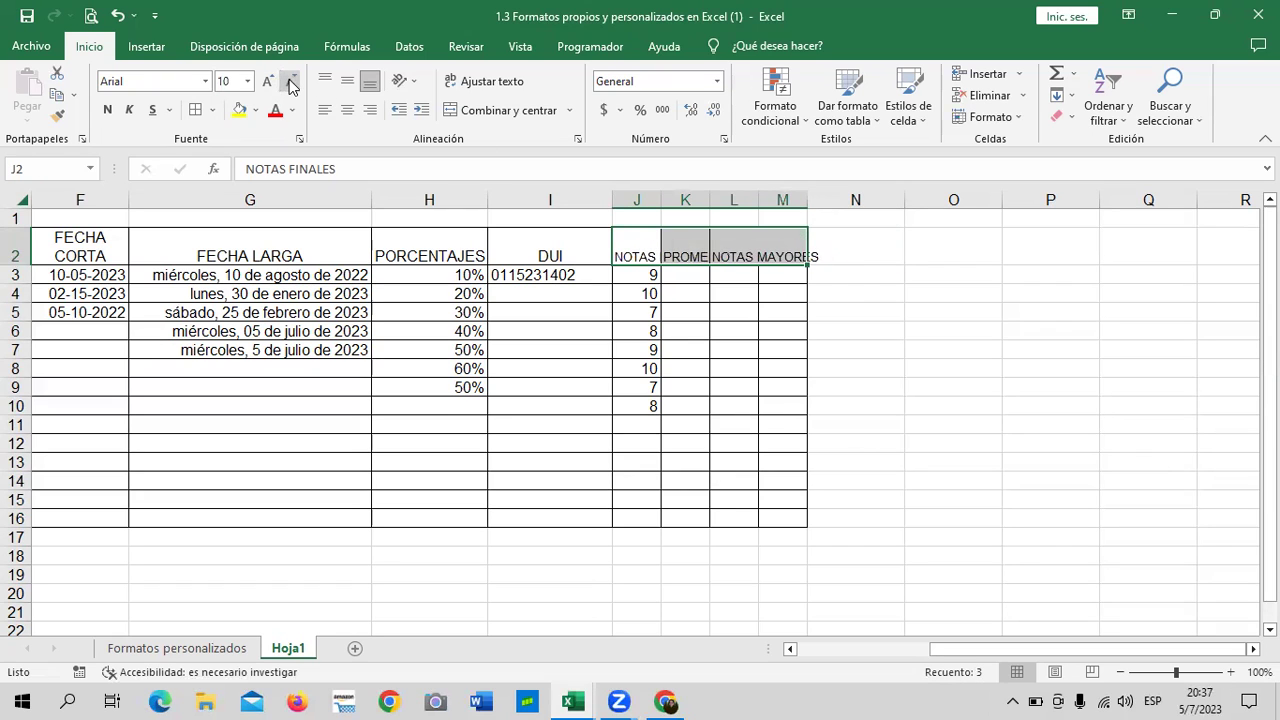
click(290, 80)
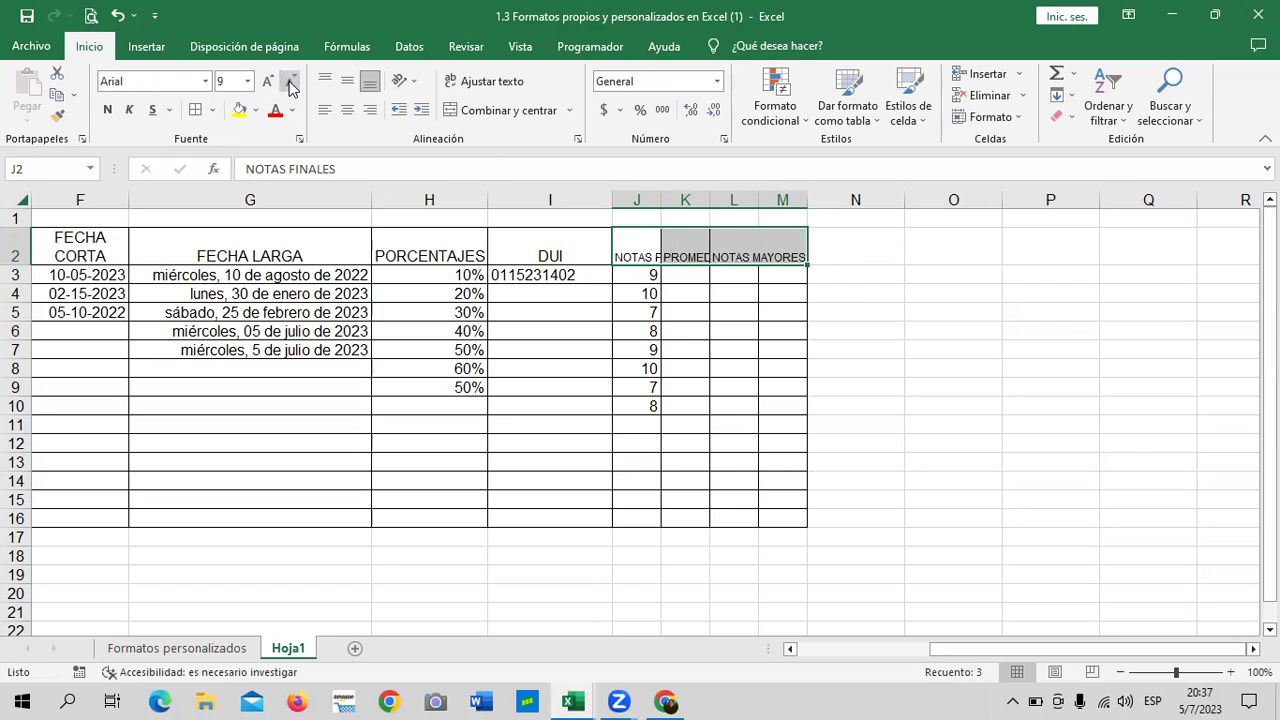
Tilt the J2:M2 headers at an ascending counterclockwise angle.
click(730, 428)
drag(643, 238, 777, 241)
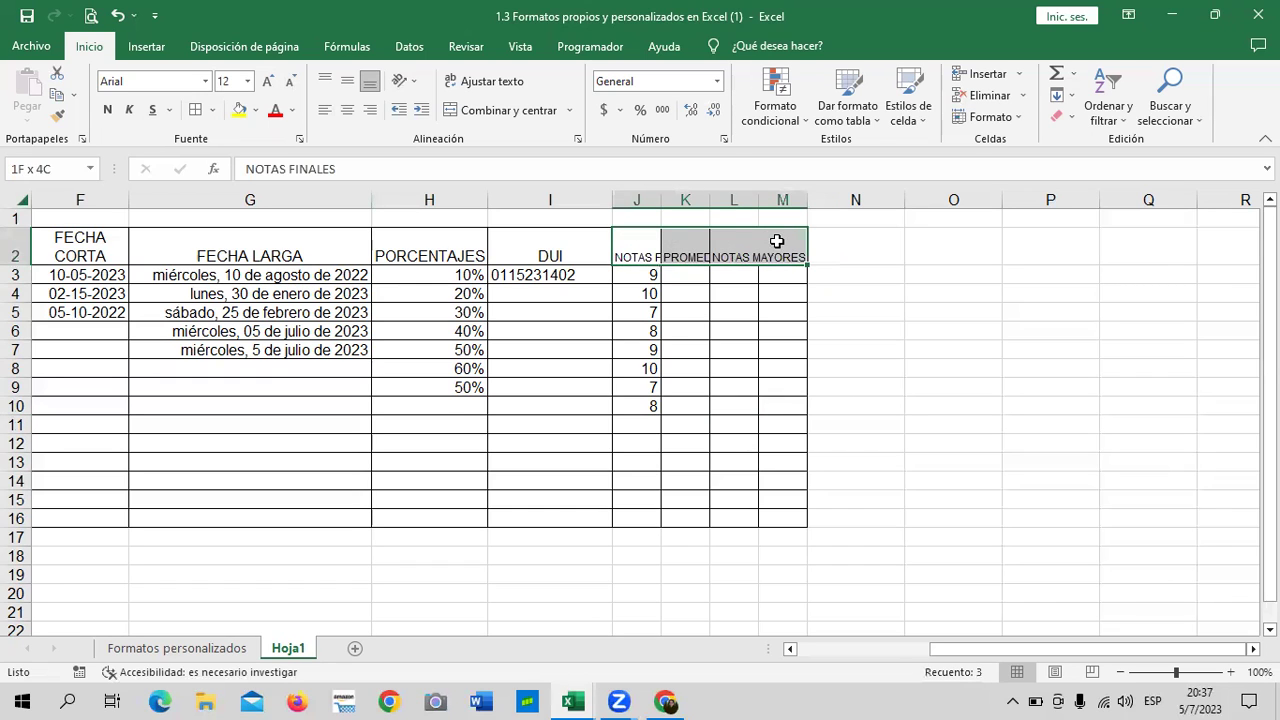
click(406, 80)
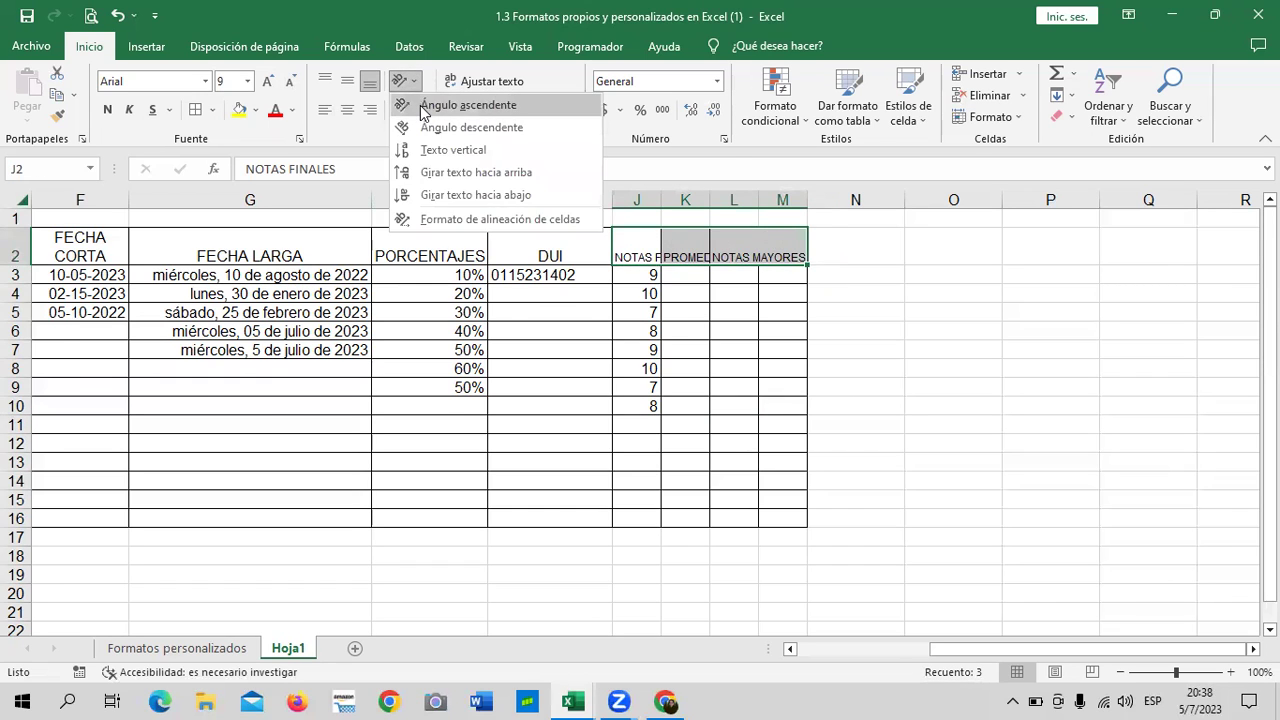
click(424, 105)
click(762, 410)
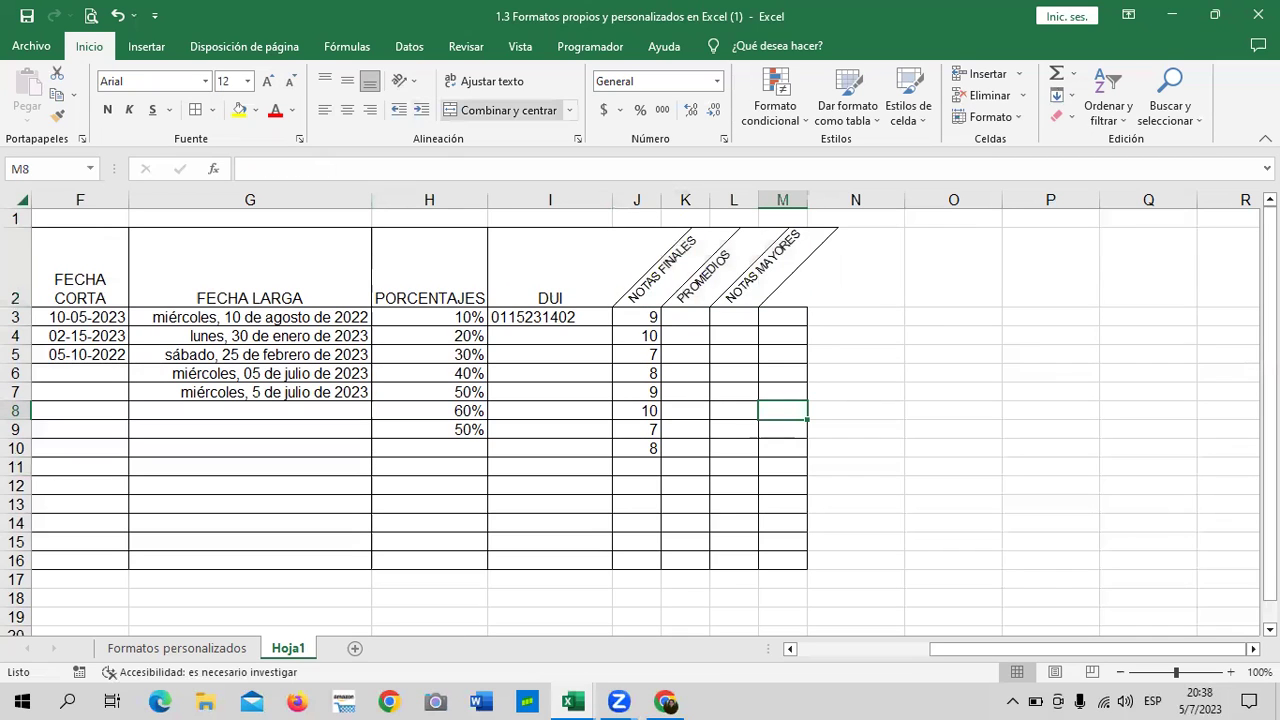
Open Formato de celdas, glance at alignment and font, then show the Borde tab.
click(724, 139)
click(286, 138)
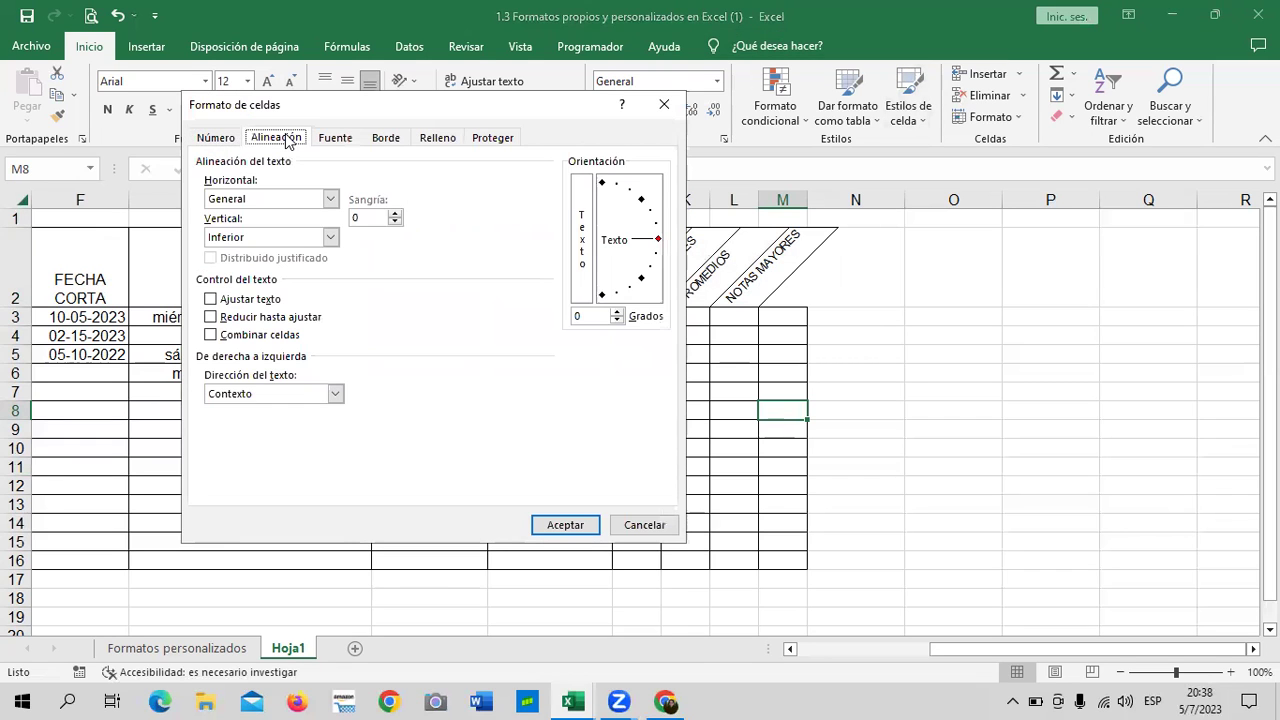
click(338, 140)
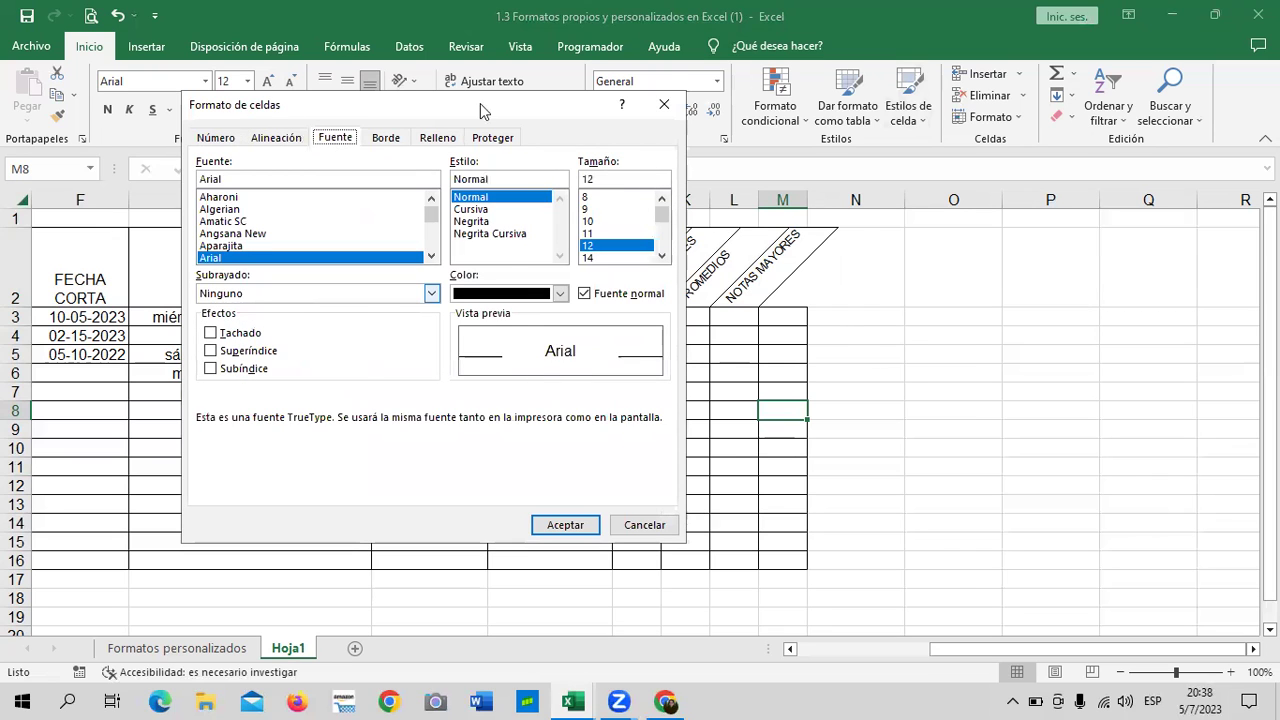
drag(480, 103, 759, 140)
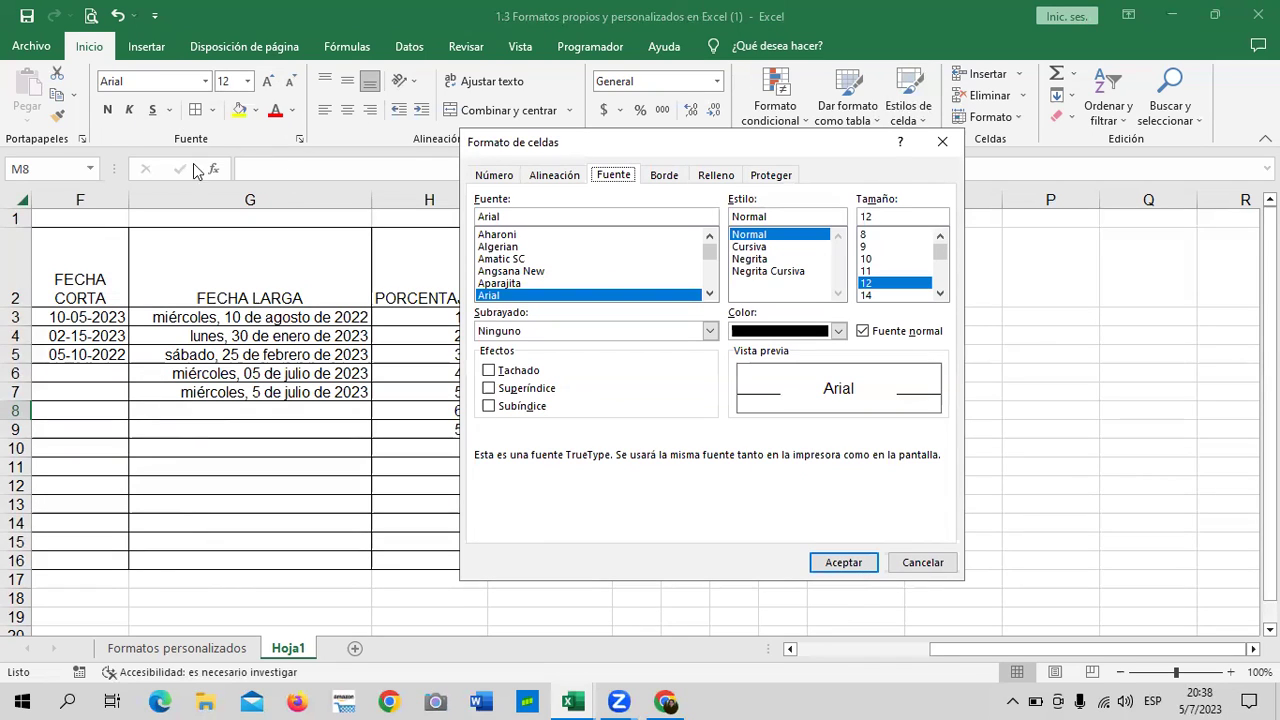
click(664, 177)
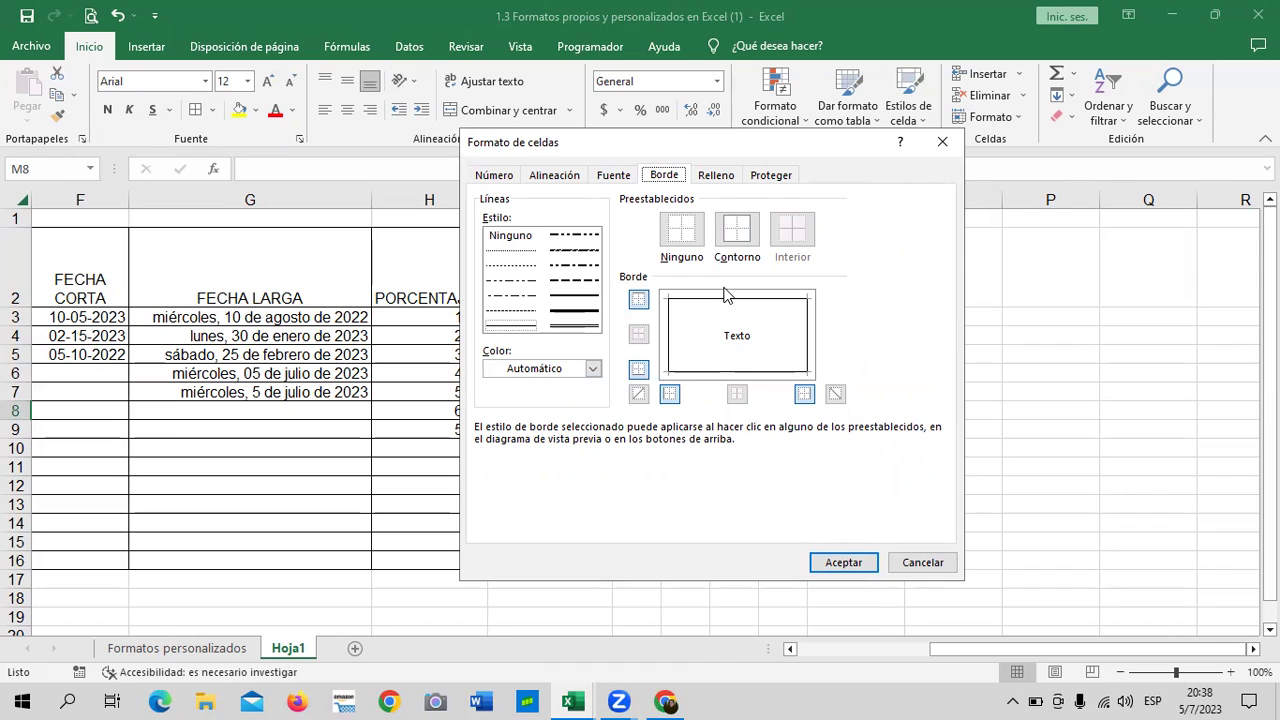
On the Relleno tab, preview Efectos de relleno and Más colores without applying.
click(716, 175)
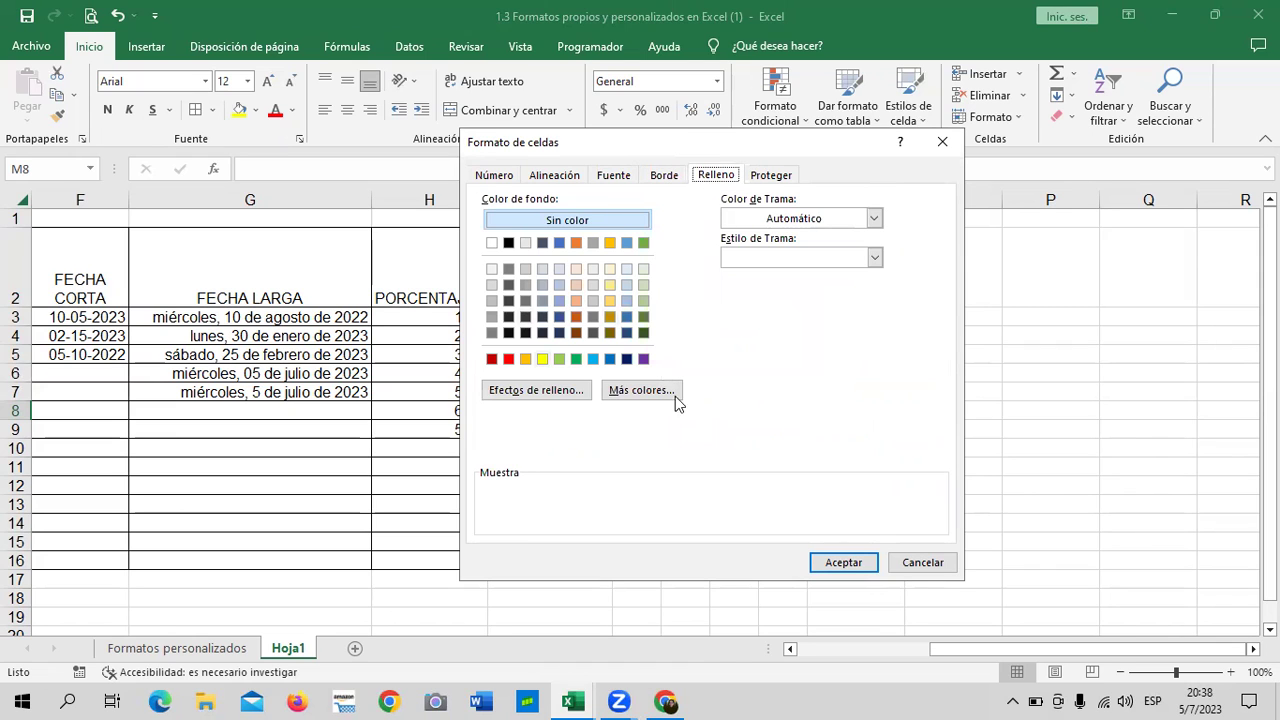
click(548, 395)
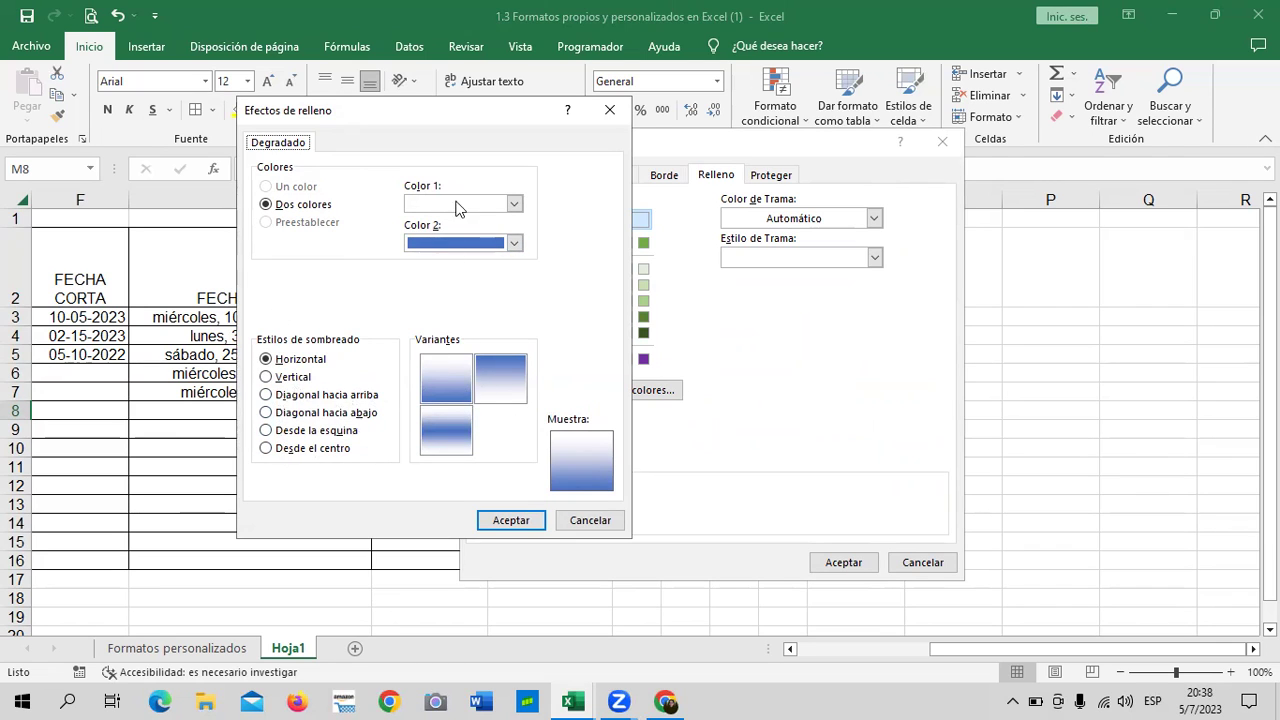
click(609, 110)
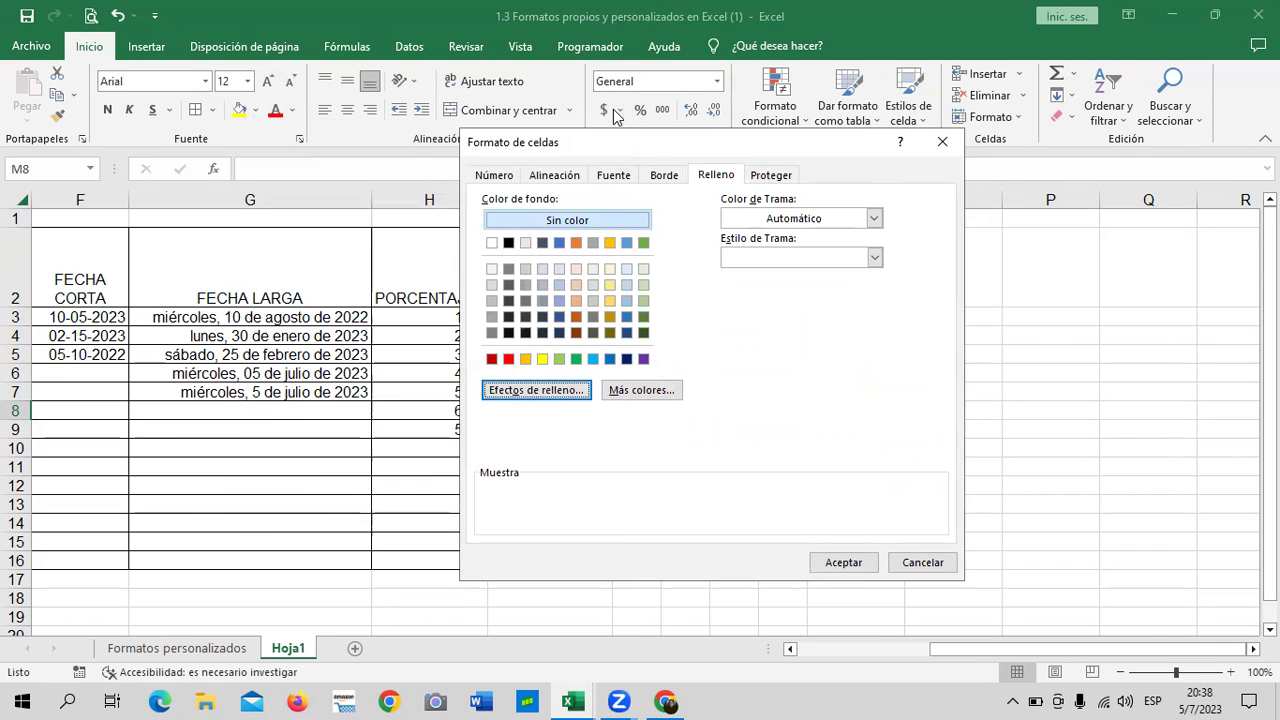
click(650, 392)
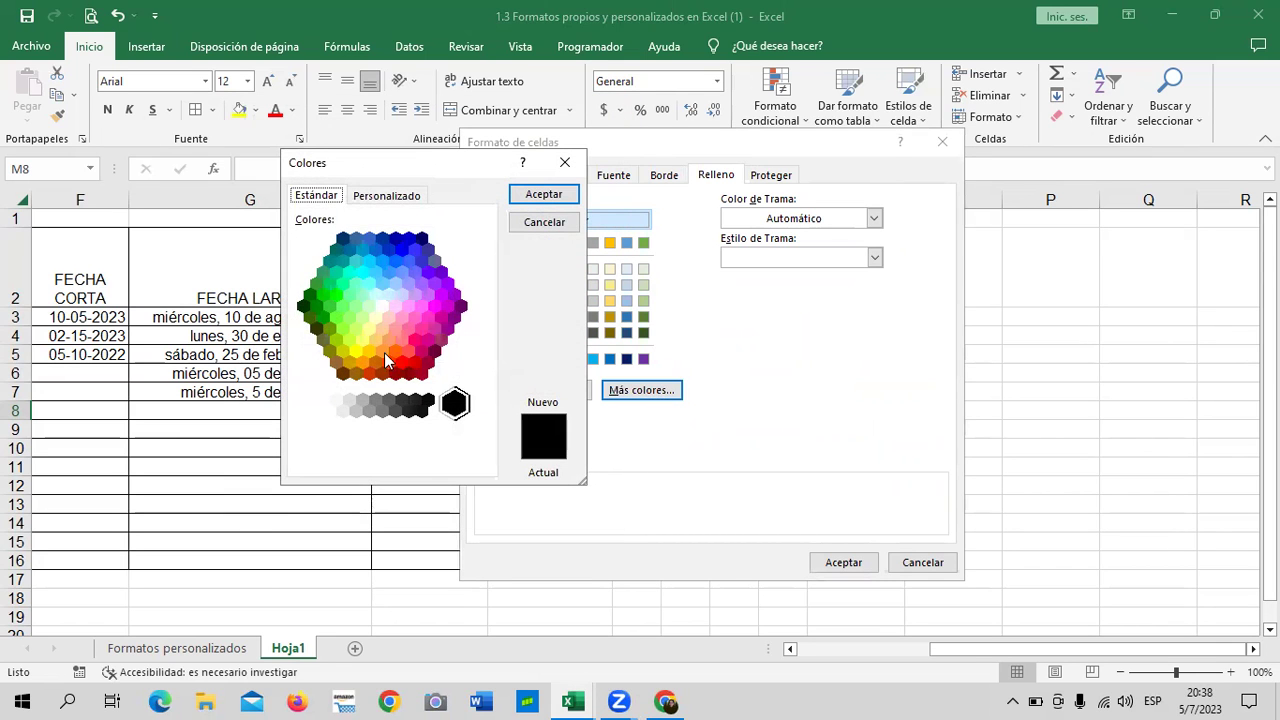
click(564, 165)
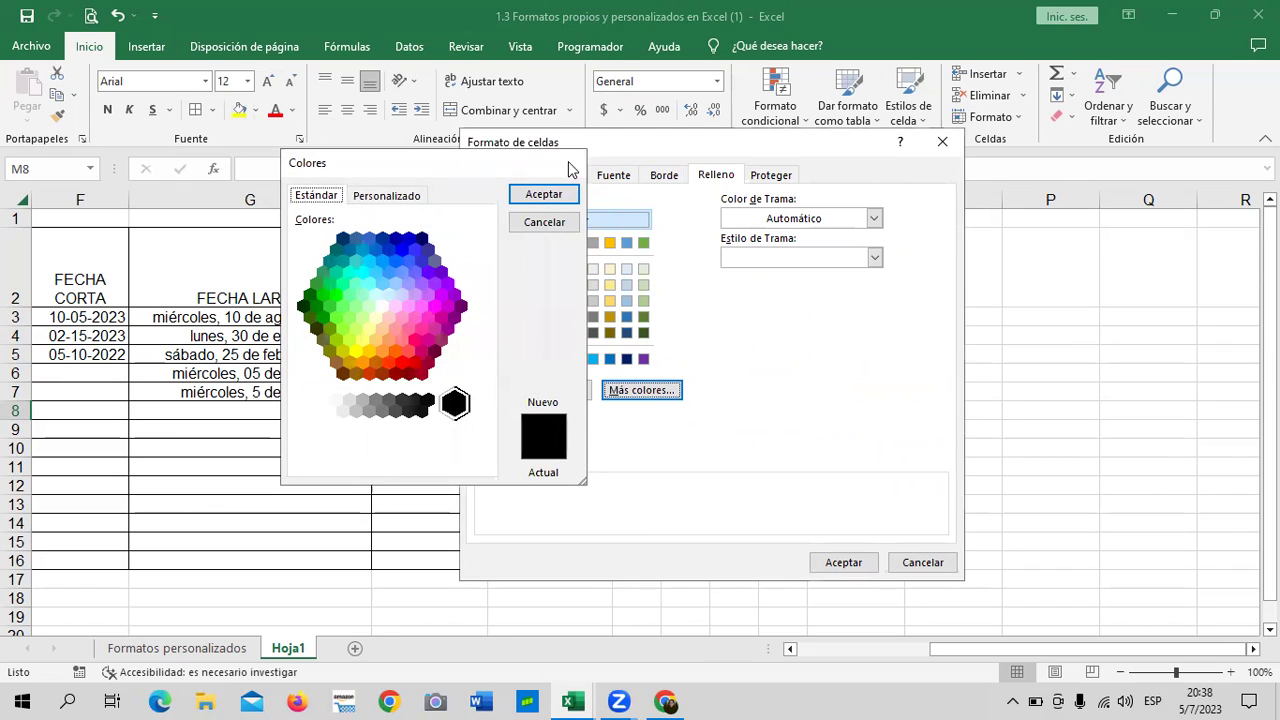
Look through the Estilo de Trama and Color de Trama choices without picking any.
click(875, 257)
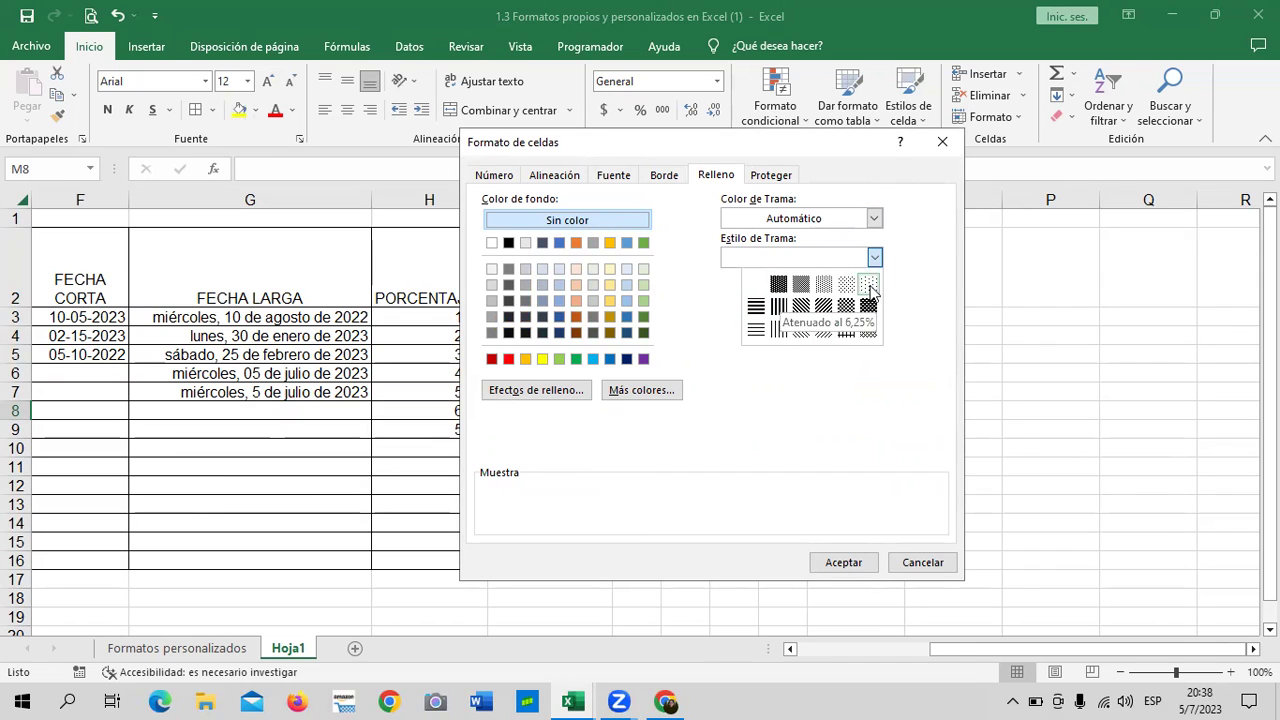
click(875, 219)
click(875, 219)
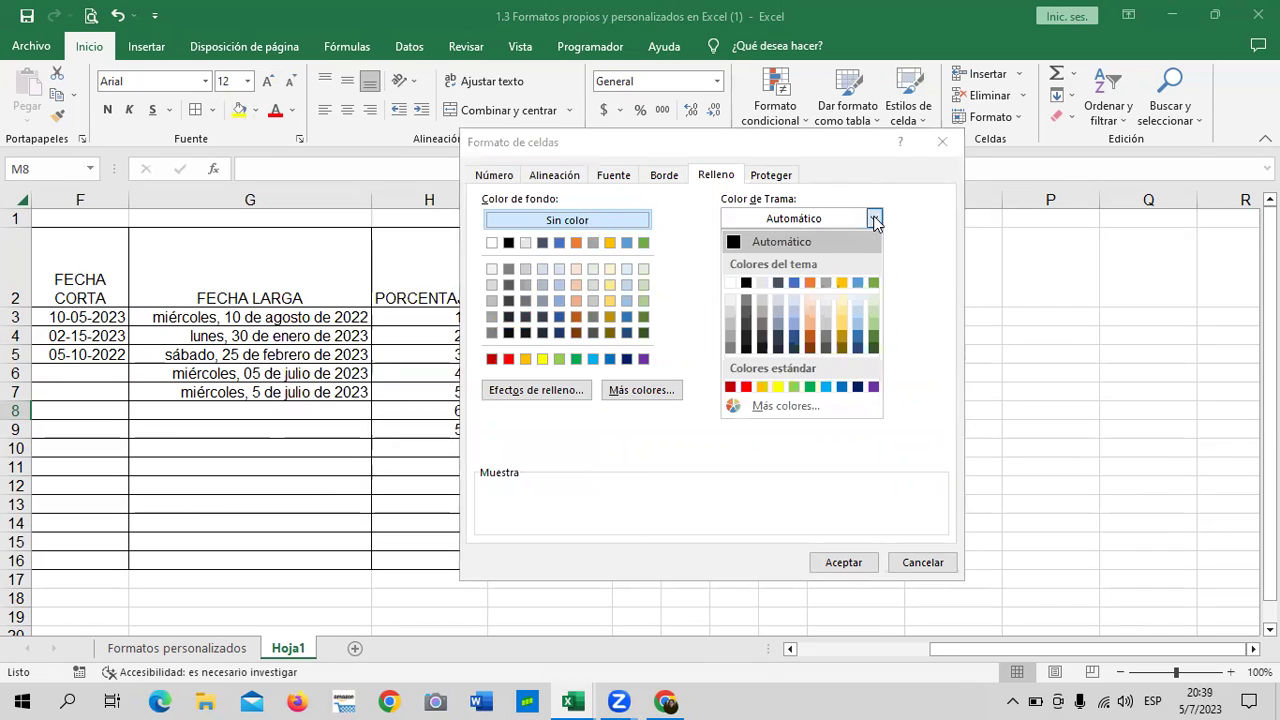
click(921, 250)
drag(877, 149, 779, 167)
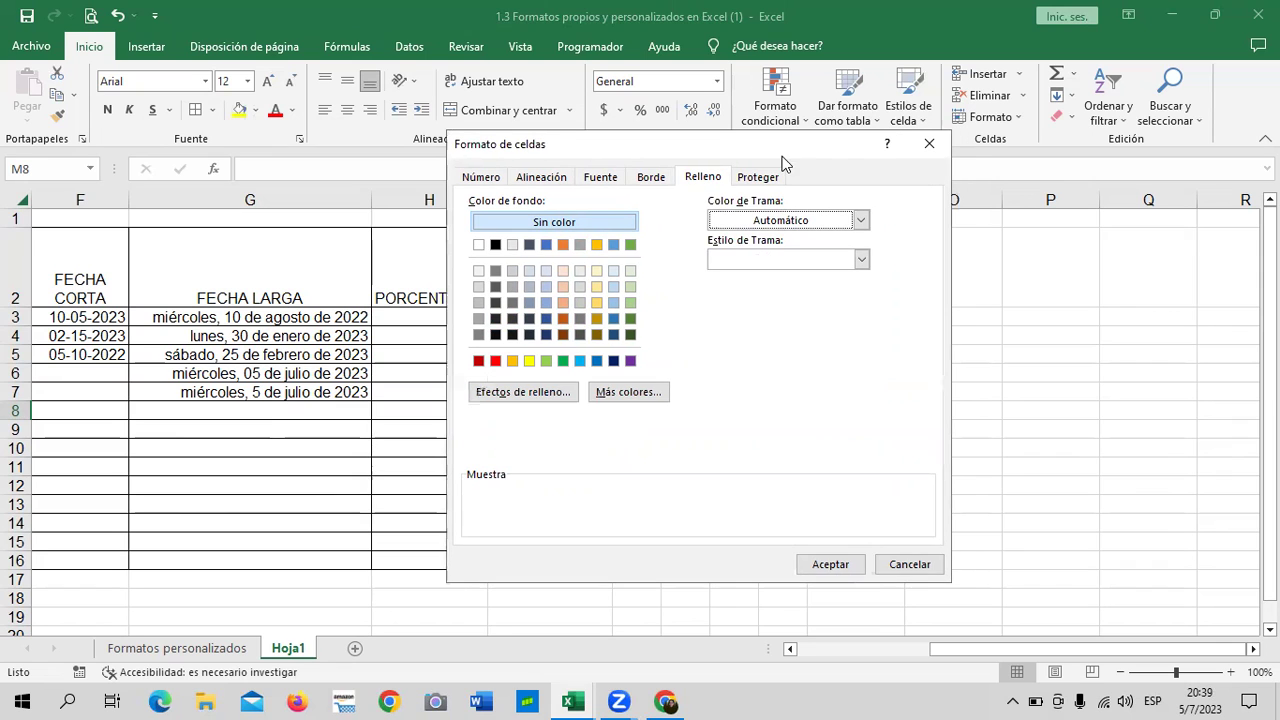
View the Bloqueada/Oculta protection options, then close Formato de celdas unchanged.
click(680, 195)
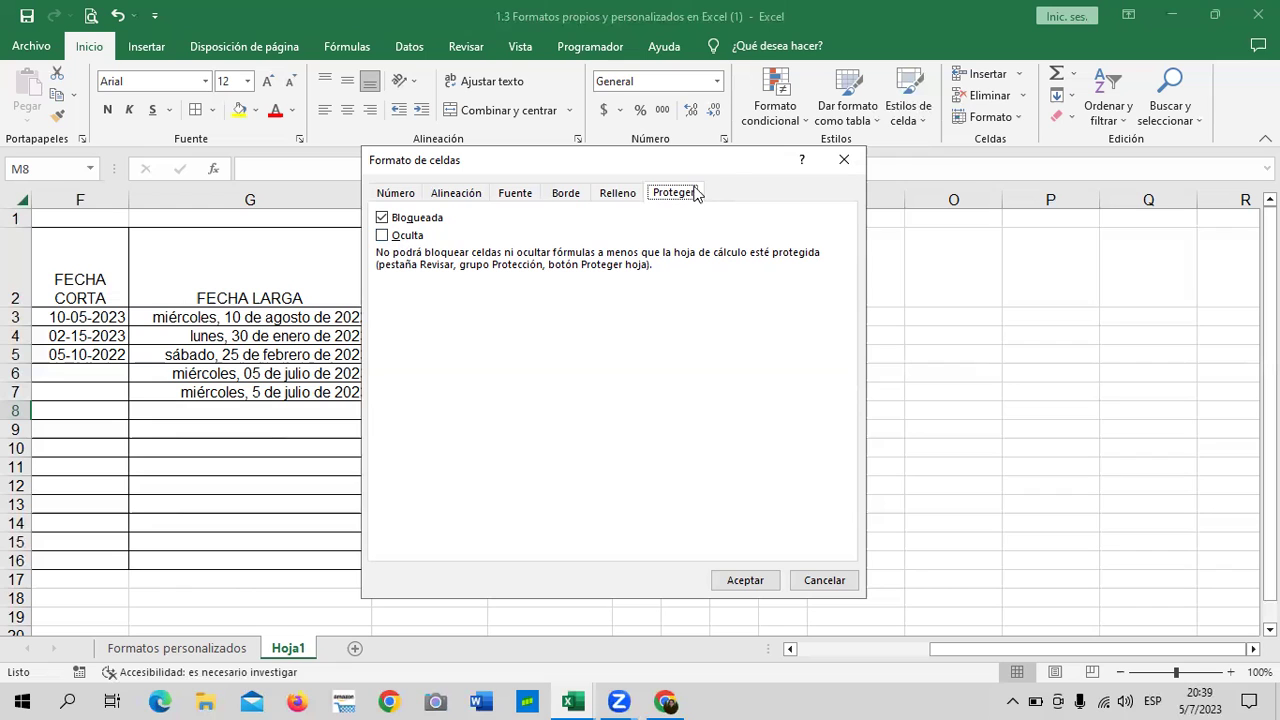
click(844, 160)
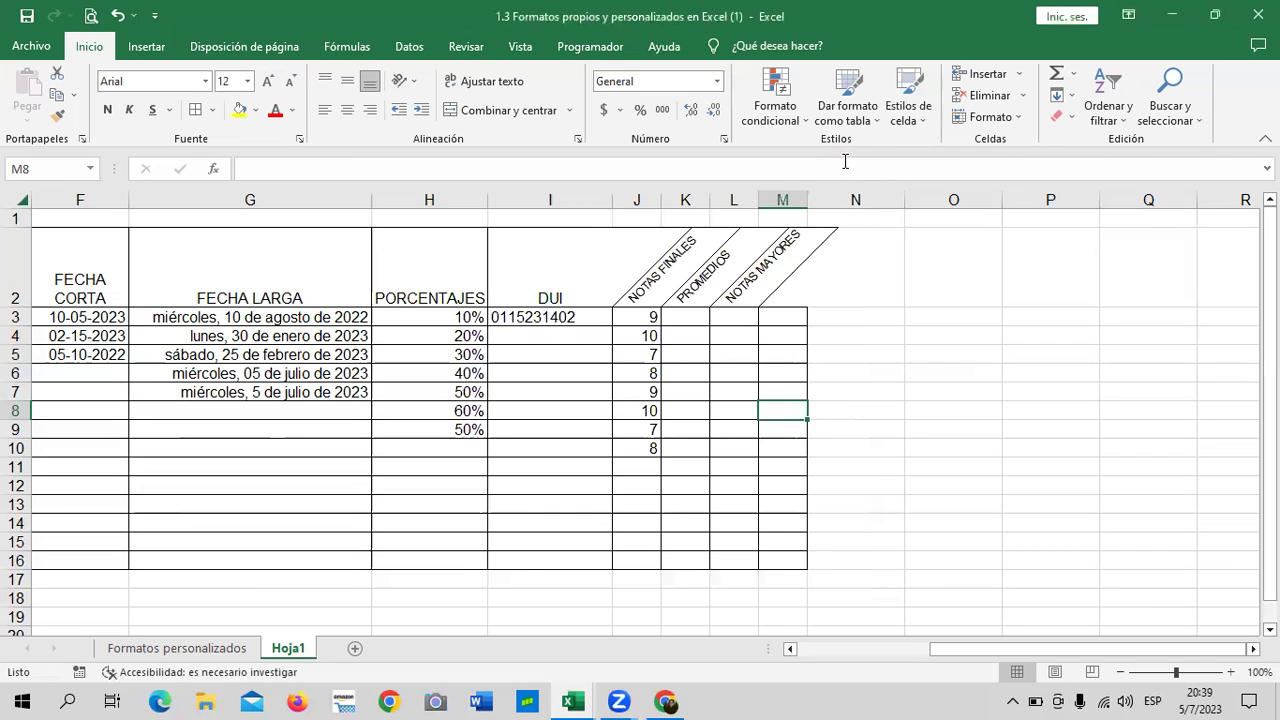
click(915, 448)
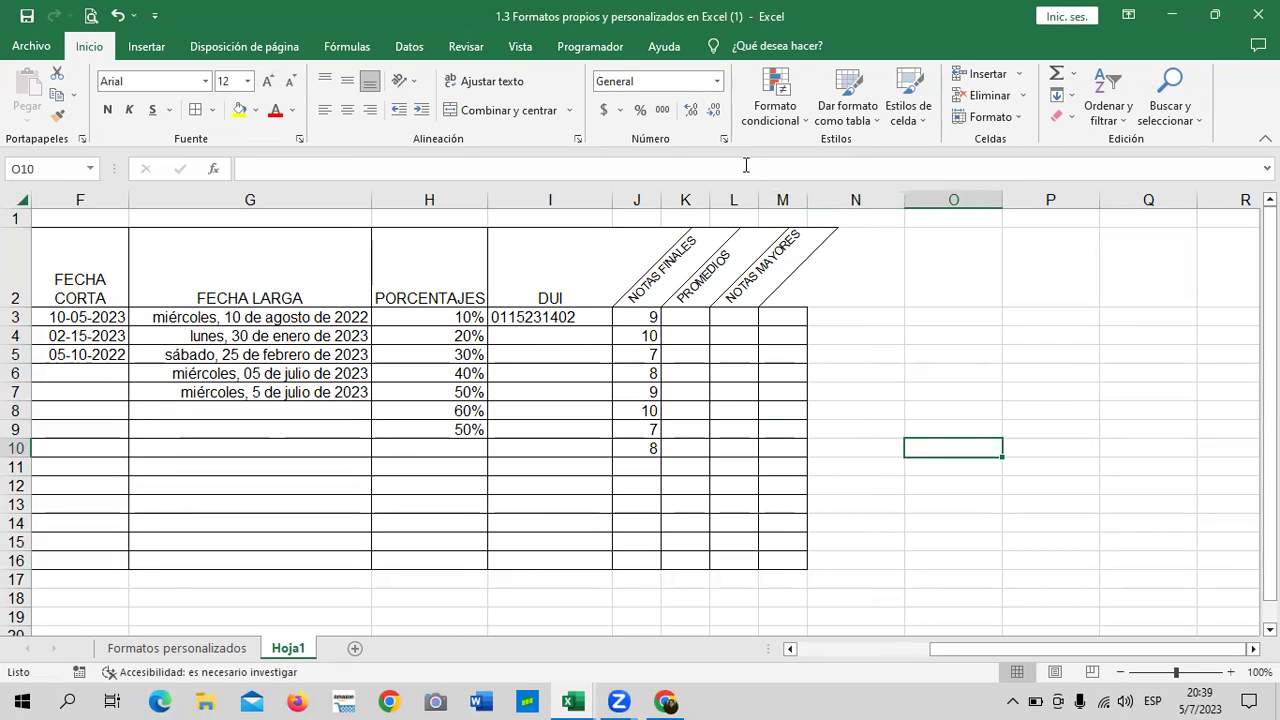
click(723, 140)
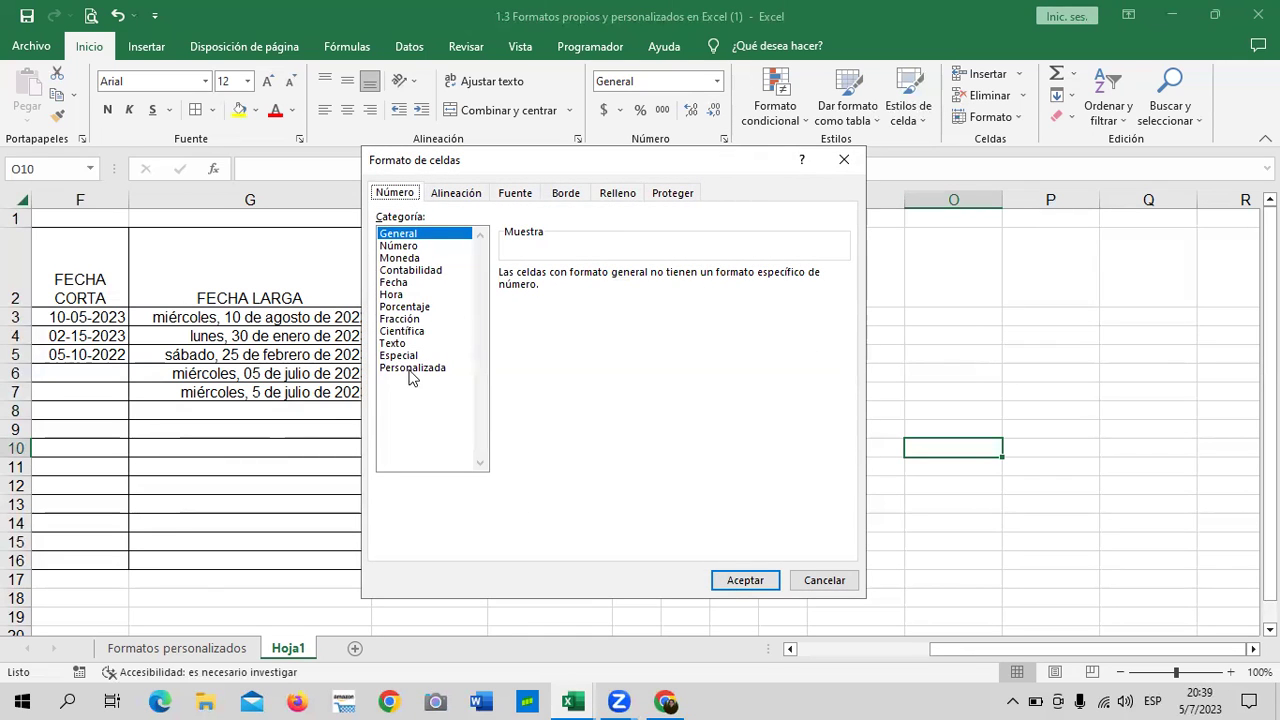
click(417, 370)
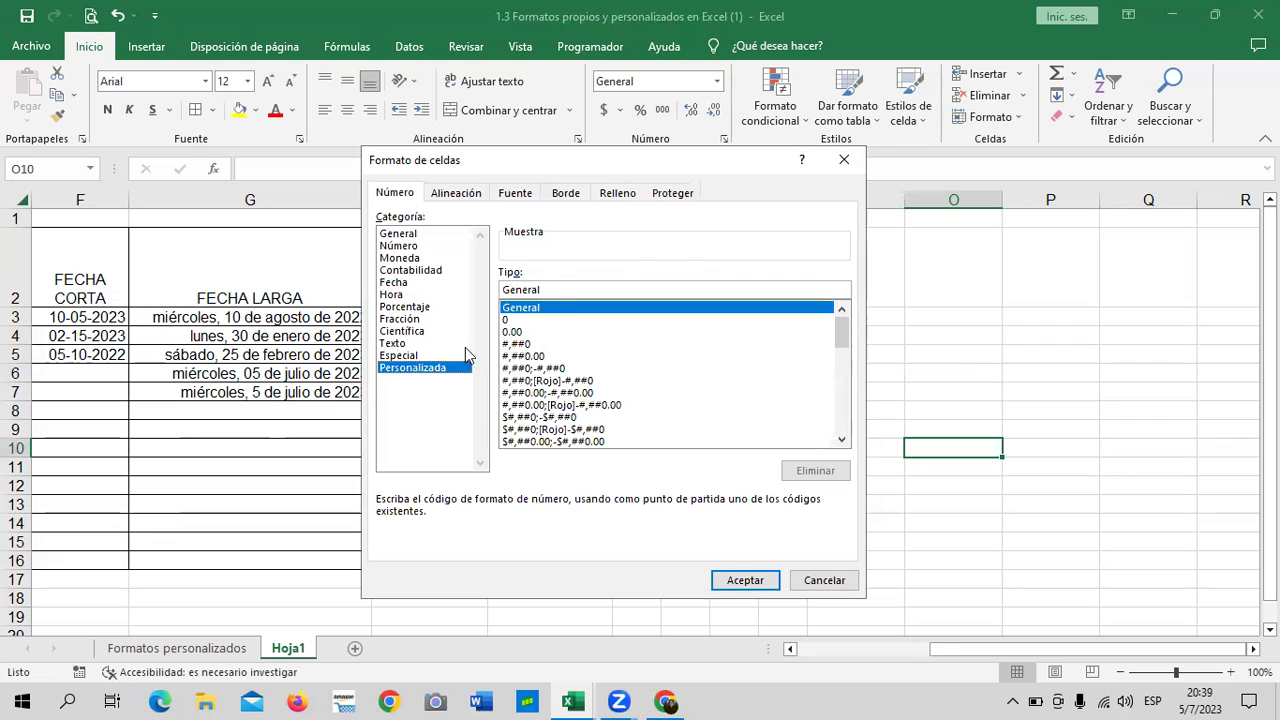
click(843, 159)
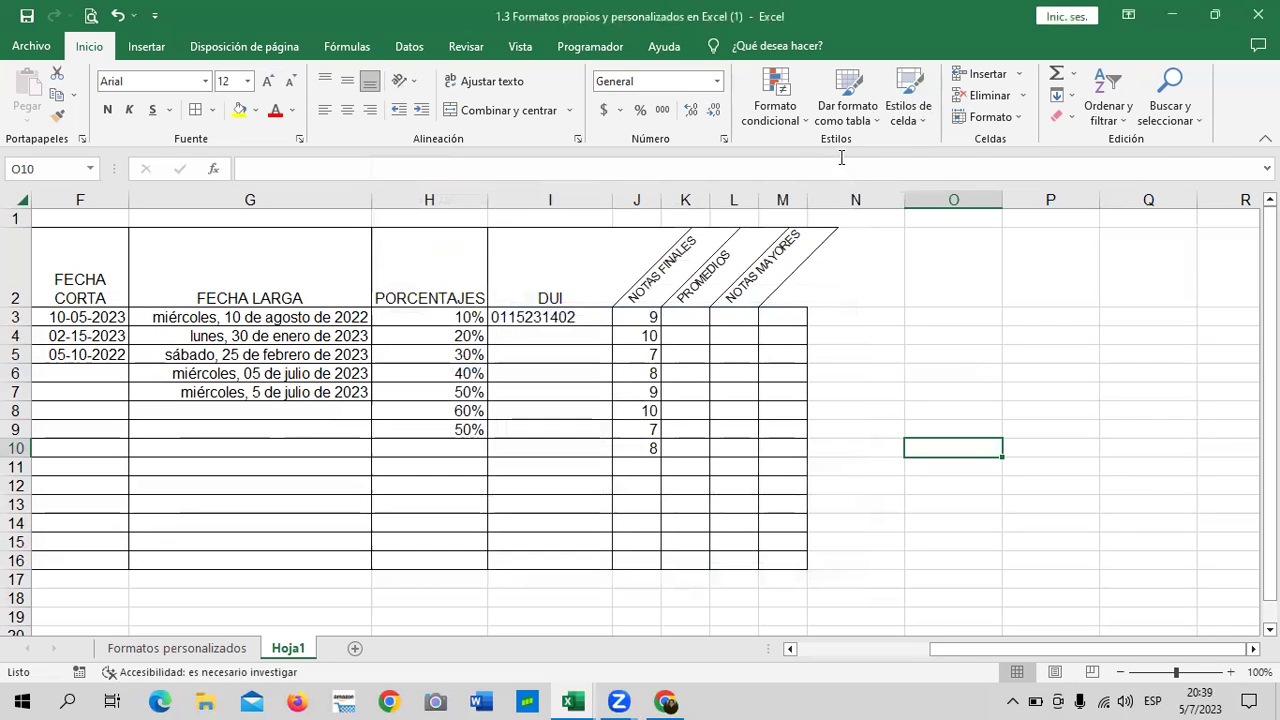
click(836, 447)
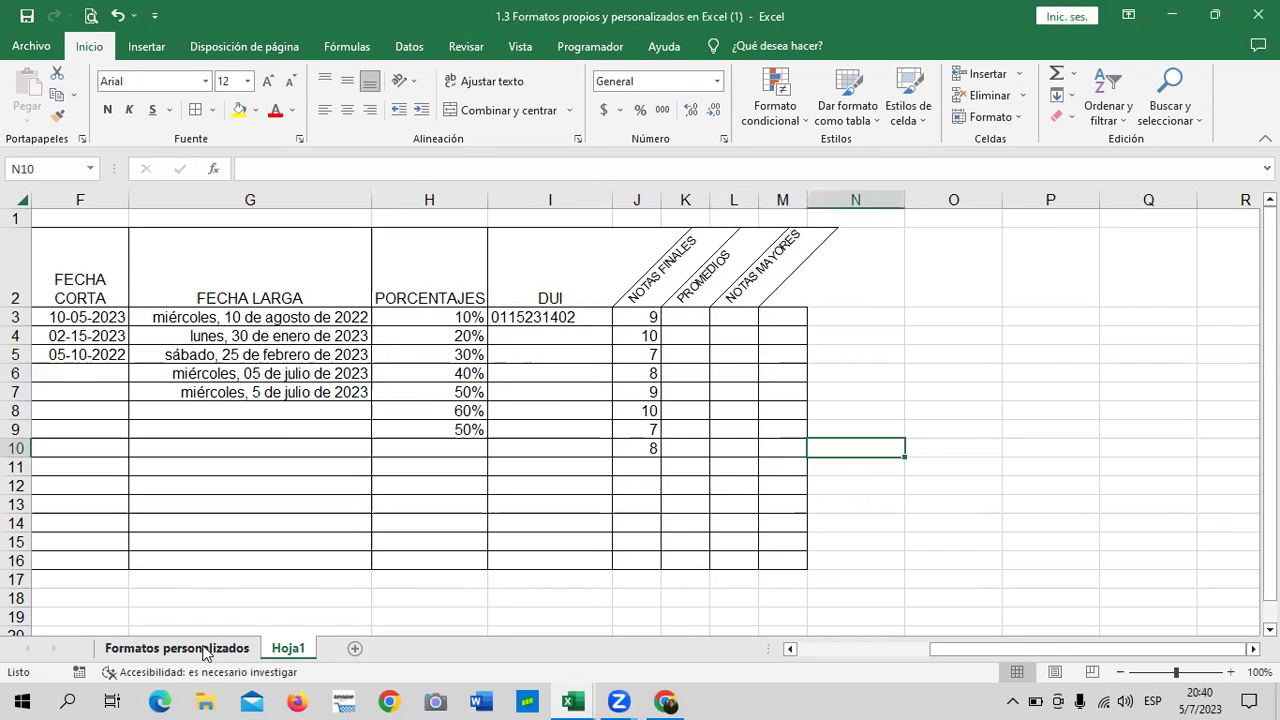
Switch to the Formatos personalizados sheet, then advance the course page to lesson 1.7.
click(203, 652)
click(670, 422)
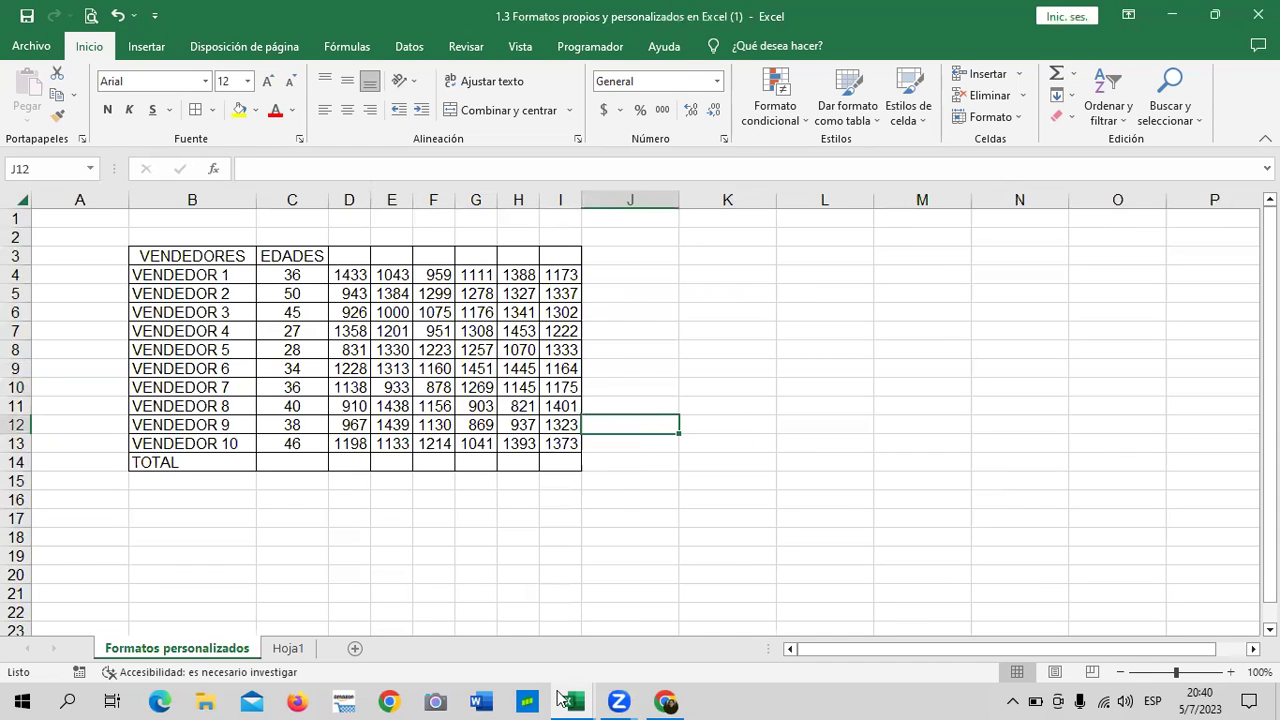
click(665, 701)
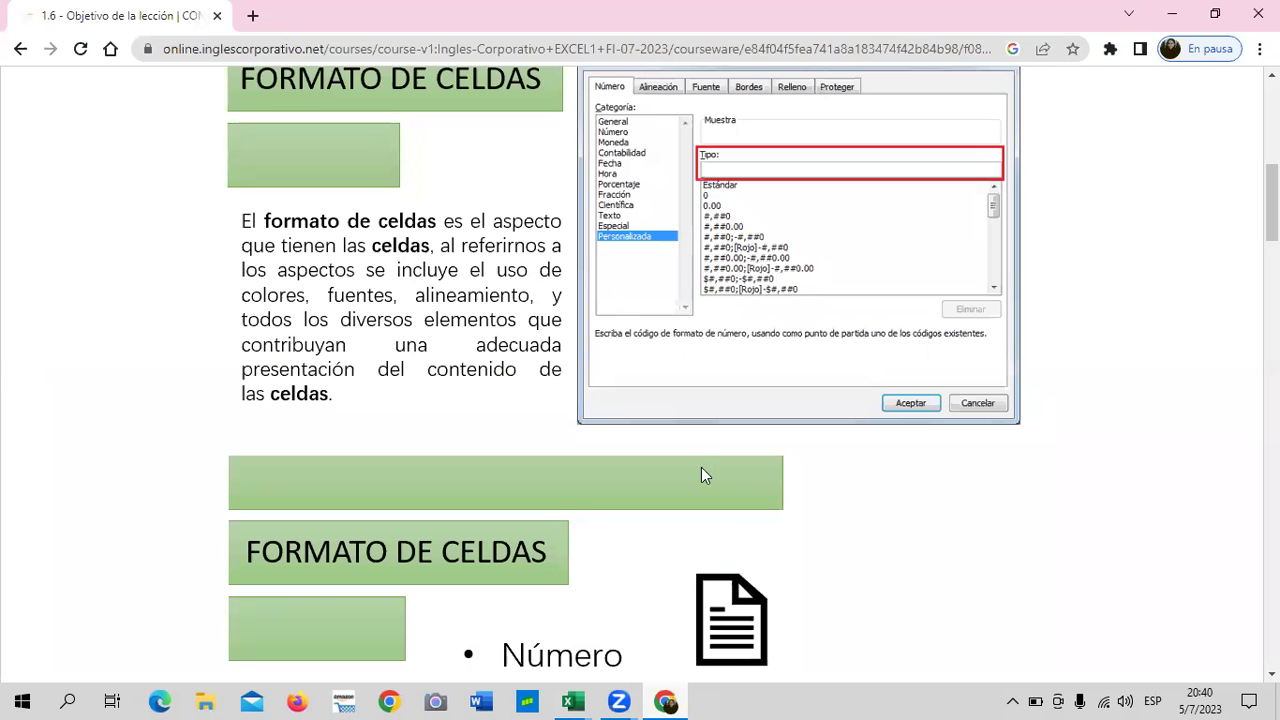
scroll(673, 510, down, 4)
scroll(673, 510, down, 3)
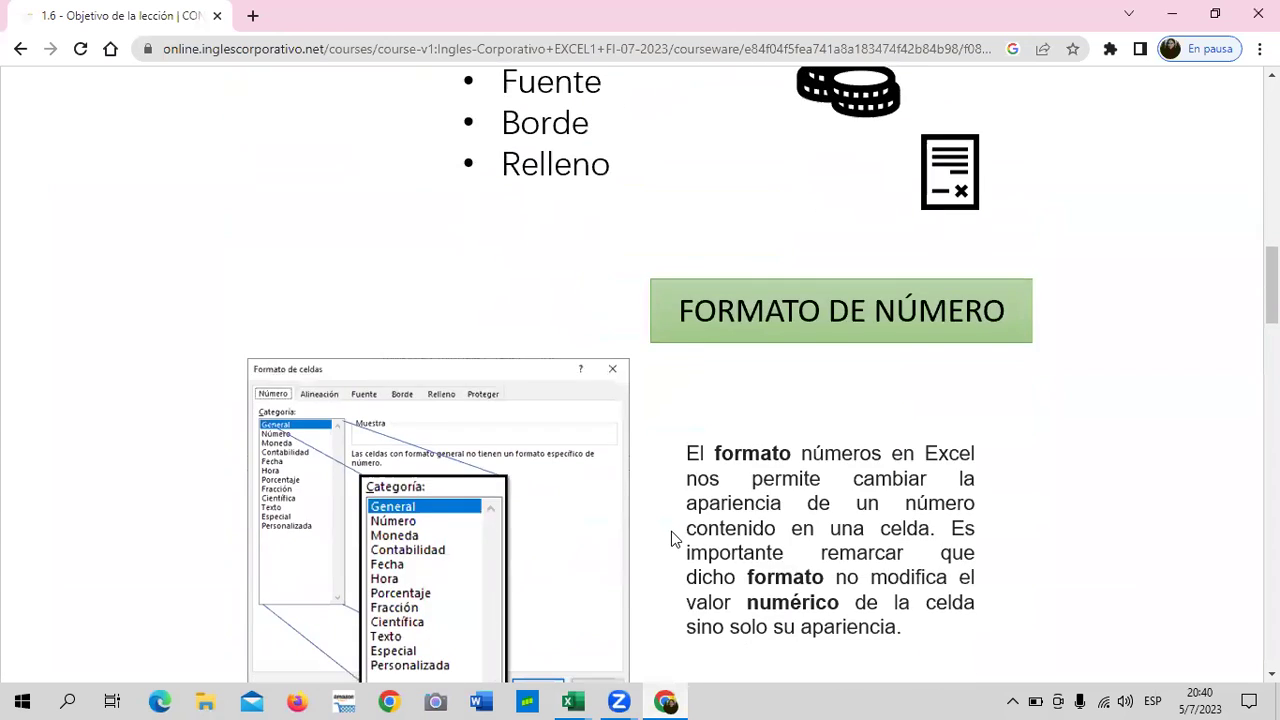
scroll(673, 537, down, 5)
scroll(673, 537, down, 3)
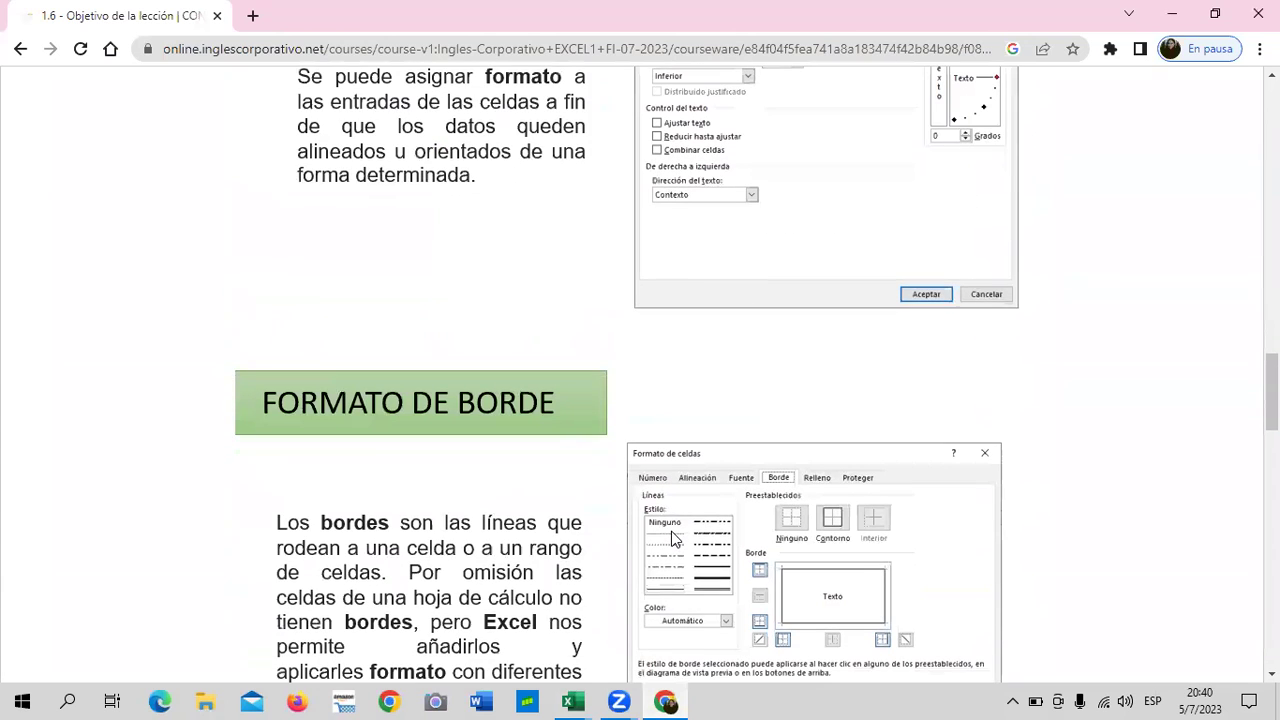
scroll(671, 540, down, 10)
click(678, 436)
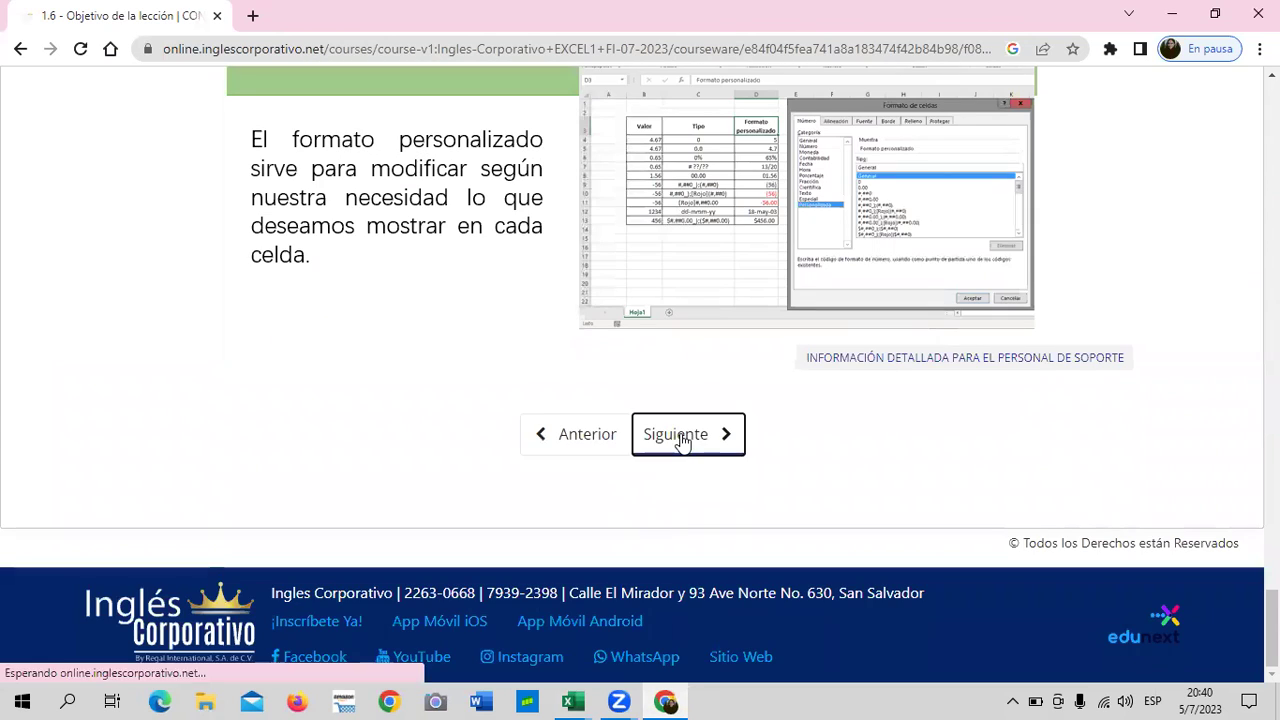
scroll(600, 445, down, 3)
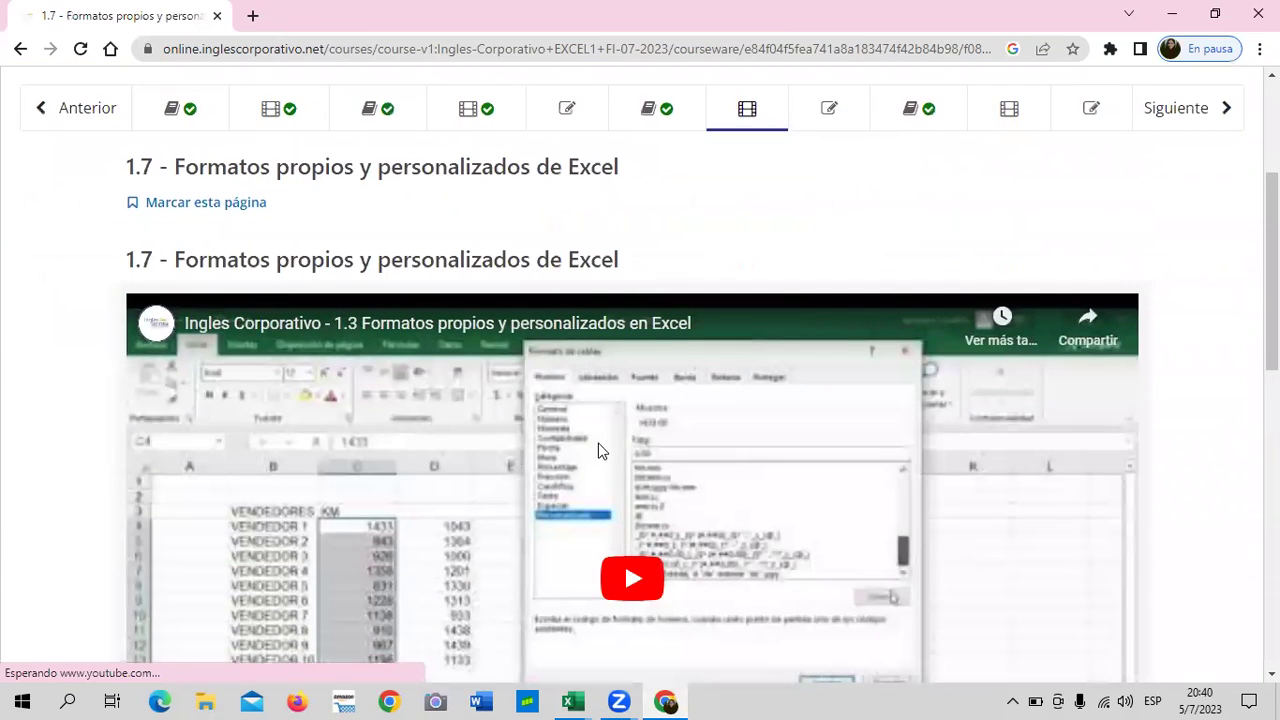
scroll(603, 450, down, 1)
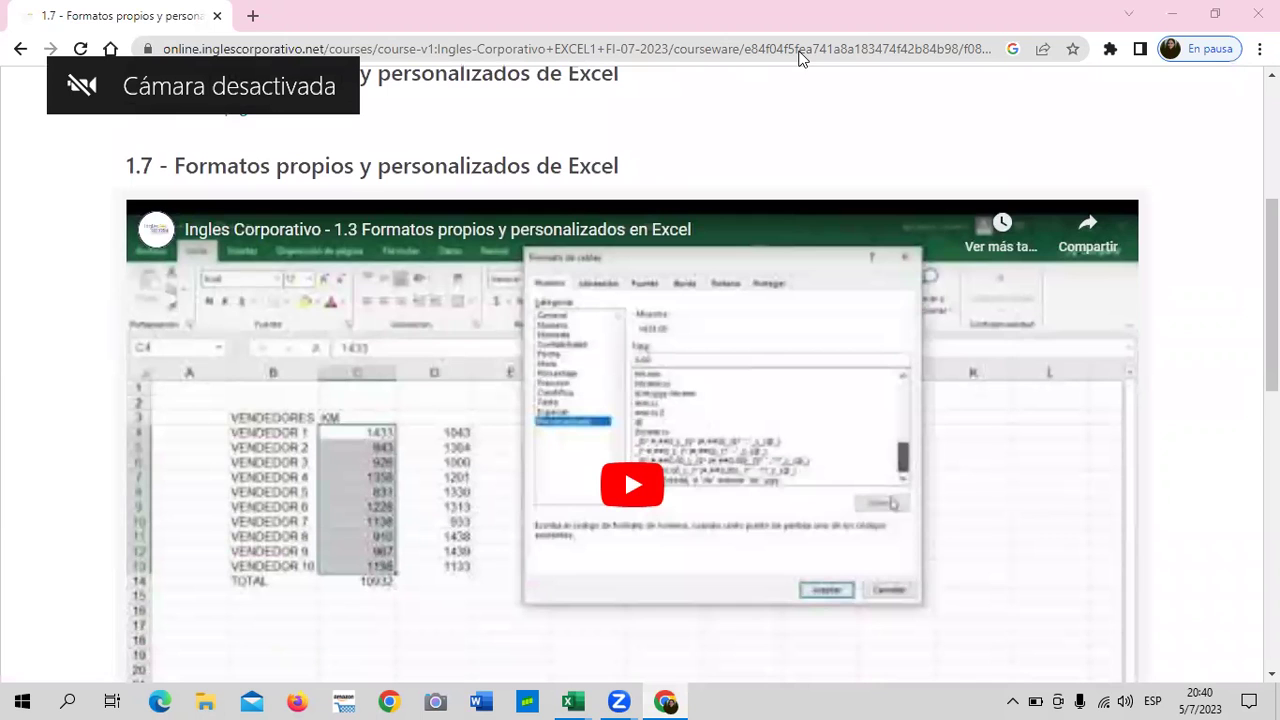
Play the embedded lesson 1.7 custom-formats video showing the VENDEDORES sales table.
click(624, 478)
scroll(620, 472, down, 1)
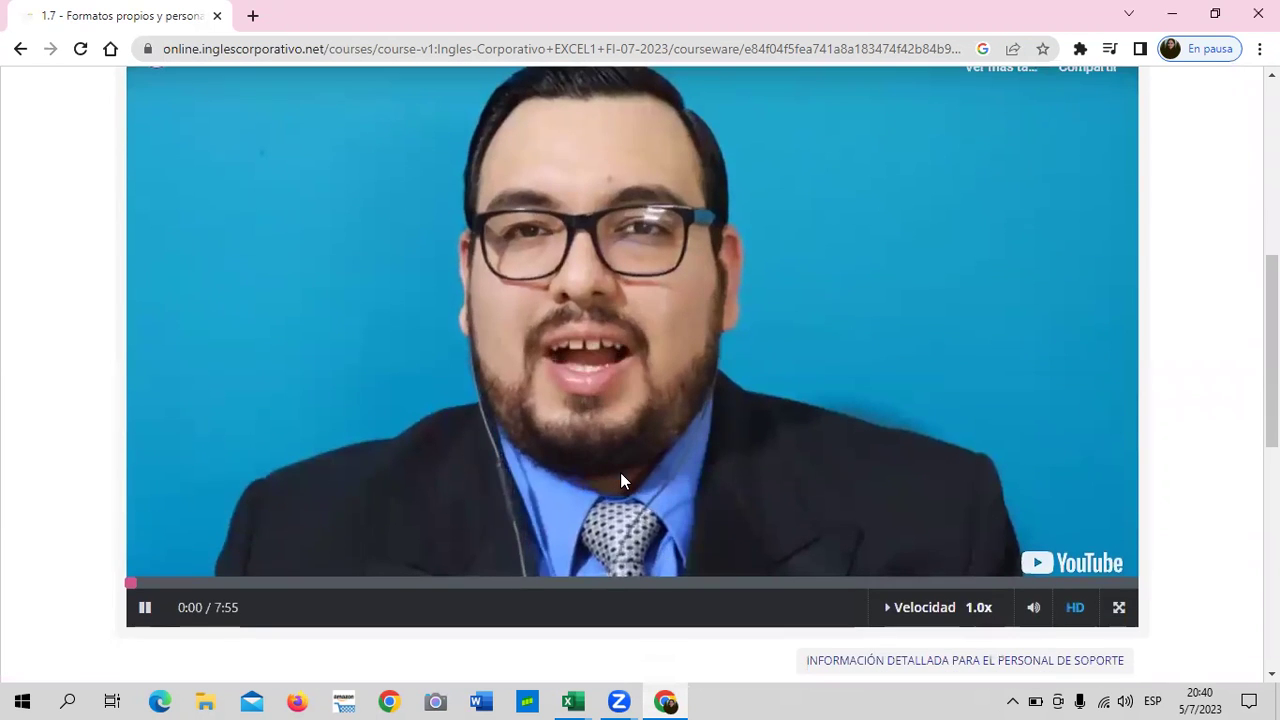
scroll(620, 472, up, 1)
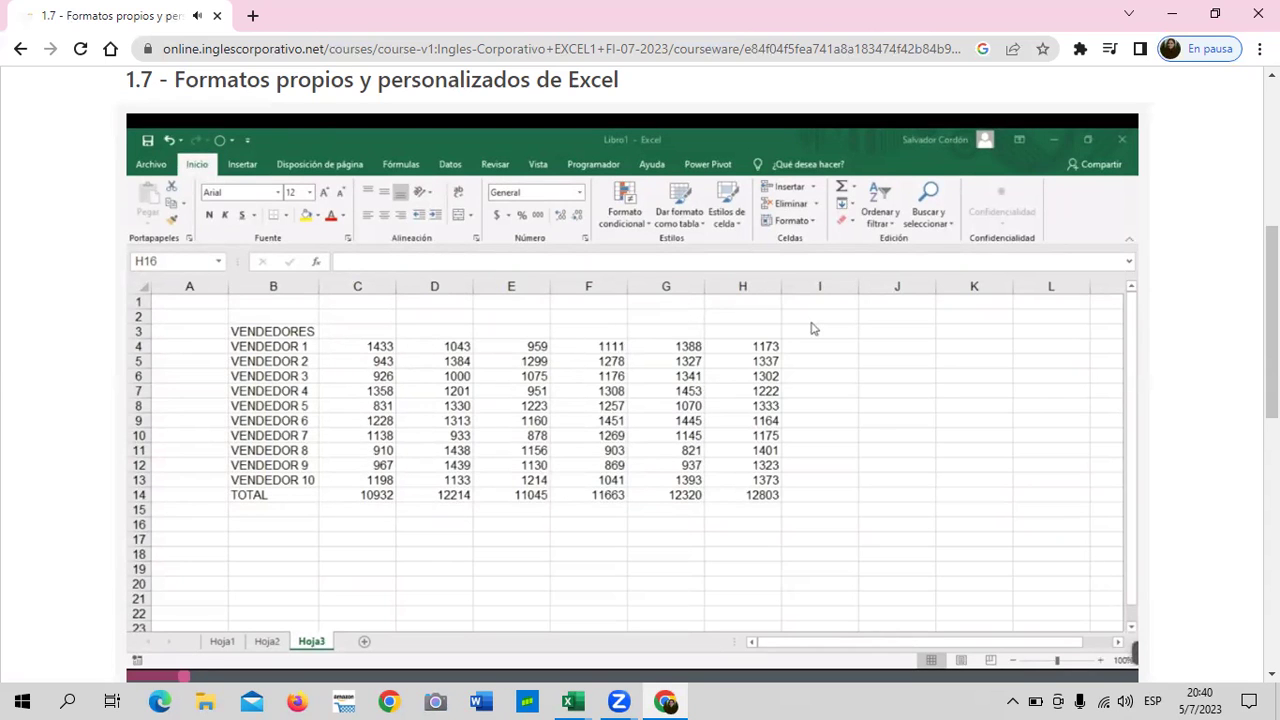
mouse_move(618, 475)
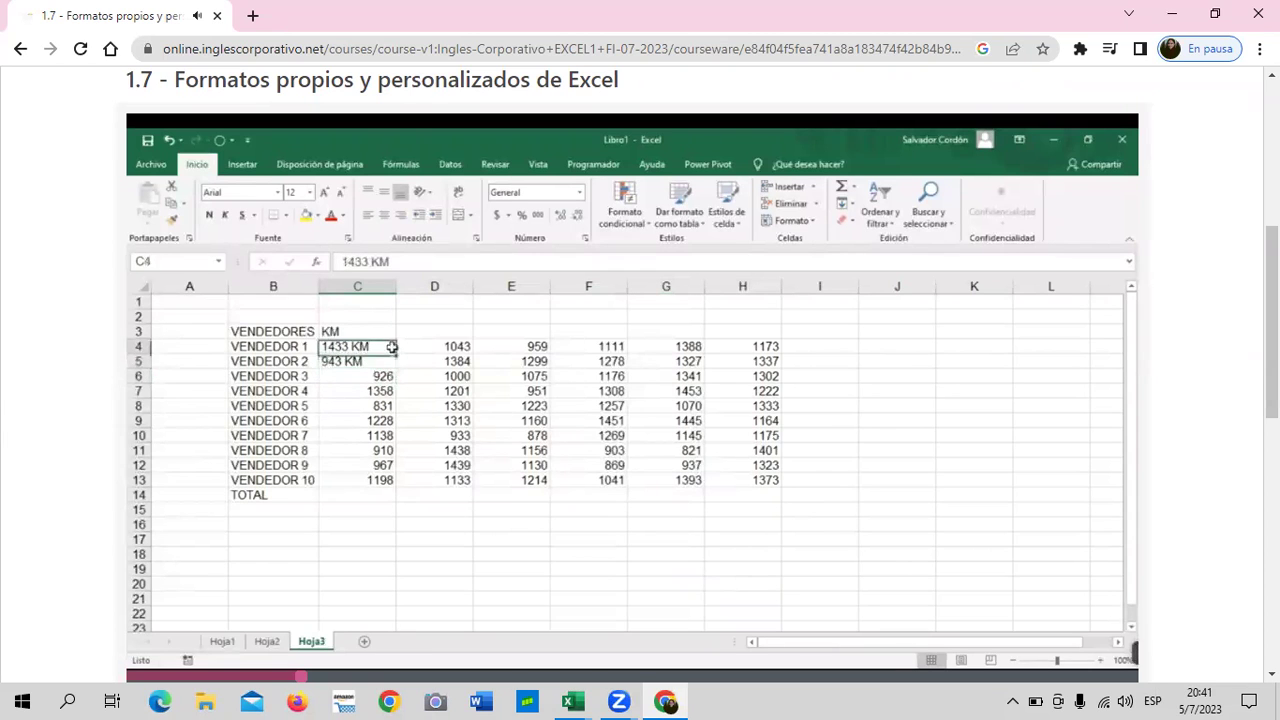
mouse_move(625, 453)
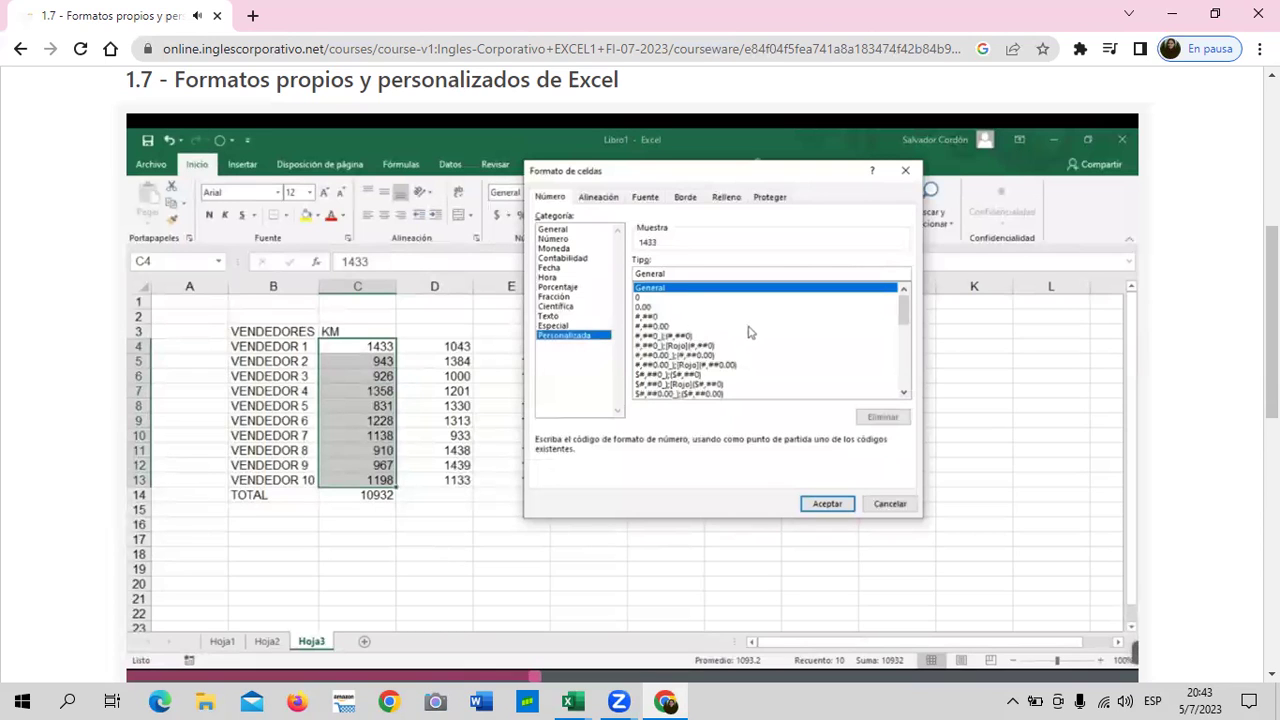
mouse_move(821, 178)
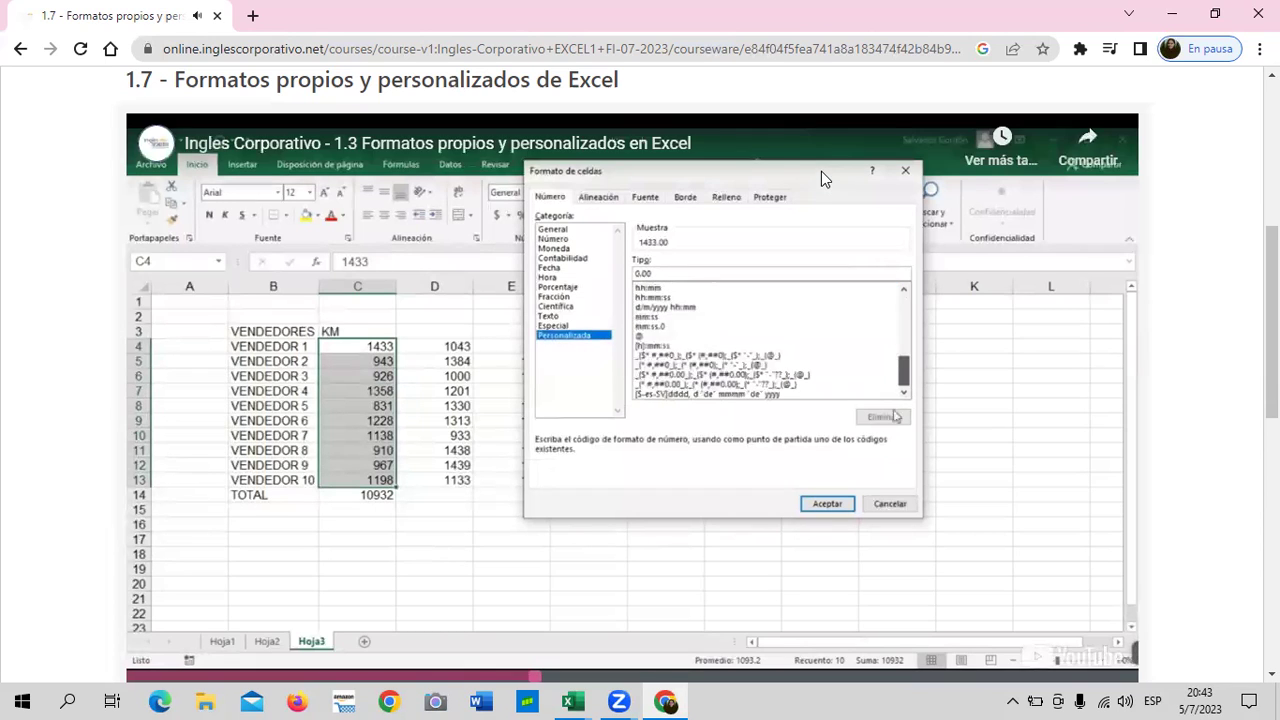
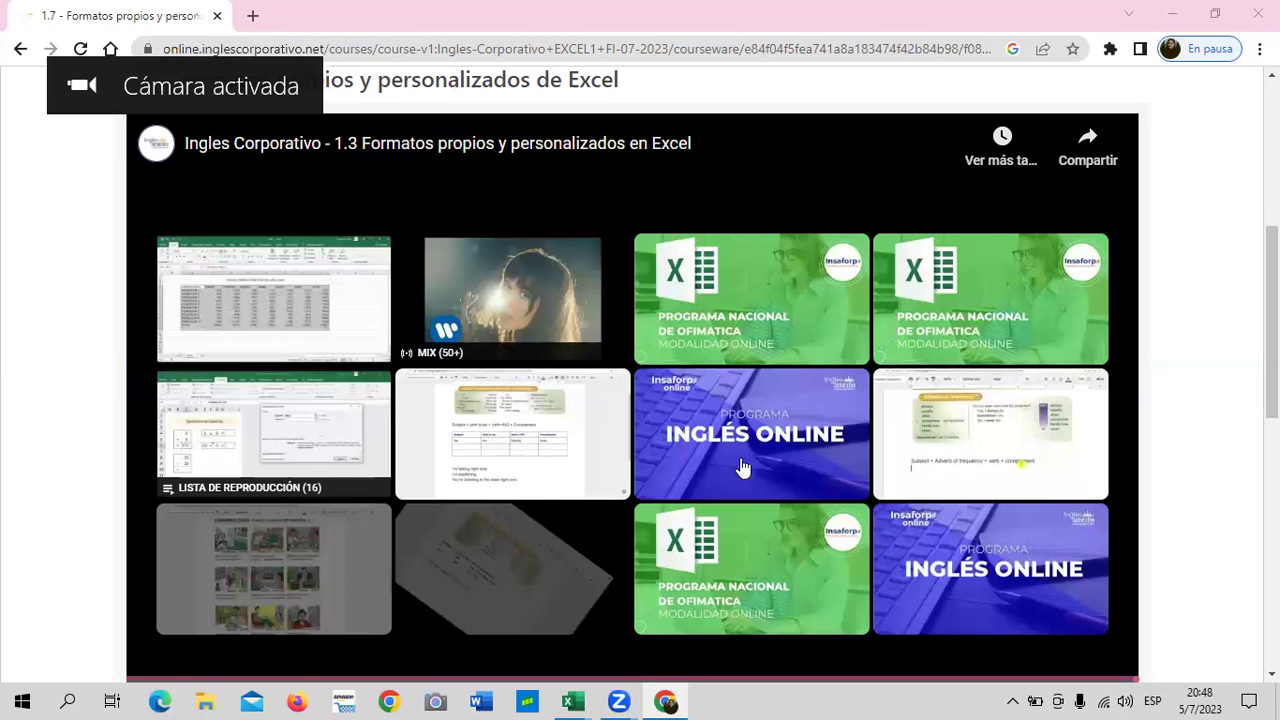
Leave the finished custom-formats lesson video and bring the VENDEDORES Excel workbook to the front.
scroll(741, 467, down, 2)
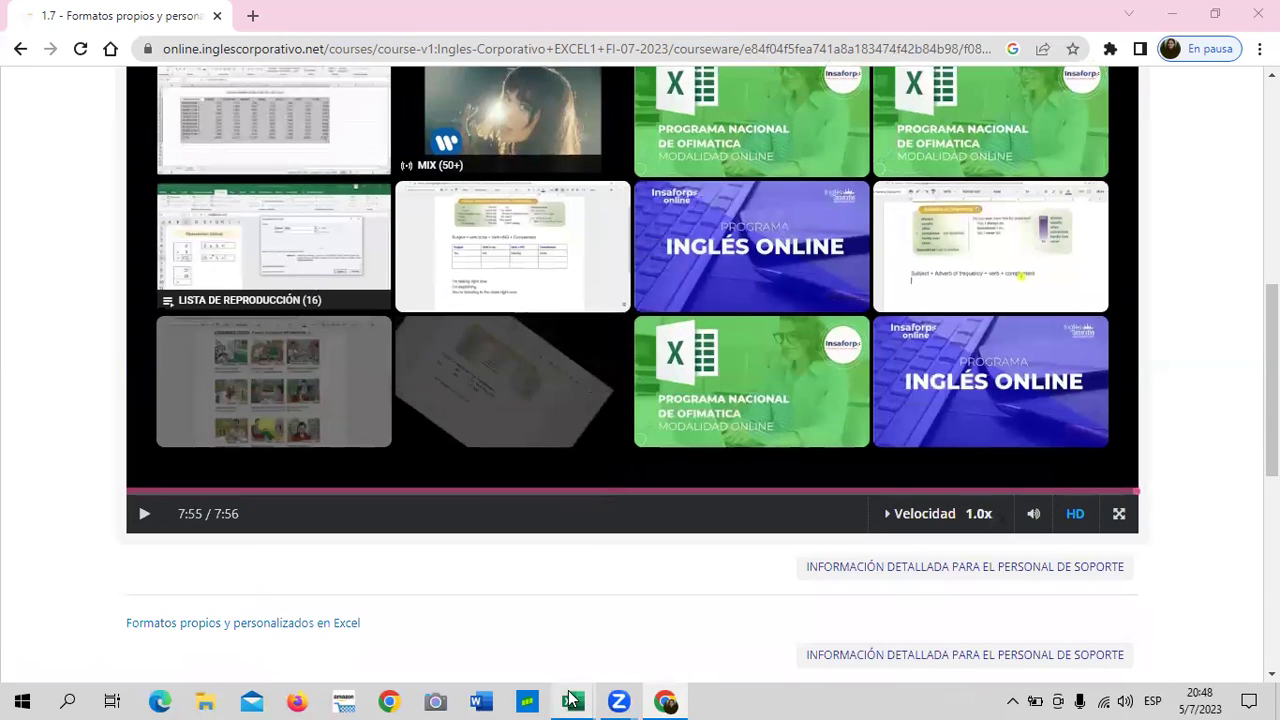
mouse_move(570, 700)
click(516, 643)
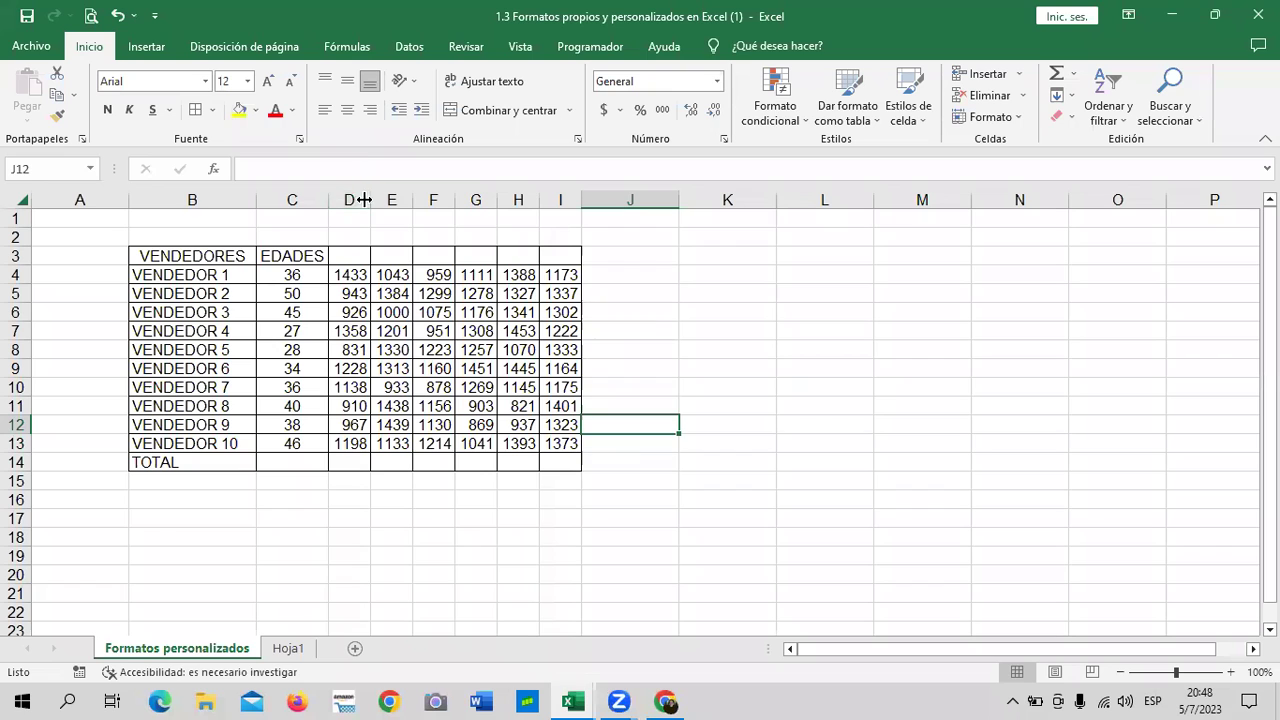
Set the column width of columns D through I to 8.
drag(349, 199, 549, 189)
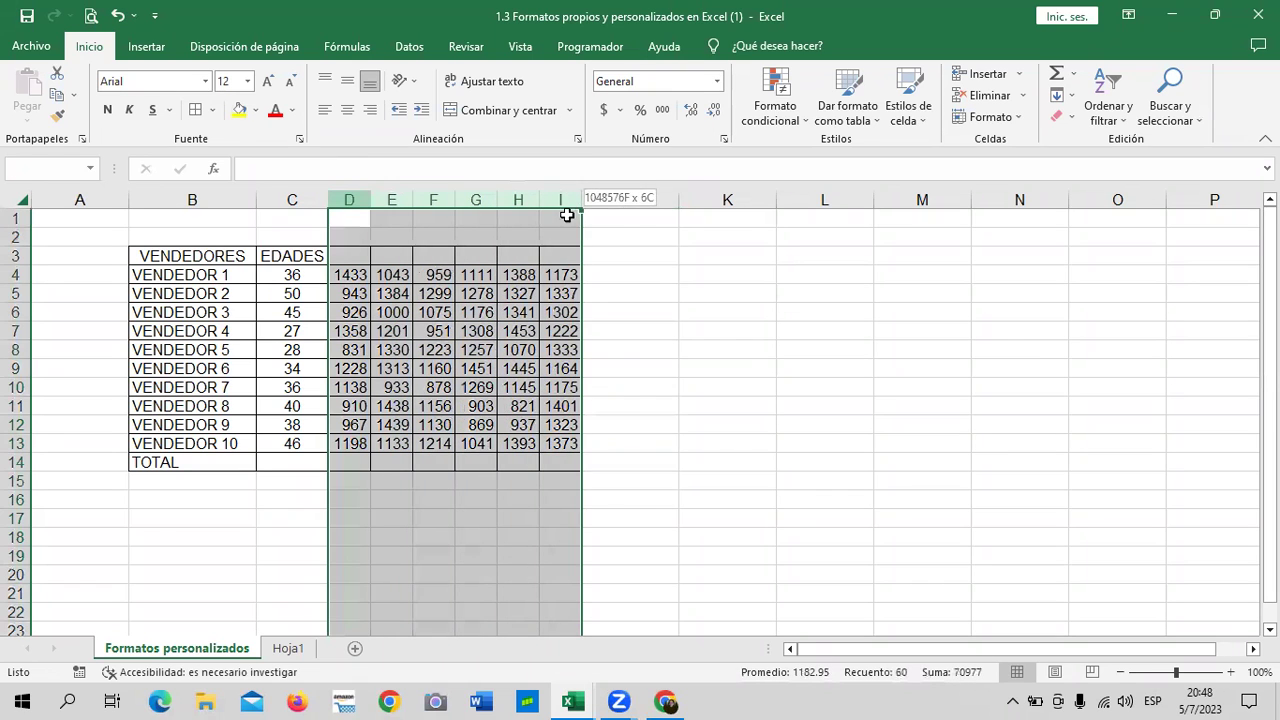
right_click(540, 275)
click(600, 577)
click(597, 502)
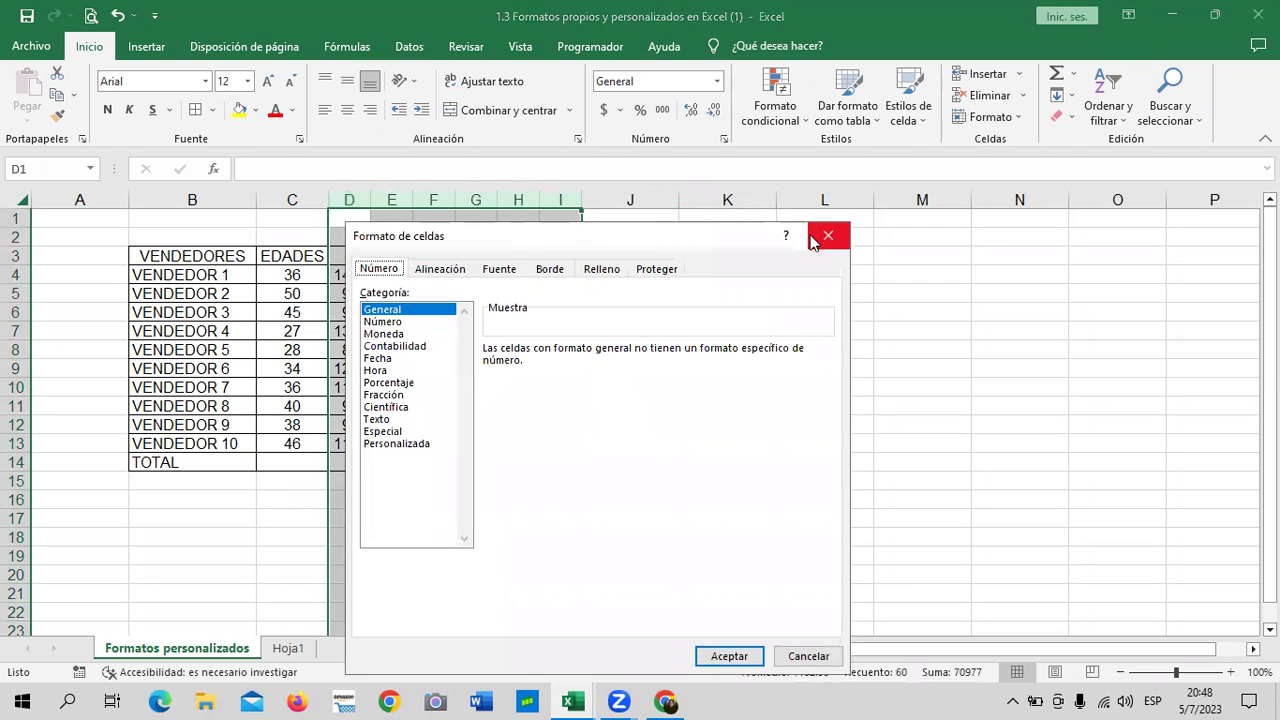
key(Escape)
right_click(519, 347)
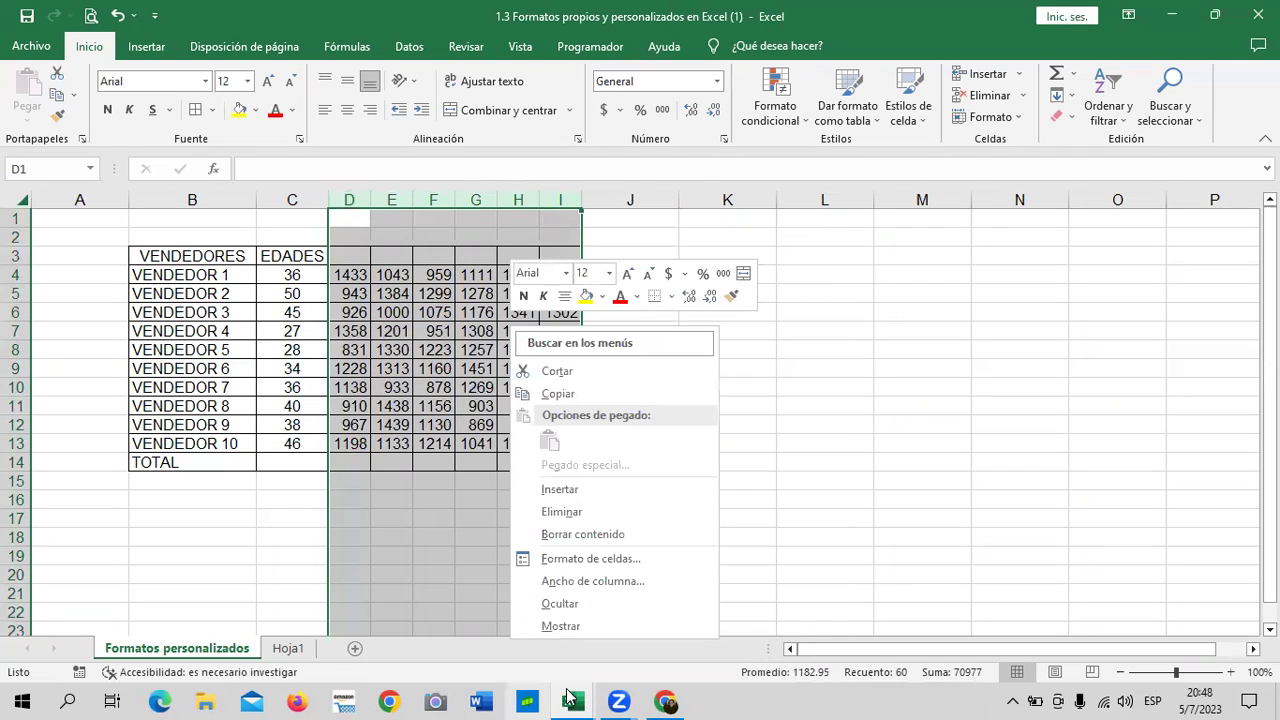
click(586, 703)
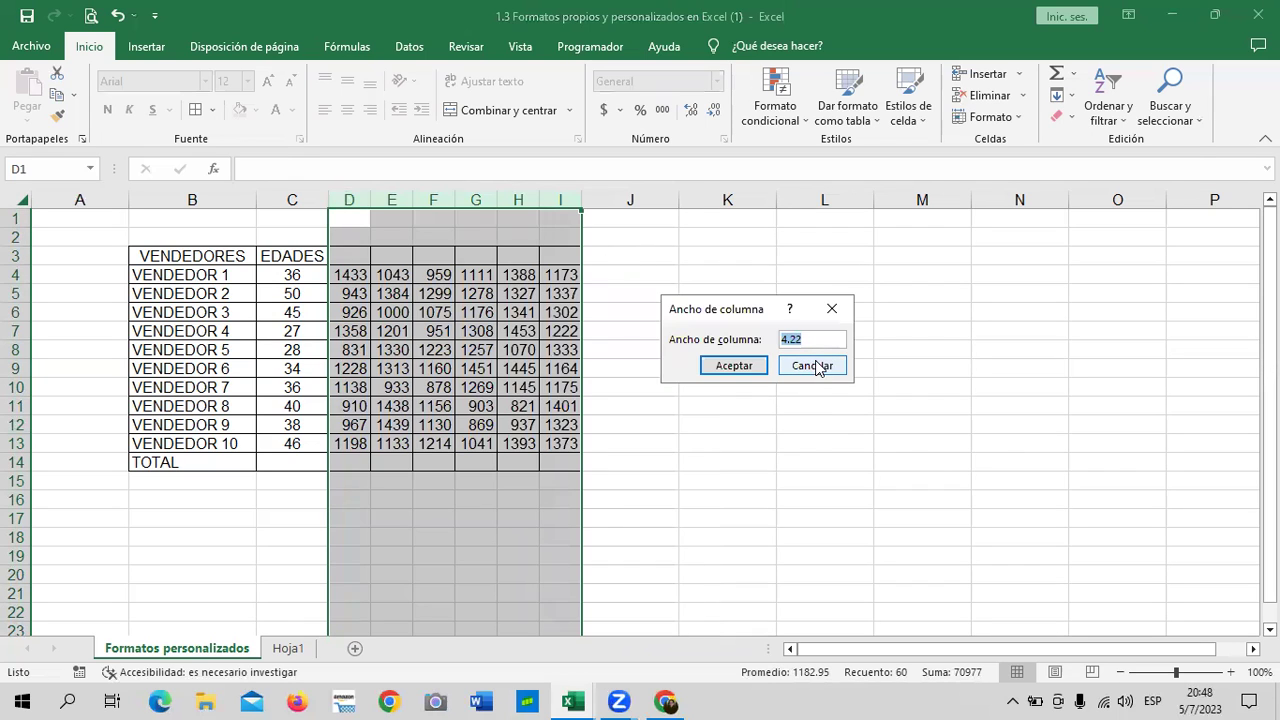
key(BackSpace)
key(Return)
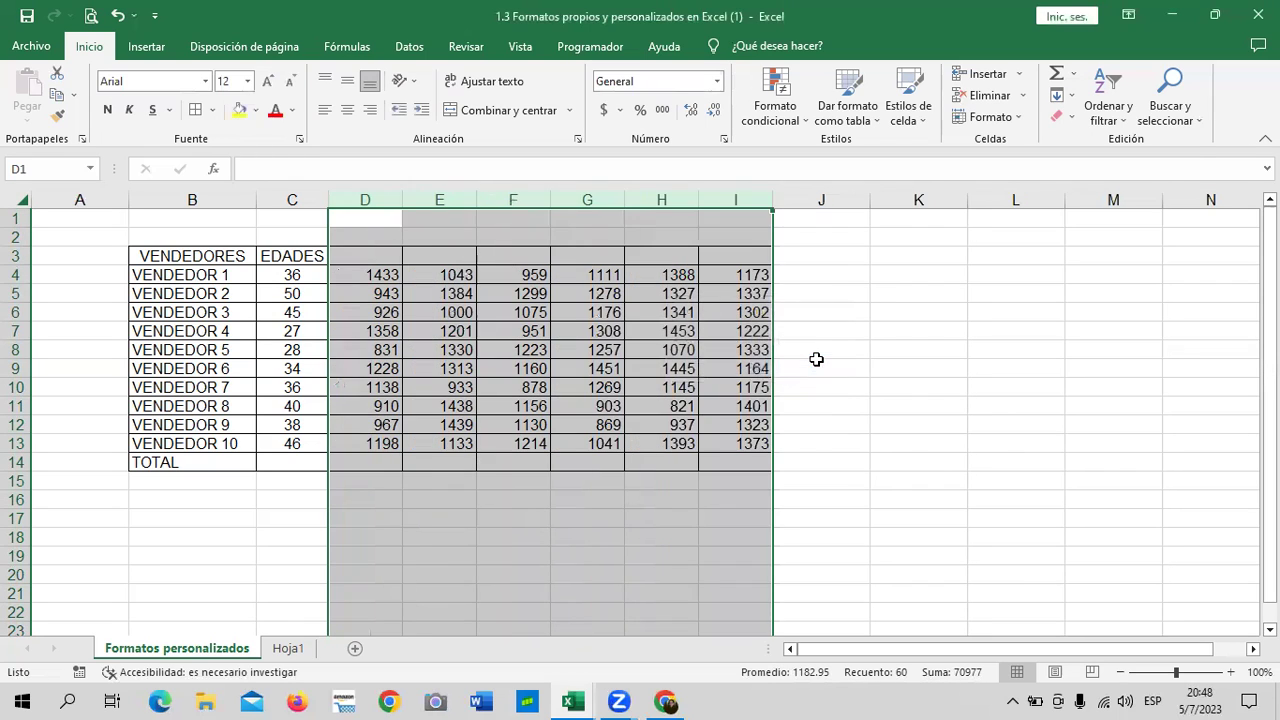
click(900, 369)
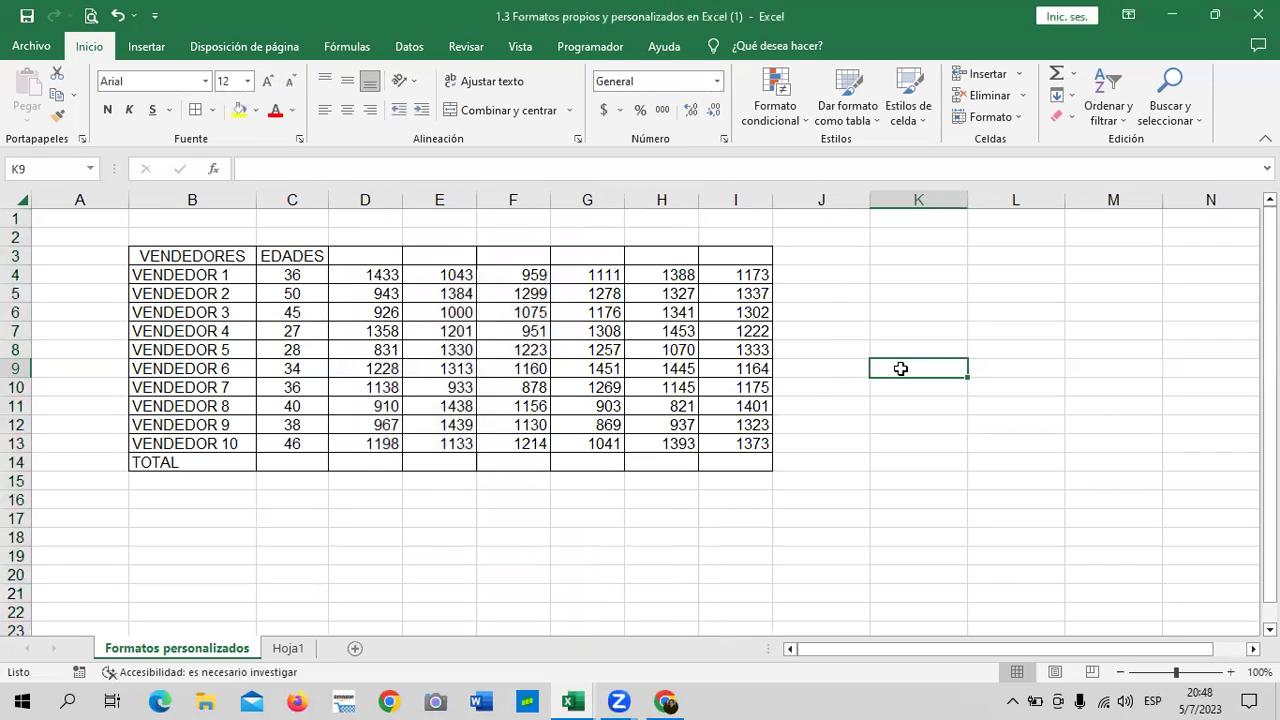
Enter the unit headers KM, M and CM in cells D3, E3 and F3.
click(359, 256)
text(KM)
key(Return)
click(430, 257)
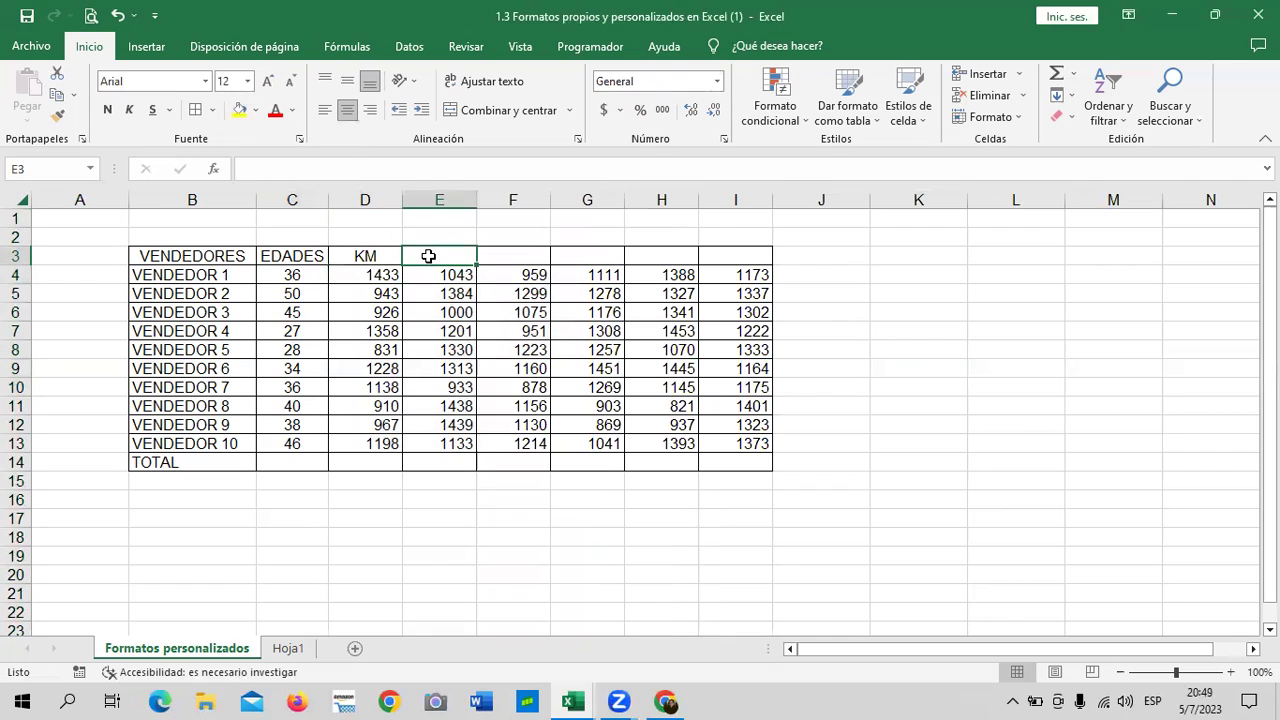
text(M)
key(Return)
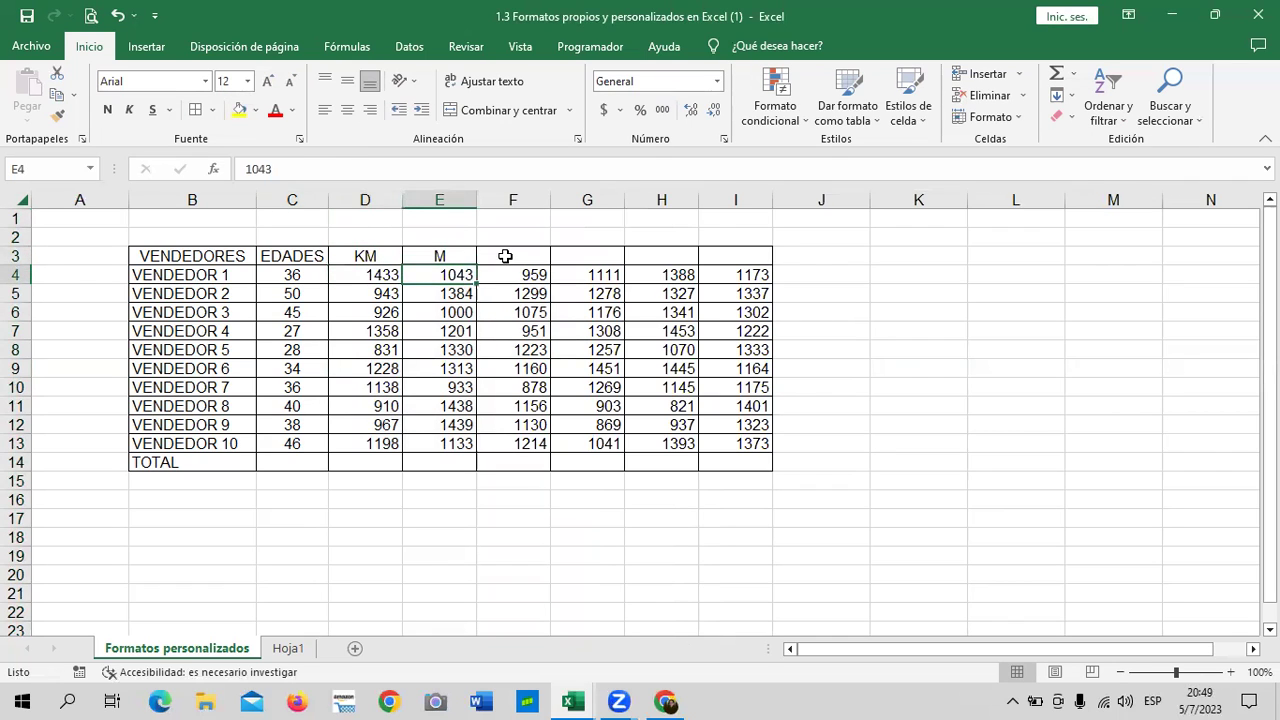
click(503, 255)
text(CM)
key(Return)
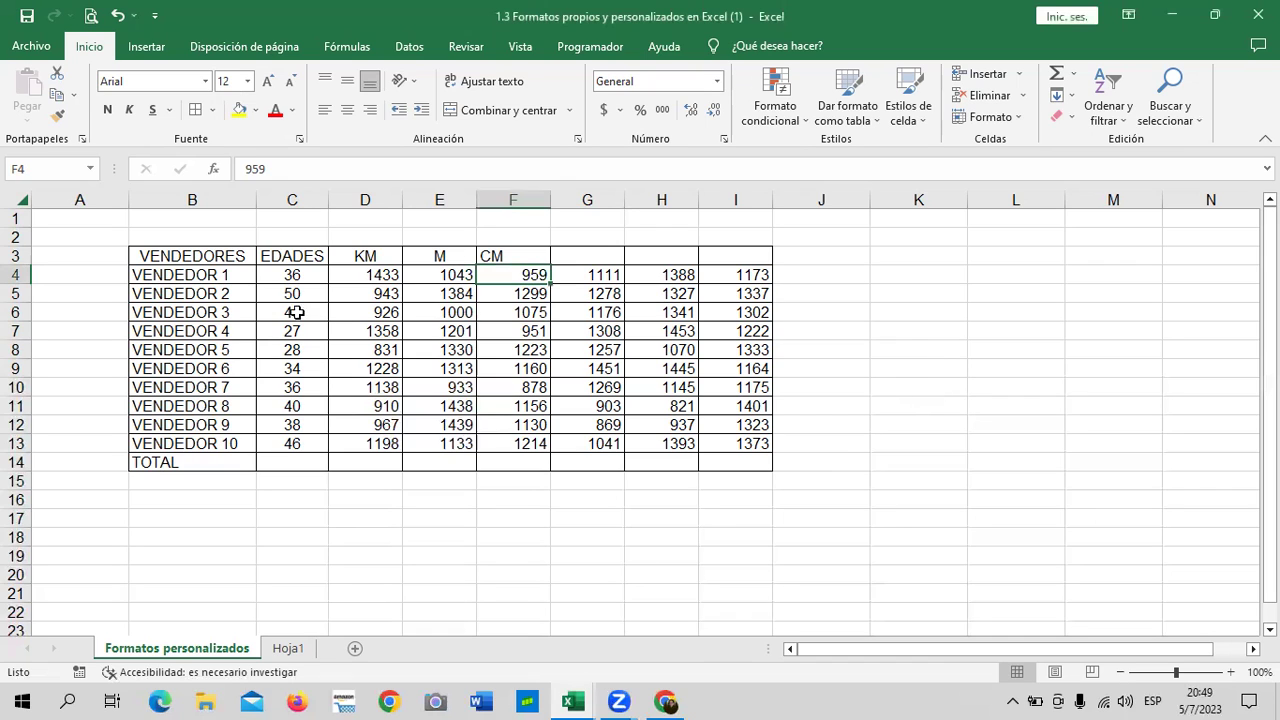
Centre the header row D3:I3.
drag(288, 284, 292, 443)
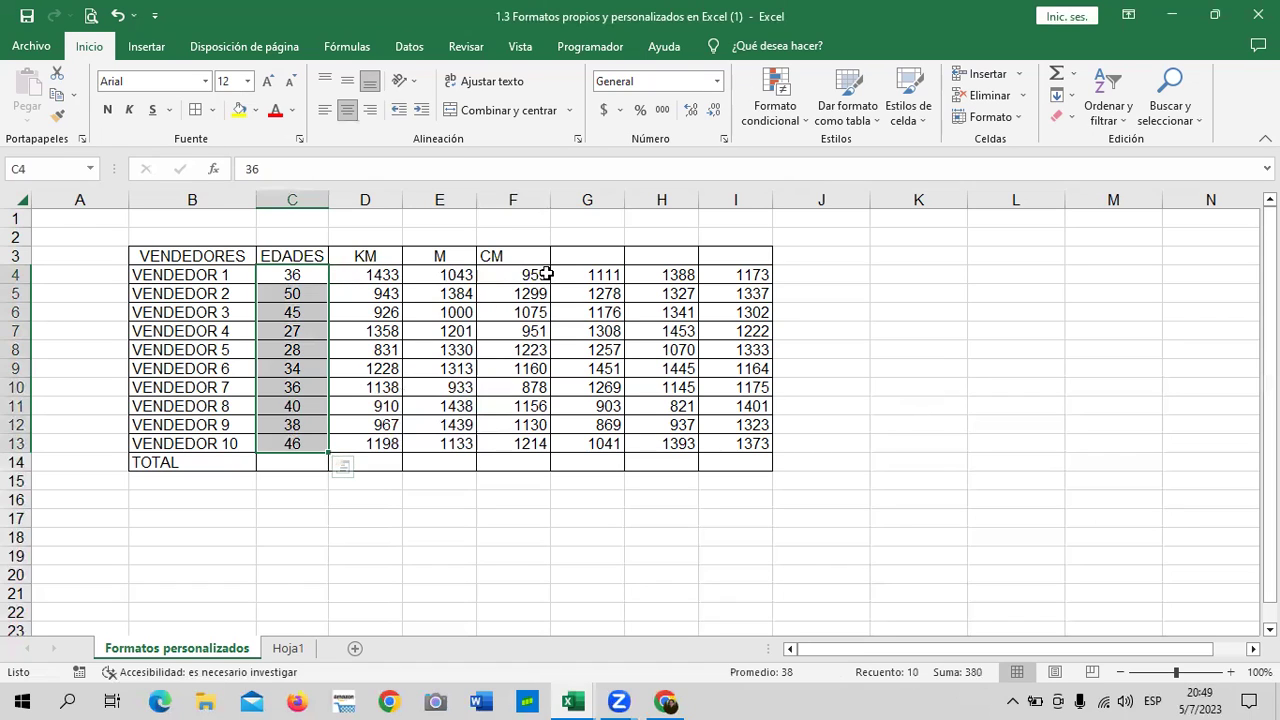
drag(368, 256, 495, 256)
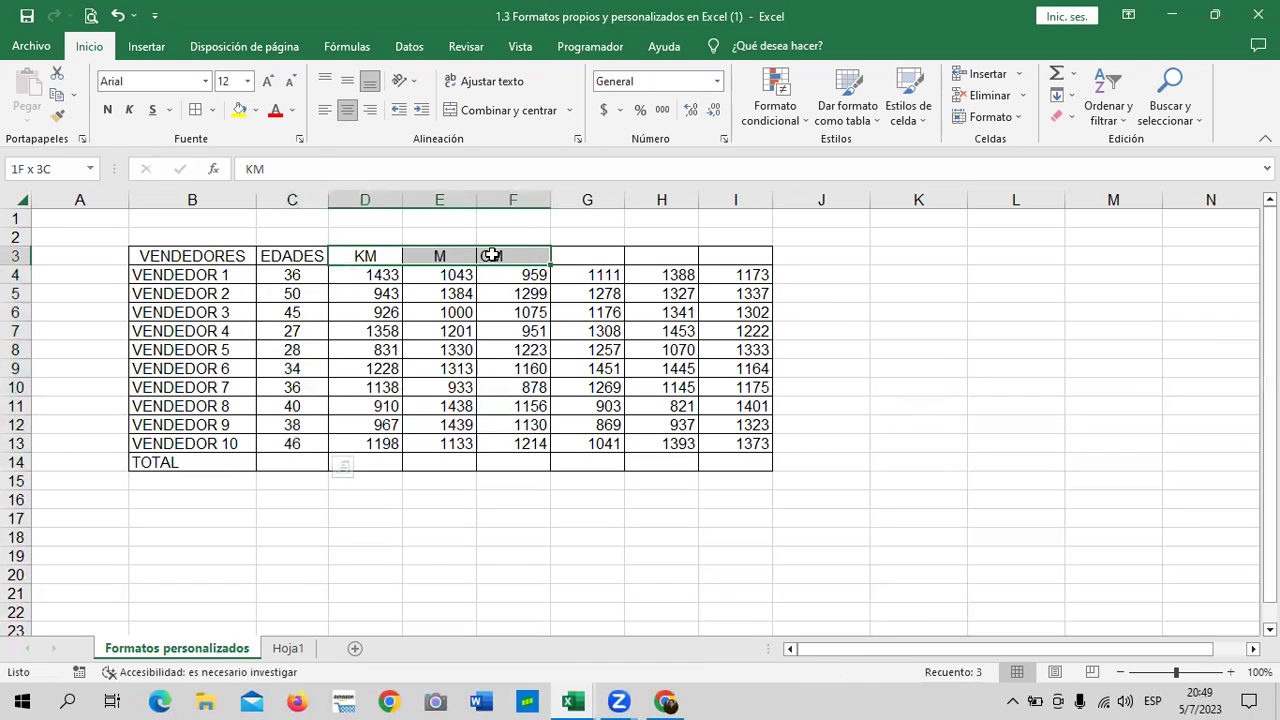
click(370, 273)
drag(366, 256, 722, 256)
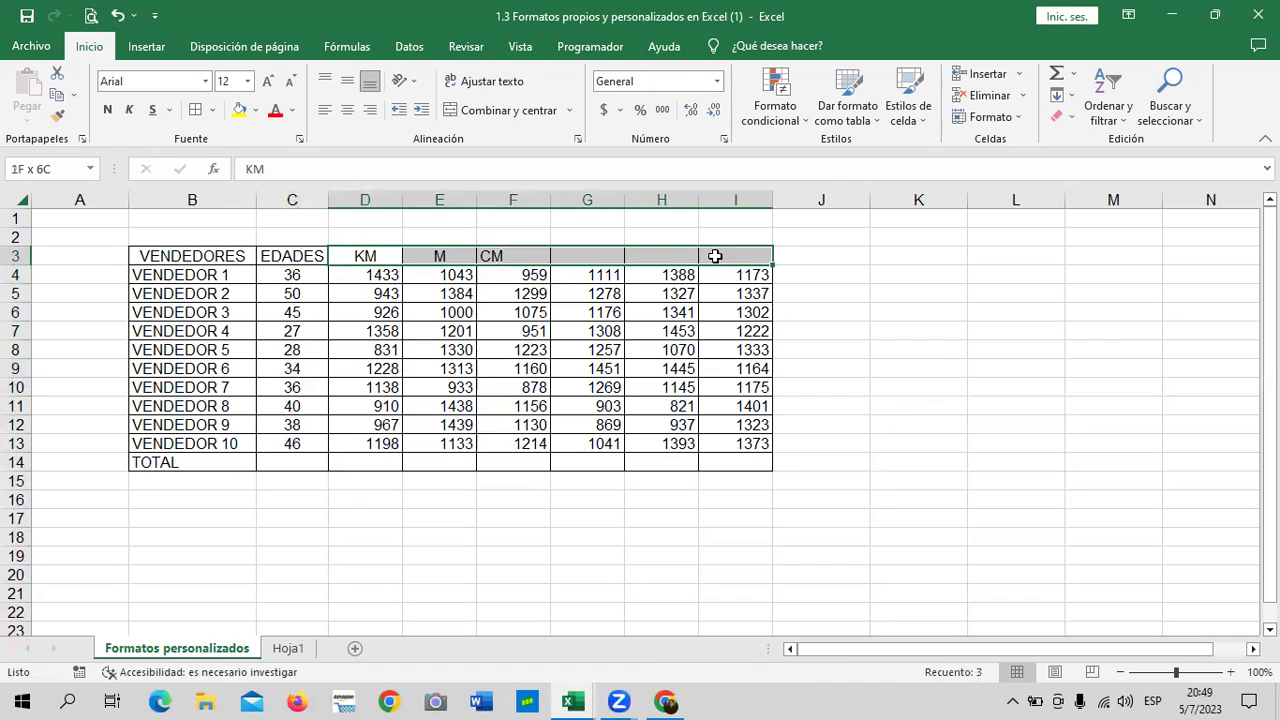
click(356, 118)
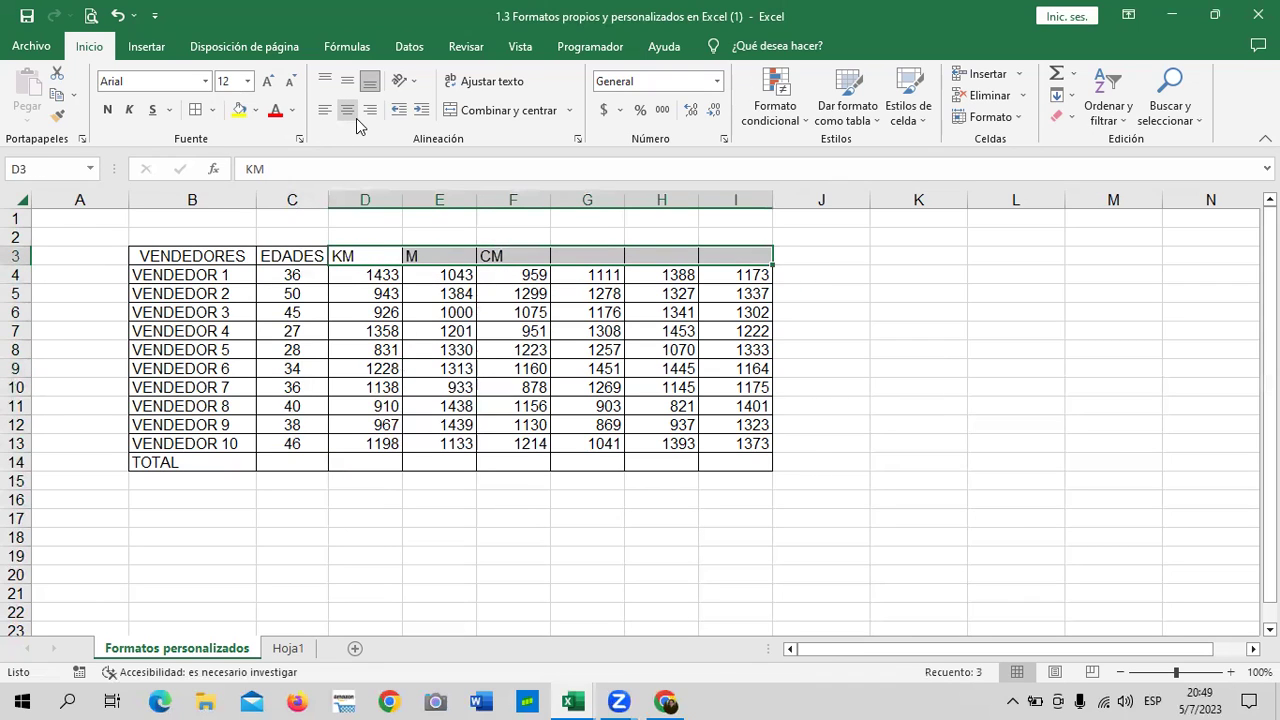
click(356, 118)
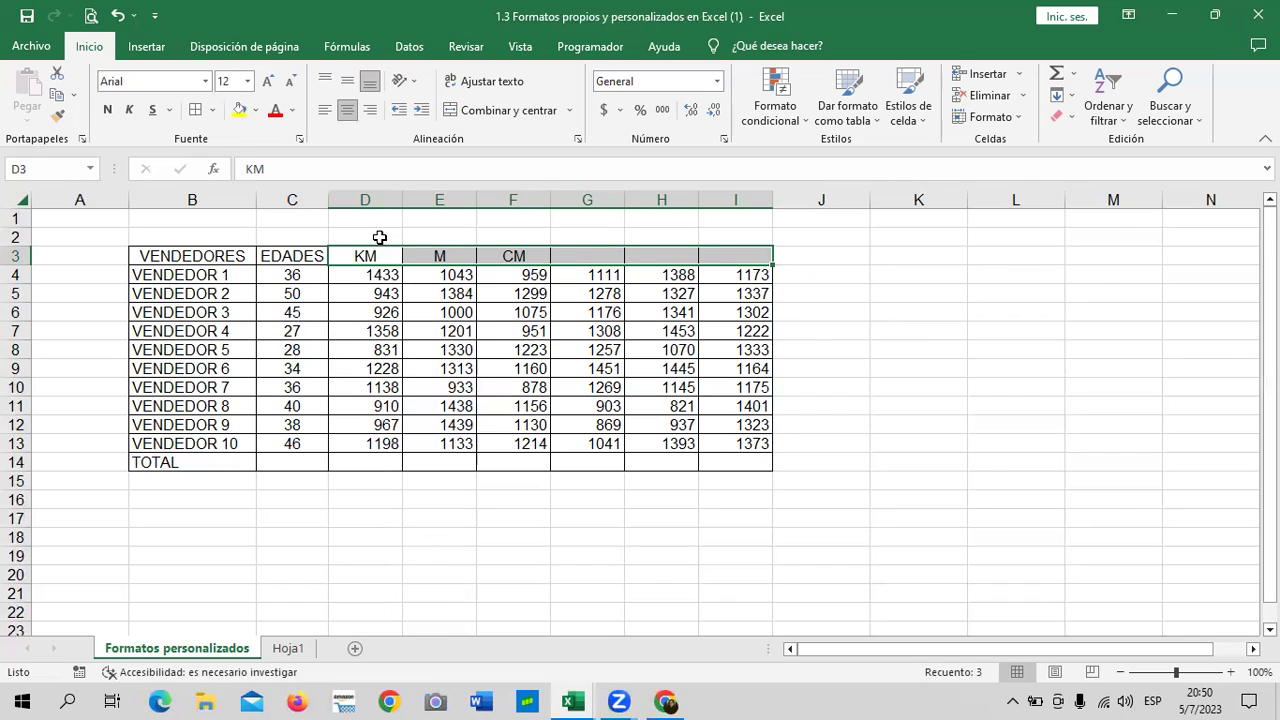
Insert =SUMA(D4:D13) in D14 so the KM total reads 10932.
drag(360, 275, 380, 445)
click(440, 512)
click(371, 463)
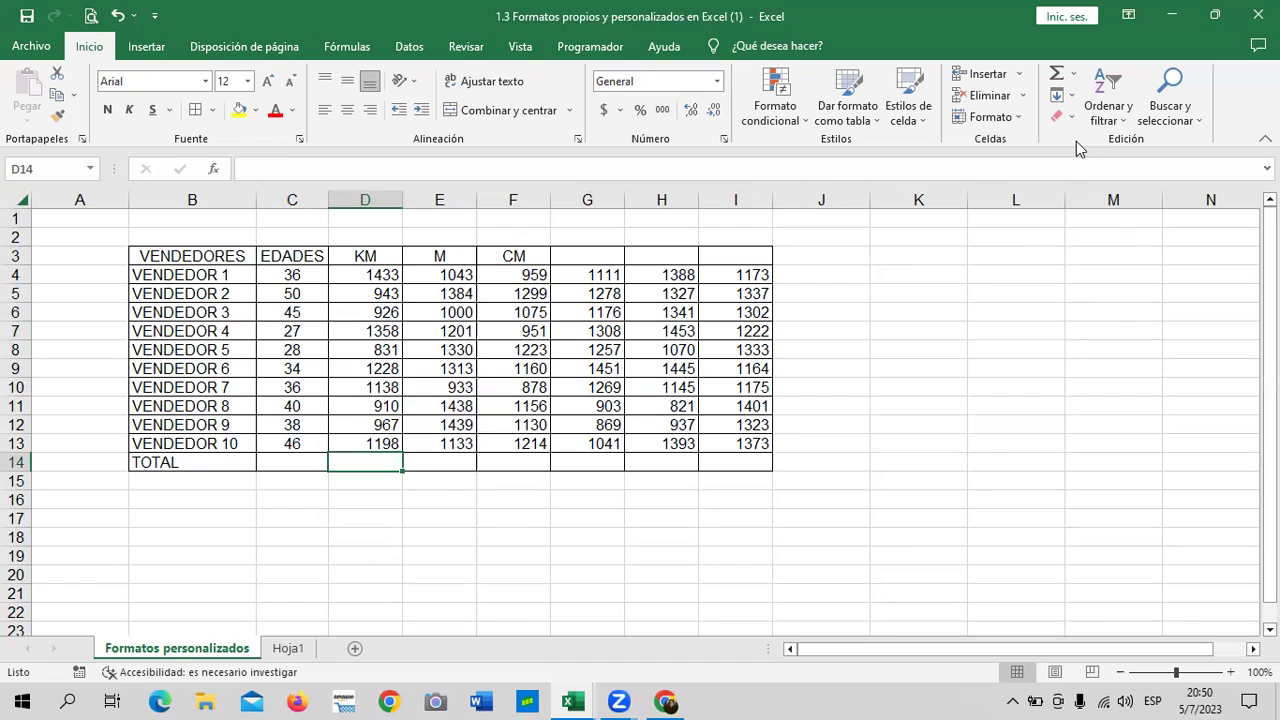
click(1056, 76)
key(Return)
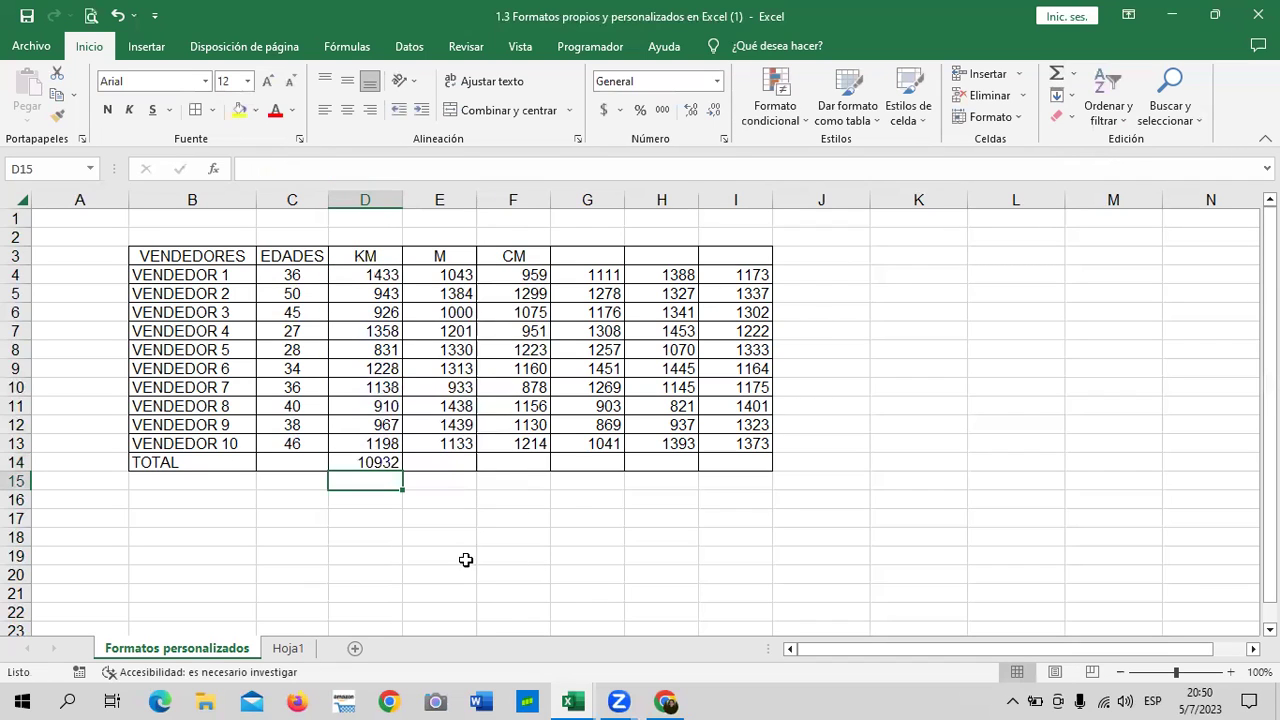
key(Right)
key(Right)
click(352, 275)
Prefix D4 with KM so it reads 'KM 1433', then check the D14 total formula.
double_click(352, 275)
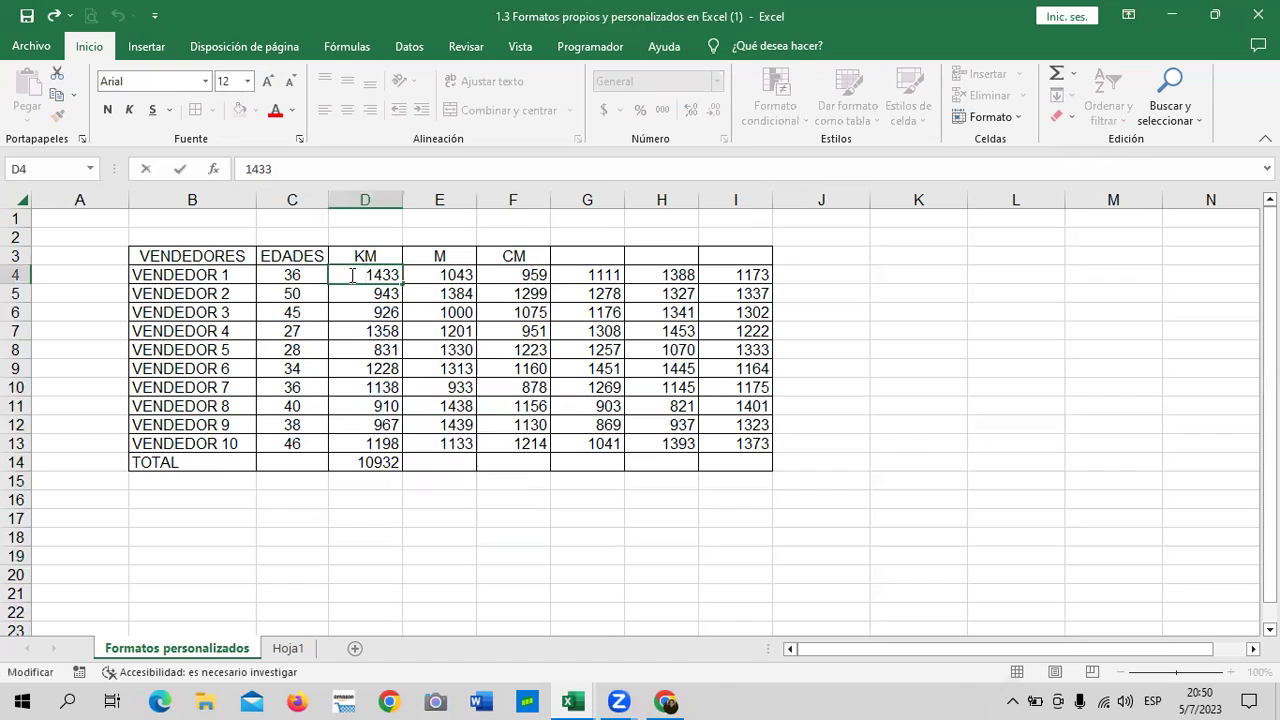
text(K)
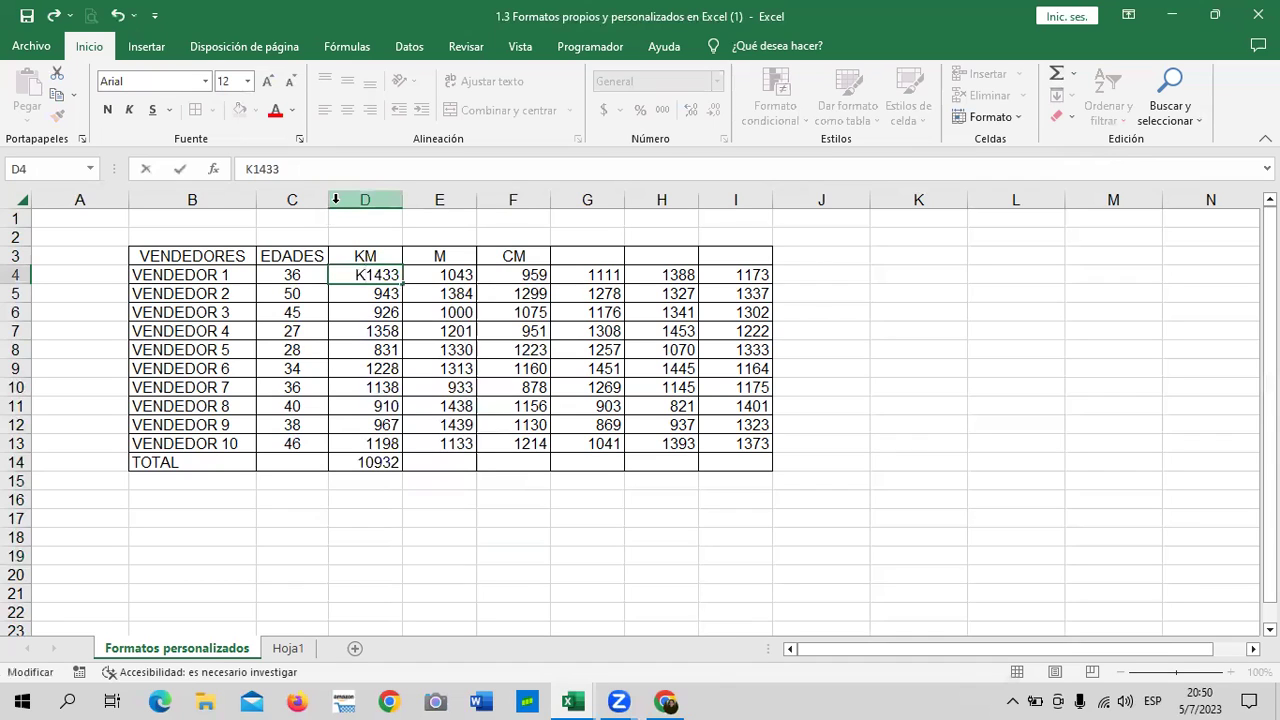
text(M)
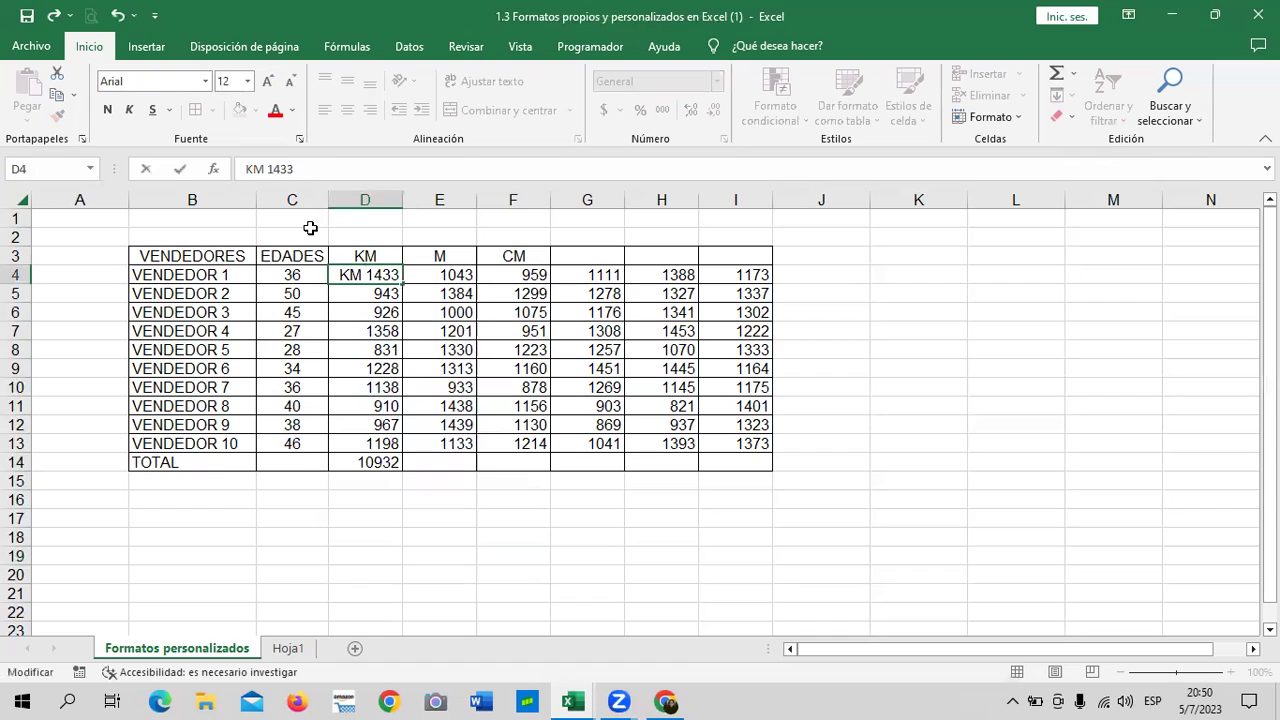
key(Return)
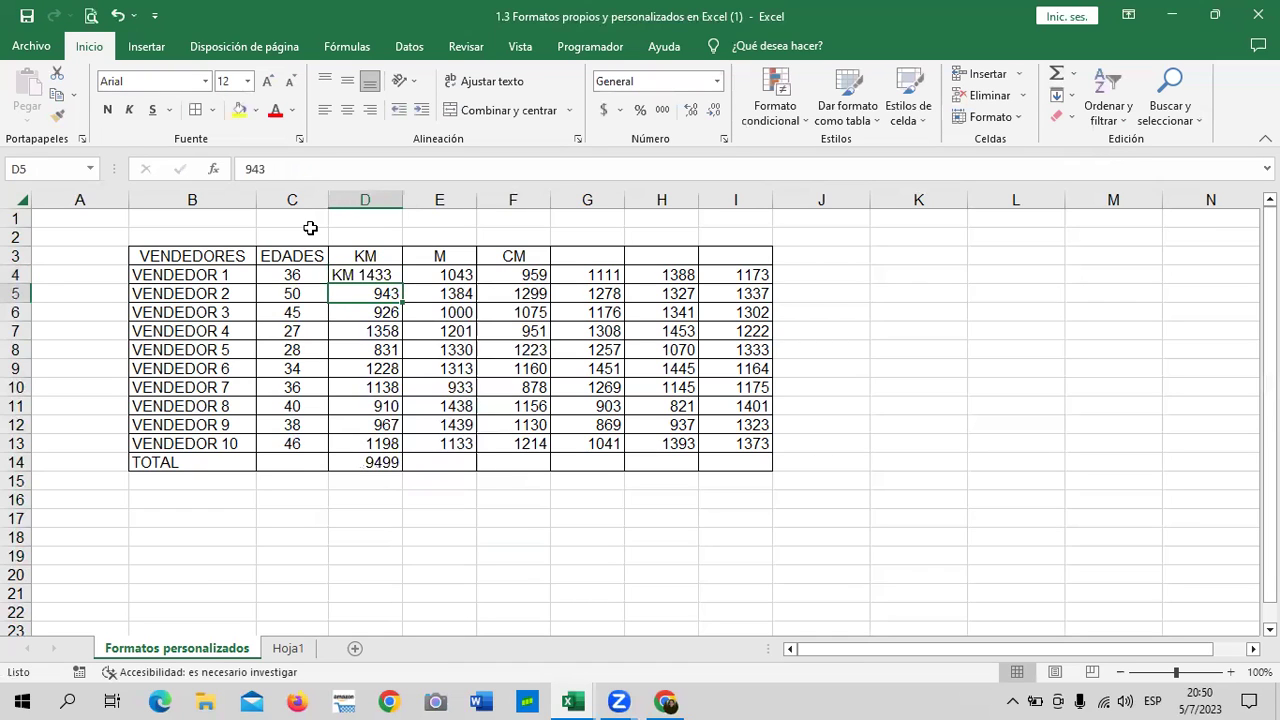
click(362, 462)
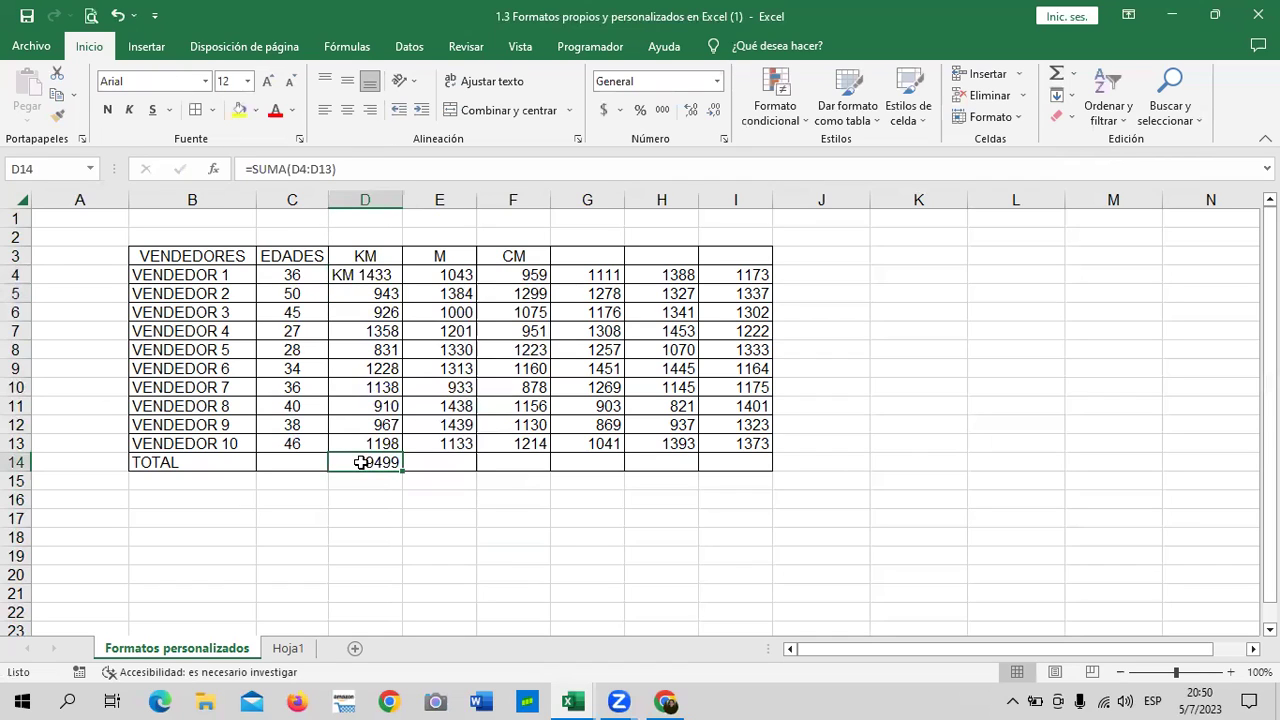
click(368, 272)
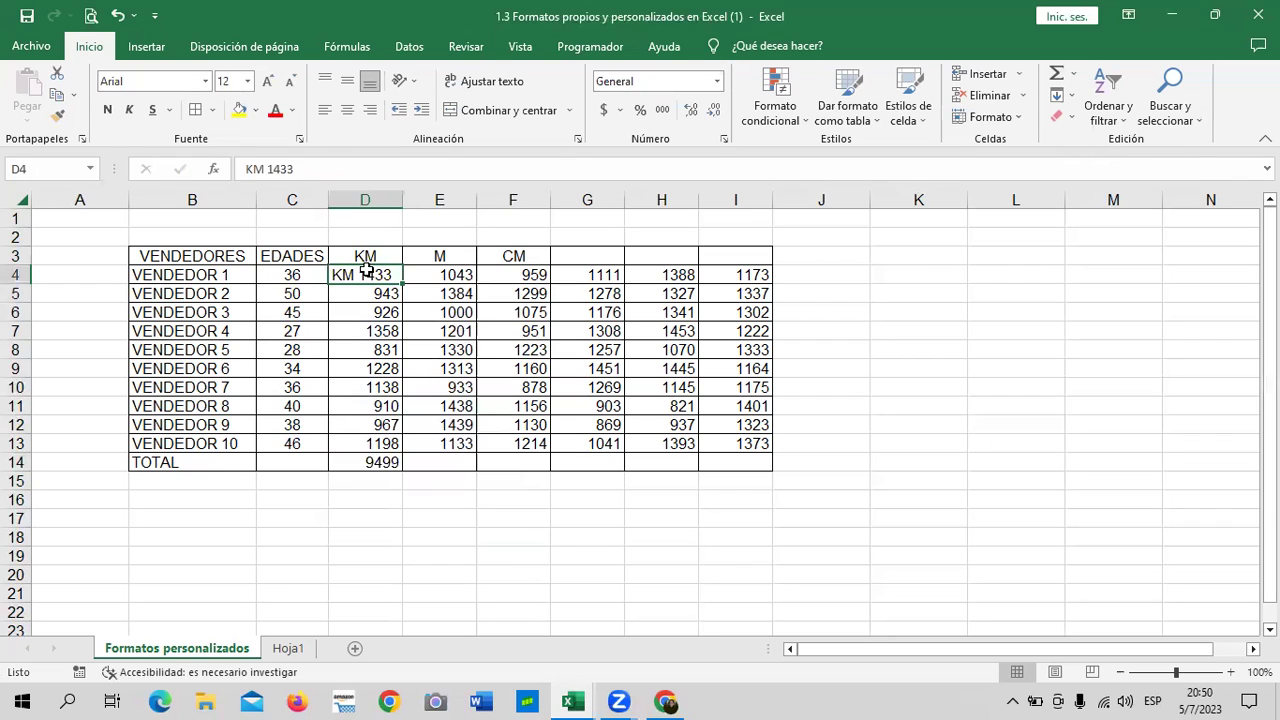
Prefix D5 with KM as well and review the =SUMA(D4:D13) formula in D14.
click(348, 293)
double_click(348, 293)
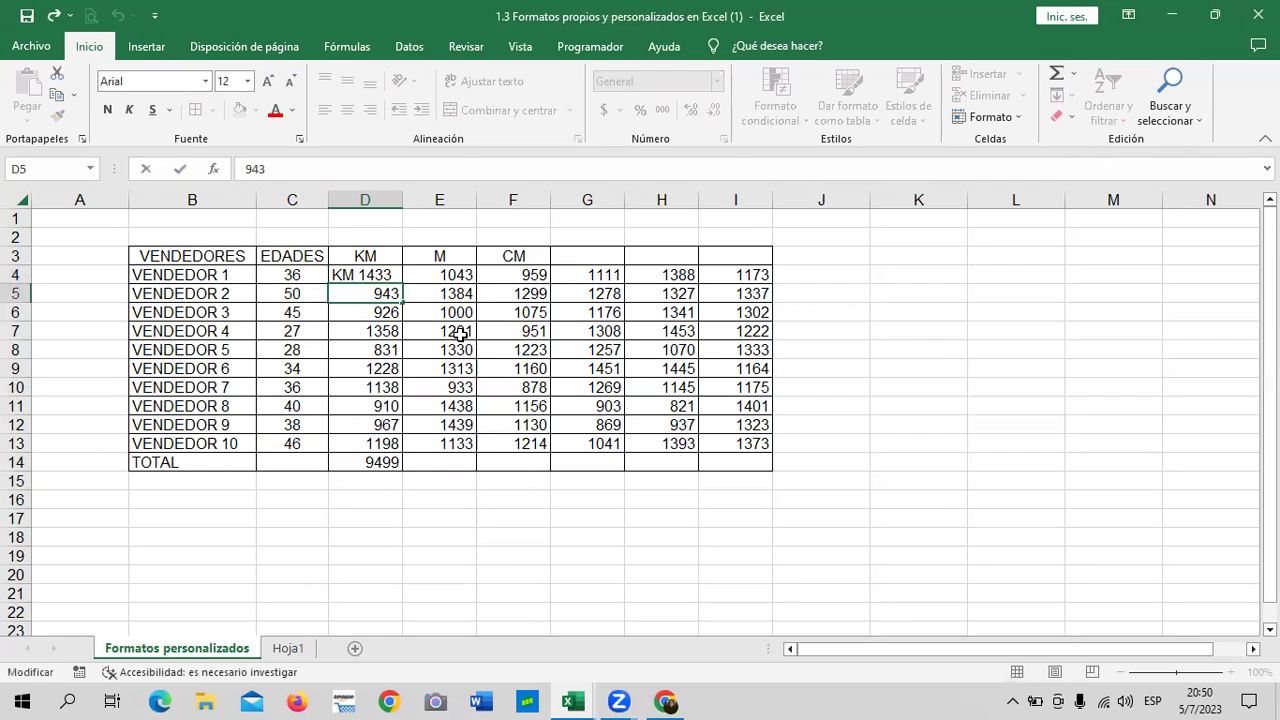
text(KM)
key(Return)
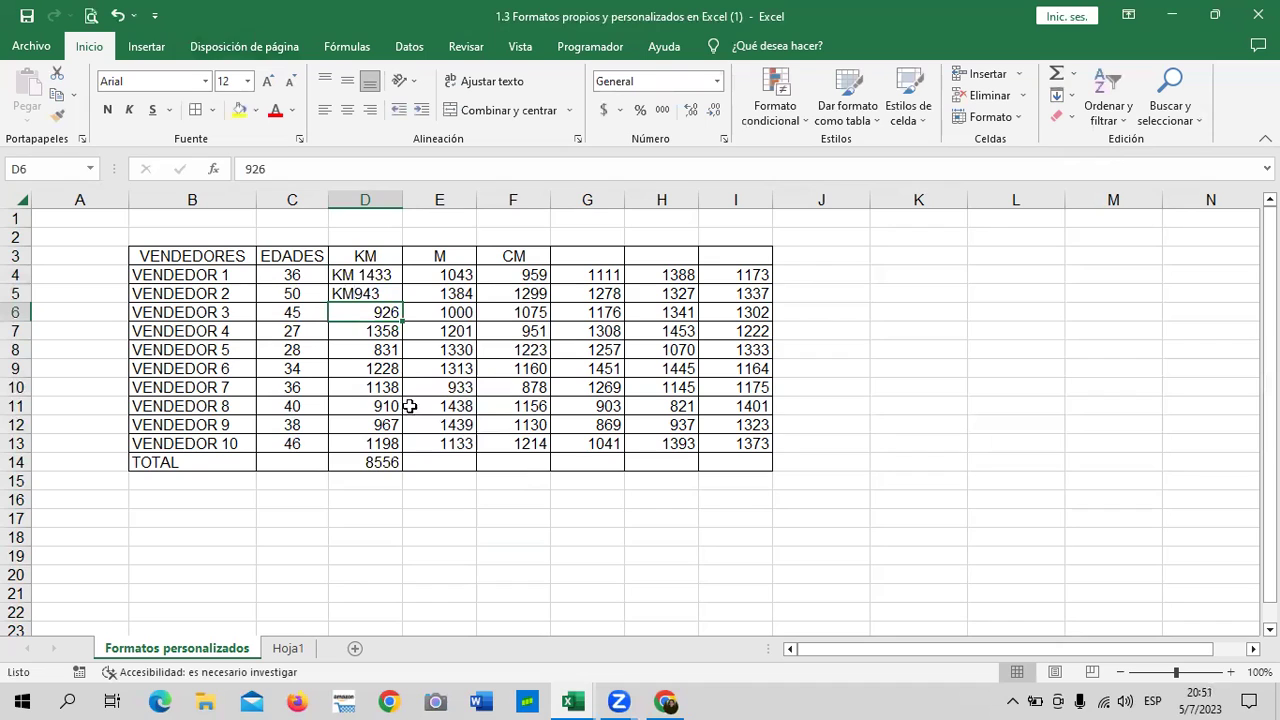
click(365, 460)
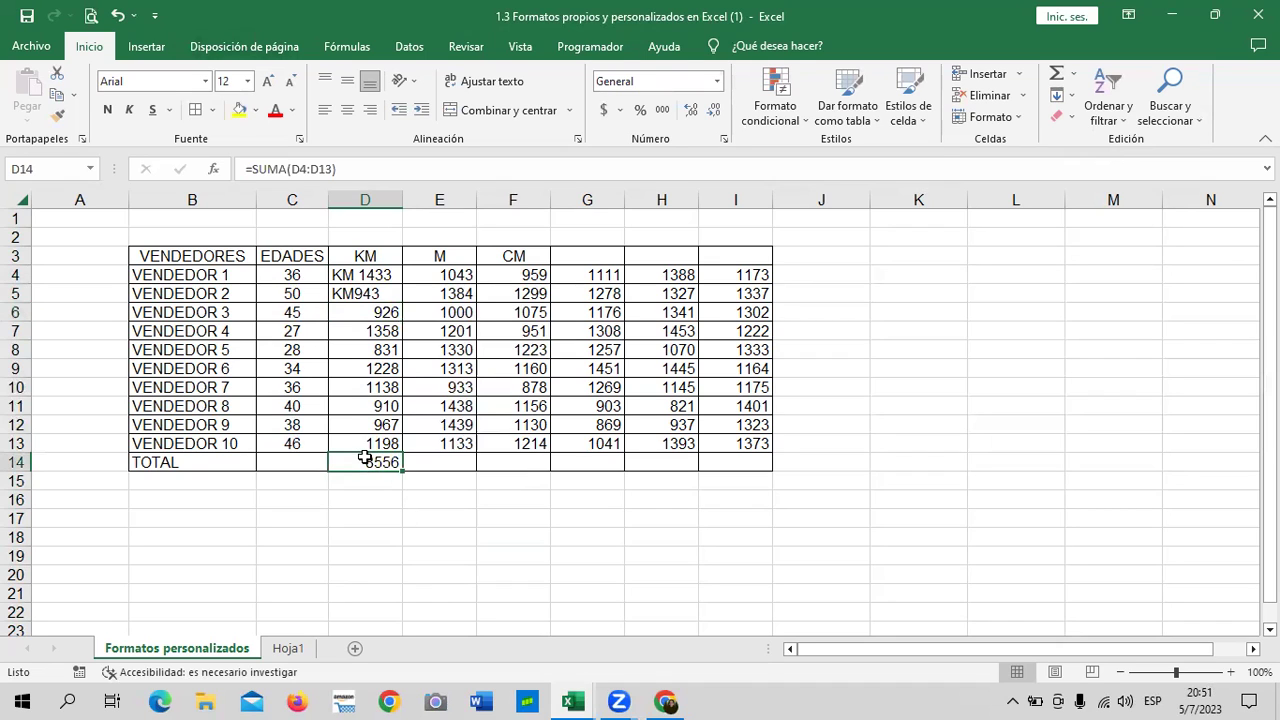
click(420, 161)
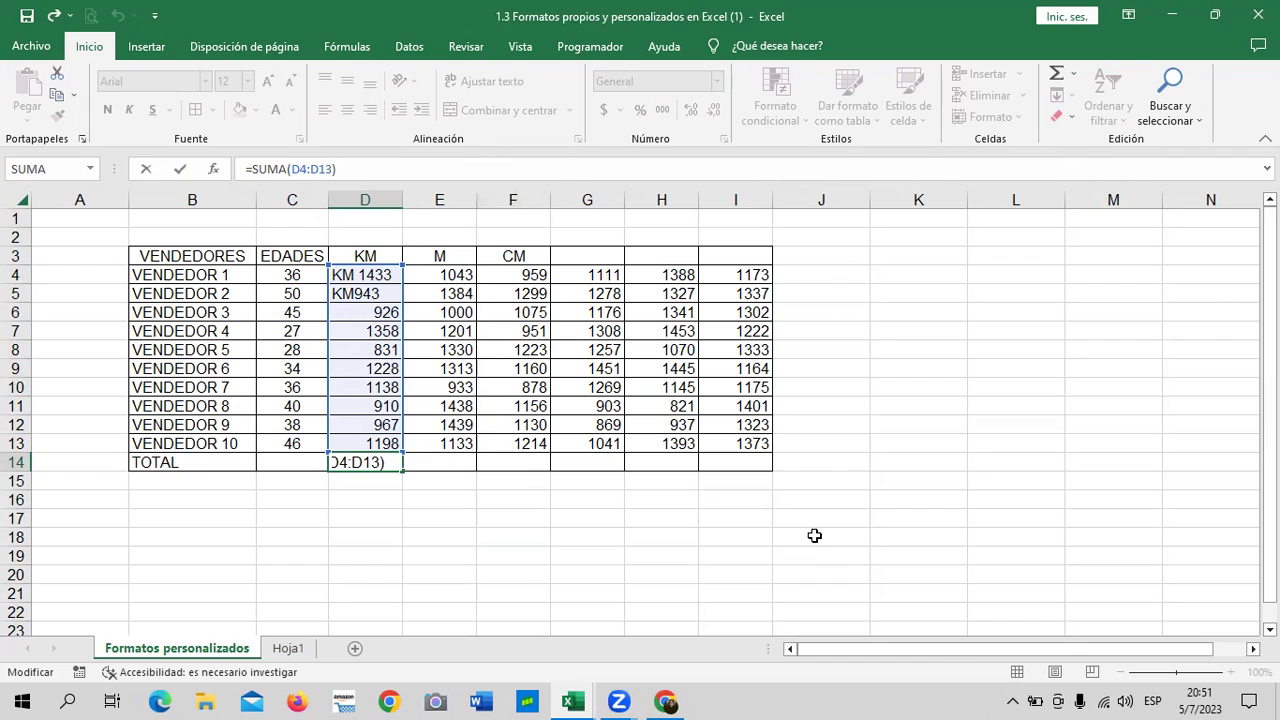
key(ctrl+Return)
click(937, 432)
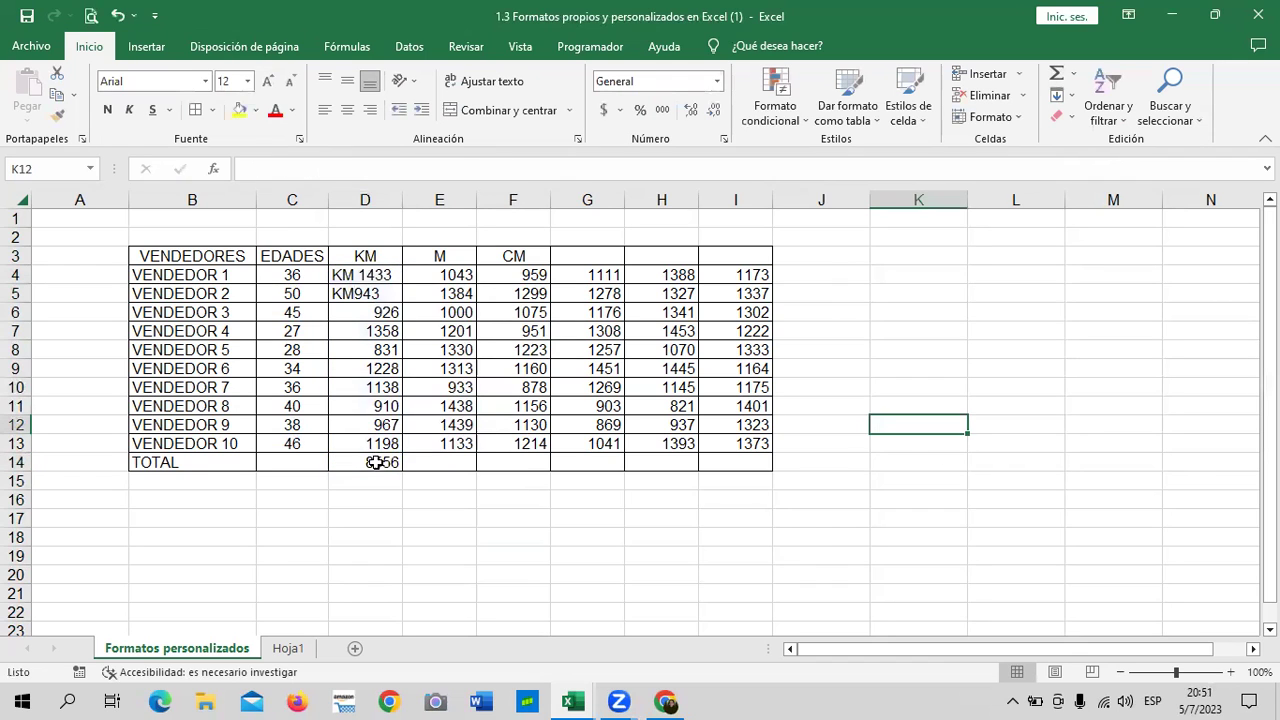
Change D5 to 'KM 943' and re-check the D14 total formula.
click(355, 291)
double_click(355, 291)
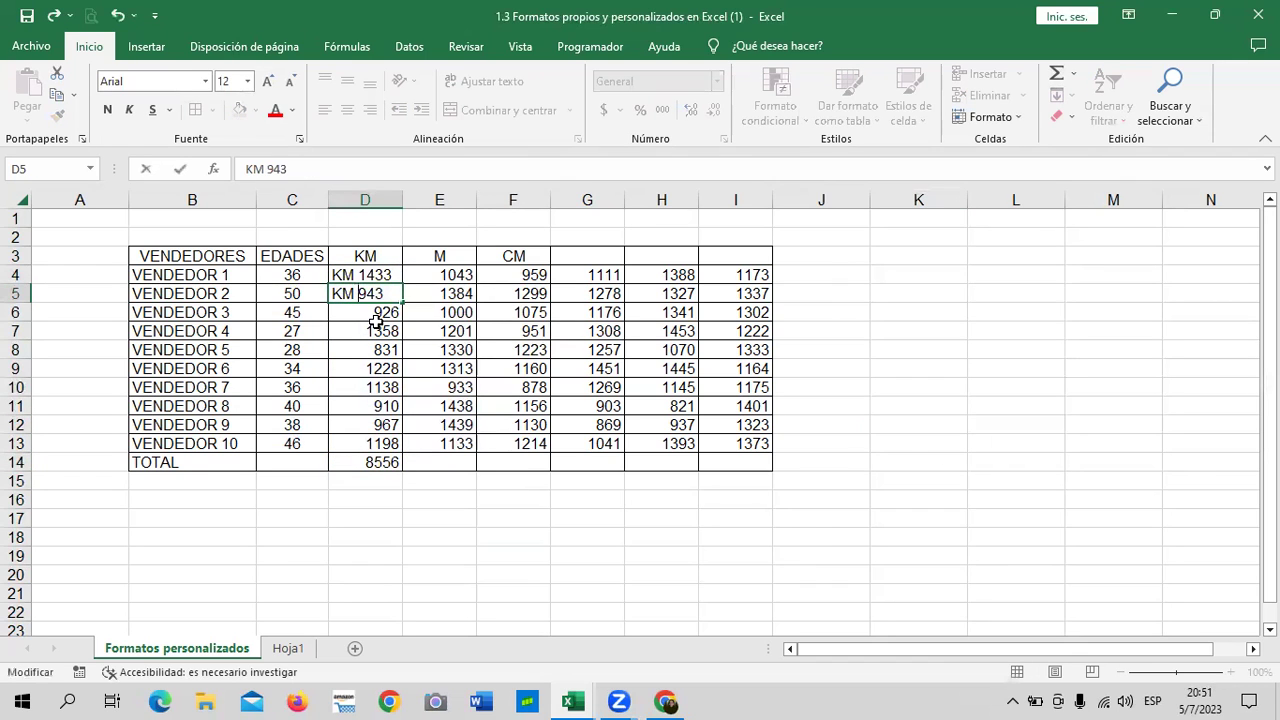
key(Return)
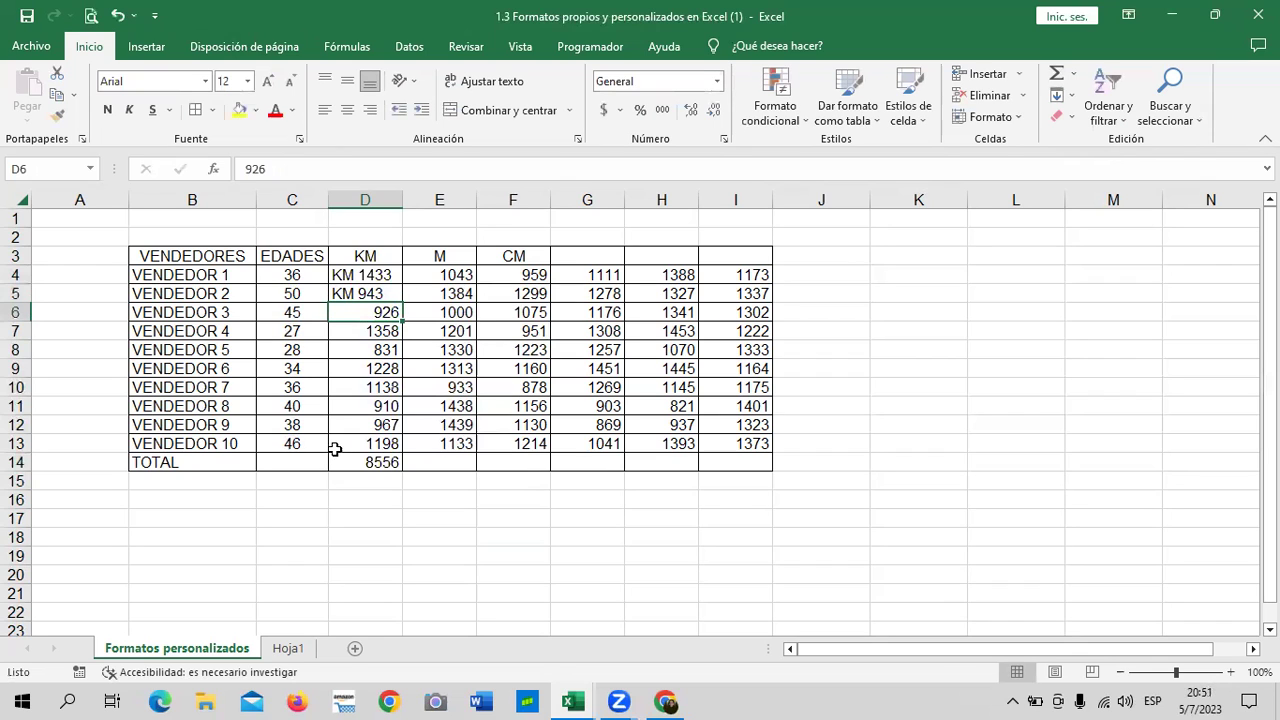
click(352, 461)
click(403, 163)
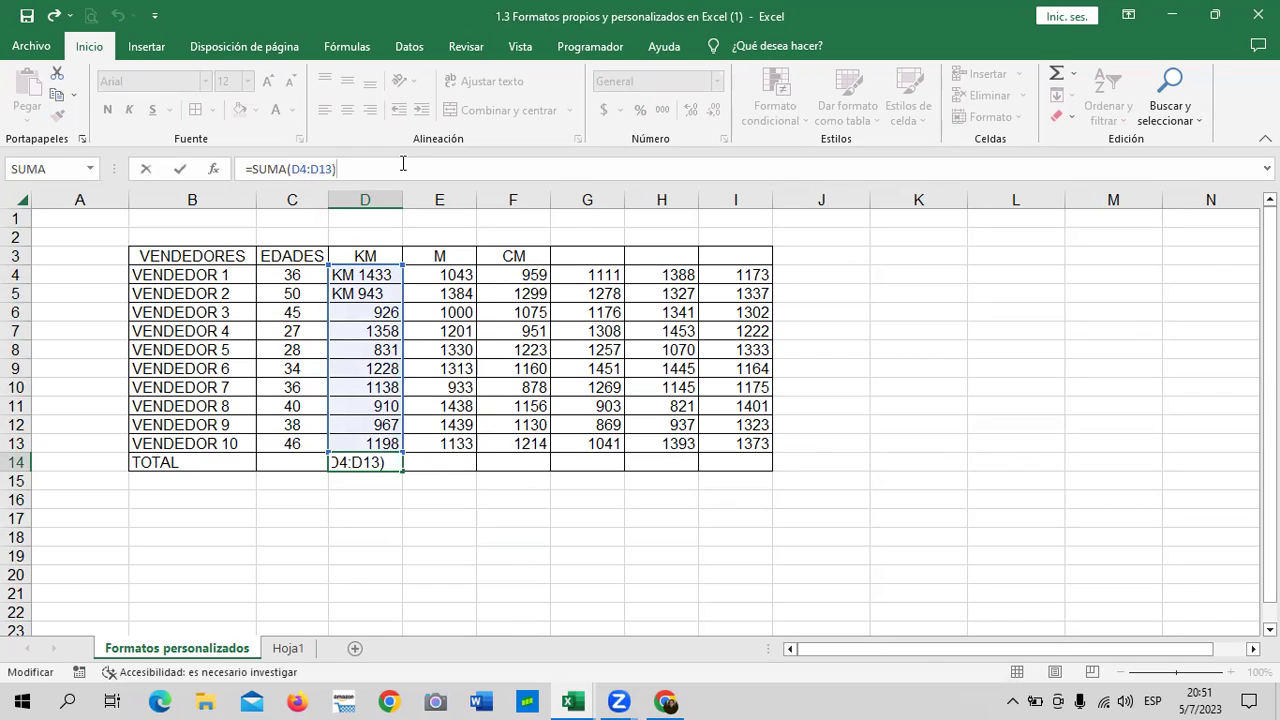
key(Return)
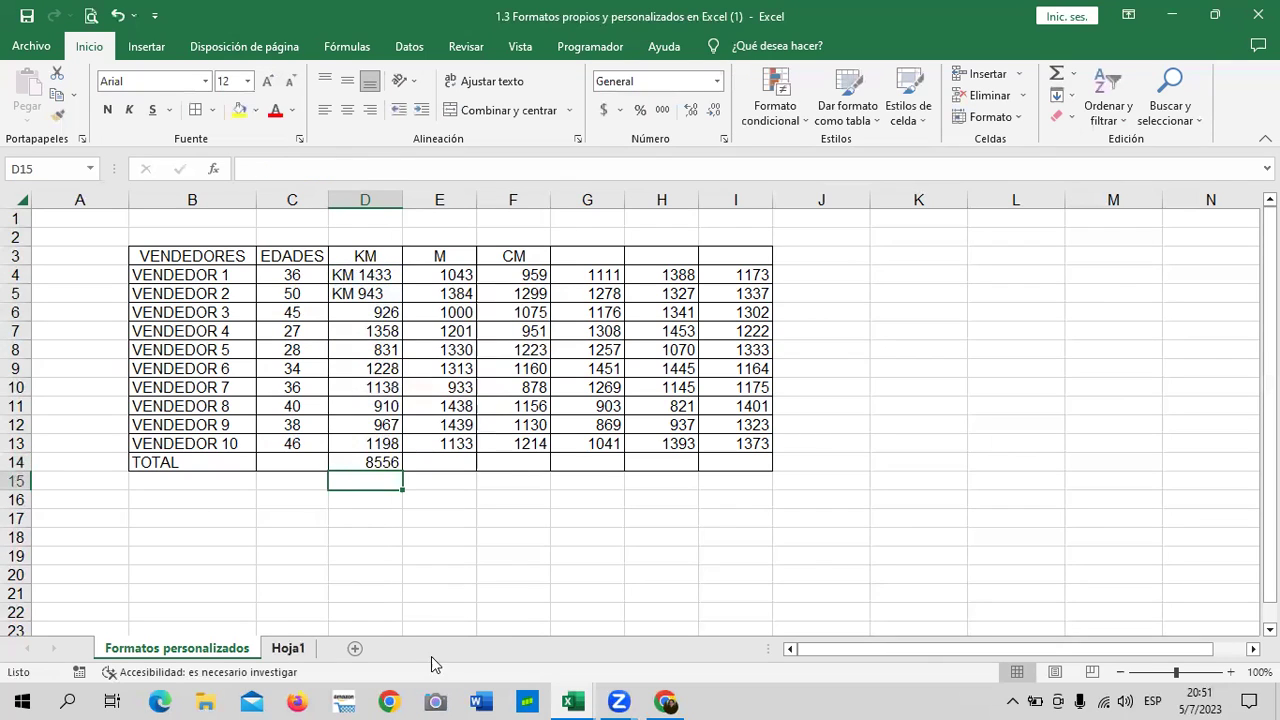
Delete the KM text from D5 and D4, restoring the plain numbers 943 and 1433.
click(370, 296)
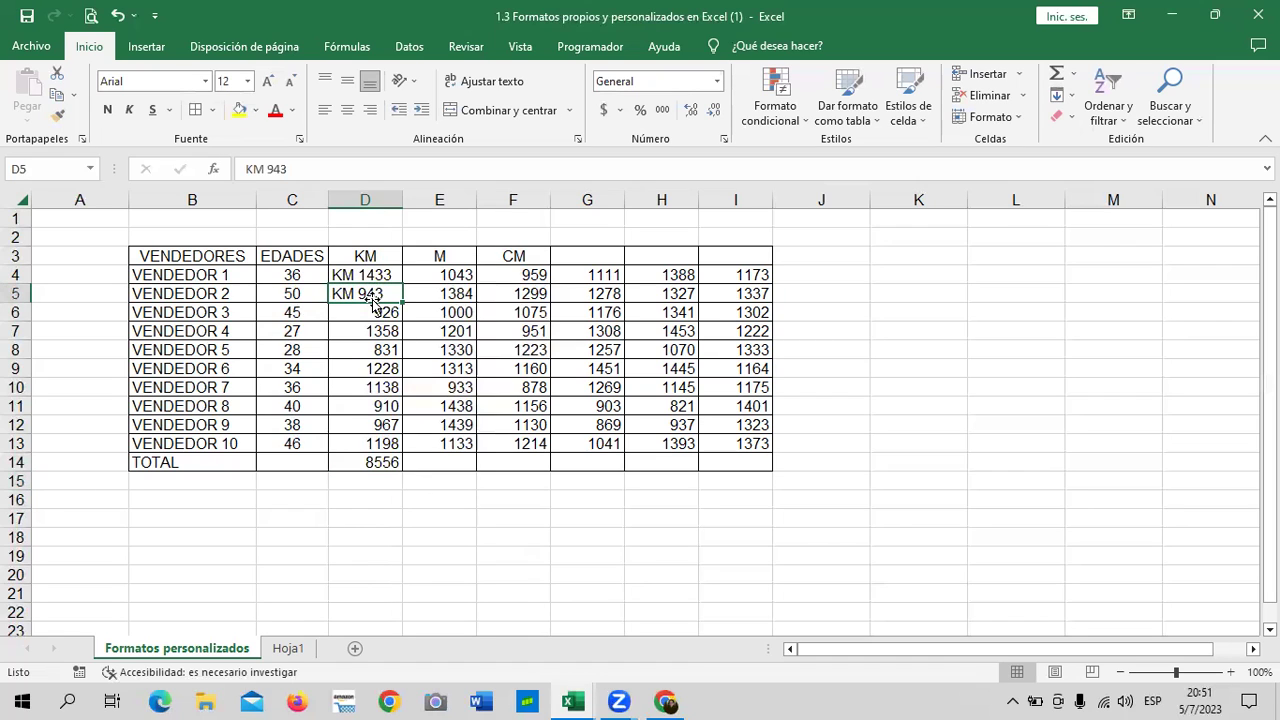
click(263, 169)
key(BackSpace)
key(BackSpace)
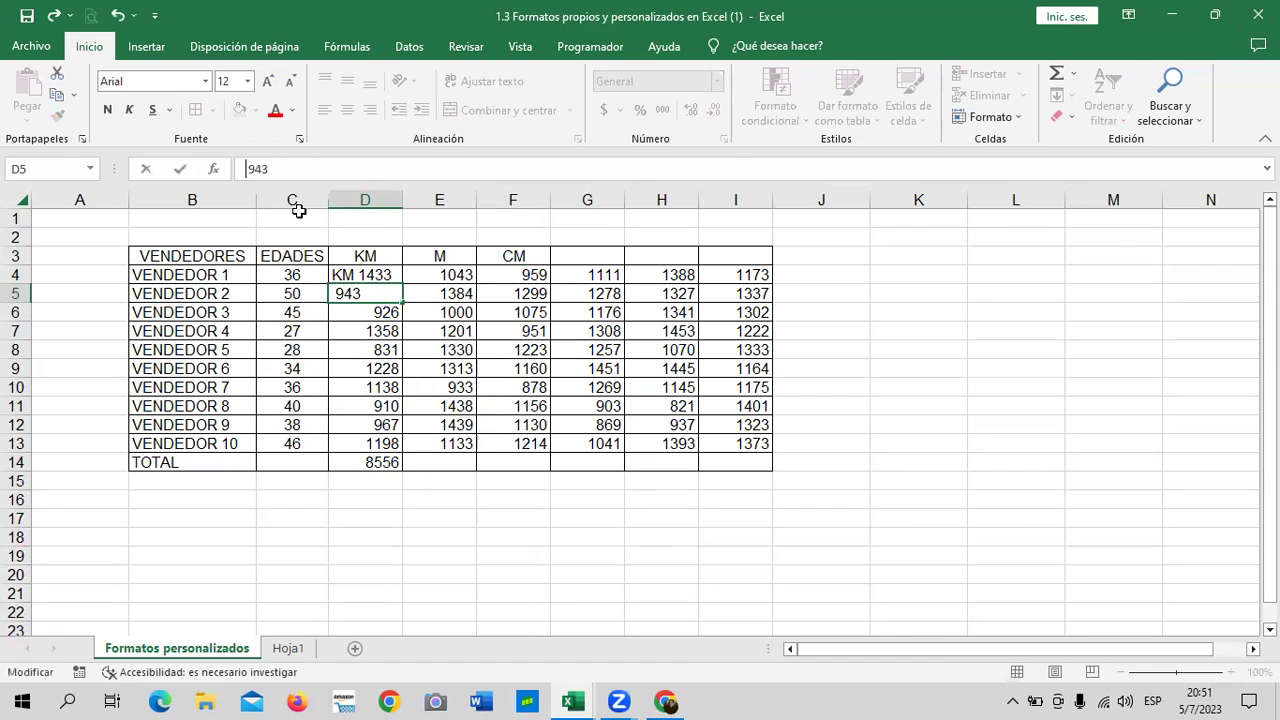
key(Return)
click(362, 273)
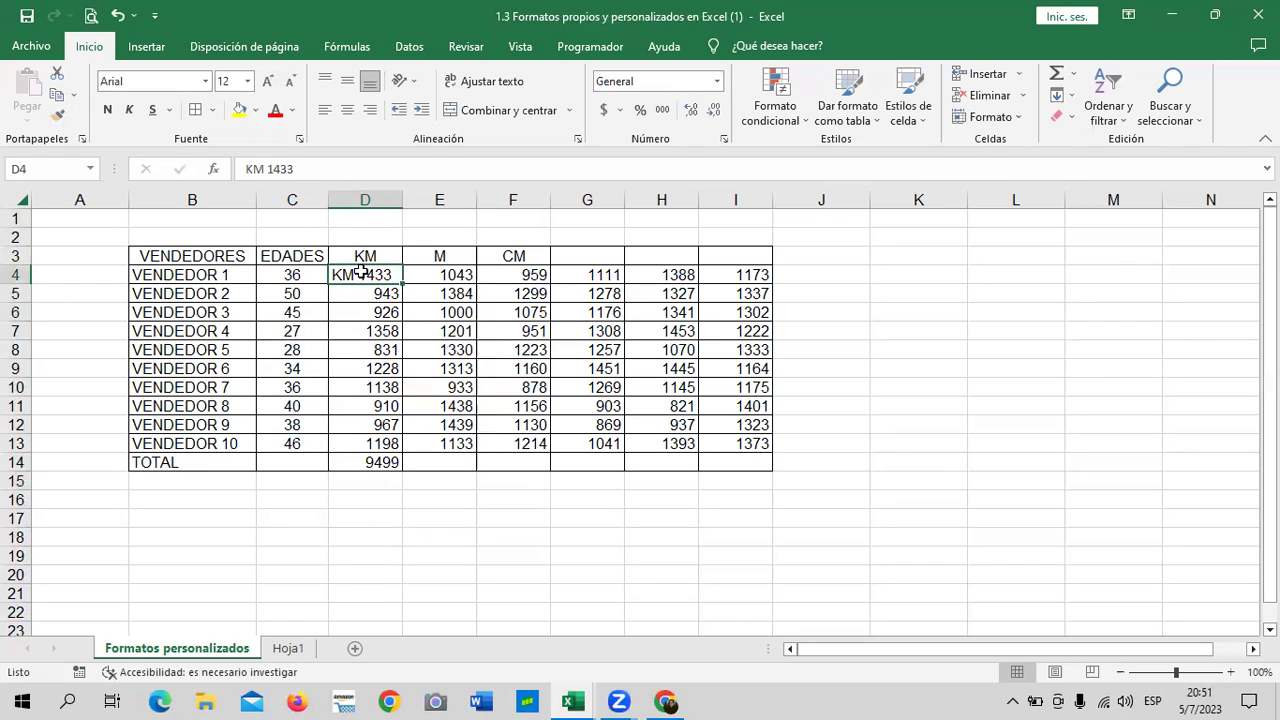
click(264, 169)
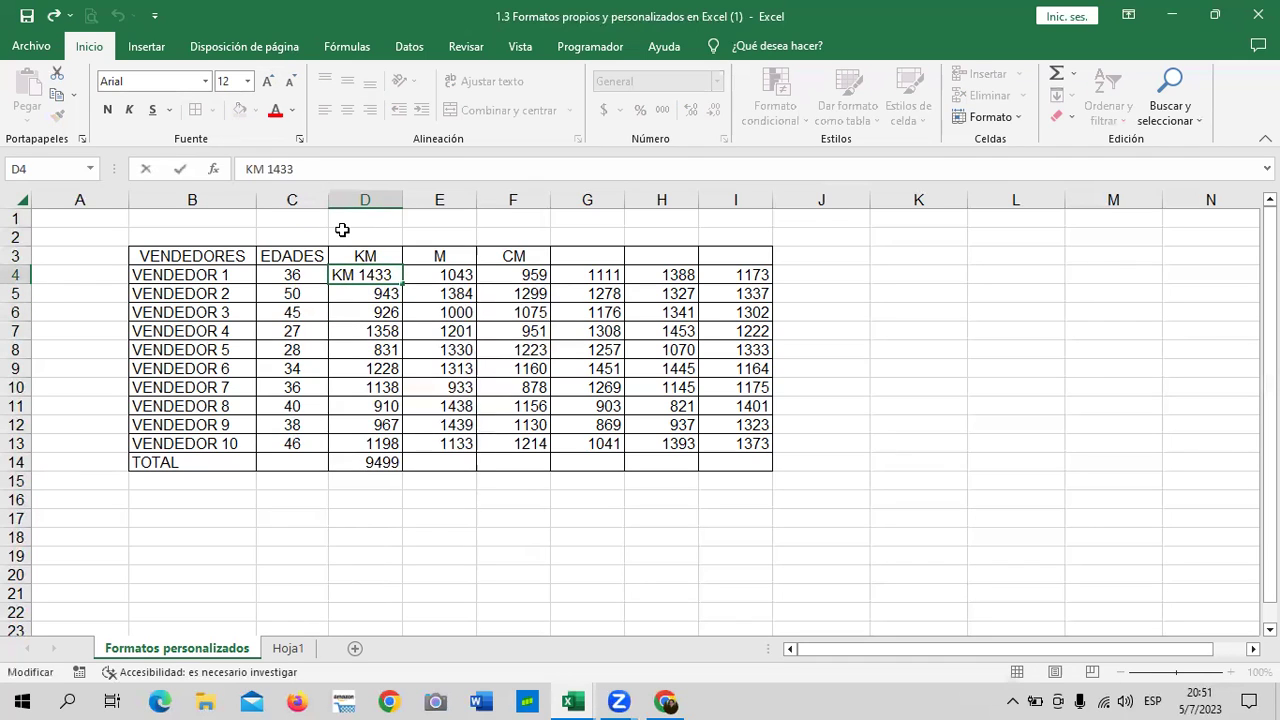
key(BackSpace)
key(BackSpace)
key(BackSpace)
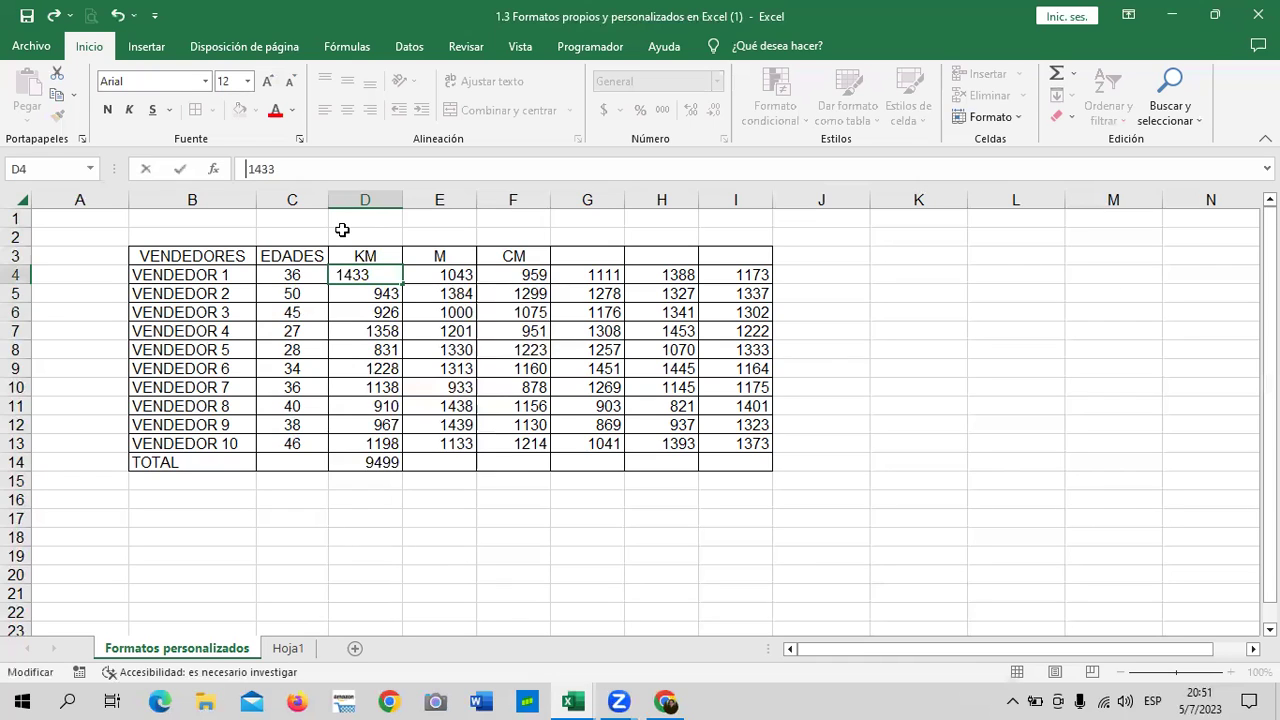
key(Return)
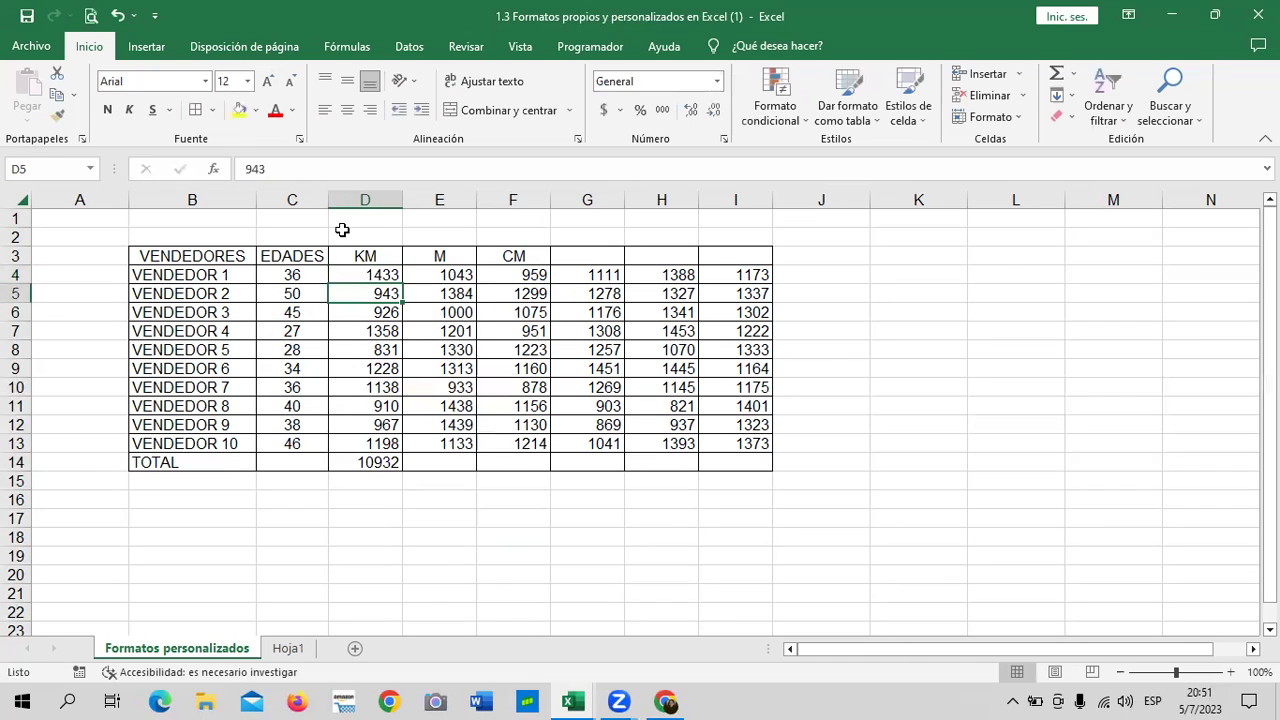
click(600, 500)
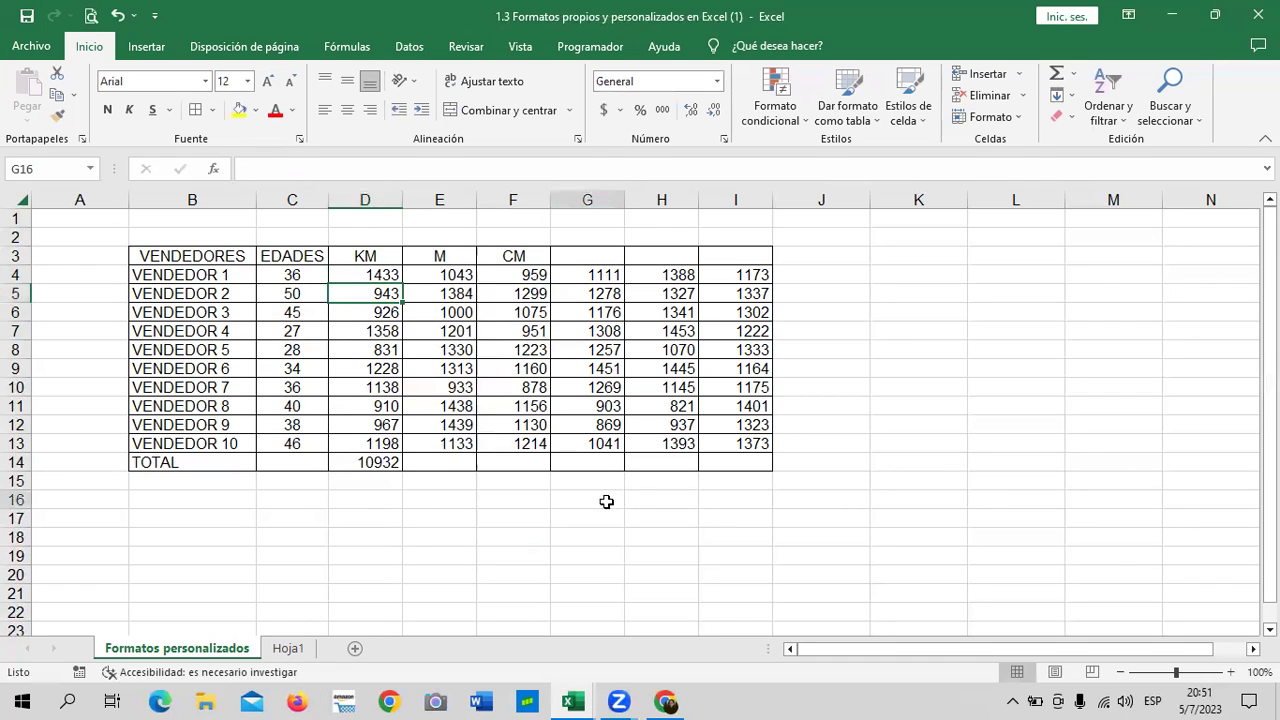
click(978, 298)
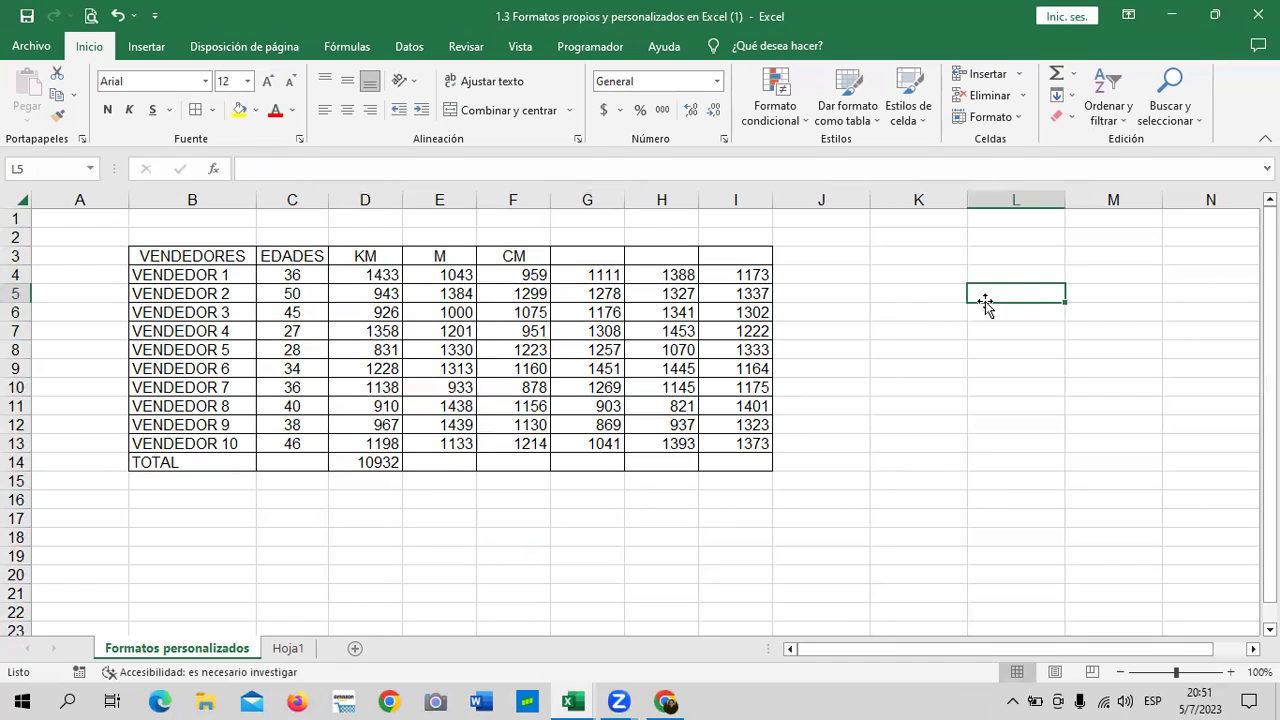
Apply the custom format 0 "KM" to D4:D13 so values read like 1433 KM.
drag(353, 270, 370, 443)
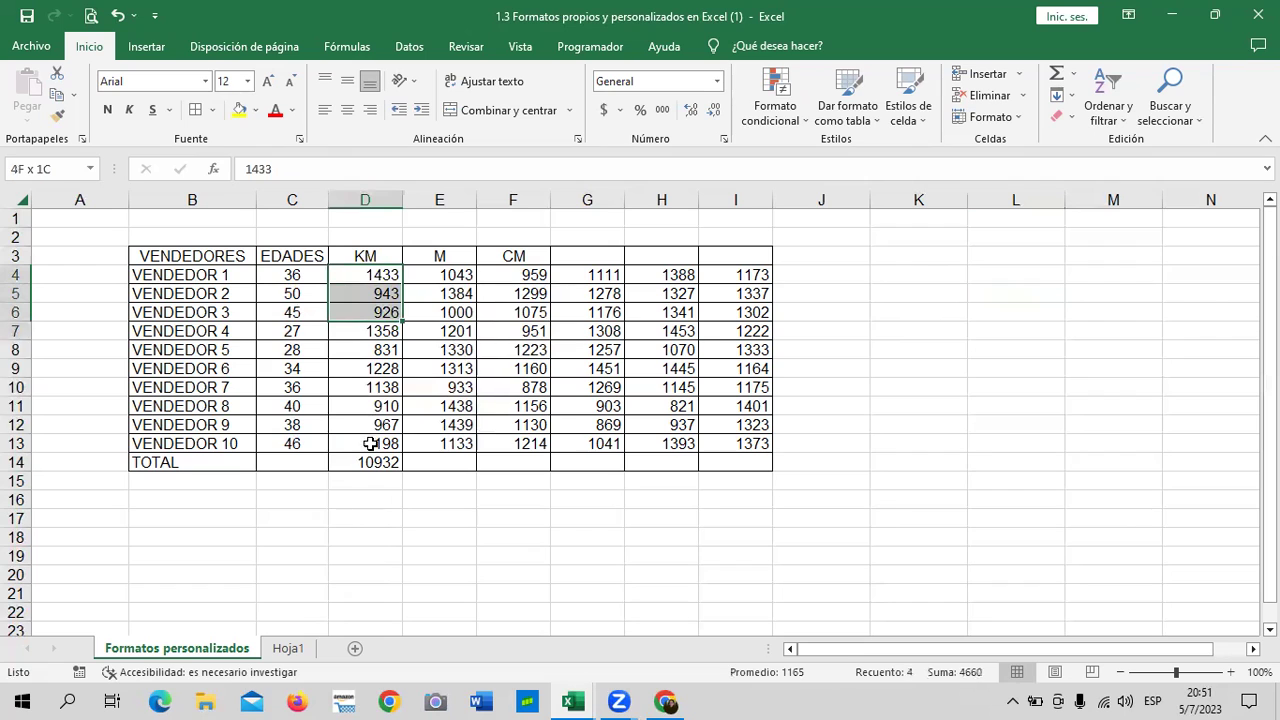
click(725, 139)
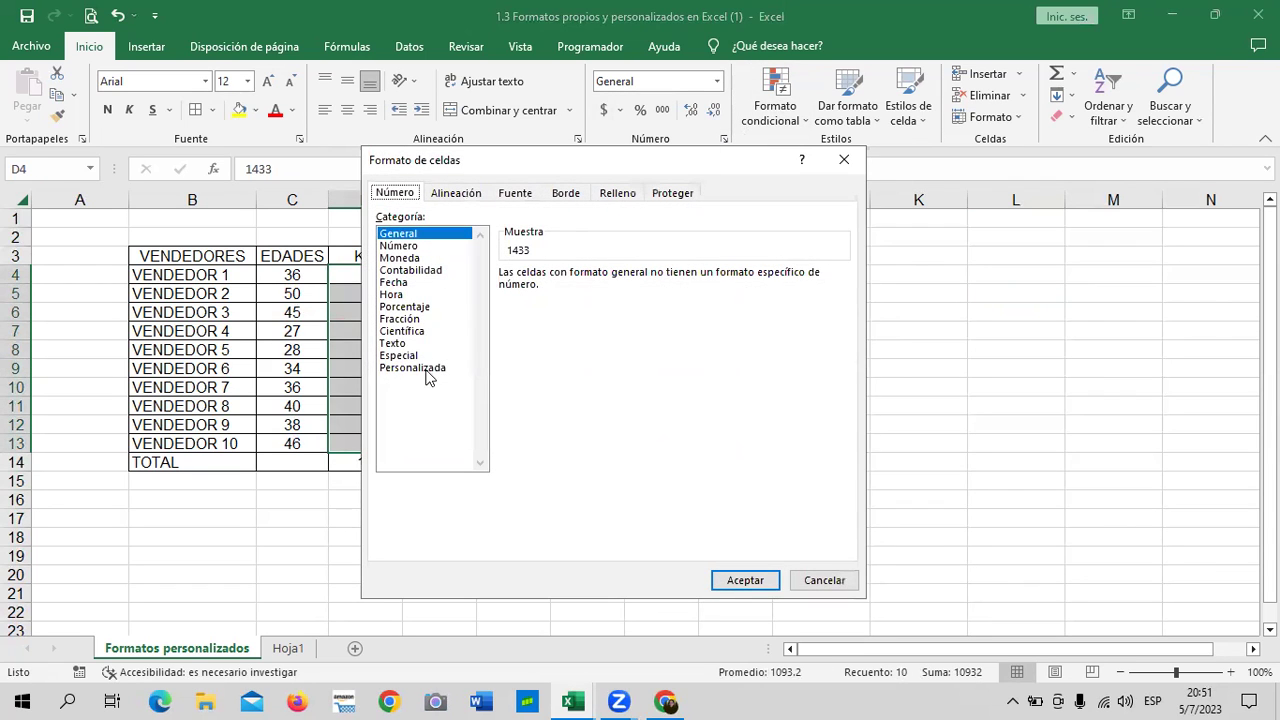
click(427, 372)
drag(655, 158, 651, 104)
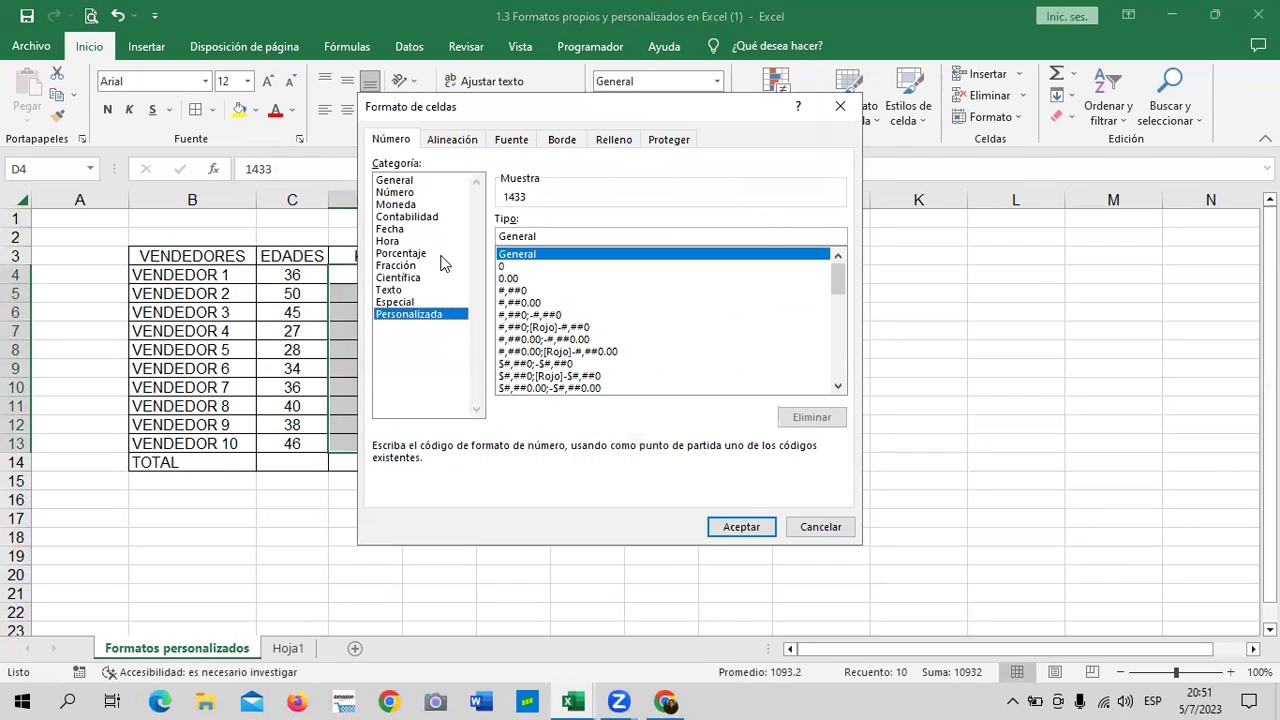
click(508, 280)
click(506, 267)
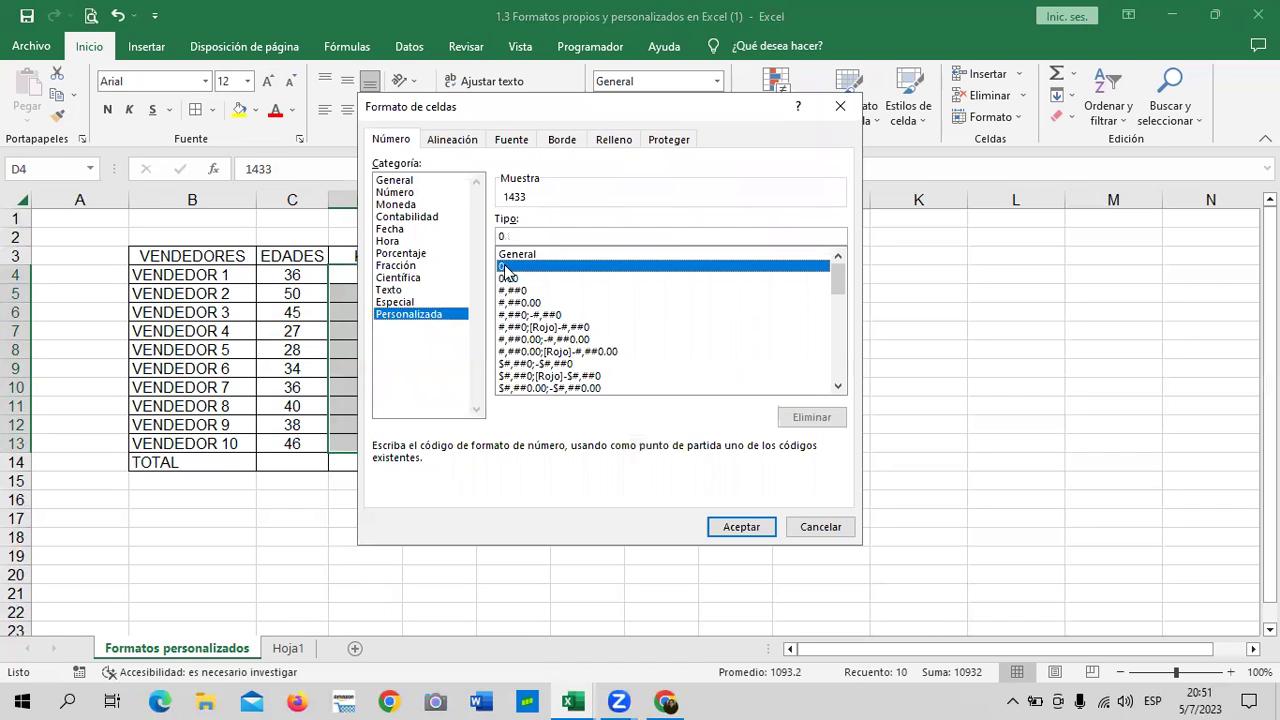
click(514, 279)
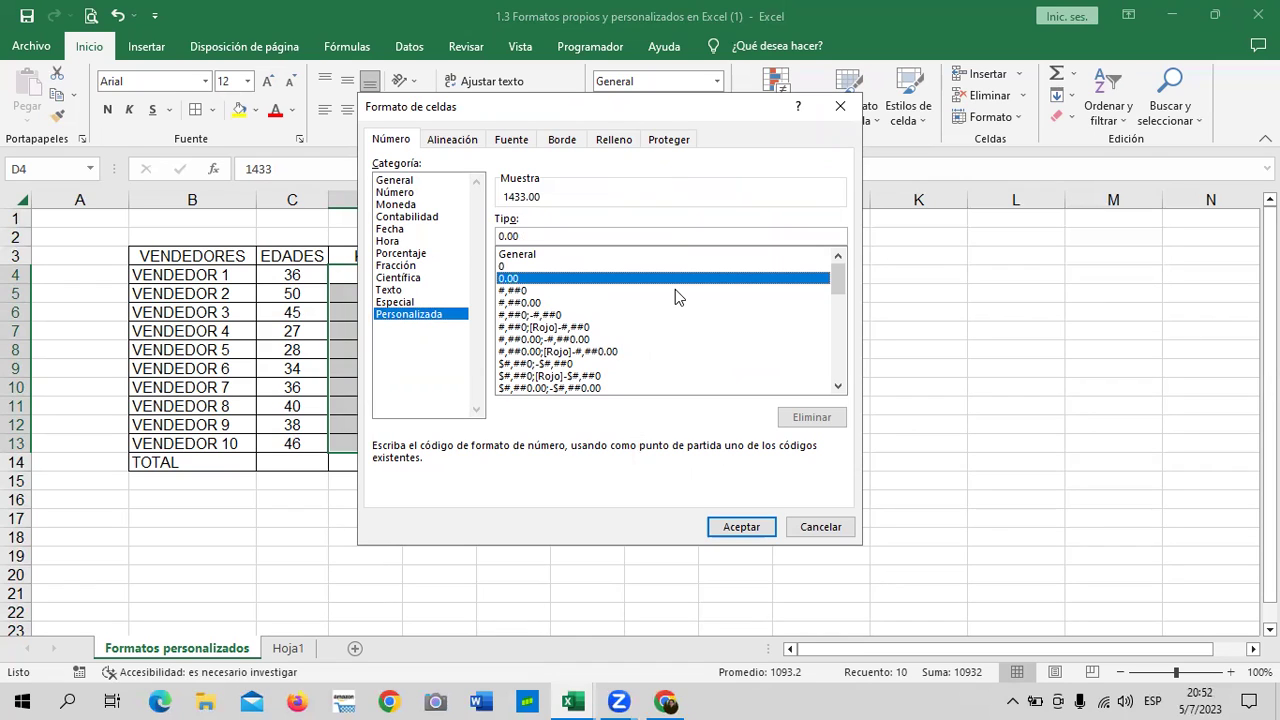
click(523, 267)
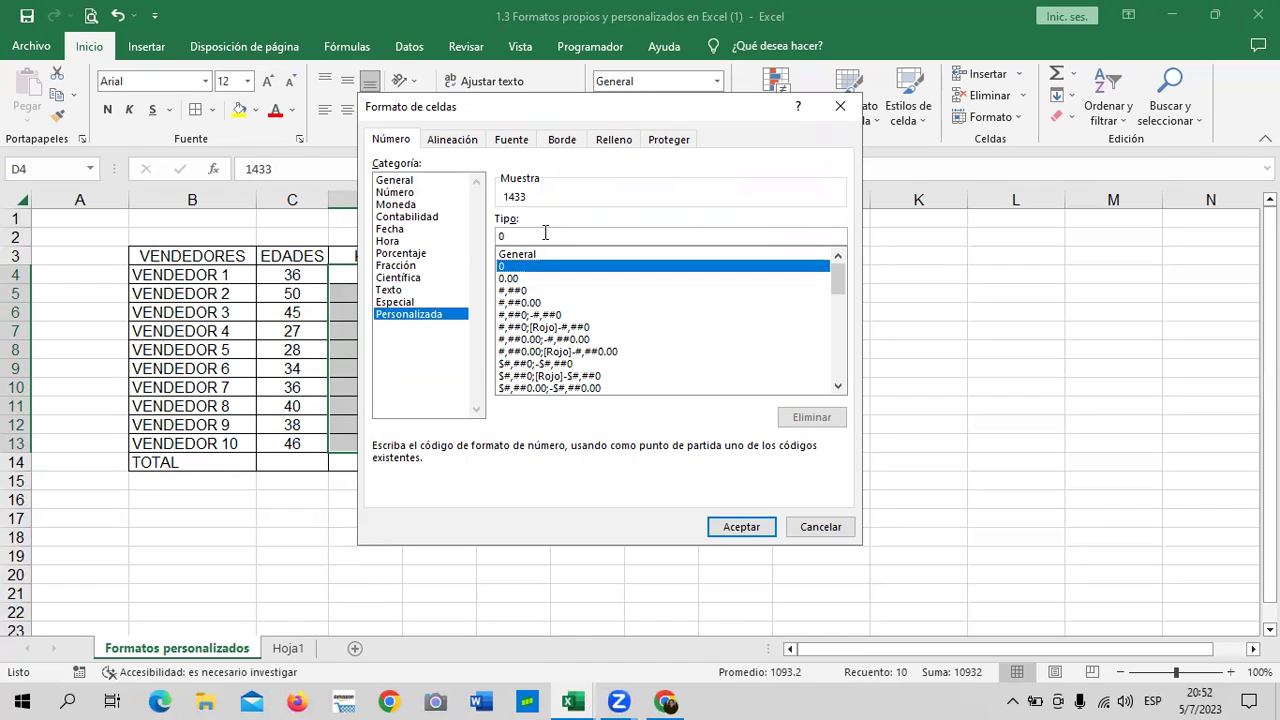
click(545, 232)
text(")
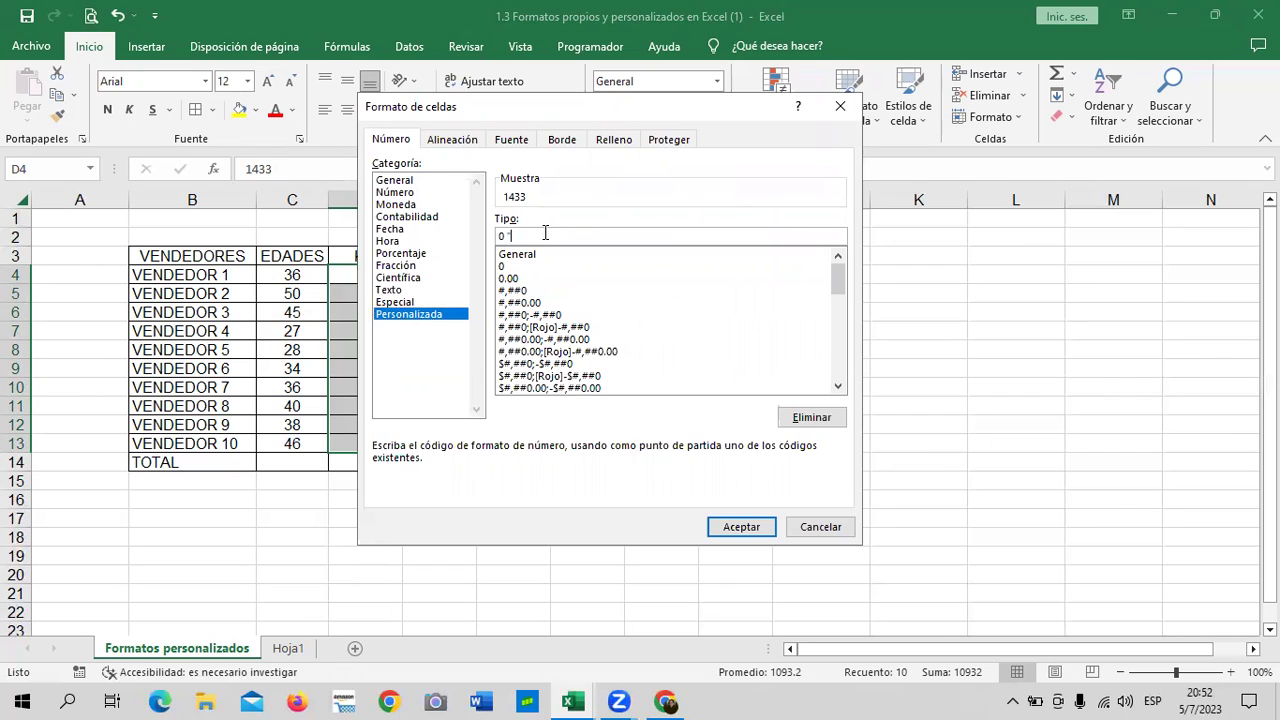
text(KM)
text(")
click(738, 526)
click(503, 518)
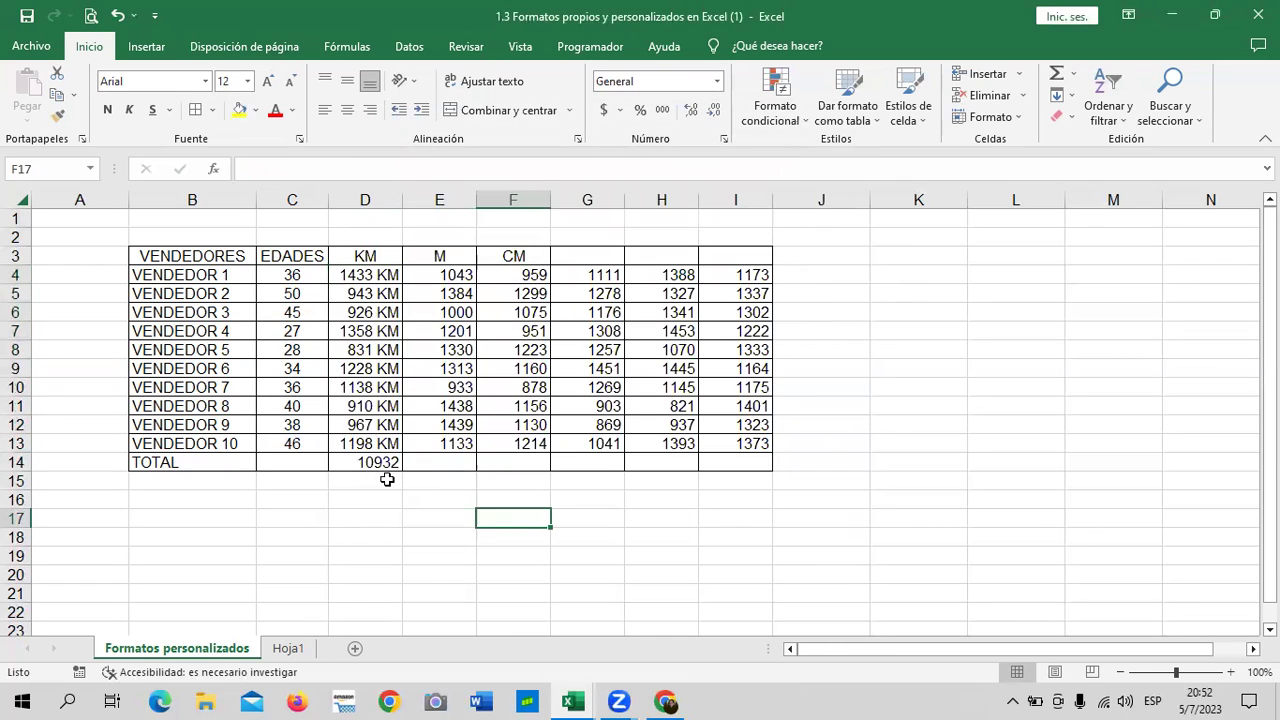
click(360, 464)
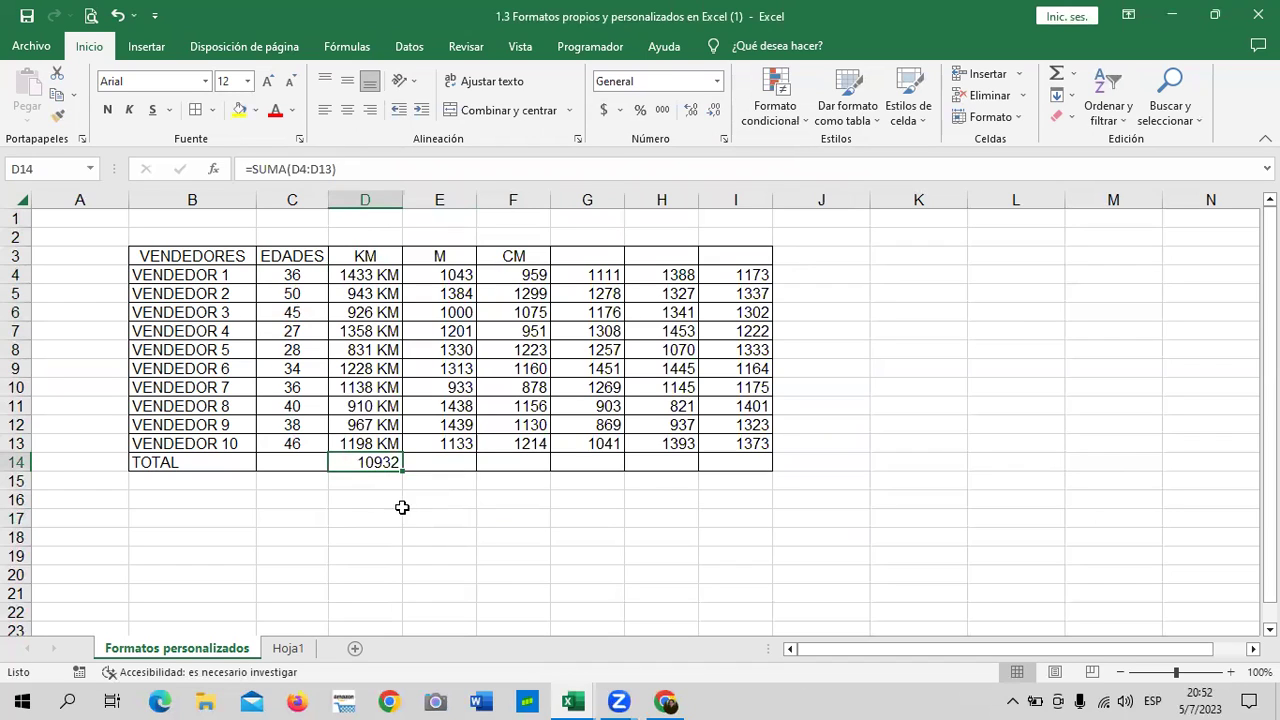
Format total cell D14 with the custom code 0.00 "KM", showing 10932.00 KM.
drag(398, 500, 408, 518)
click(368, 460)
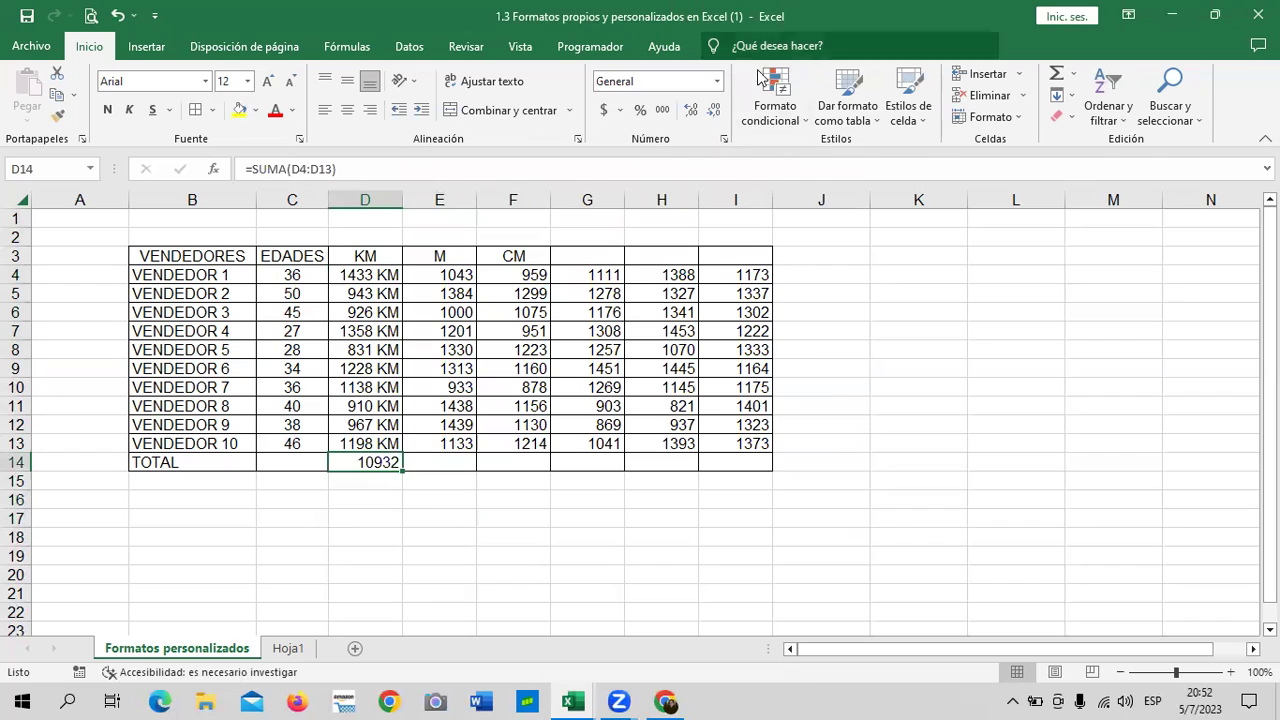
click(723, 140)
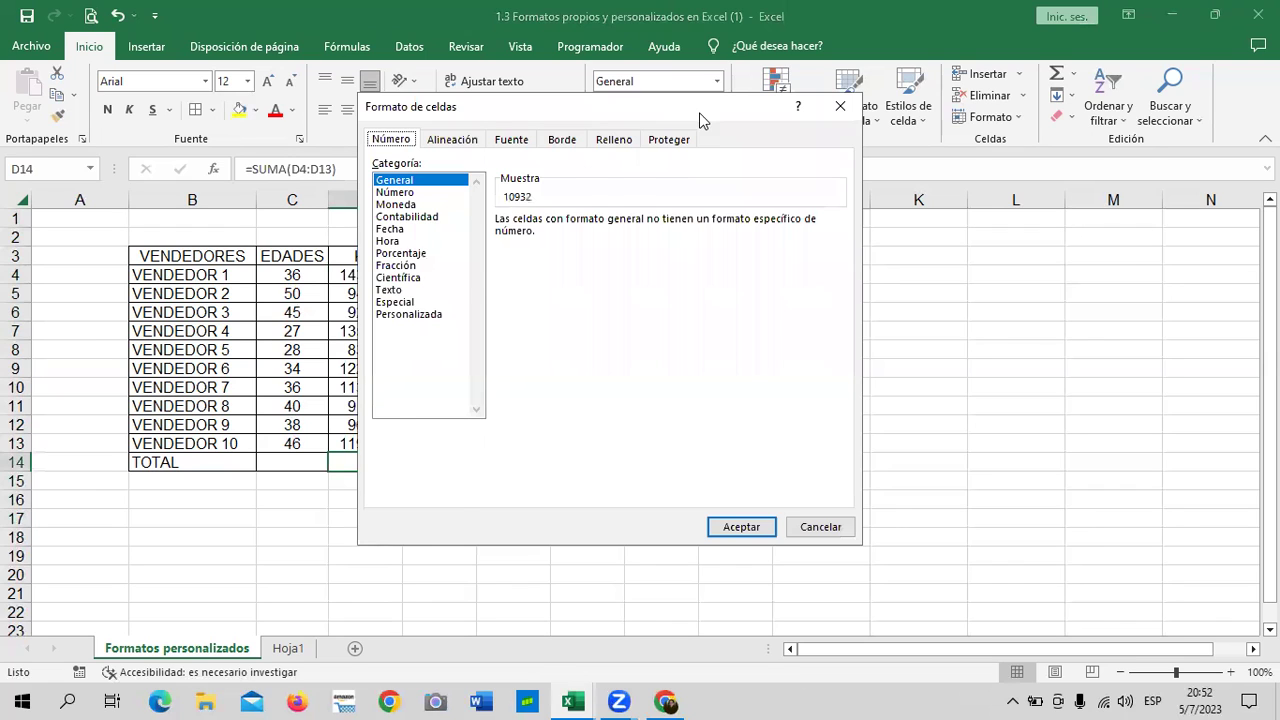
drag(700, 114, 804, 111)
click(541, 311)
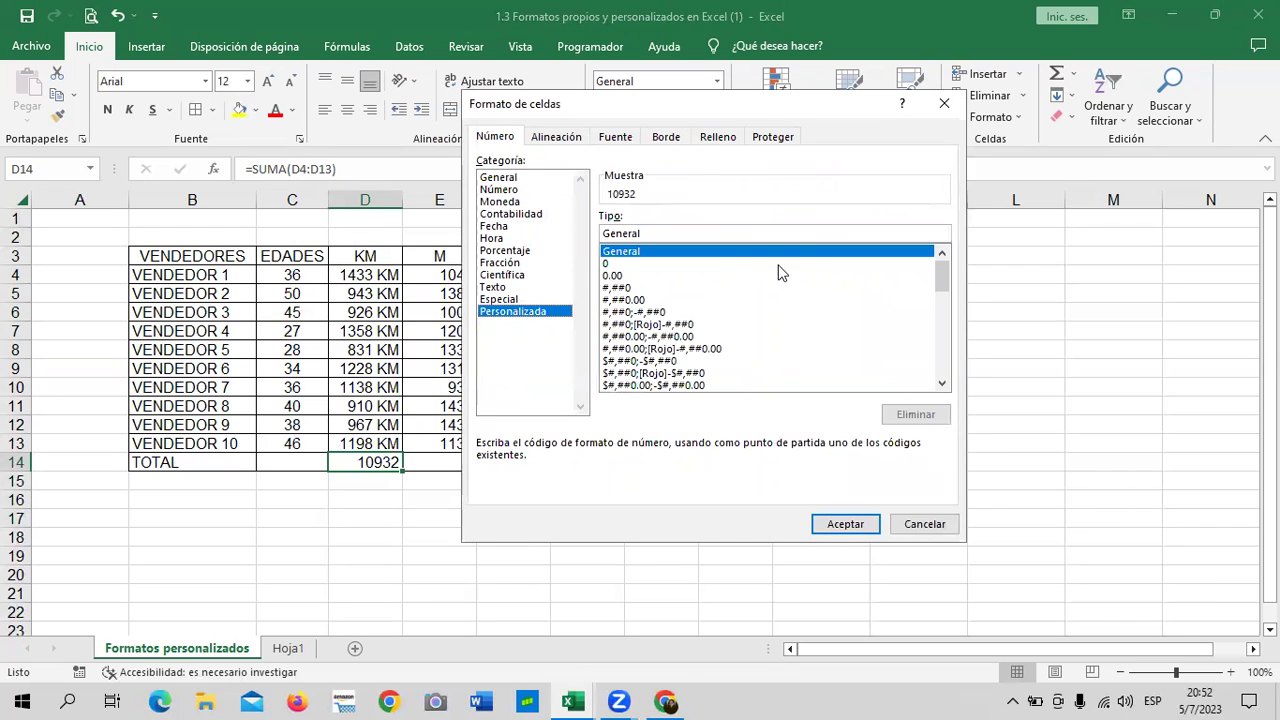
click(616, 277)
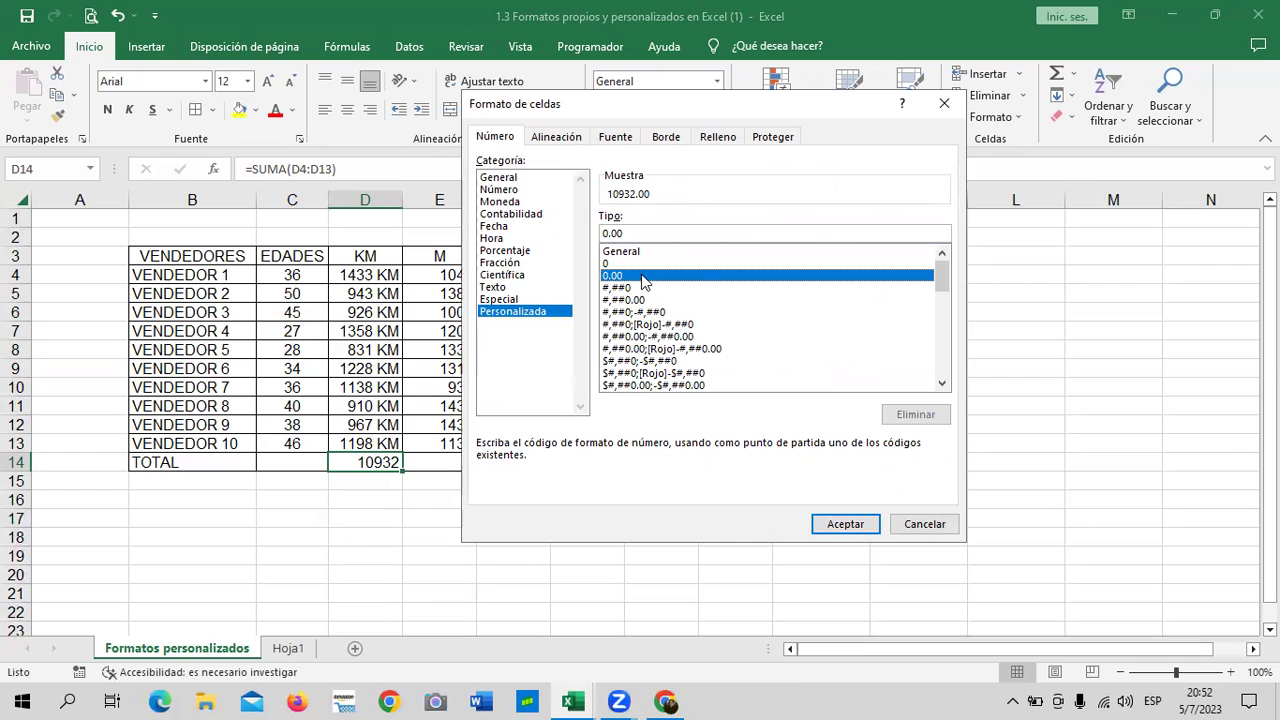
click(650, 232)
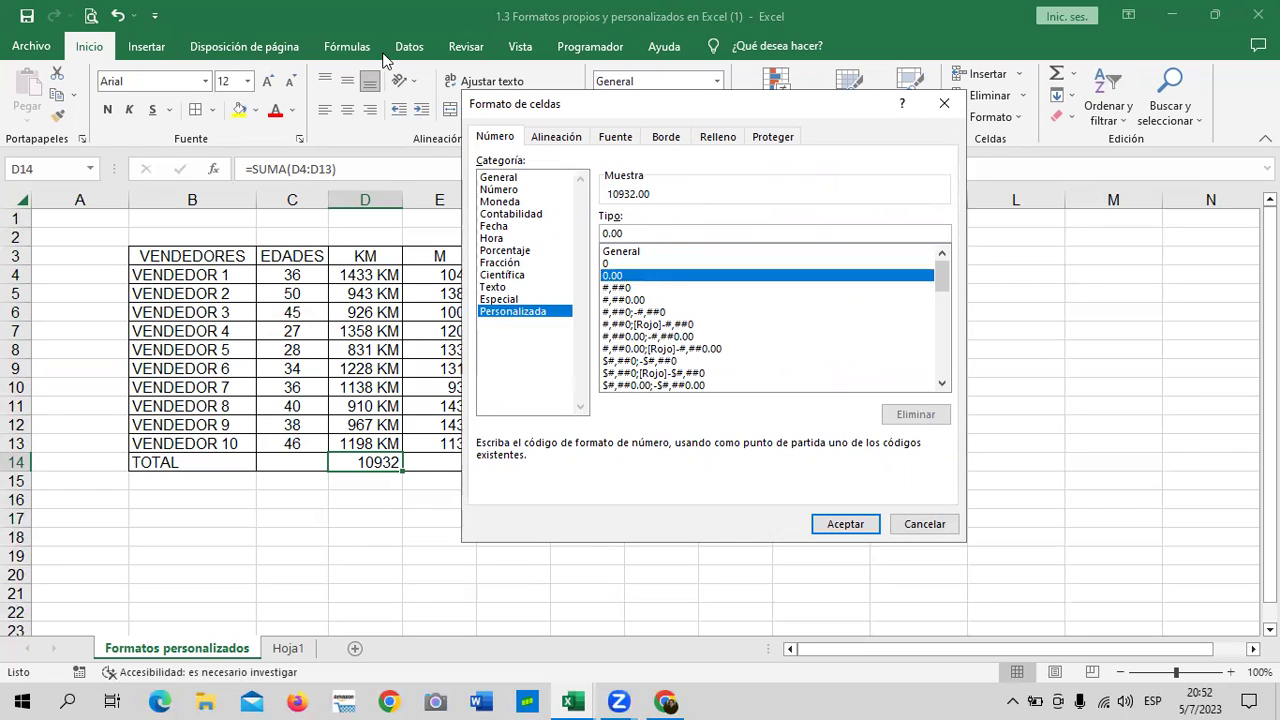
text(")
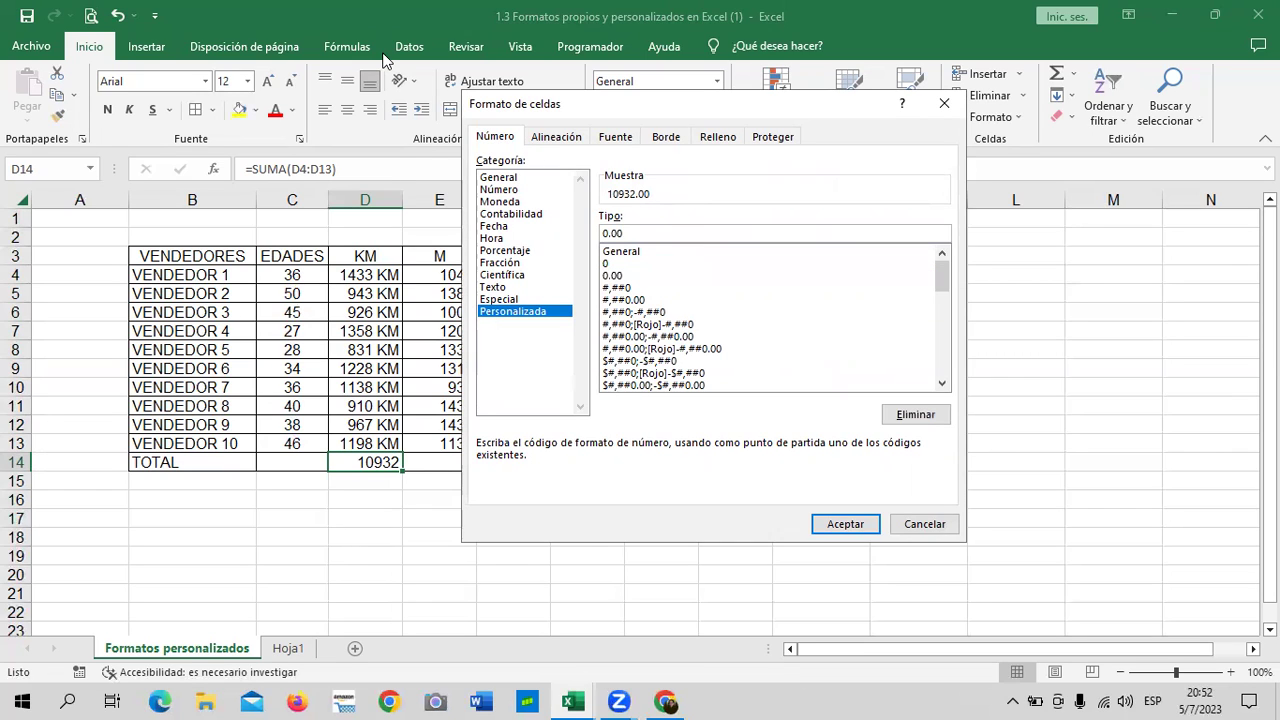
text(KM)
text(")
click(834, 528)
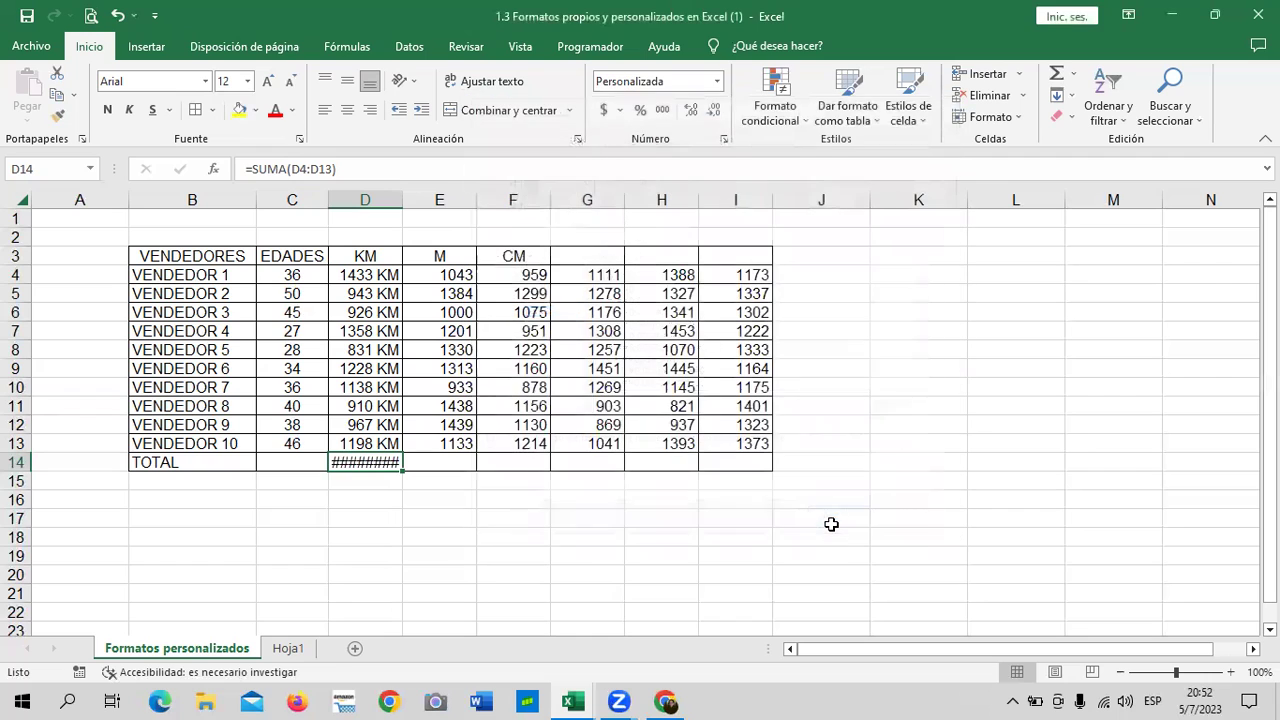
click(843, 516)
click(342, 460)
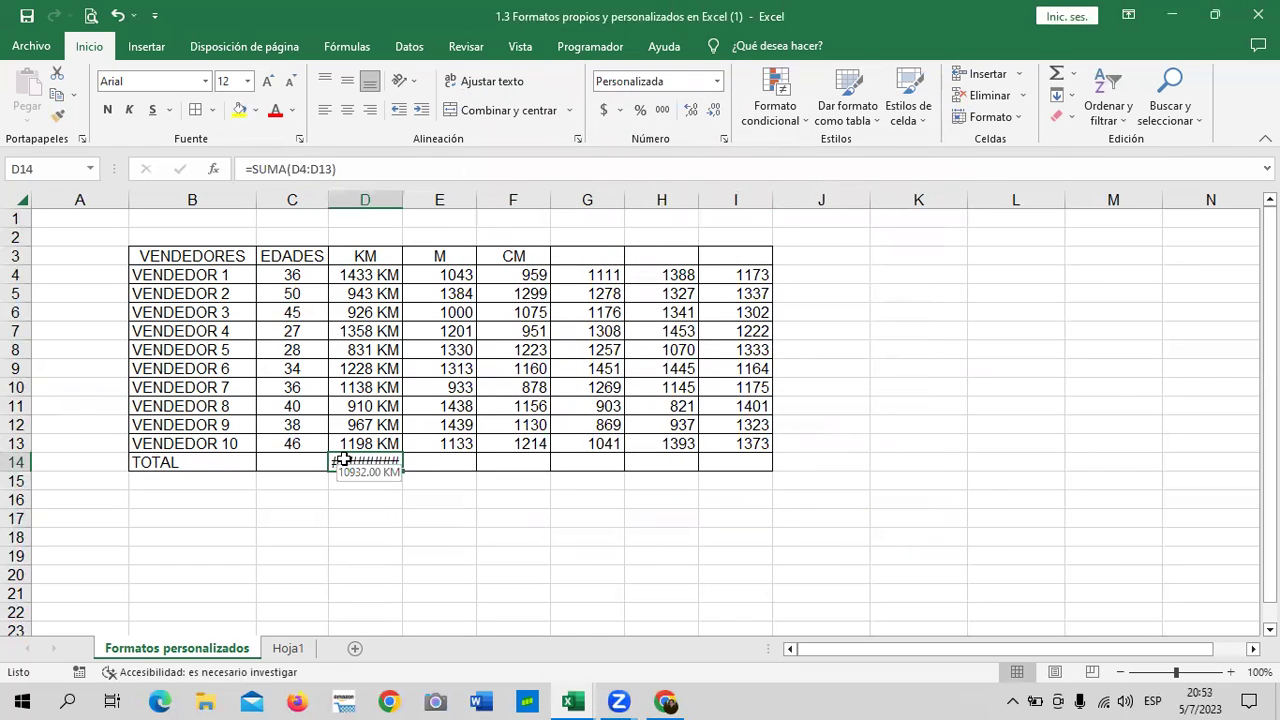
Widen column D and remove both decimals so D14 reads 10932 KM.
drag(403, 200, 434, 205)
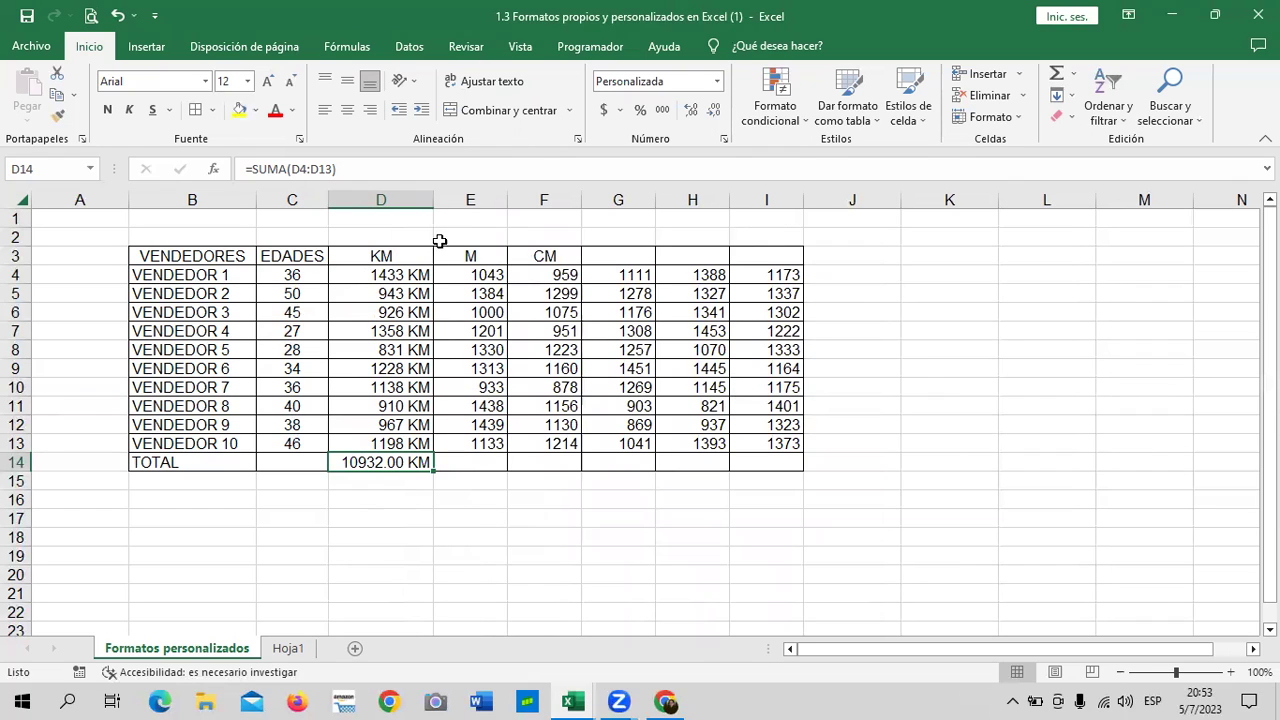
drag(433, 199, 424, 199)
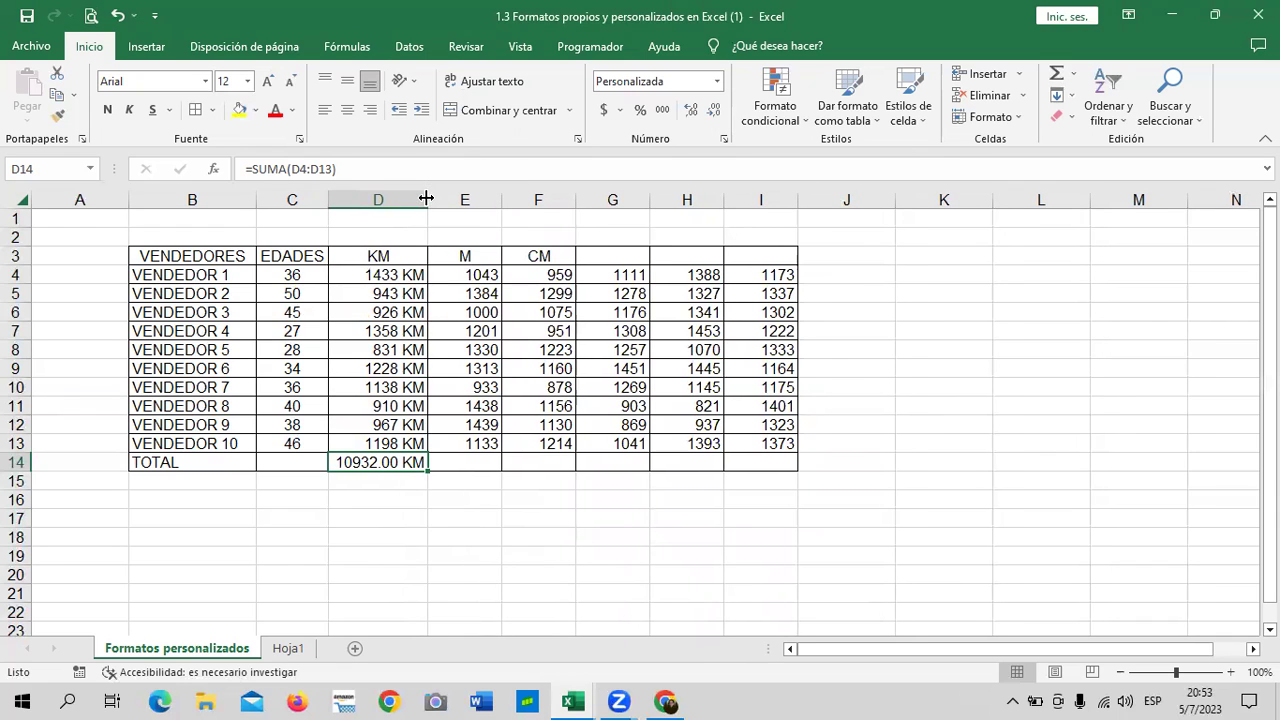
click(714, 110)
click(714, 110)
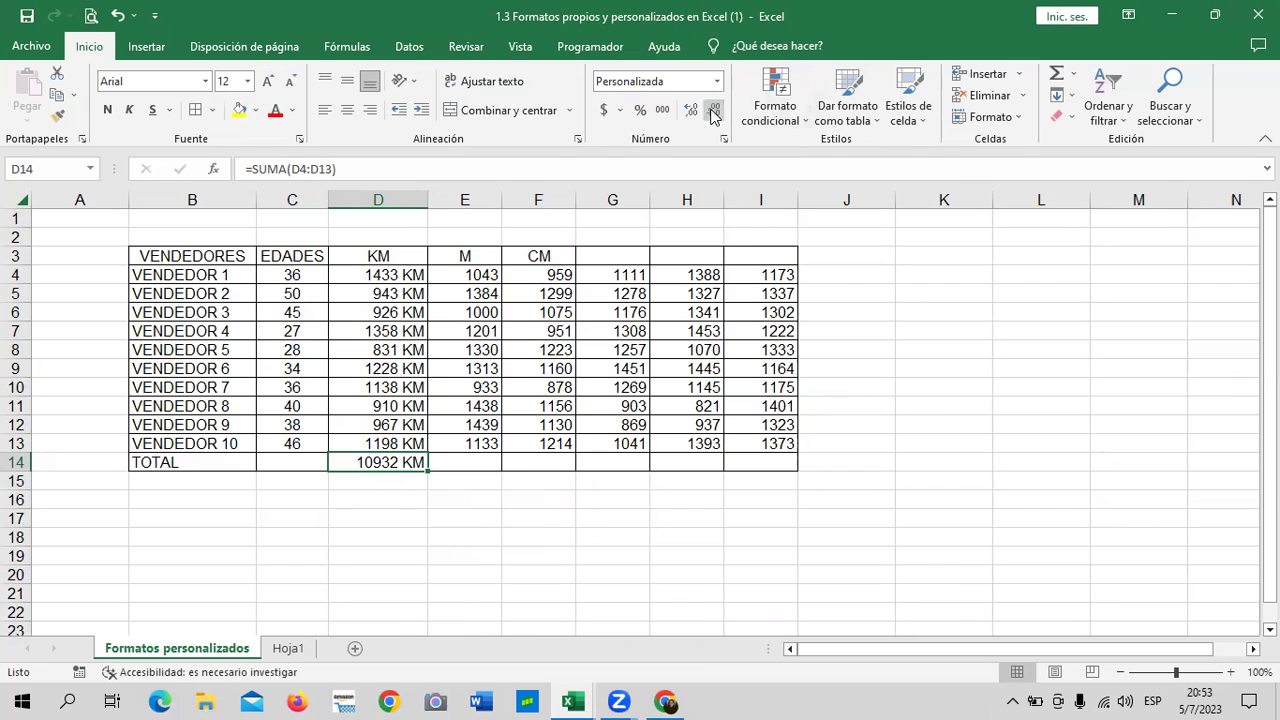
drag(428, 199, 420, 199)
click(437, 533)
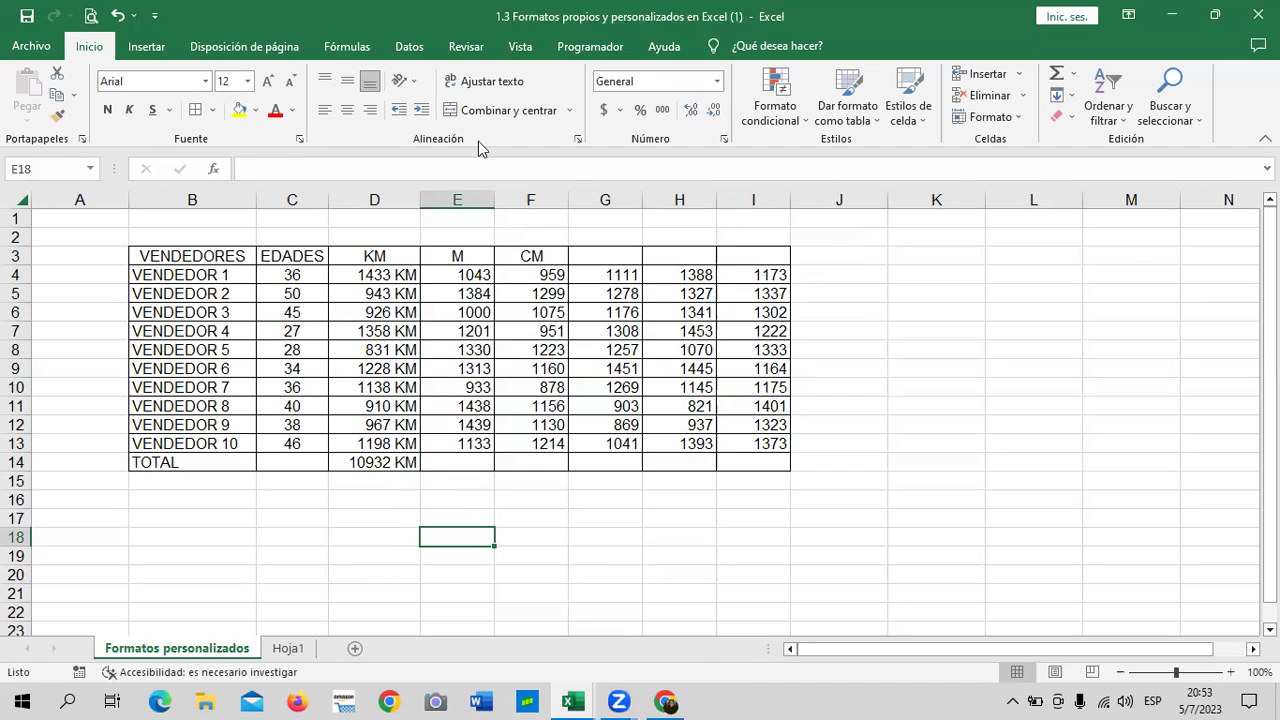
click(470, 458)
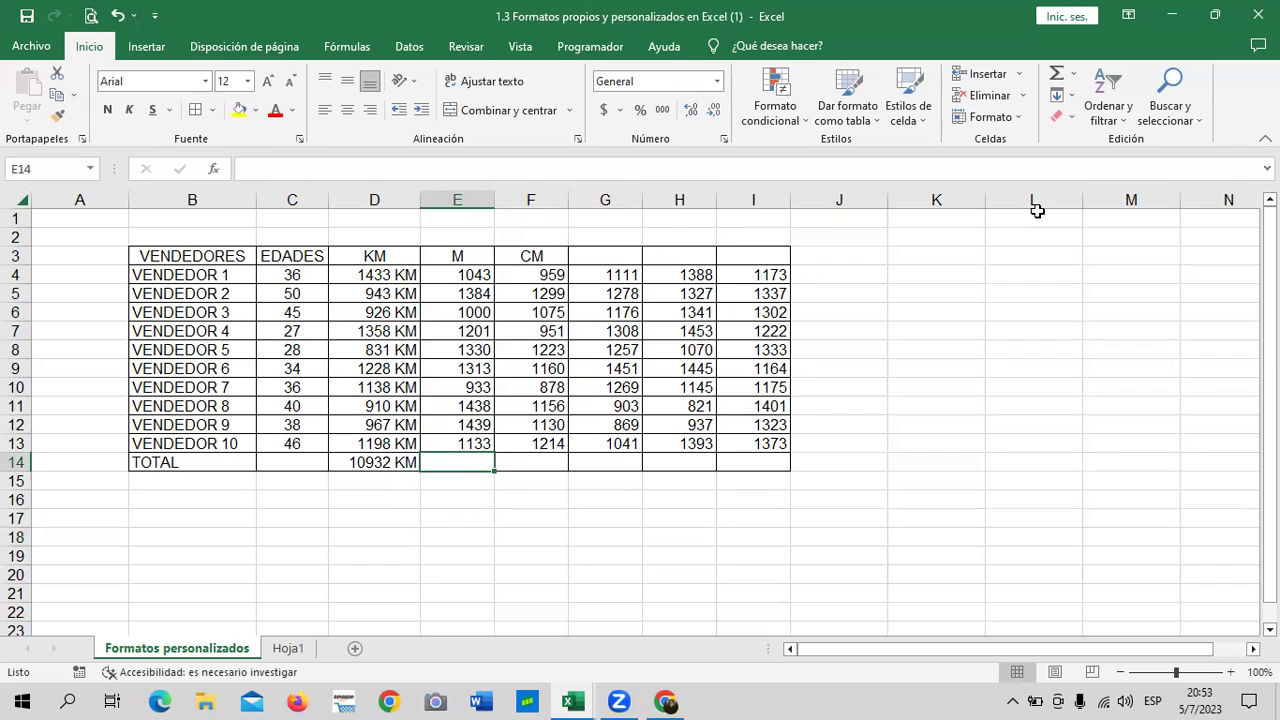
AutoSum E4:E13 into E14, giving an M total of 12214.
click(1056, 74)
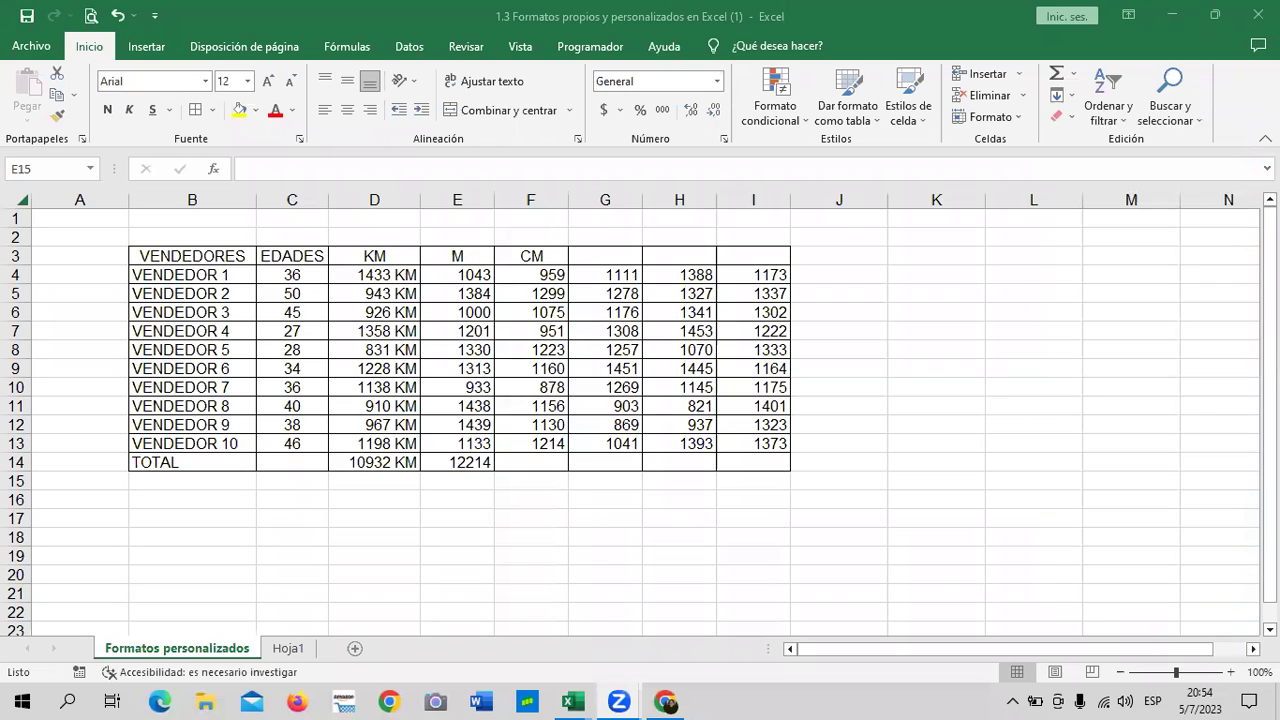
click(879, 8)
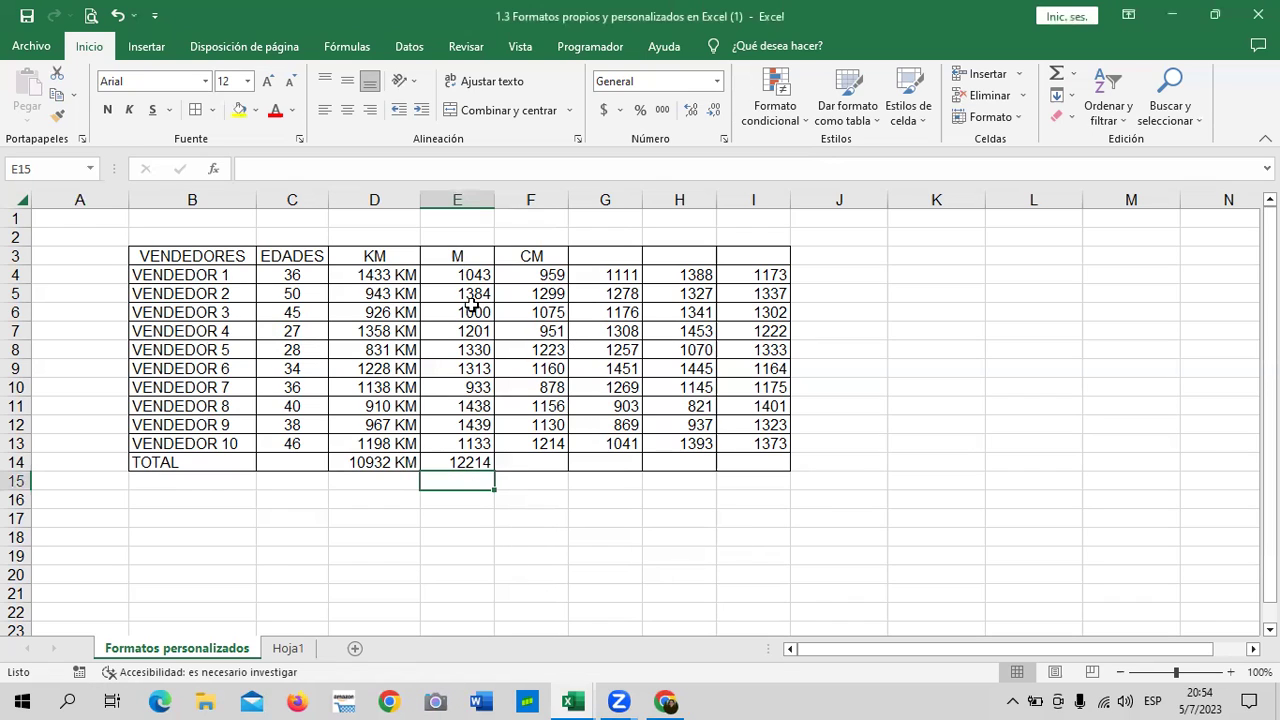
click(612, 514)
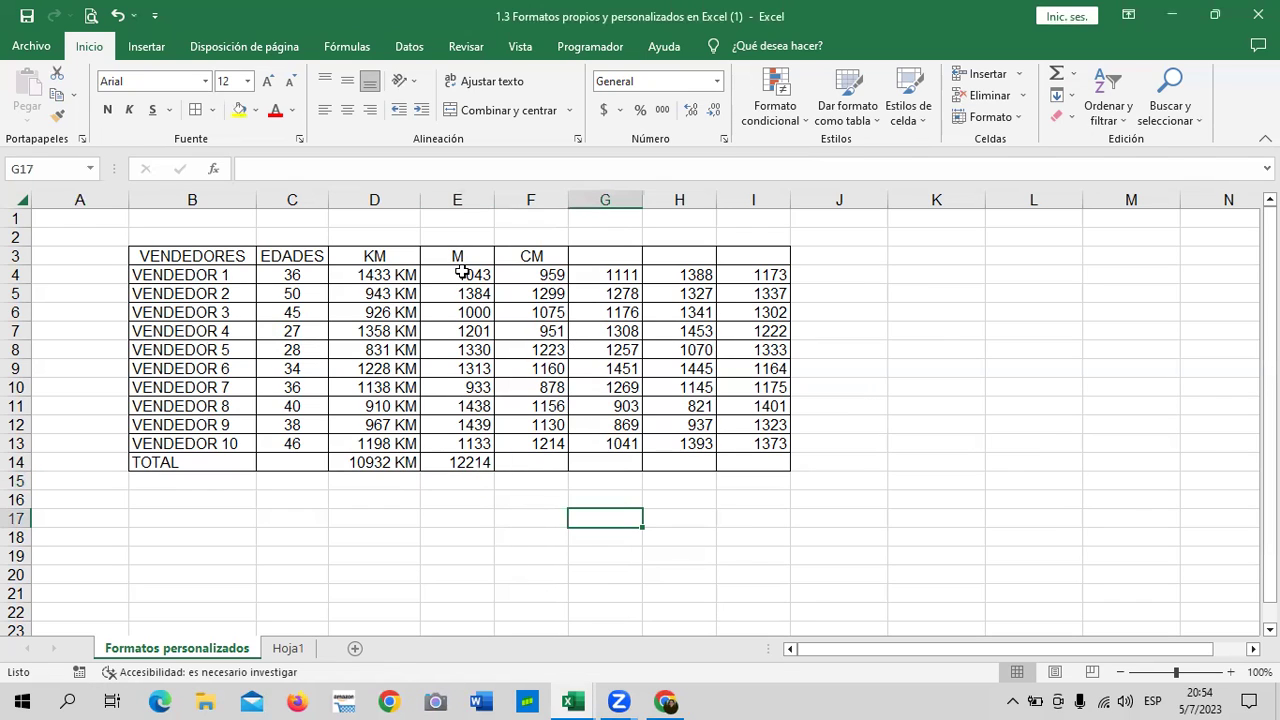
Apply the custom format 0 "M" to E4:E14, e.g. 1043 M and 12214 M.
drag(462, 272, 445, 472)
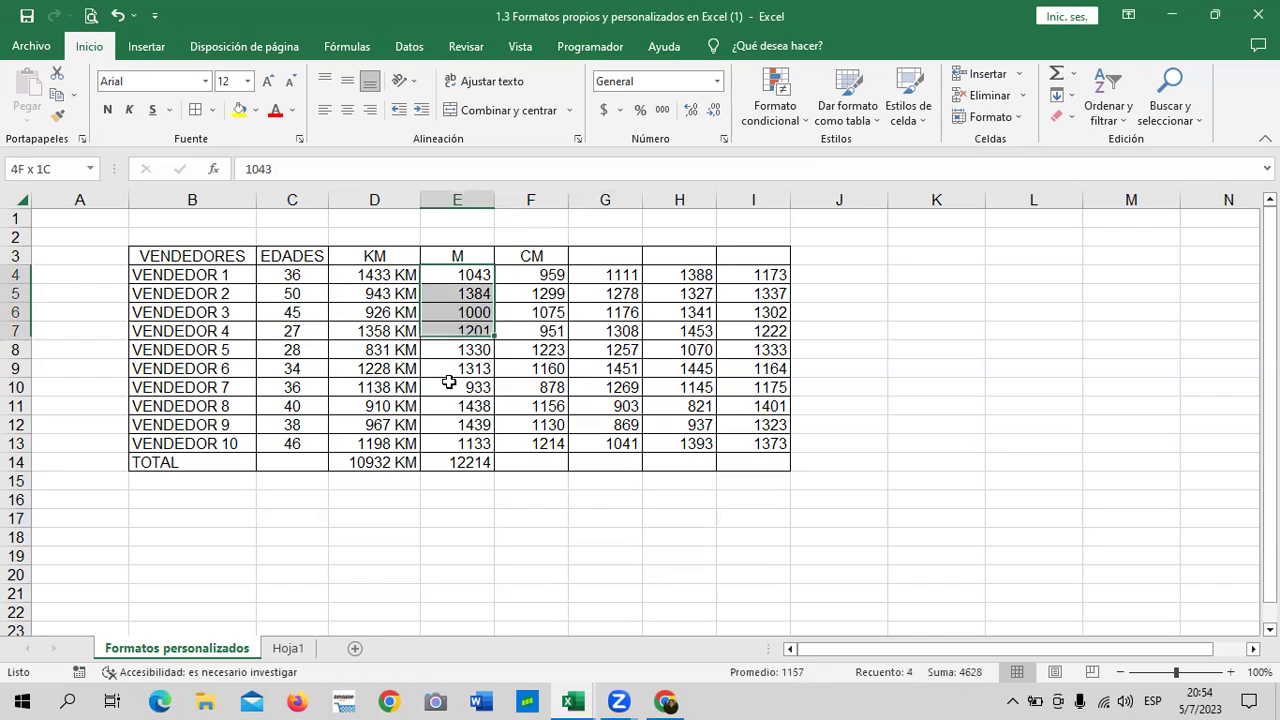
click(625, 494)
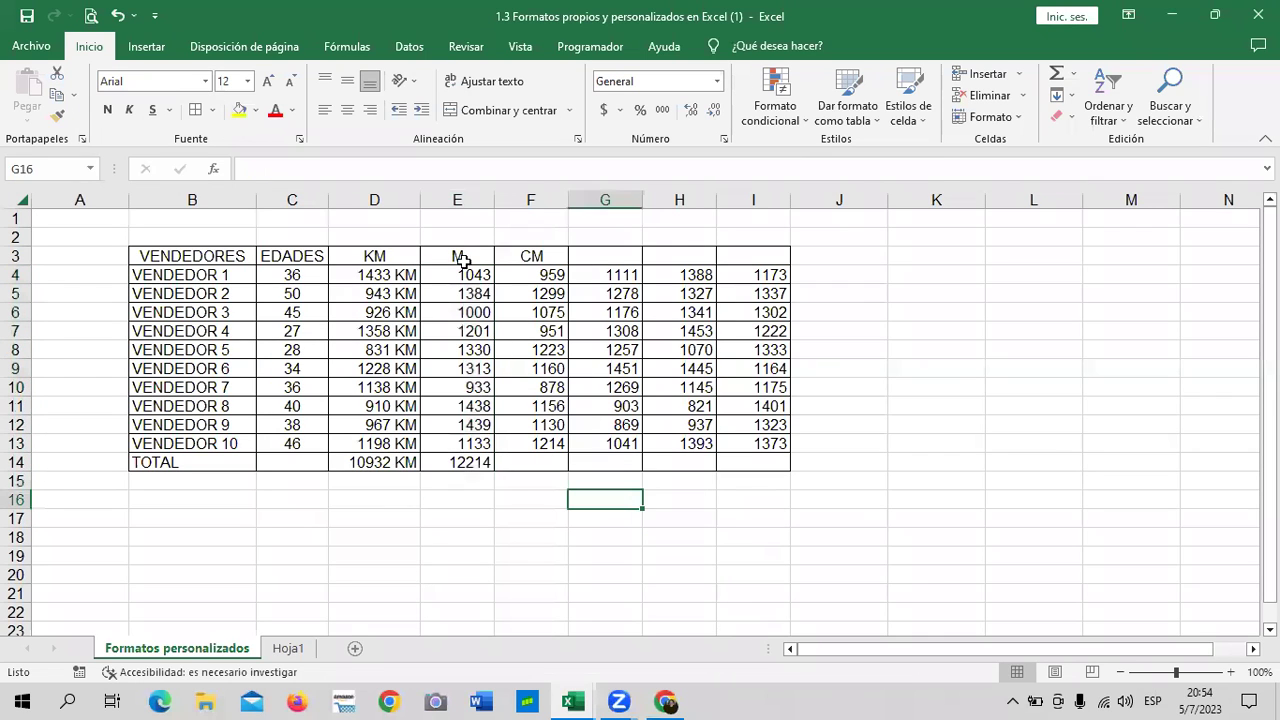
click(458, 272)
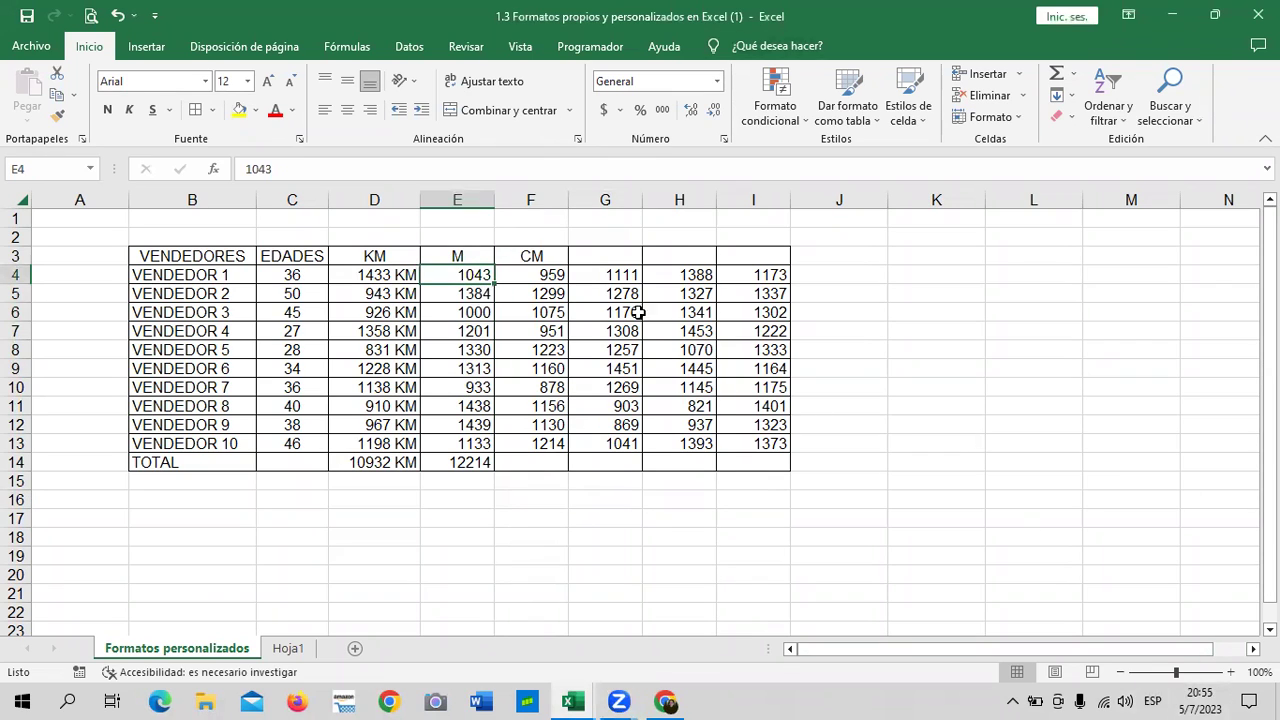
drag(447, 270, 457, 463)
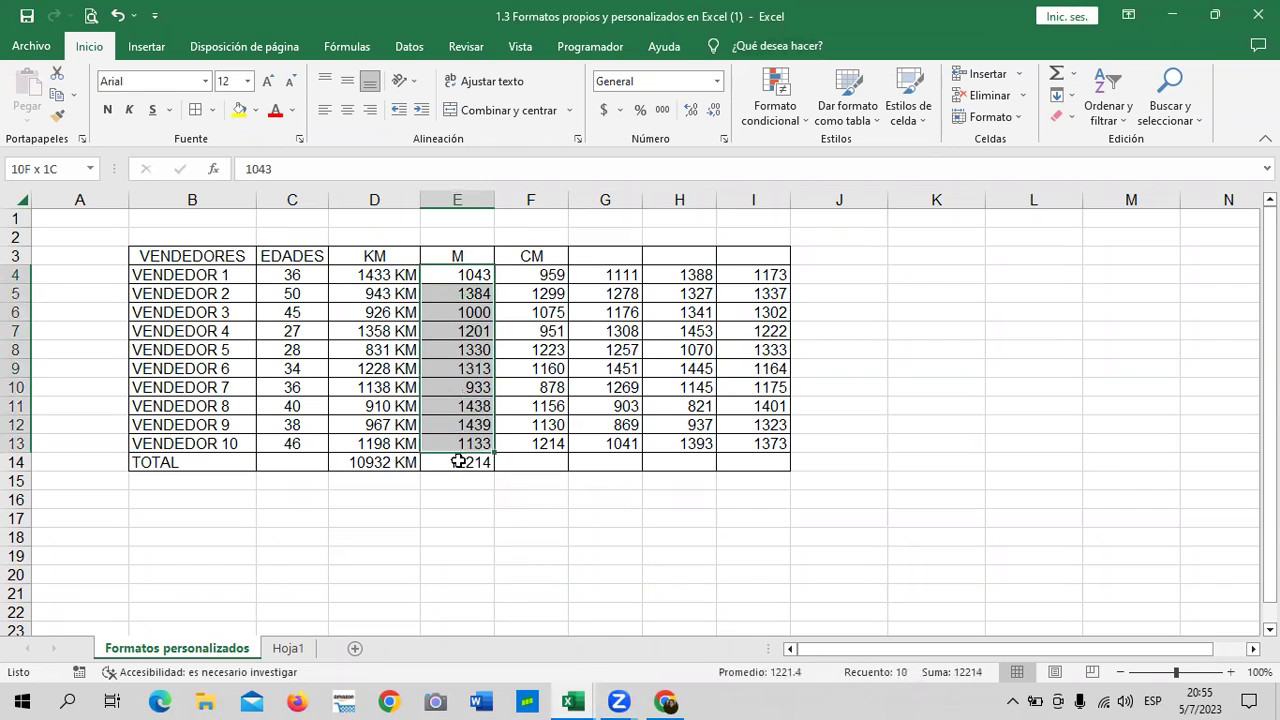
click(725, 137)
click(522, 311)
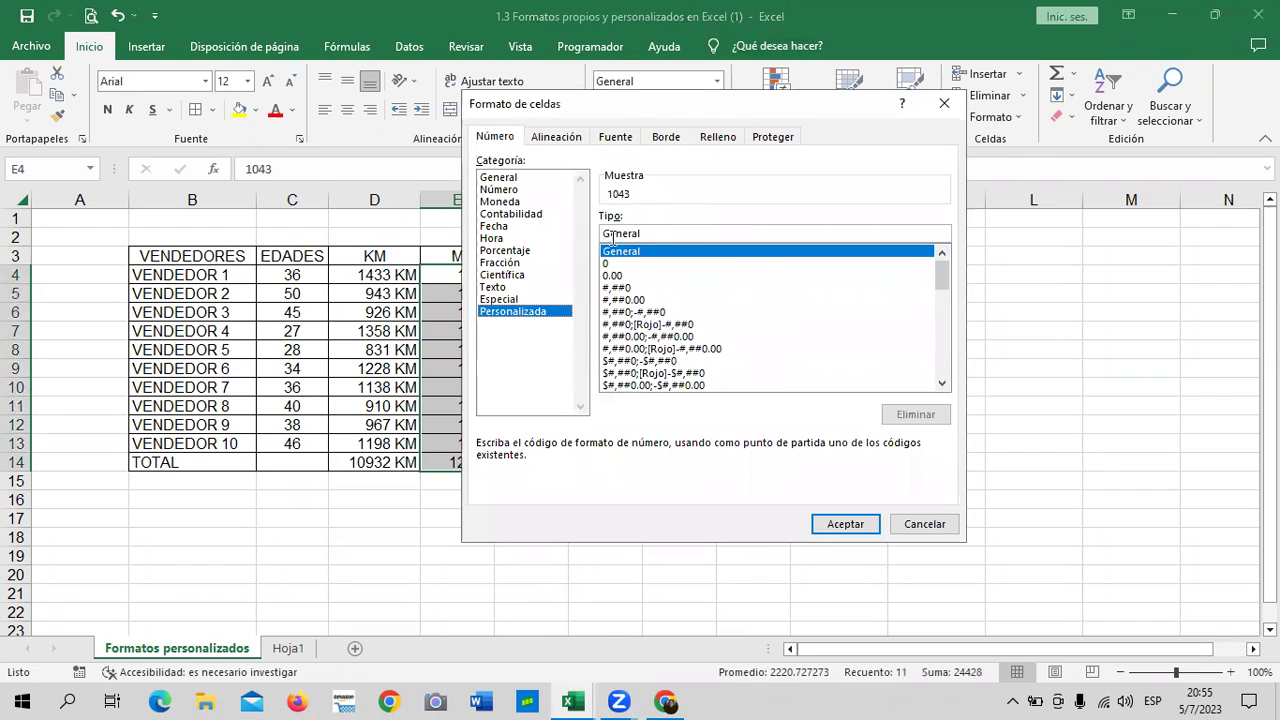
click(615, 277)
click(610, 264)
click(614, 276)
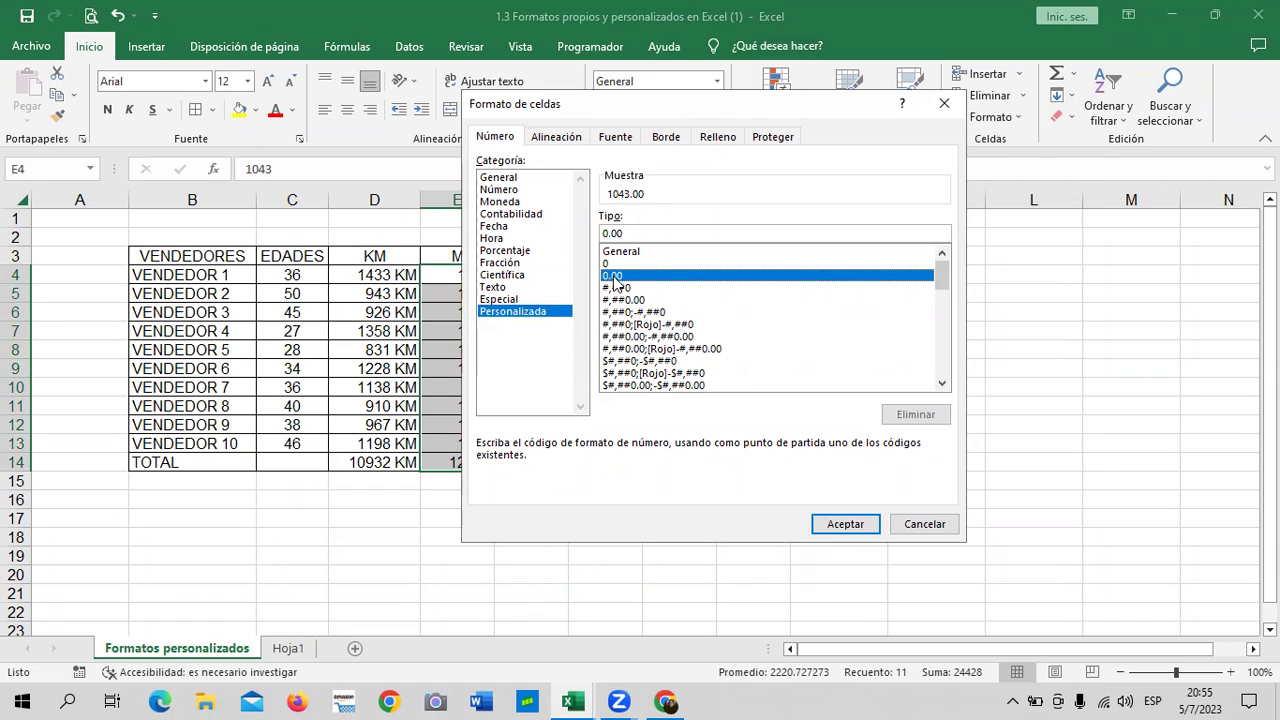
click(607, 263)
click(667, 231)
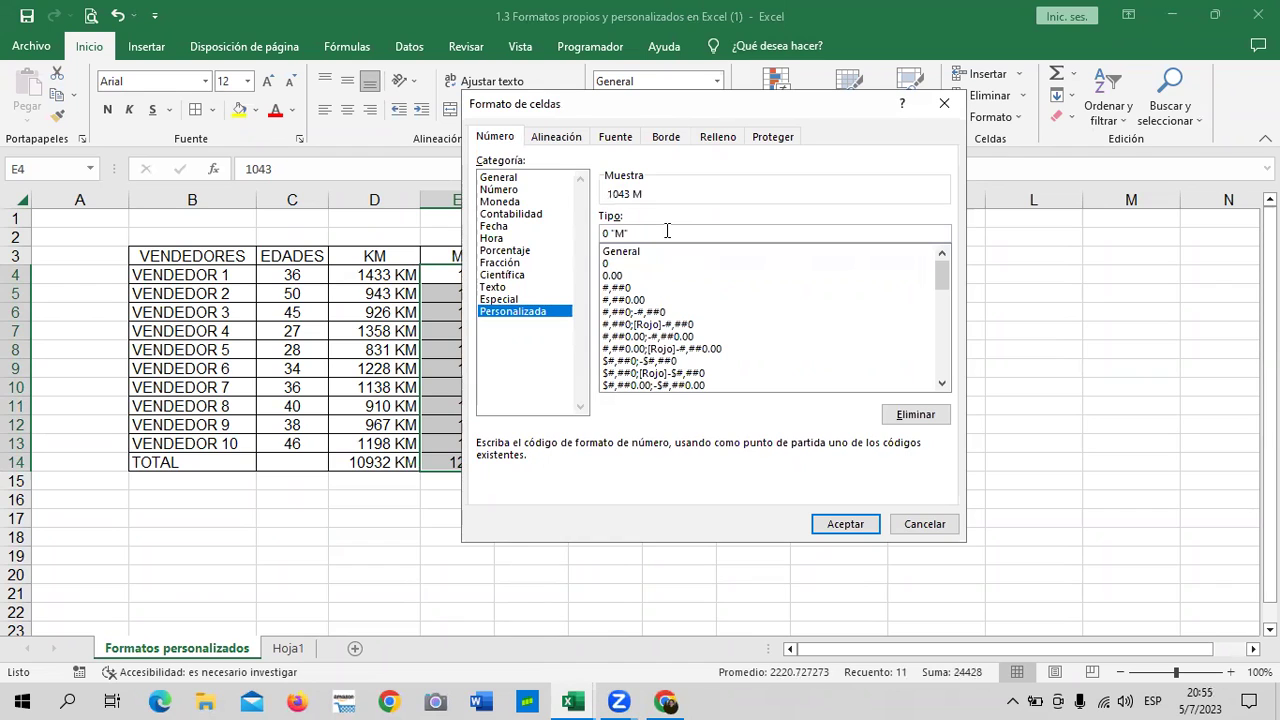
click(846, 524)
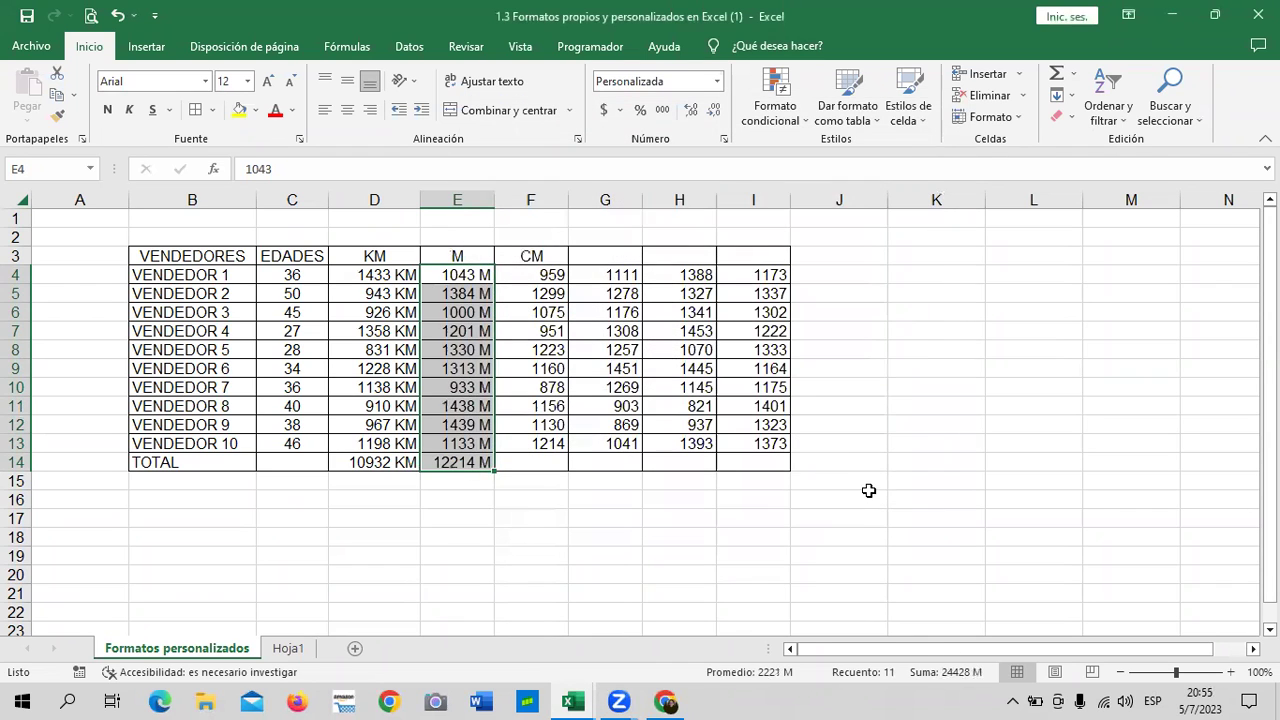
click(868, 490)
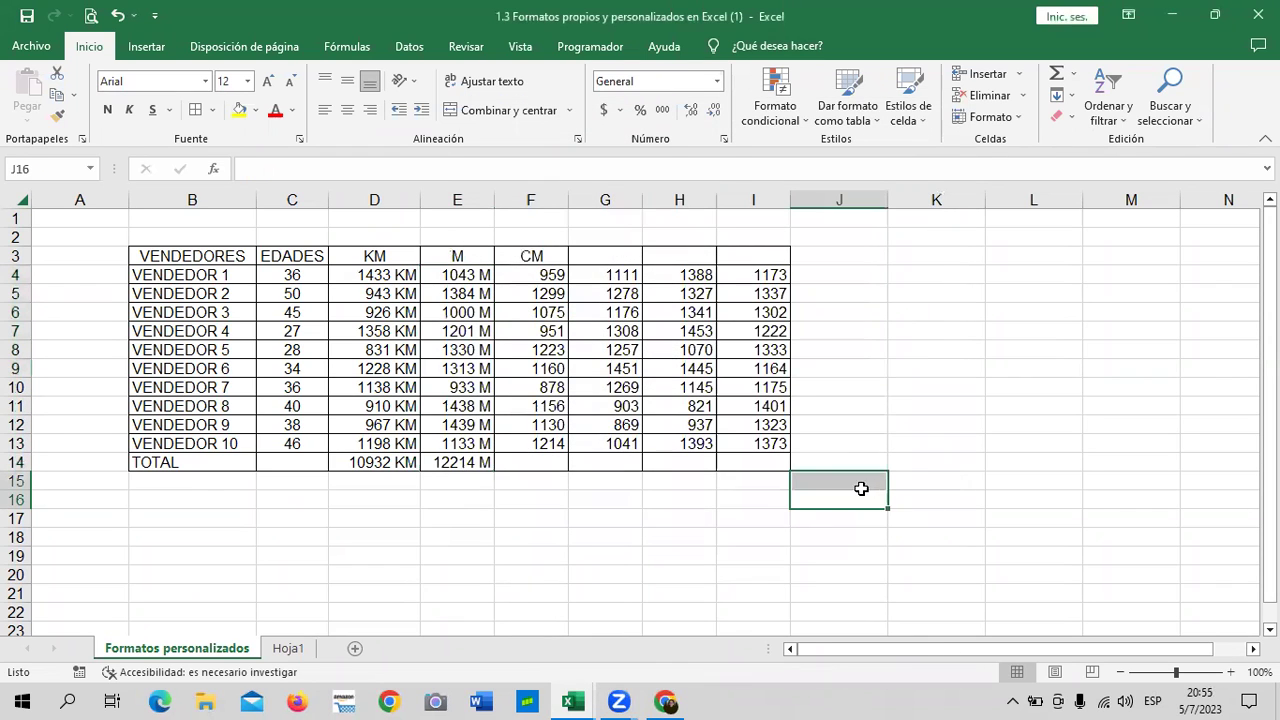
click(441, 462)
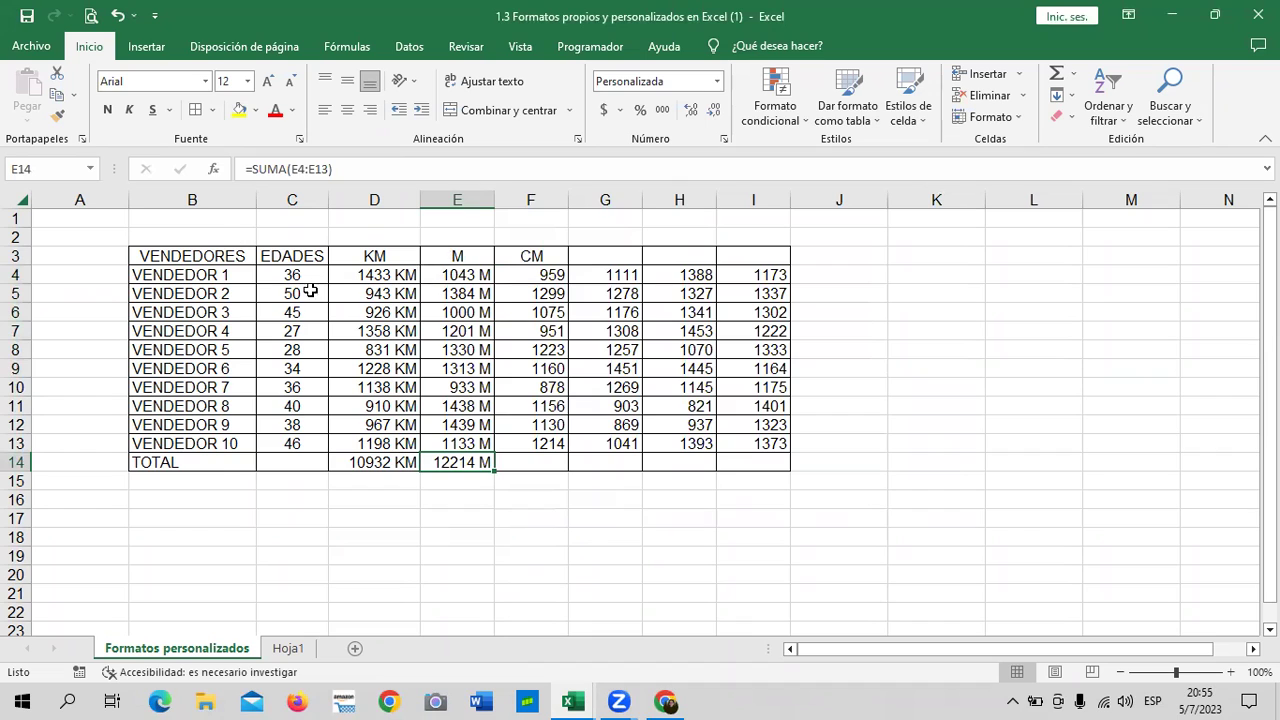
click(288, 257)
click(287, 291)
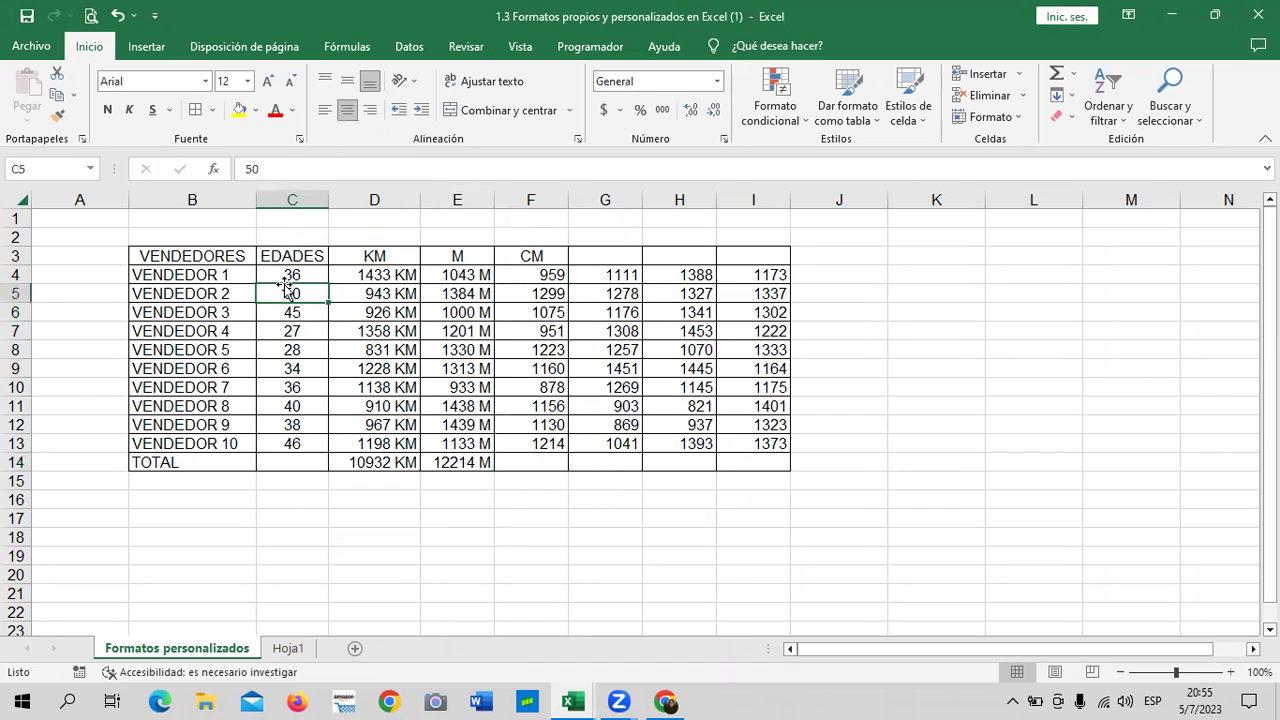
click(288, 462)
click(302, 268)
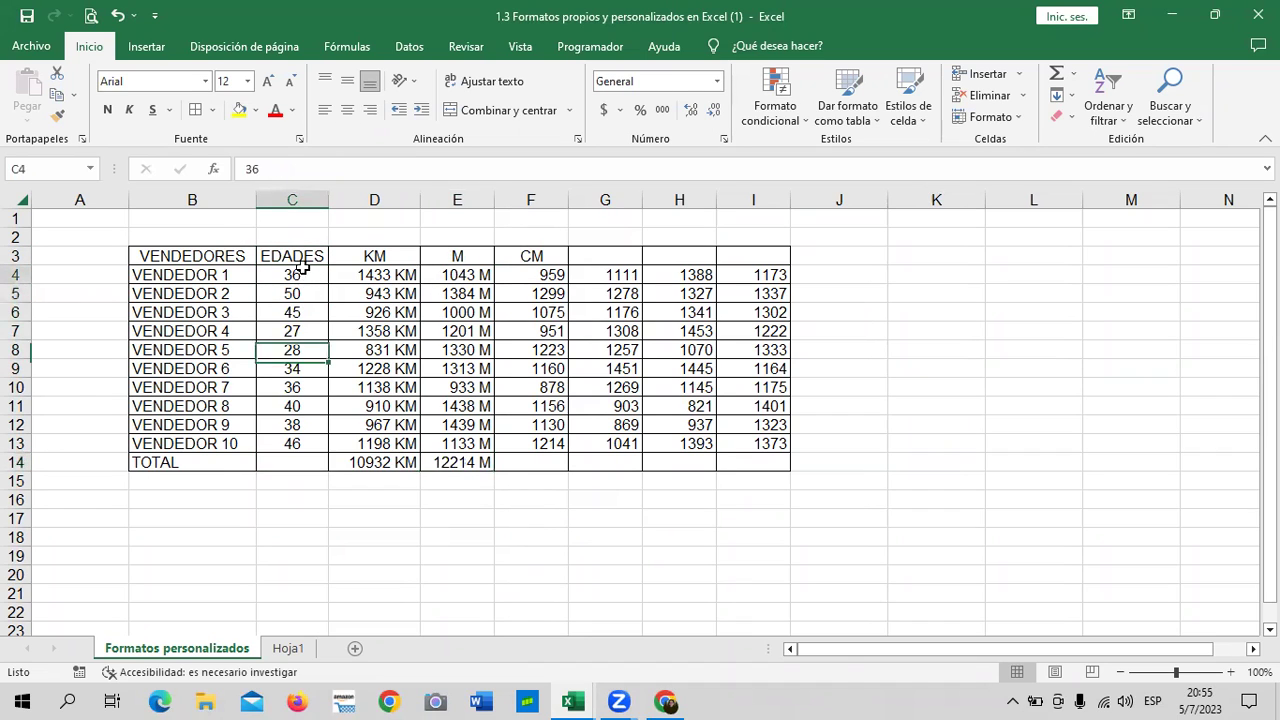
drag(302, 268, 300, 481)
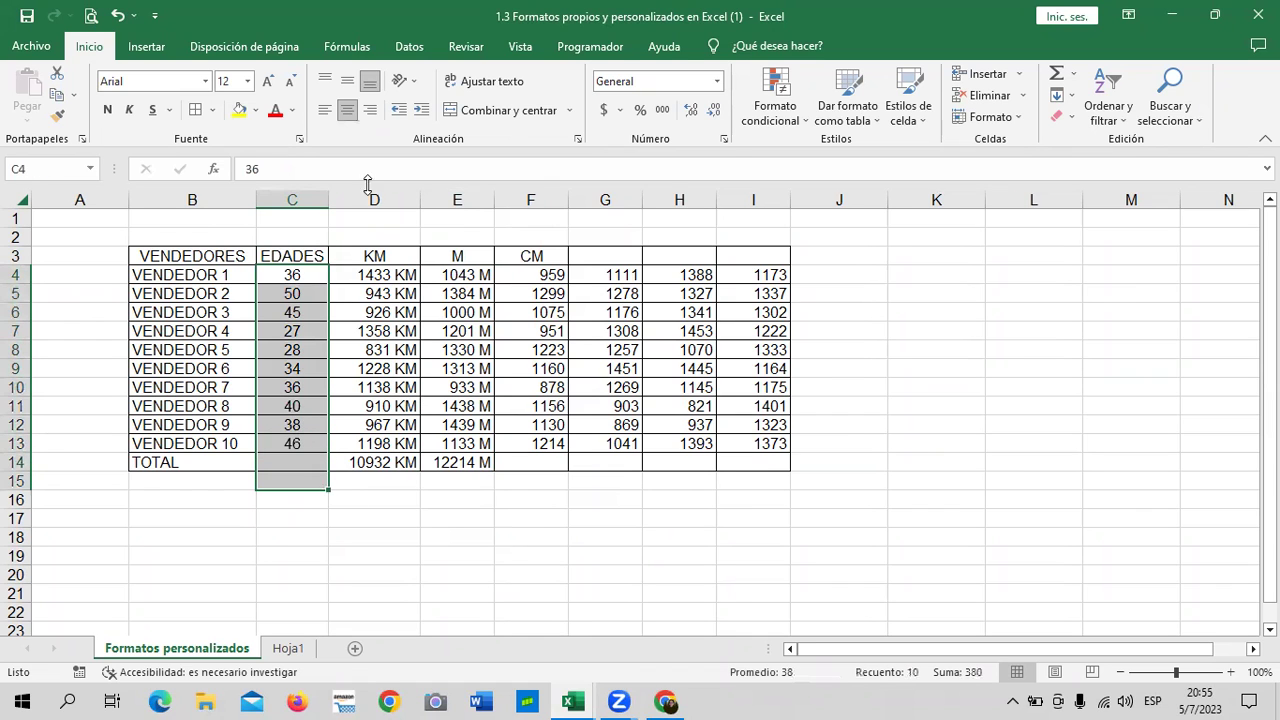
Close the format window unchanged and select the ages in C4:C14.
click(724, 142)
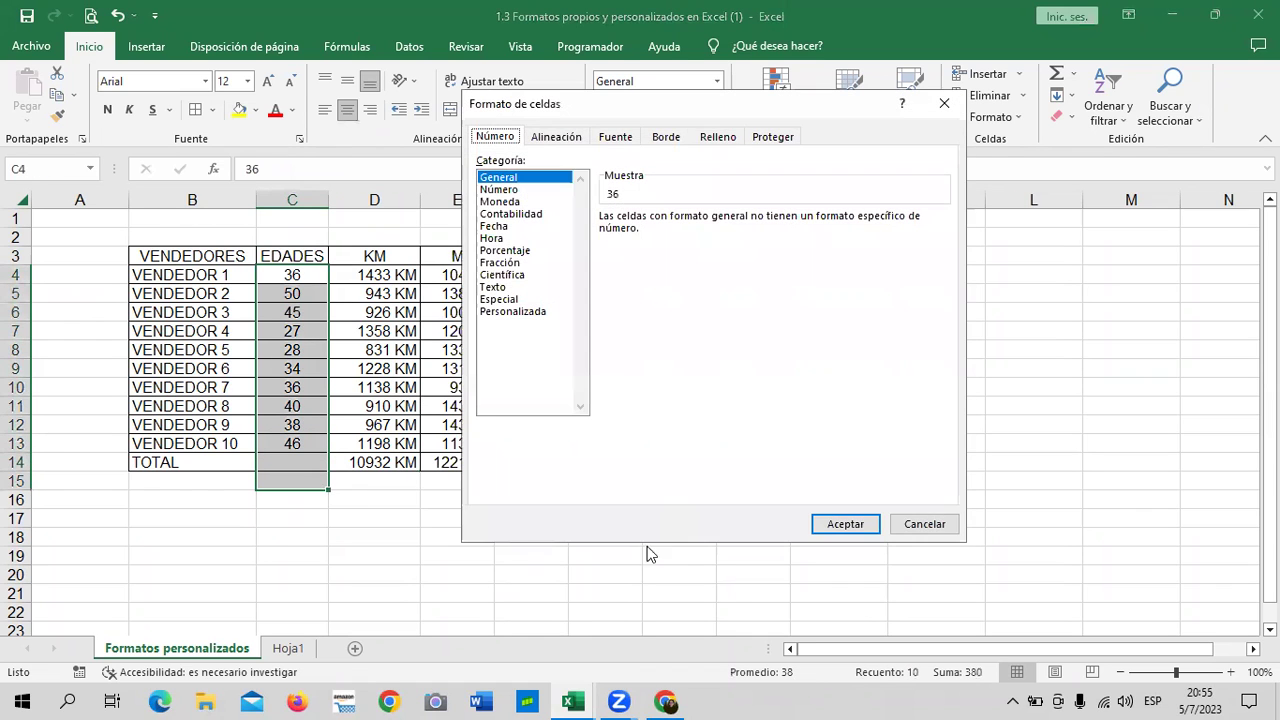
click(910, 523)
click(605, 555)
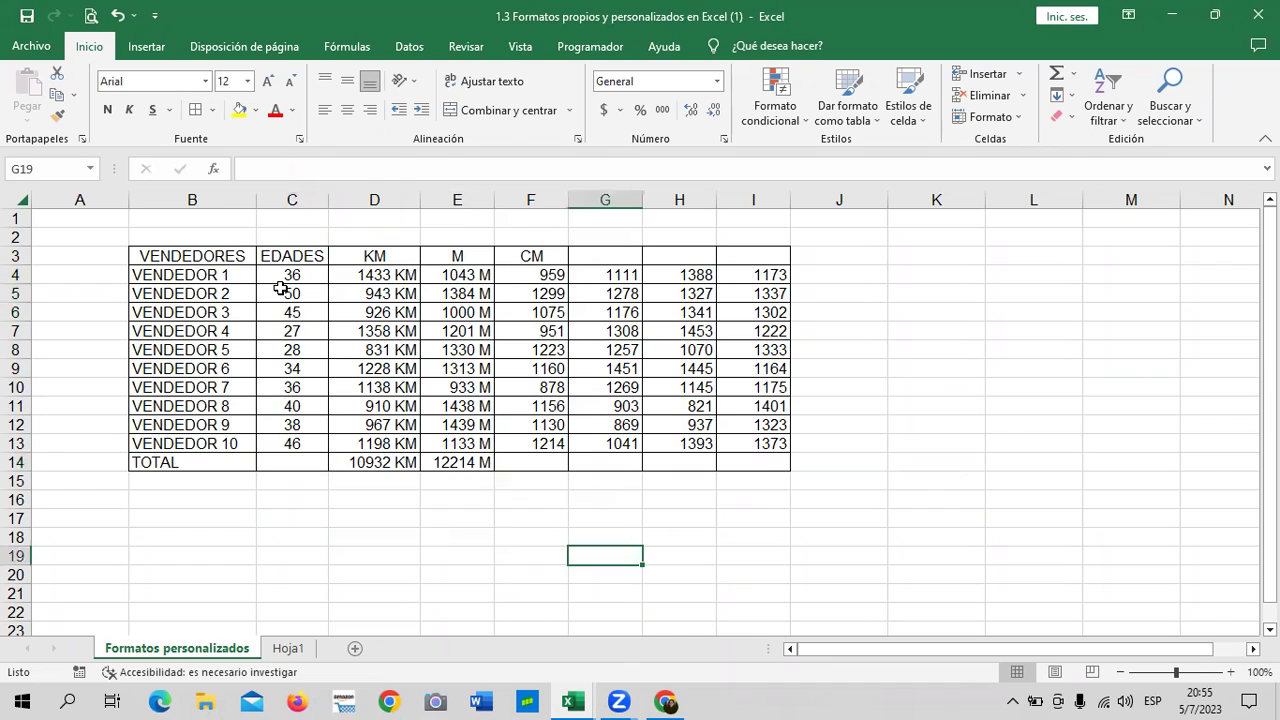
drag(290, 276, 293, 462)
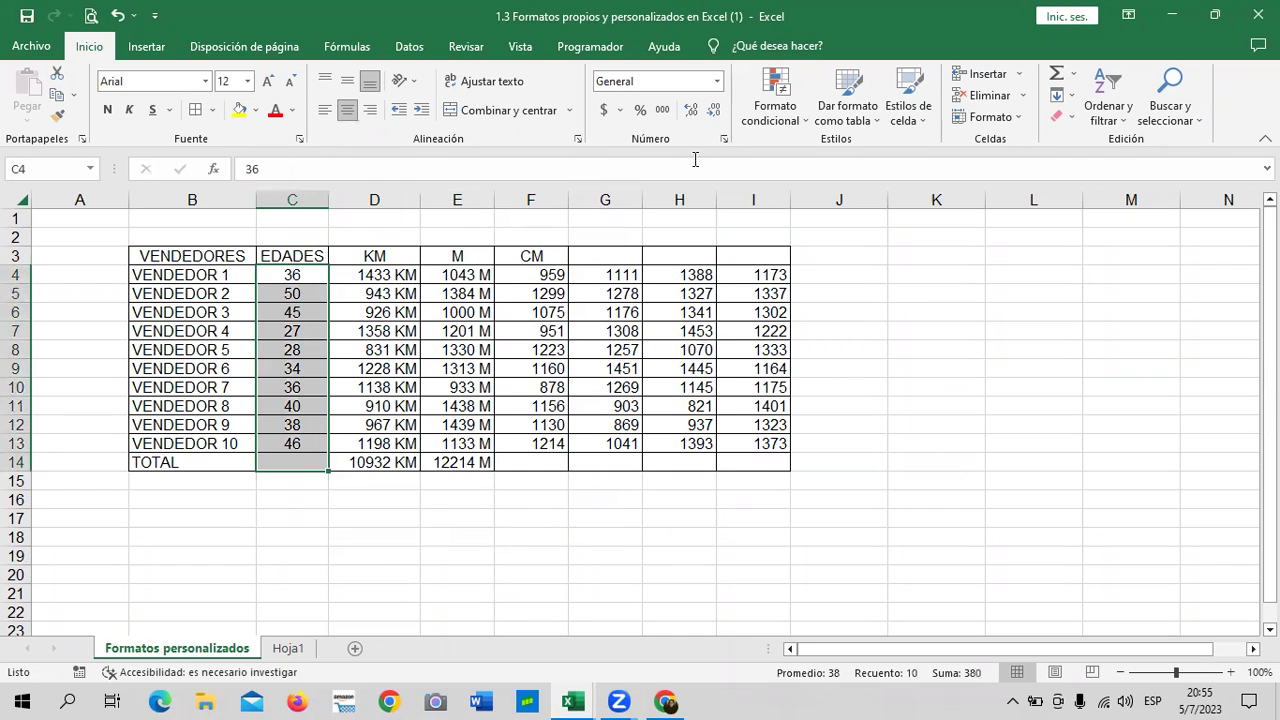
Apply the custom number format 0 "AÑOS" so ages read like 36 AÑOS.
click(724, 142)
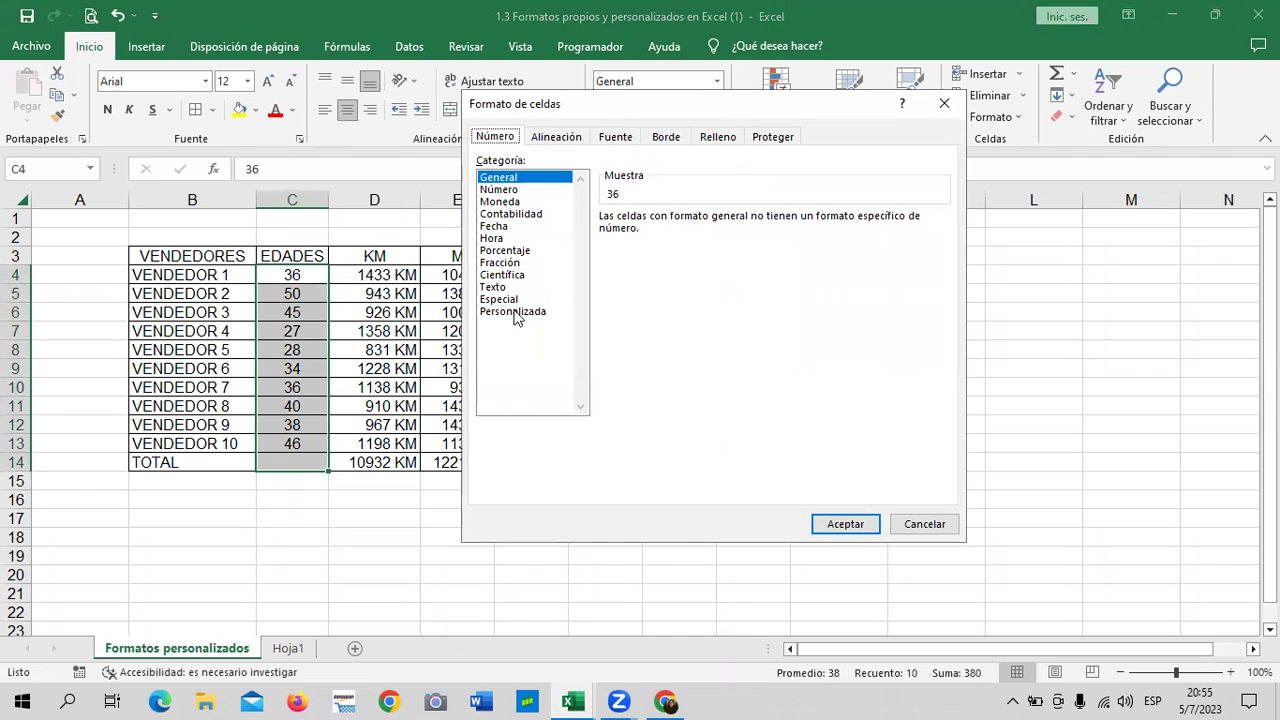
click(514, 311)
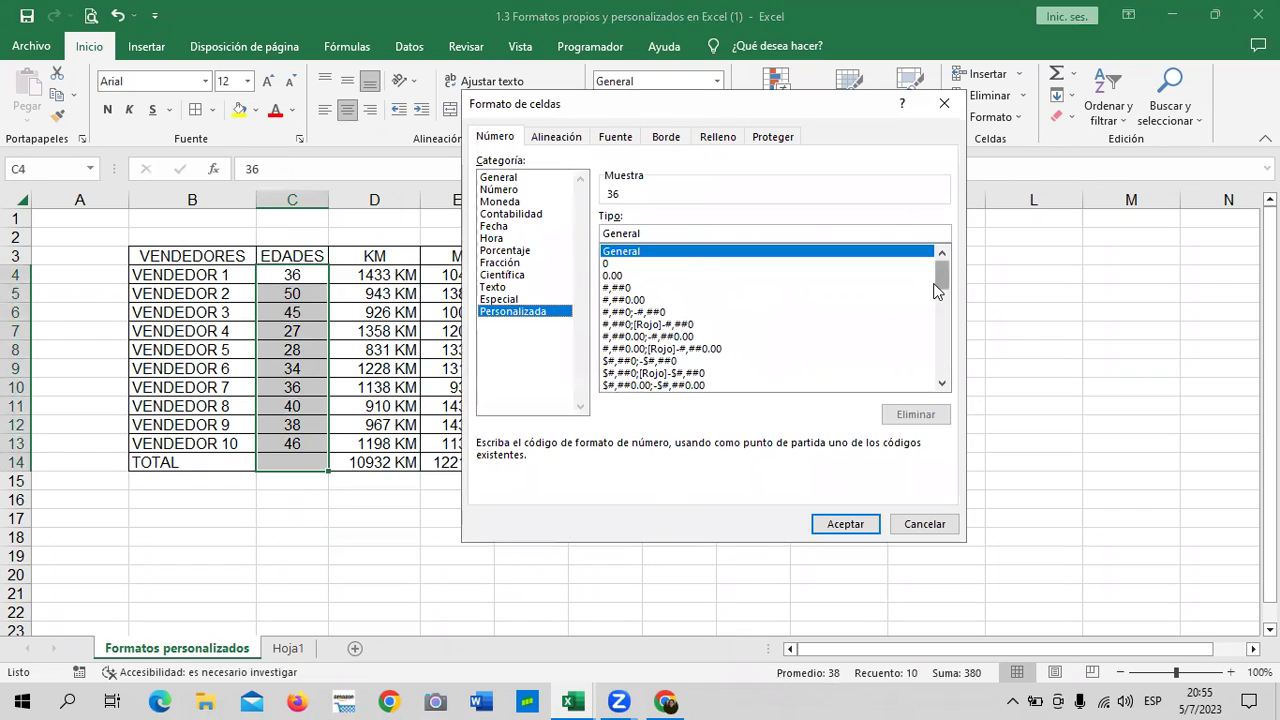
scroll(946, 380, down, 10)
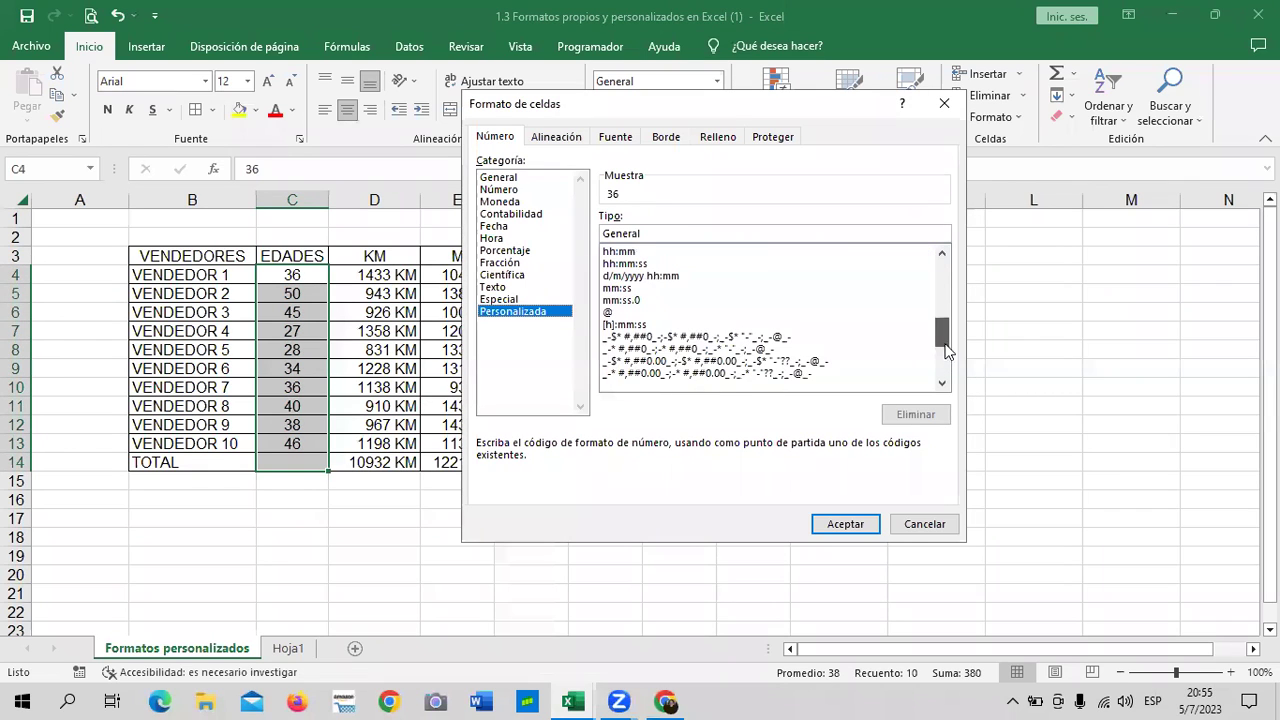
scroll(946, 385, down, 4)
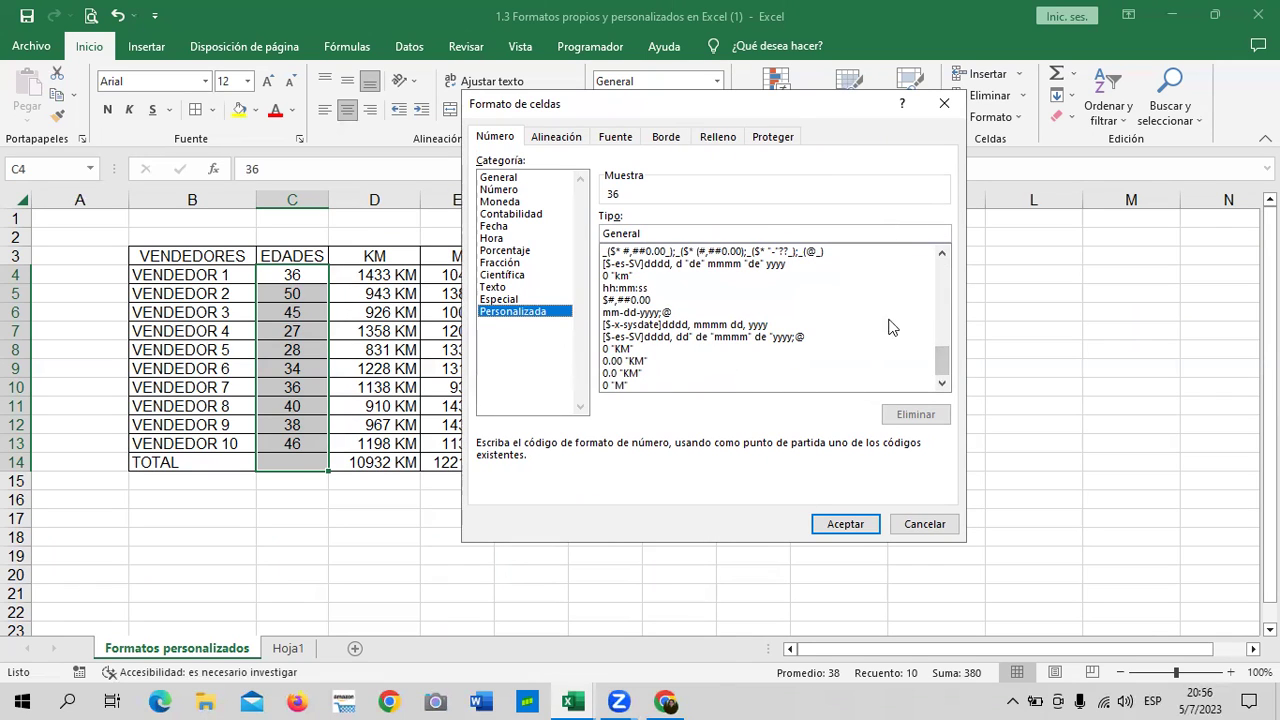
drag(942, 350, 942, 258)
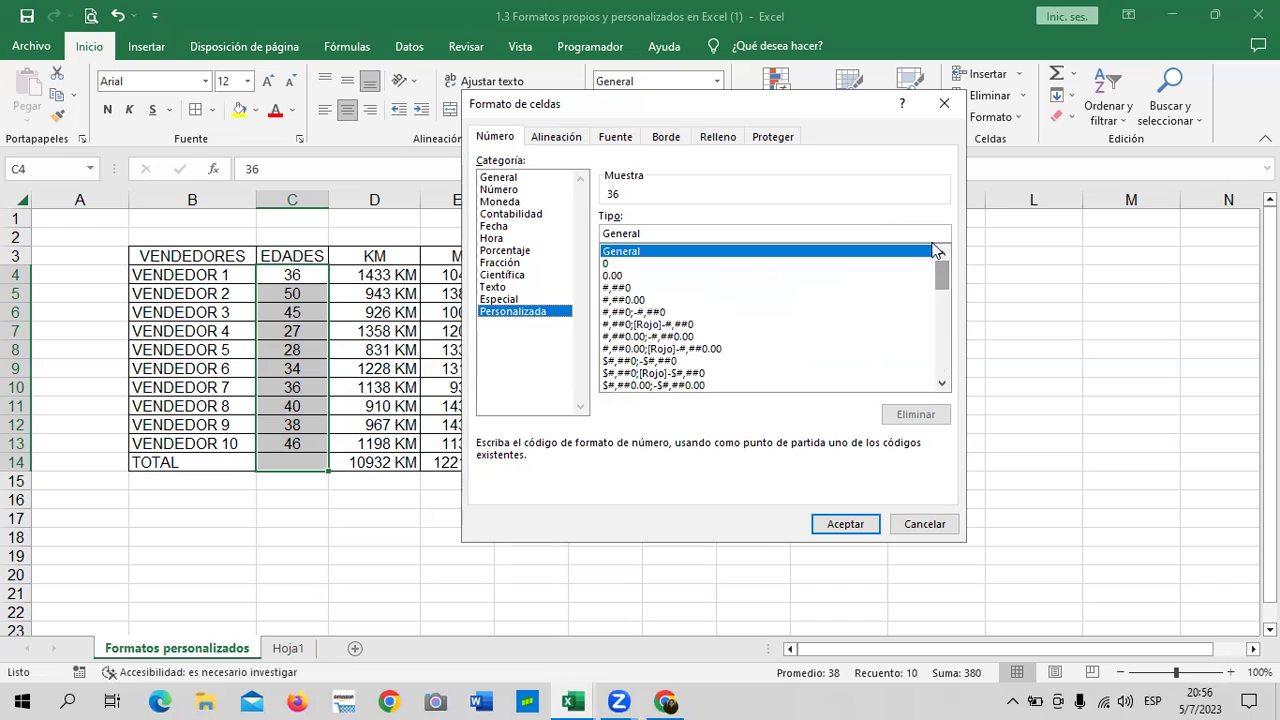
click(607, 264)
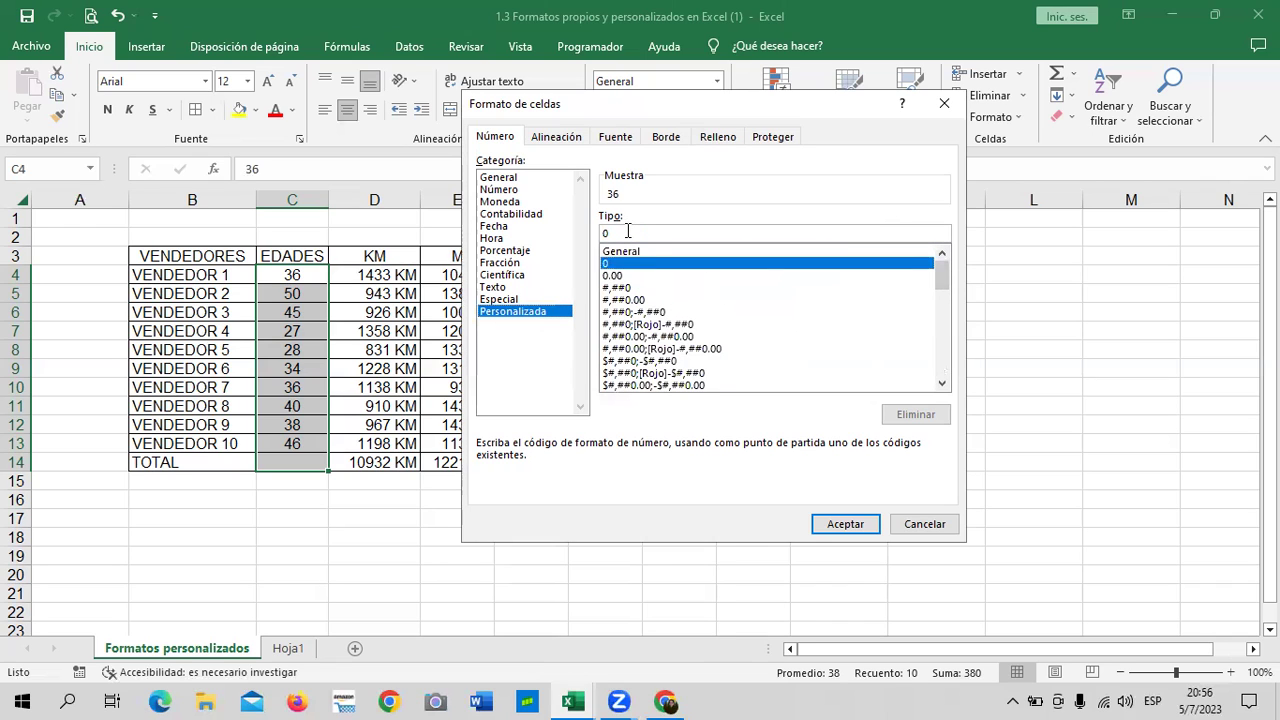
click(627, 231)
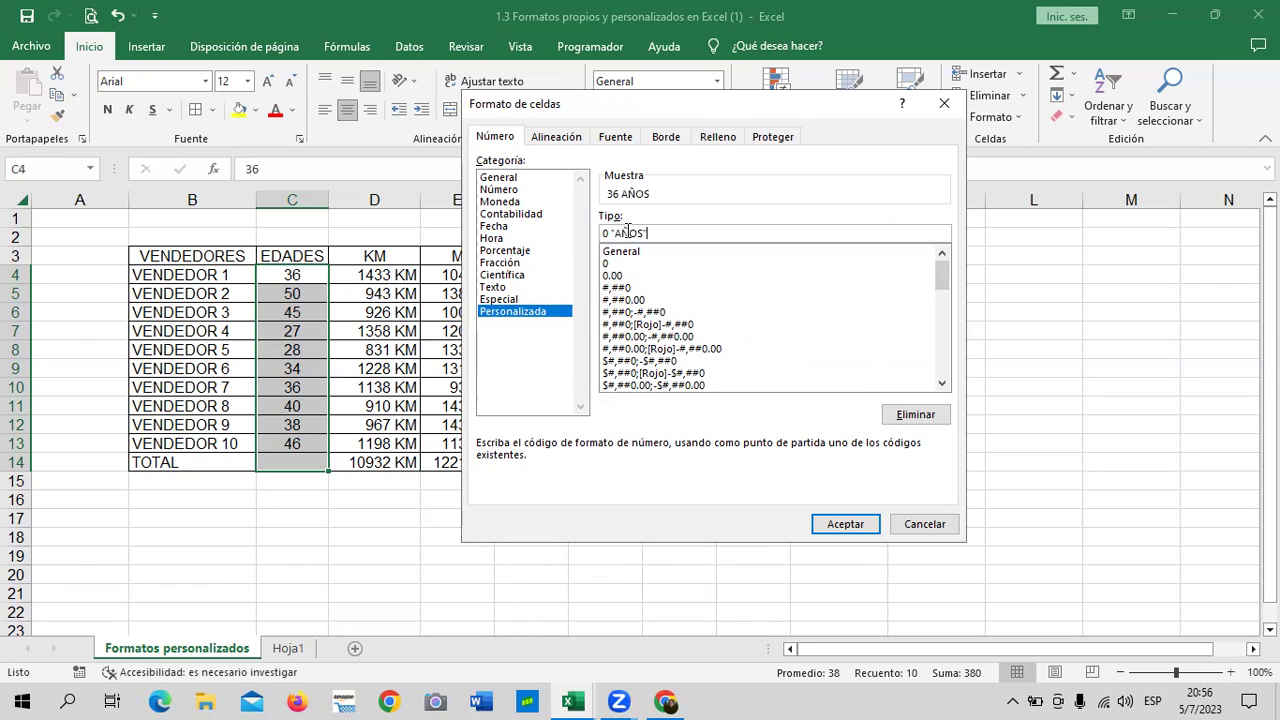
click(846, 524)
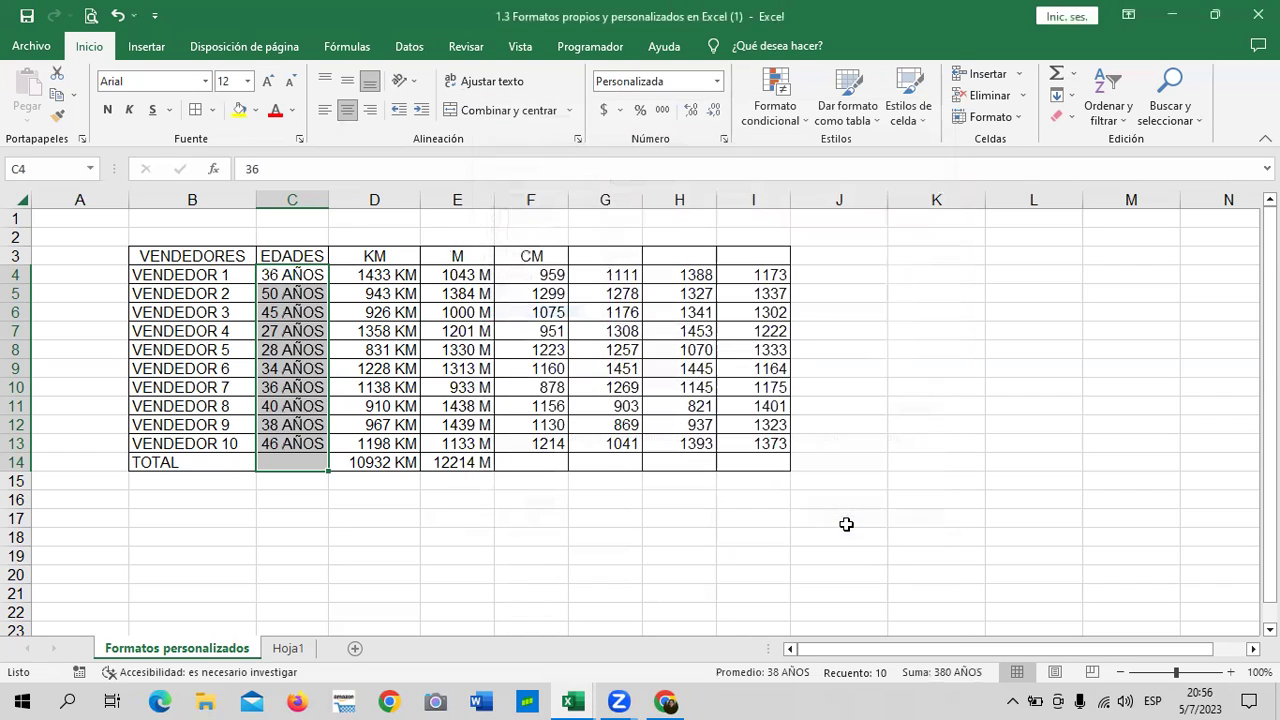
Widen column C so the AÑOS ages fit, then deselect onto an empty cell.
click(368, 552)
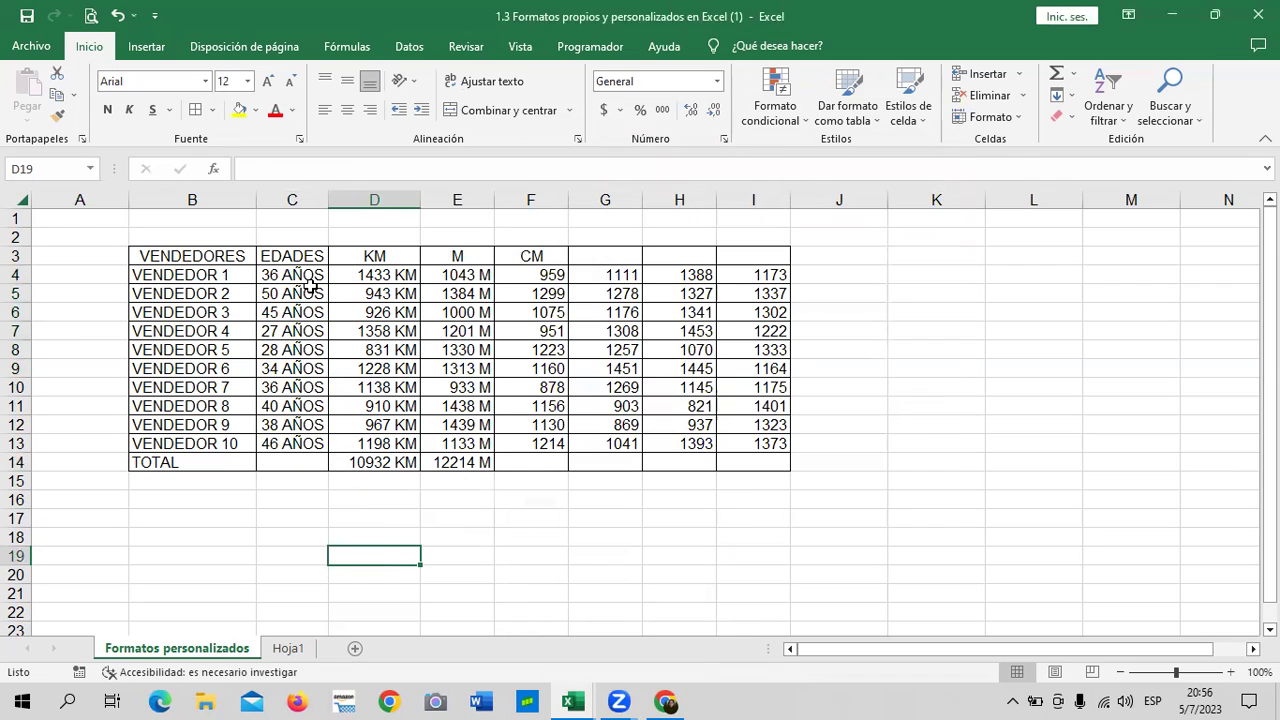
drag(343, 200, 347, 201)
drag(347, 200, 341, 200)
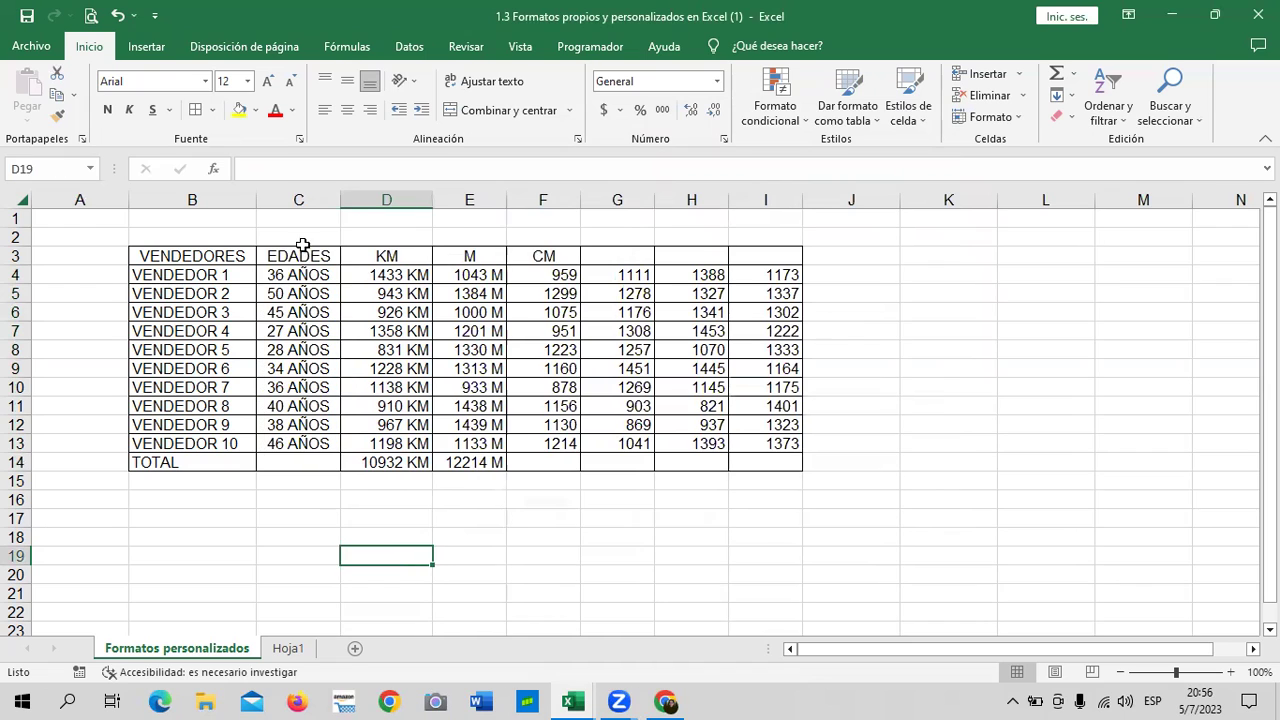
click(296, 254)
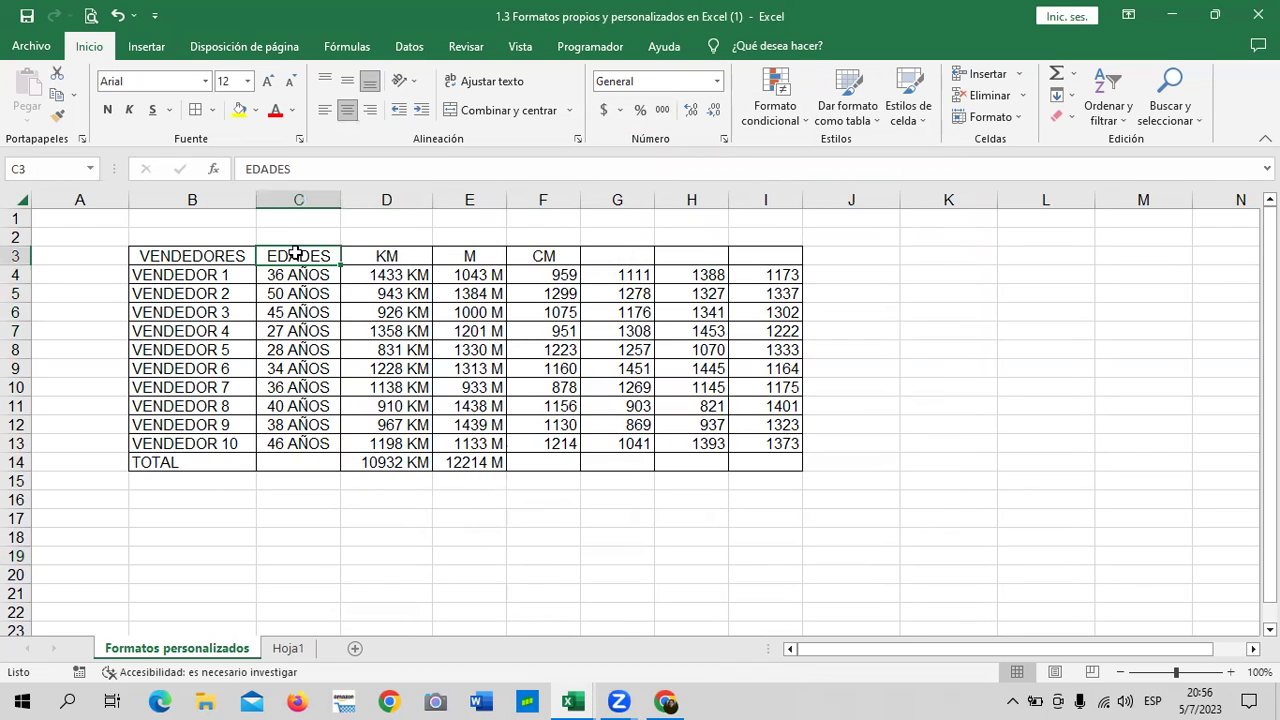
click(585, 521)
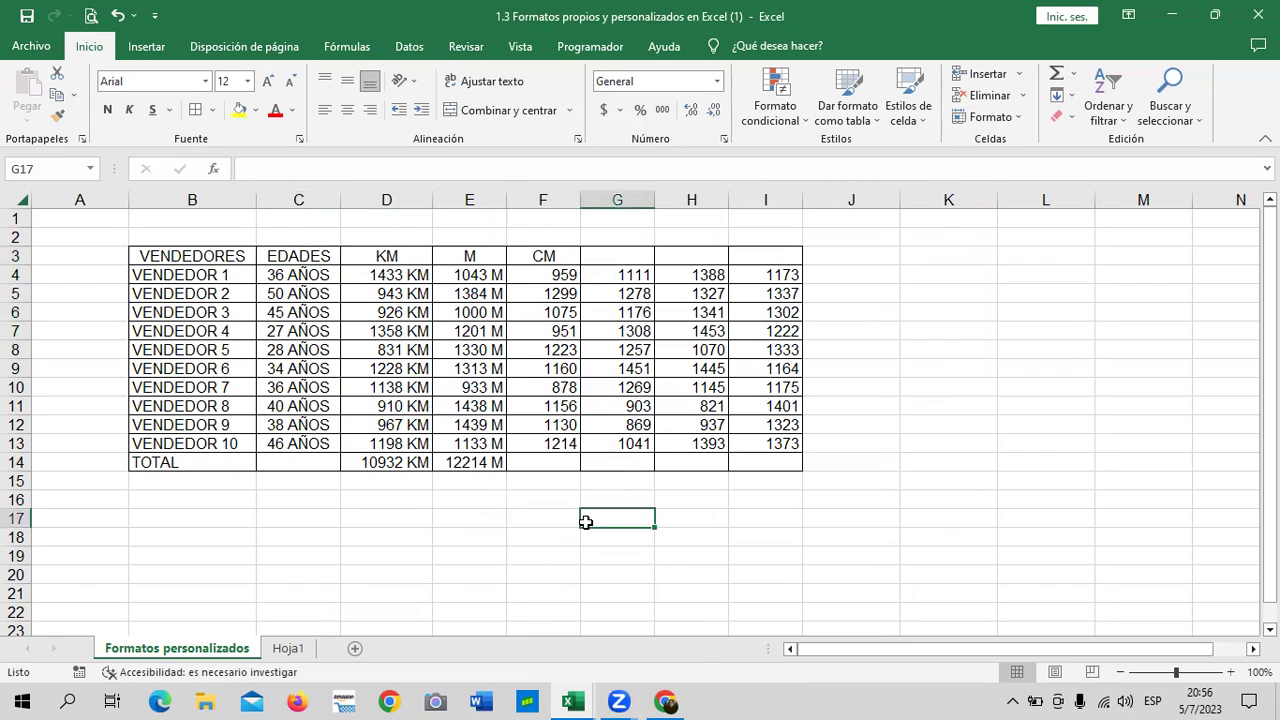
mouse_move(575, 700)
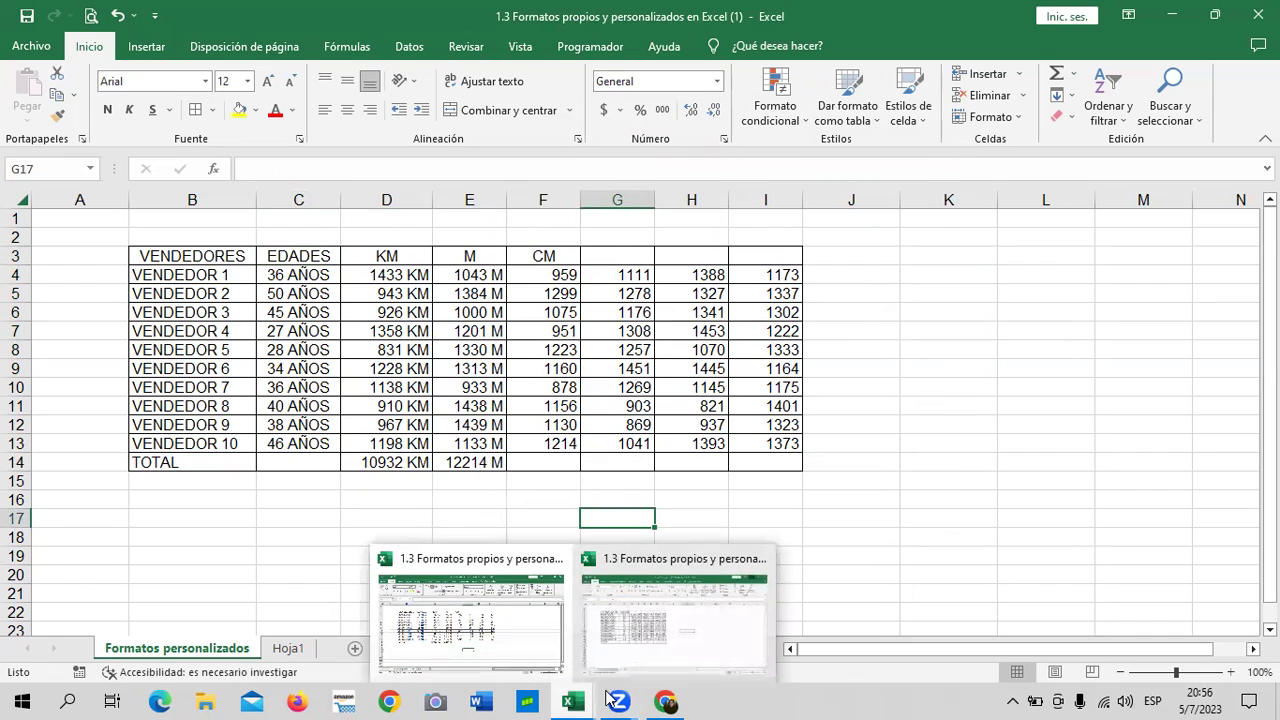
mouse_move(668, 700)
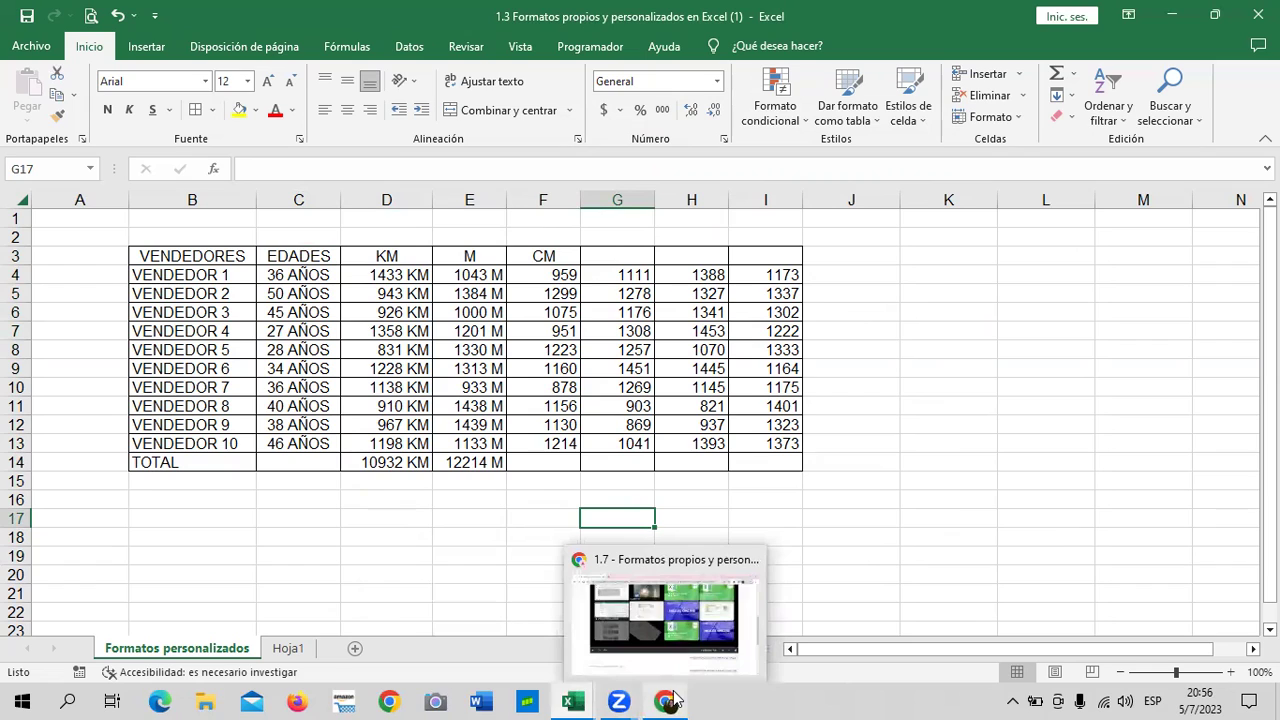
click(785, 484)
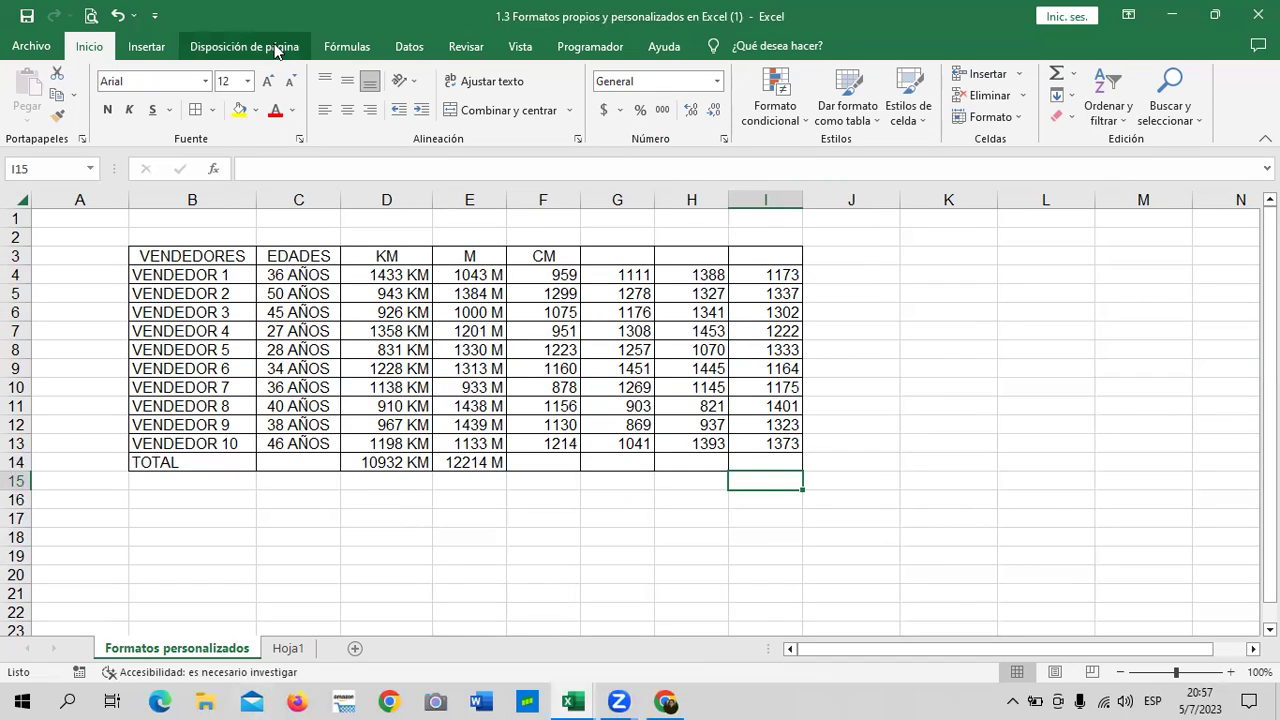
AutoSum column G's values into G14, giving a total of 11663.
click(823, 279)
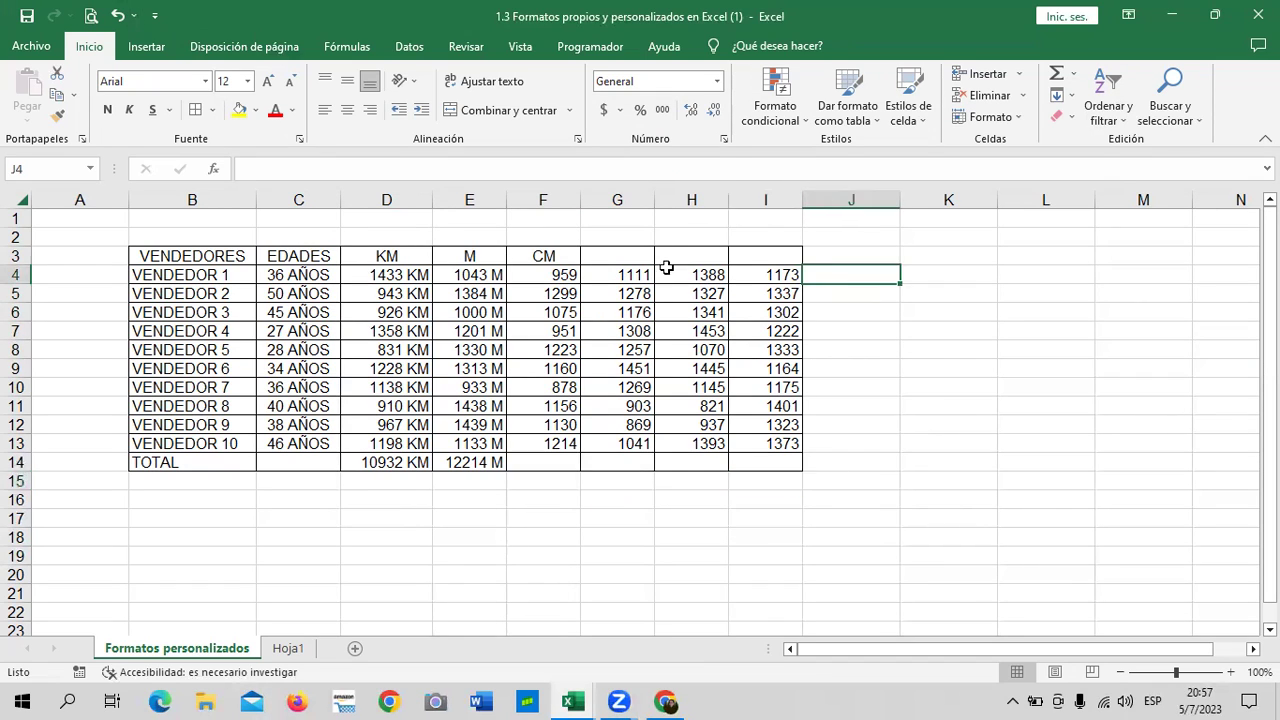
click(596, 254)
drag(605, 277, 617, 462)
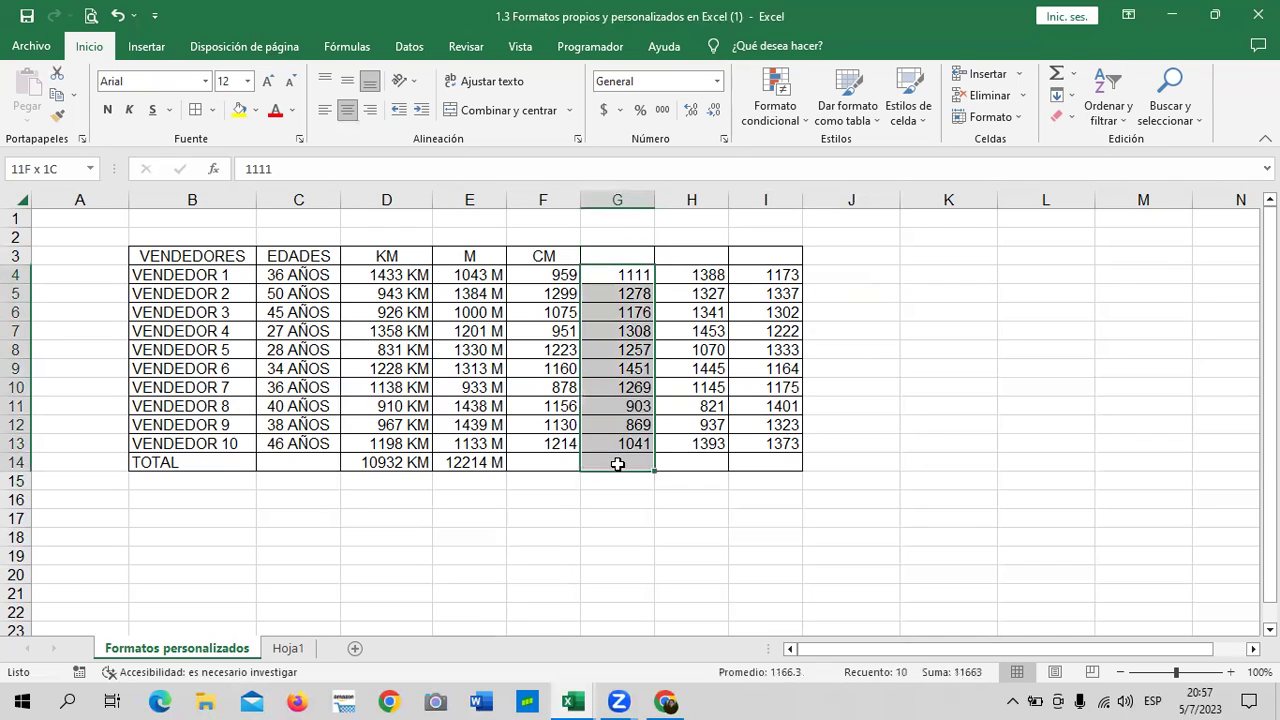
click(1056, 74)
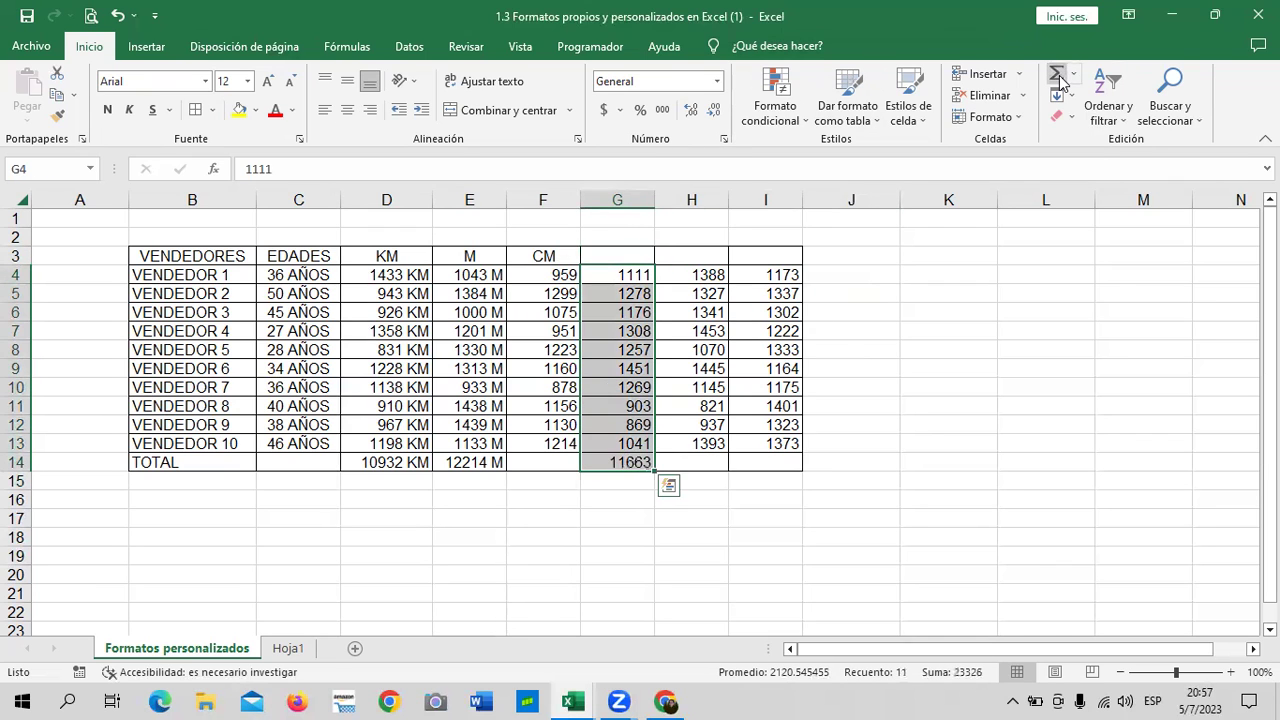
click(894, 422)
click(620, 255)
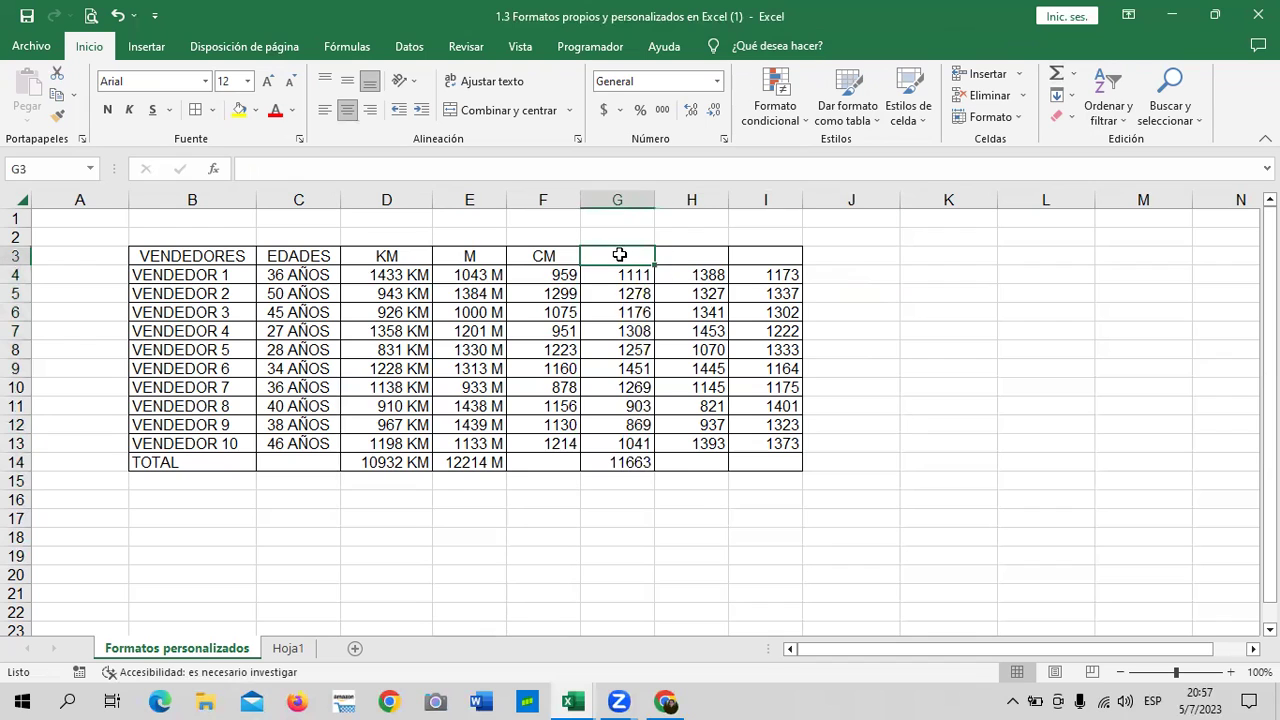
For cell G3, choose the custom 0 code and begin typing a quoted suffix.
click(725, 140)
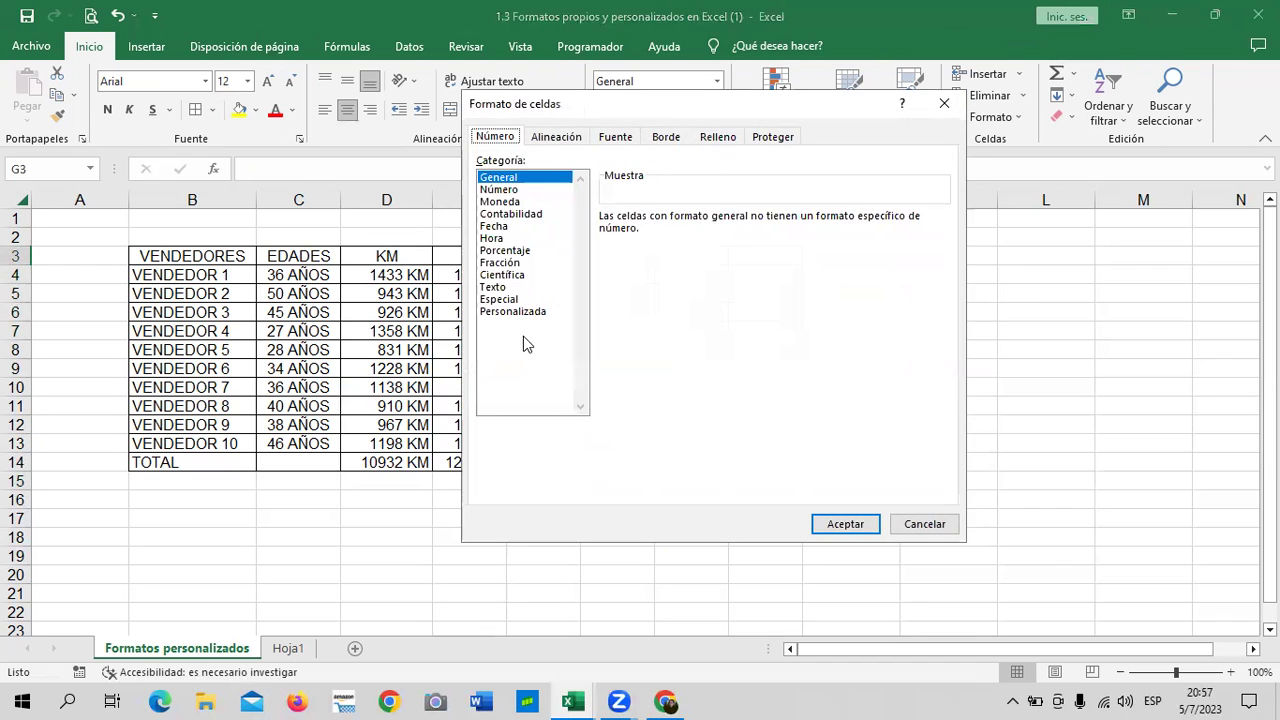
click(531, 313)
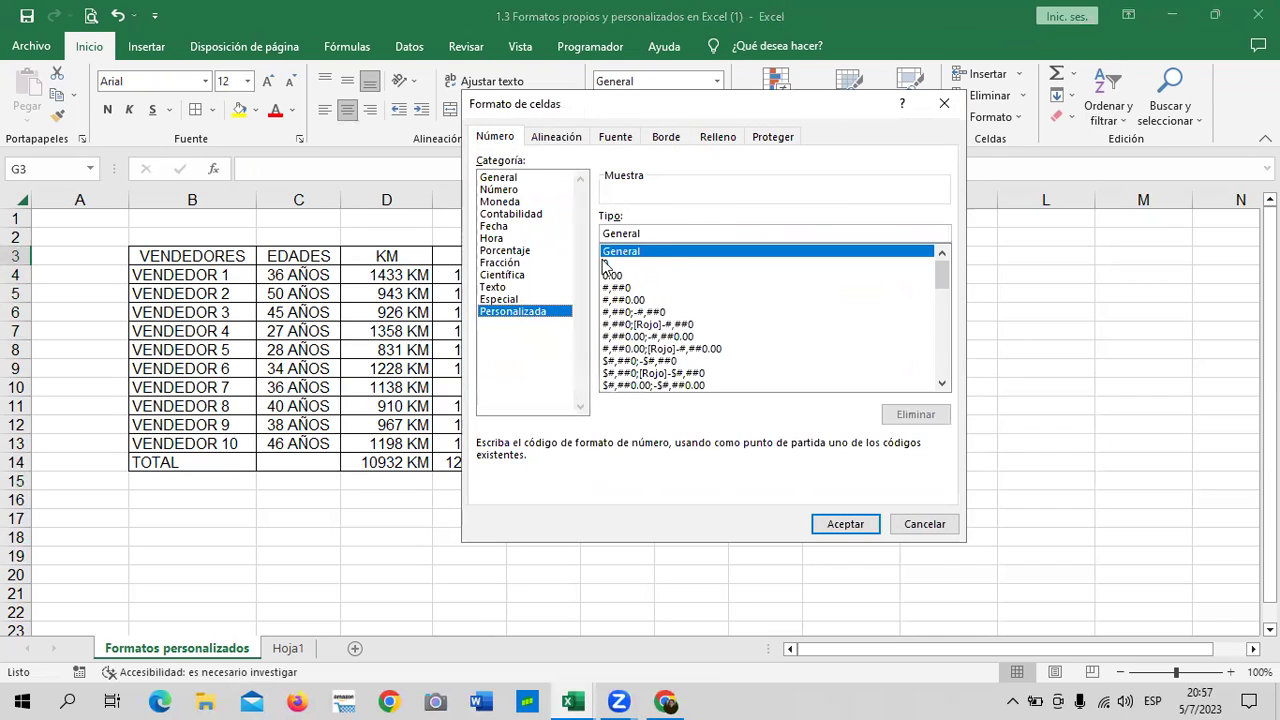
click(632, 263)
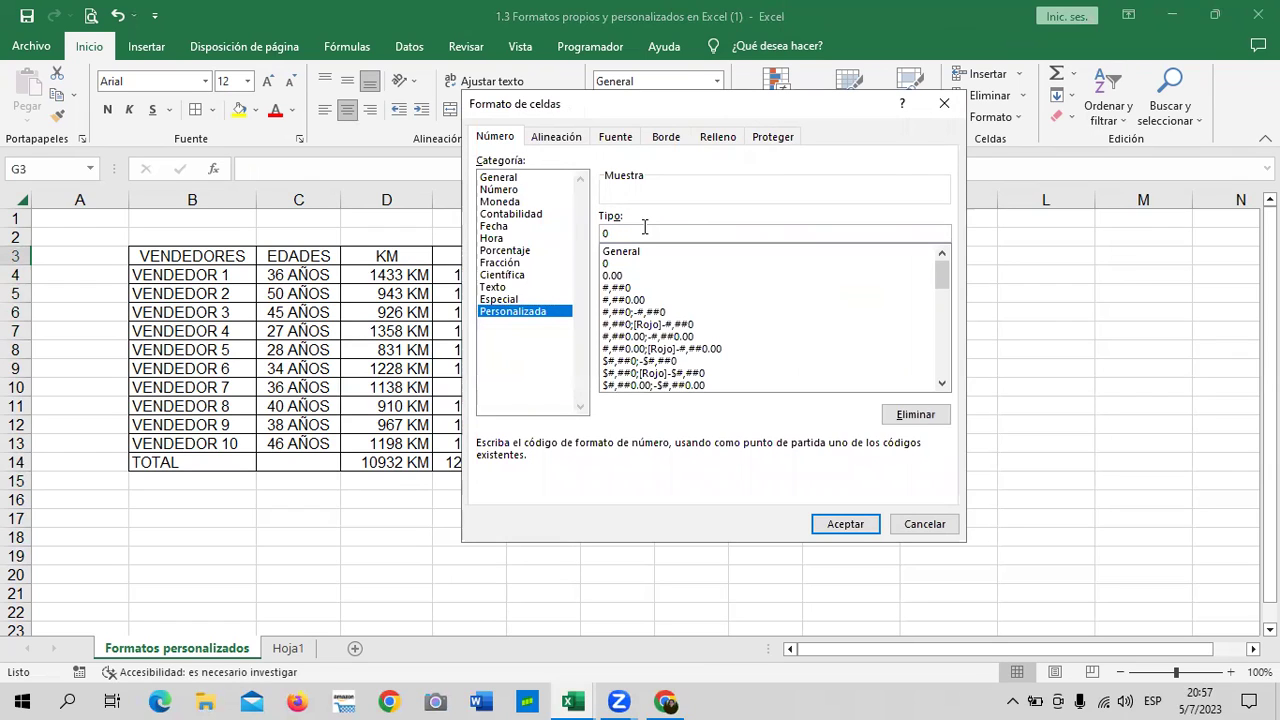
text("g)
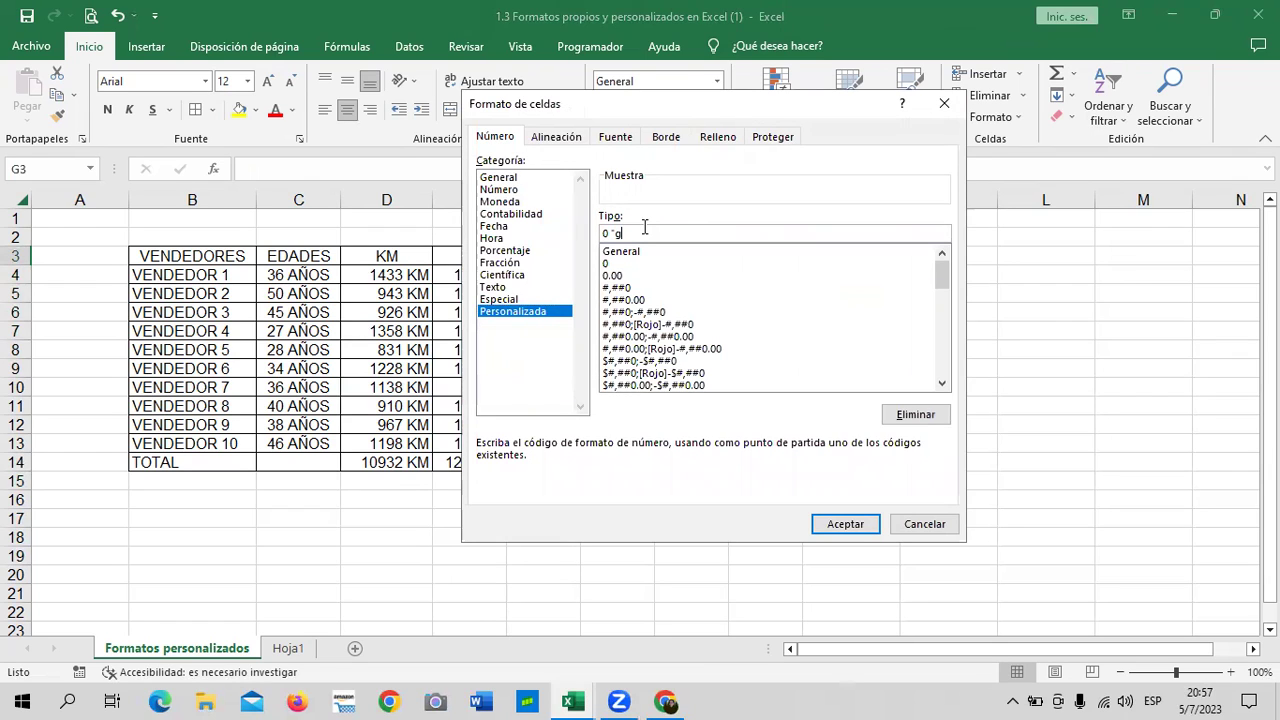